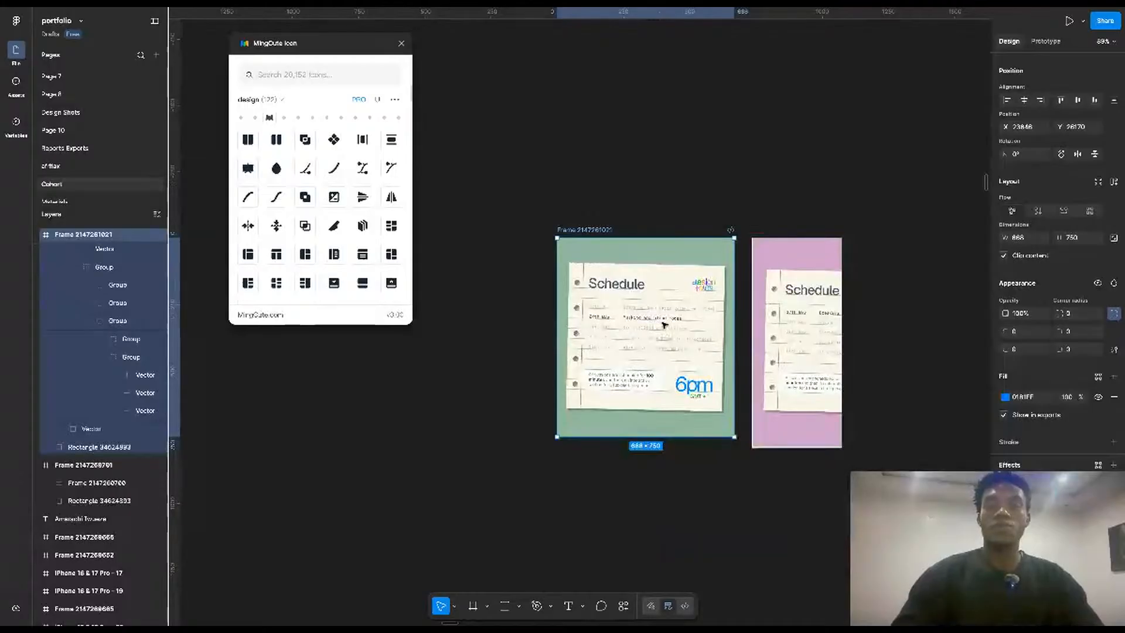
Step: Draw a new frame of about 11264 × 6656 on an empty area of the canvas
scroll(664, 324, down, 2)
scroll(662, 323, down, 10)
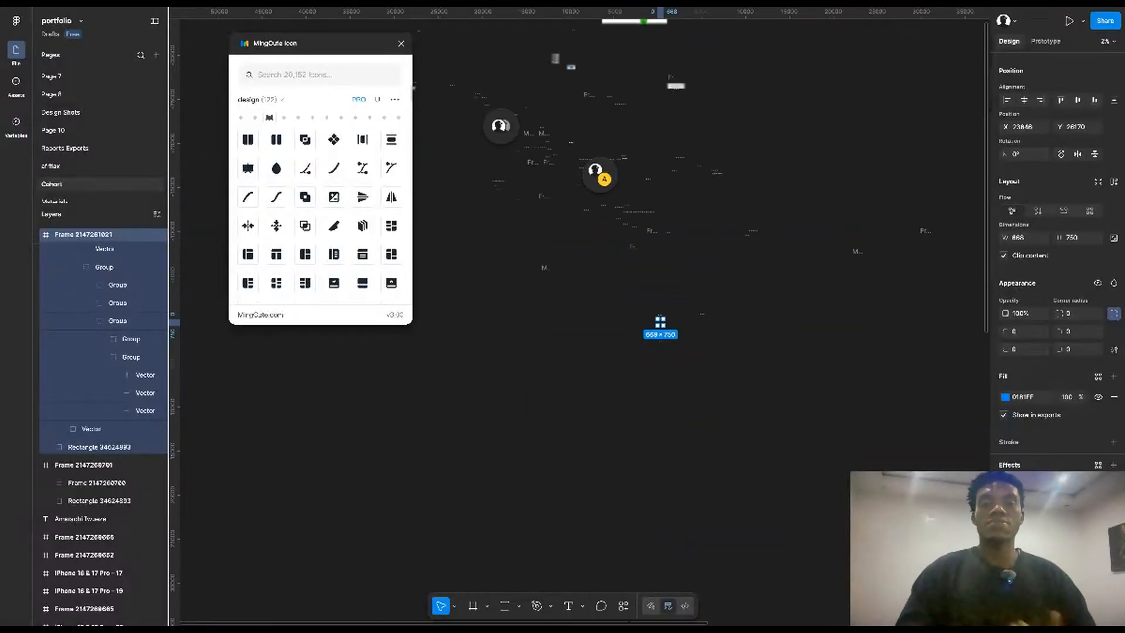
scroll(662, 323, down, 5)
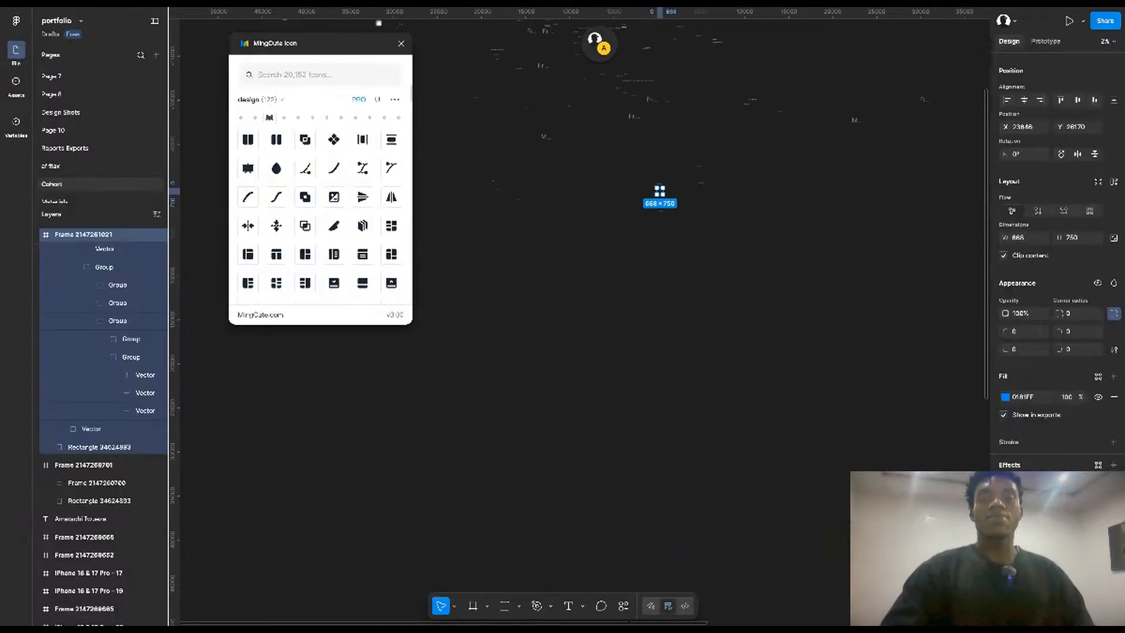
scroll(662, 323, left, 5)
scroll(662, 322, up, 1)
scroll(640, 327, left, 5)
key(f)
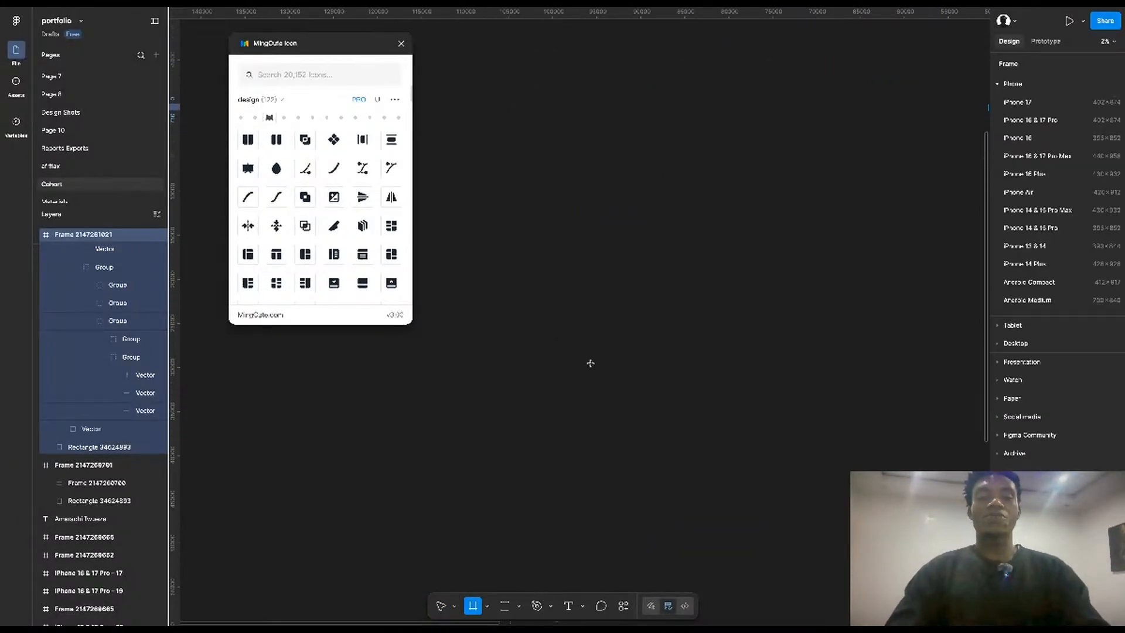
key(shift+2)
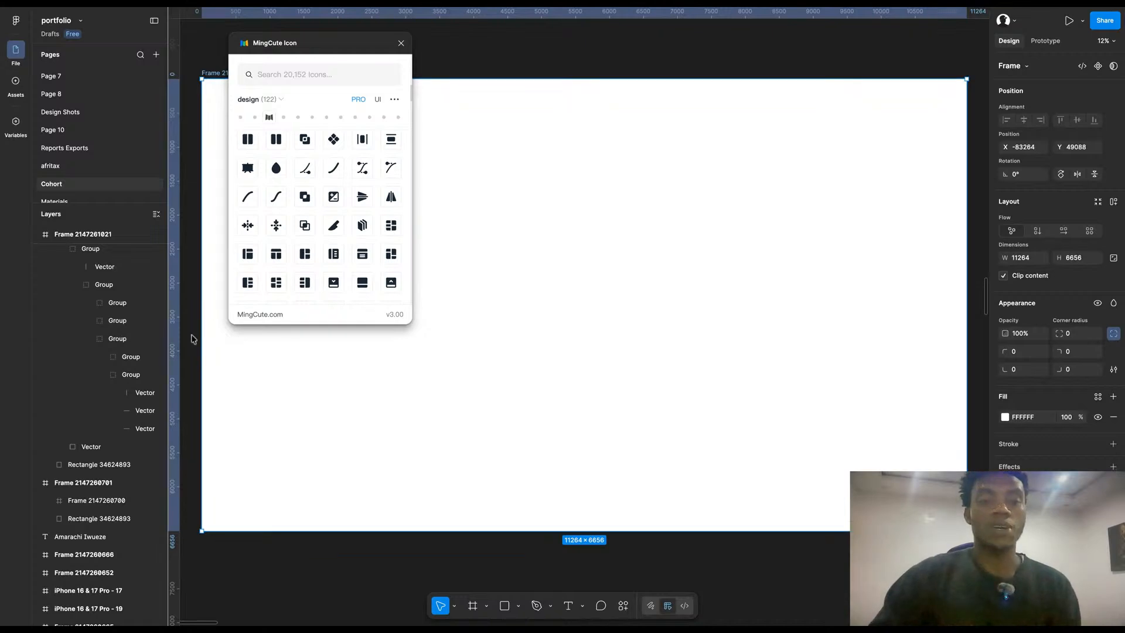
Step: Move the MingCute Icon plugin window away from the frame and insert the drop_filled icon into the frame
drag(334, 43, 126, 25)
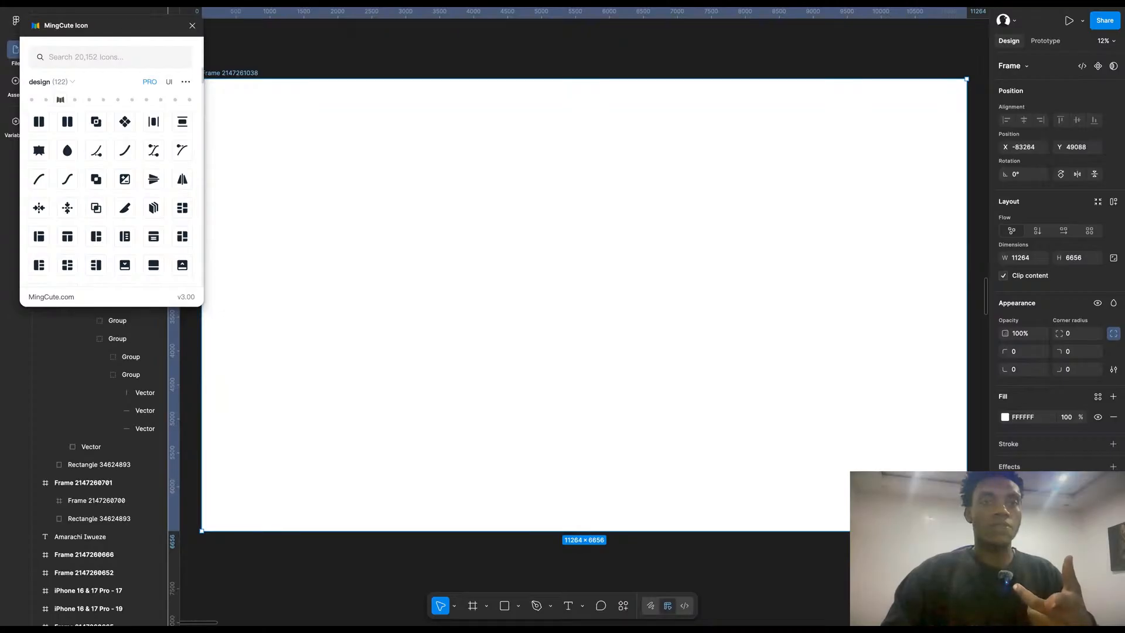
scroll(557, 269, down, 5)
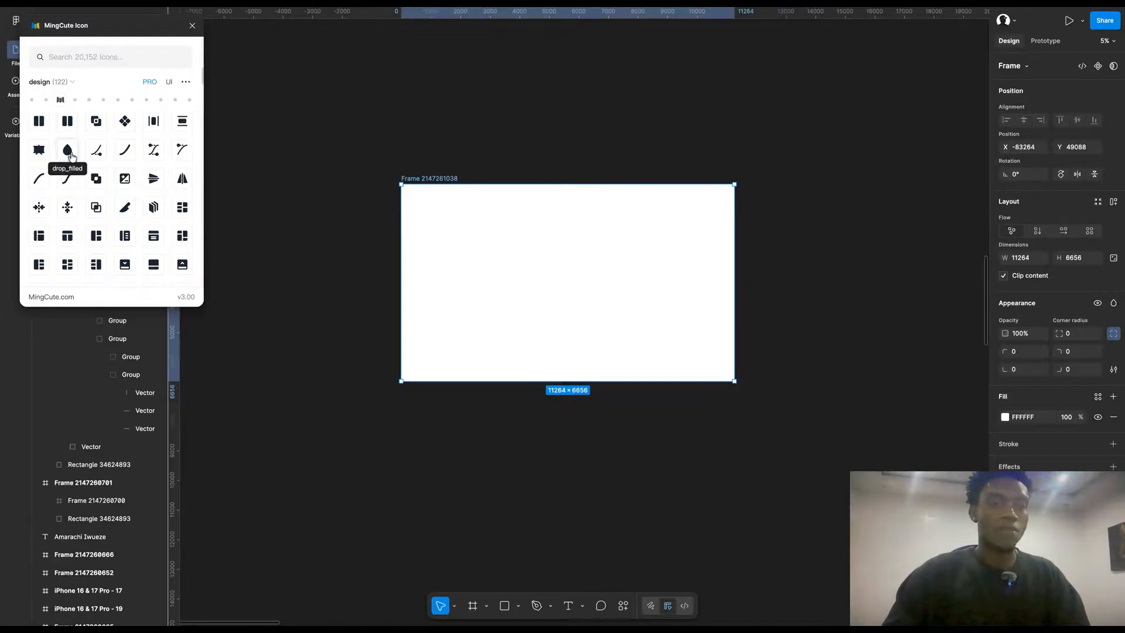
click(246, 198)
drag(71, 155, 437, 203)
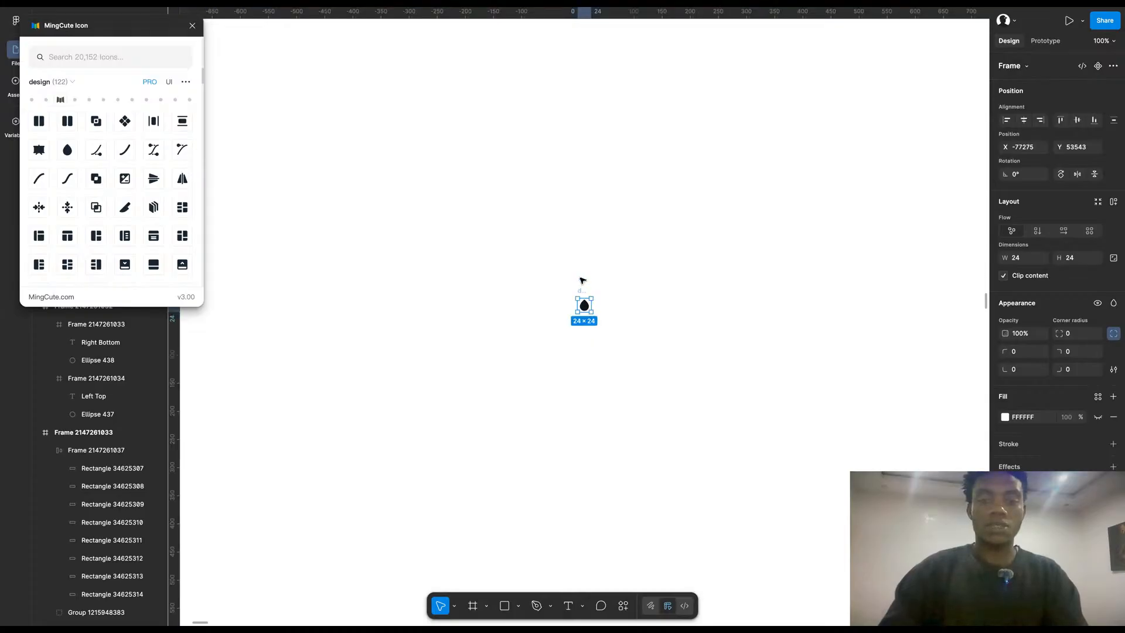
Step: Scale the drop icon by 10x twice, enlarging it to 2400 × 2400
text(k10)
key(Return)
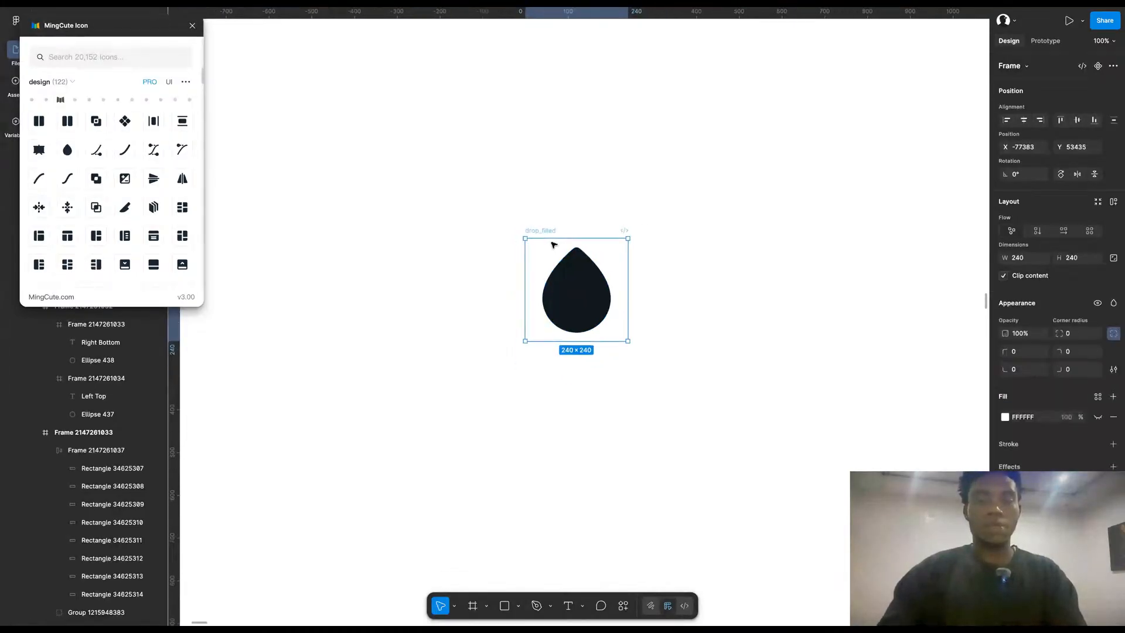
scroll(554, 249, down, 6)
text(k)
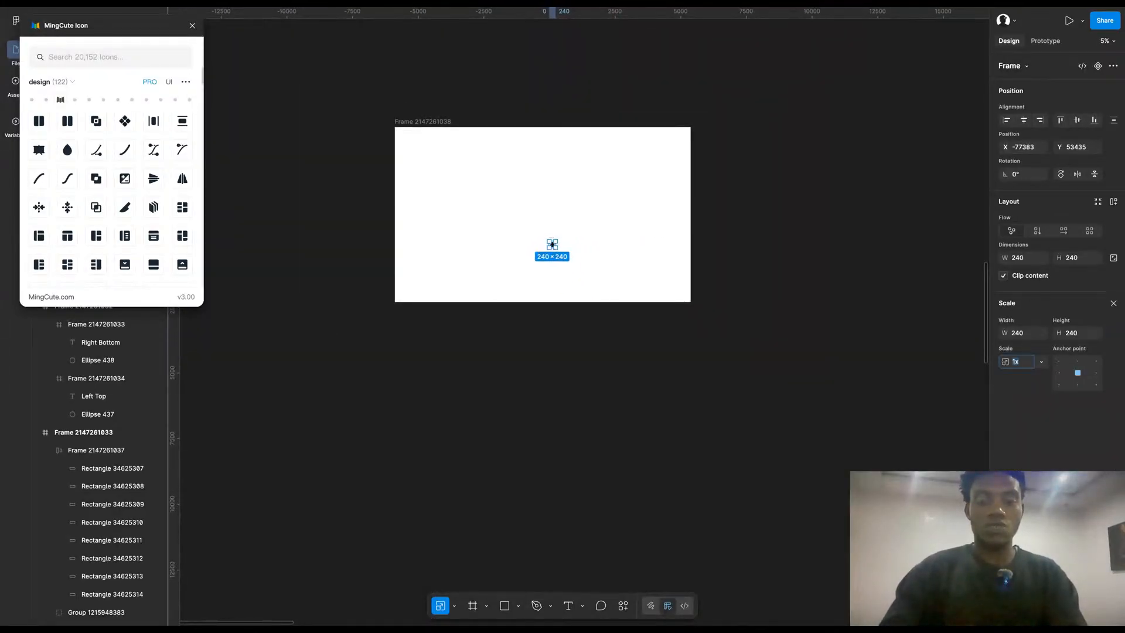
text(10)
key(Return)
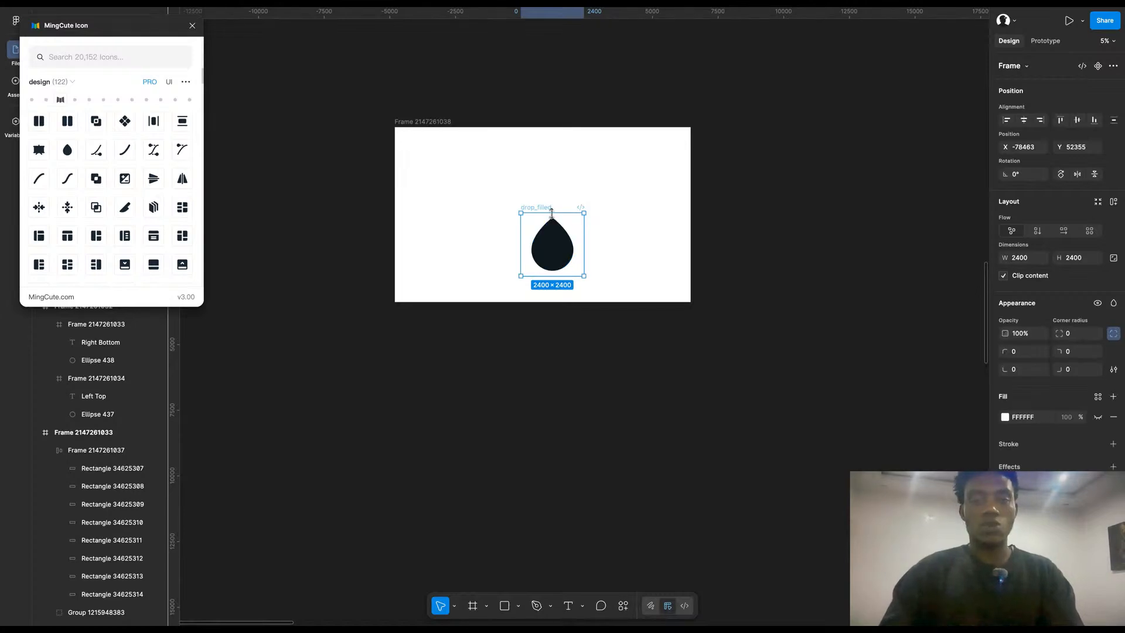
Step: Draw a rectangle of about 3642 × 3470 around the drop, behind it, and fill it with white (FFFFFF)
drag(553, 212, 583, 264)
key(r)
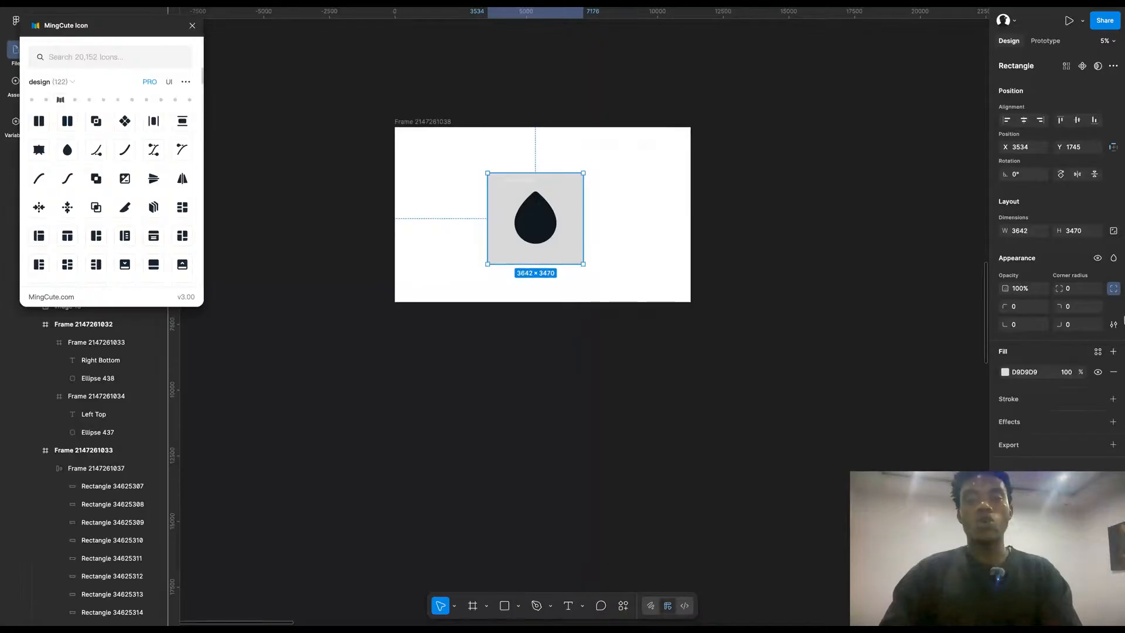
click(1005, 372)
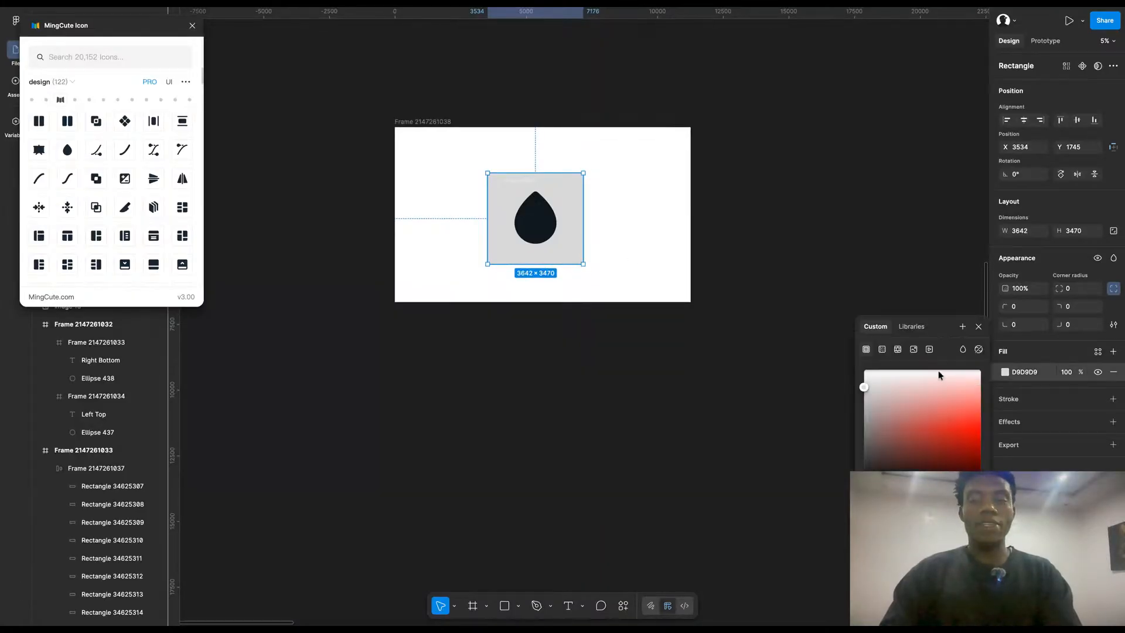
click(864, 370)
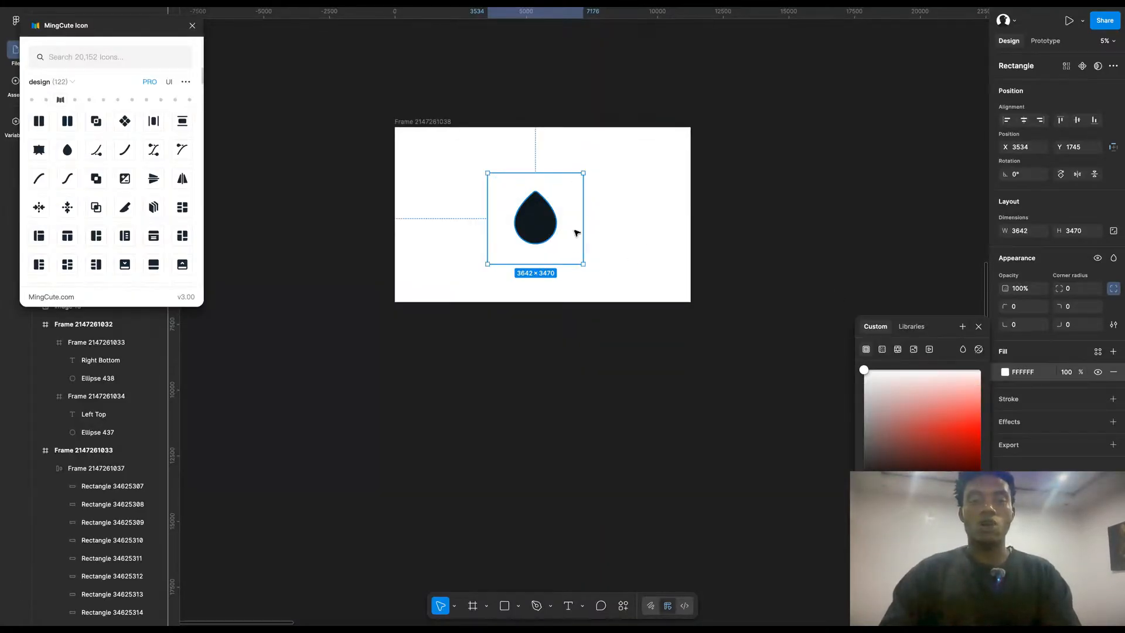
Step: Recolor the drop shape from its dark fill to a bright blue
shift+click(551, 231)
click(1005, 465)
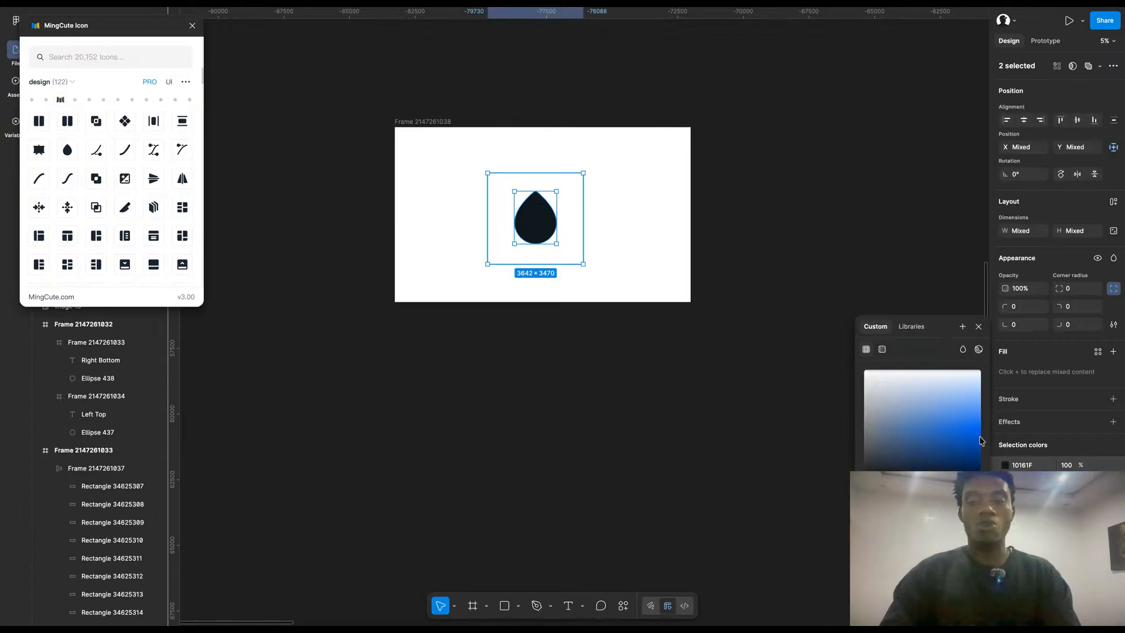
click(970, 433)
click(666, 394)
Step: Group the white rectangle with the blue drop beside the large frame, and delete the empty icon frame left inside it
click(508, 197)
shift+click(544, 223)
key(ctrl+g)
drag(531, 217, 856, 229)
click(788, 259)
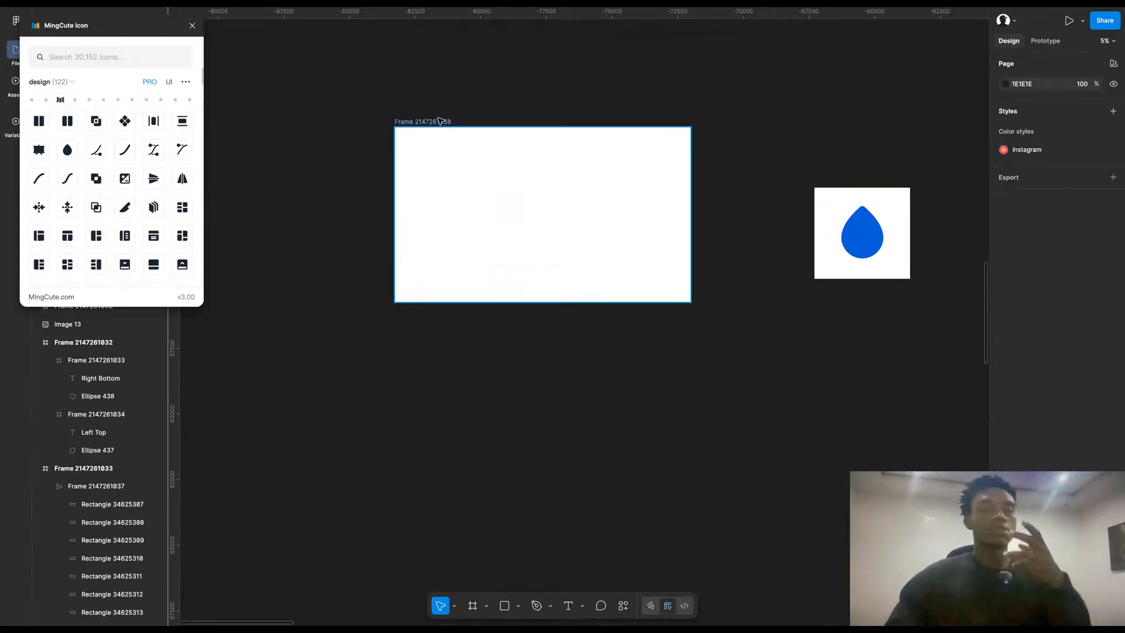
click(524, 209)
key(Delete)
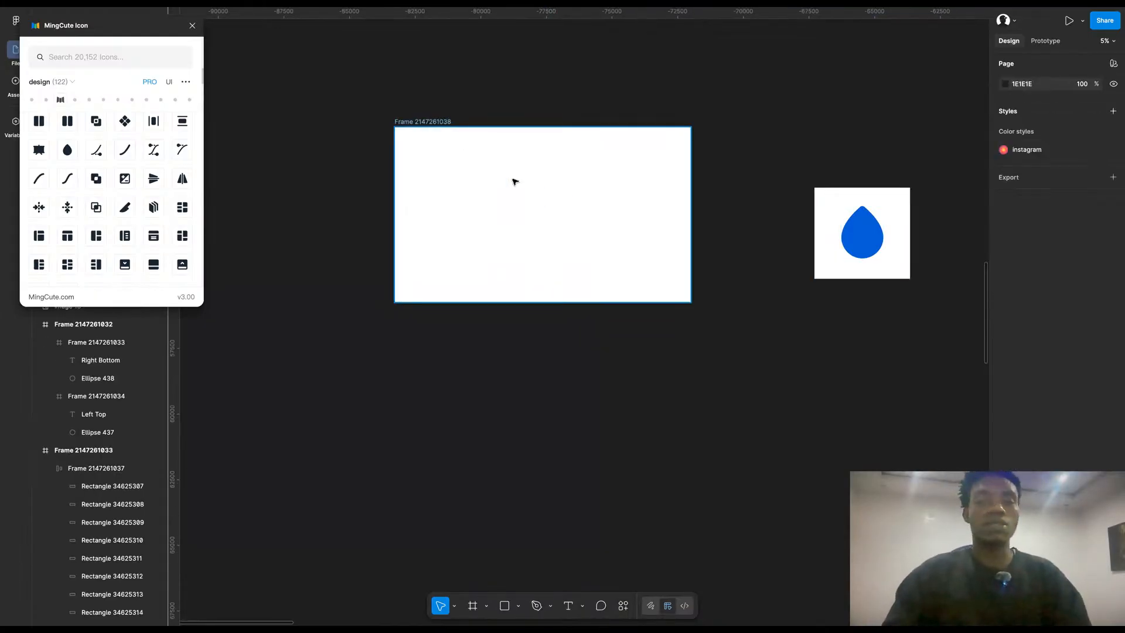
Step: Change the large frame's fill to a light grey
click(425, 121)
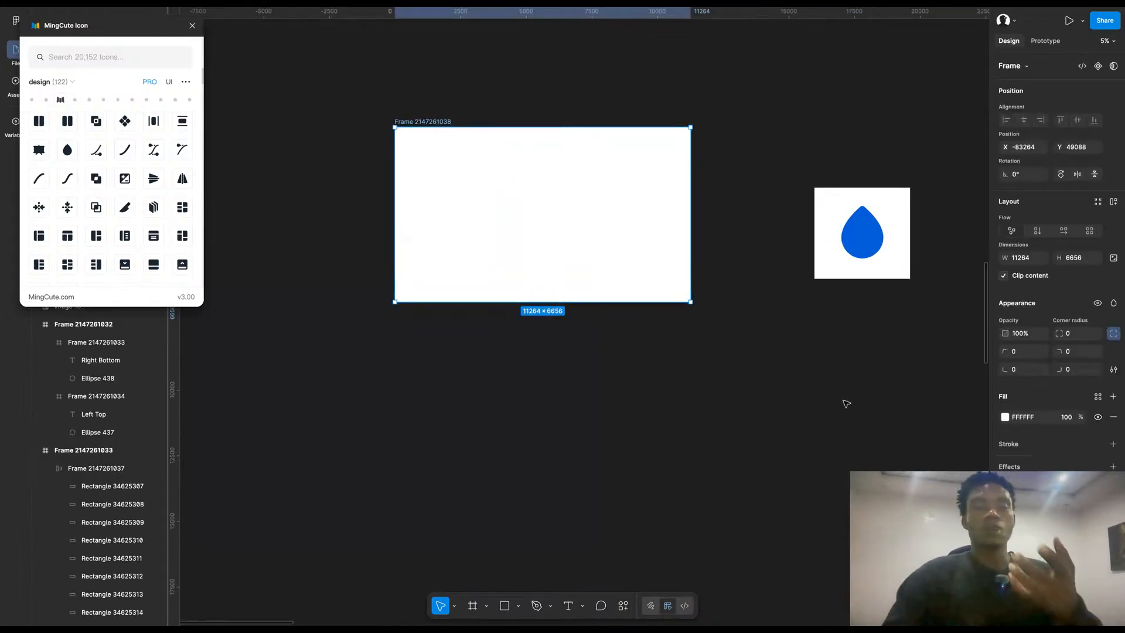
click(1005, 418)
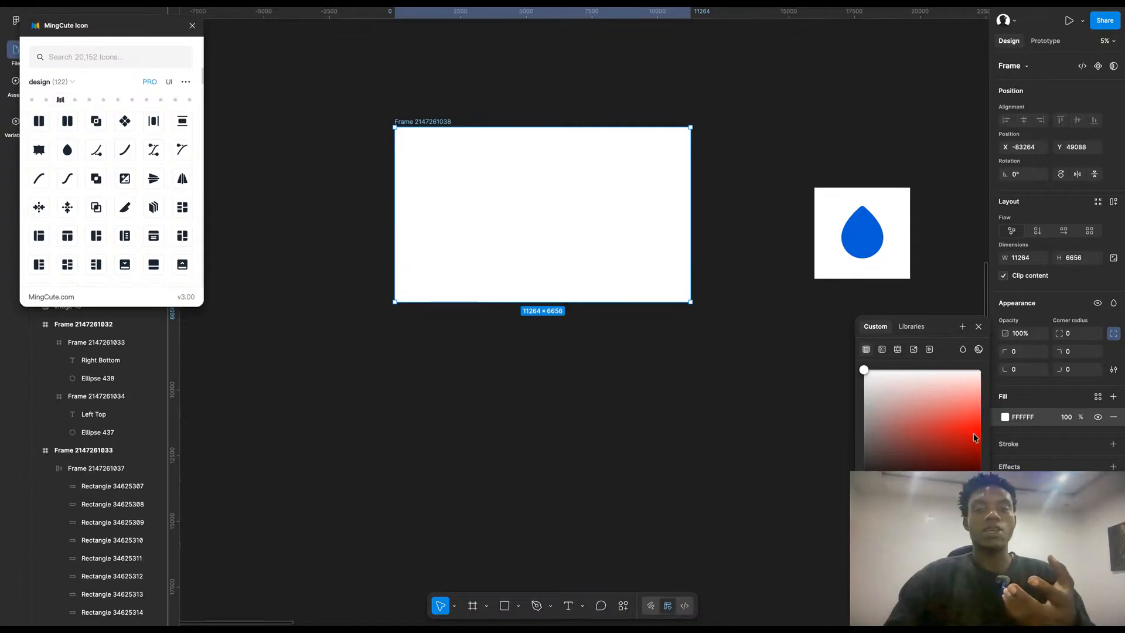
click(940, 499)
click(864, 388)
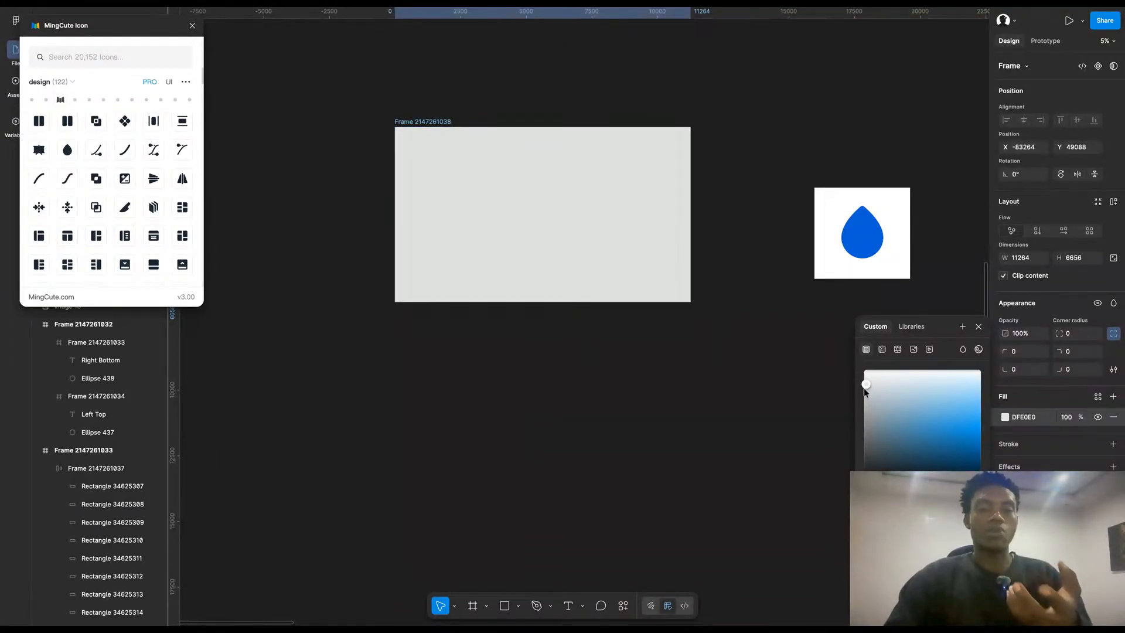
click(803, 402)
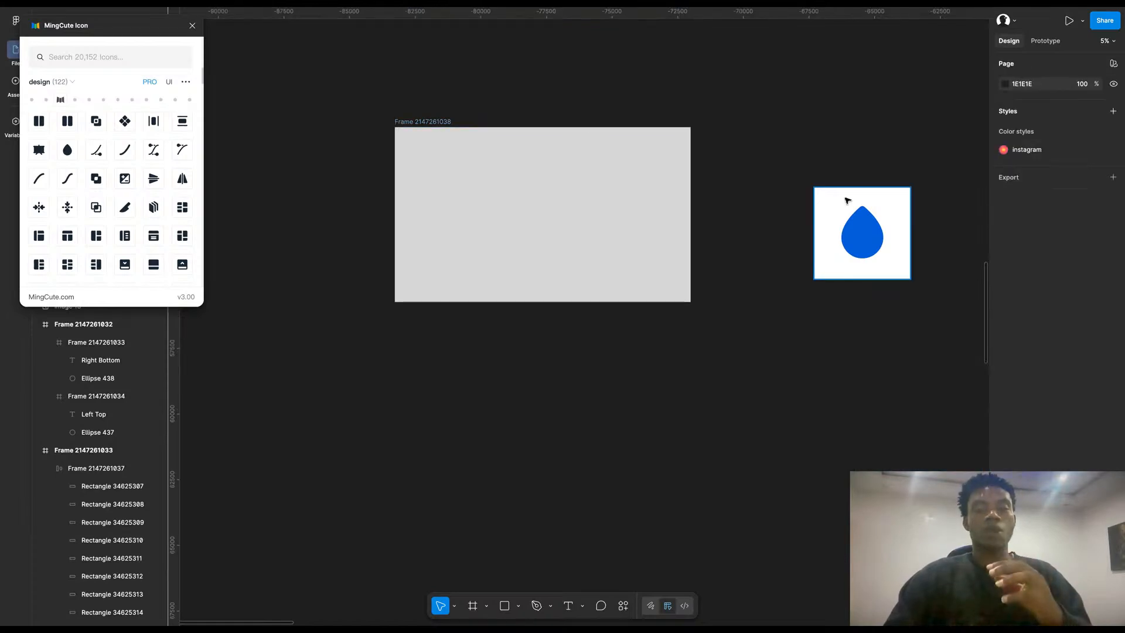
click(847, 203)
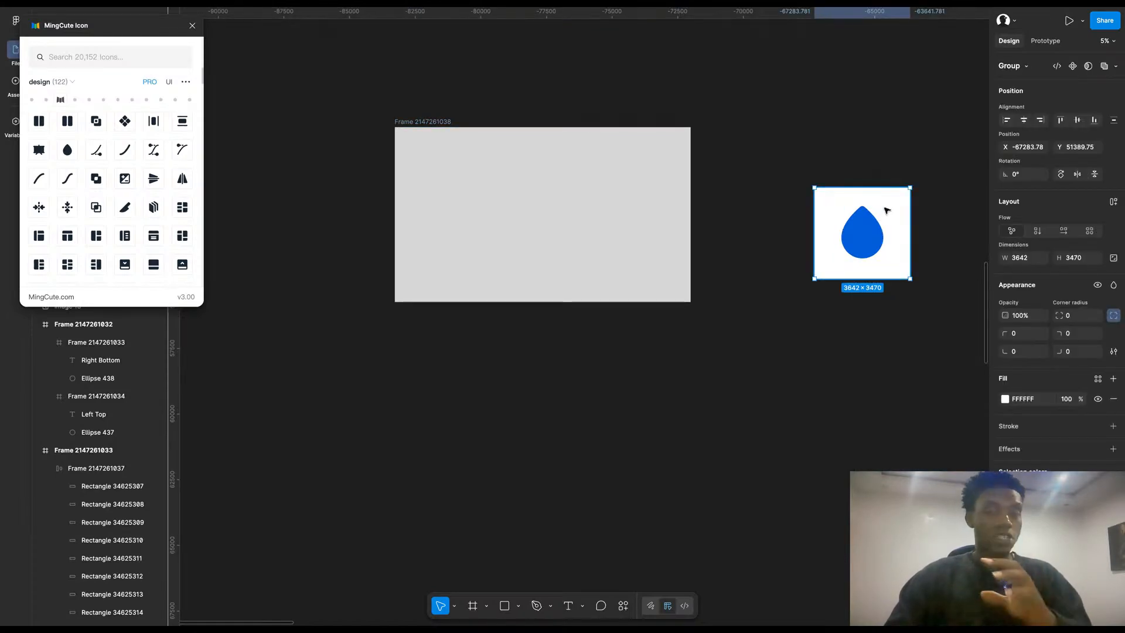
drag(891, 219, 528, 213)
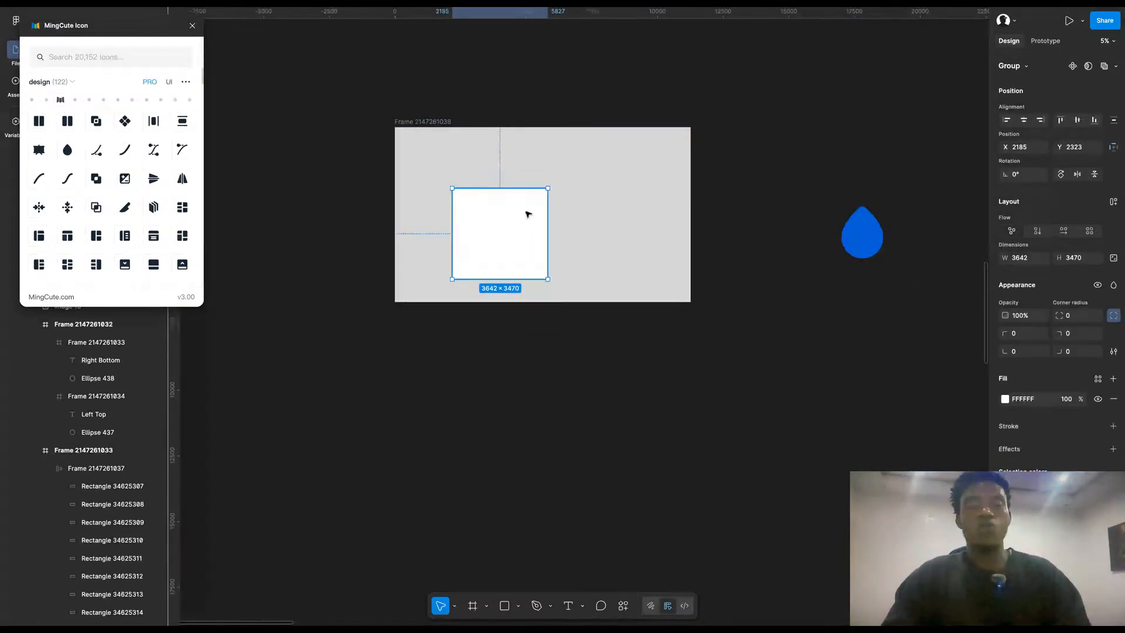
key(ctrl+z)
Step: Wrap the drop and its white rectangle in a new frame and place it inside the large grey frame
drag(804, 177, 889, 327)
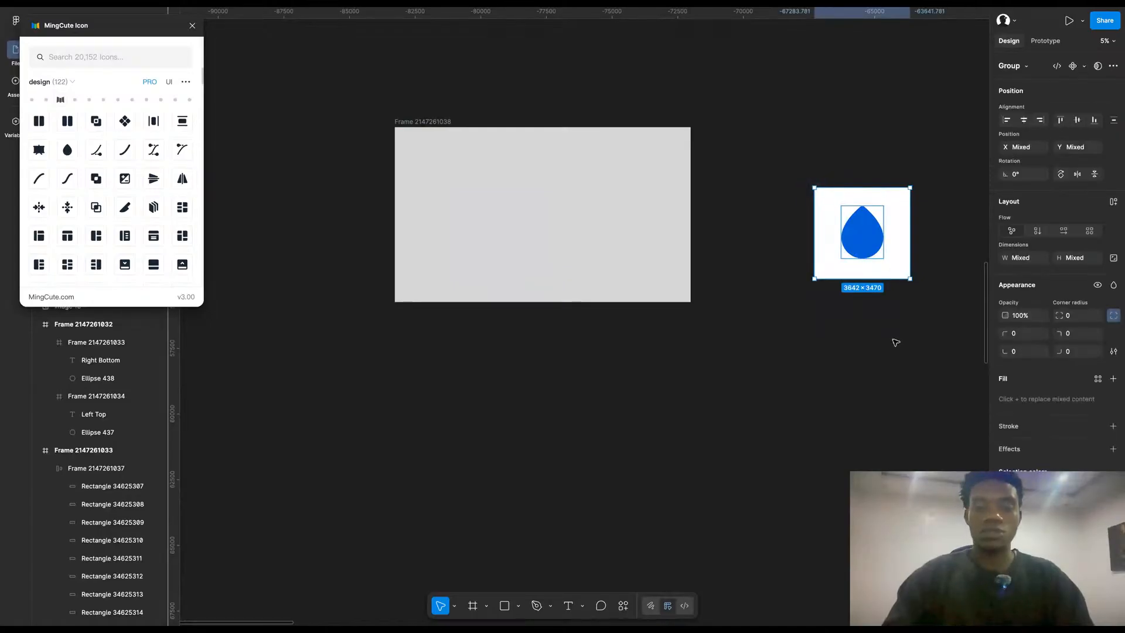
key(ctrl+alt+g)
click(849, 154)
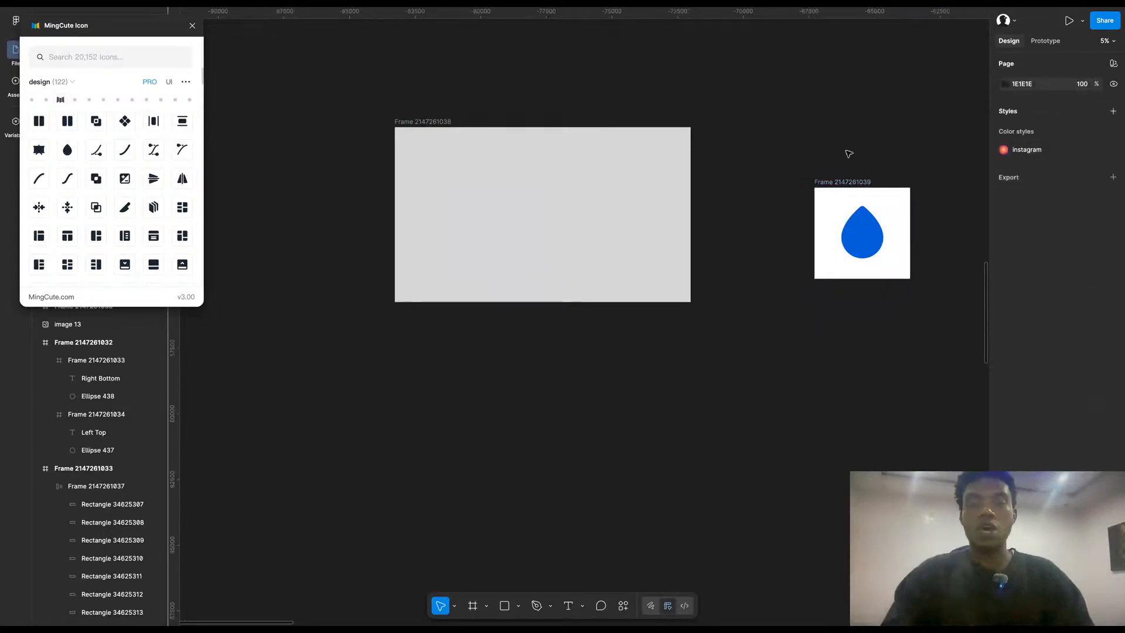
drag(848, 185, 523, 166)
click(621, 106)
Step: Try the Darken blend mode on the drop's white frame, and delete that frame from the grey frame
scroll(508, 226, up, 5)
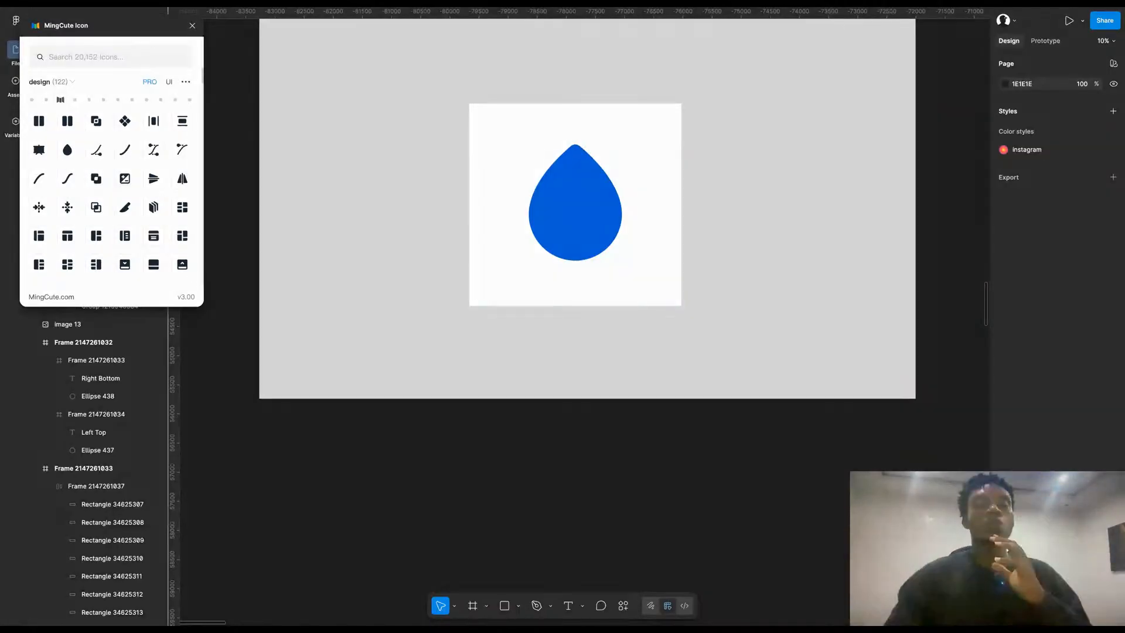
scroll(751, 349, down, 3)
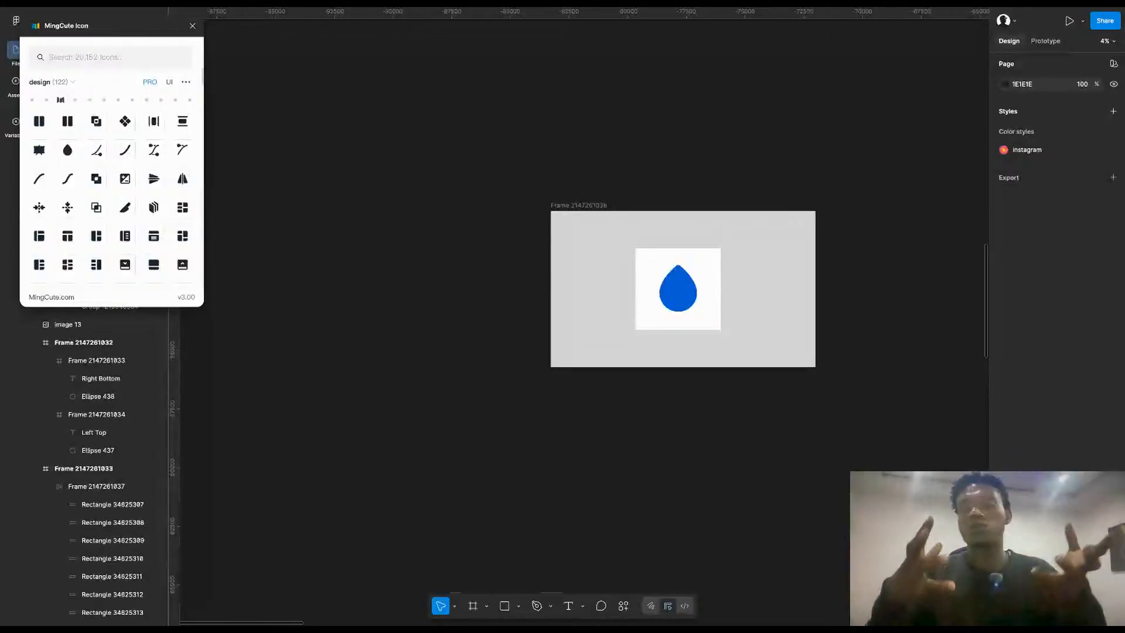
scroll(681, 274, up, 5)
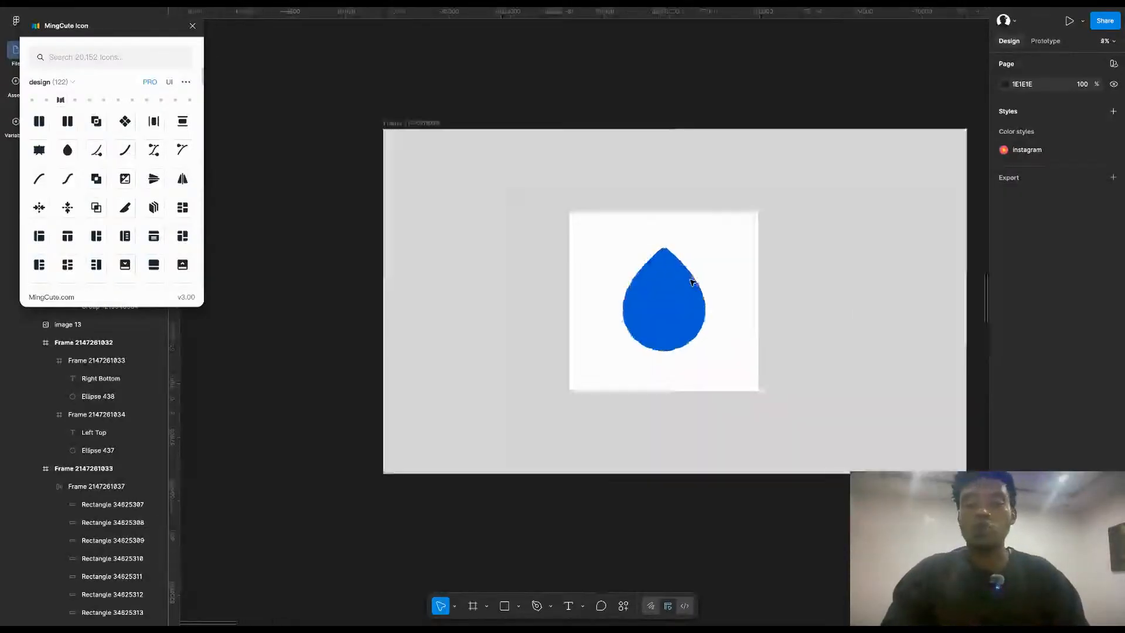
click(711, 344)
click(1114, 304)
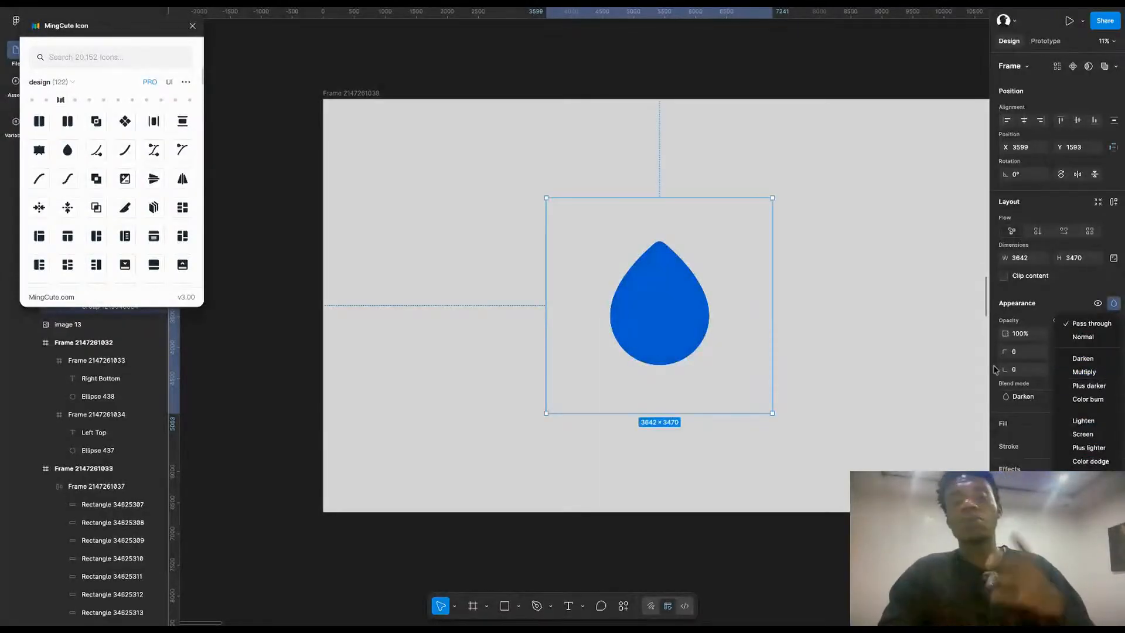
click(852, 422)
click(498, 256)
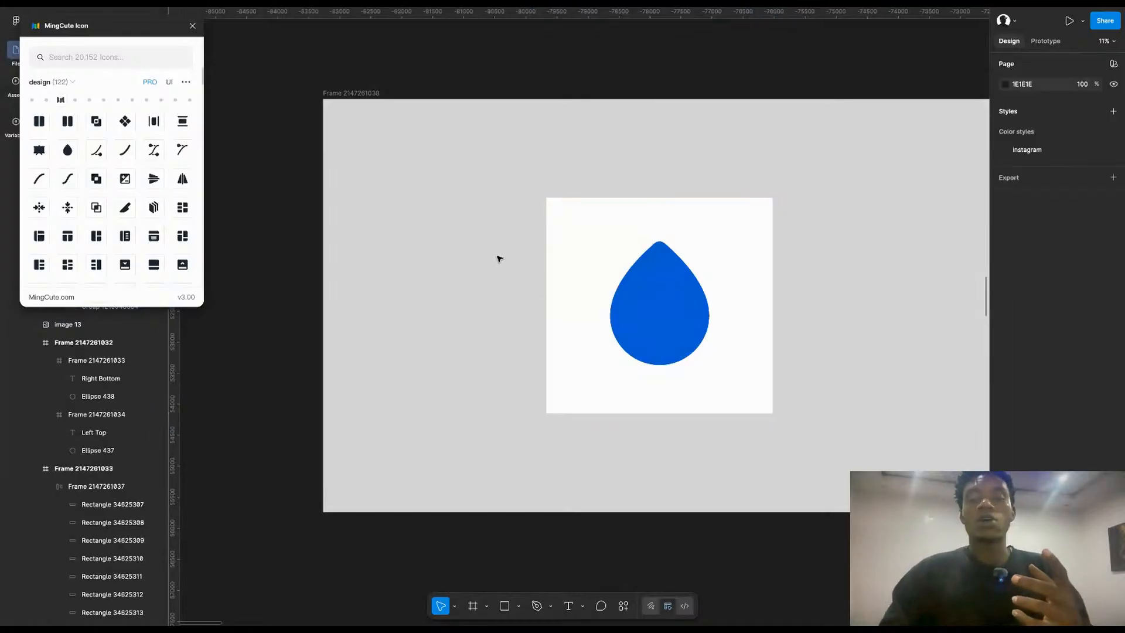
click(622, 258)
key(Delete)
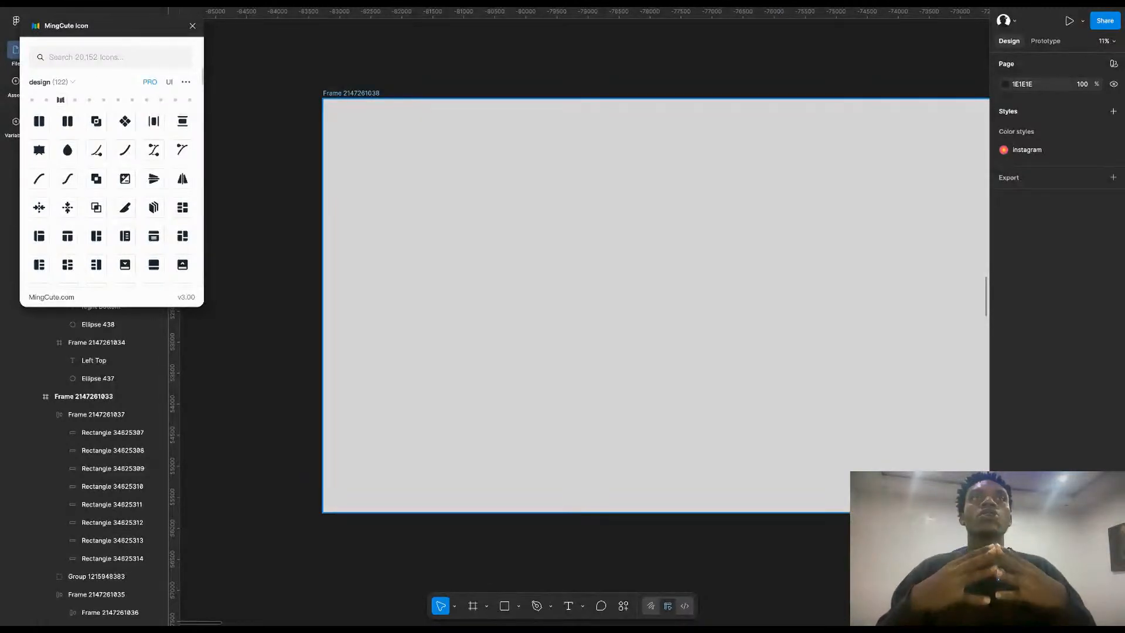
Step: Draw a circle of about 3155 × 3181 near the top of the grey frame and fill it with white (FFFFFF)
key(o)
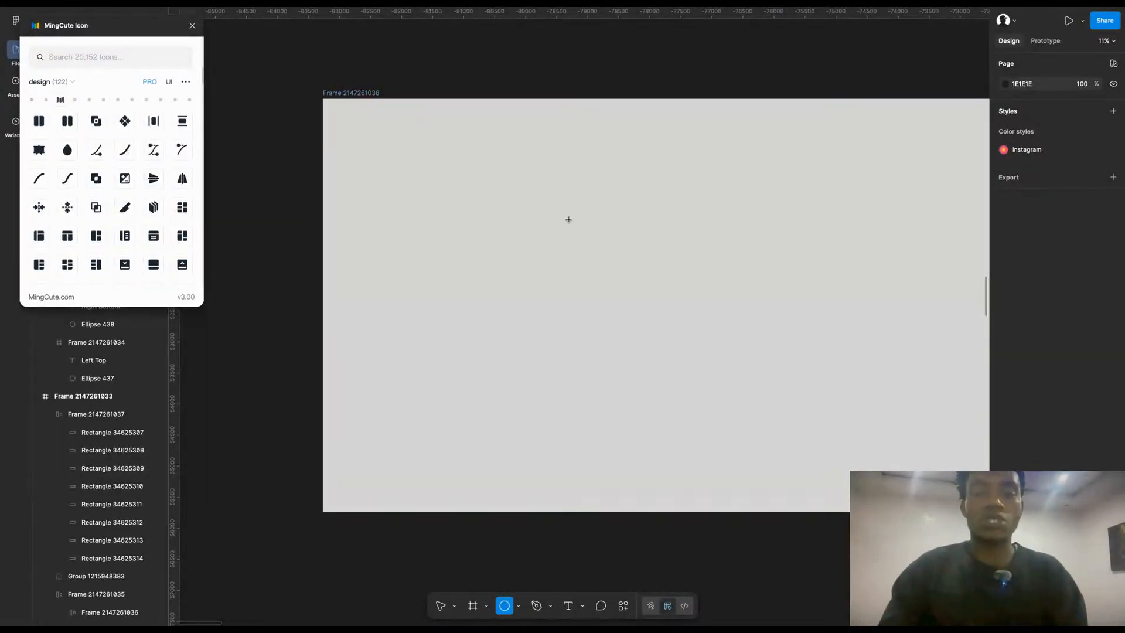
mouse_move(531, 186)
mouse_down()
mouse_move(733, 410)
mouse_move(727, 385)
mouse_up()
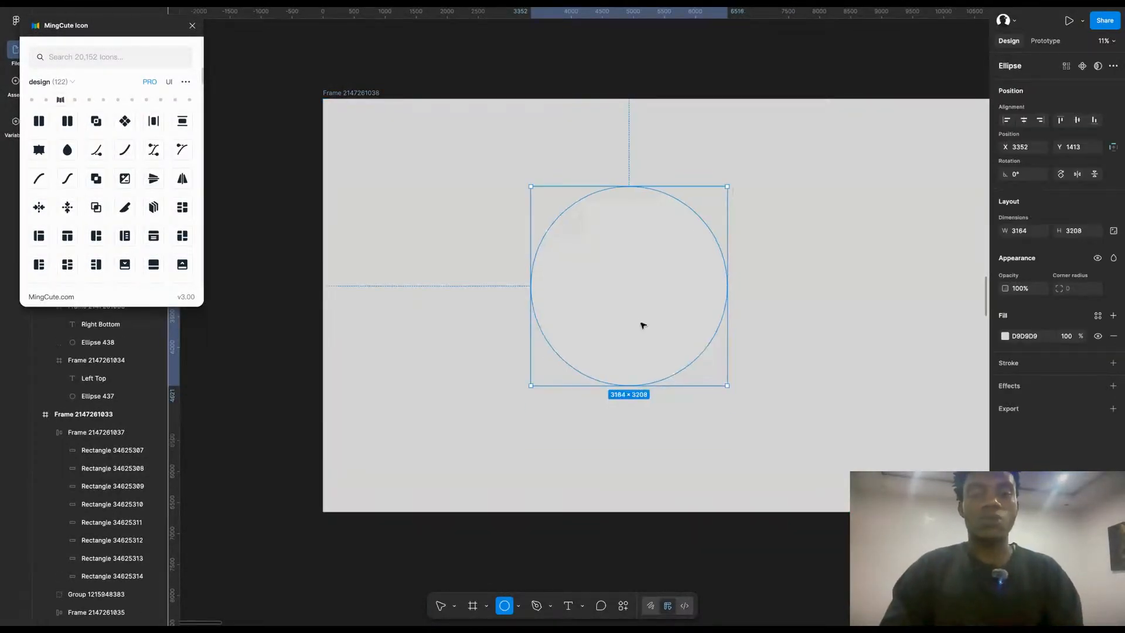
drag(640, 323, 648, 247)
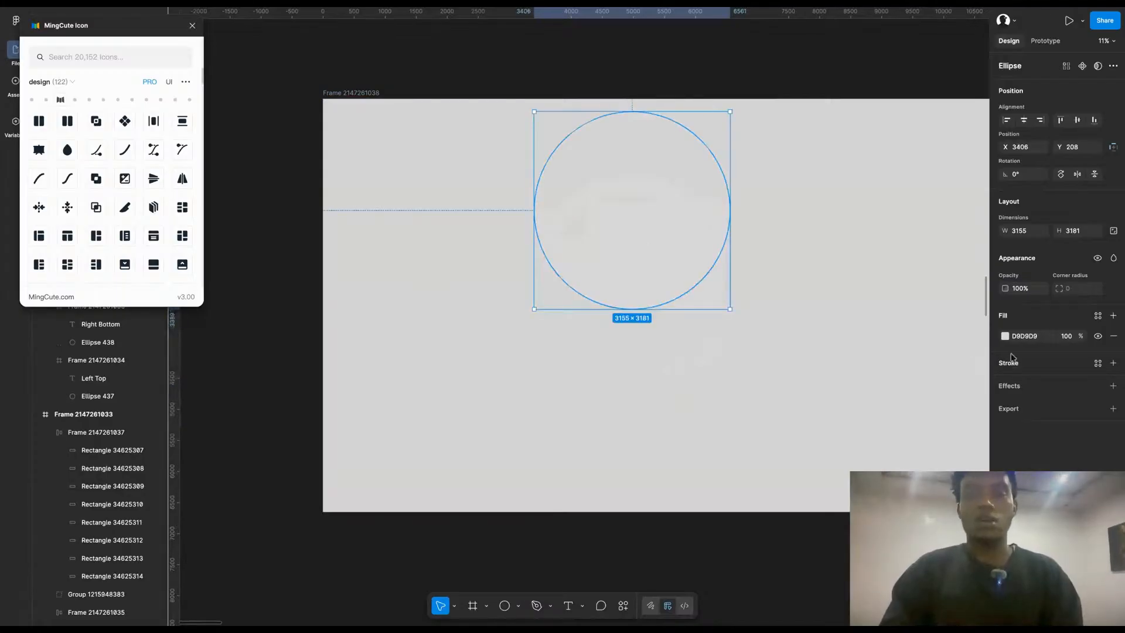
click(1005, 337)
drag(899, 388, 776, 269)
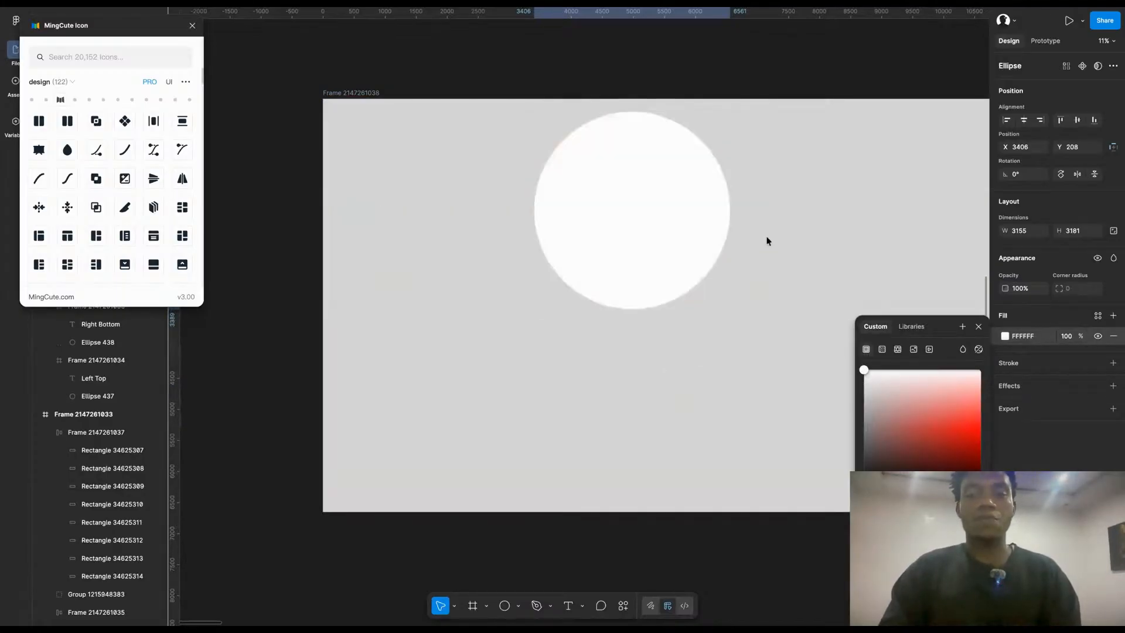
Step: Duplicate the white circle below itself, stretch the copy into a larger, wider ellipse, and scale both shapes by 0.8
drag(666, 221, 786, 369)
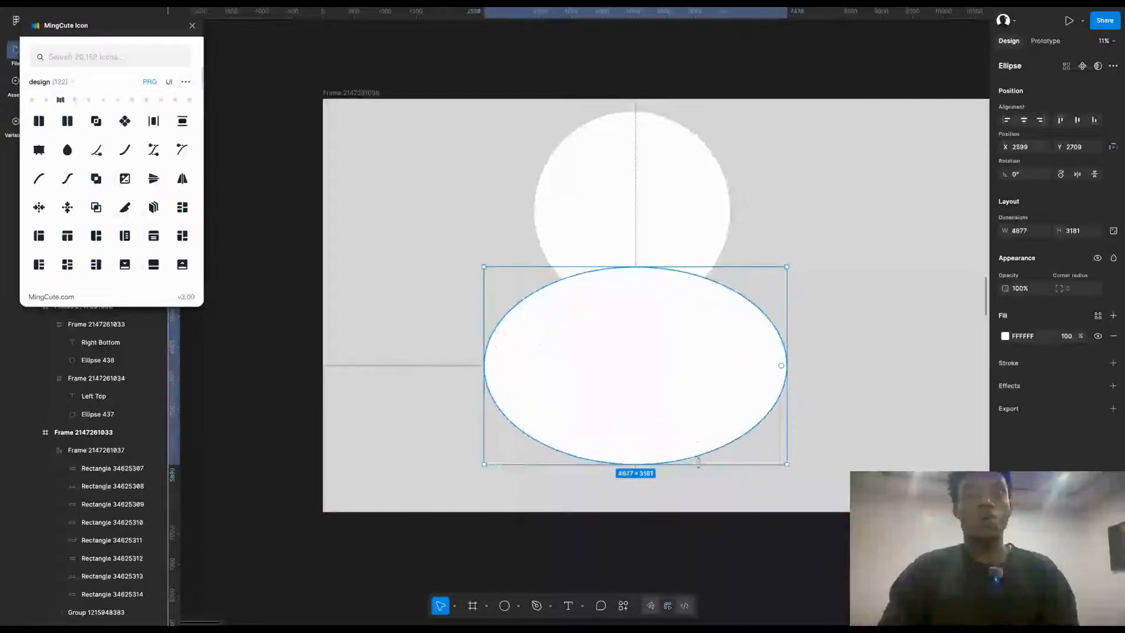
drag(685, 466, 686, 548)
shift+click(641, 214)
text(k.8)
key(Return)
click(731, 284)
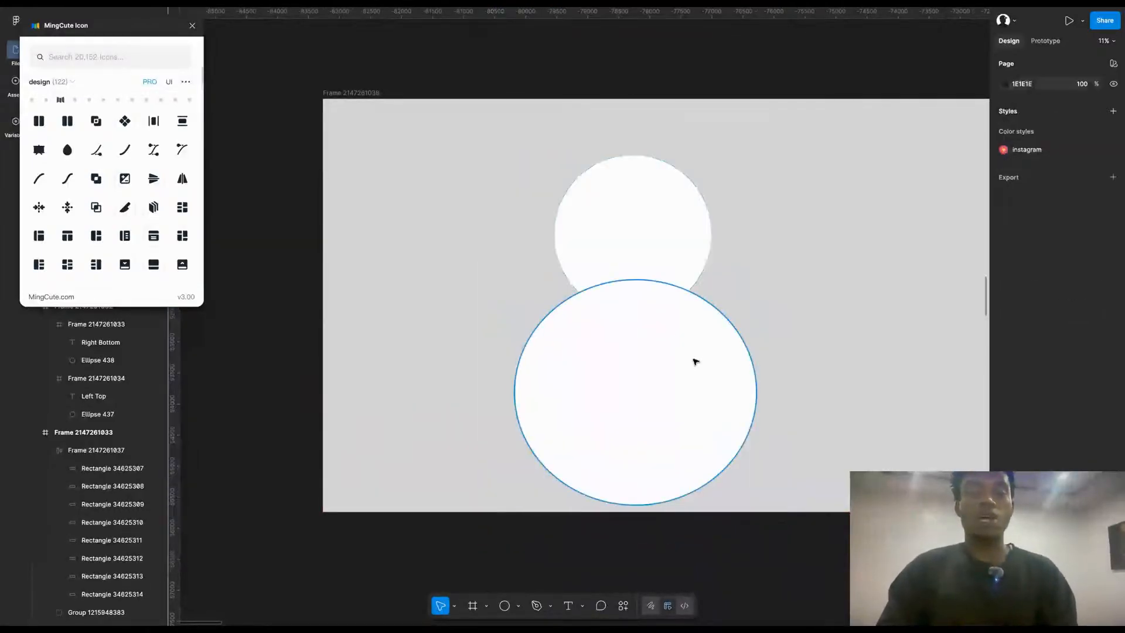
Step: Shorten the lower white ellipse to about 3901 × 3159
click(656, 242)
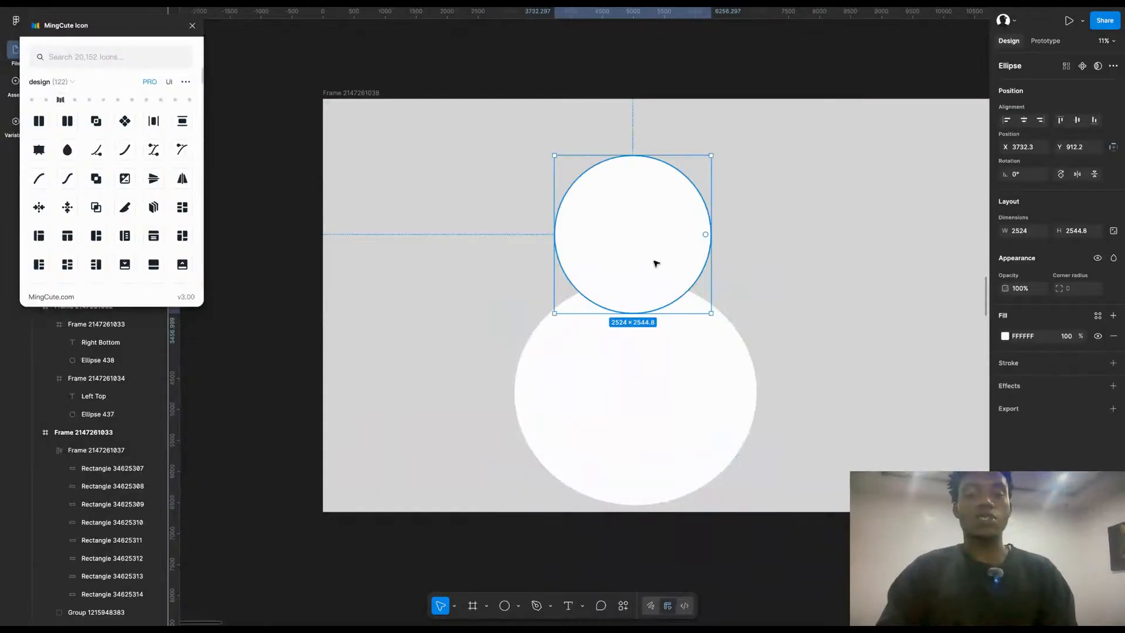
click(674, 406)
drag(653, 503, 653, 477)
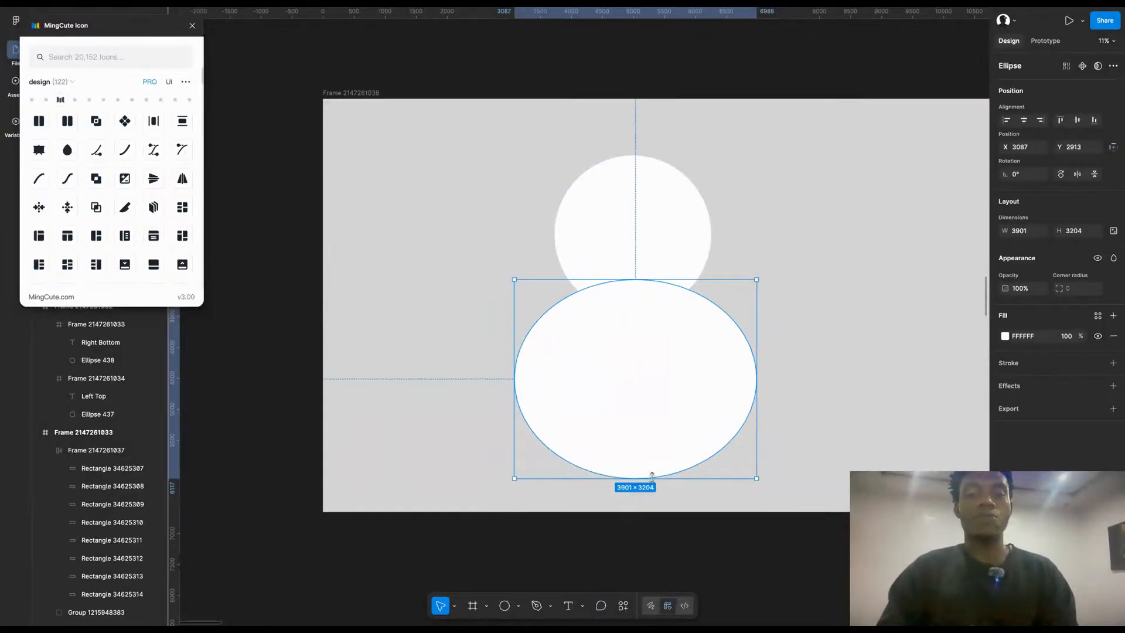
click(651, 236)
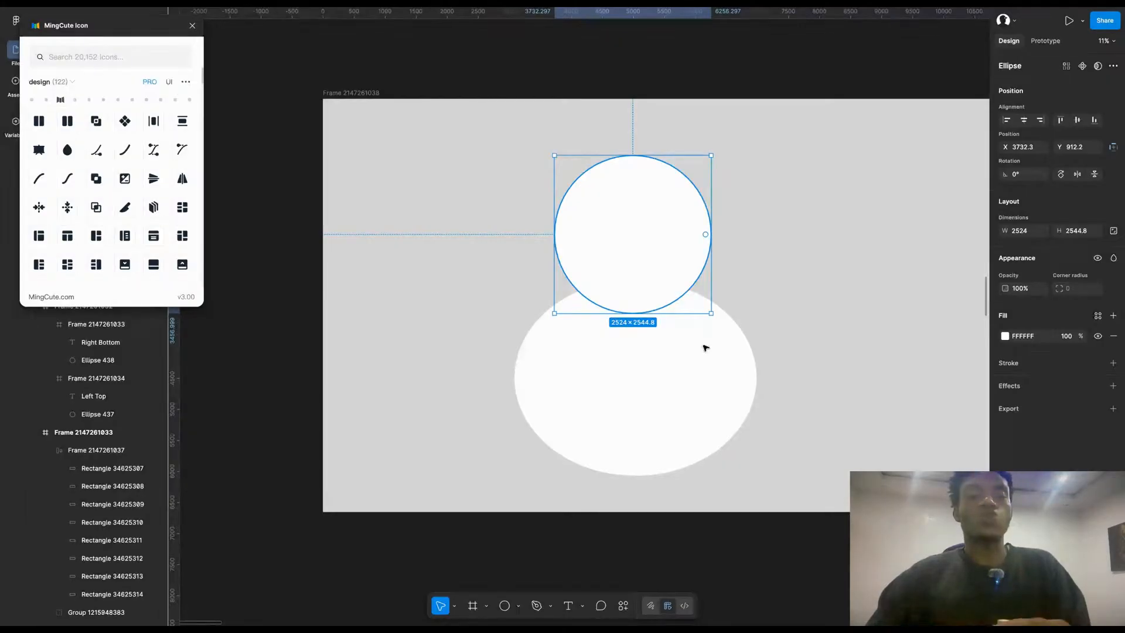
click(712, 362)
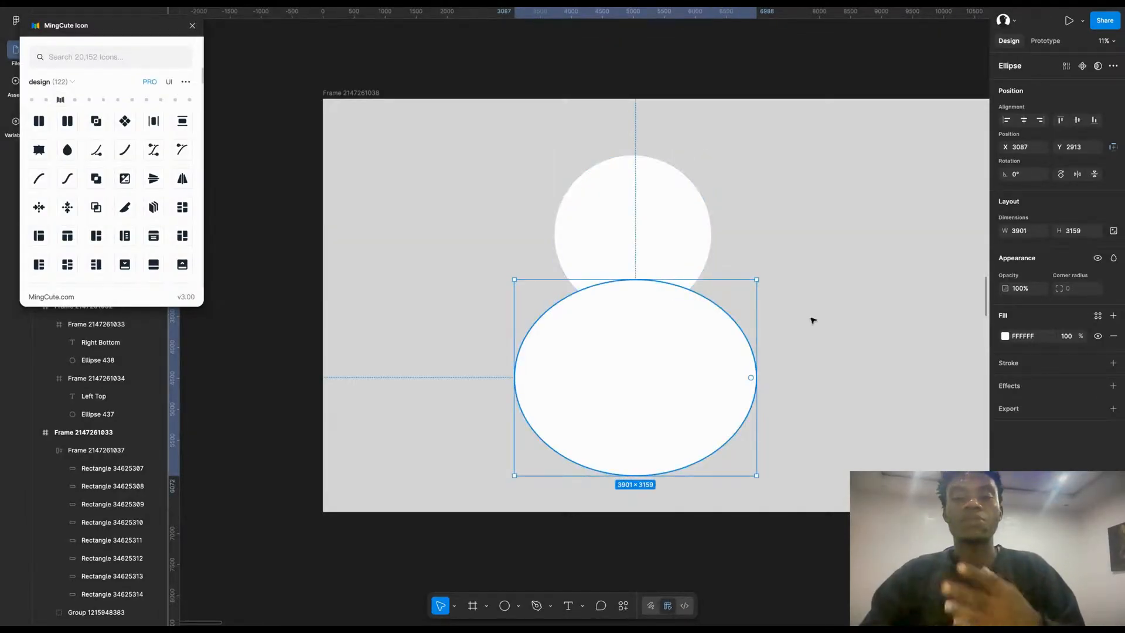
click(677, 245)
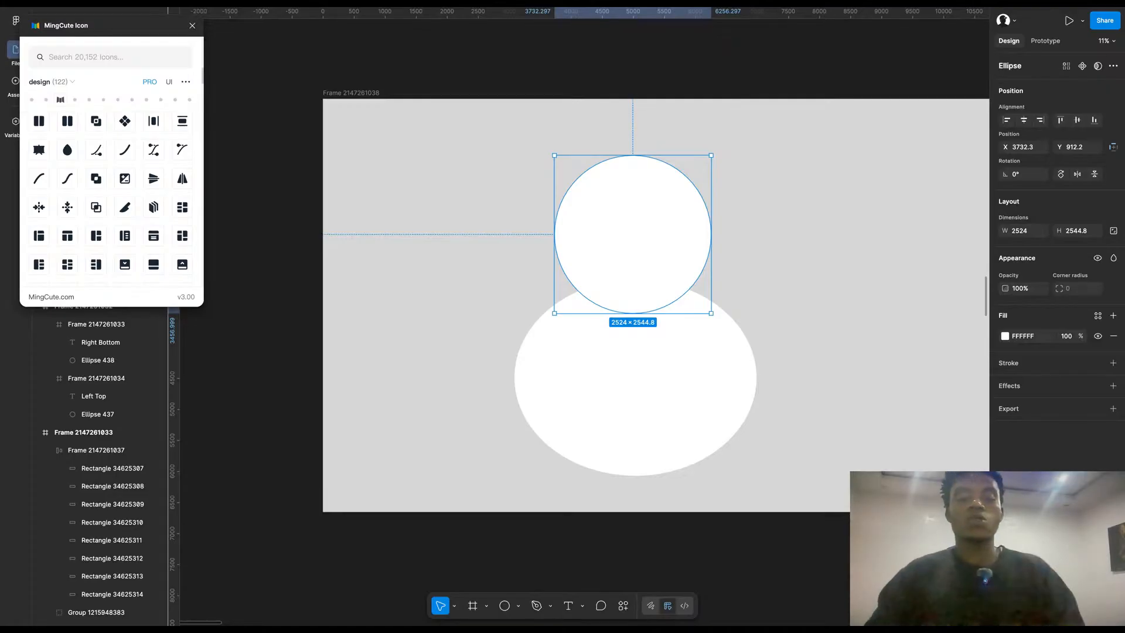
Step: Draw a square of about 3362 × 3362 on the empty canvas beside the grey frame and fill it with red (F91212)
scroll(882, 167, right, 5)
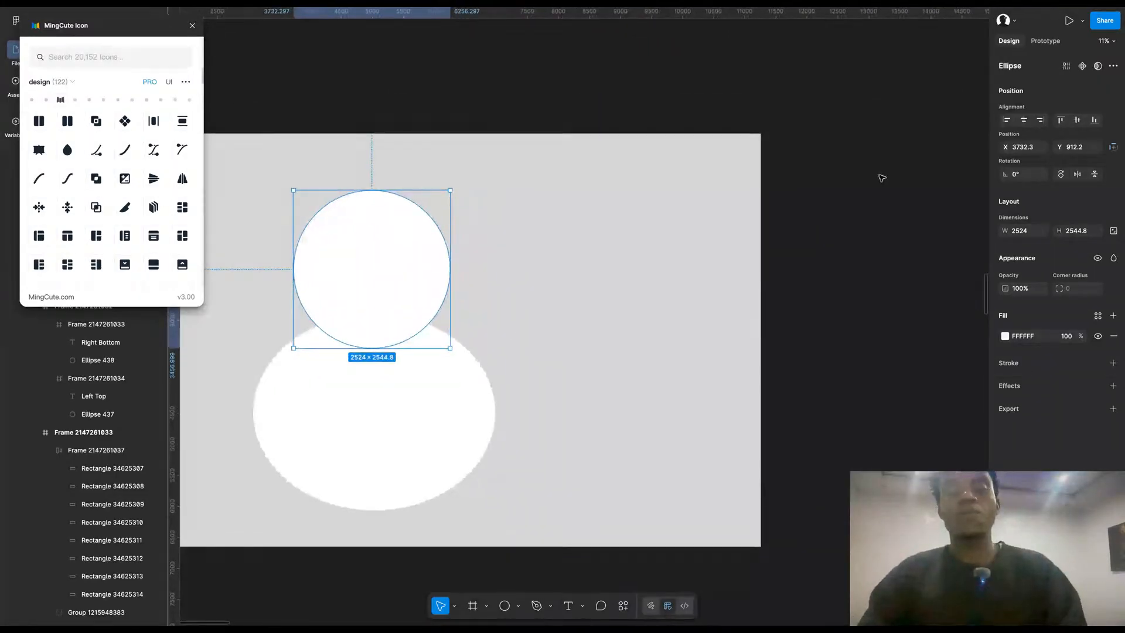
click(884, 202)
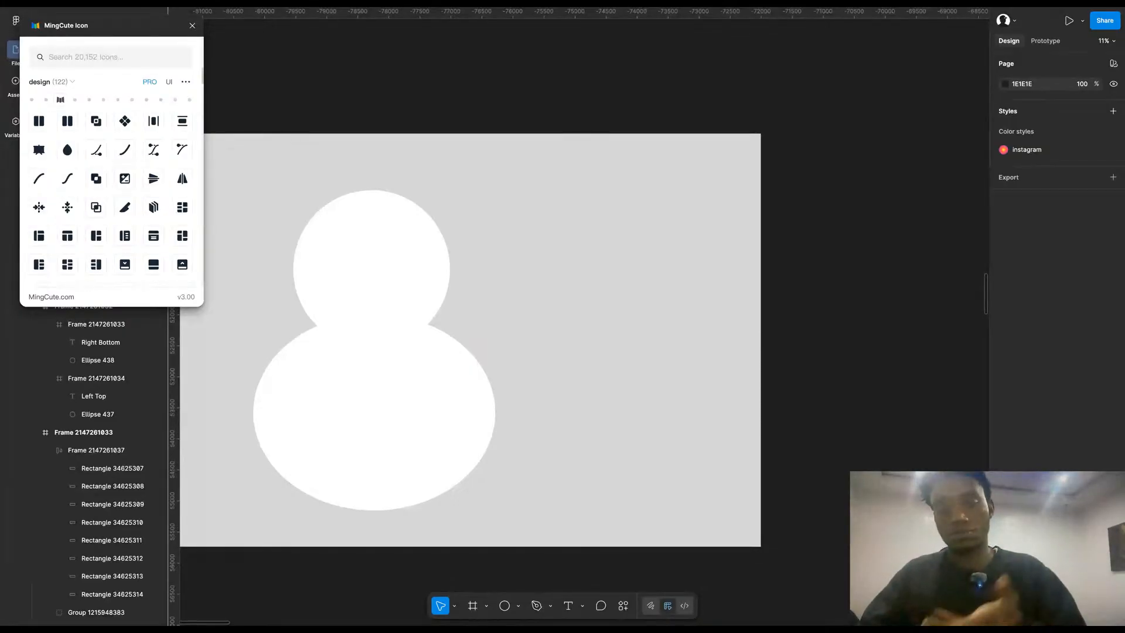
scroll(469, 328, right, 10)
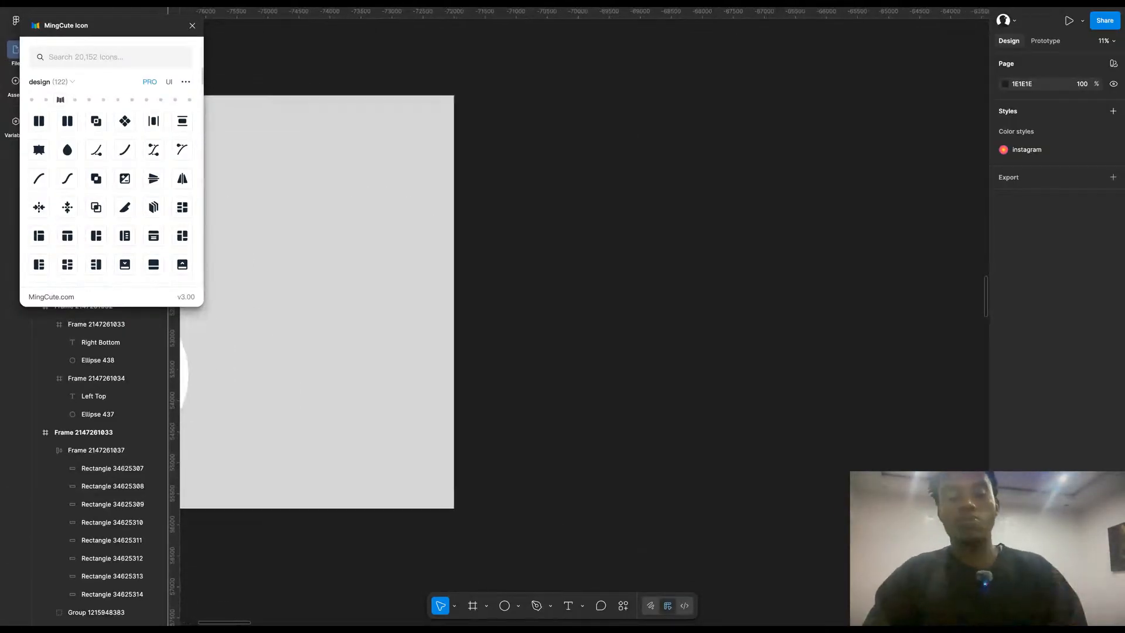
key(r)
drag(677, 127, 885, 315)
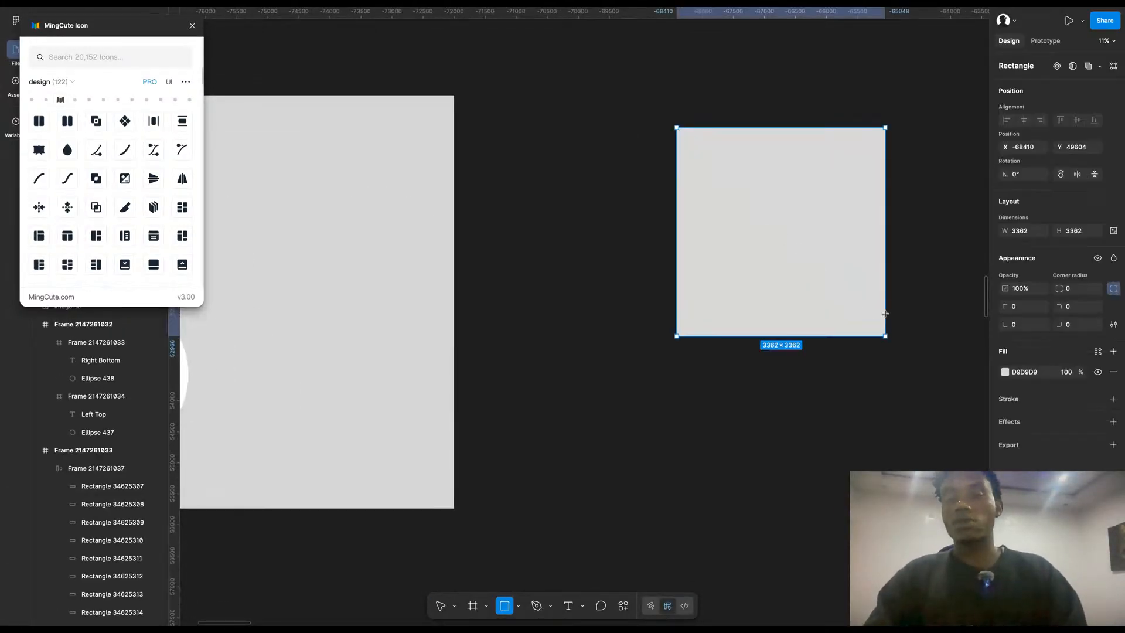
click(1004, 371)
click(975, 426)
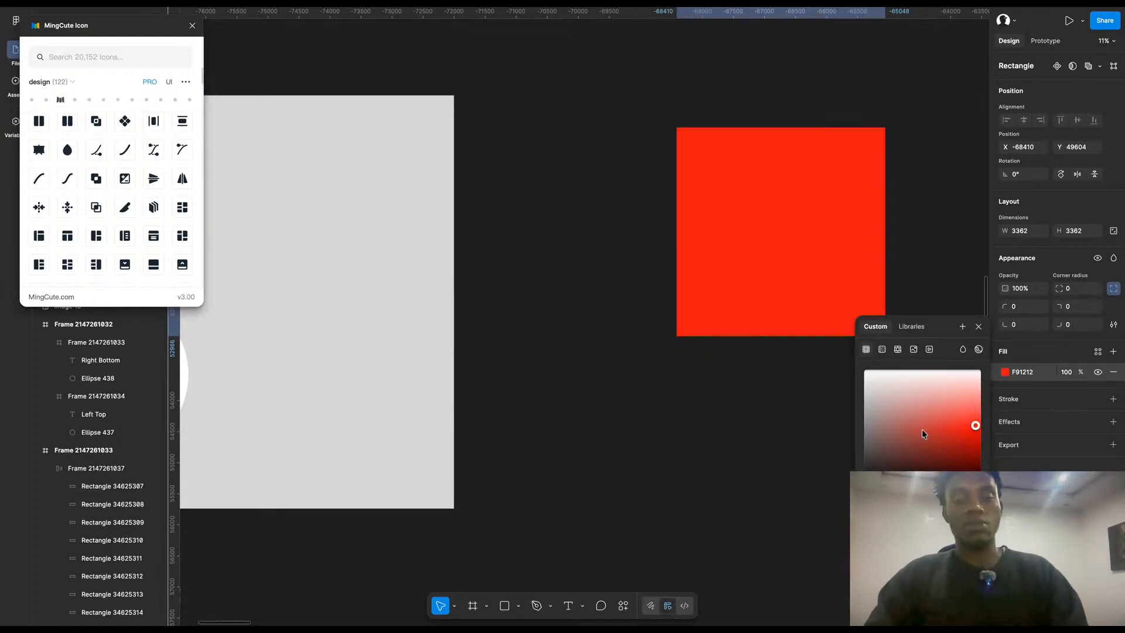
click(794, 434)
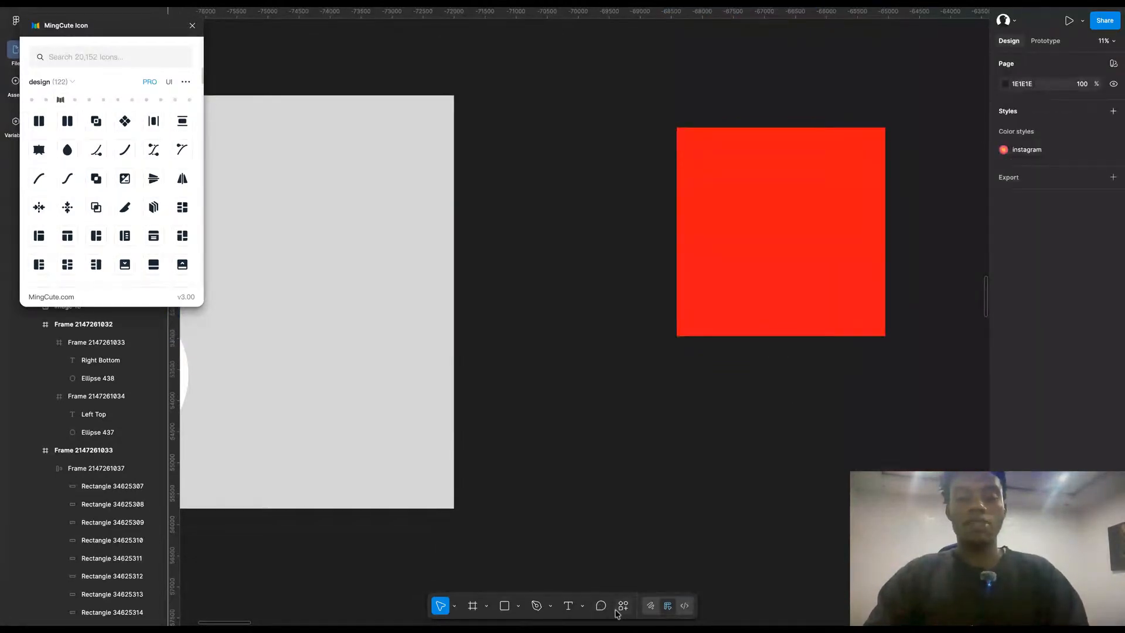
Step: Add a five-pointed star between the grey frame and the red square, scaled 20 times to 2000 × 2000
click(516, 611)
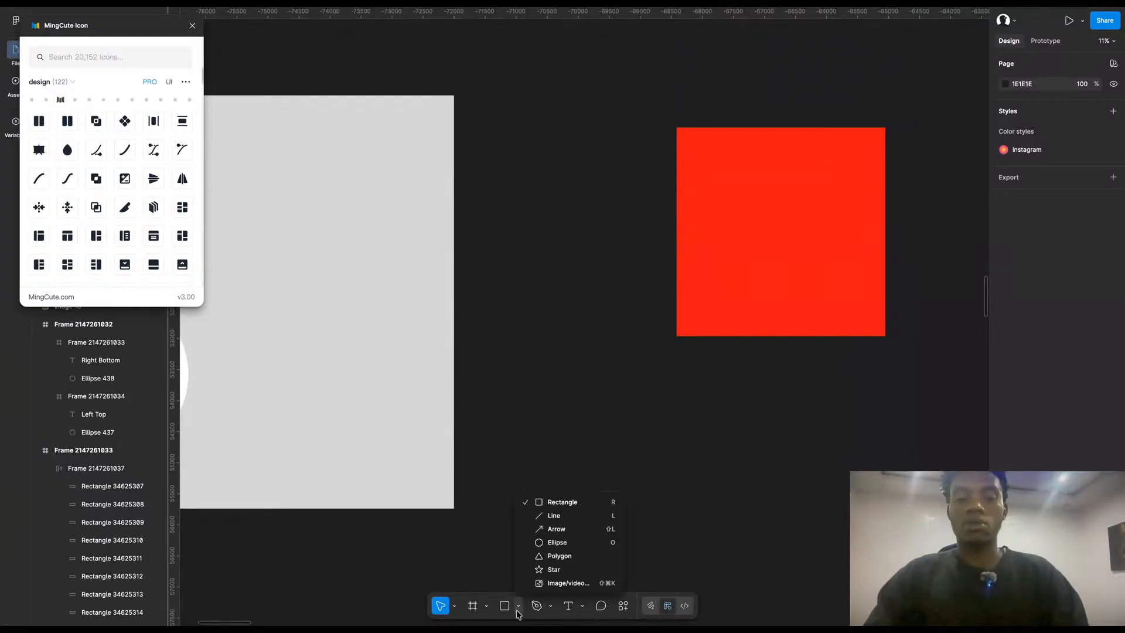
click(555, 570)
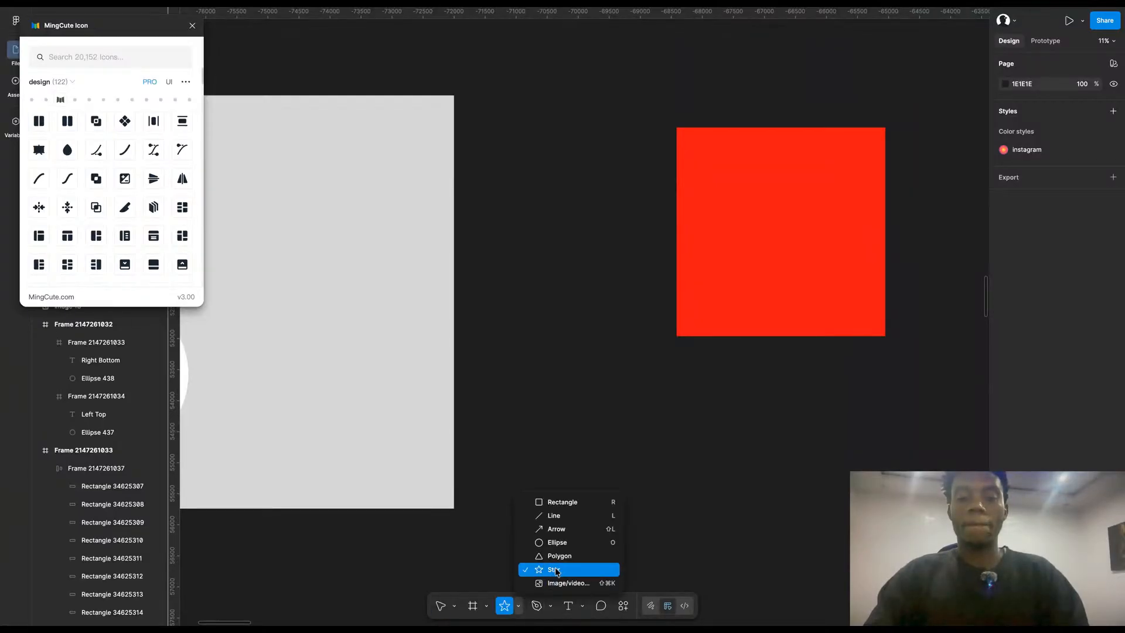
click(586, 377)
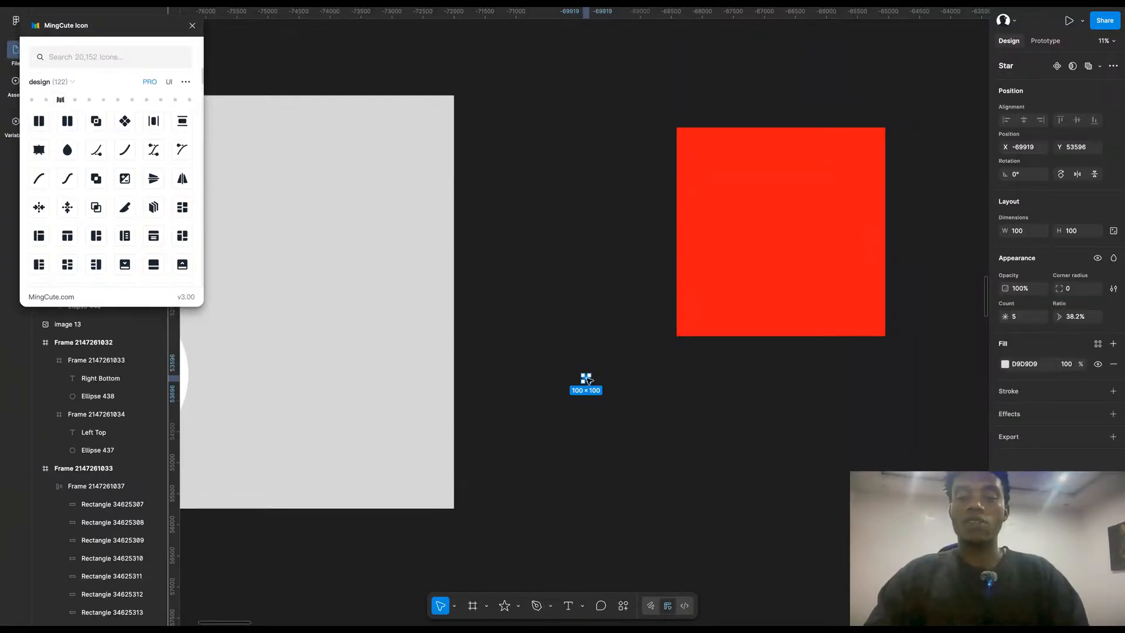
text(k20)
key(Return)
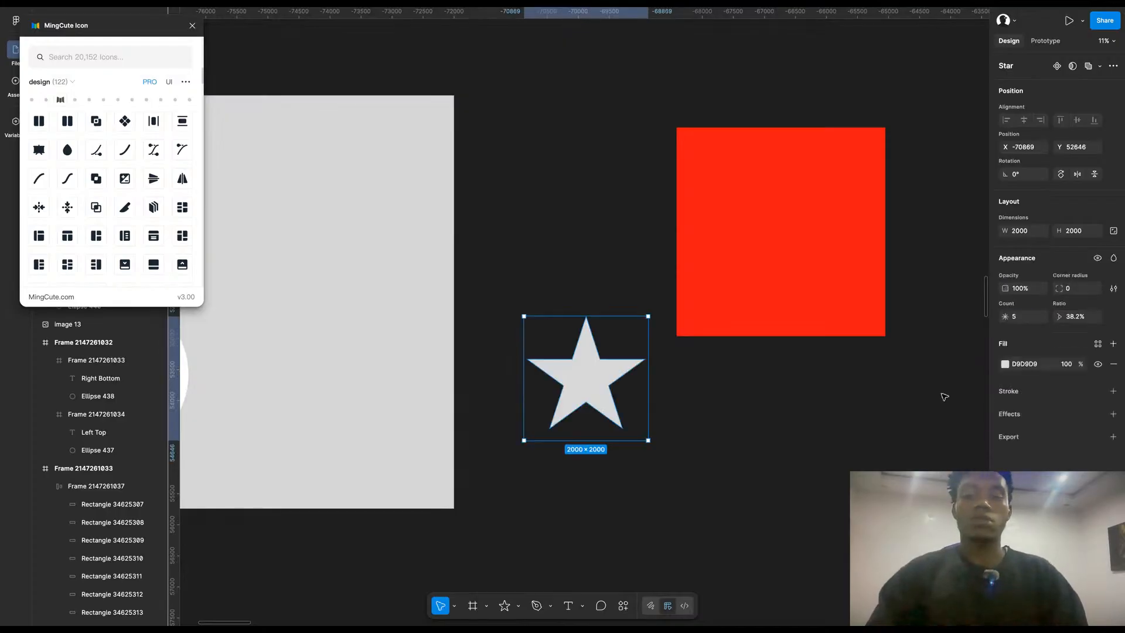
Step: Fill the star with yellow (FFDD35)
click(1006, 364)
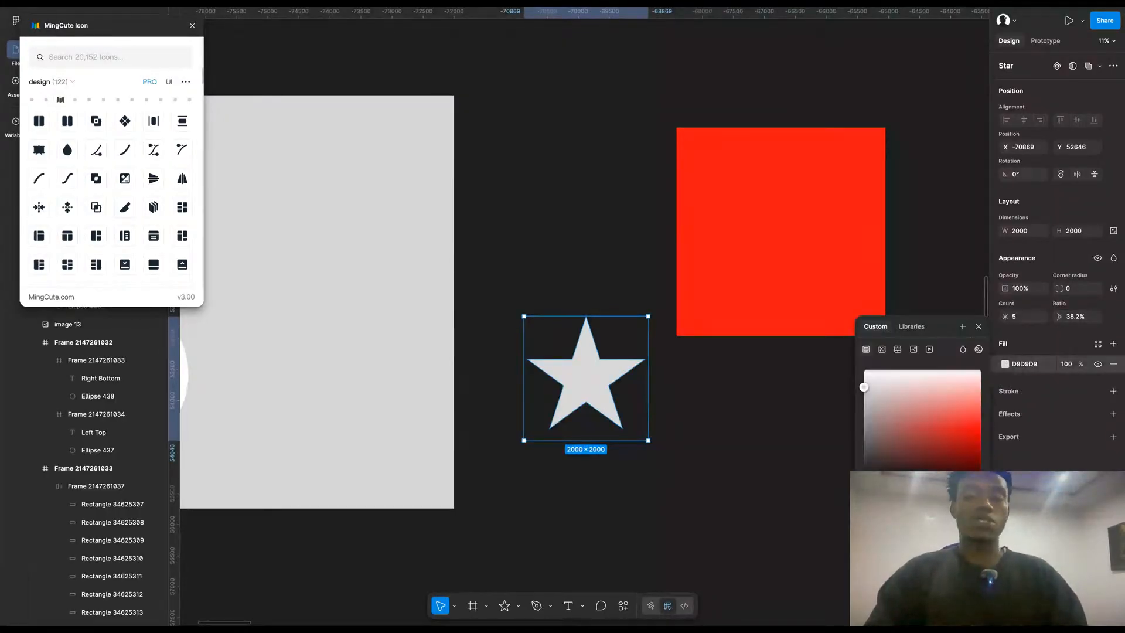
click(900, 498)
click(980, 416)
click(776, 442)
Step: Center the yellow star behind the red square and use it as a mask for the square
drag(603, 371, 802, 227)
key([)
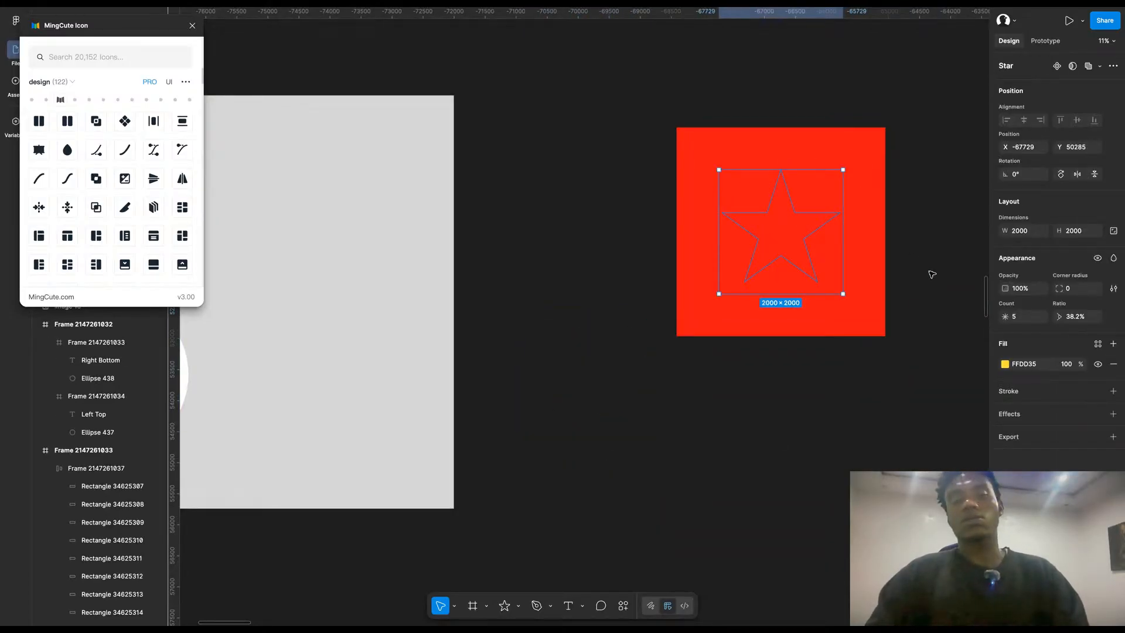
click(894, 205)
drag(929, 291, 687, 196)
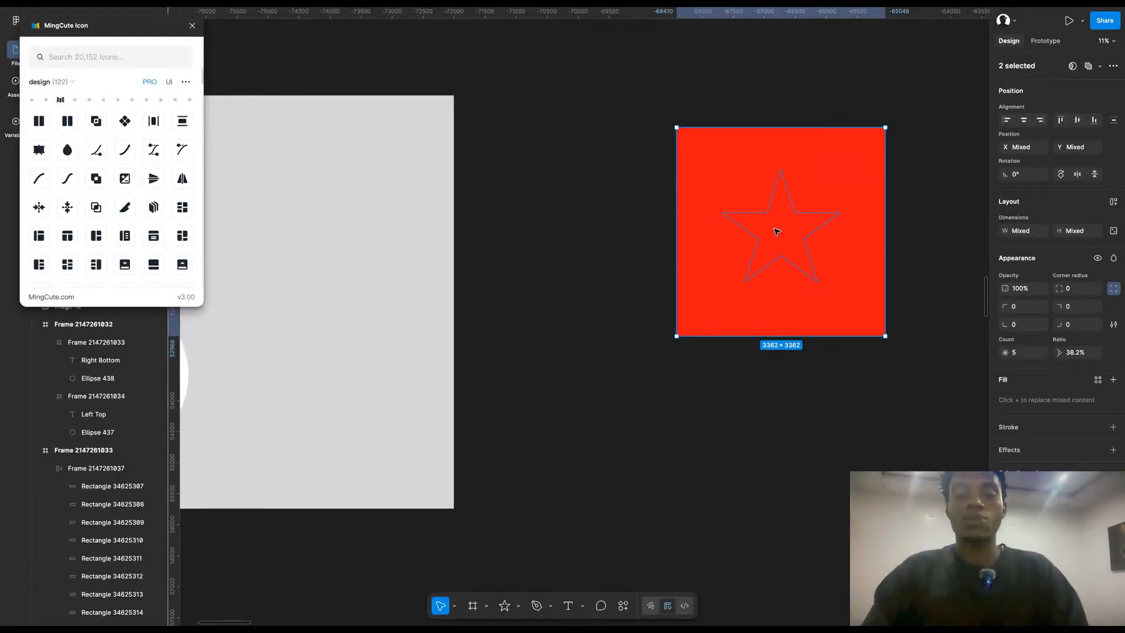
right_click(776, 231)
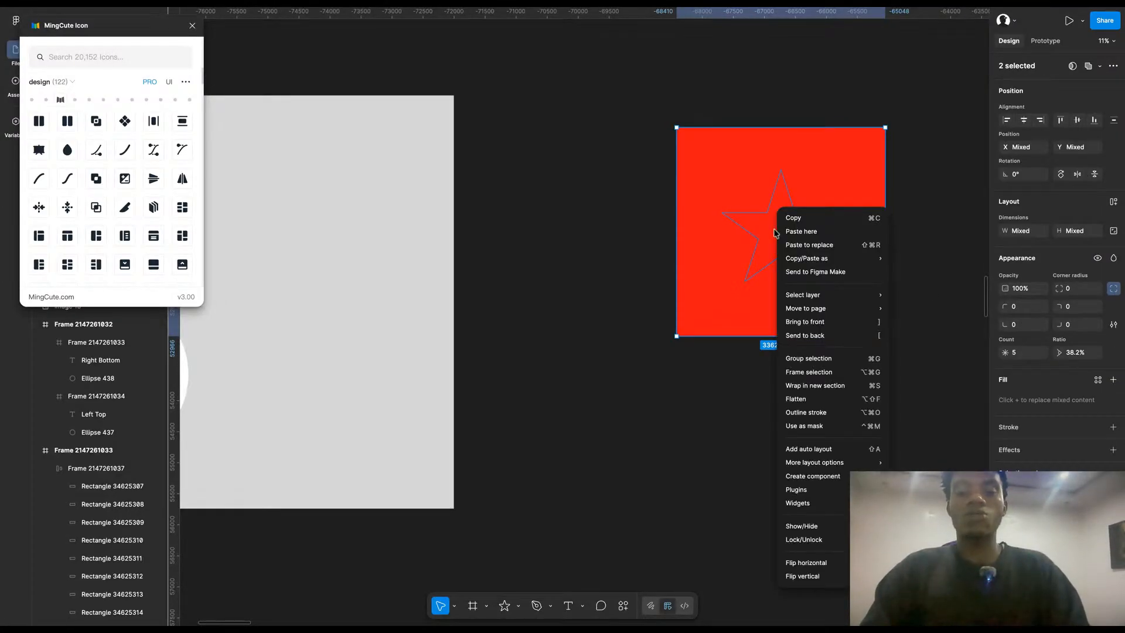
click(810, 426)
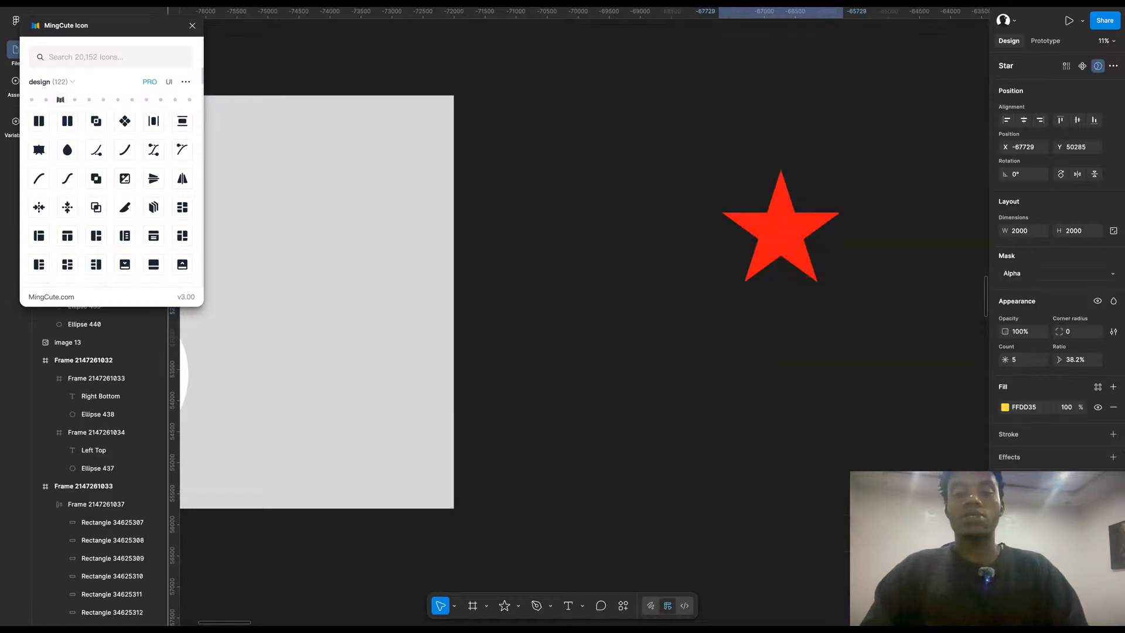
click(817, 406)
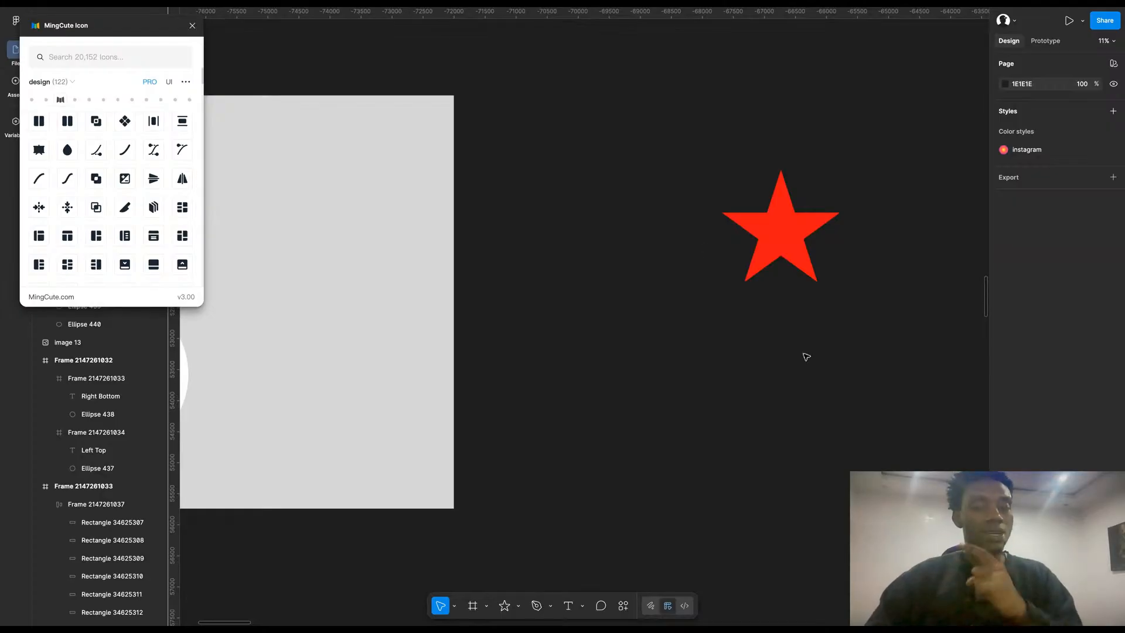
Step: Undo the star mask on the red square and reapply it
scroll(807, 360, down, 5)
click(761, 147)
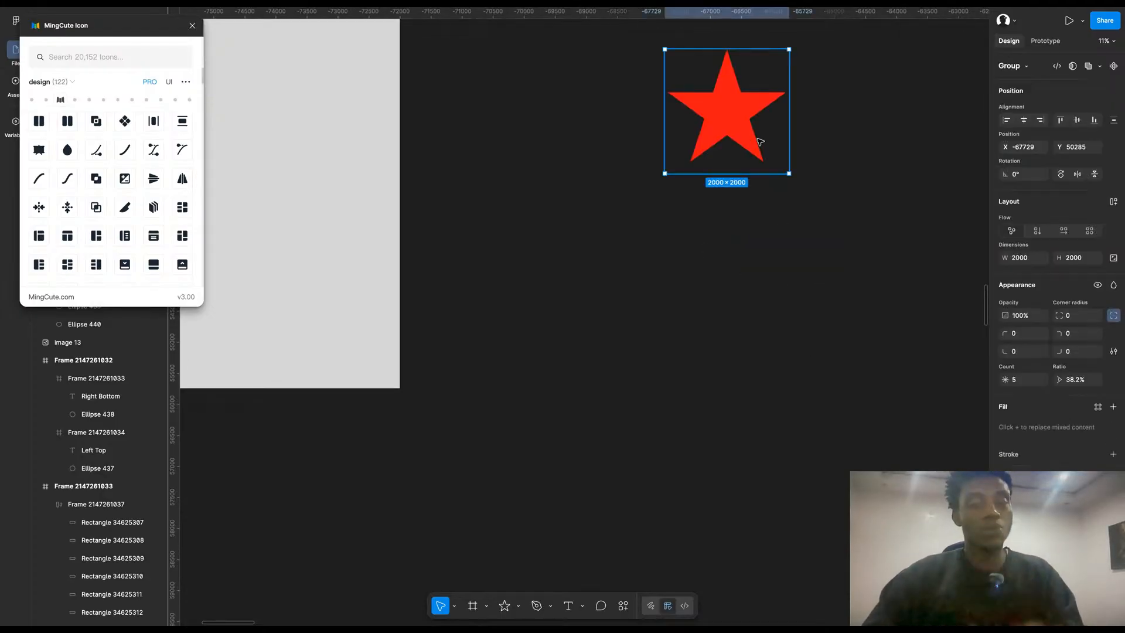
click(783, 185)
key(ctrl+z)
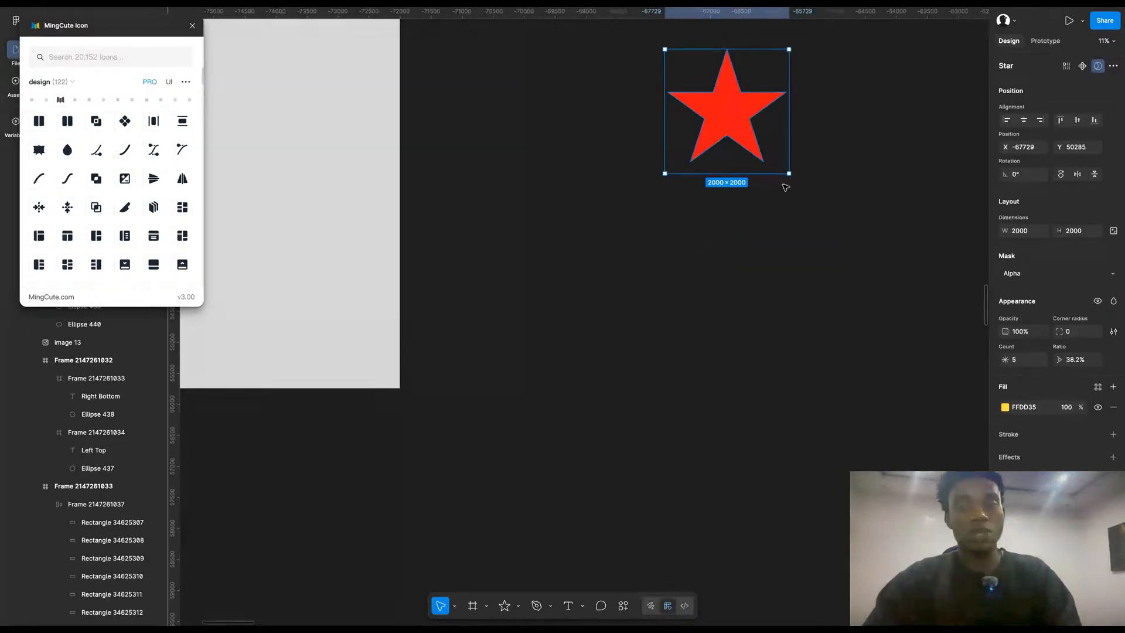
scroll(785, 186, up, 3)
scroll(785, 186, right, 2)
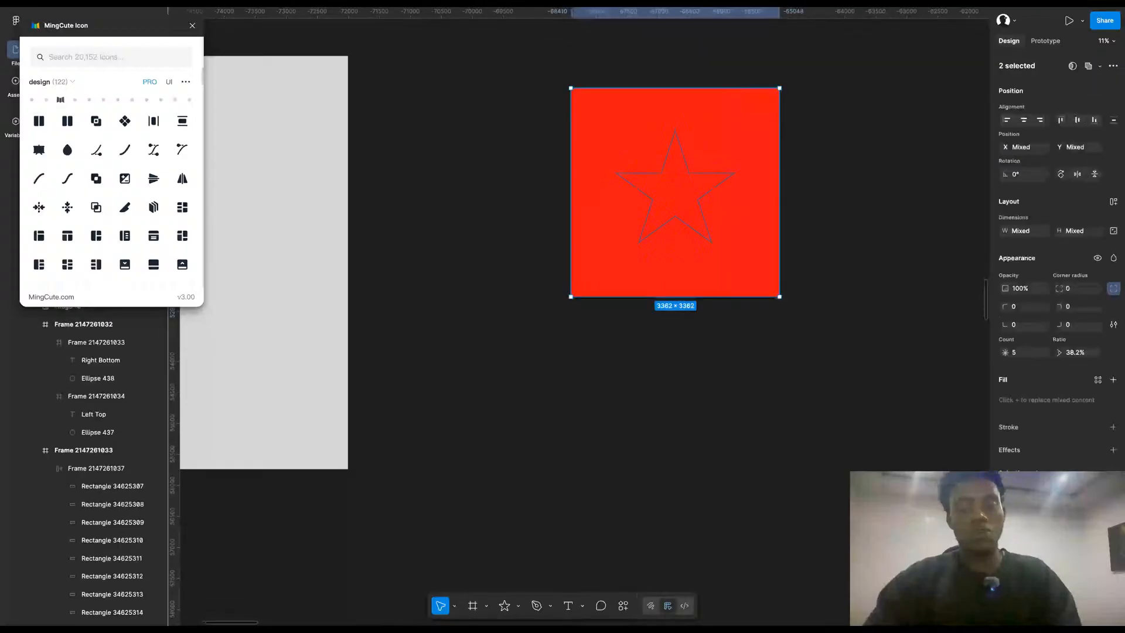
click(779, 286)
Step: Undo the mask and the star's send-to-back, and place a copy of the masked red star to the right of the square
click(692, 221)
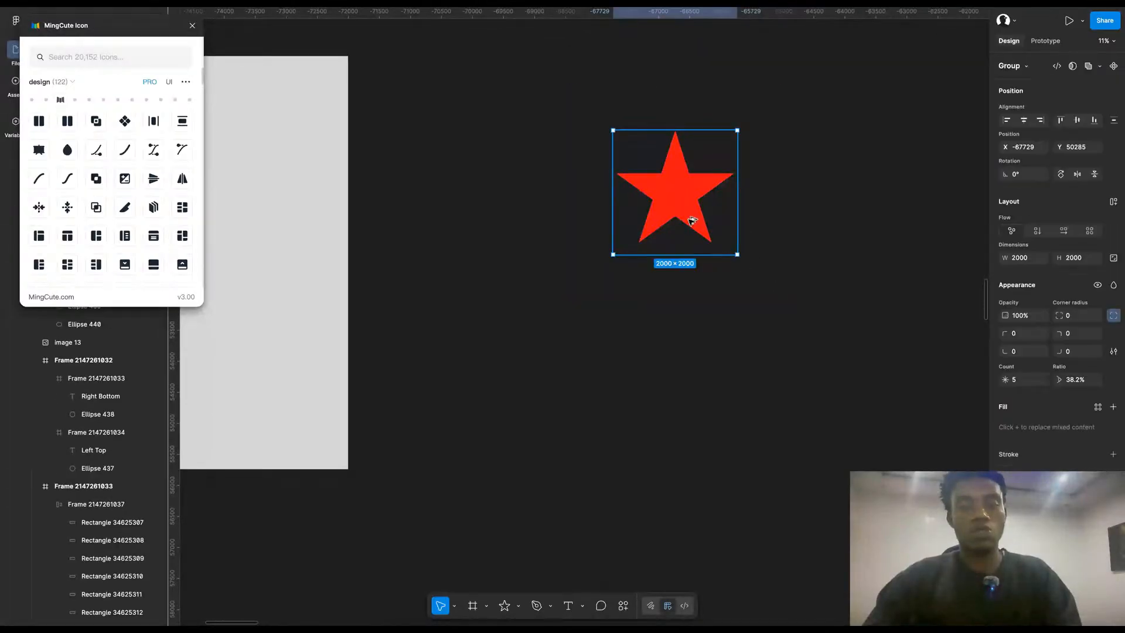
click(855, 388)
key(ctrl+z)
key(ctrl+z)
key(ctrl+z)
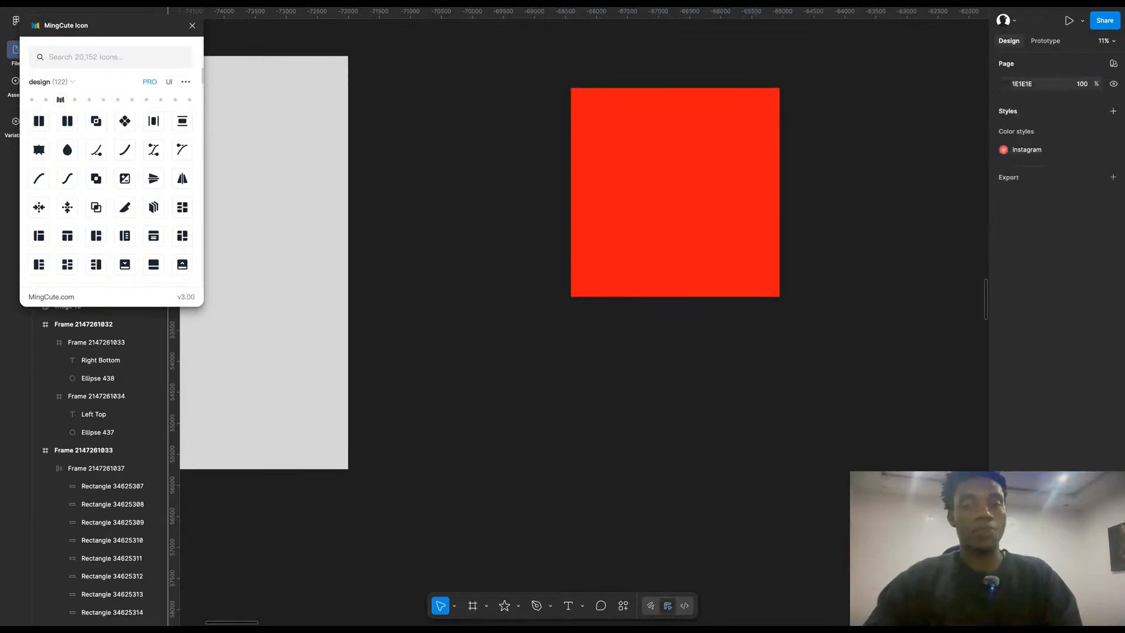
key(ctrl+z)
key(ctrl+z)
key(ctrl+z)
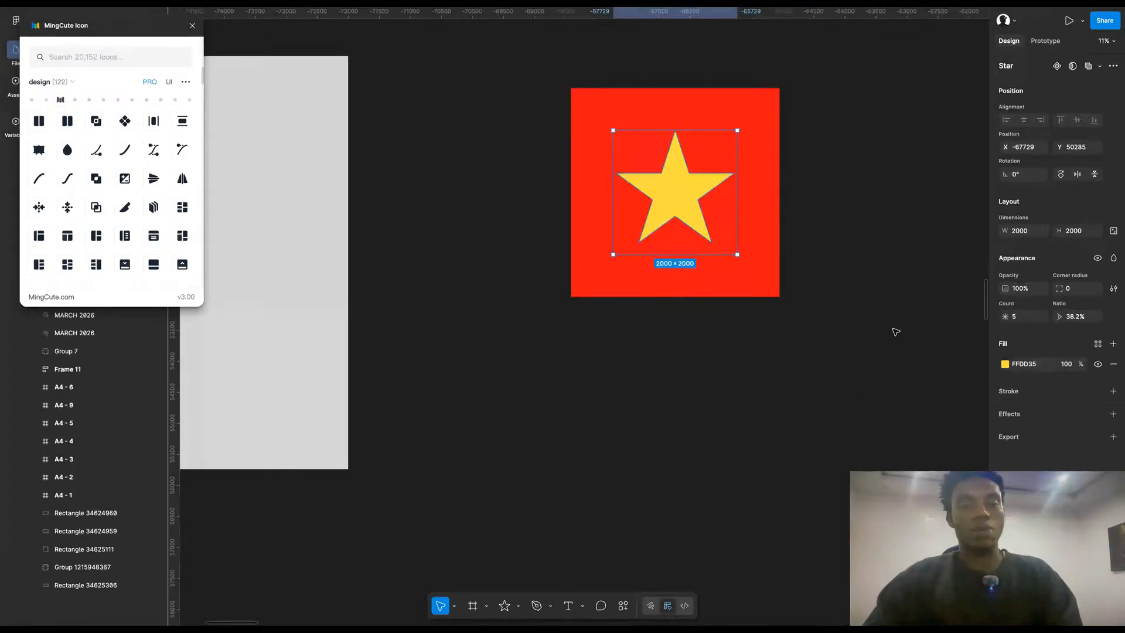
drag(685, 224, 936, 218)
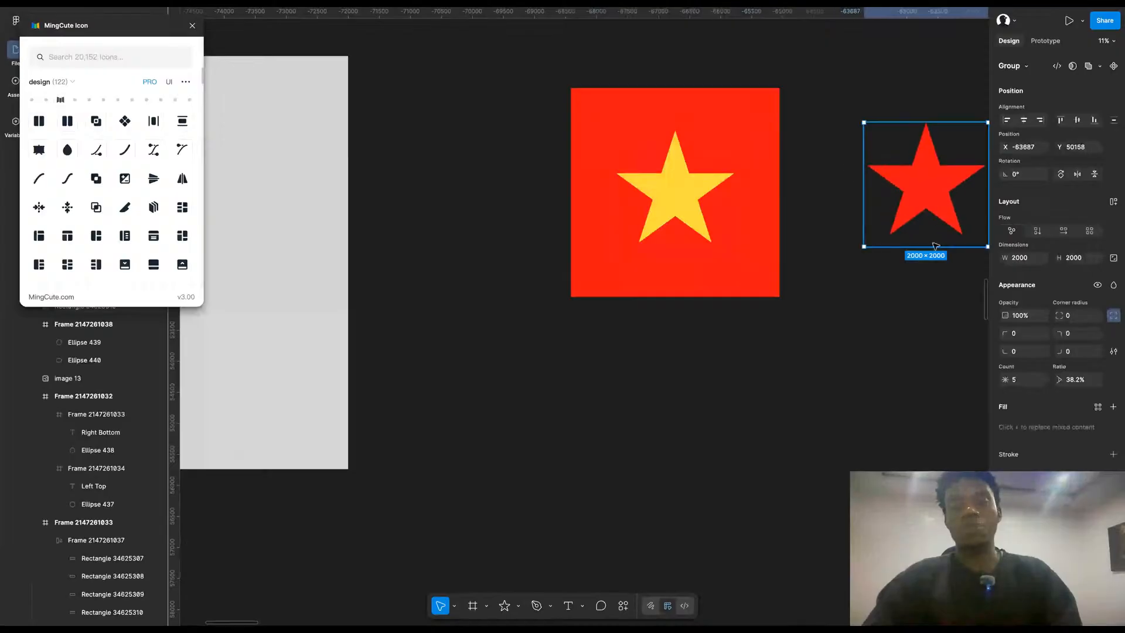
click(849, 358)
Step: Remove the red area around the yellow star with the Shape builder, and move the yellow star off the red star beneath it
scroll(553, 239, right, 1)
drag(529, 188, 666, 355)
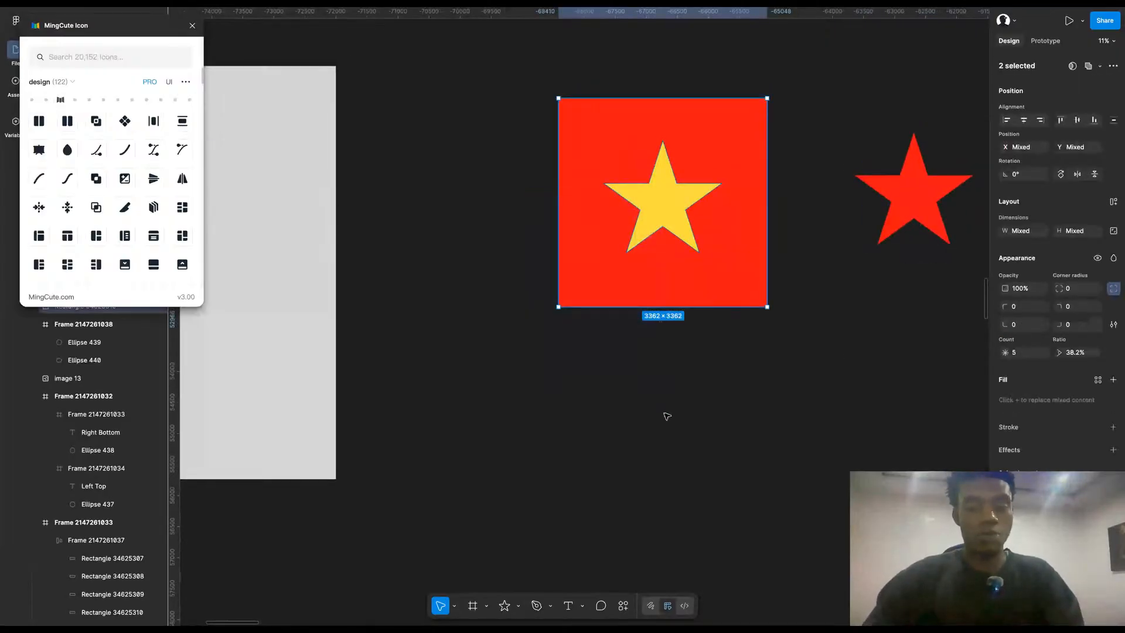
key(m)
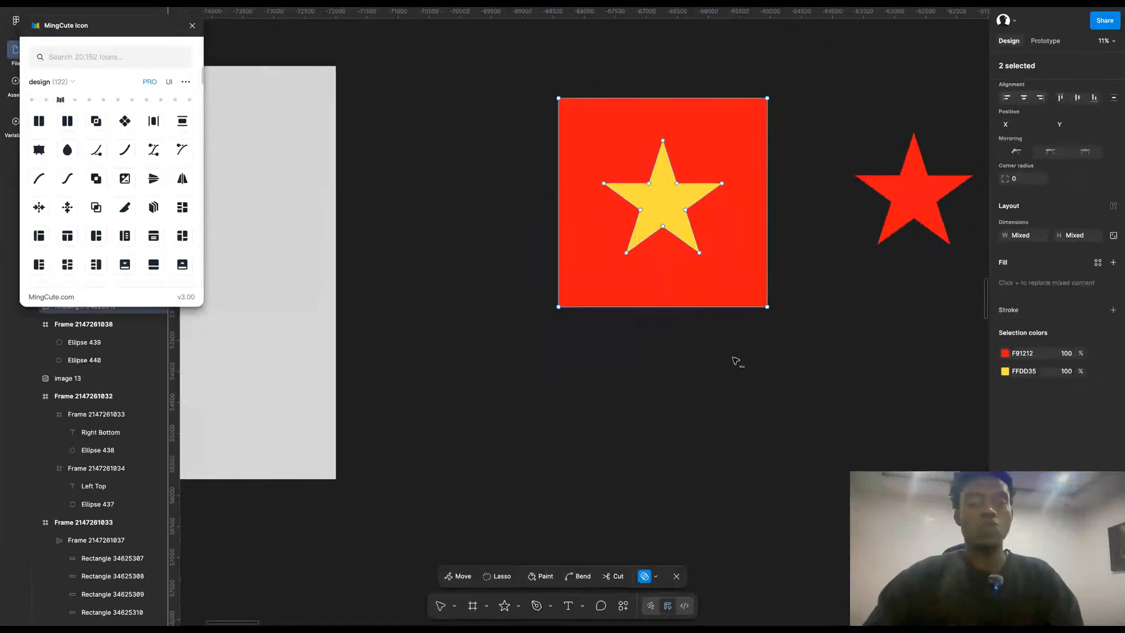
alt+click(734, 250)
key(v)
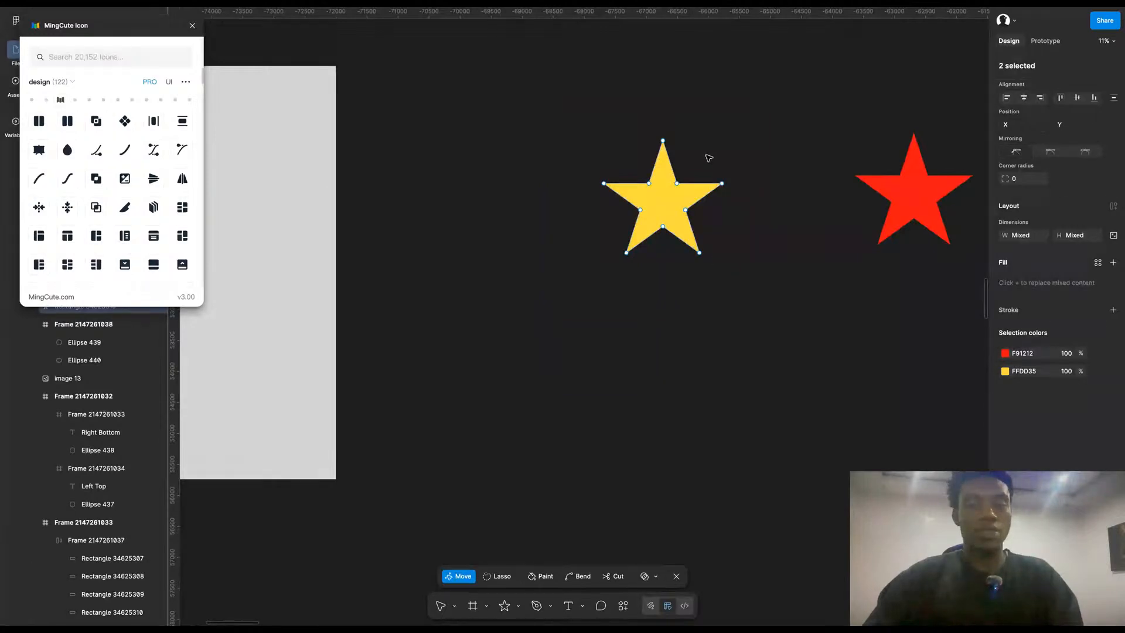
click(759, 271)
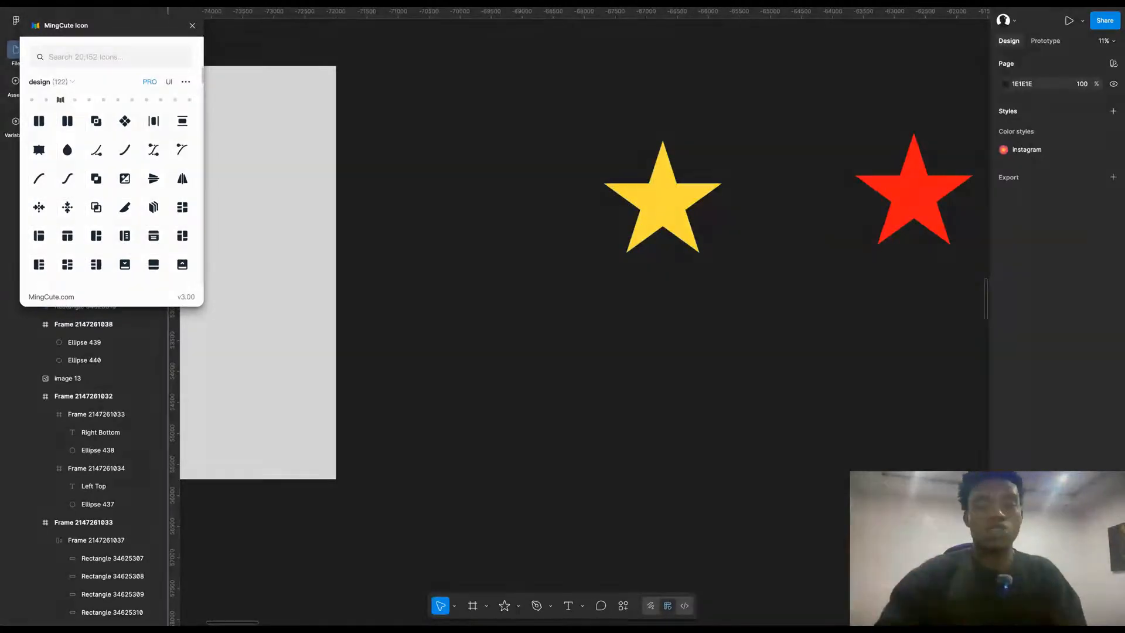
drag(700, 234, 587, 268)
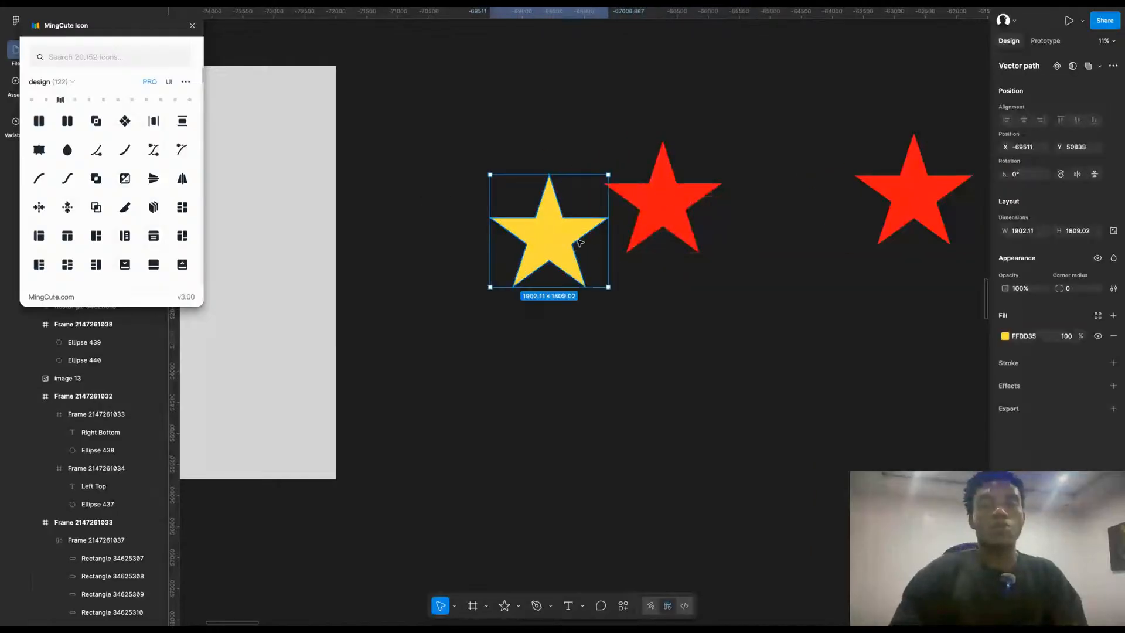
Step: Try to move the red star down away from the yellow star, and undo the star moves and the Shape builder removal
drag(662, 215, 716, 317)
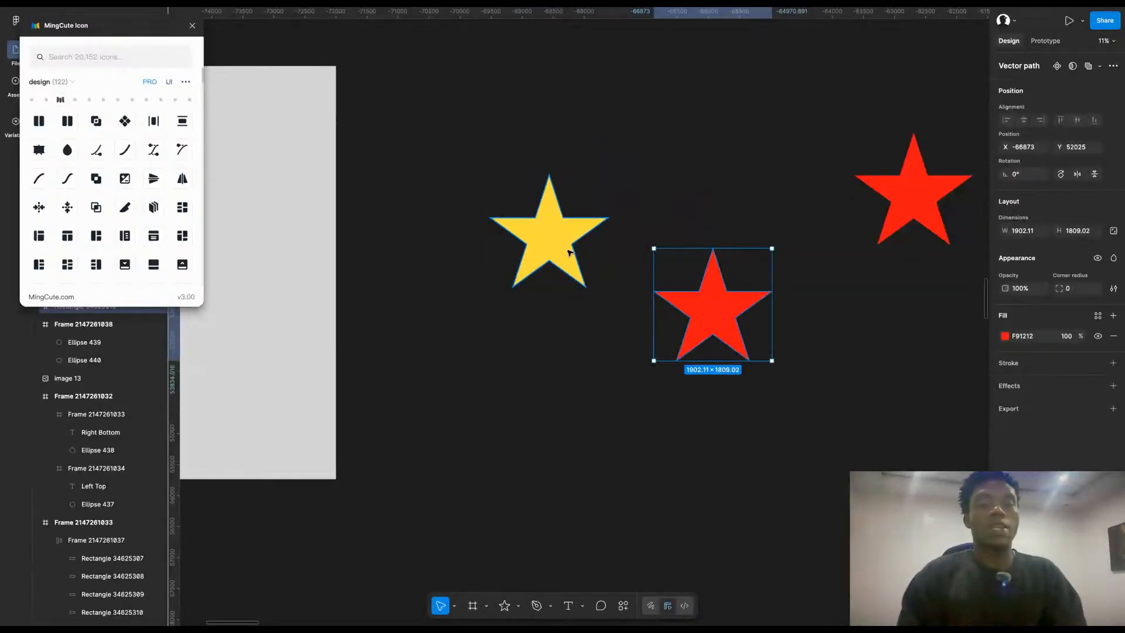
key(ctrl+z)
key(ctrl+z)
key(ctrl+z)
key(ctrl+z)
key(ctrl+z)
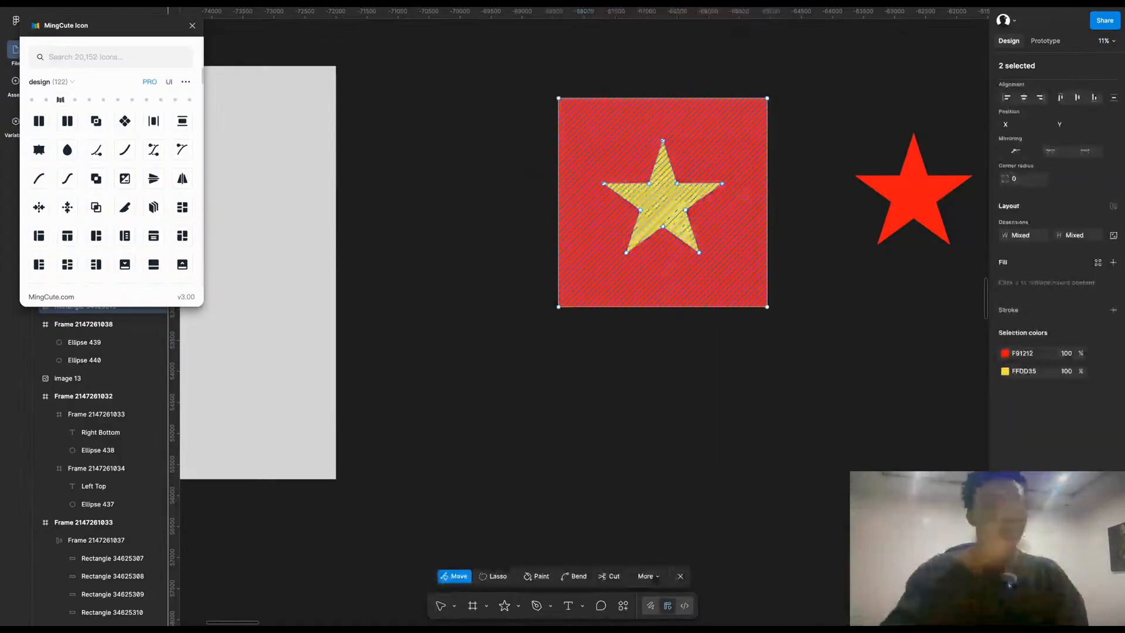
Step: Redo the Shape builder removal of the red area around the yellow star, and select the masked red rectangle beside it
key(ctrl+shift+z)
key(ctrl+shift+z)
click(730, 416)
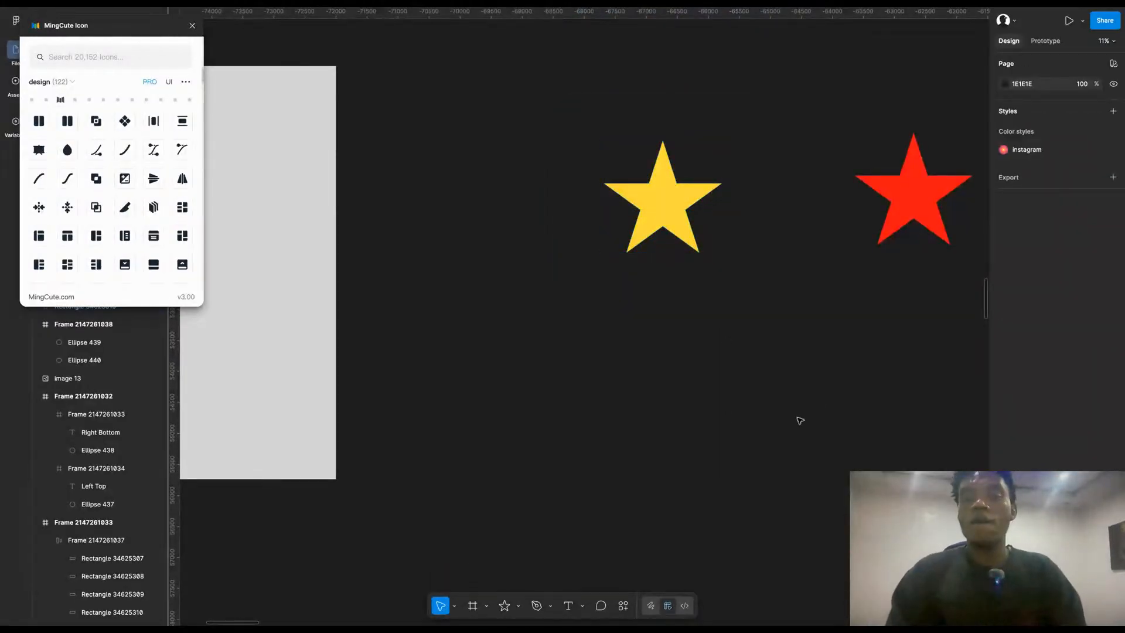
click(916, 215)
scroll(916, 215, right, 3)
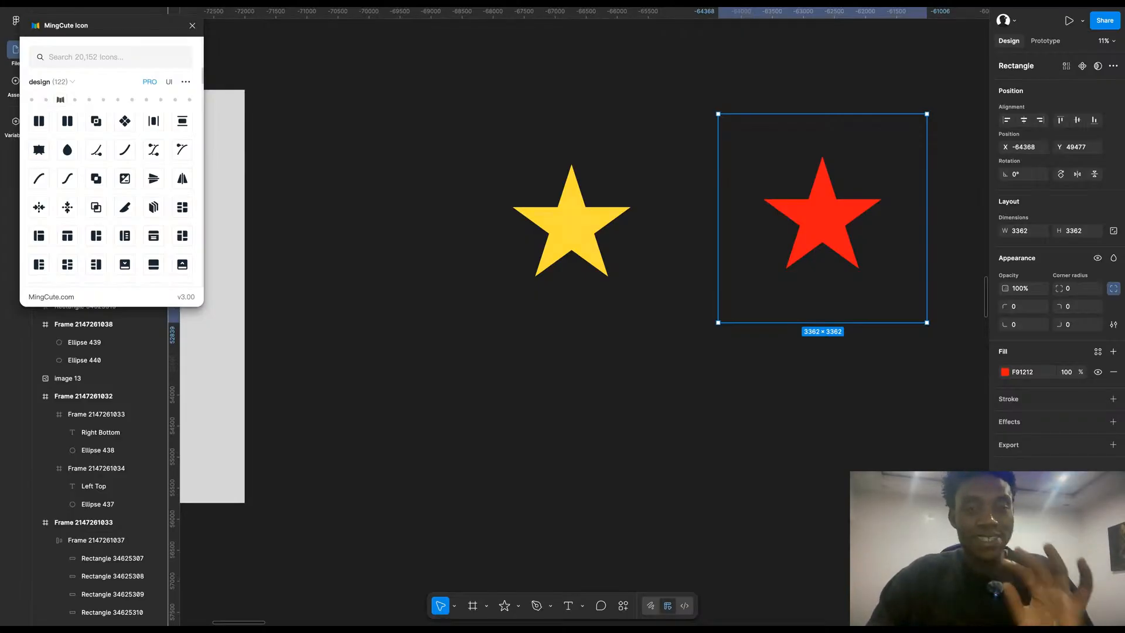
Step: Paste the copied photo of the man on the blue chair onto the empty canvas below the stars
click(533, 437)
scroll(533, 436, down, 10)
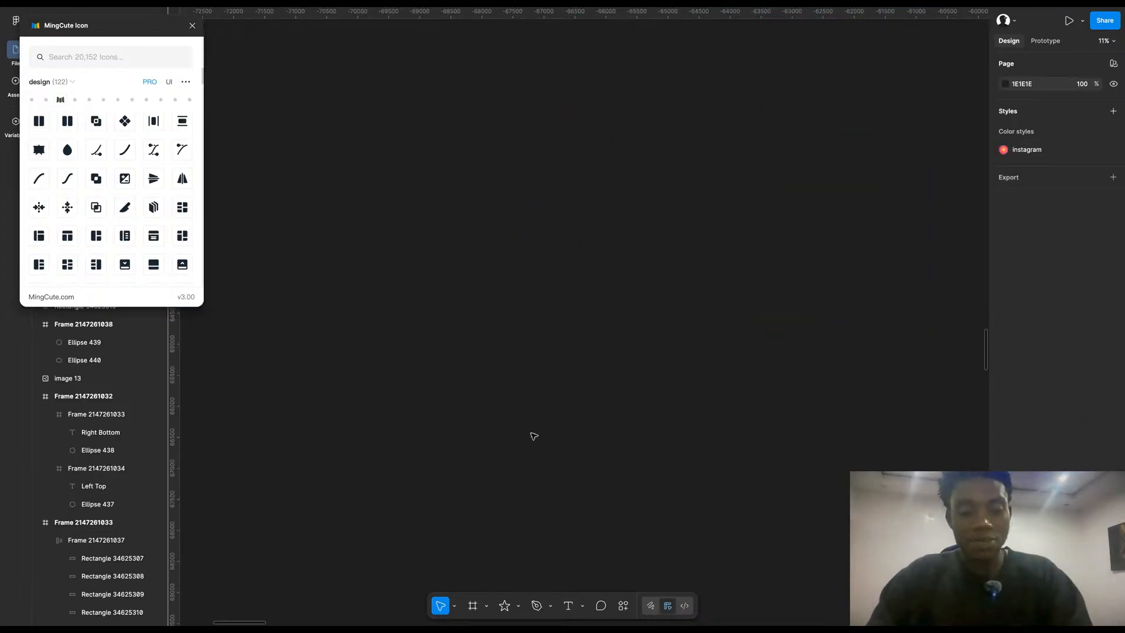
key(ctrl+v)
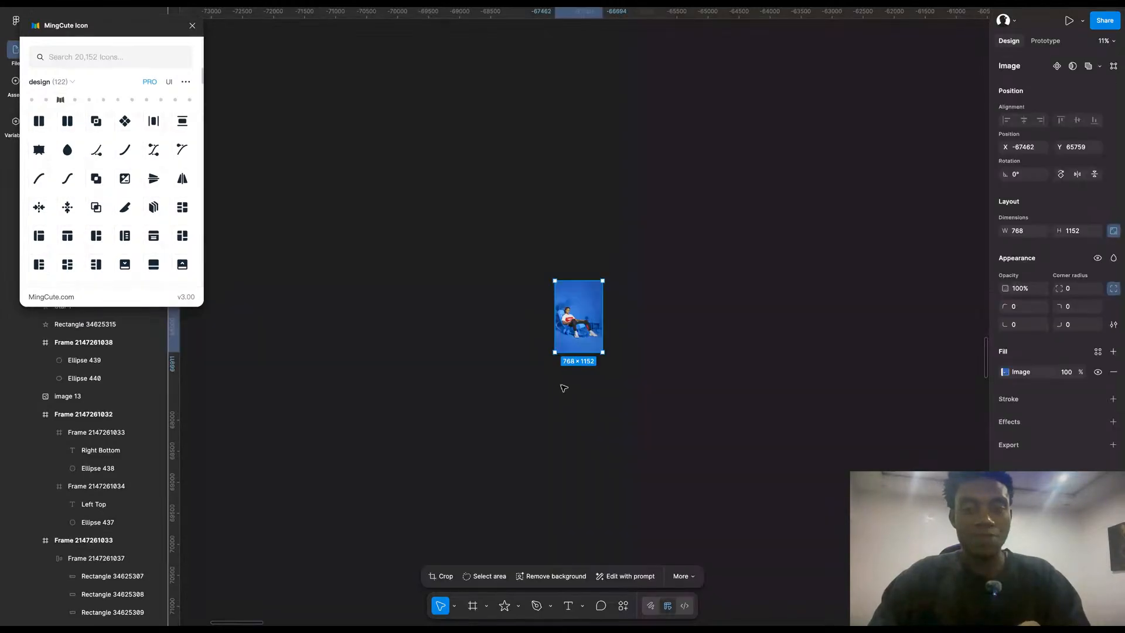
key(shift+2)
key(Escape)
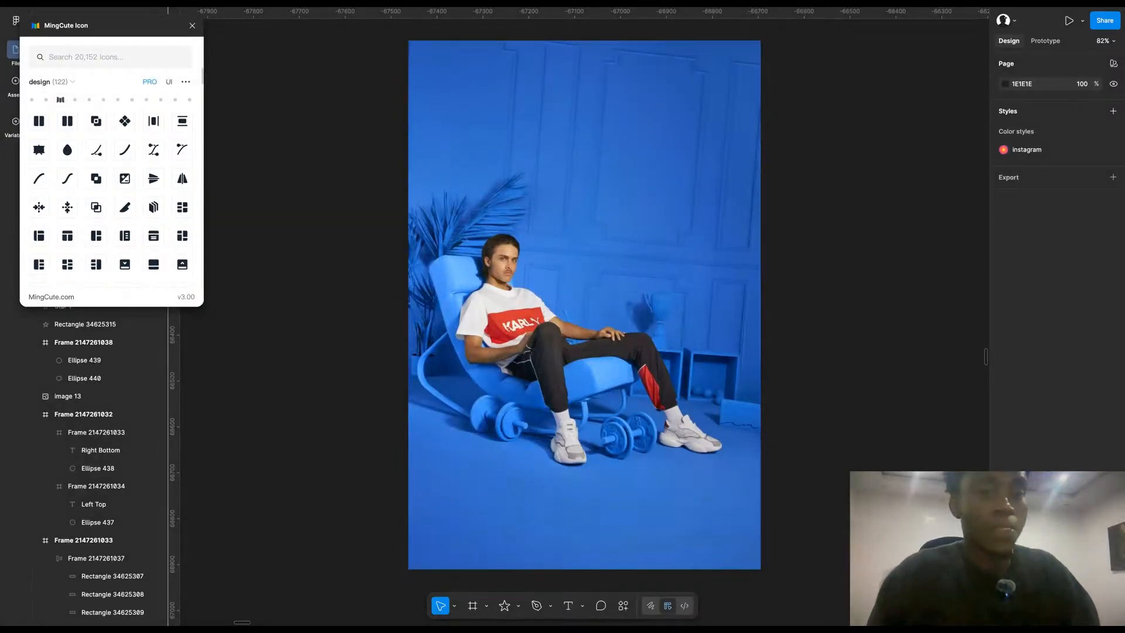
Step: Place the 740 × 493 portrait of the bearded man on empty canvas beside the blue photo
scroll(594, 351, right, 10)
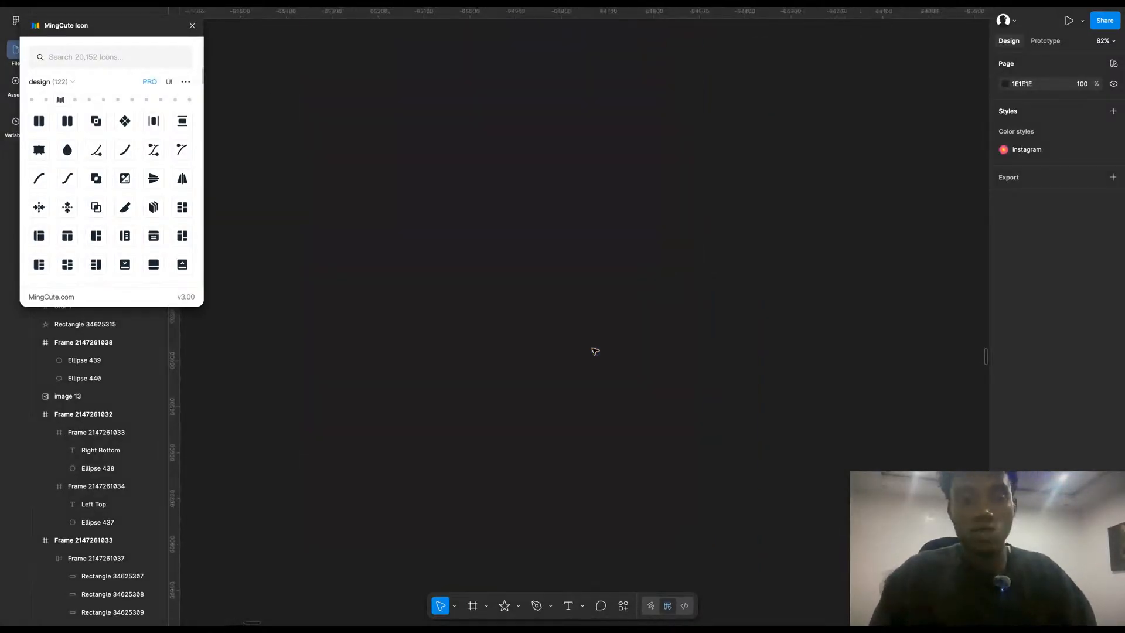
click(600, 336)
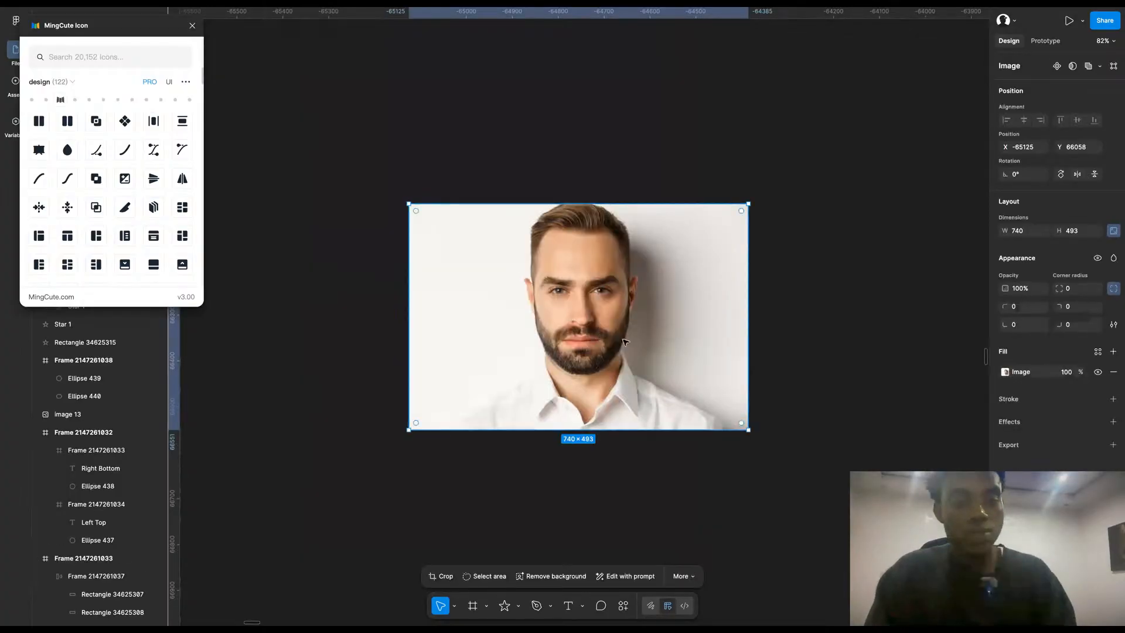
key(shift+2)
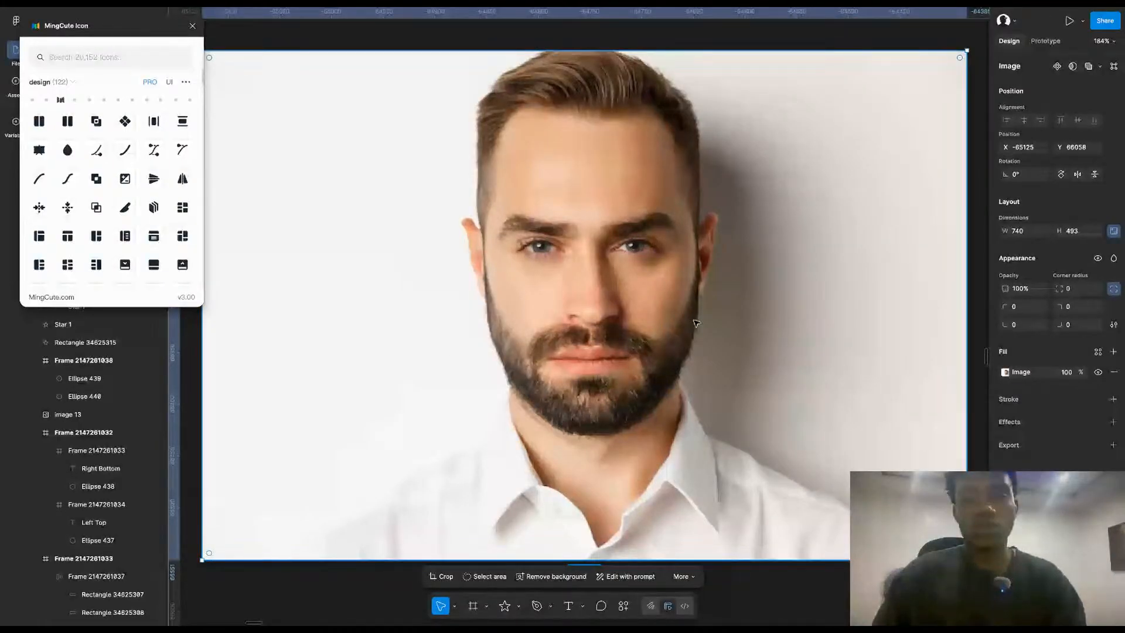
Step: Add the text "MANNER MAKETH MAN" over the portrait's forehead, with one word per line
key(t)
click(569, 184)
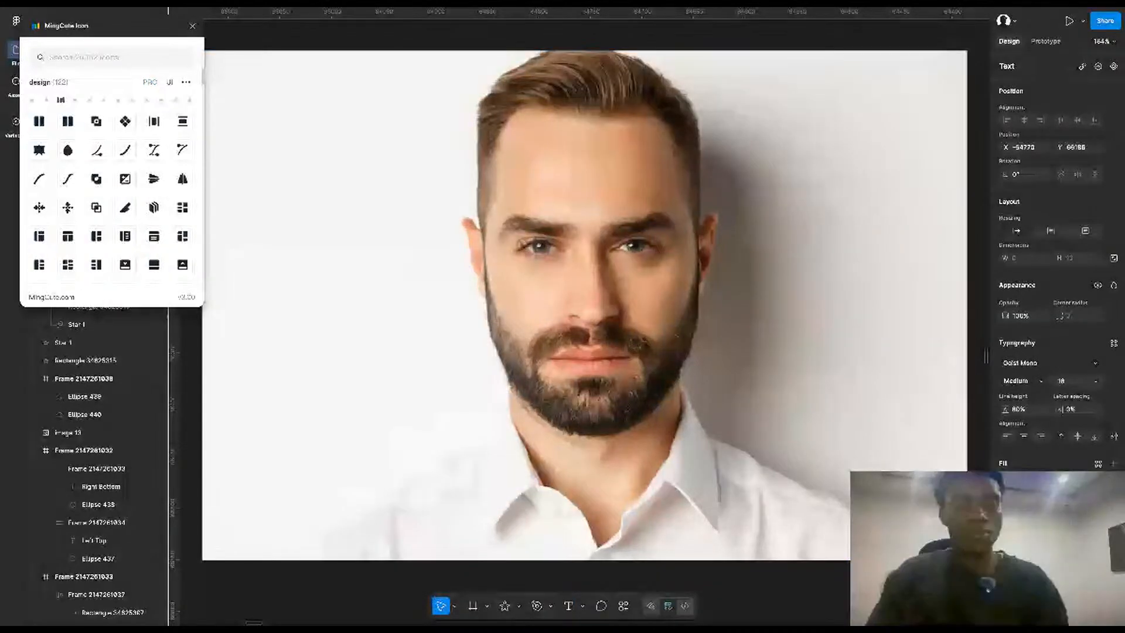
text(MANNER)
key(Return)
text(MAKETH)
key(Return)
text(MAN)
key(Escape)
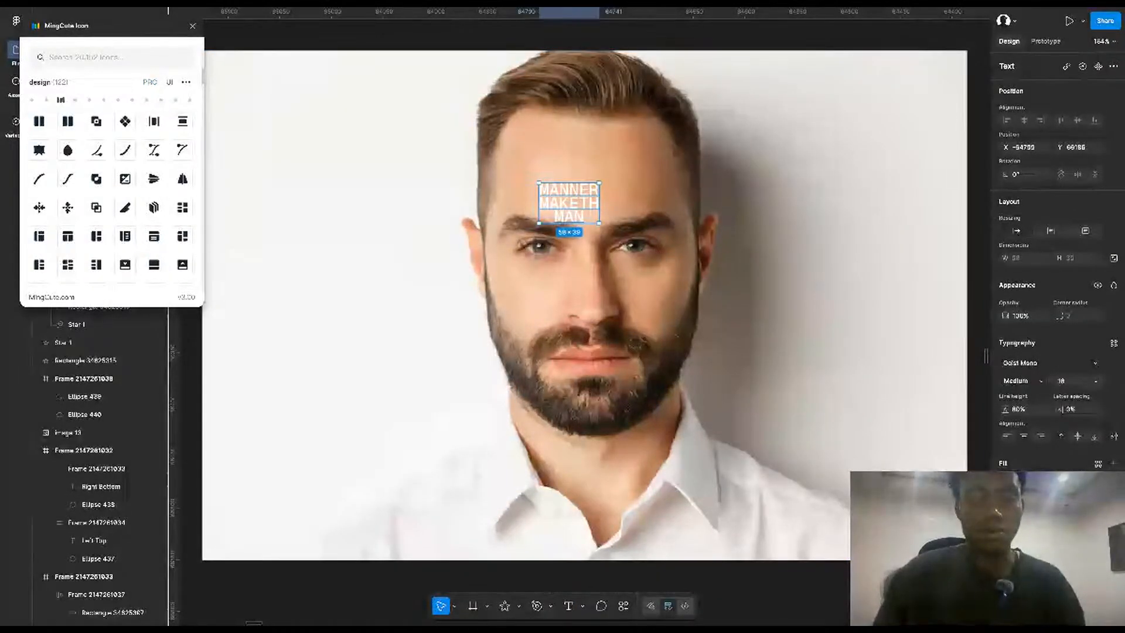
Step: Scale the "MANNER MAKETH MAN" text to 5 times its size
text(k)
text(5)
key(Return)
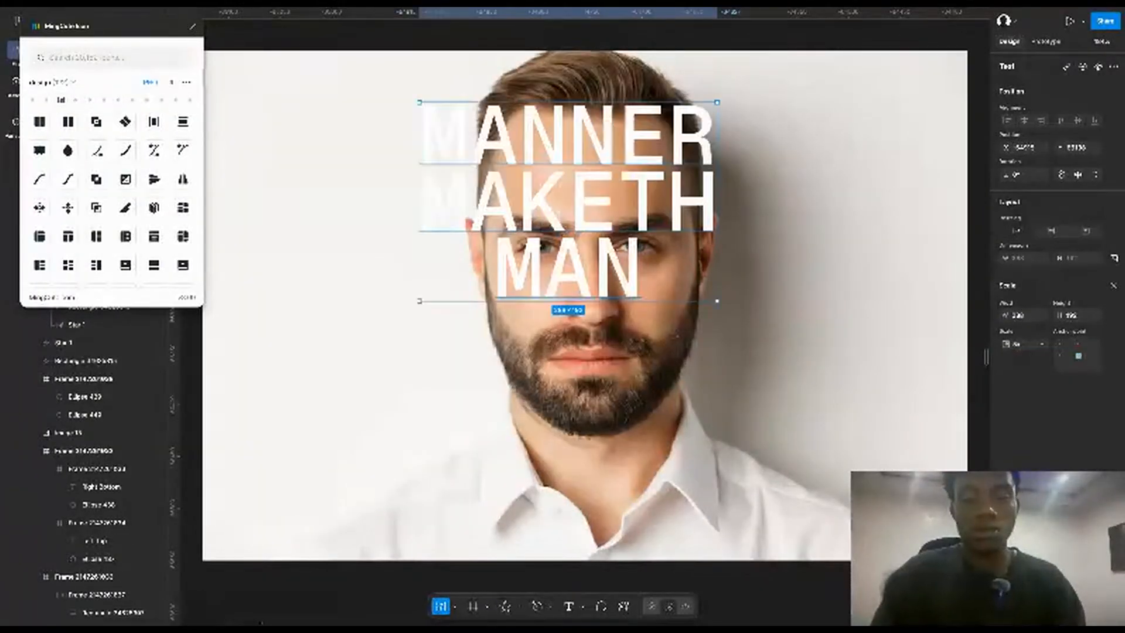
key(Escape)
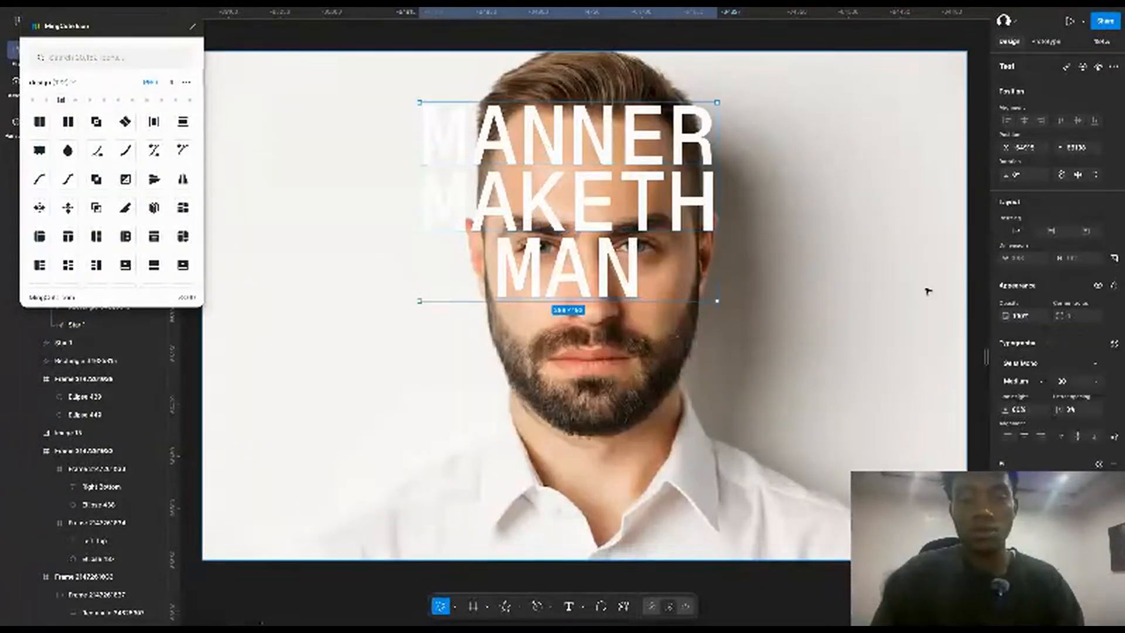
Step: Left-align the text and scale it to about 252 wide, starting on the face and running over the light background
click(1007, 437)
key(k)
drag(718, 217, 842, 233)
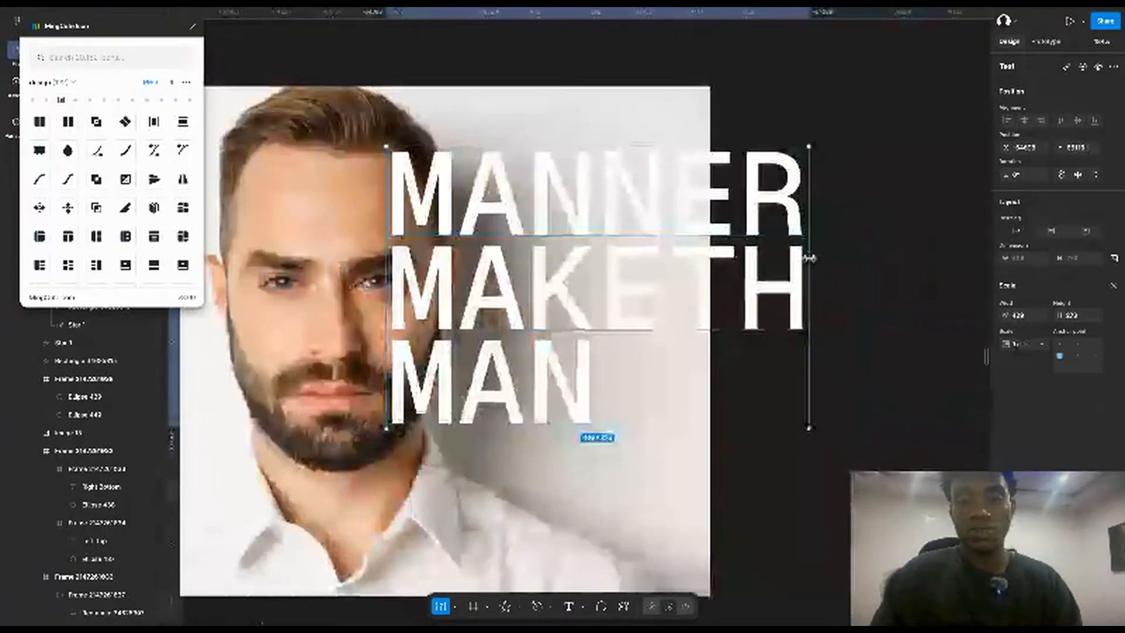
drag(810, 269, 647, 269)
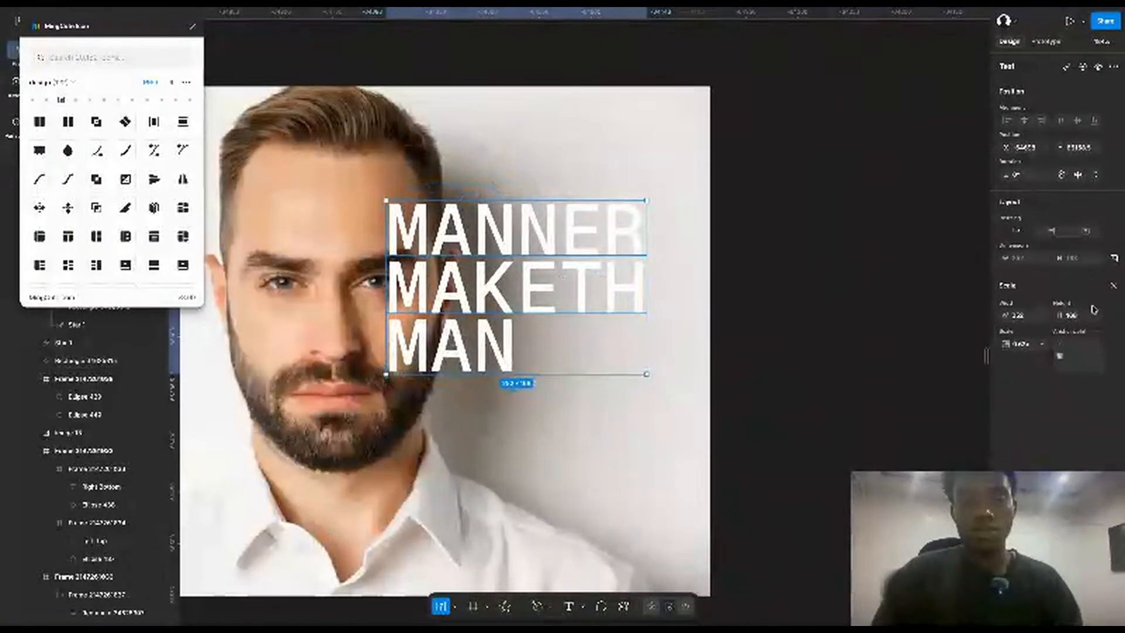
Step: Change the text's font to Badeen Display
key(v)
click(1029, 364)
text(ba)
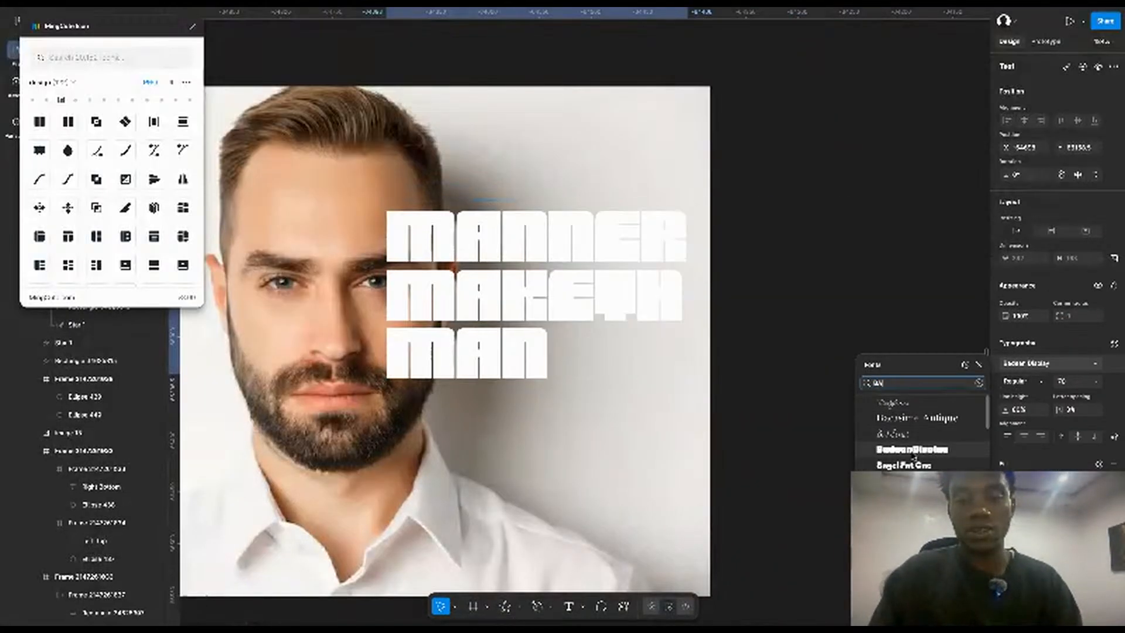
click(914, 449)
Step: Widen the text box slightly and append "I SAY" after MAN, followed by a new line reading "IT'S TRYUTH"
mouse_move(667, 313)
mouse_down()
mouse_move(648, 314)
mouse_move(688, 307)
mouse_up()
double_click(565, 346)
click(566, 346)
text(I SAY)
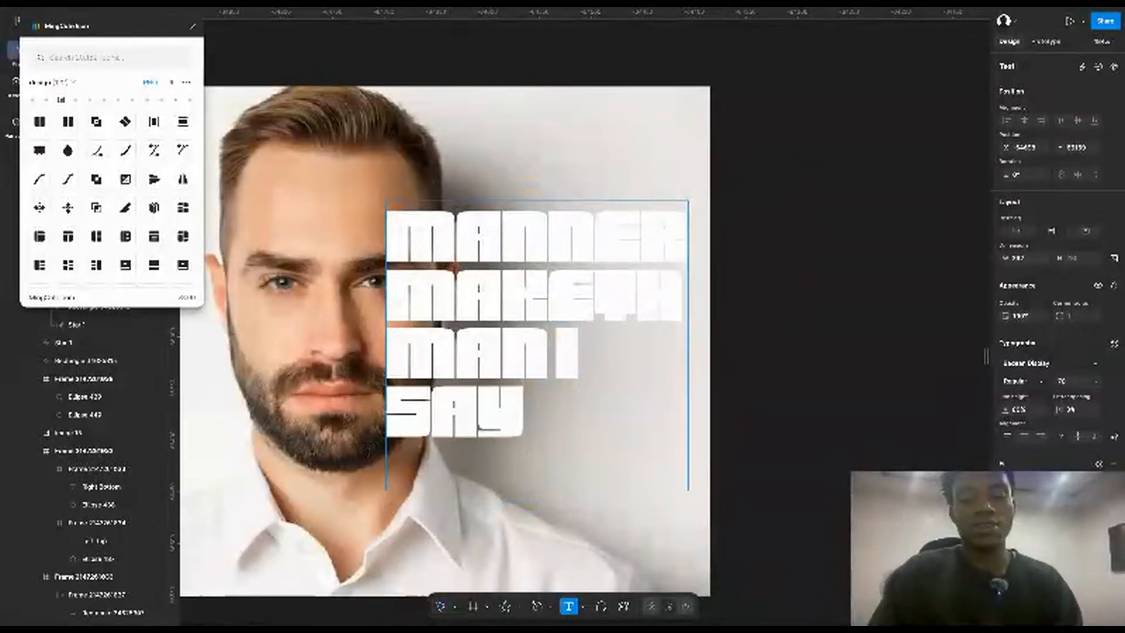
key(Return)
text(IT'S TRUE)
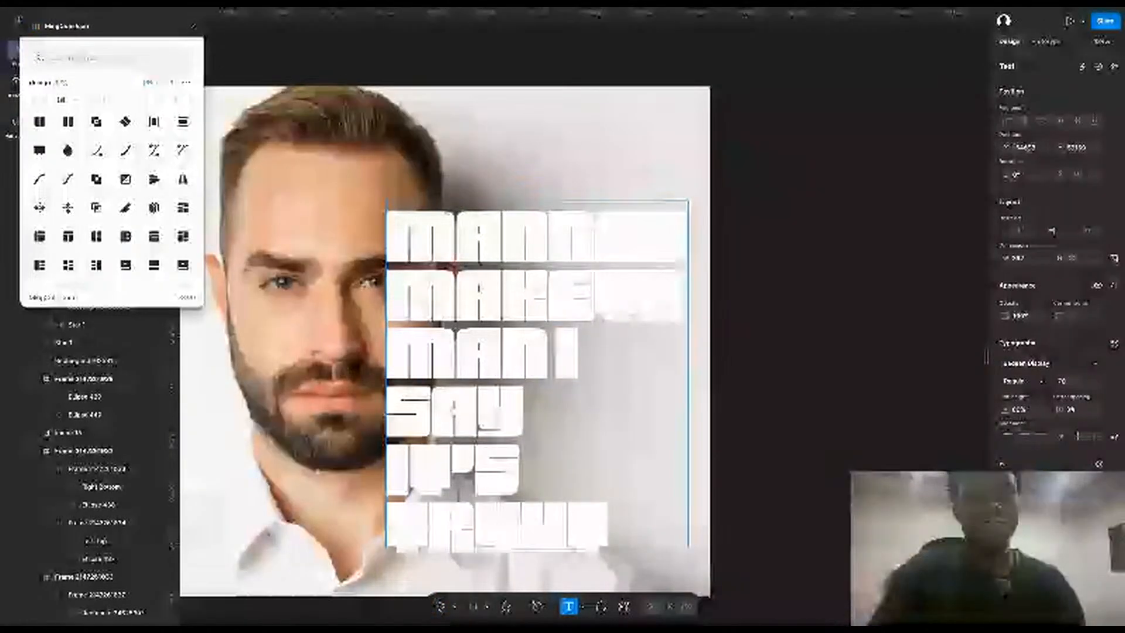
text(H)
key(Escape)
Step: Widen the text box until "IT'S TRYUTH" fits on one line, and move the text clear of the man's face
drag(692, 332, 780, 334)
key(Return)
click(429, 467)
key(Left)
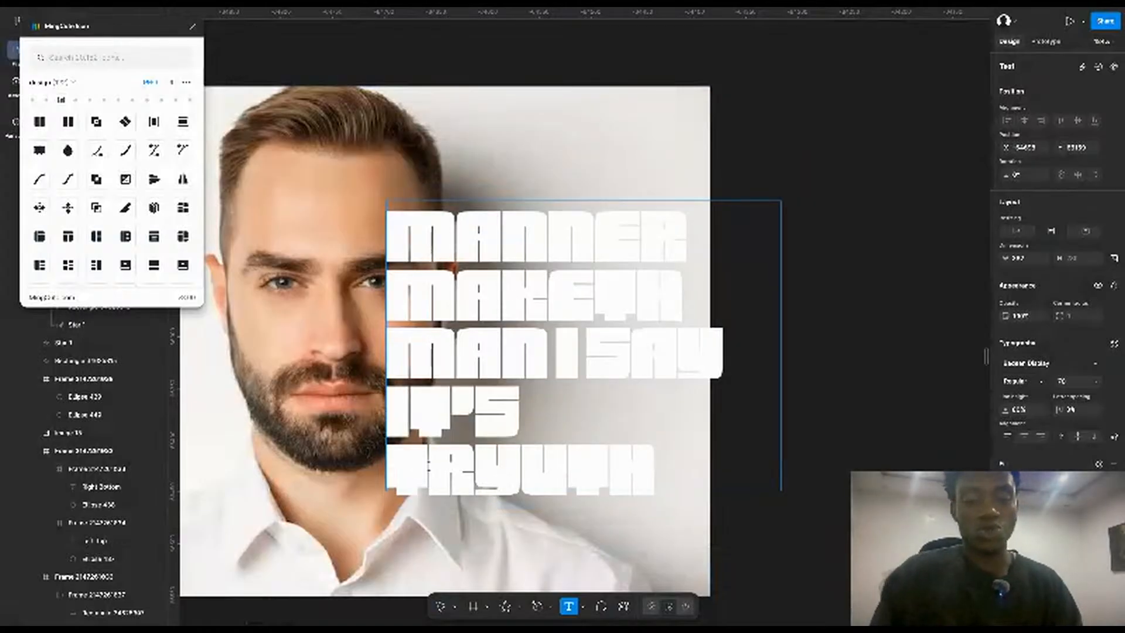
key(Escape)
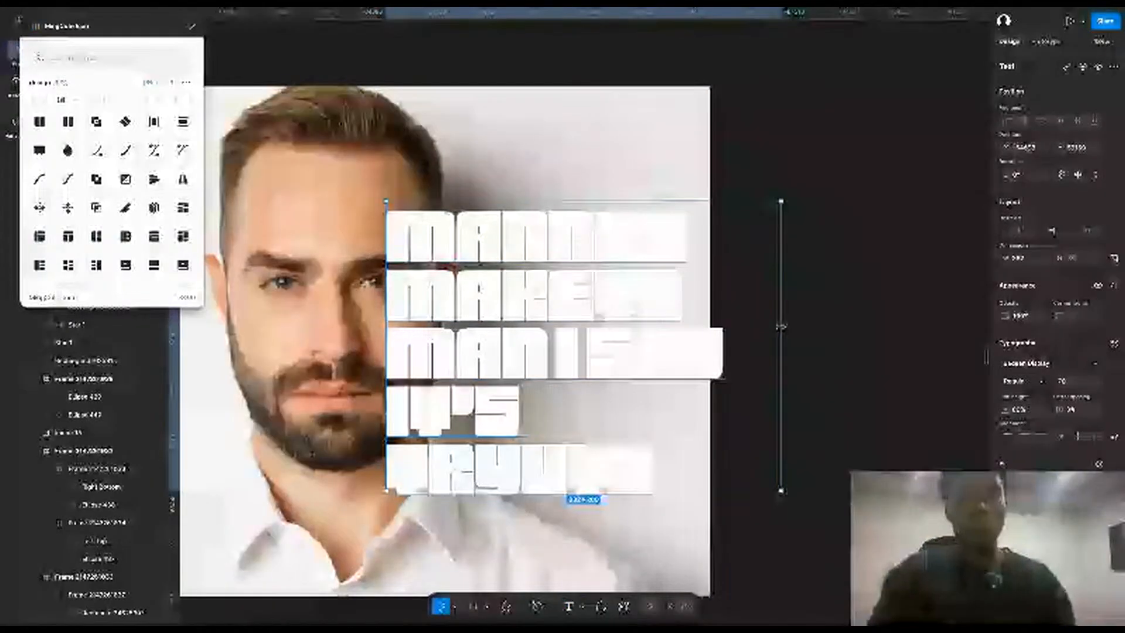
drag(781, 327, 821, 326)
drag(591, 328, 813, 313)
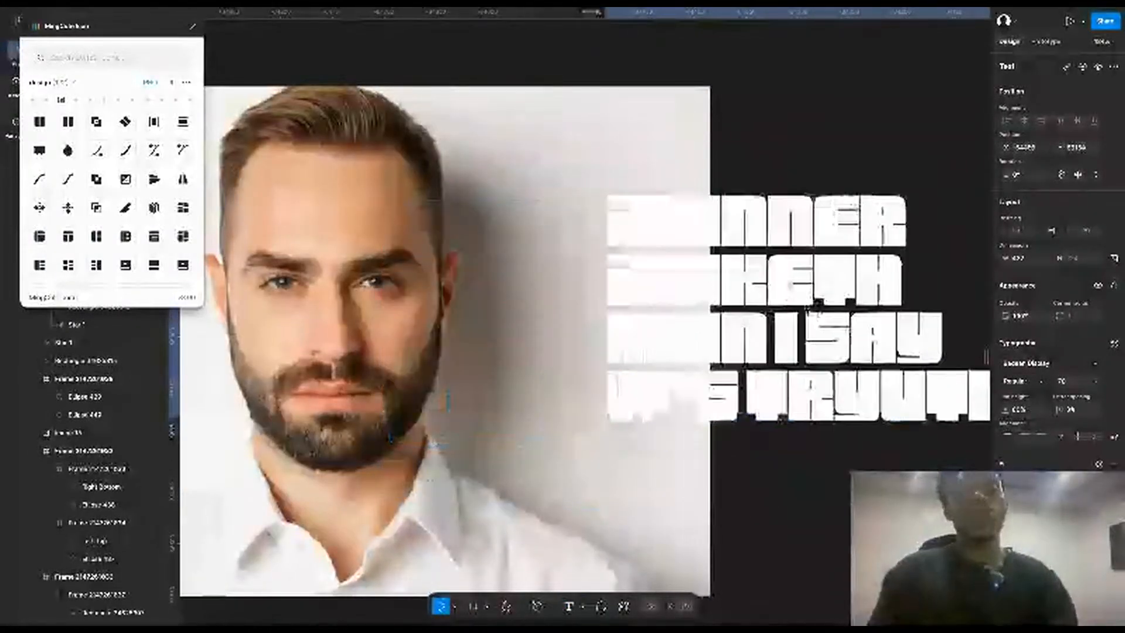
scroll(362, 152, up, 5)
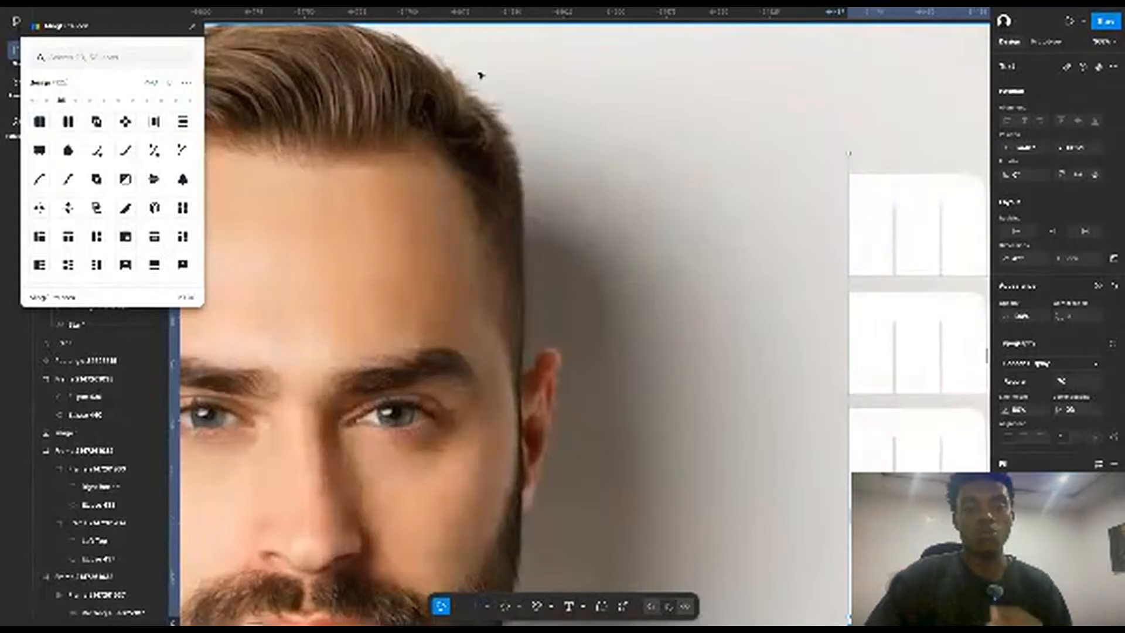
key(p)
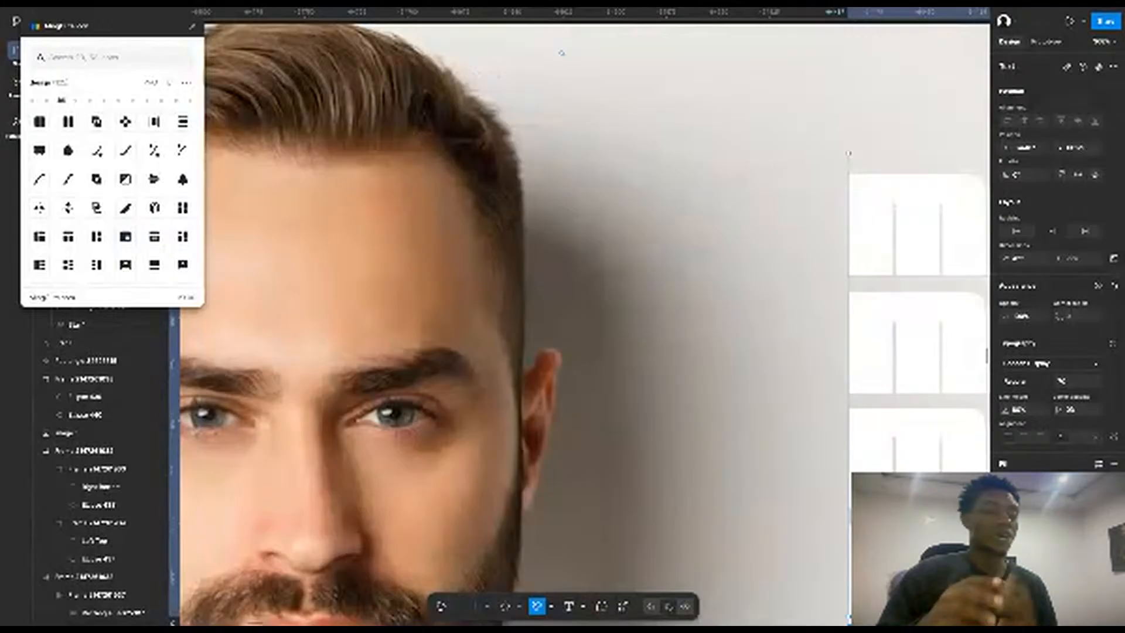
scroll(520, 113, down, 3)
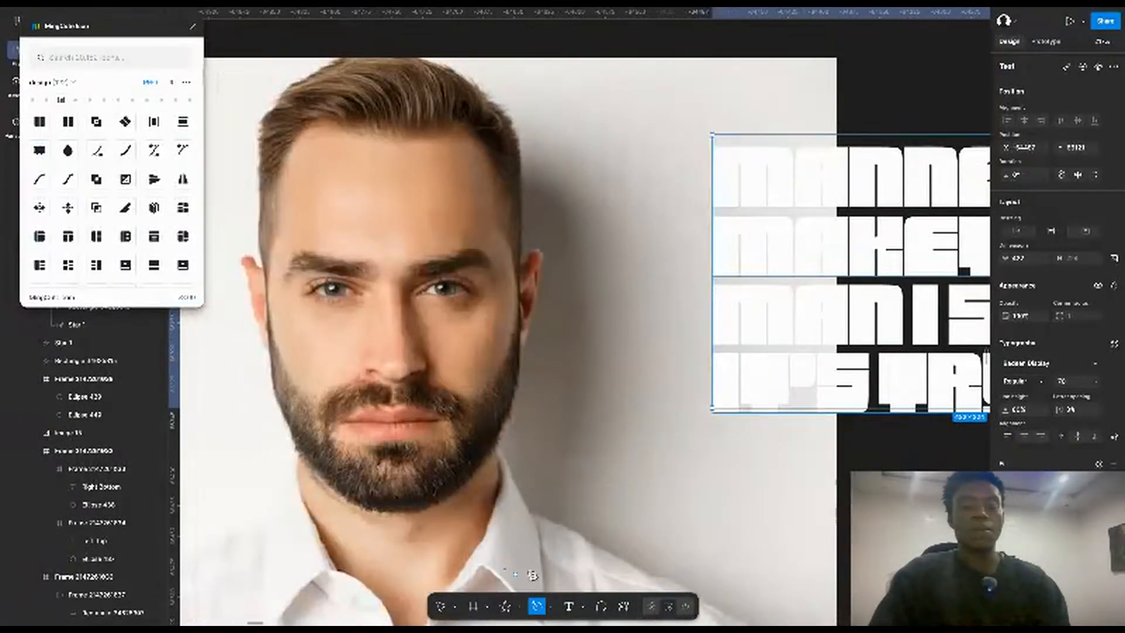
click(578, 300)
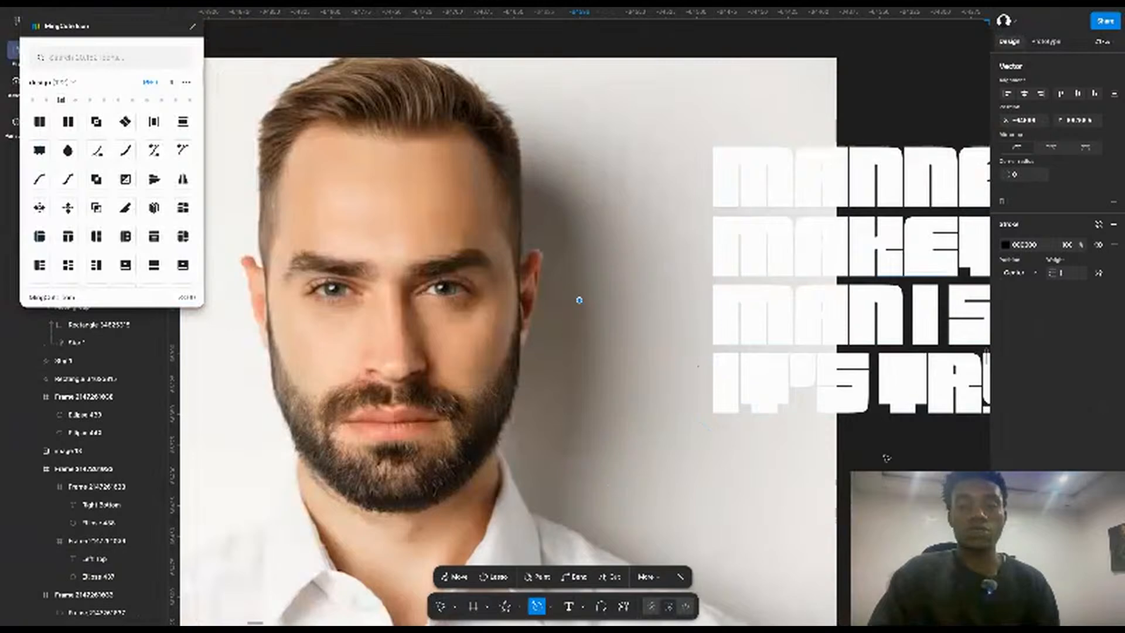
key(Escape)
Step: Draw a tall grey rectangle of about 105 × 376 over the face and text, and move both off the face
drag(741, 173, 510, 182)
key(r)
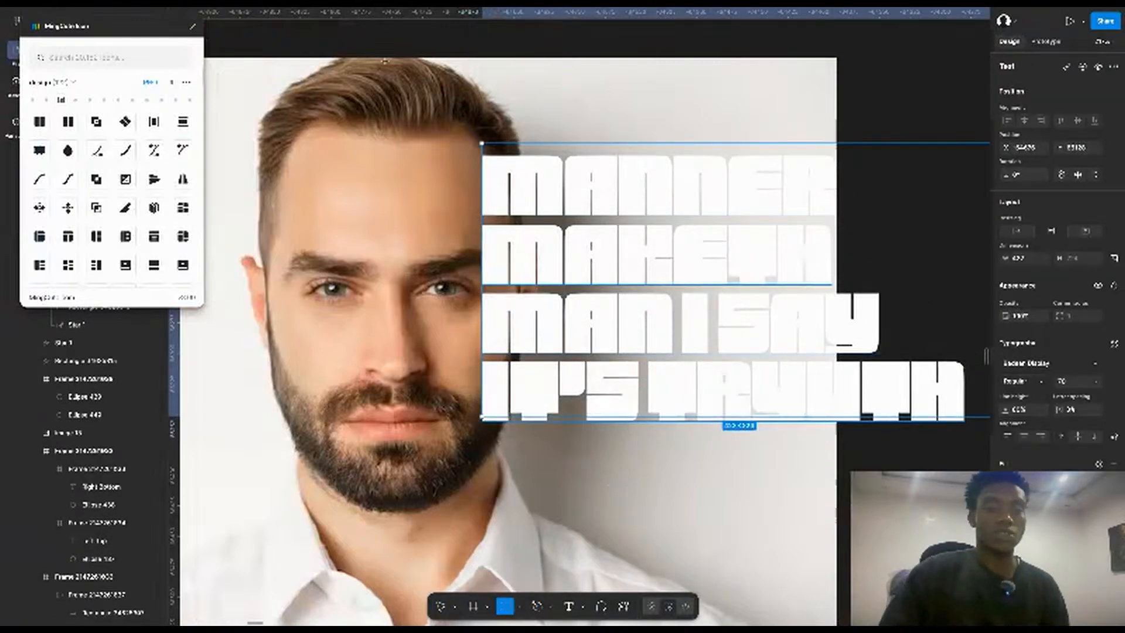
drag(439, 84, 566, 542)
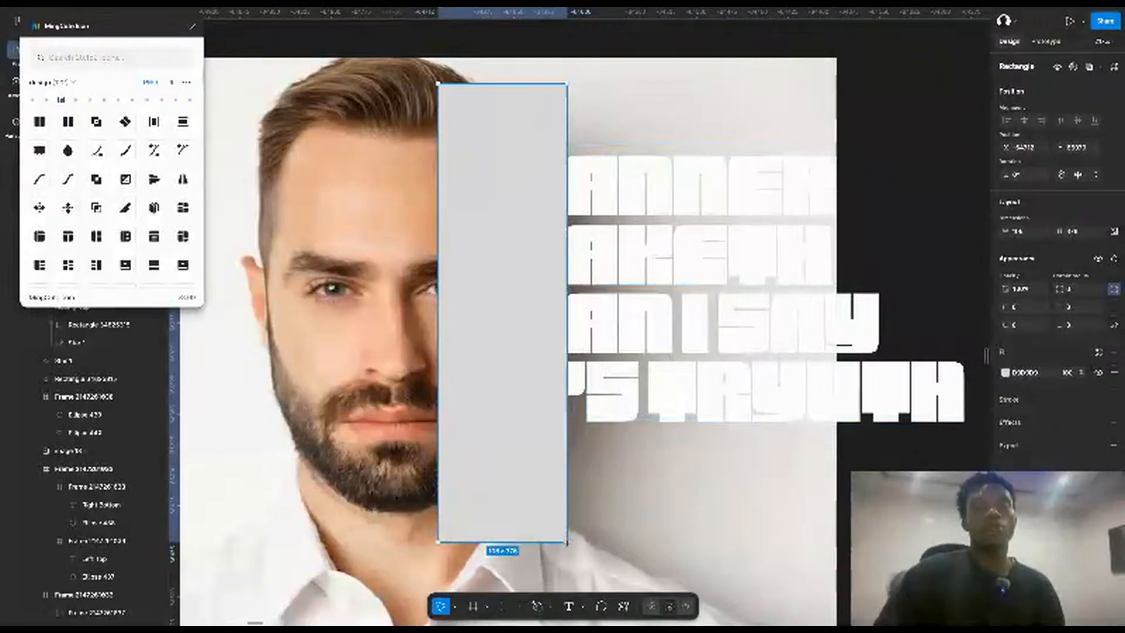
drag(487, 362, 856, 457)
drag(537, 311, 733, 311)
Step: Start a Pen path along the outer edge of the man's hair, curving from the top of the head down to the temple
key(p)
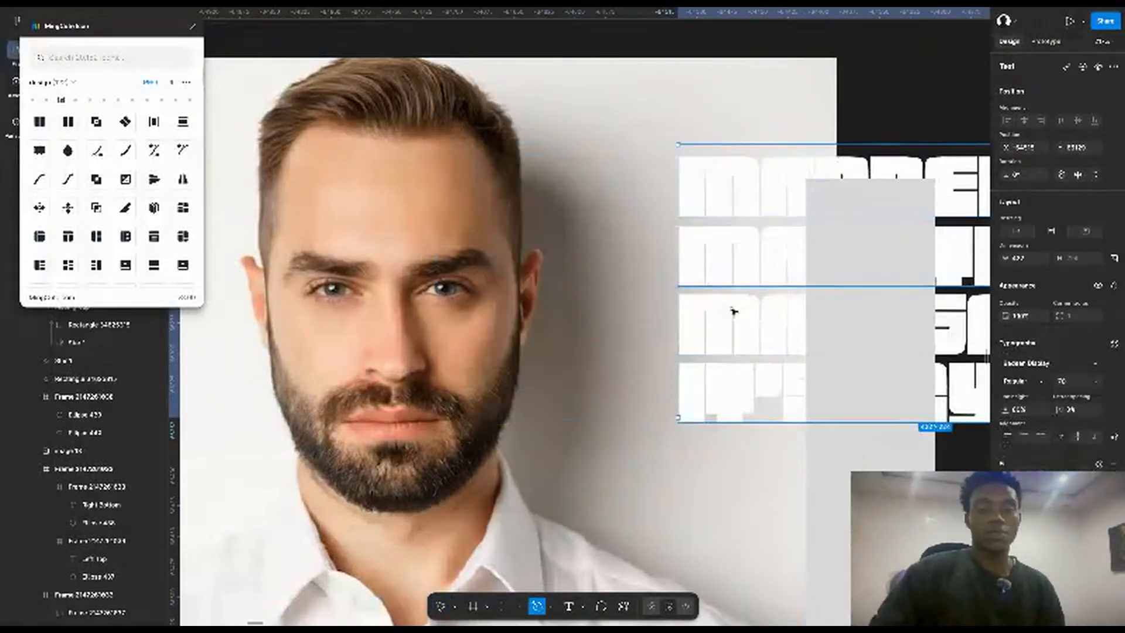
click(464, 93)
scroll(466, 94, up, 6)
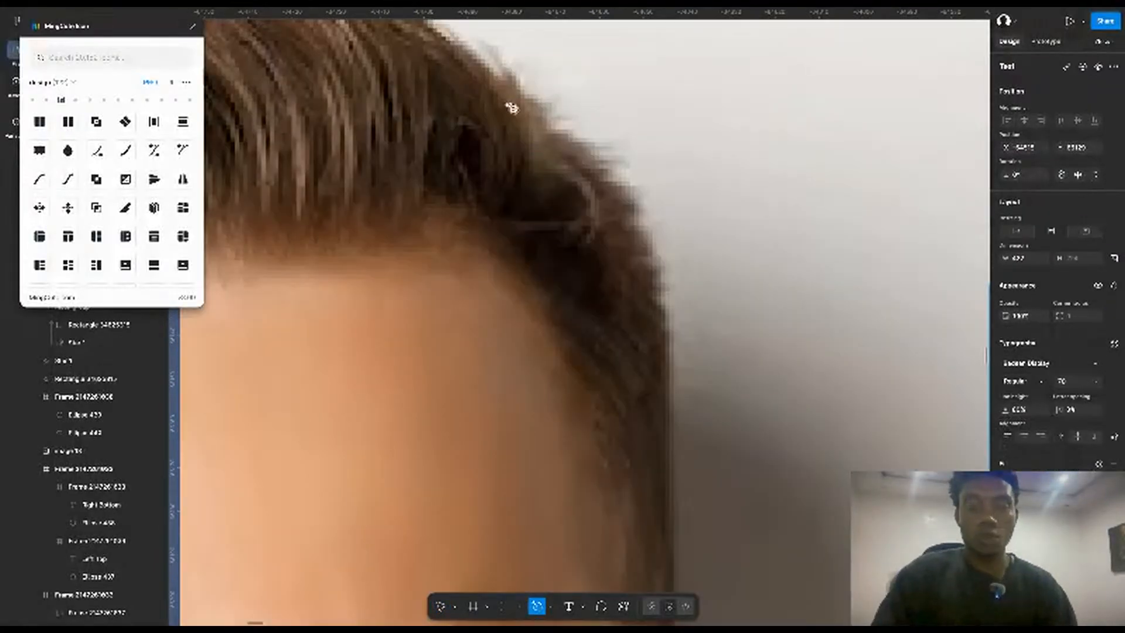
click(539, 113)
click(608, 165)
click(665, 333)
scroll(670, 387, down, 5)
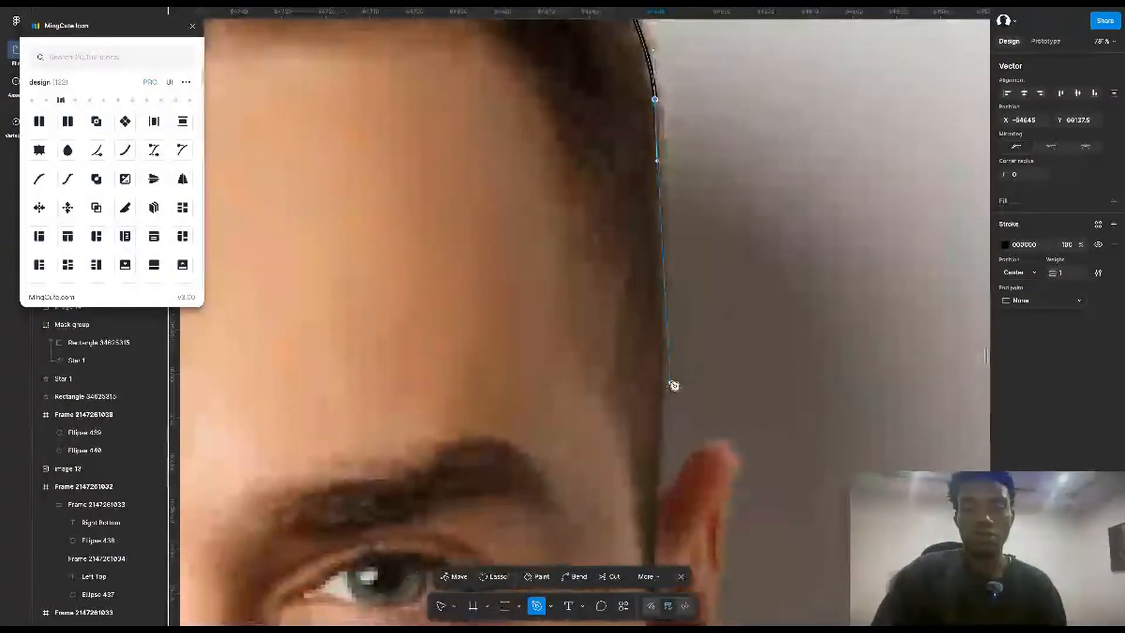
Step: Continue the Pen path down the temple to the ear, then around the ear's upper curve and down its outer edge
click(666, 375)
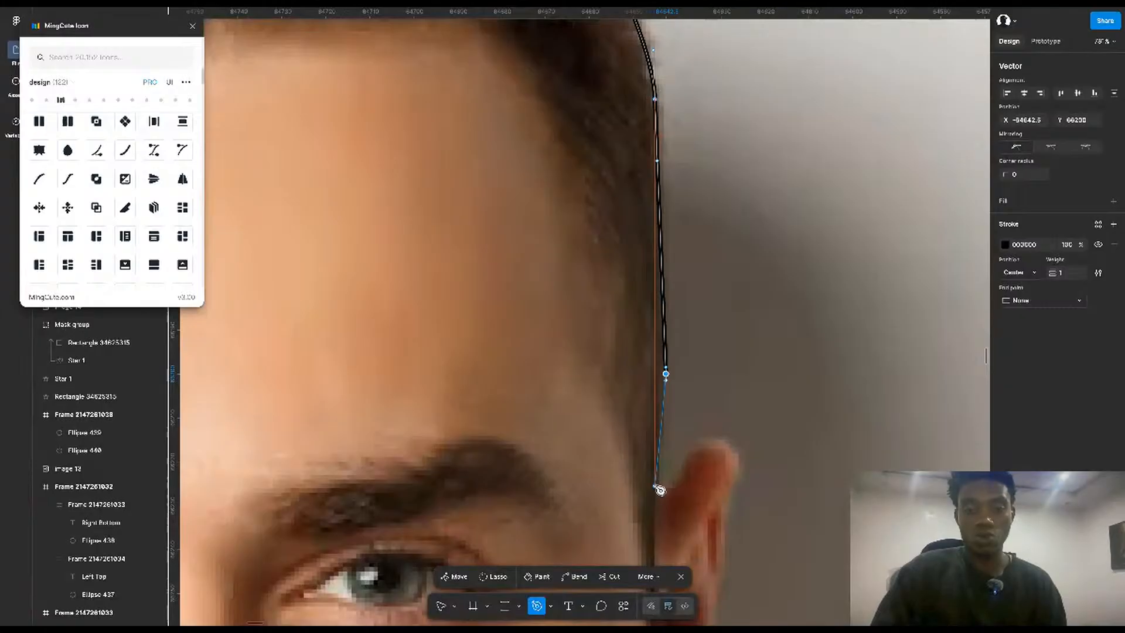
click(659, 485)
click(684, 481)
drag(684, 480, 729, 564)
scroll(754, 539, down, 5)
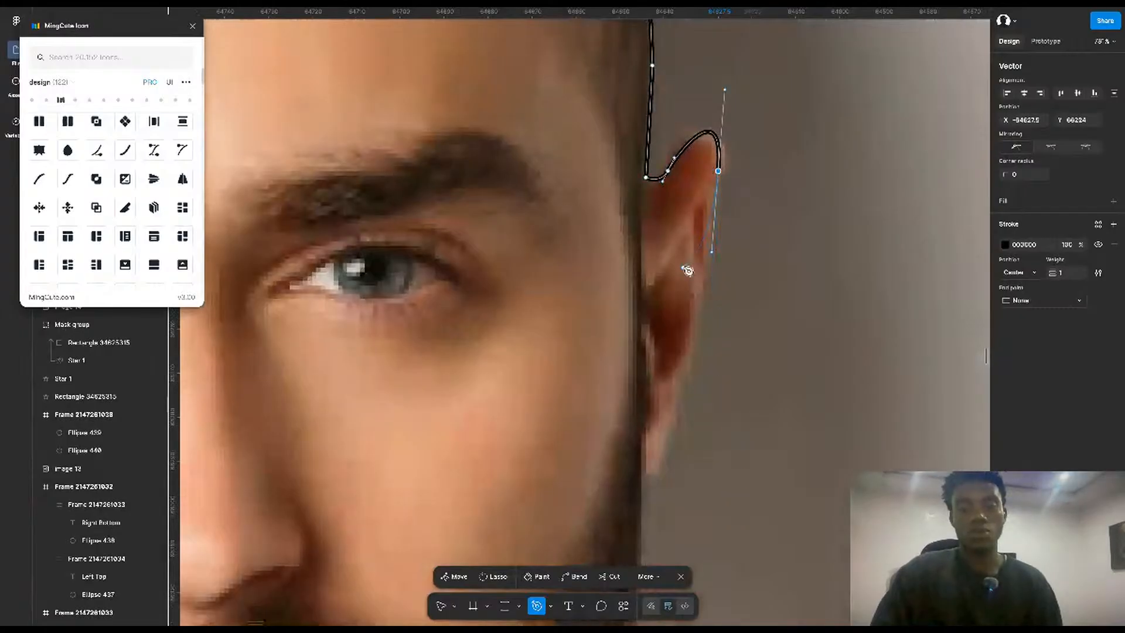
click(702, 313)
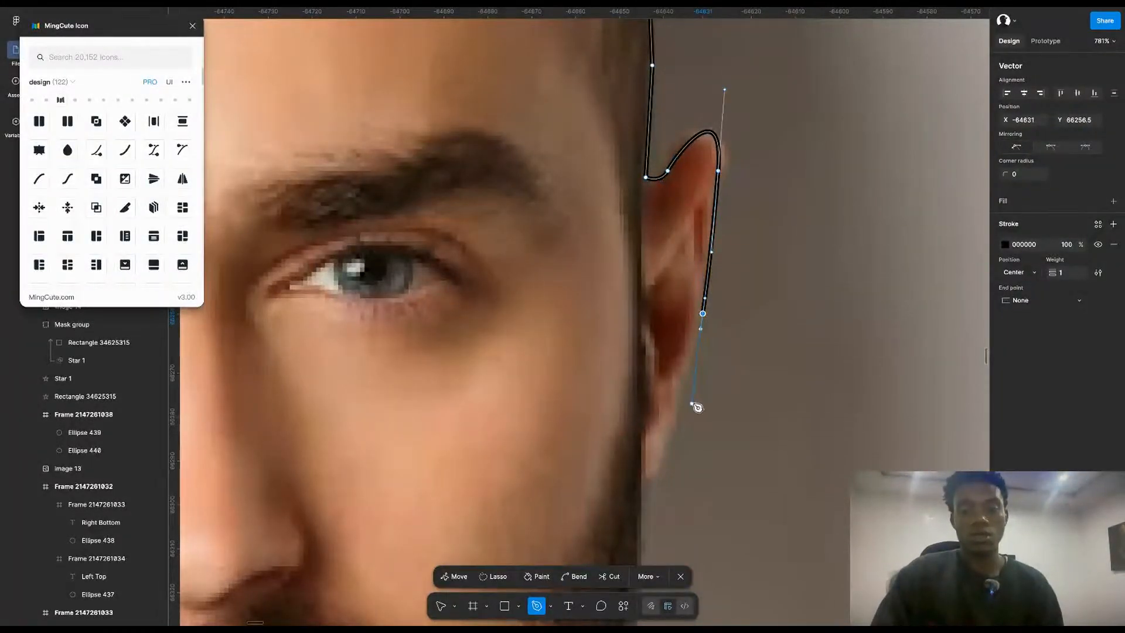
scroll(696, 393, down, 2)
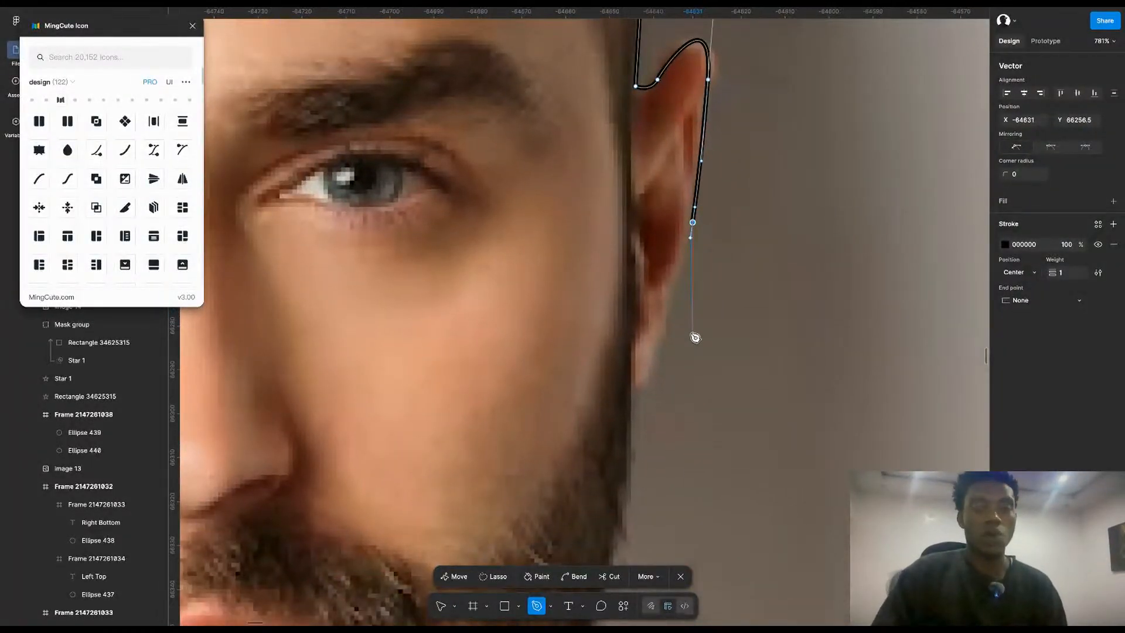
Step: Delete the traced head path and restart the Pen tool in Design mode after briefly switching to Draw mode
key(Escape)
key(Delete)
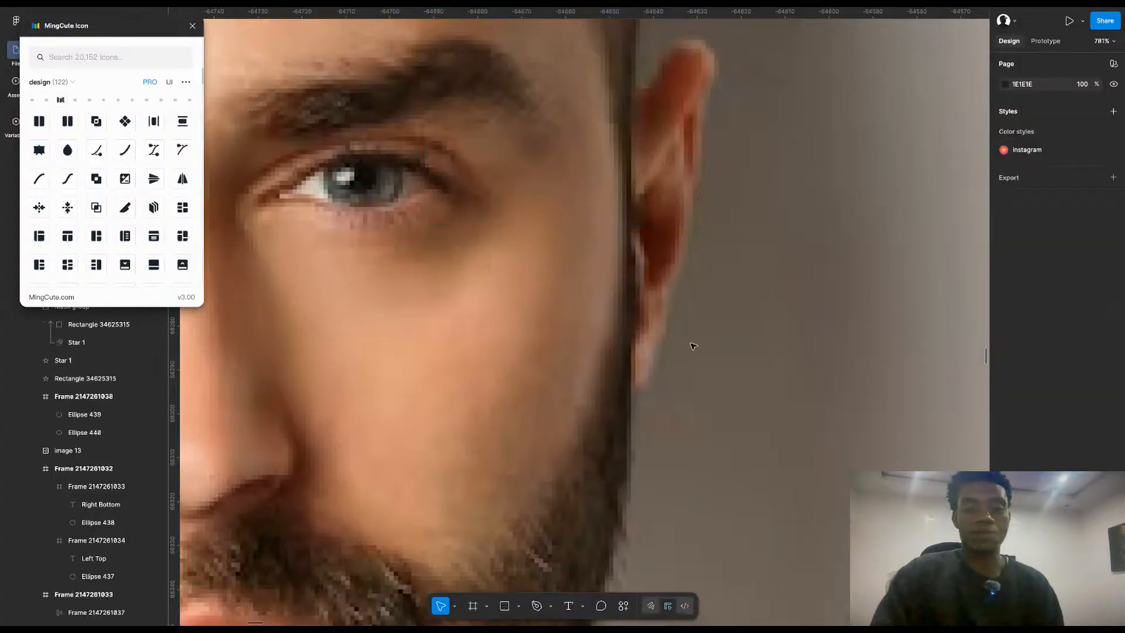
scroll(701, 431, up, 2)
scroll(701, 431, down, 5)
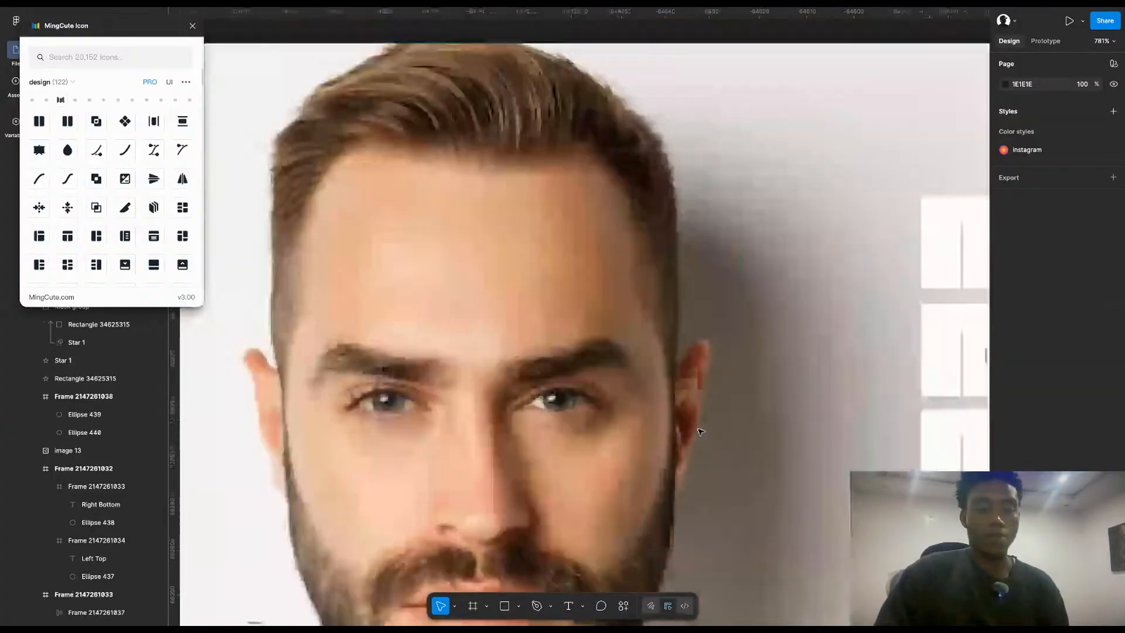
click(651, 605)
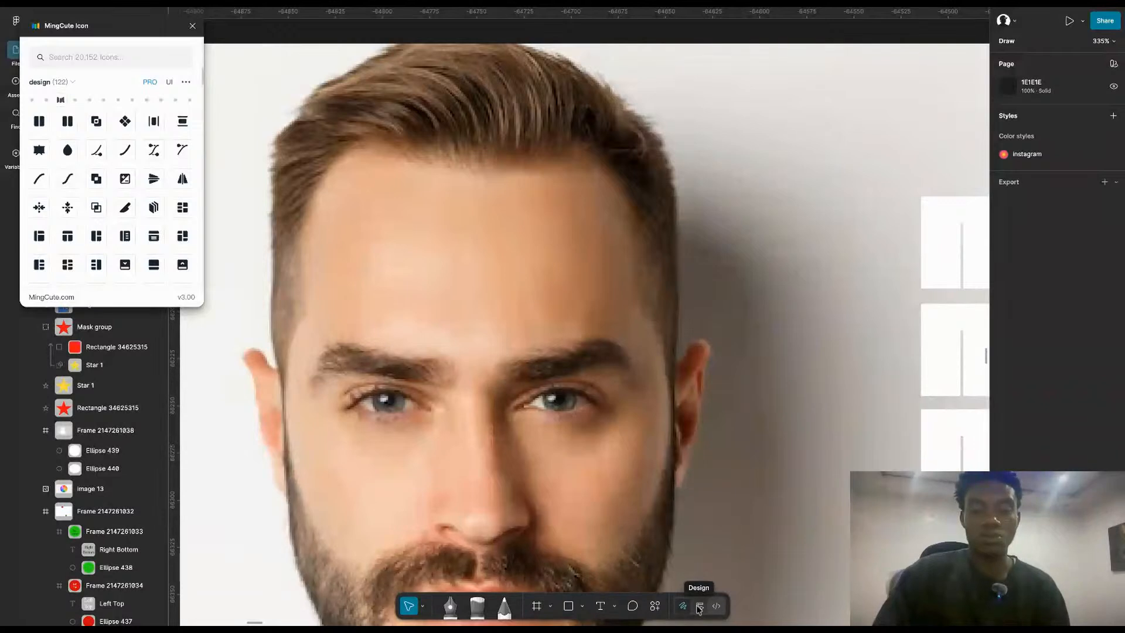
click(699, 607)
key(p)
scroll(510, 502, up, 2)
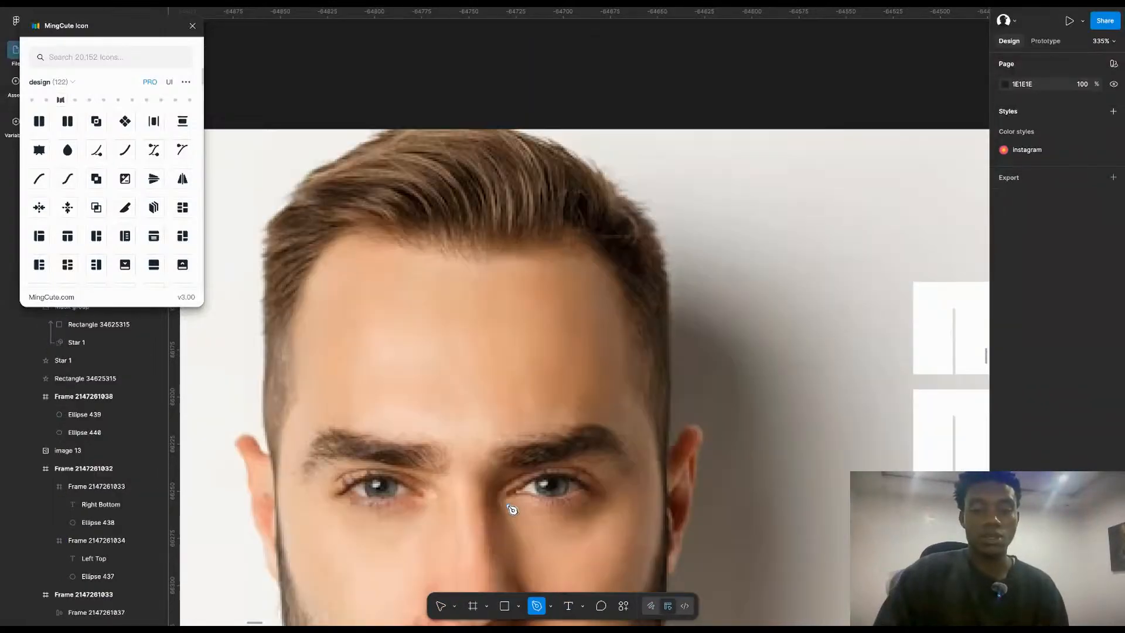
scroll(512, 509, up, 1)
Step: Start a new path on the hair's edge and try tracing the head outline with the Lasso tool
click(550, 606)
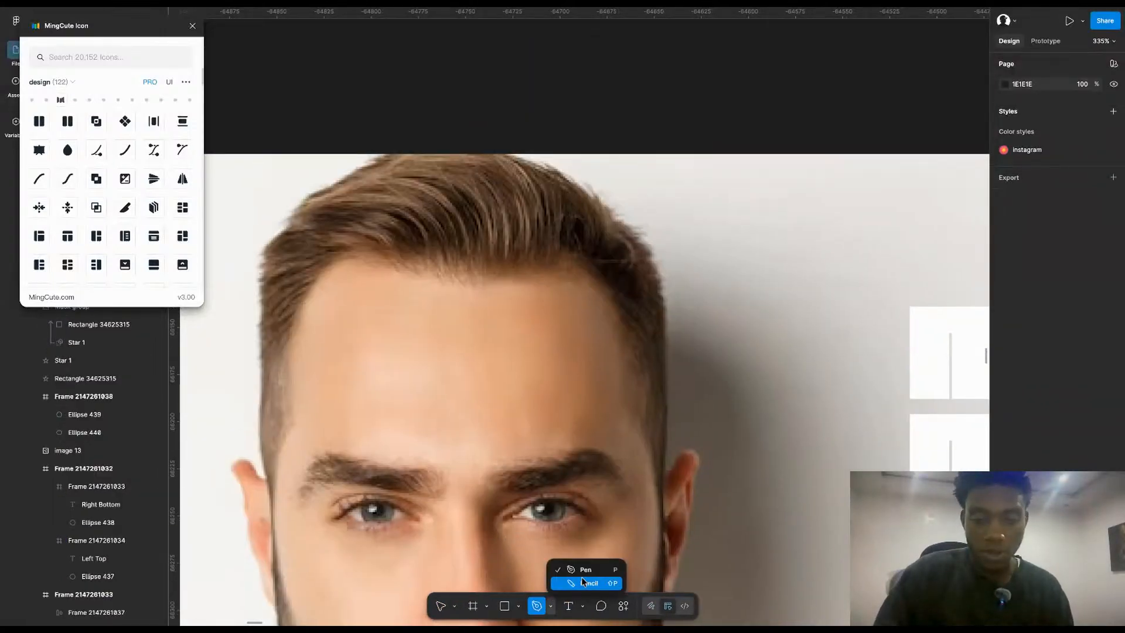
click(547, 183)
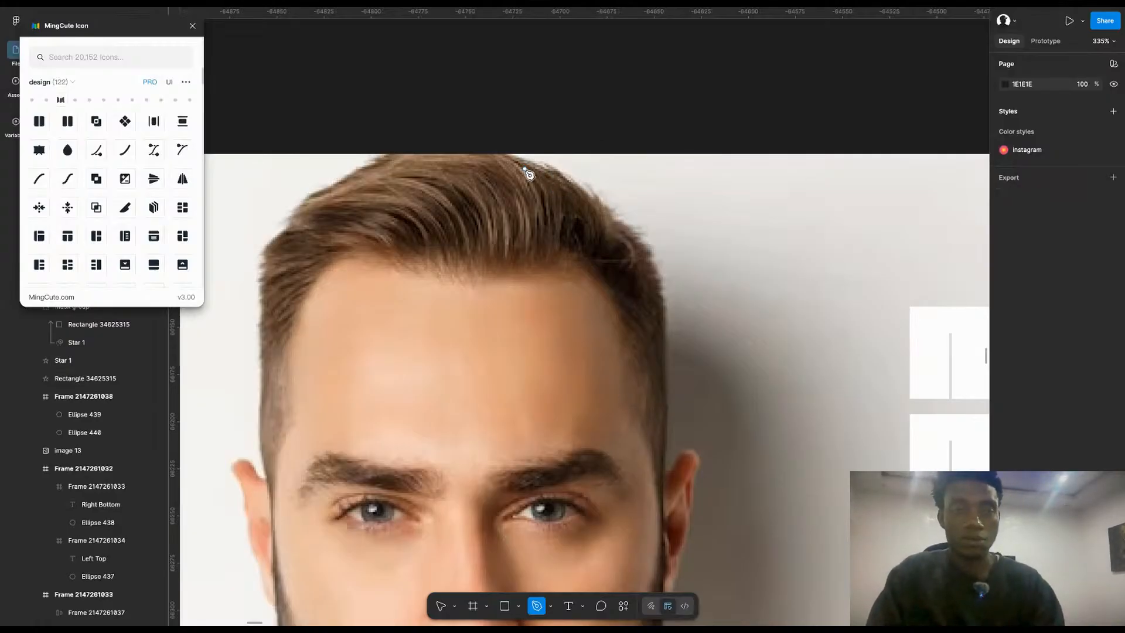
scroll(529, 173, up, 5)
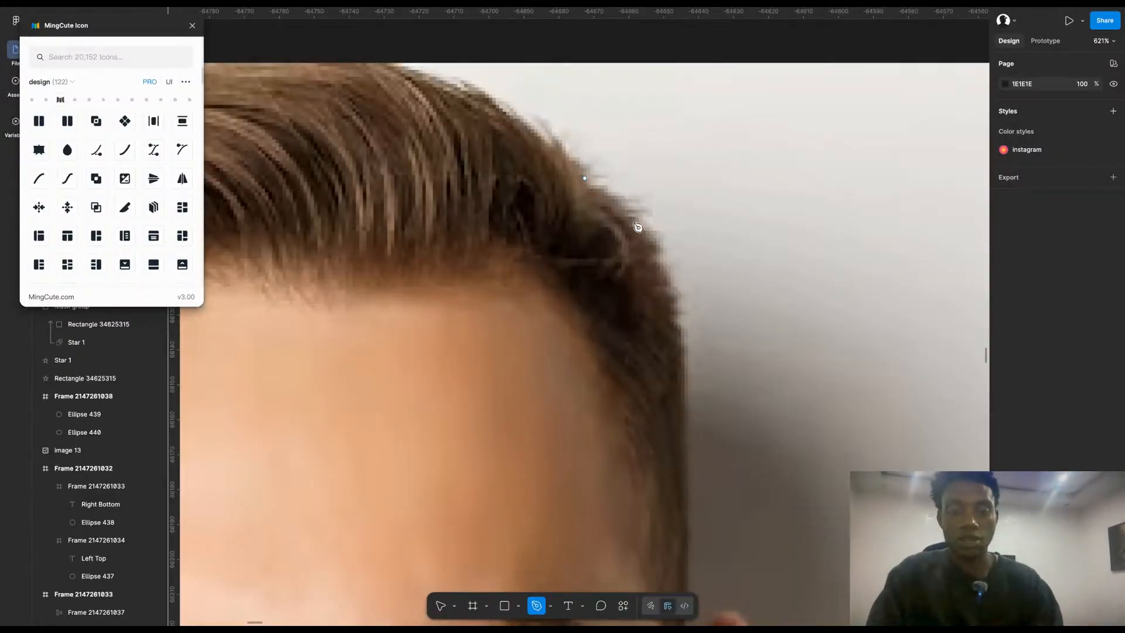
click(584, 179)
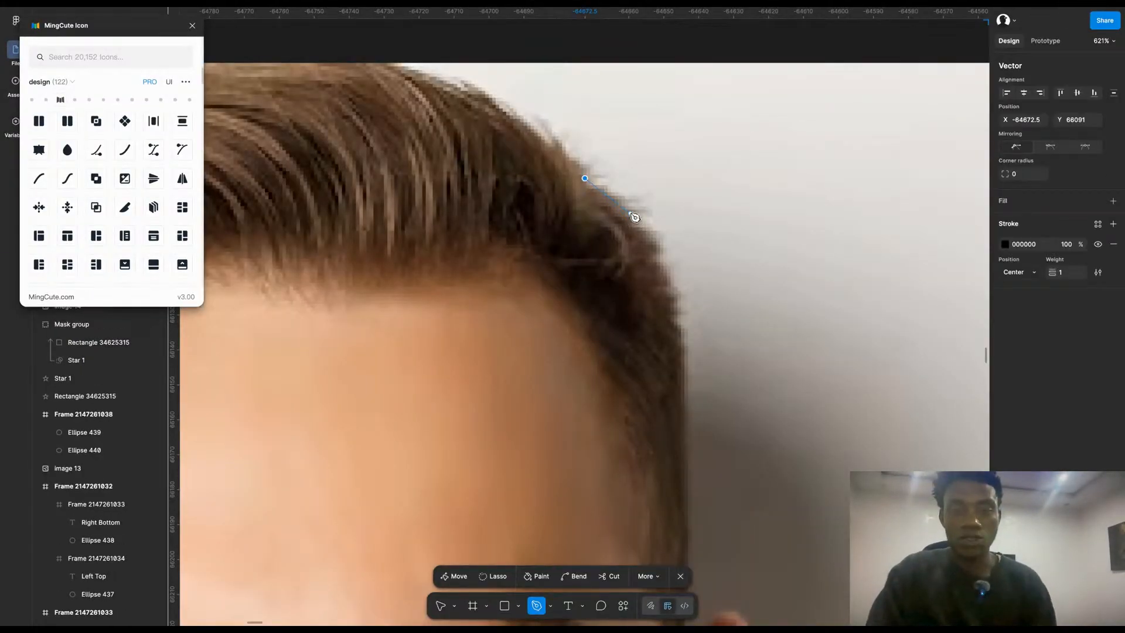
click(493, 578)
click(618, 205)
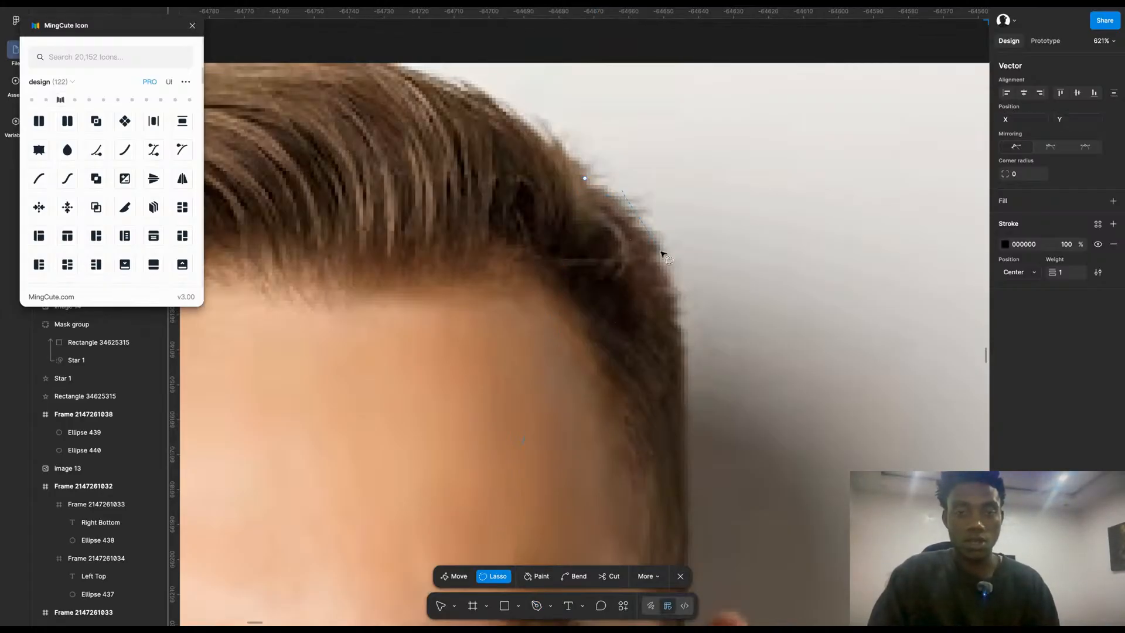
drag(674, 347, 696, 527)
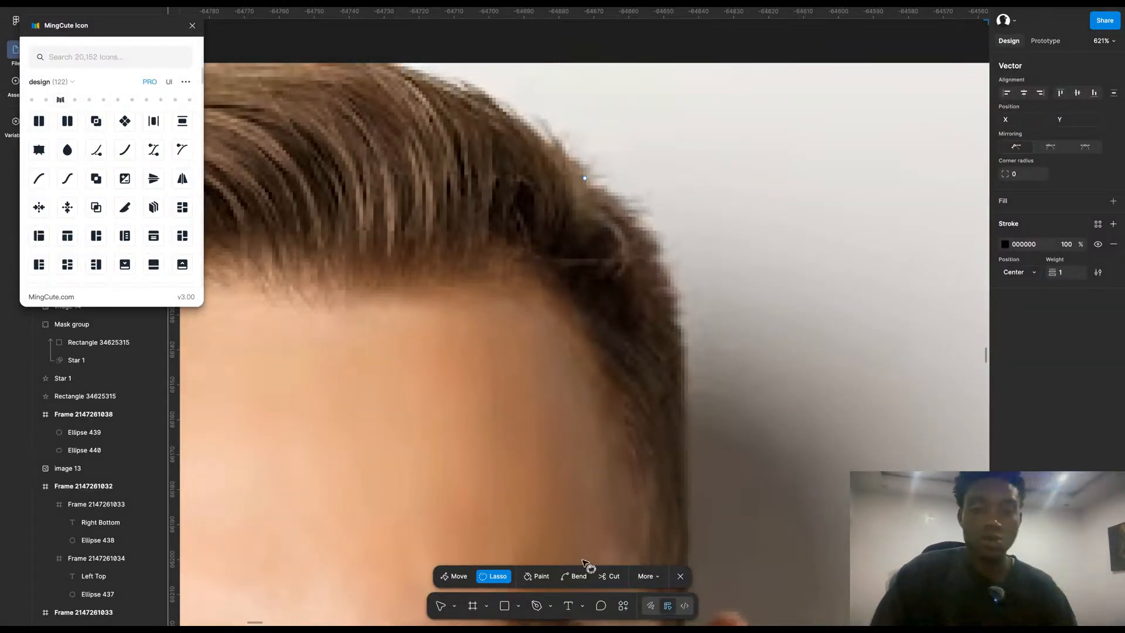
Step: Undo the Lasso attempt and the deletion of the traced head path
key(ctrl+z)
key(ctrl+z)
key(ctrl+z)
scroll(656, 445, down, 5)
scroll(656, 445, down, 2)
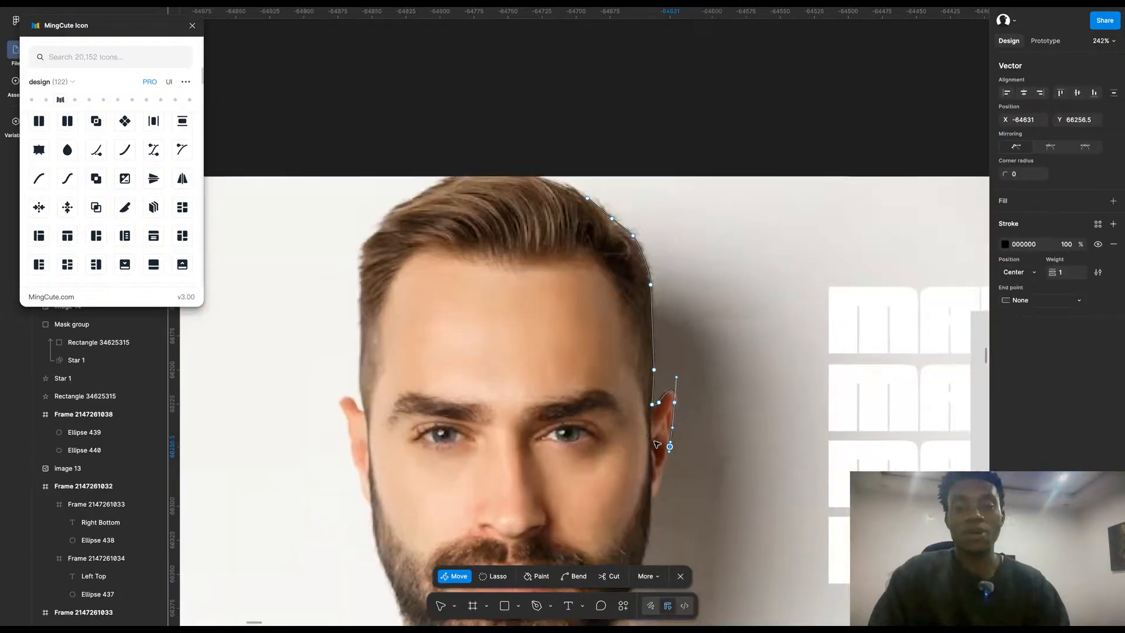
scroll(657, 445, down, 2)
scroll(656, 445, up, 6)
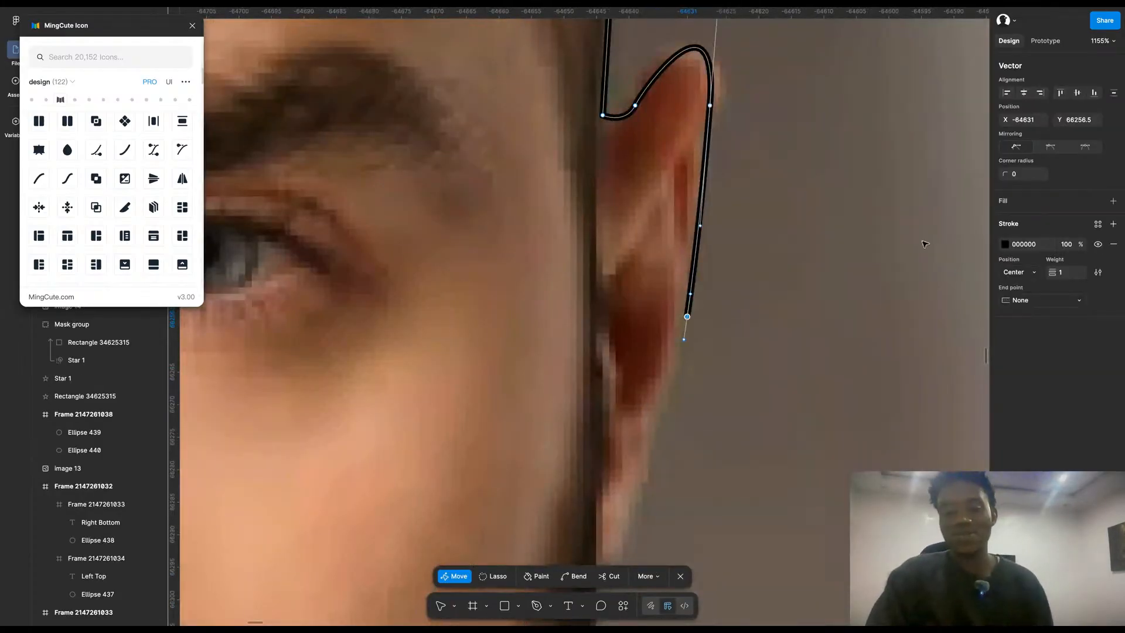
Step: Resume the Pen path from its last point on the ear and curve it down towards the earlobe
key(Escape)
key(Return)
key(p)
click(687, 317)
scroll(691, 323, down, 5)
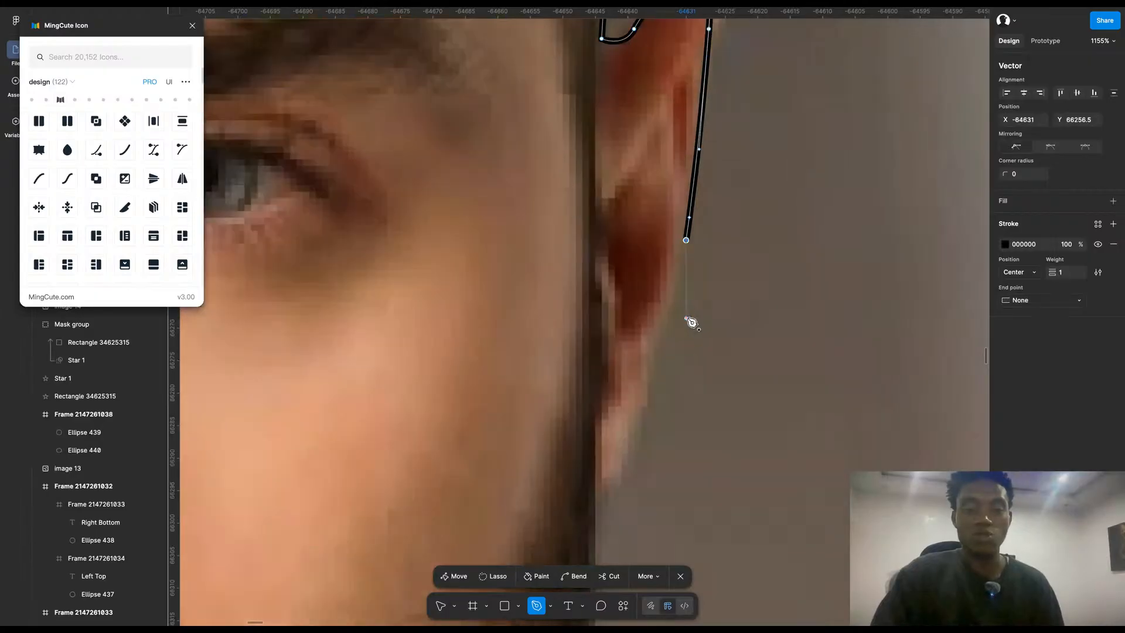
click(653, 235)
drag(652, 235, 651, 271)
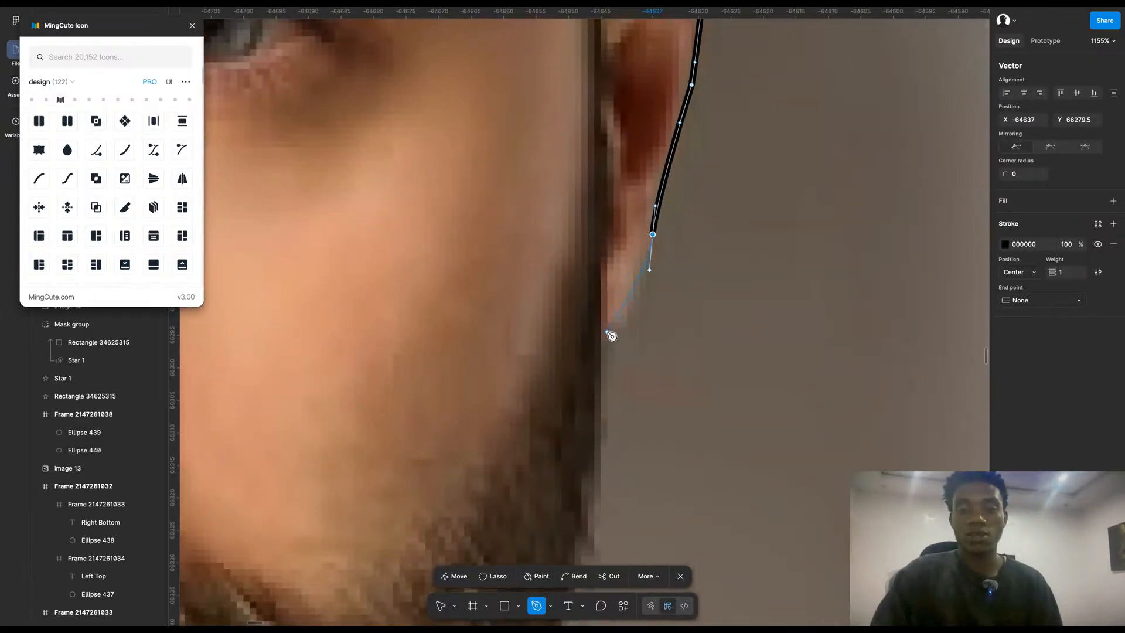
Step: Trace the path from the earlobe down along the edge of the beard to the side of the neck
drag(607, 332, 595, 326)
scroll(604, 440, down, 2)
drag(618, 409, 572, 461)
scroll(610, 447, down, 3)
scroll(572, 461, down, 3)
scroll(573, 463, down, 5)
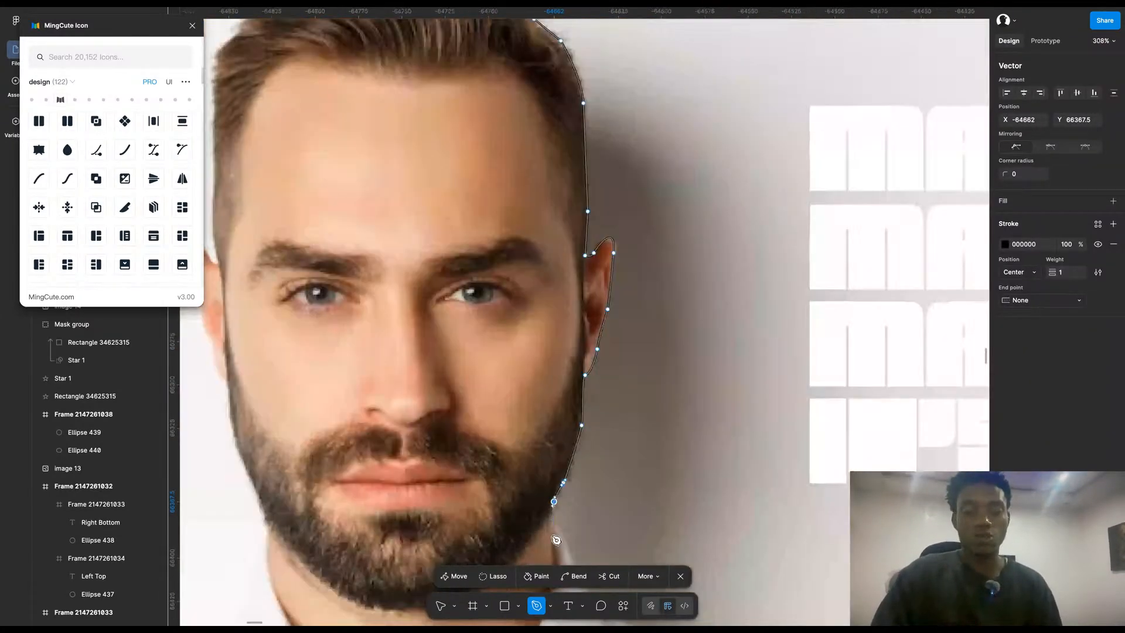
click(554, 530)
scroll(556, 544, down, 2)
scroll(482, 453, down, 2)
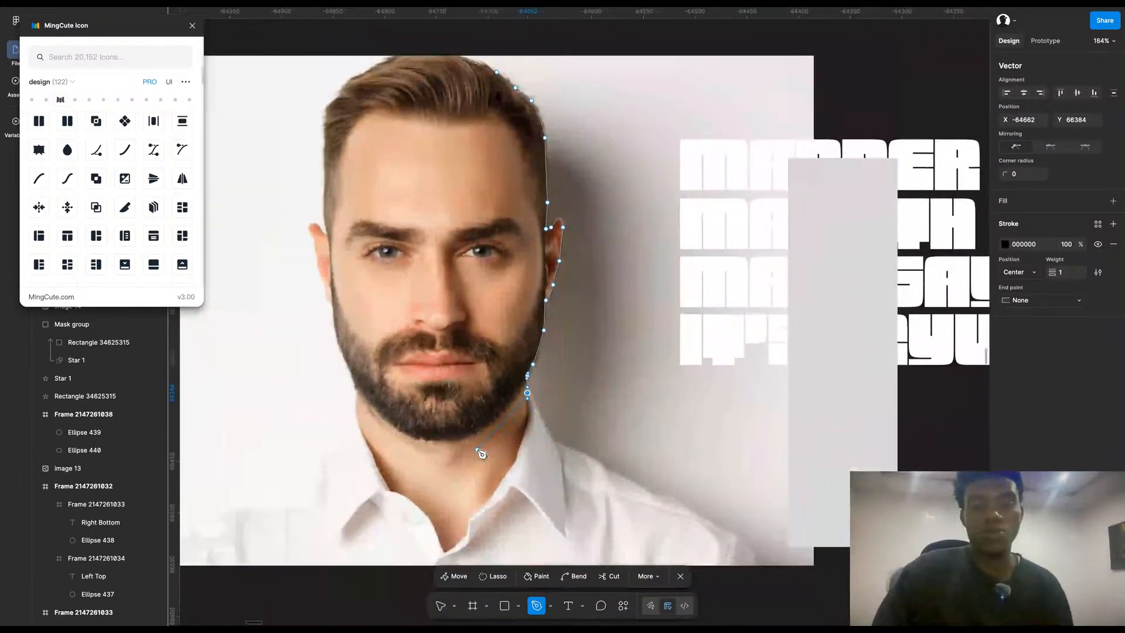
Step: Try placing the next path point on the neck below the chin, and undo the attempts
click(463, 452)
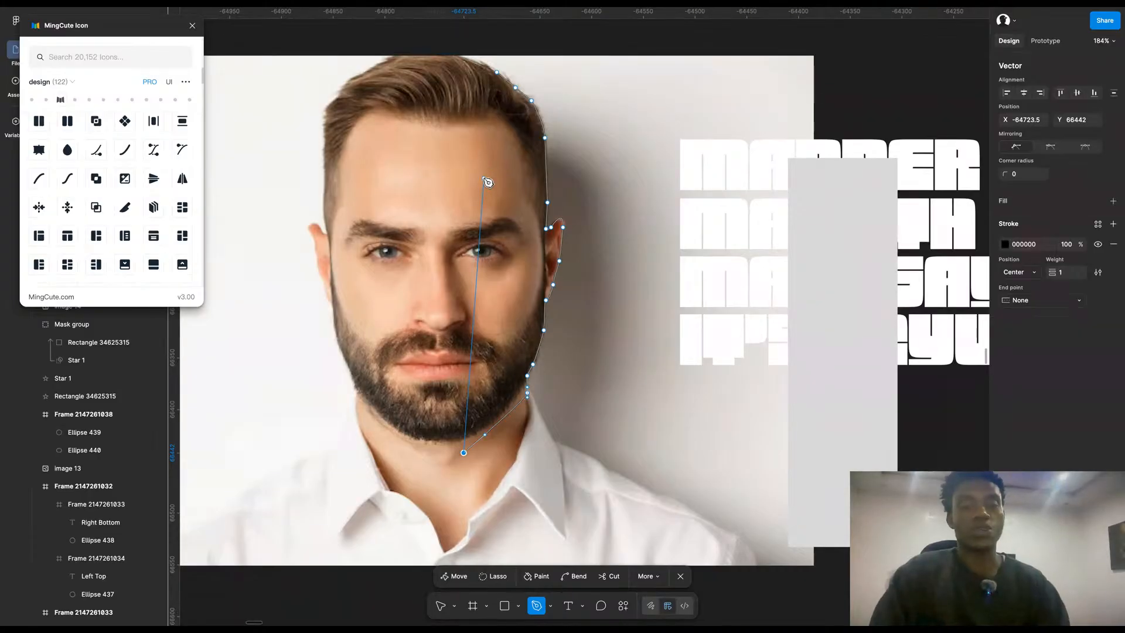
key(ctrl+z)
click(462, 464)
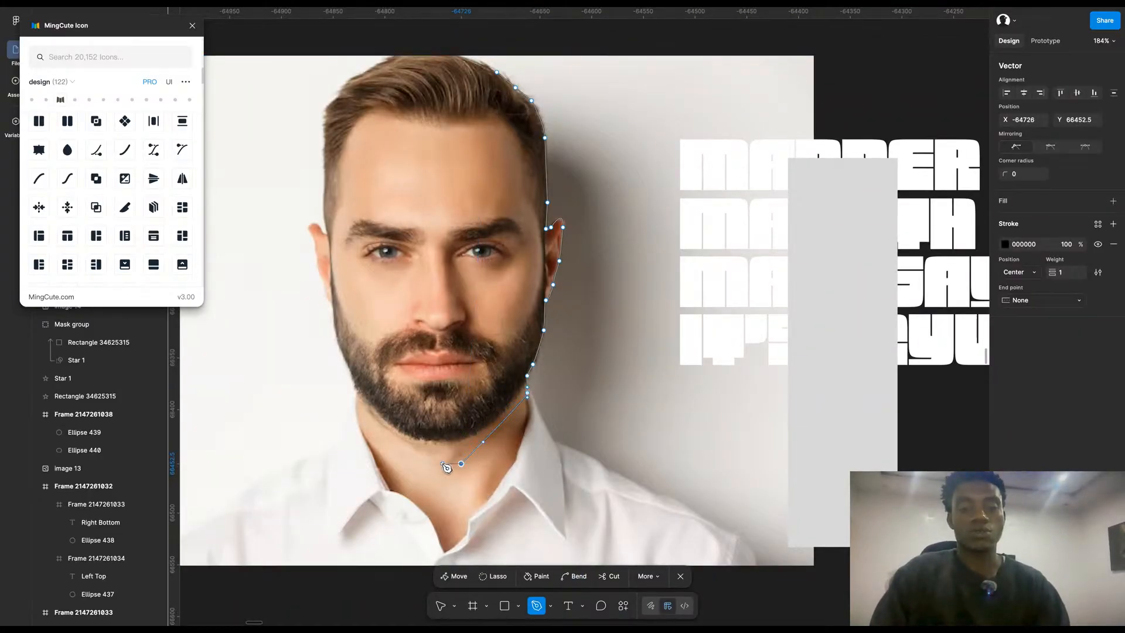
scroll(443, 324, up, 1)
key(ctrl+z)
key(ctrl+z)
Step: Extend the path beneath the chin, run it straight up the face to the top of the hair, and close it
click(490, 491)
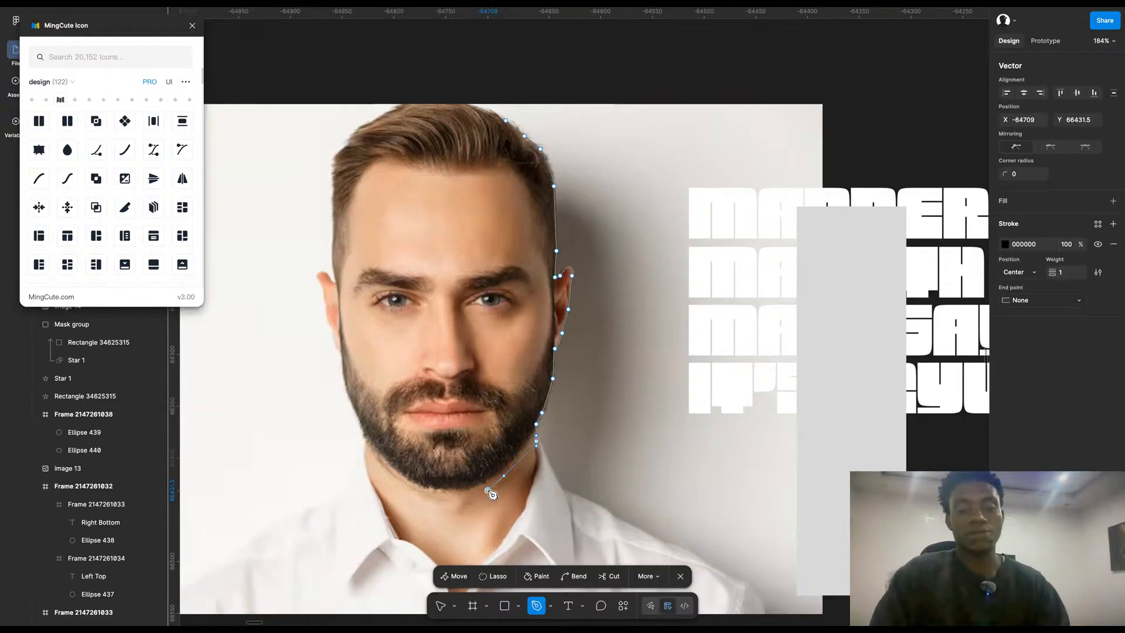
click(473, 491)
scroll(469, 275, up, 2)
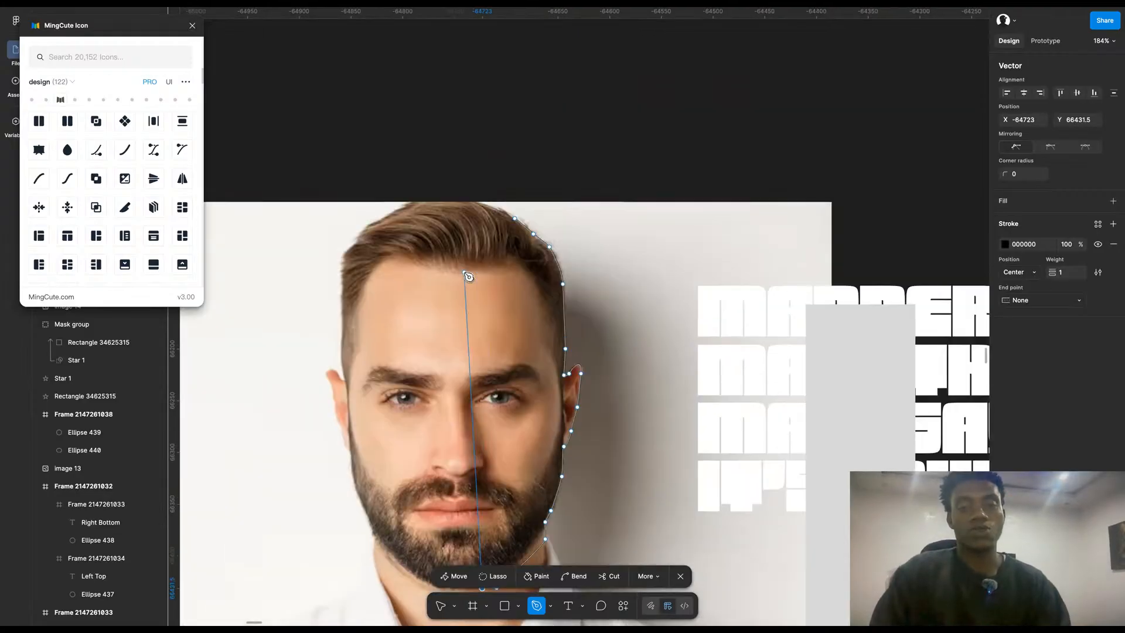
click(475, 210)
scroll(497, 212, up, 4)
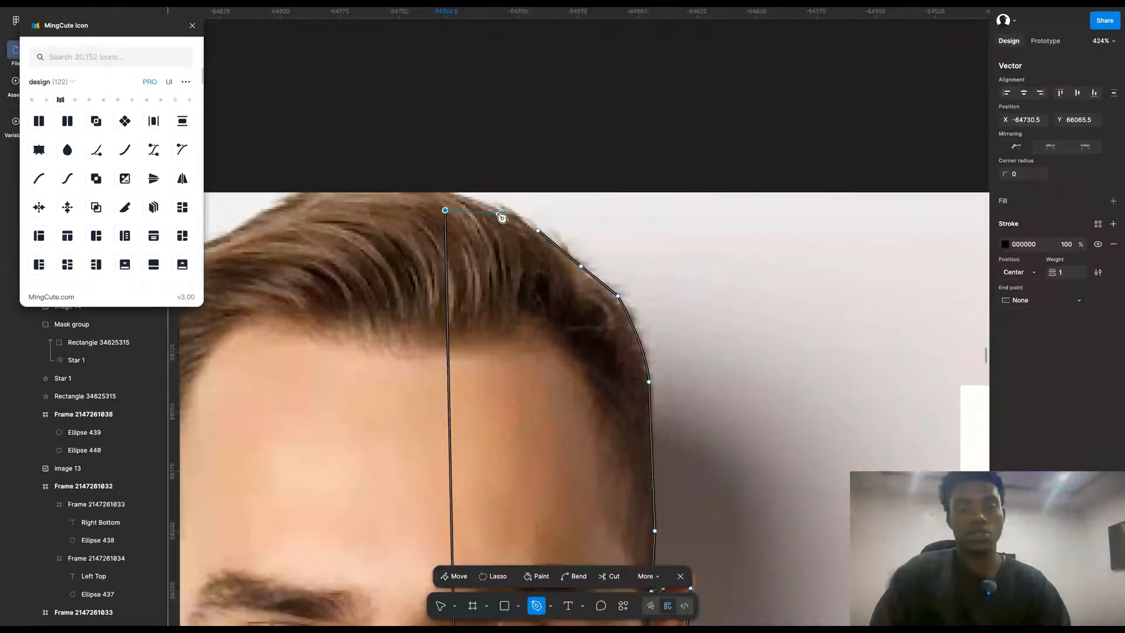
click(539, 231)
key(Escape)
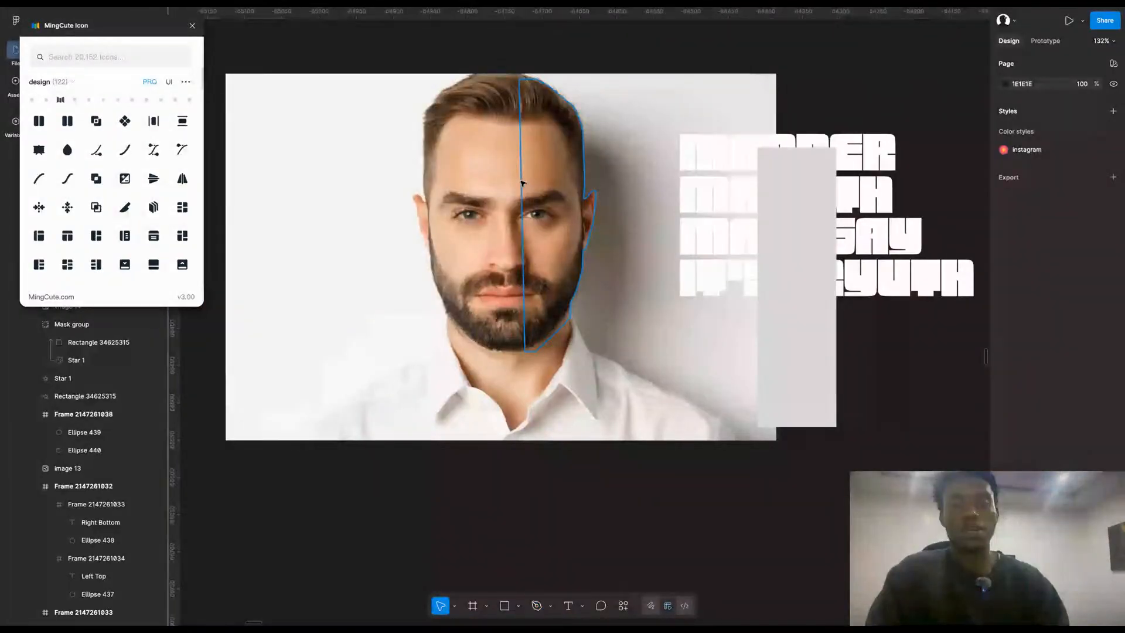
Step: Fill the closed half-face shape with grey D9D9D9 and remove its stroke
click(523, 184)
click(1114, 316)
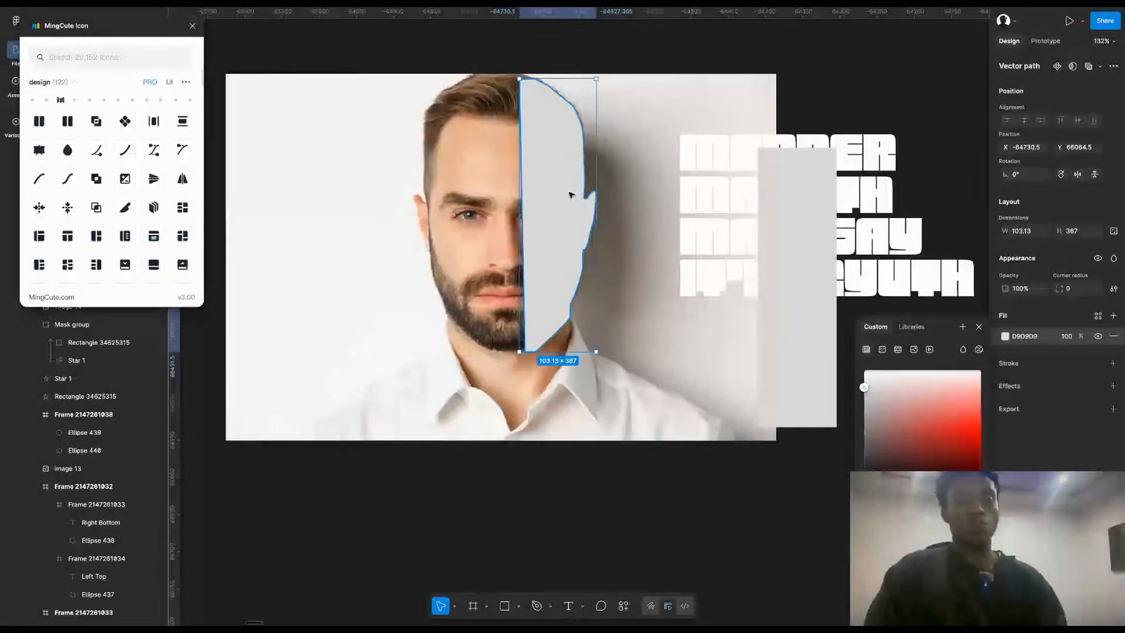
scroll(572, 194, left, 2)
click(243, 345)
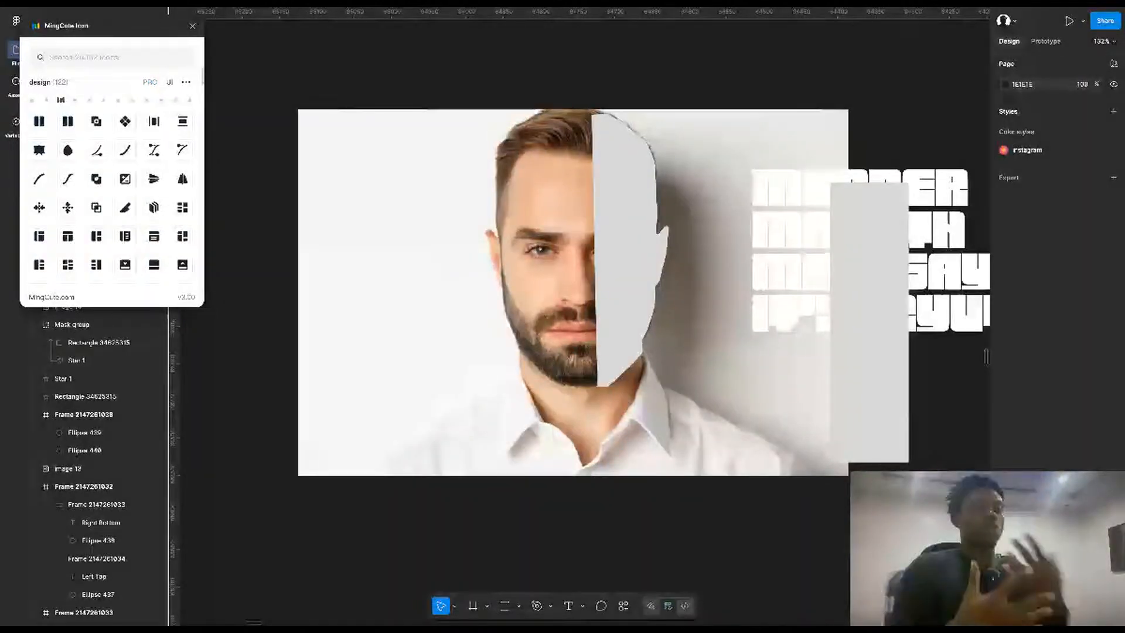
Step: Select the portrait image, move the MingCute Icon plugin window clear of the layer list, and undo the image's duplication
click(311, 296)
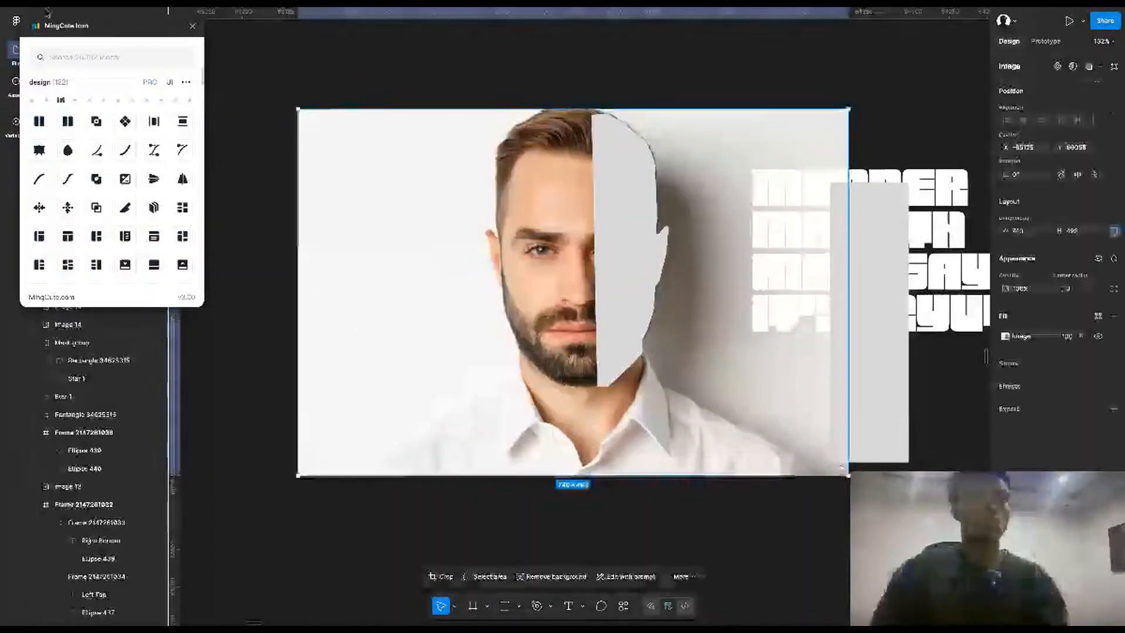
drag(54, 29, 268, 27)
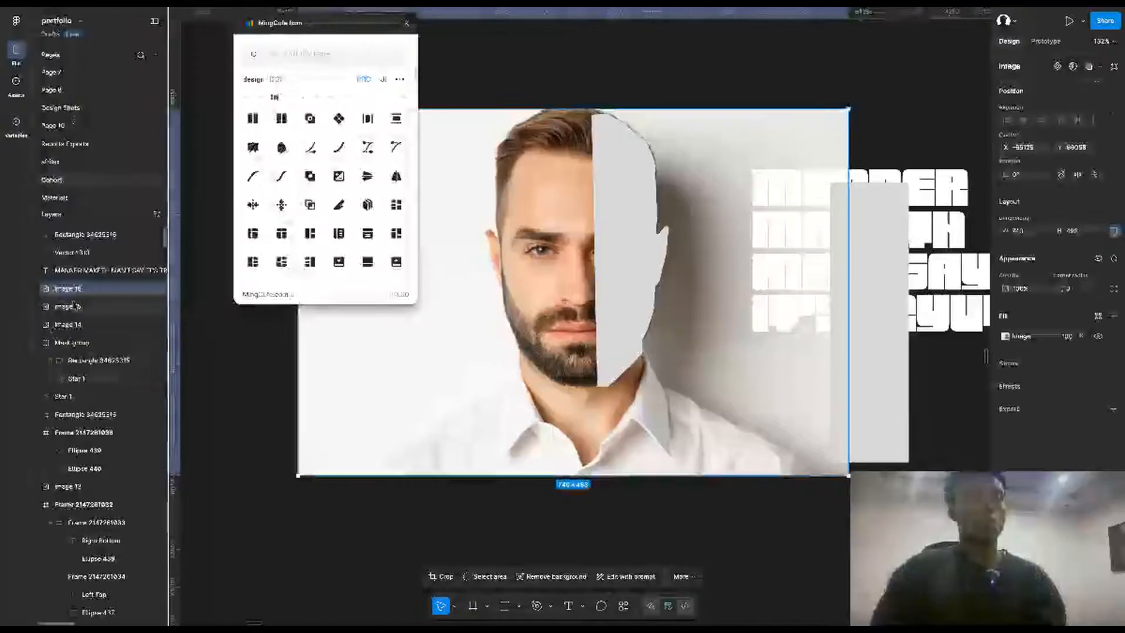
key(ctrl+z)
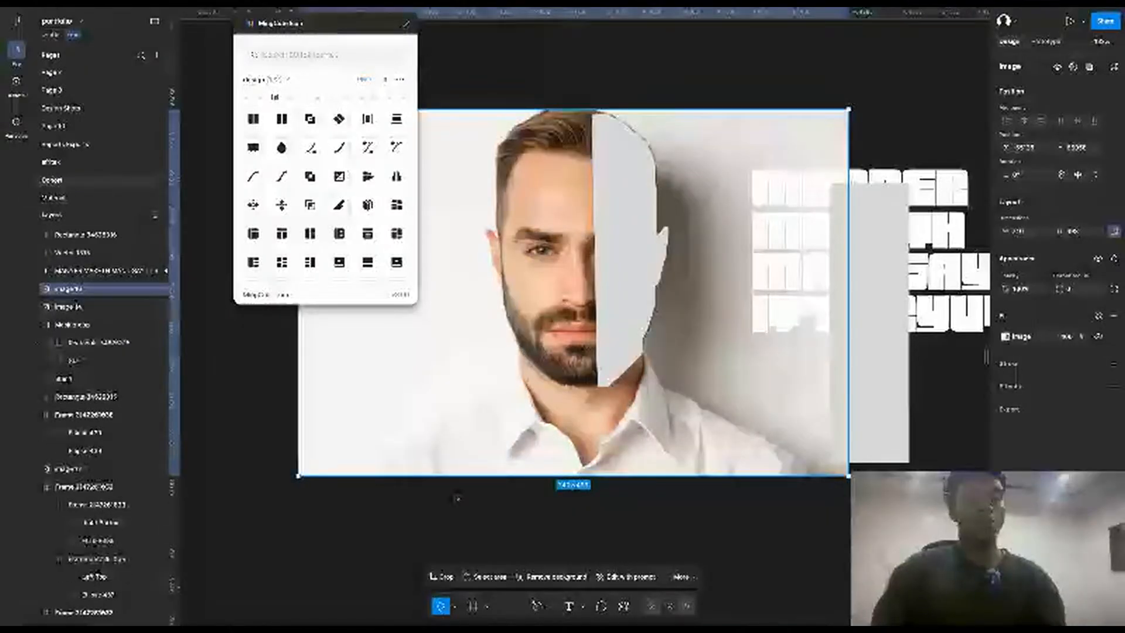
key(ctrl+z)
key(ctrl+shift+z)
Step: Rename the portrait image layer as "man" and duplicate it
double_click(98, 289)
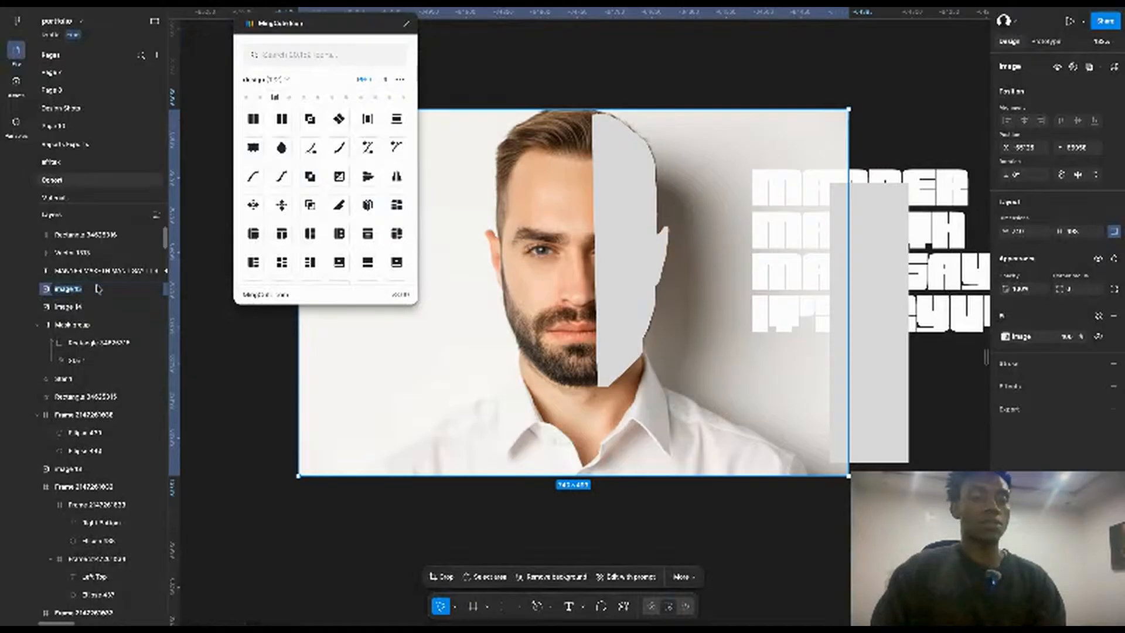
text(ref)
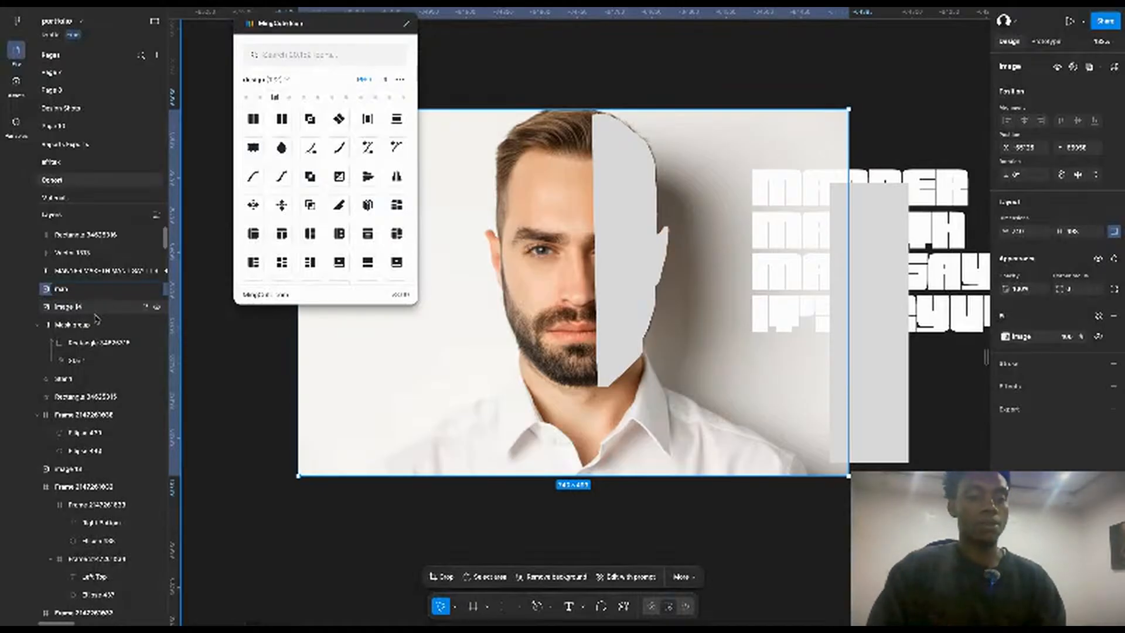
key(Return)
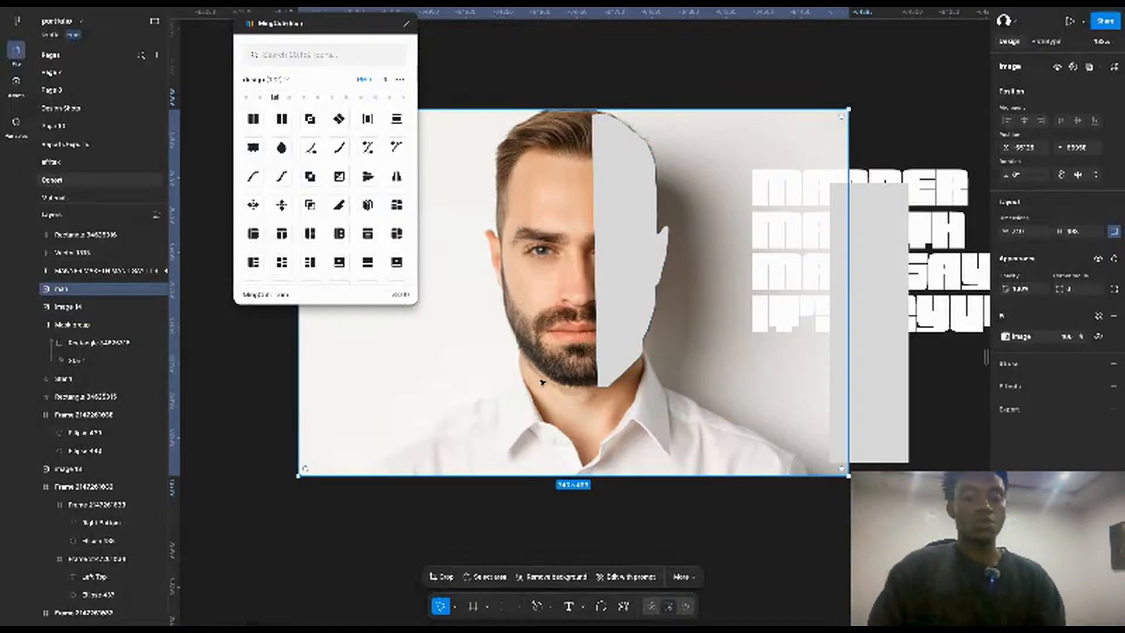
key(ctrl+d)
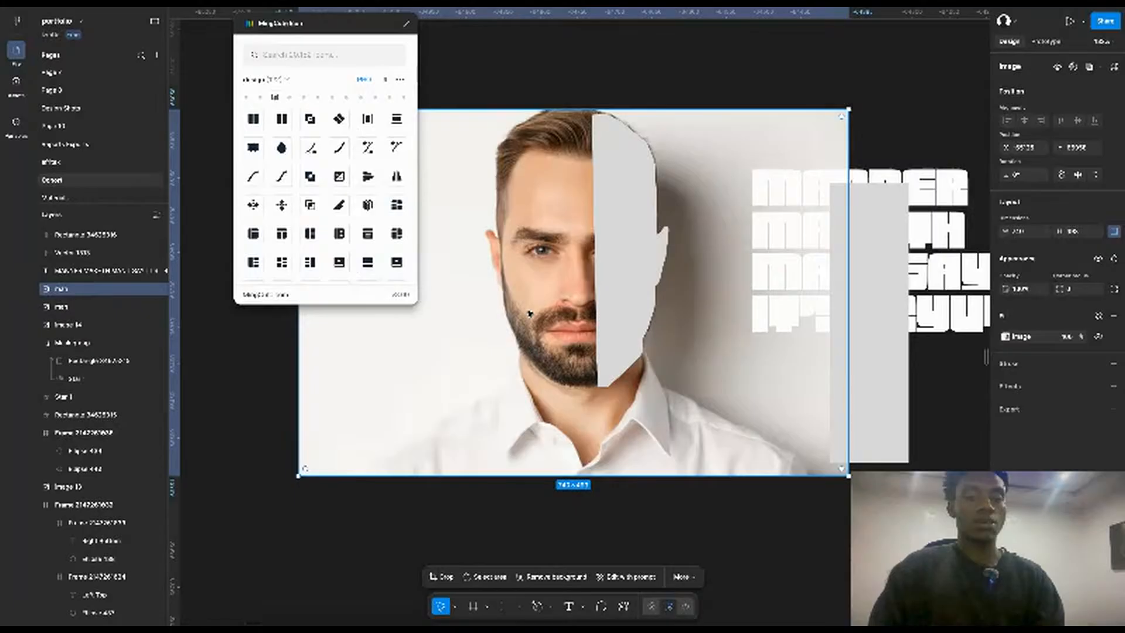
Step: Undo the photo's duplication and move the photo, traced half-face shape, headline text and grey rectangle onto Page 7
key(ctrl+z)
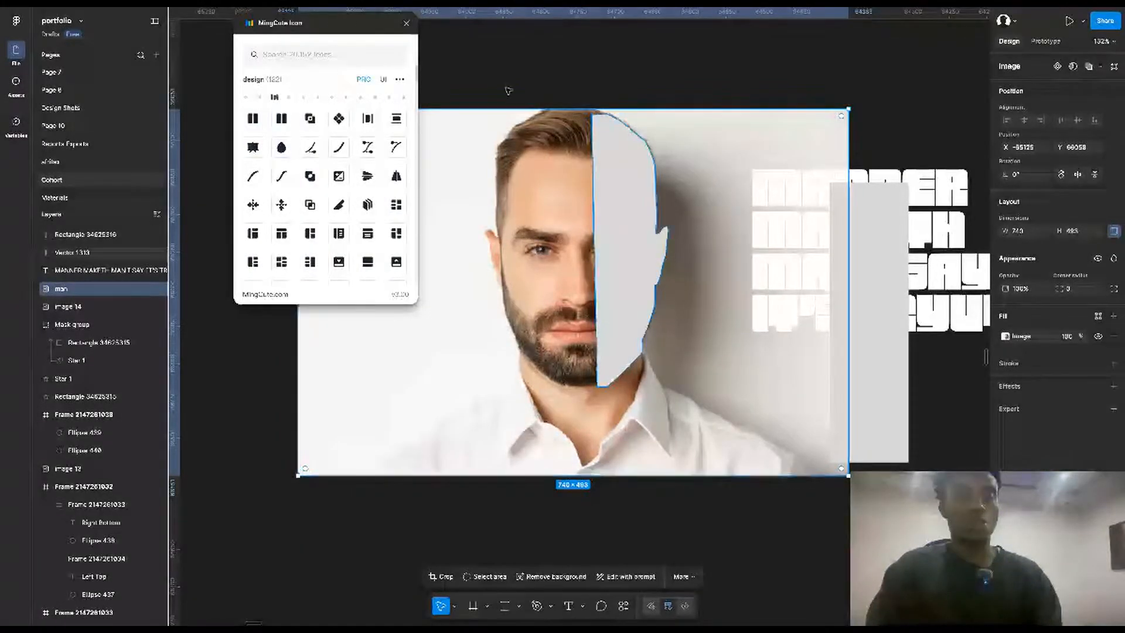
drag(508, 91, 991, 463)
key(Delete)
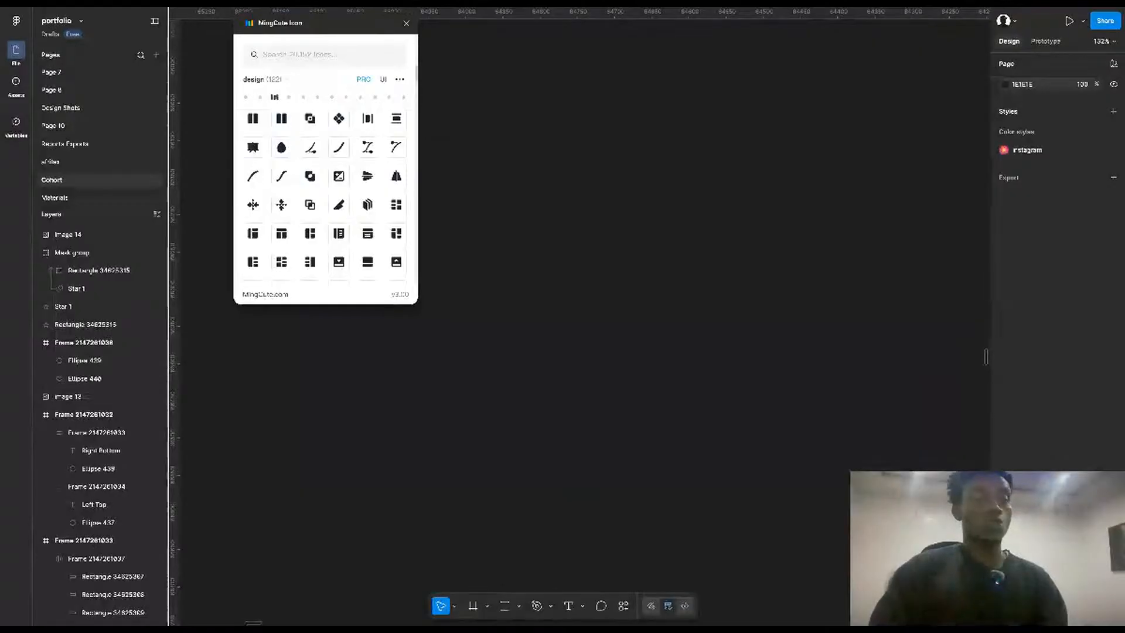
click(79, 75)
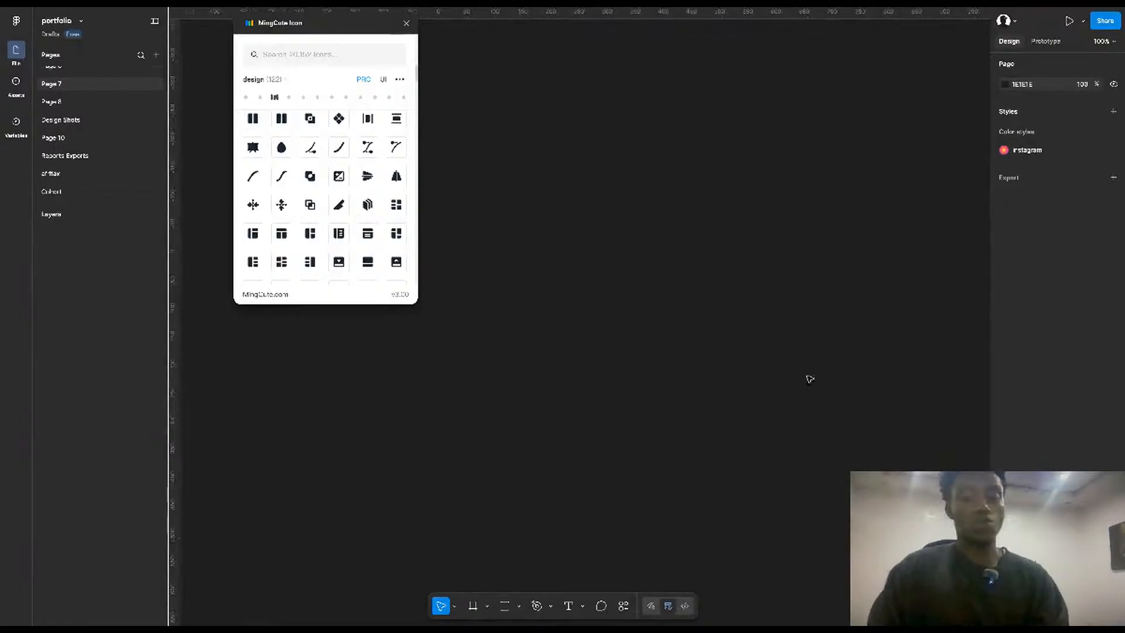
key(ctrl+v)
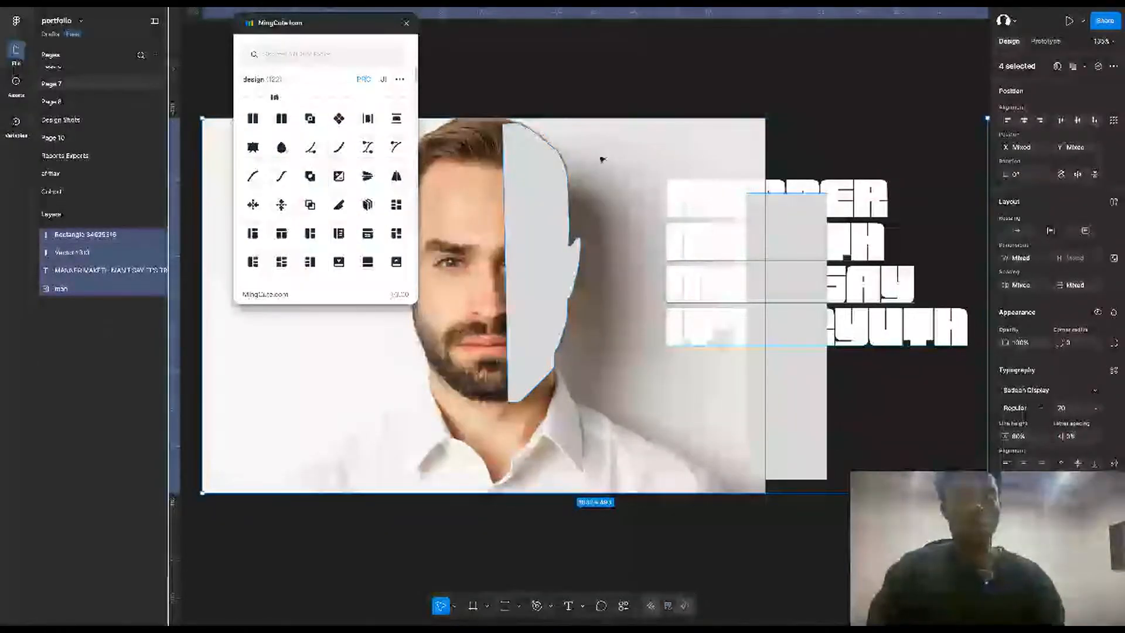
click(567, 85)
Step: Duplicate the "man" image in place and rename the upper copy "man above"
click(402, 399)
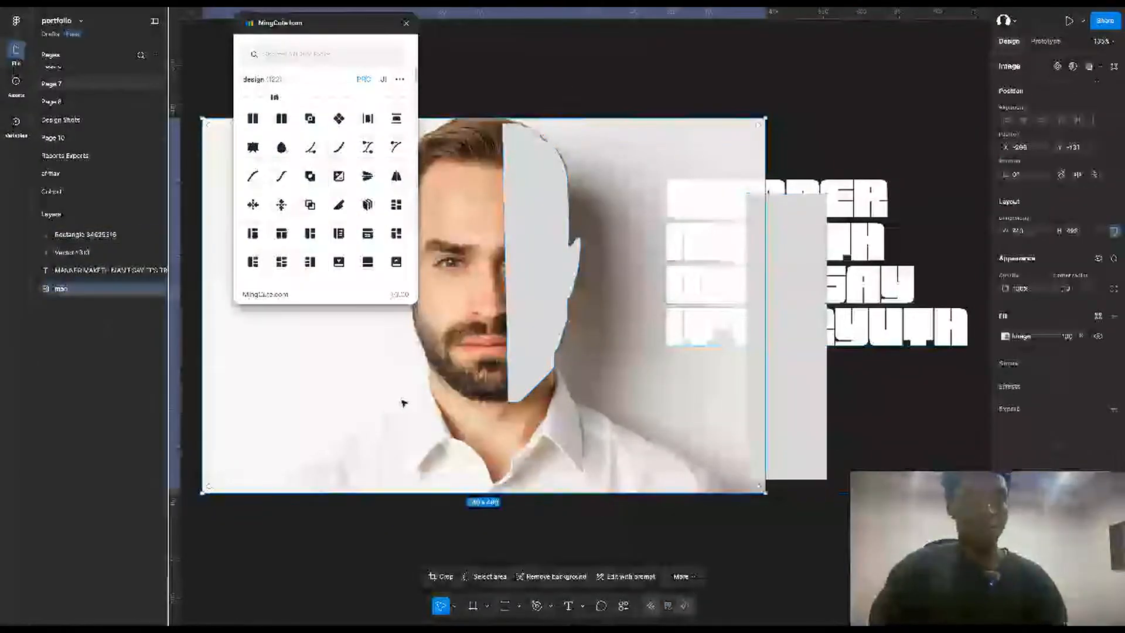
key(ctrl+d)
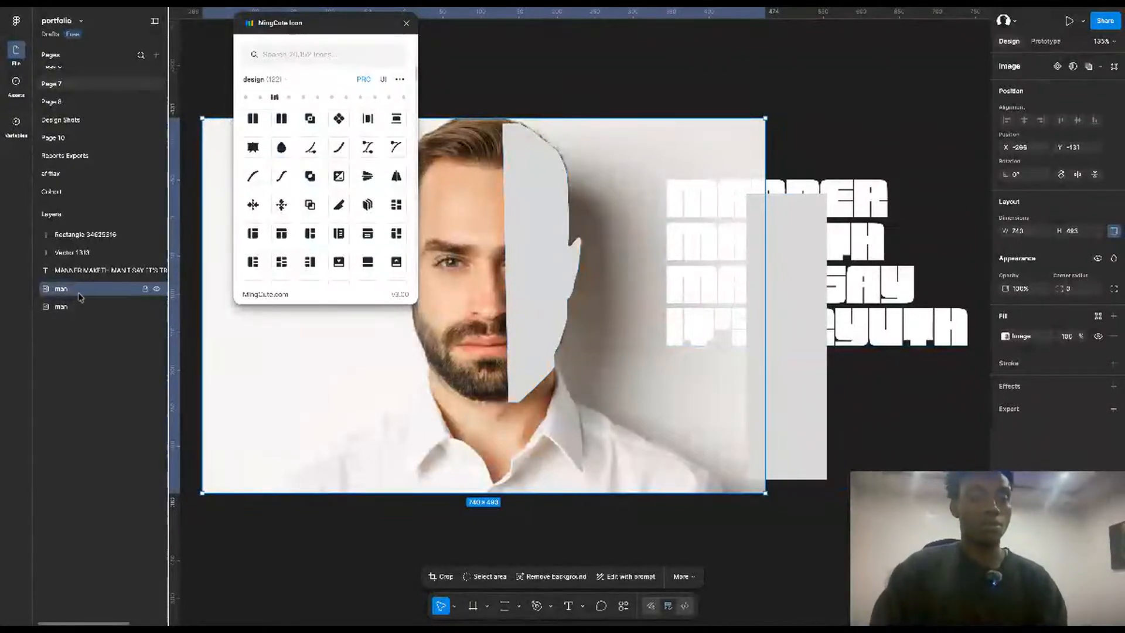
double_click(75, 295)
text(above)
key(Return)
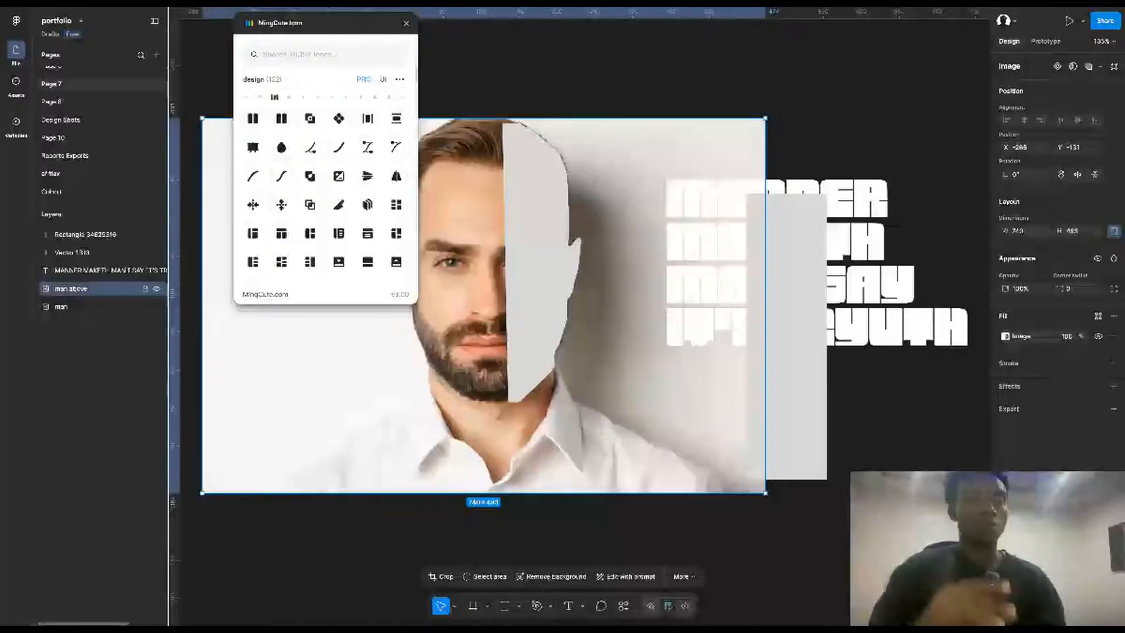
Step: Place the half-face vector directly beneath the "man above" layer and use it as a mask for that image
click(576, 264)
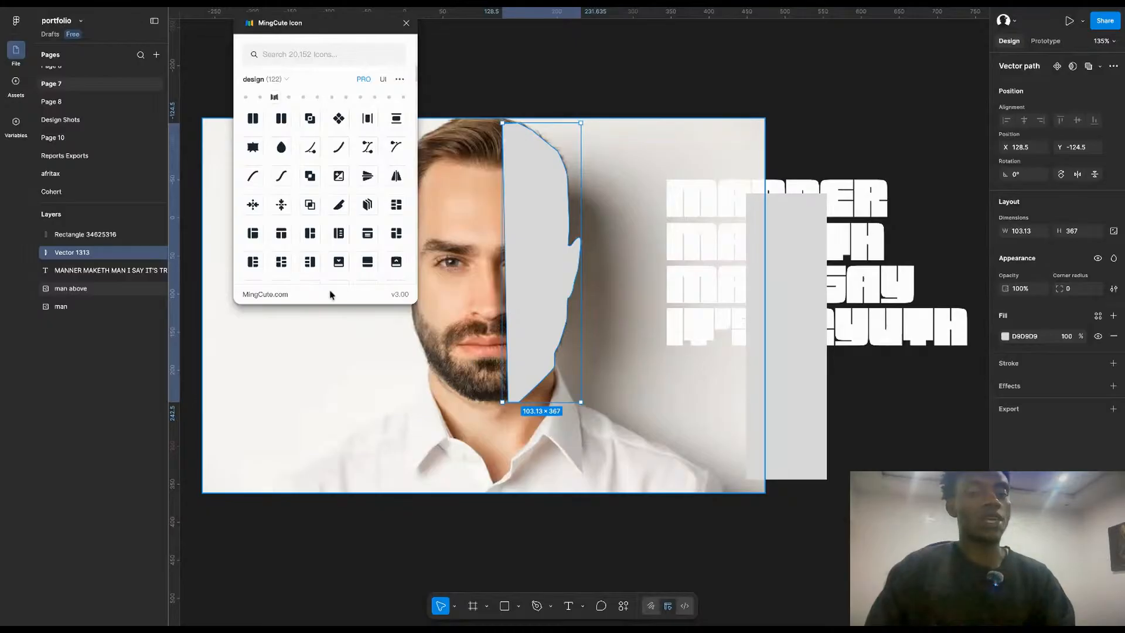
drag(108, 255, 107, 303)
shift+click(87, 272)
right_click(86, 272)
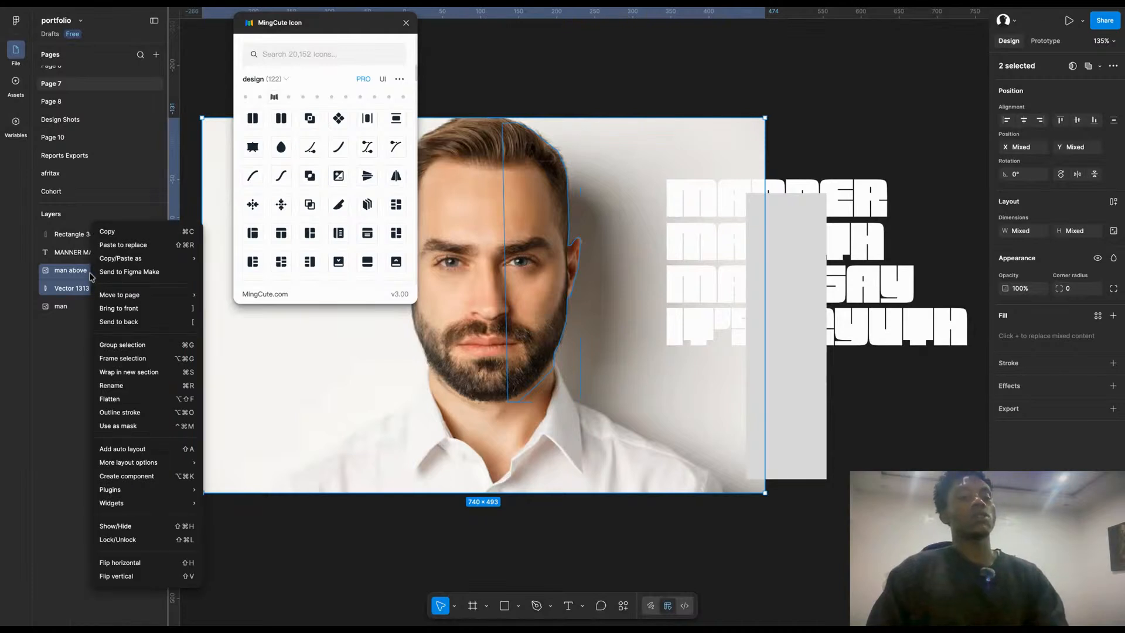
click(135, 432)
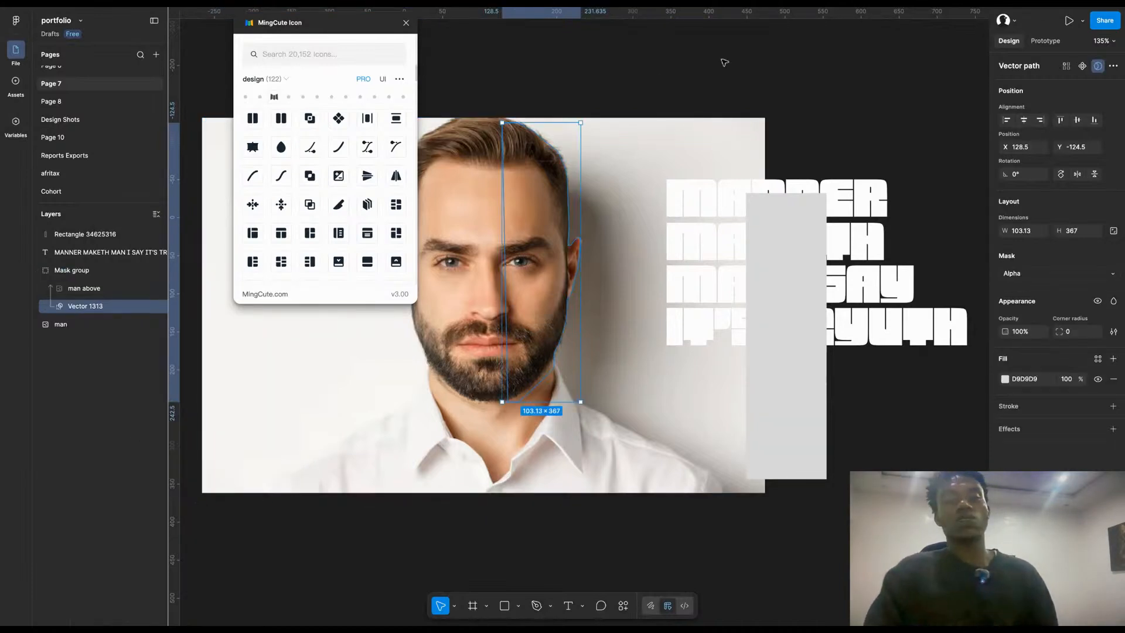
click(702, 88)
Step: Move the MANNER MAKETH text over the face and behind the mask group, and delete the grey rectangle
click(878, 195)
drag(879, 195, 726, 200)
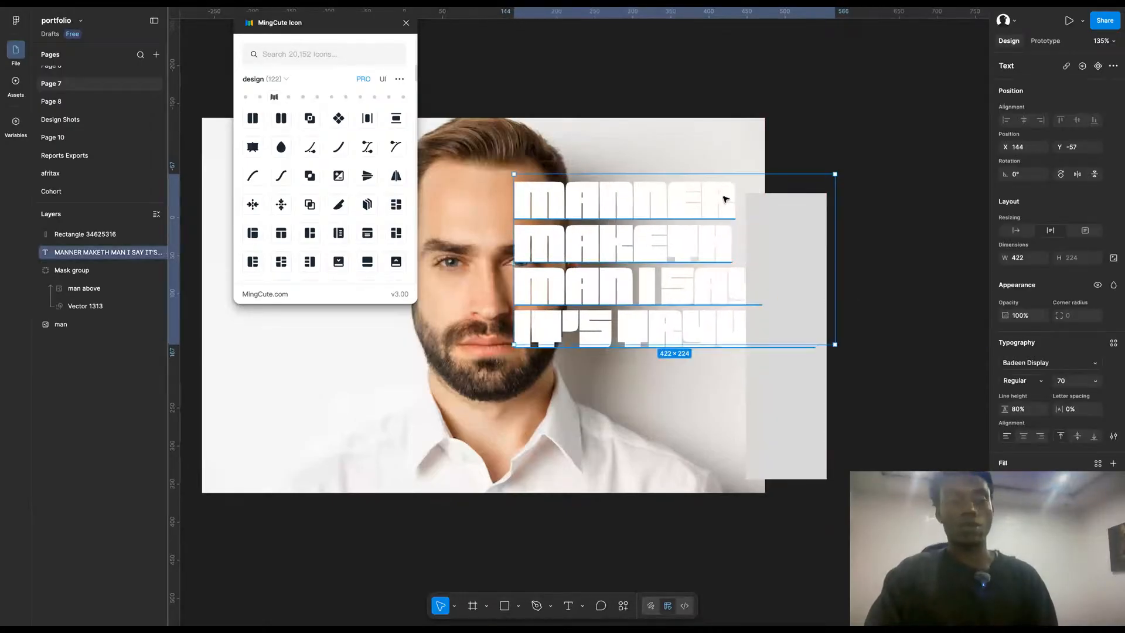
key(ctrl+bracketleft)
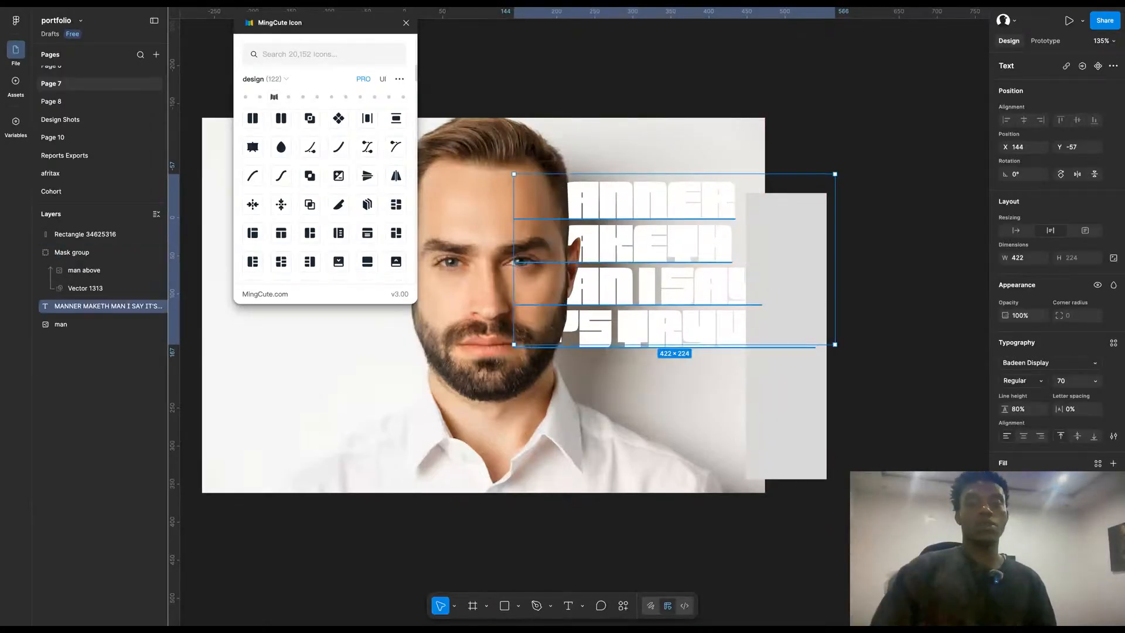
click(790, 417)
key(Delete)
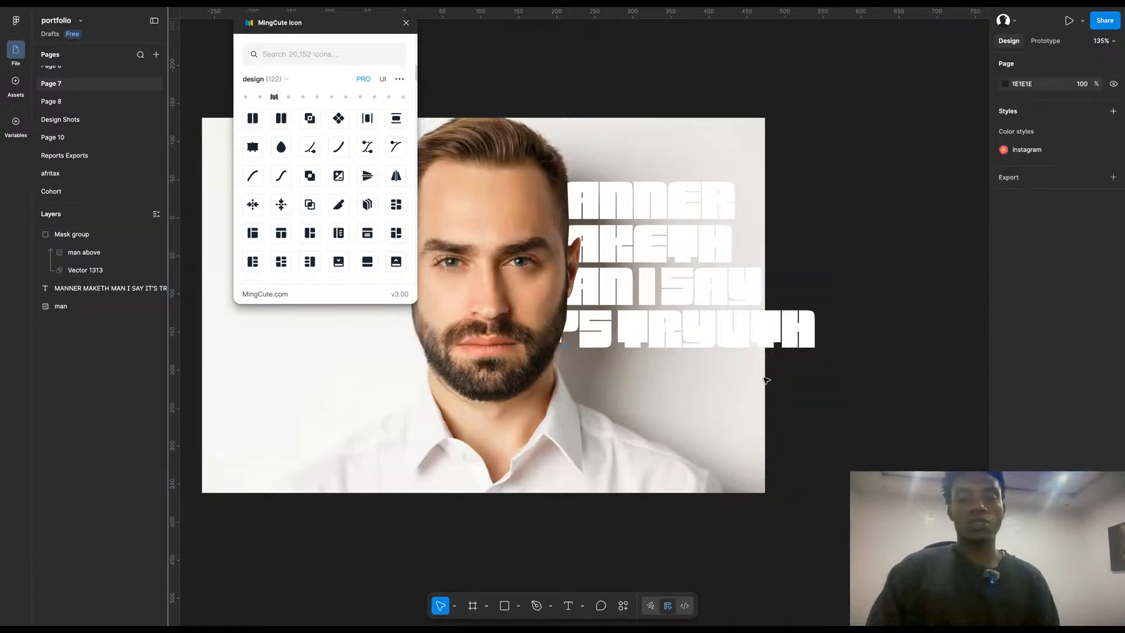
Step: Scale the headline text down proportionally to about 263 wide and replace its wording with "yes"
mouse_move(698, 323)
mouse_down()
mouse_move(668, 297)
mouse_move(687, 330)
mouse_move(651, 323)
mouse_move(717, 325)
mouse_up()
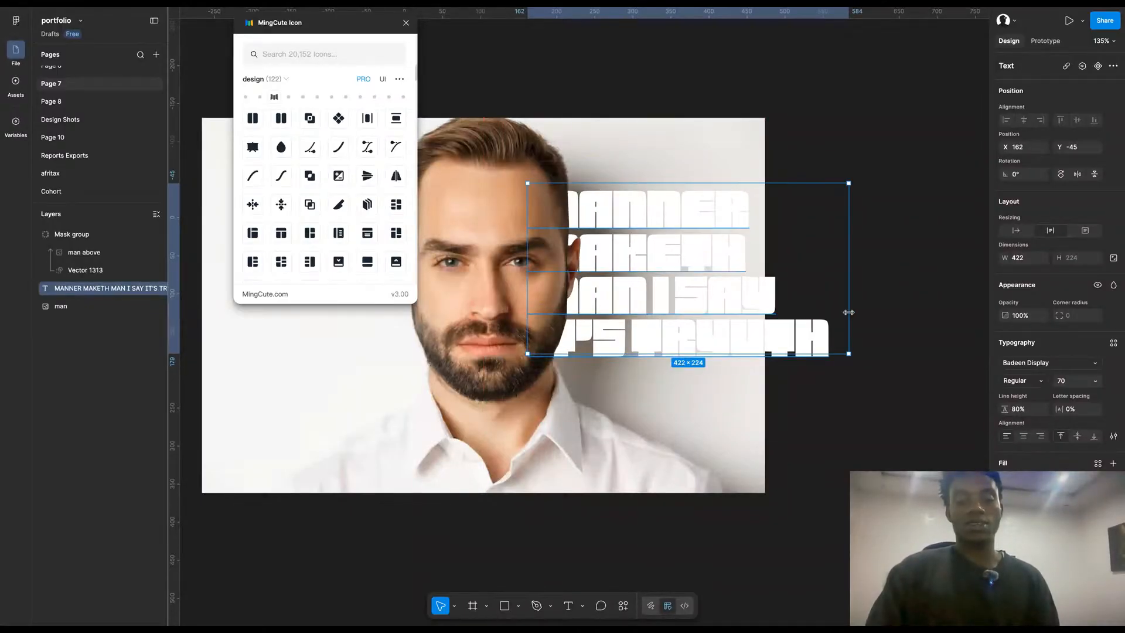
key(k)
drag(847, 306, 727, 301)
key(Return)
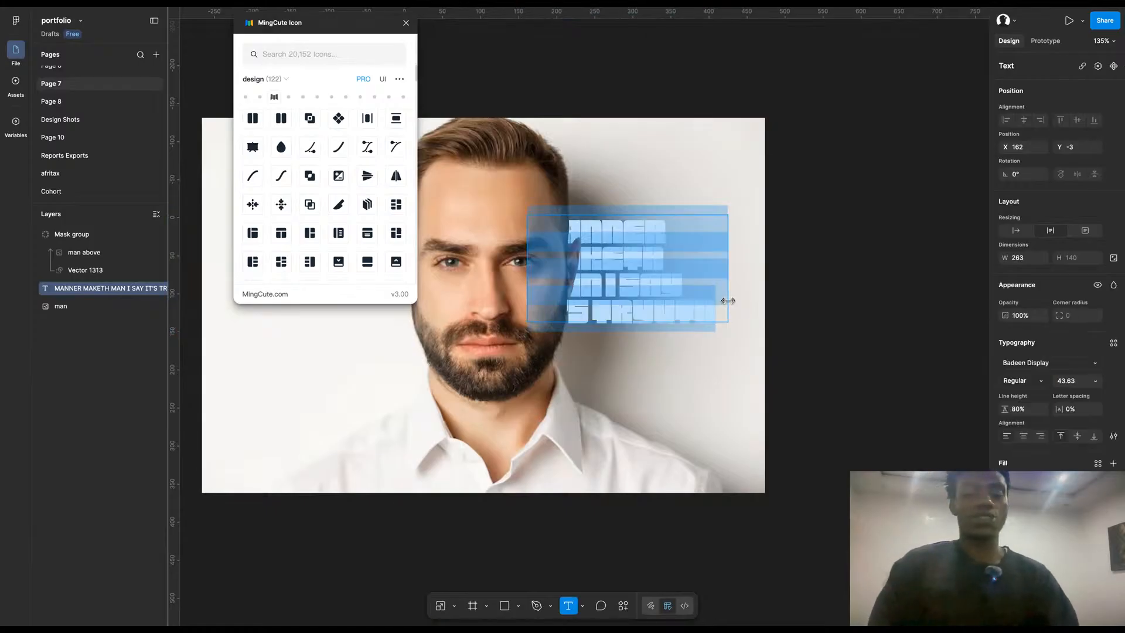
text(yes)
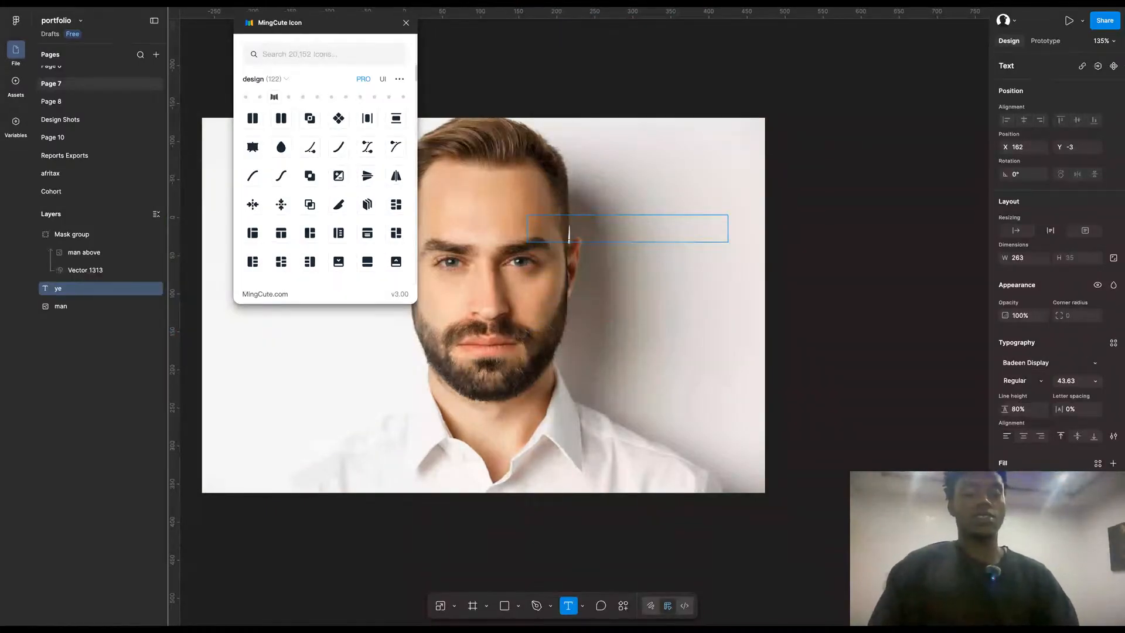
key(Escape)
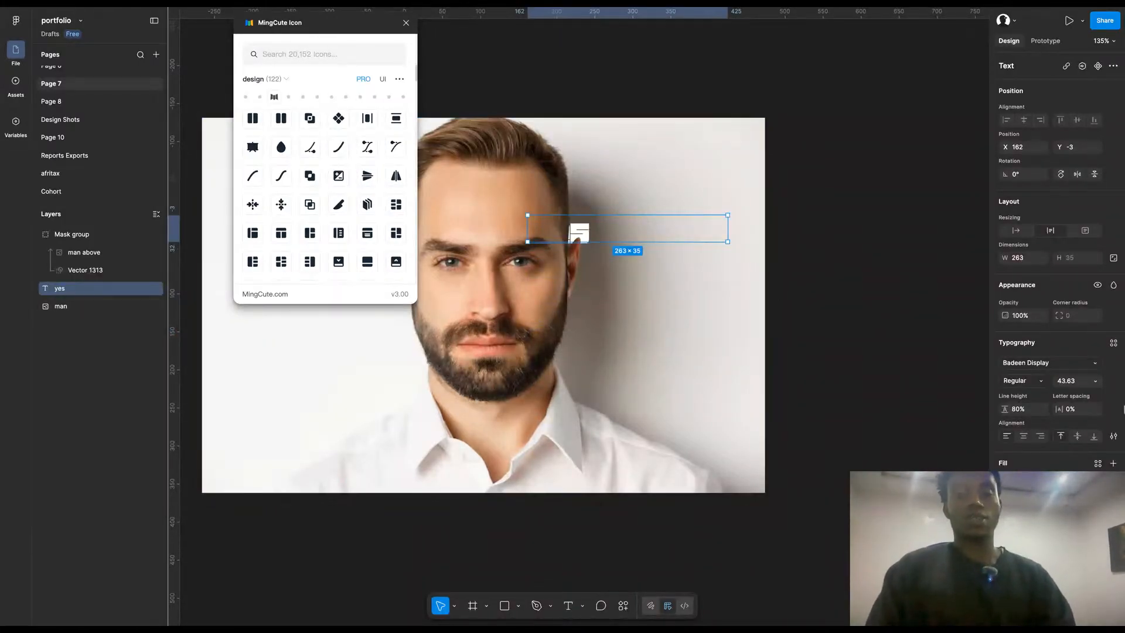
Step: Change the "yes" text's font to Roboto Condensed and scale the text by 4x
click(1023, 363)
text(robo)
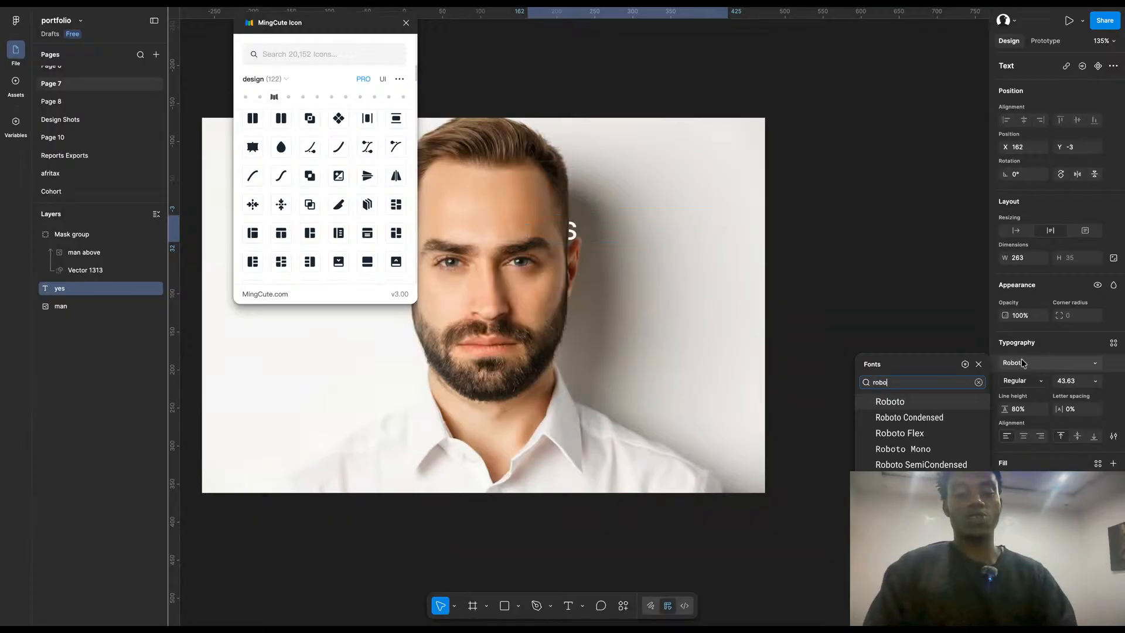
click(930, 424)
text(k)
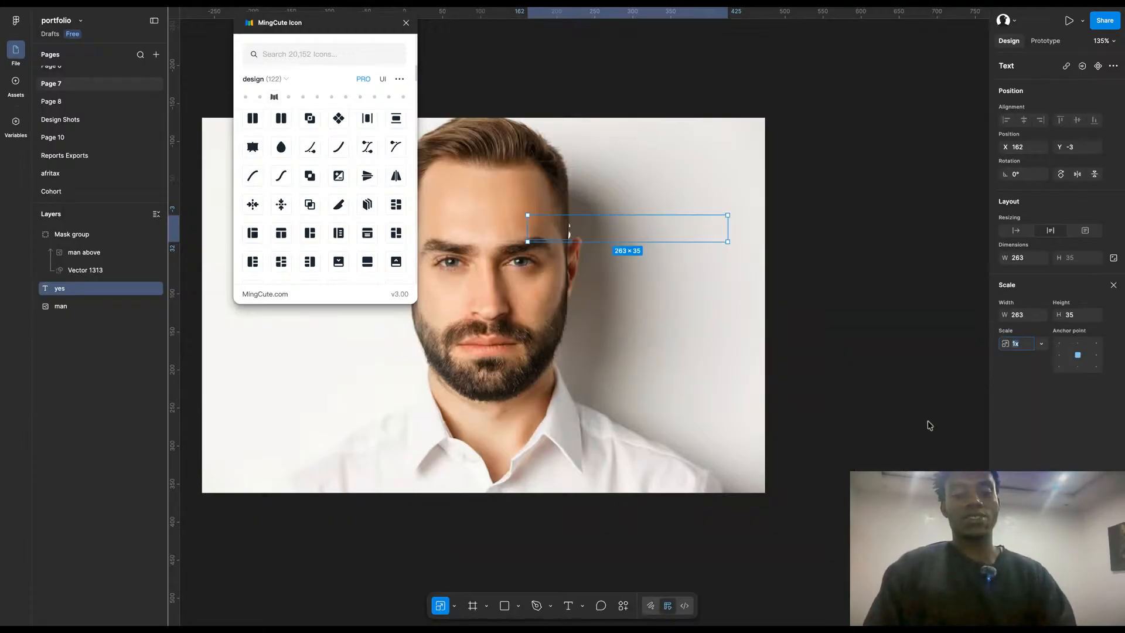
text(4)
key(Return)
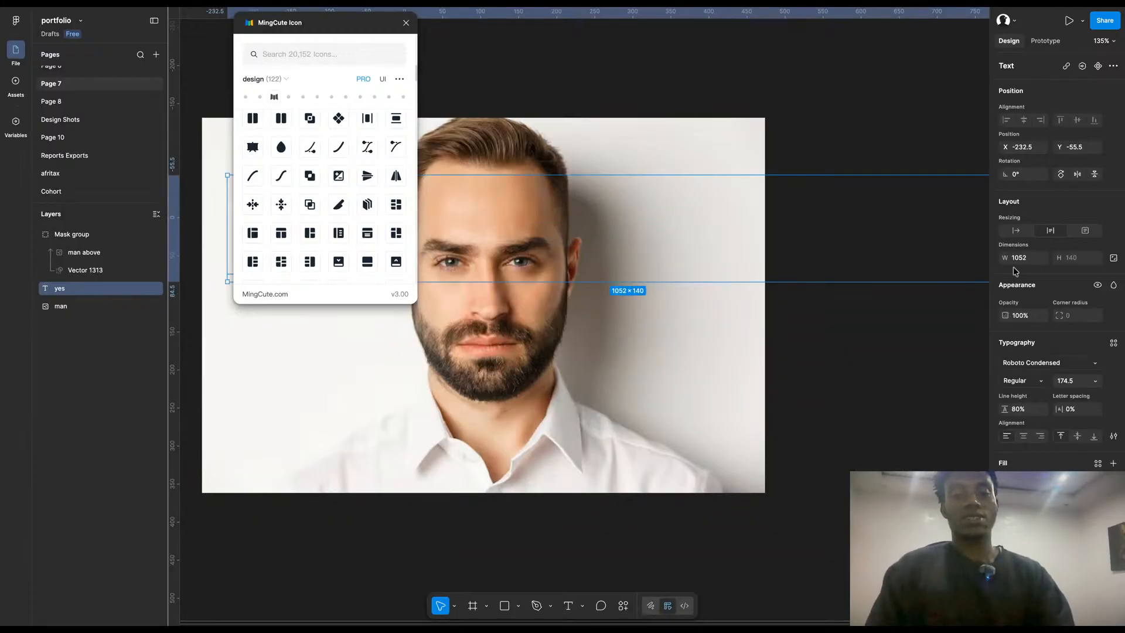
drag(521, 249, 595, 252)
key(ctrl+z)
key(ctrl+z)
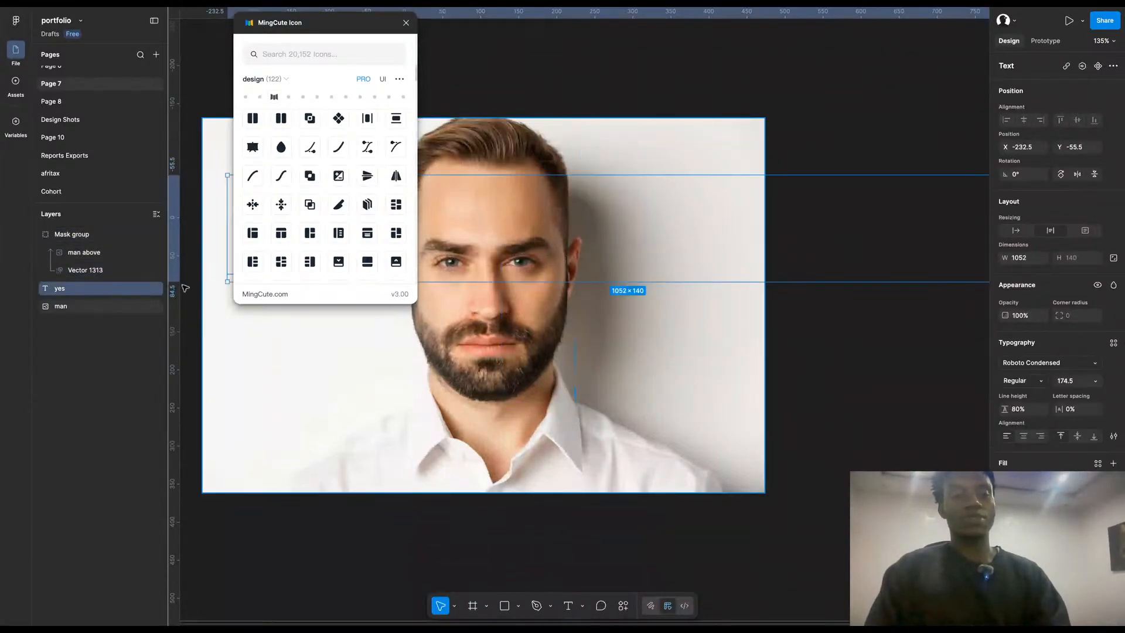
Step: Set the "yes" text box to auto width and move it beside the ear, at about X 203, Y -24
scroll(838, 320, down, 3)
scroll(838, 319, down, 5)
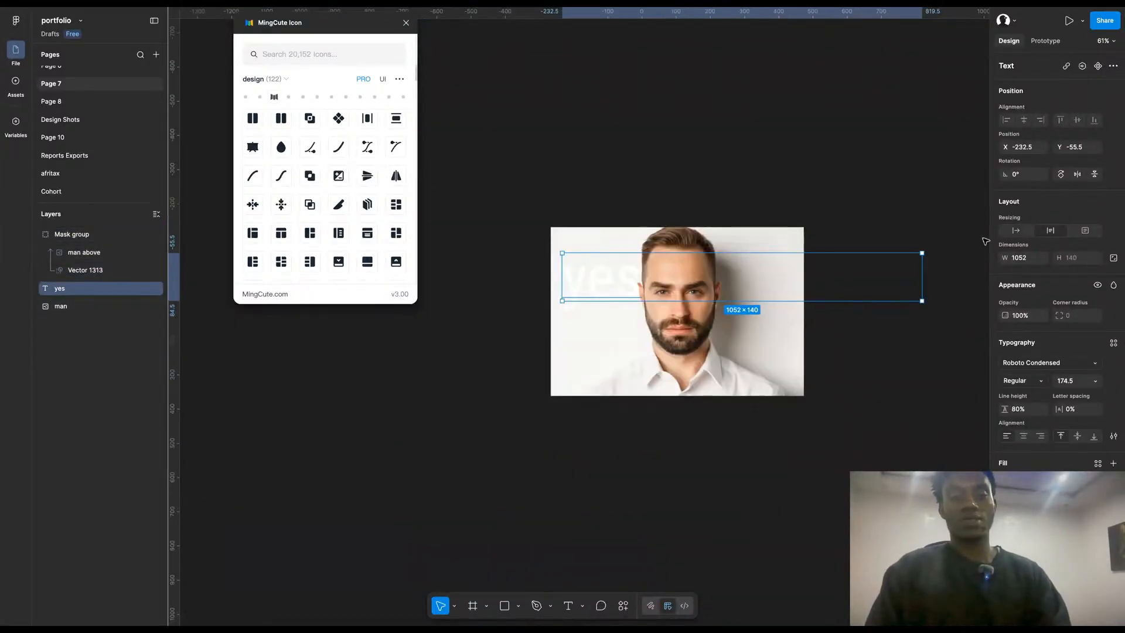
key(ctrl+shift+z)
drag(587, 290, 739, 299)
scroll(739, 298, up, 3)
Step: Retype the text beside the head in capitals as "YES"
double_click(741, 300)
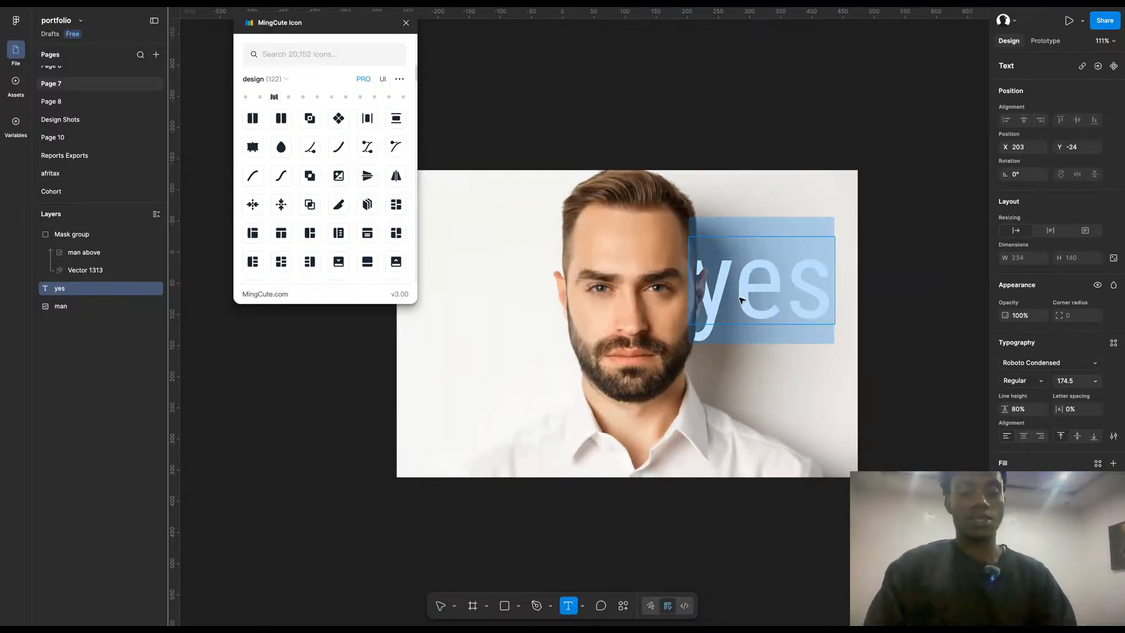
key(BackSpace)
text(YES)
key(Escape)
Step: Try letter spacings of 10% and -40% on the YES text
click(1084, 409)
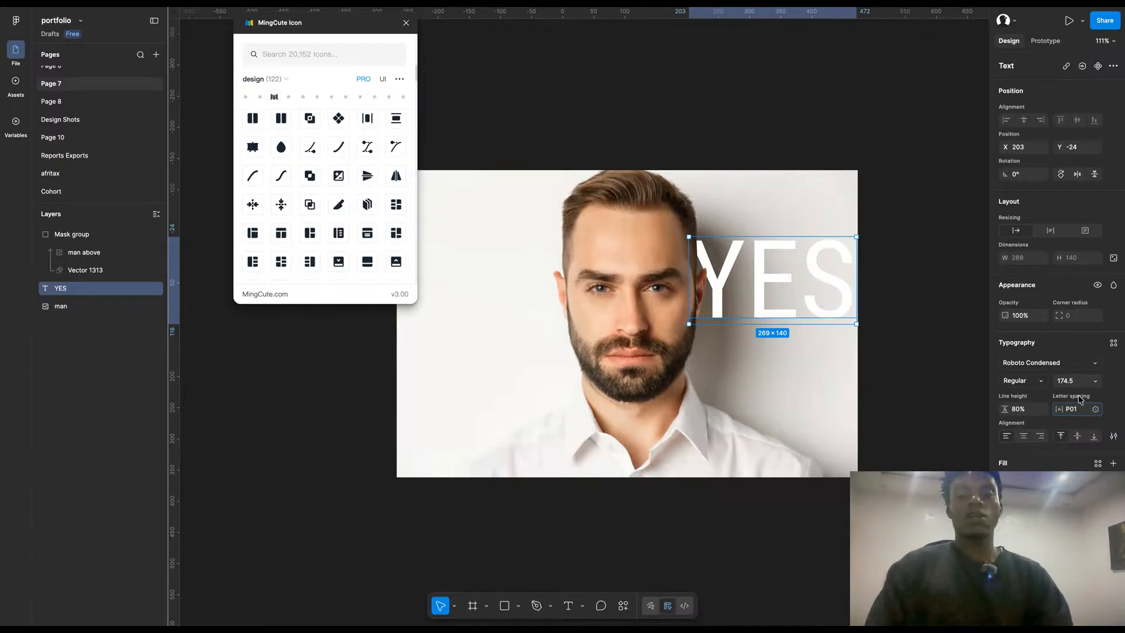
key(Return)
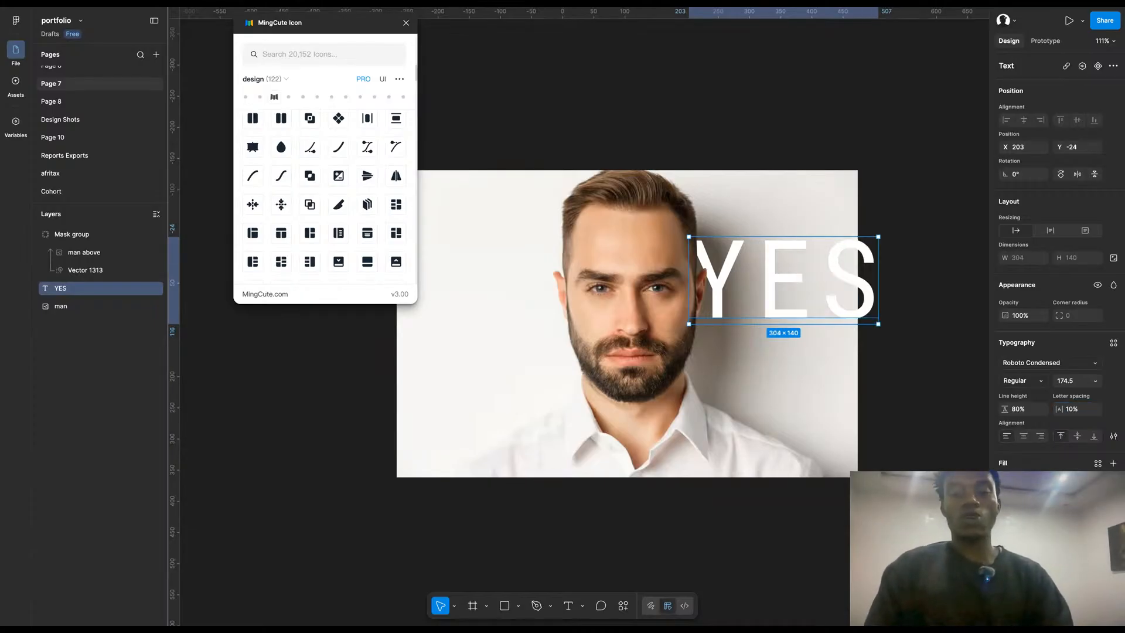
click(1077, 413)
text(-40)
key(Return)
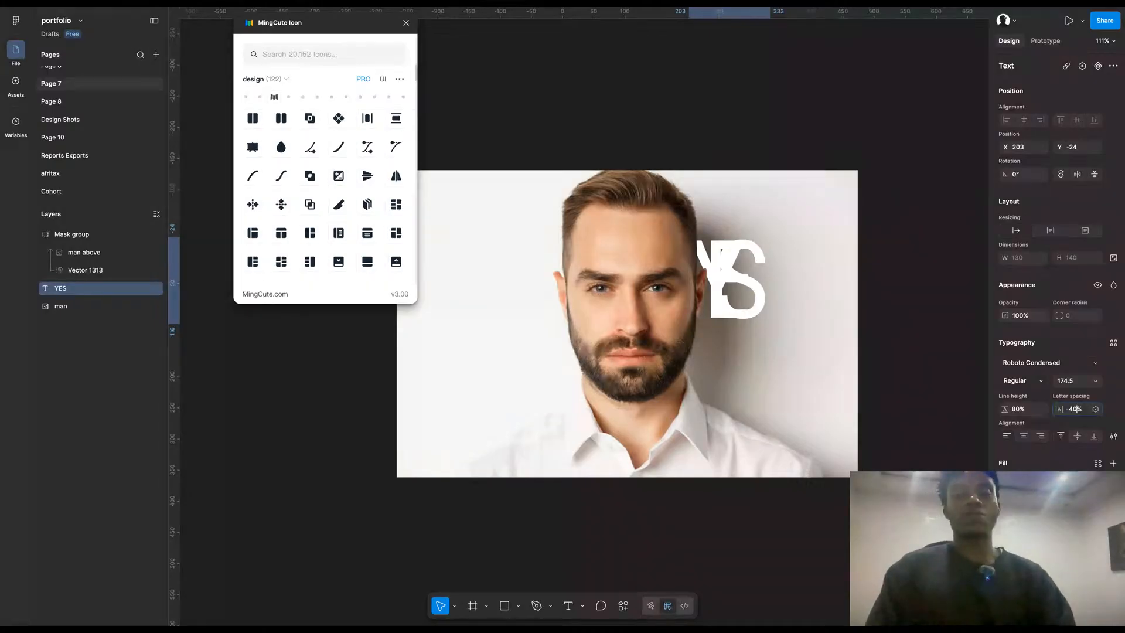
Step: Set the YES text's letter spacing to -10% and its font weight to SemiBold
text(-10)
key(Return)
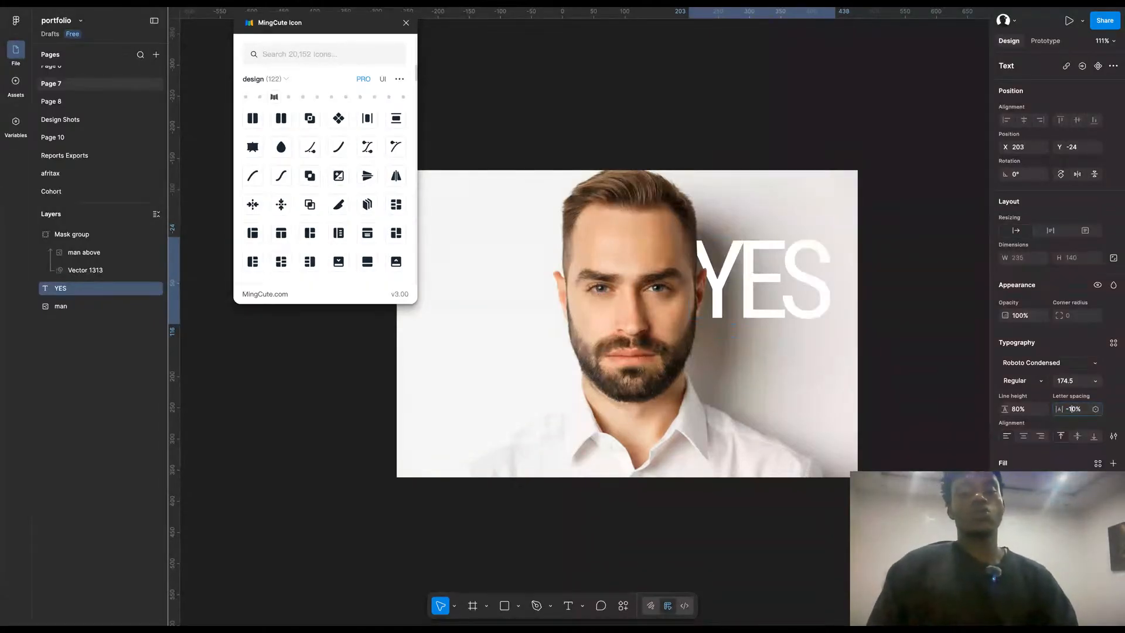
click(1019, 380)
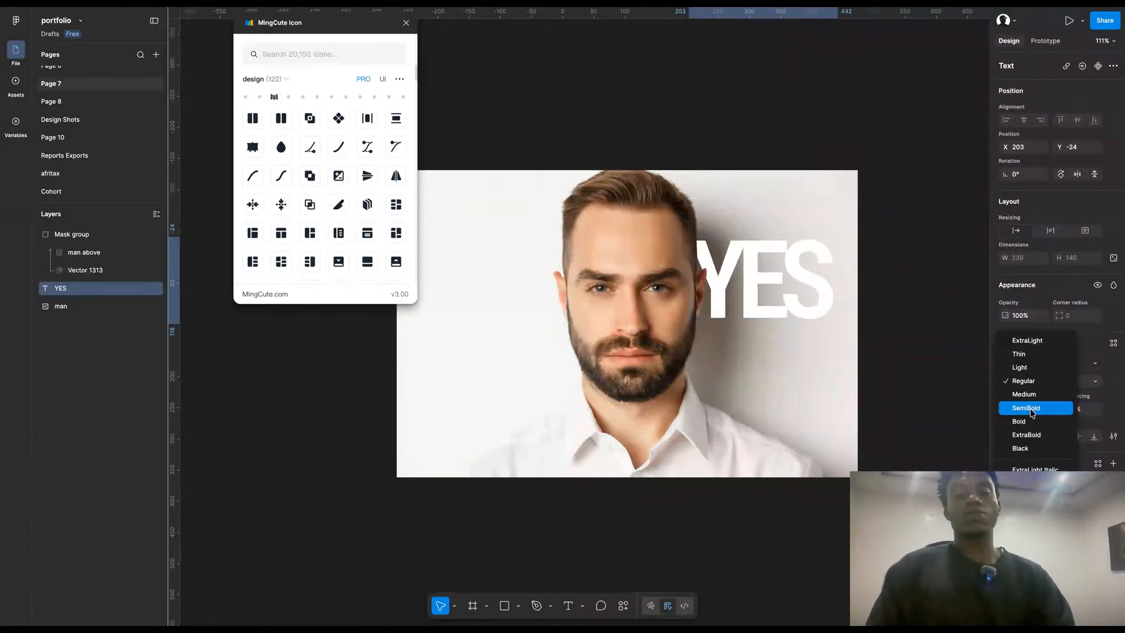
click(1031, 410)
key(k)
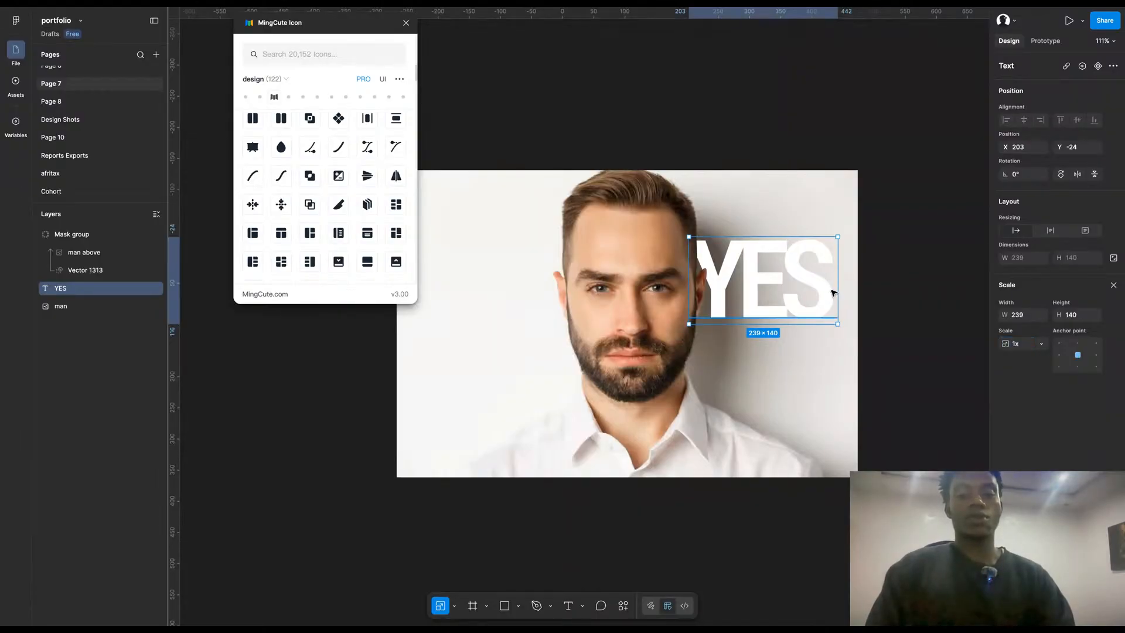
click(851, 360)
Step: Add "SIR" as a second line and move the text partly behind the head, to about X 168, Y -71
key(t)
click(825, 282)
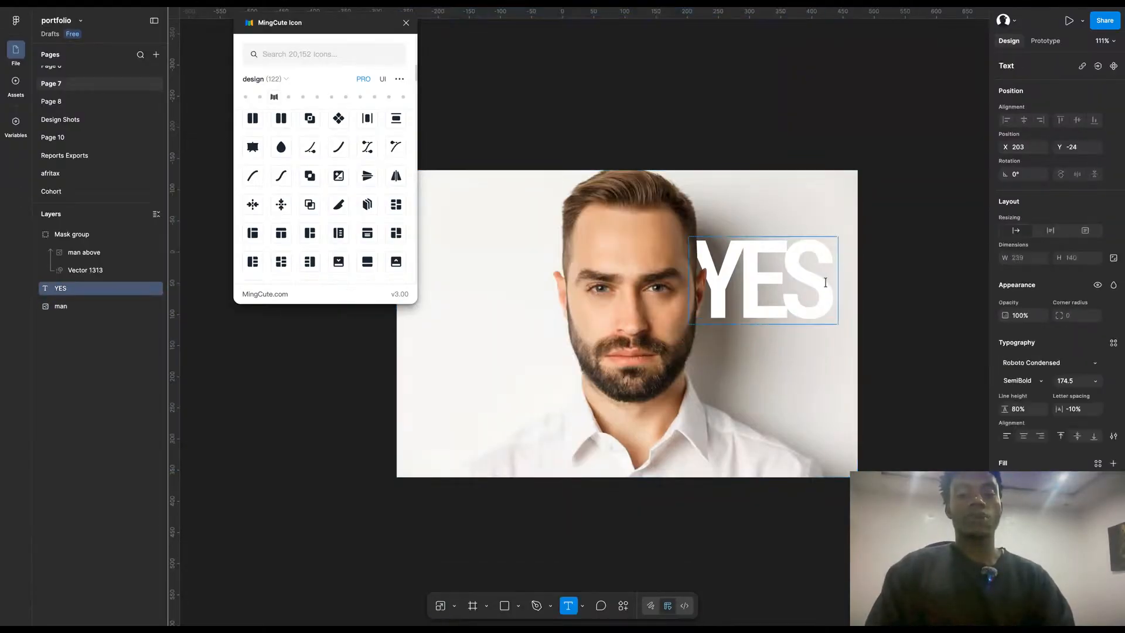
key(Return)
text(SIR)
key(Escape)
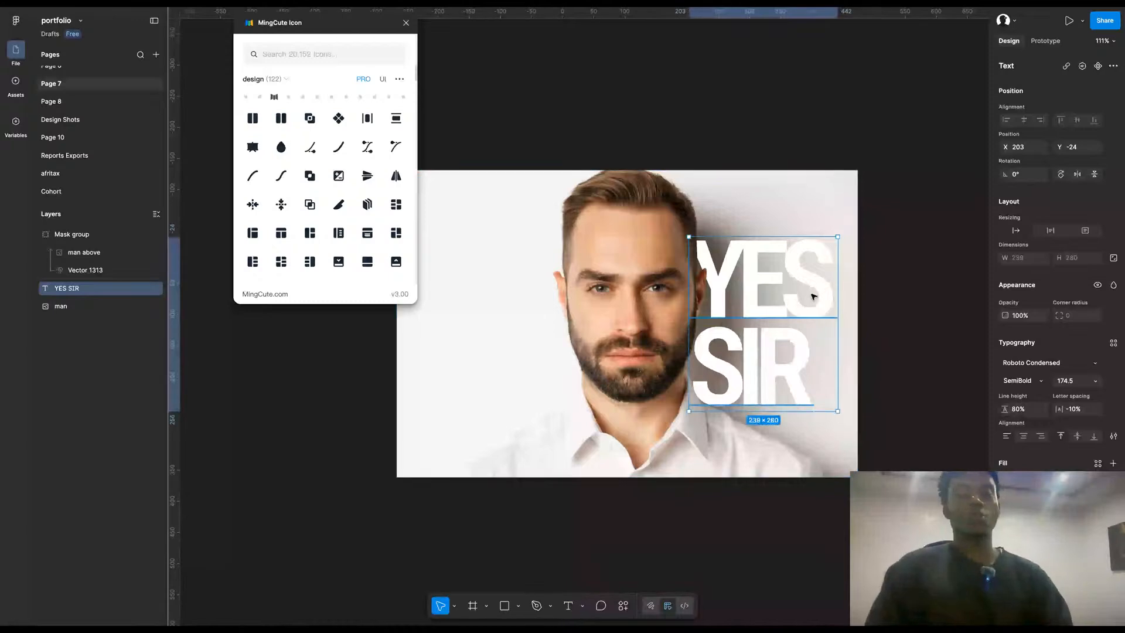
drag(791, 297, 777, 271)
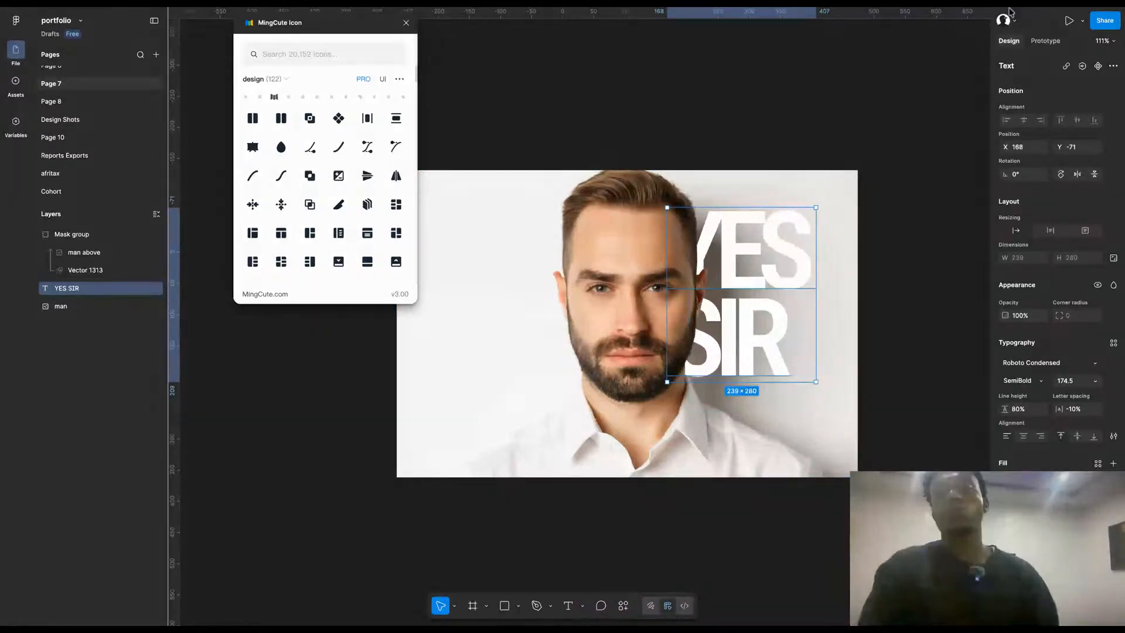
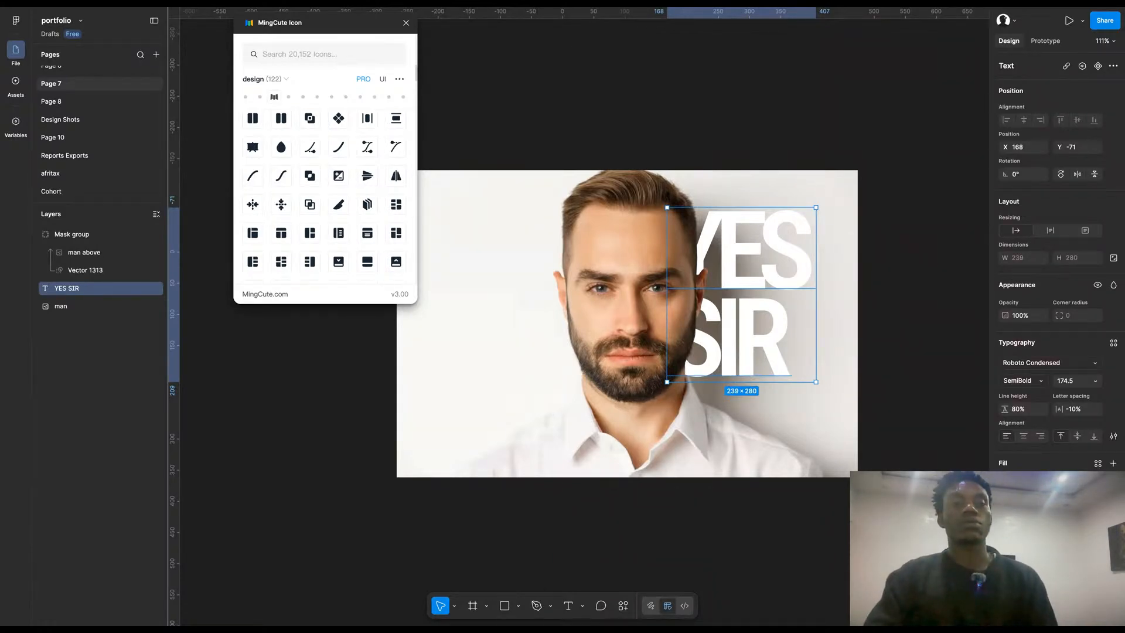
click(872, 447)
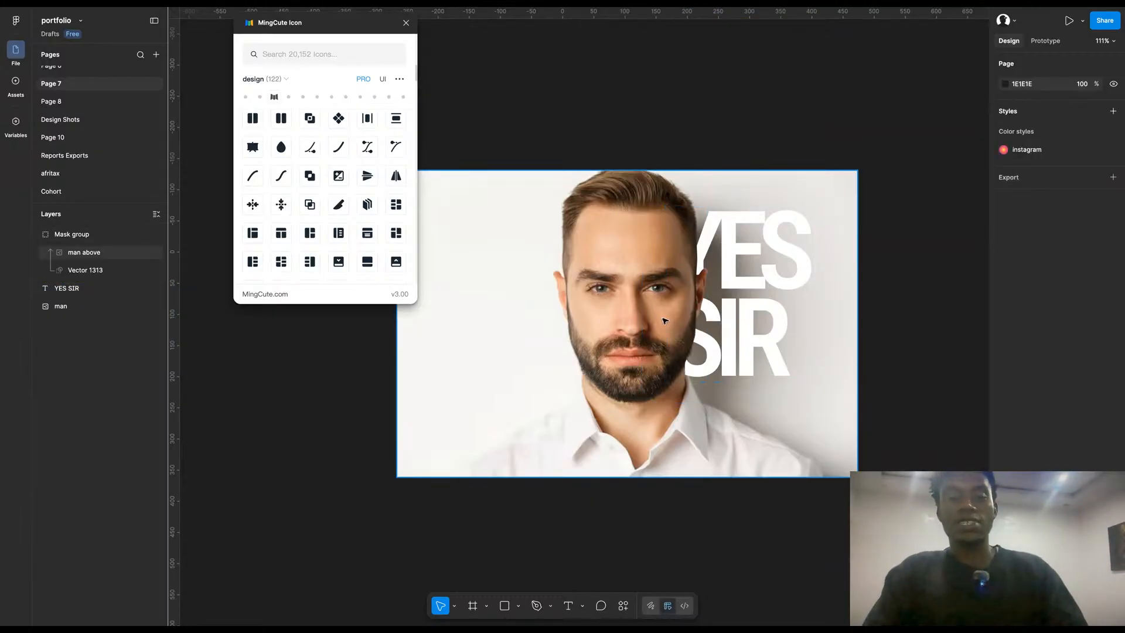
click(755, 466)
drag(801, 468, 832, 498)
key(ctrl+z)
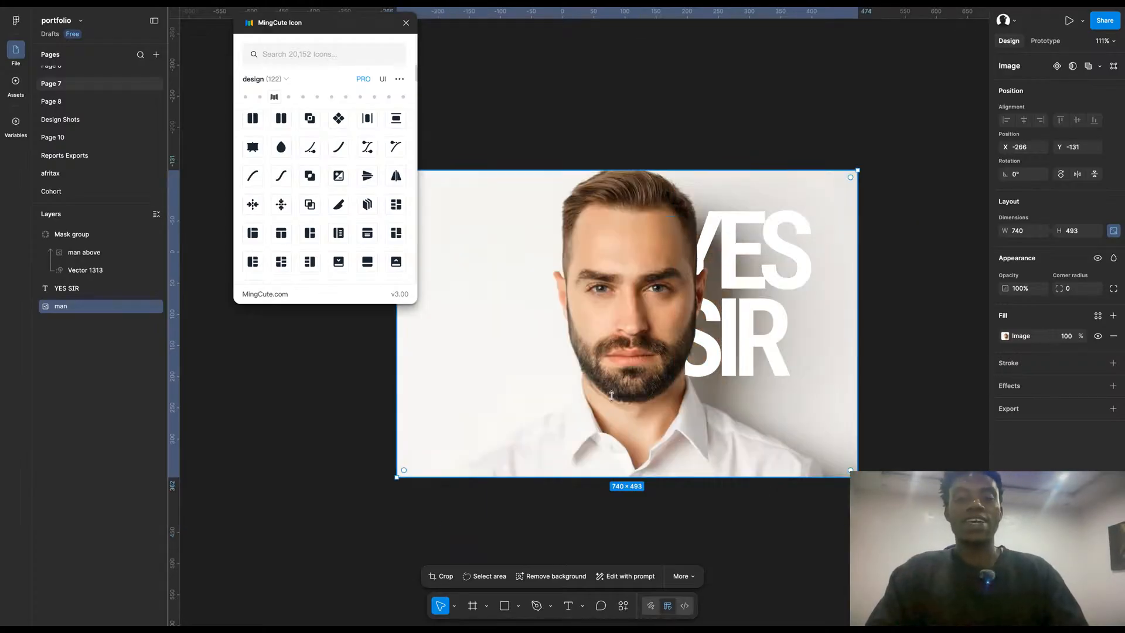
Step: Move the base man image away from the composition and shift the man above image inside its mask to about X -218, Y -178
click(680, 299)
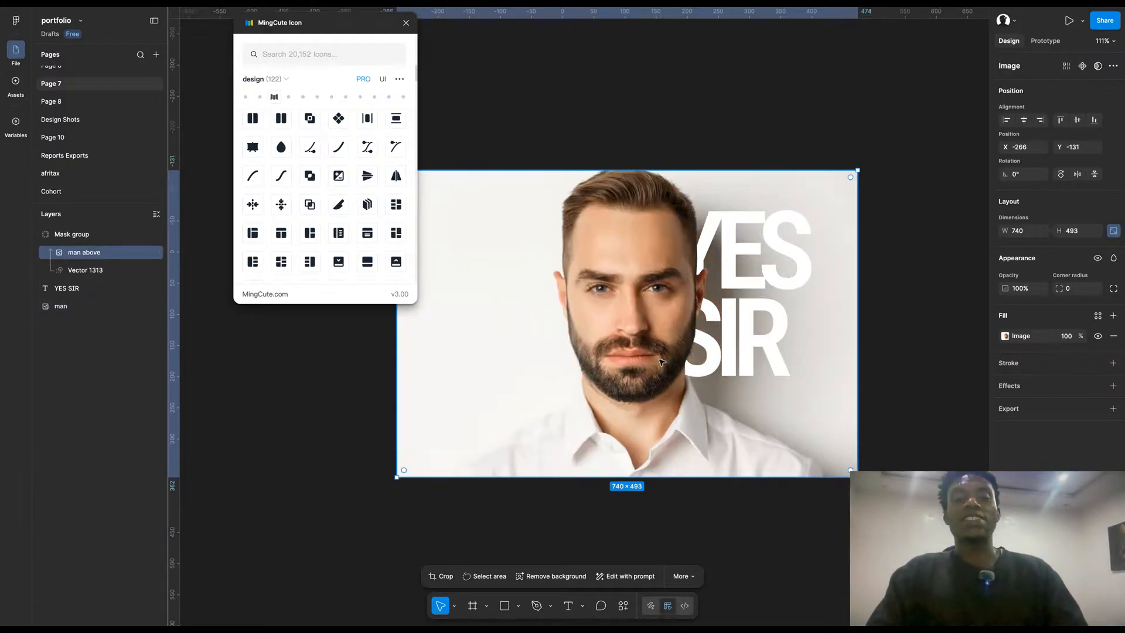
click(106, 271)
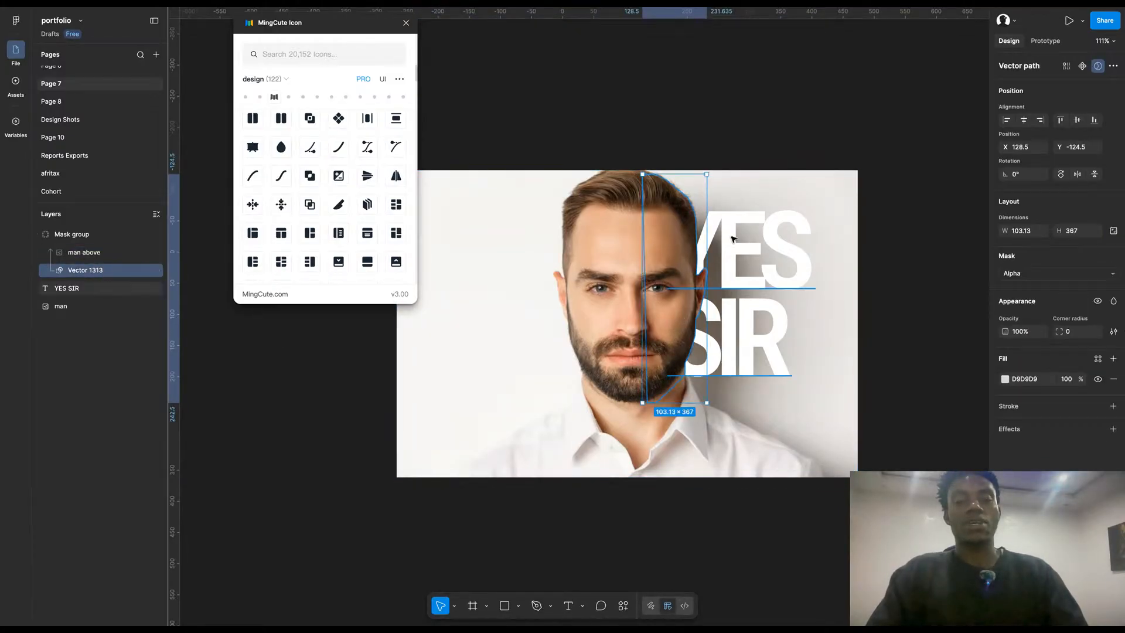
scroll(730, 235, down, 5)
click(640, 295)
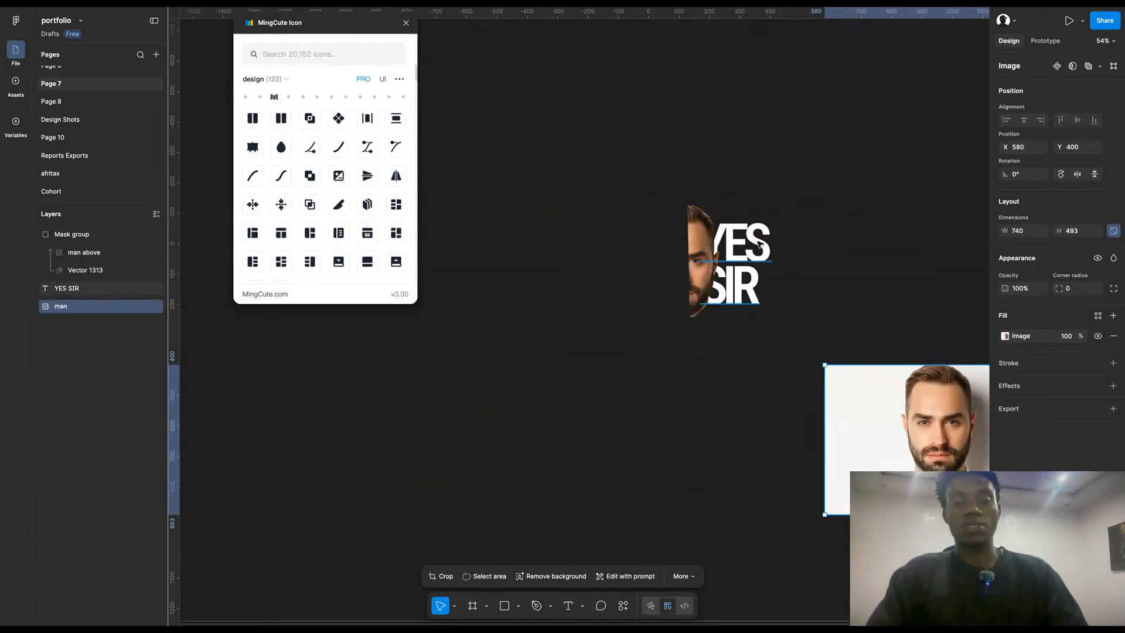
mouse_move(708, 255)
mouse_down()
mouse_move(692, 252)
mouse_move(716, 269)
mouse_move(718, 242)
mouse_up()
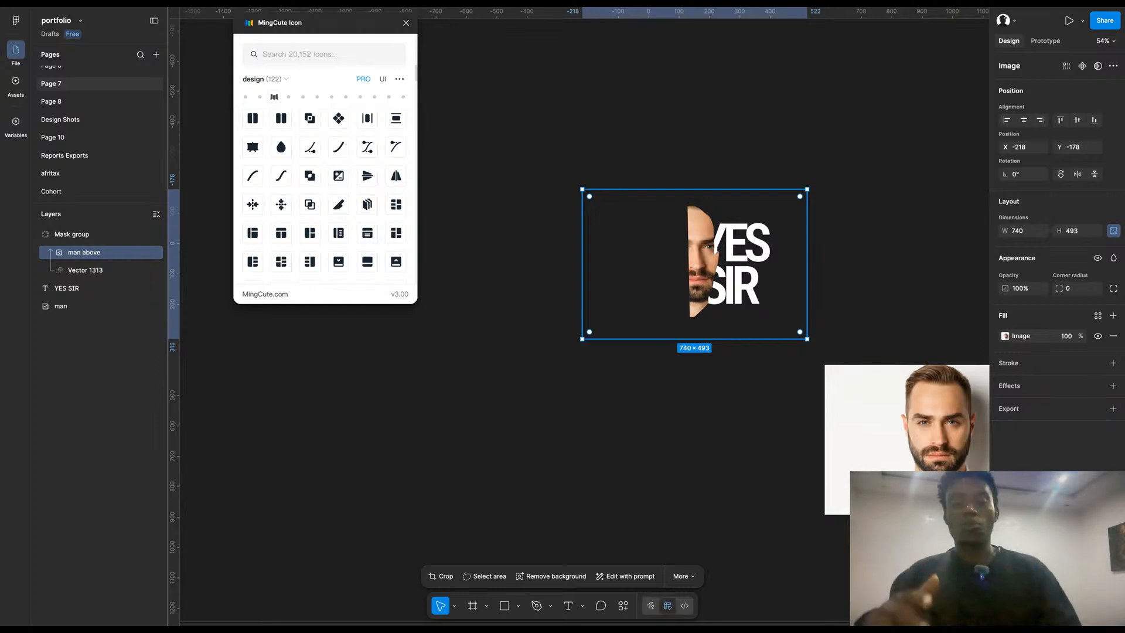
Step: Undo the moves of the base portrait and the masked portrait
key(ctrl+z)
key(ctrl+z)
key(ctrl+z)
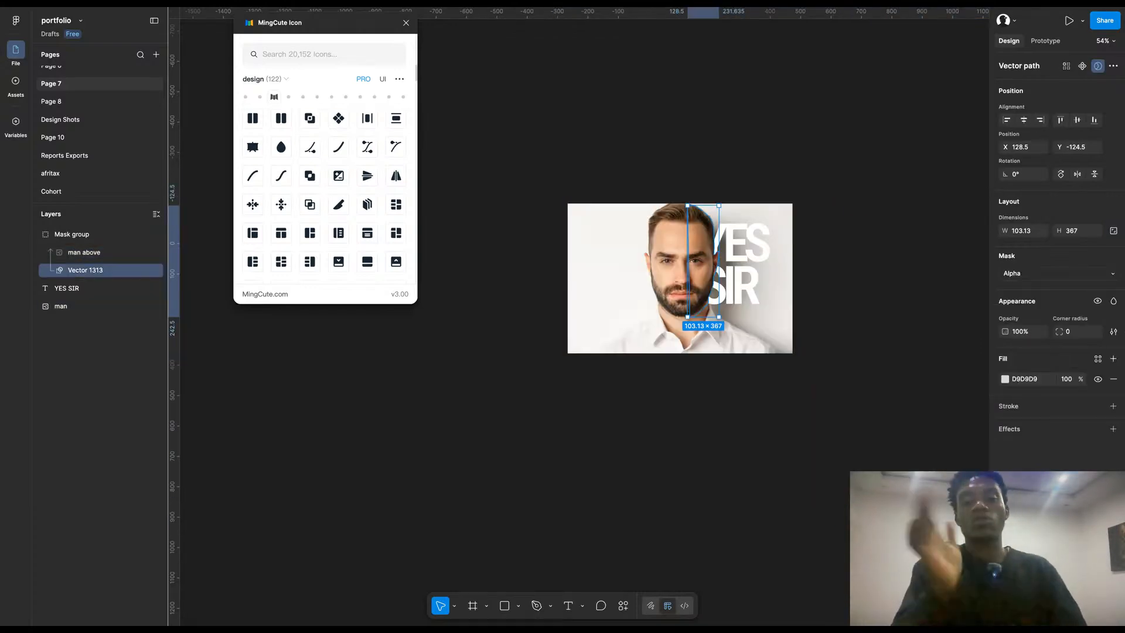
key(ctrl+z)
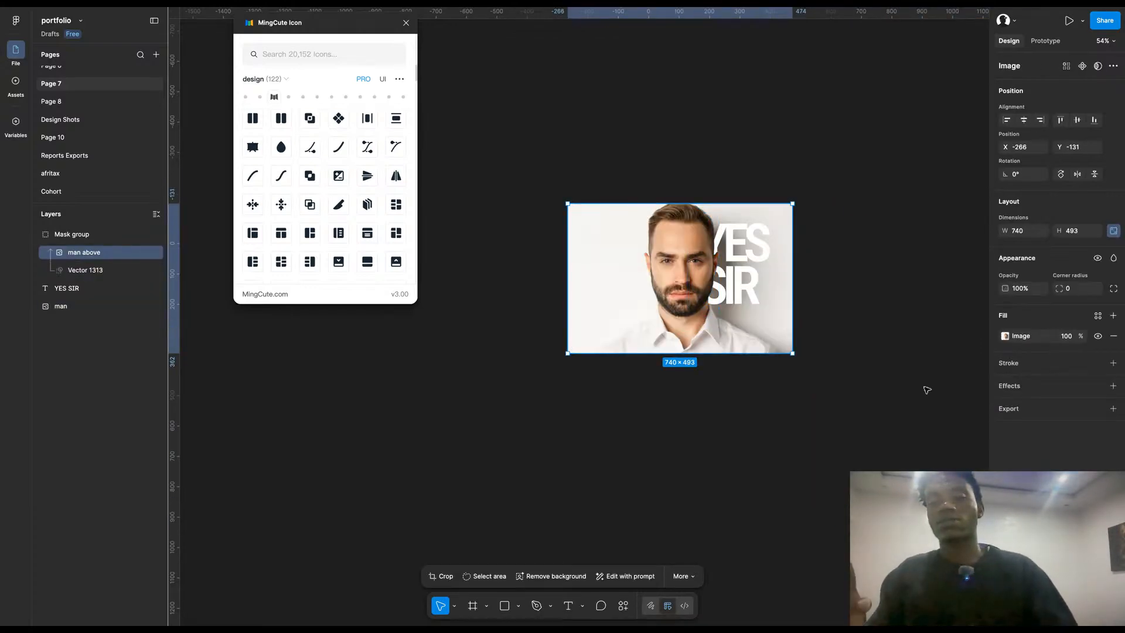
Step: Try the YES SIR text at about X 203, Y -24, then restore the displaced base and masked portraits
click(799, 376)
click(774, 317)
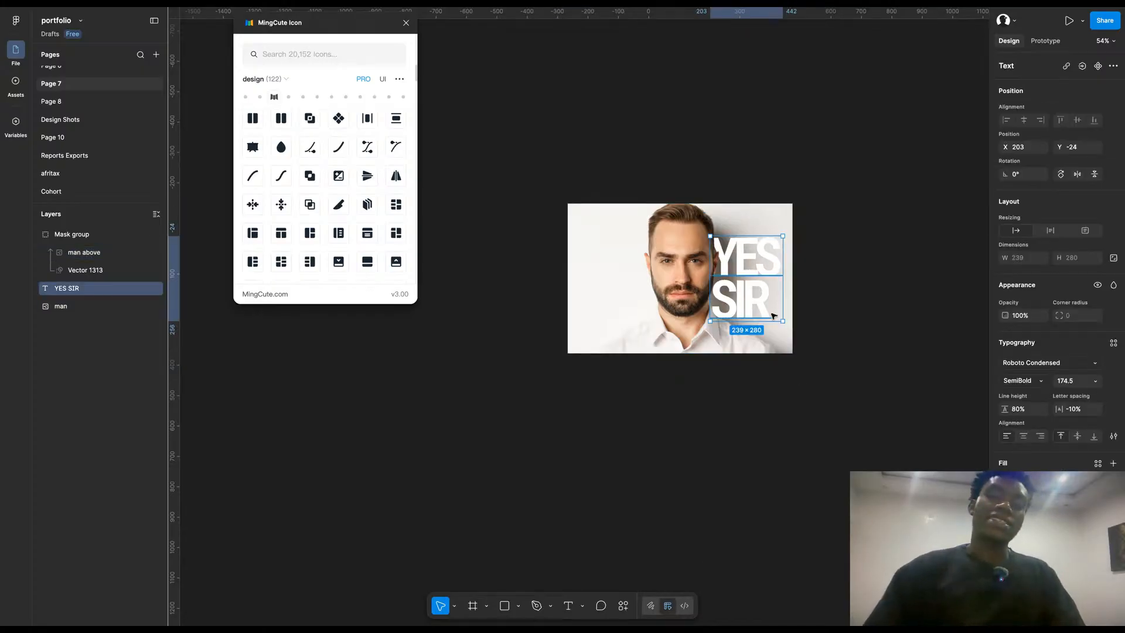
key(ctrl+shift+z)
key(ctrl+shift+z)
key(ctrl+shift+z)
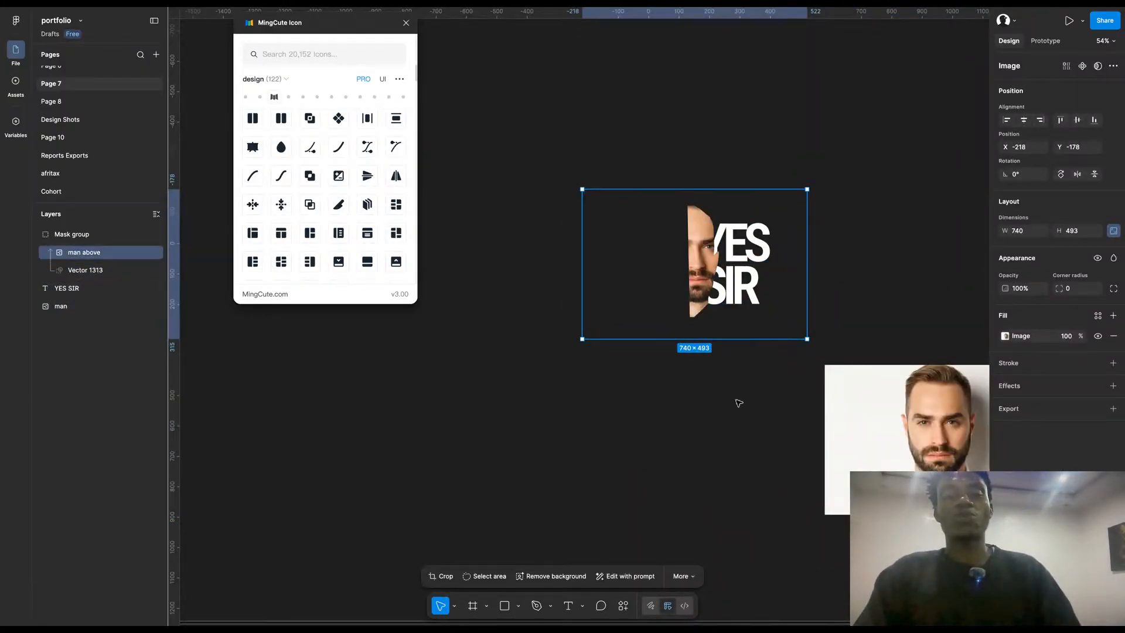
Step: Move the mask group to about X 216, Y -125 and the base man image to about X -51, Y -205
key(Escape)
click(711, 295)
drag(703, 274, 730, 274)
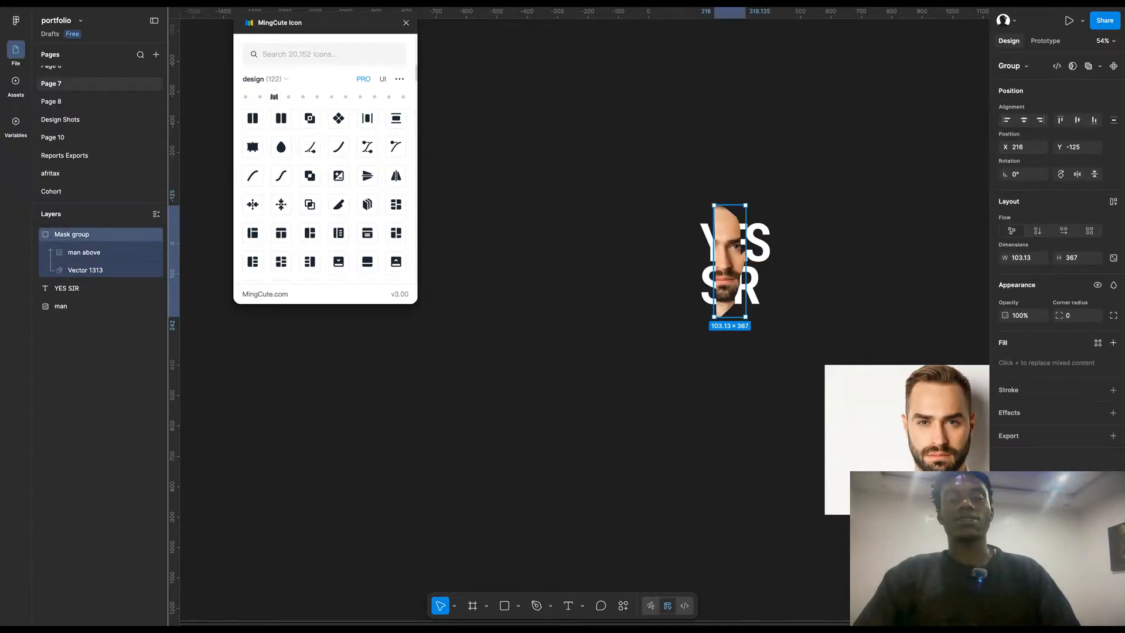
click(907, 414)
drag(907, 414, 722, 235)
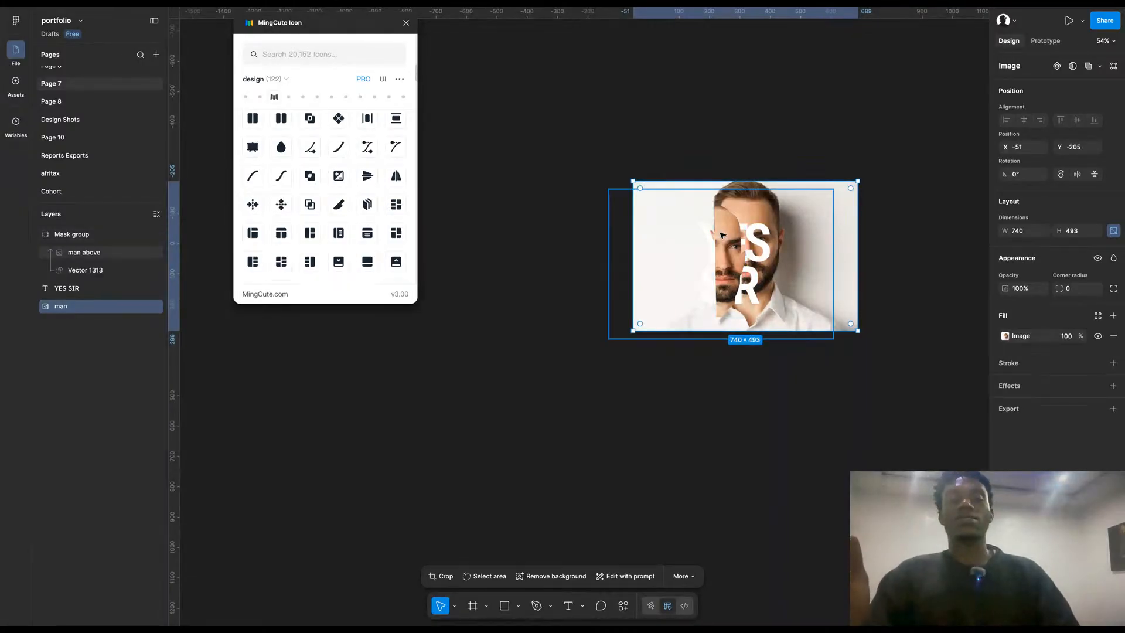
Step: Undo all the moves of the mask group and both man images to restore the original composition
key(ctrl+z)
key(ctrl+z)
key(ctrl+z)
key(ctrl+z)
key(ctrl+z)
key(ctrl+z)
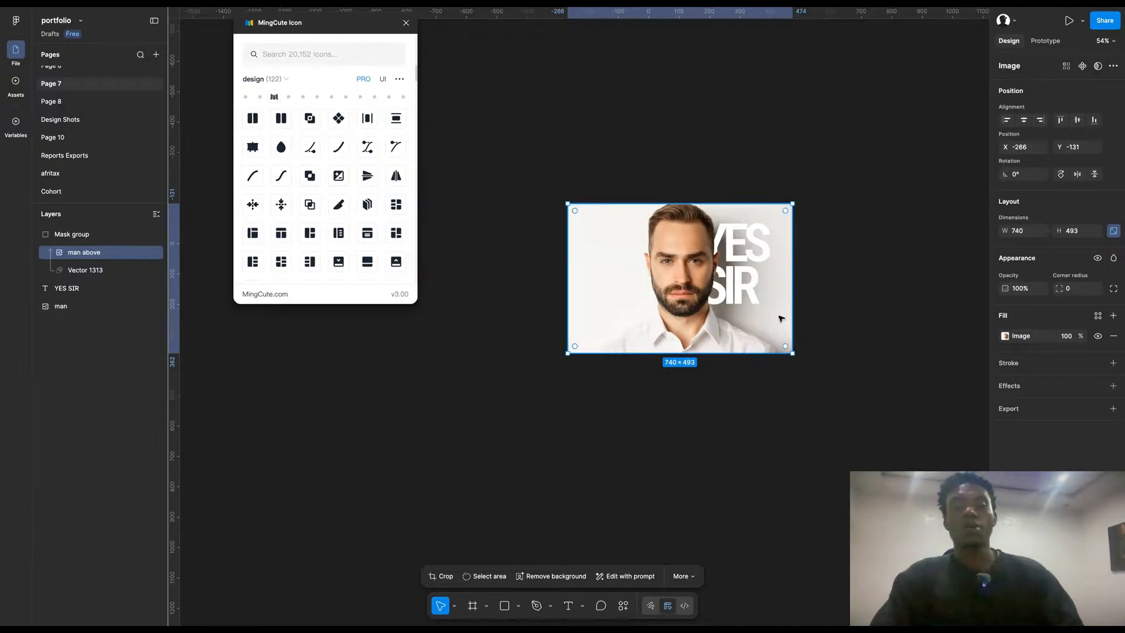
Step: Set the blend mode of the YES SIR text to Multiply
scroll(752, 276, up, 5)
scroll(760, 302, up, 2)
scroll(739, 294, down, 3)
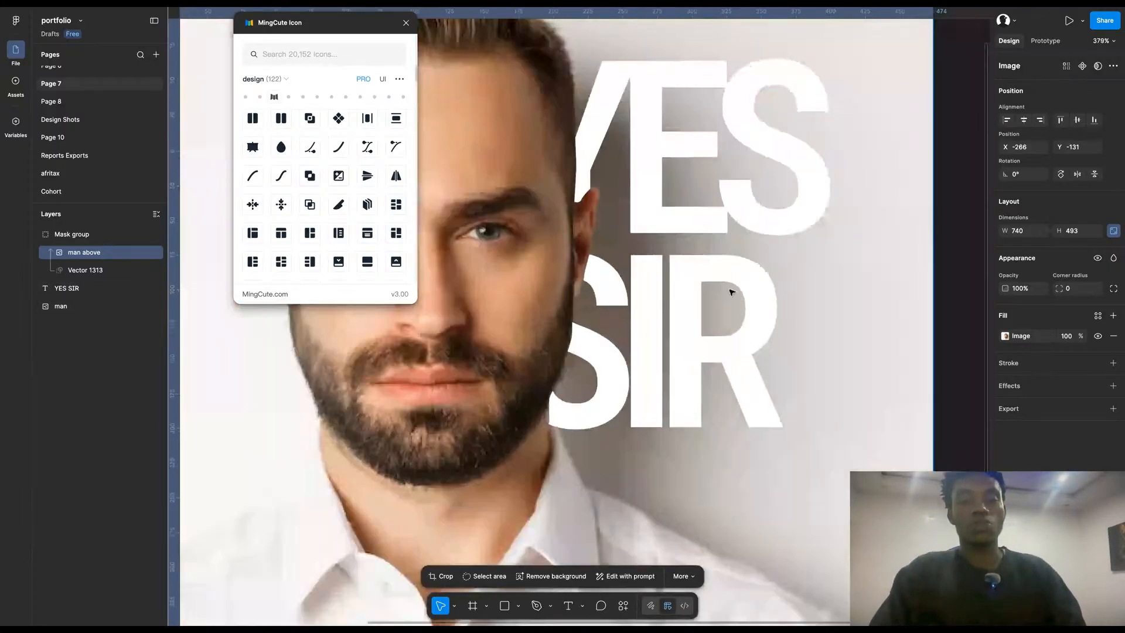
click(768, 230)
click(1113, 285)
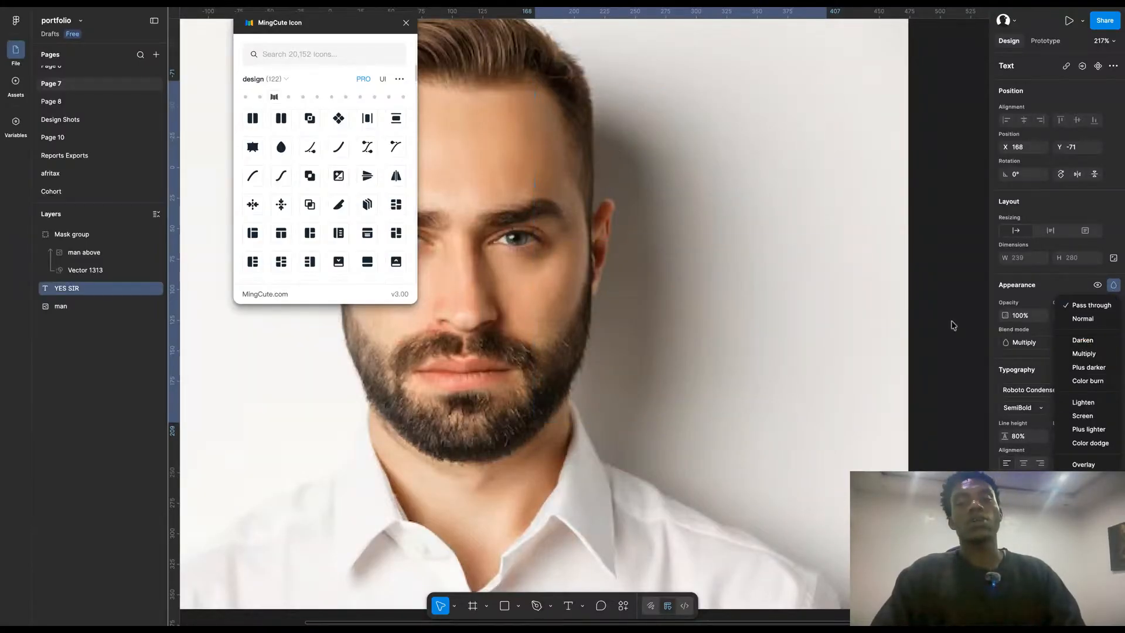
click(1088, 356)
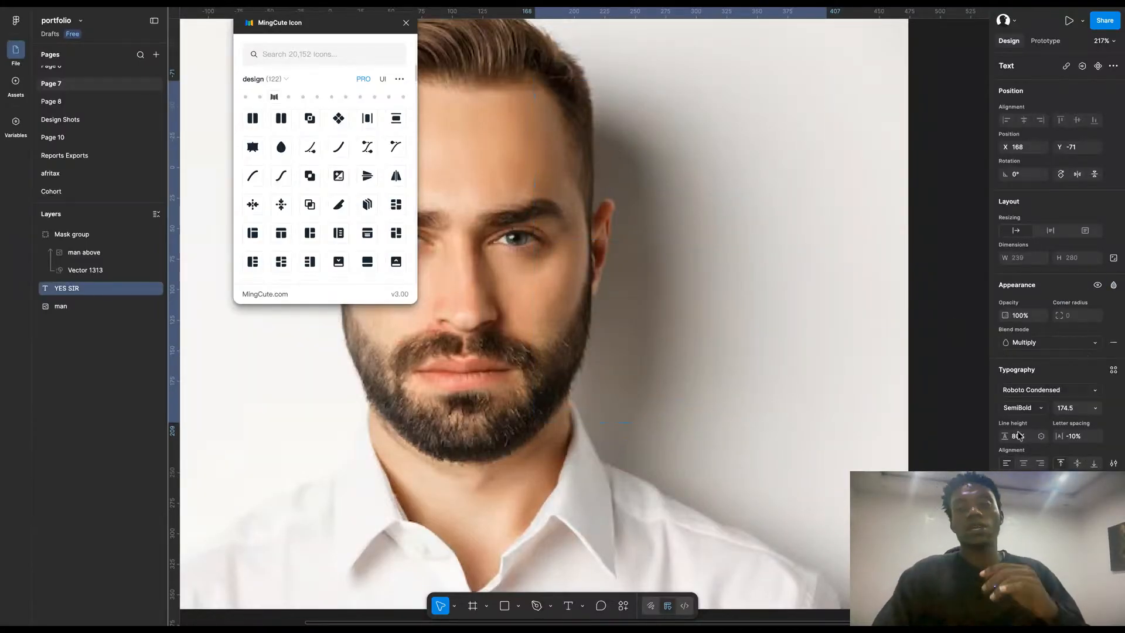
Step: Change the YES SIR text's fill from white to a light grey and view the whole composition
click(1006, 509)
drag(931, 478, 864, 430)
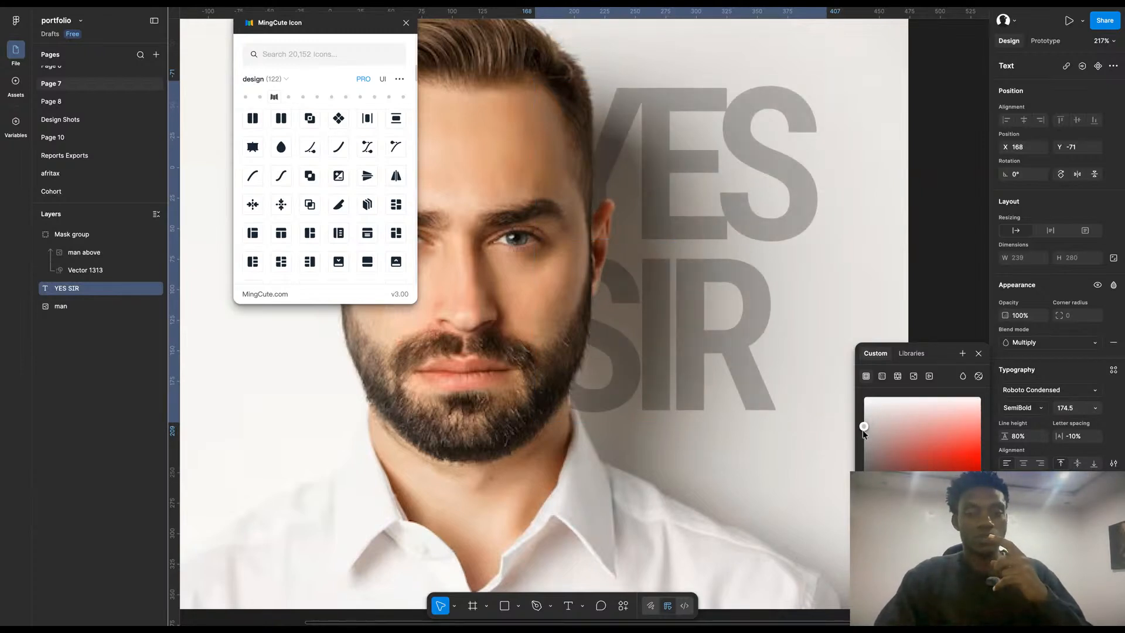
click(949, 241)
scroll(949, 240, down, 5)
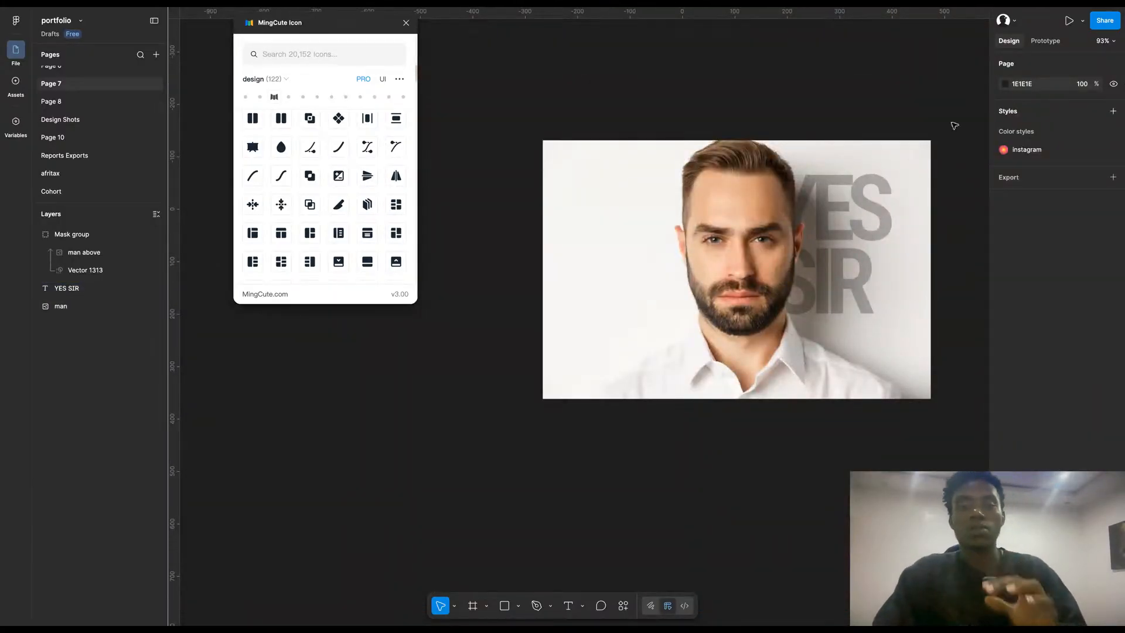
scroll(882, 246, up, 2)
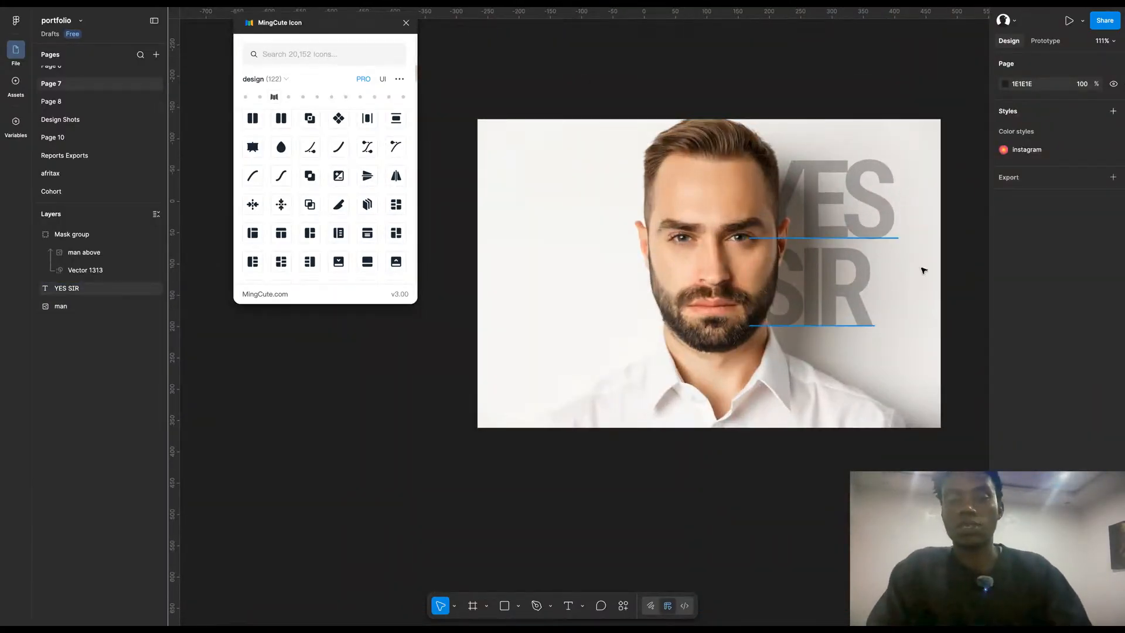
Step: Try a saturated blue and then an orange fill on the YES SIR text
click(885, 270)
click(1006, 509)
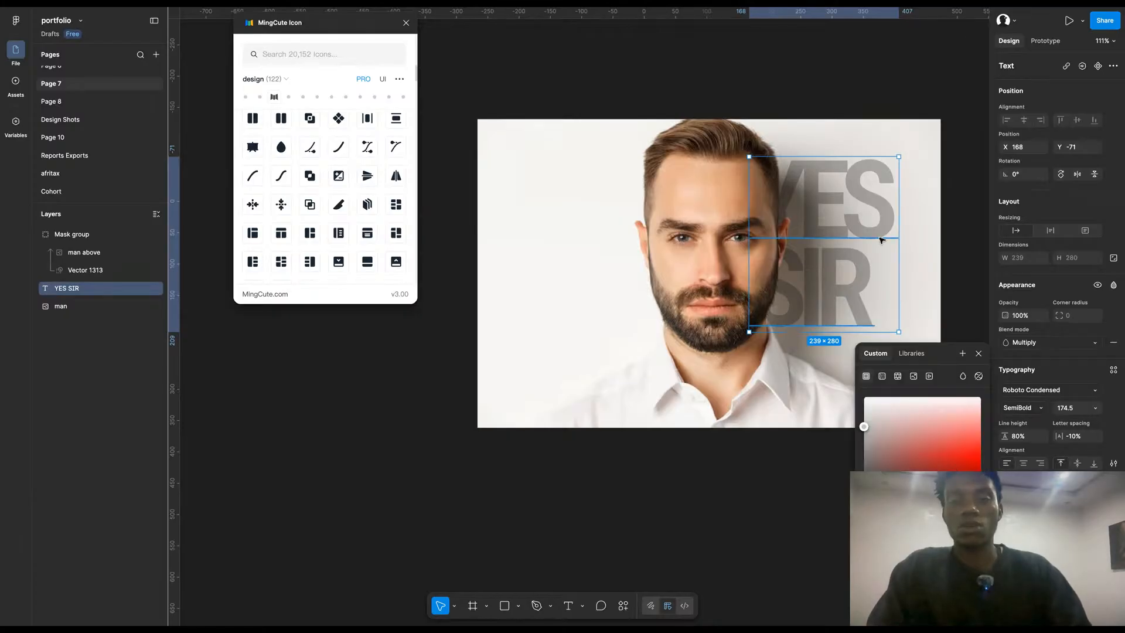
scroll(879, 241, right, 2)
scroll(812, 243, up, 4)
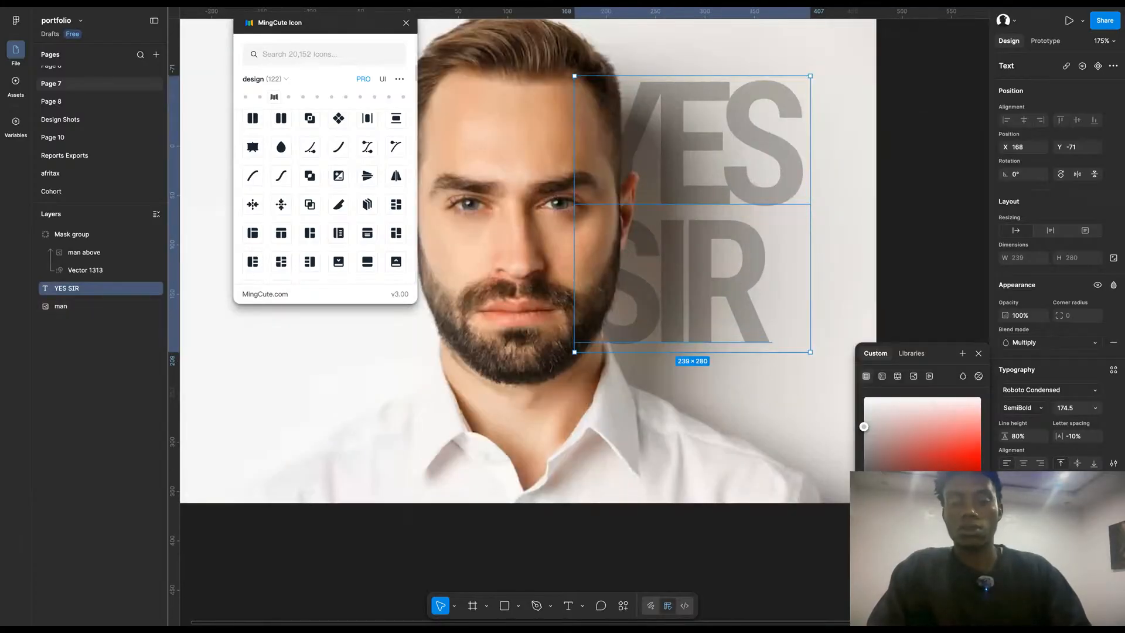
click(942, 526)
drag(972, 462, 978, 456)
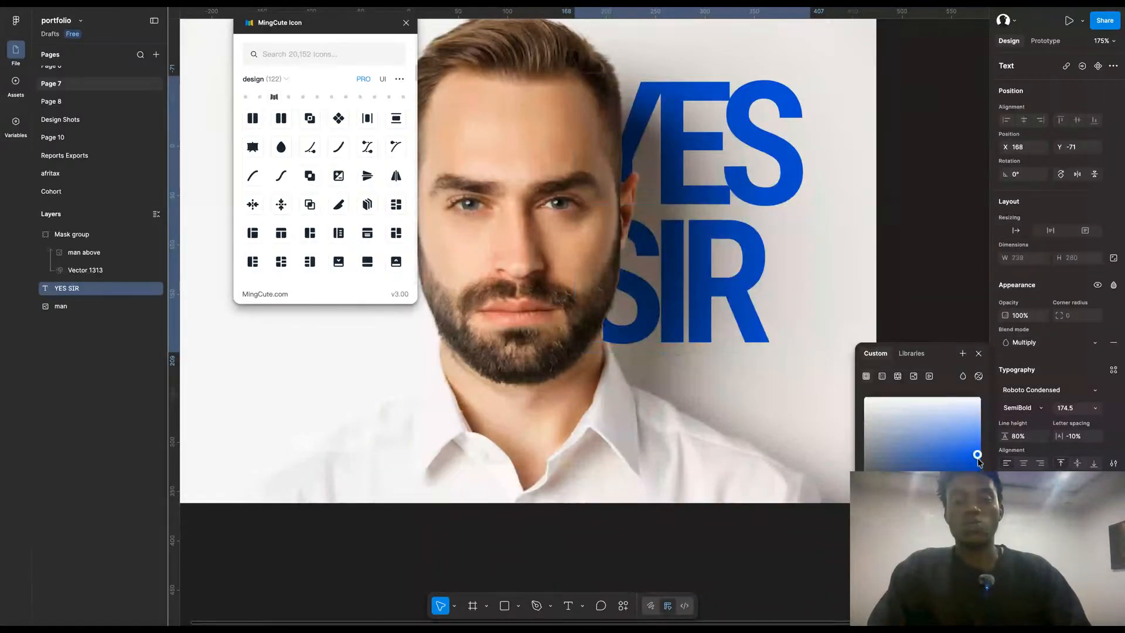
click(894, 526)
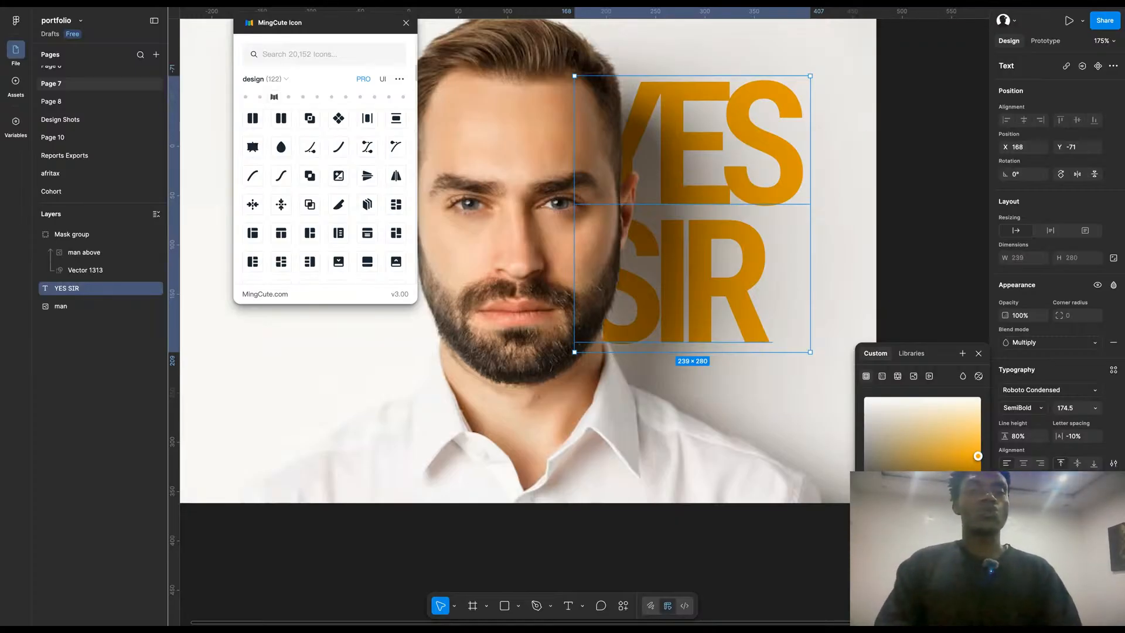
Step: Replace the word YES with "NO" in the first line of the text beside the head
double_click(755, 147)
click(727, 159)
double_click(726, 159)
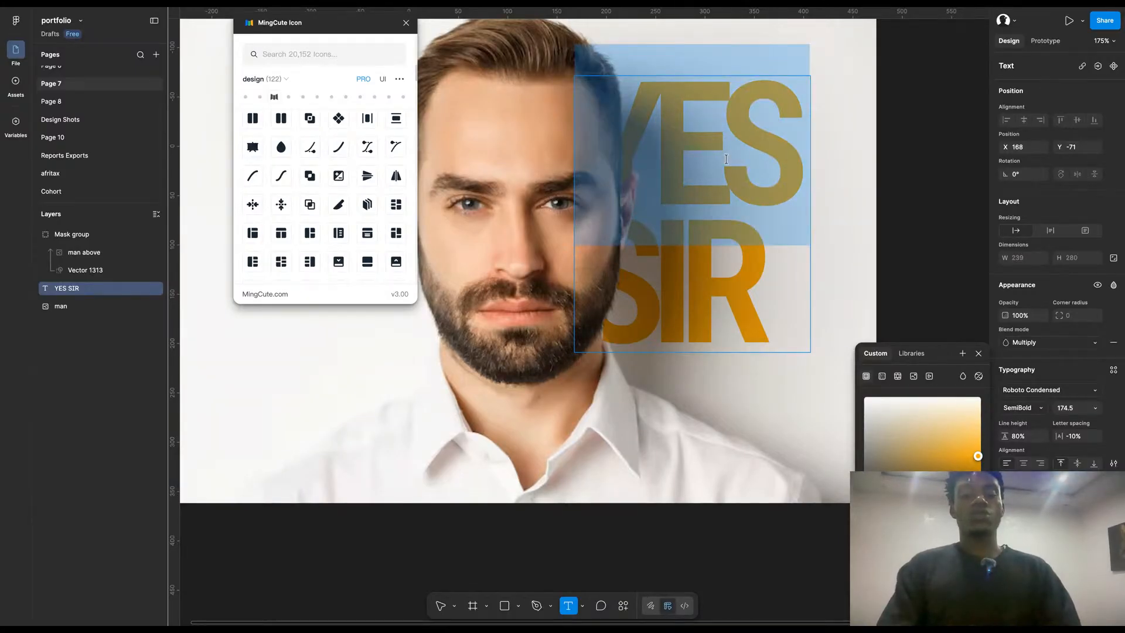
text(NO)
key(Escape)
click(954, 205)
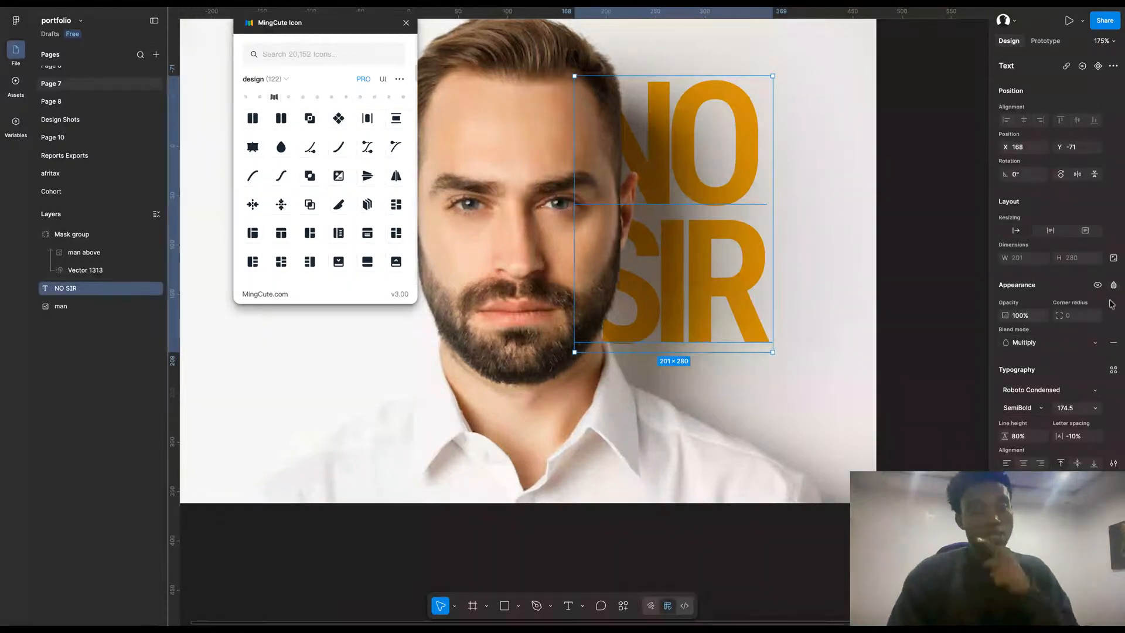
Step: Remove the Multiply blend mode from the NO SIR text and change its fill to bright pink
click(1113, 342)
click(928, 345)
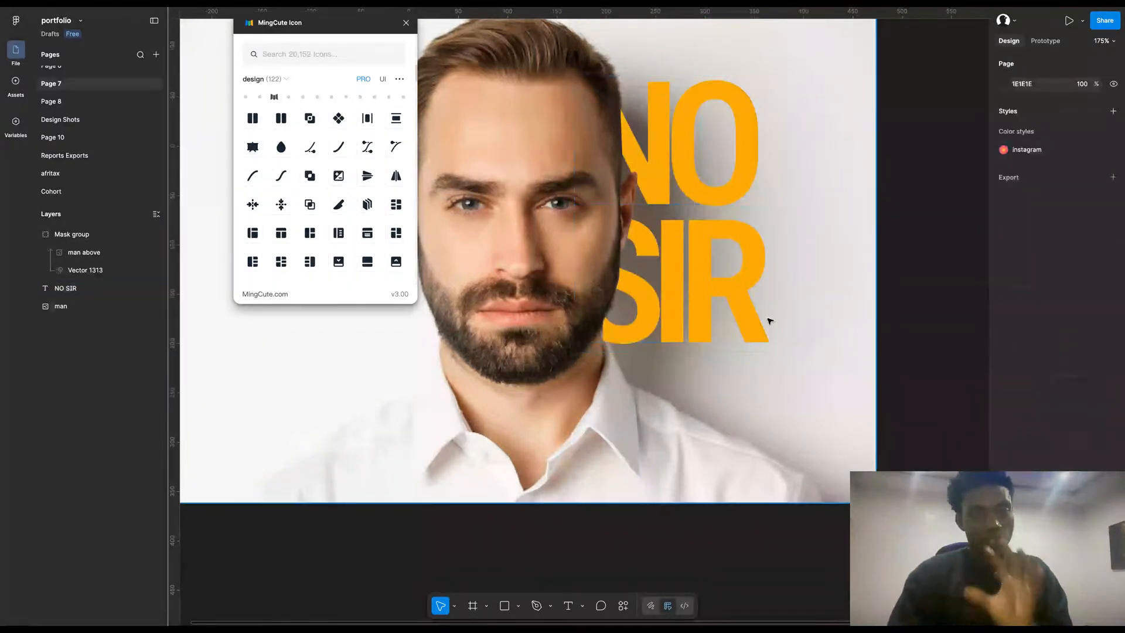
click(746, 314)
click(1005, 481)
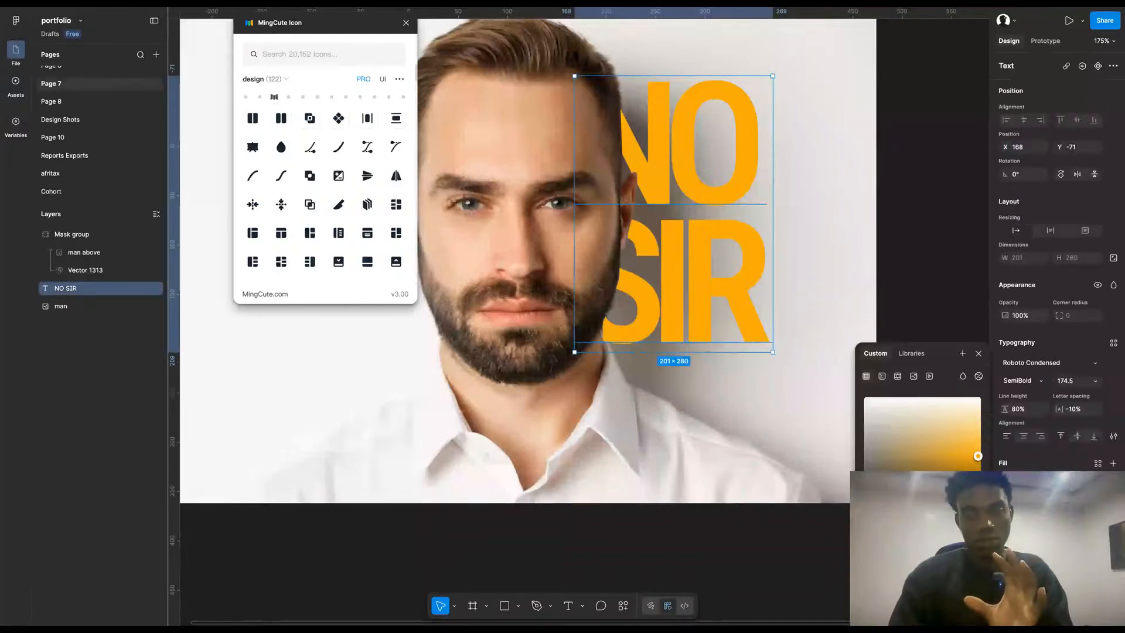
click(971, 524)
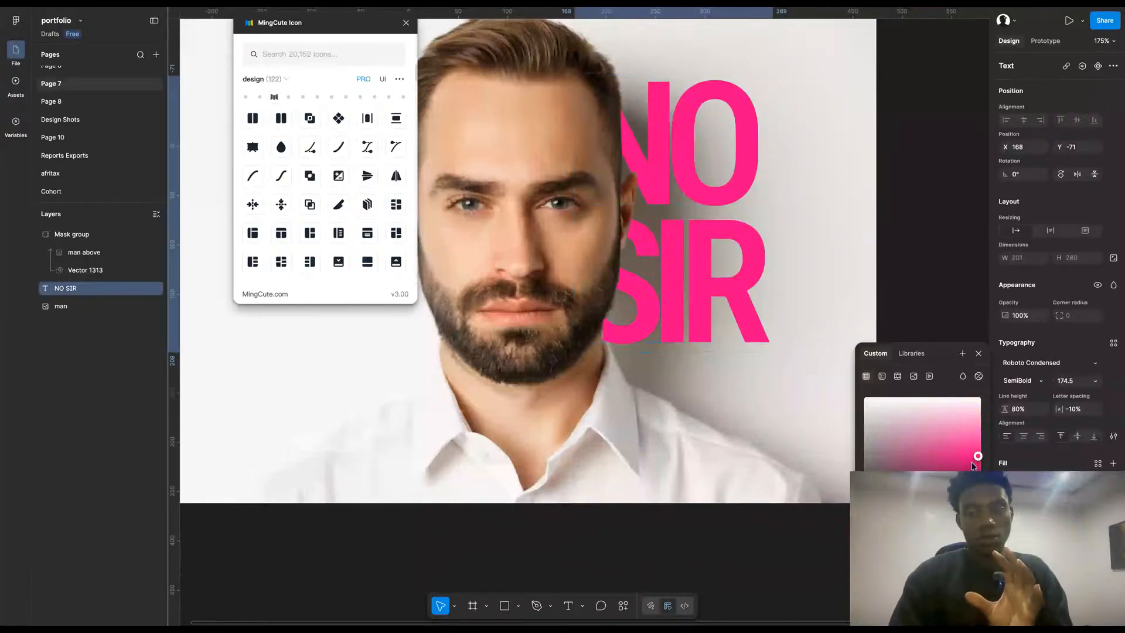
click(928, 310)
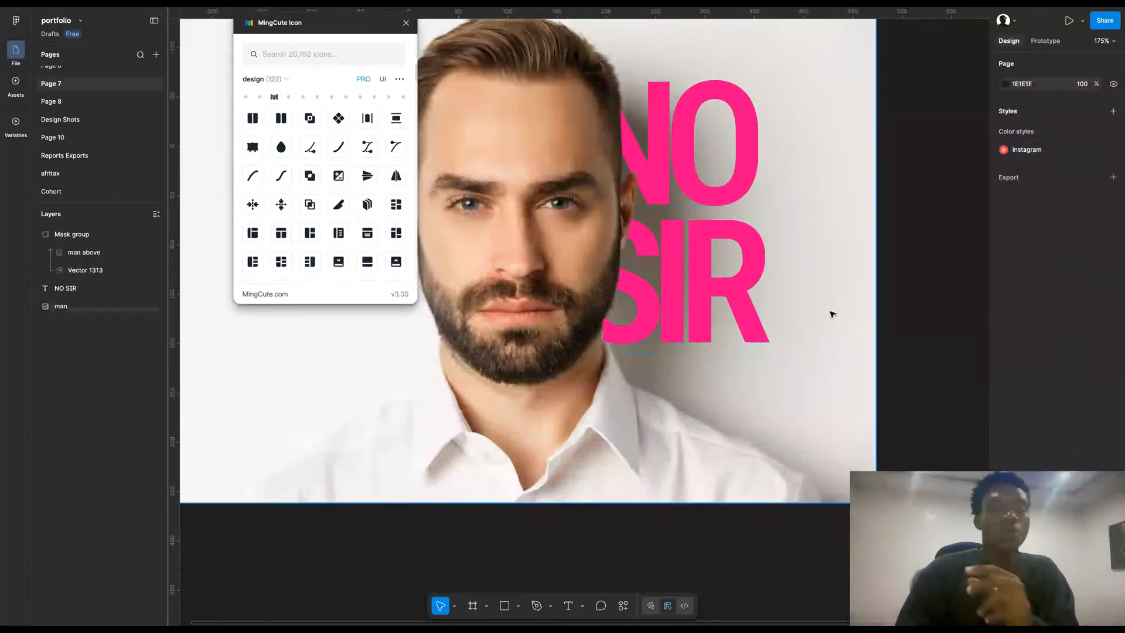
Step: Try a pink linear gradient fill on the NO SIR text, with its direction turned nearly horizontal
click(753, 309)
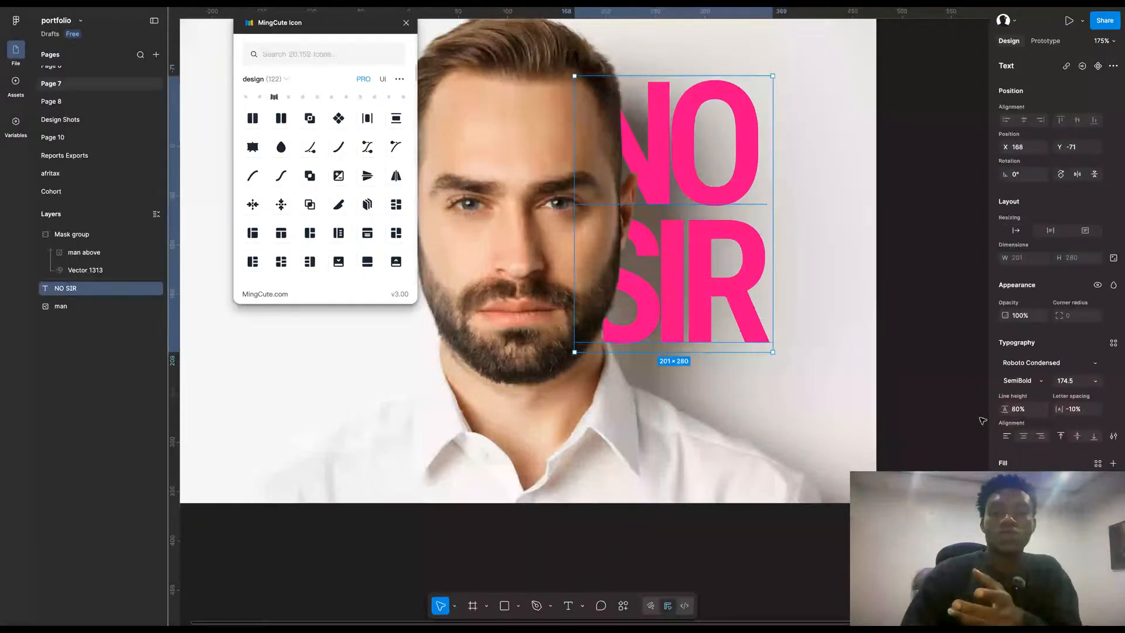
click(1006, 481)
click(882, 377)
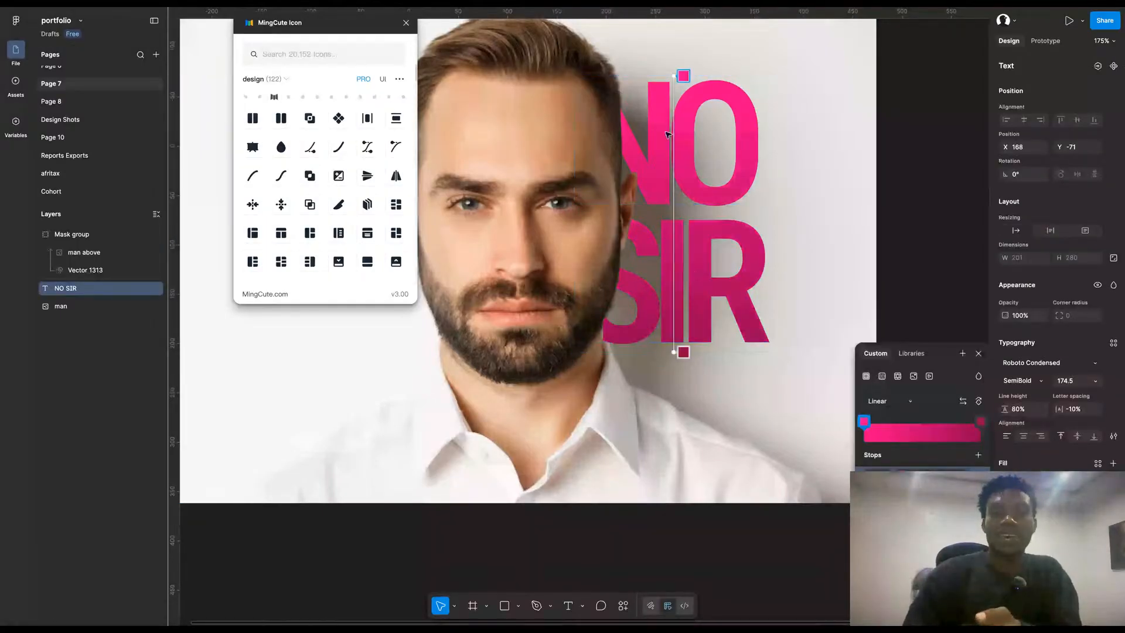
drag(670, 74, 738, 216)
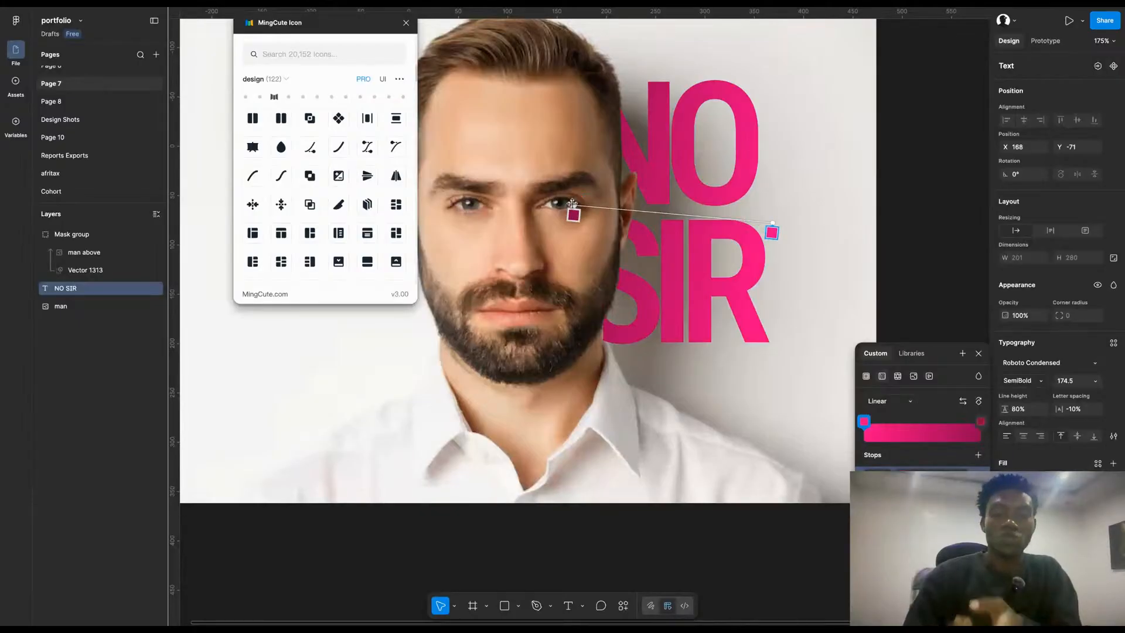
drag(619, 204, 618, 205)
Step: Undo the gradient changes on the NO SIR text back to the solid pink fill
key(ctrl+z)
key(ctrl+z)
key(ctrl+z)
key(ctrl+z)
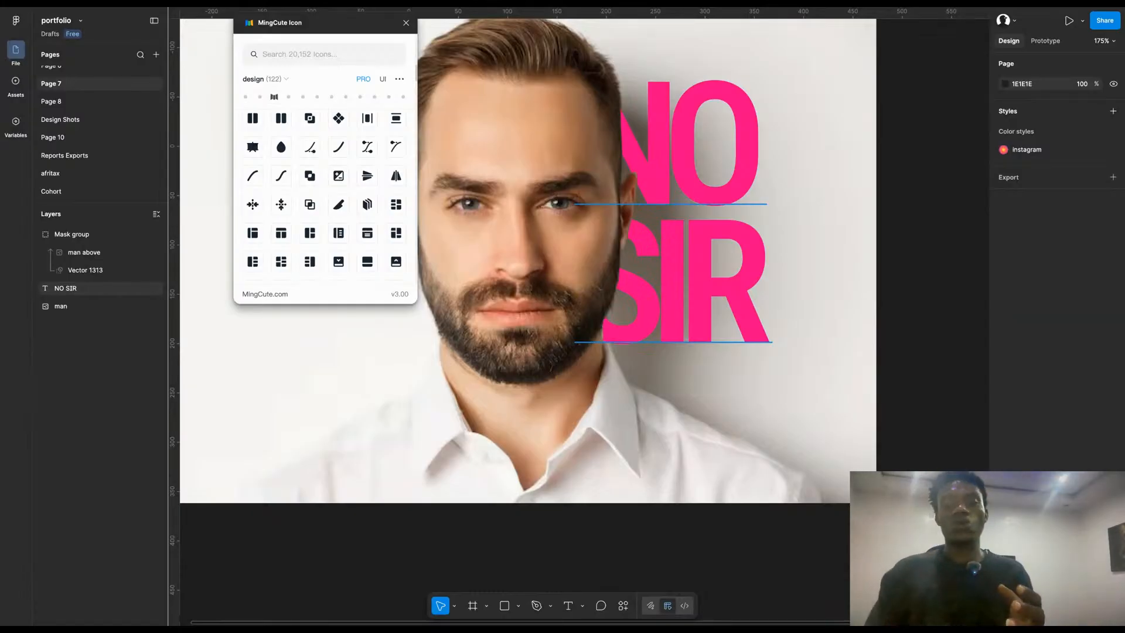
Step: Preview blend modes such as Screen on the NO SIR text without applying one
click(714, 280)
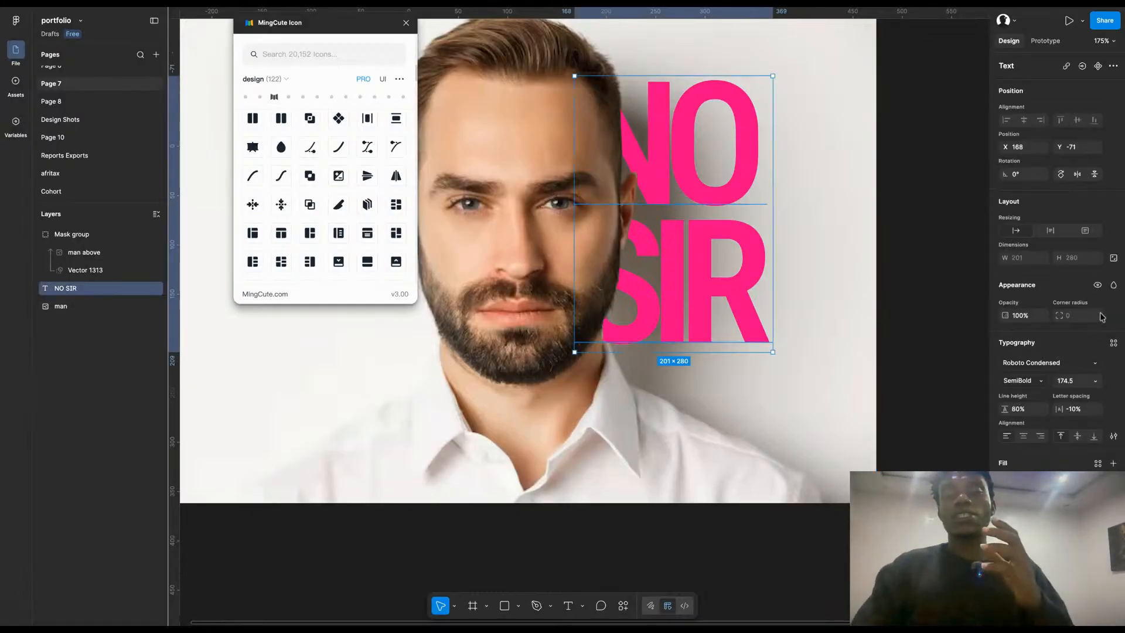
click(1113, 285)
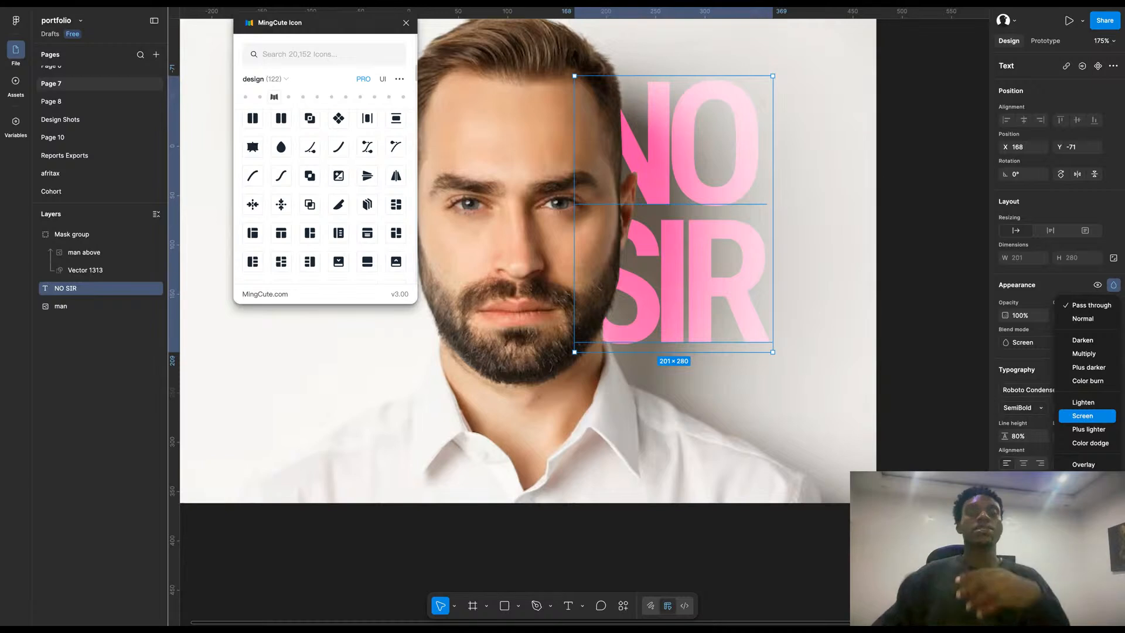
key(Escape)
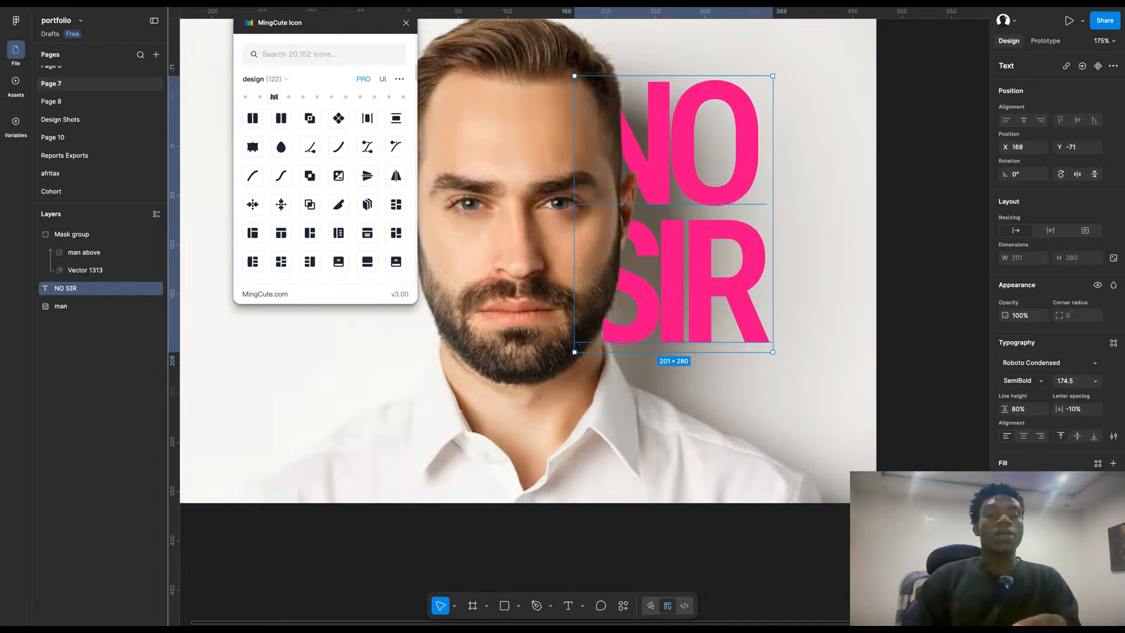
click(808, 346)
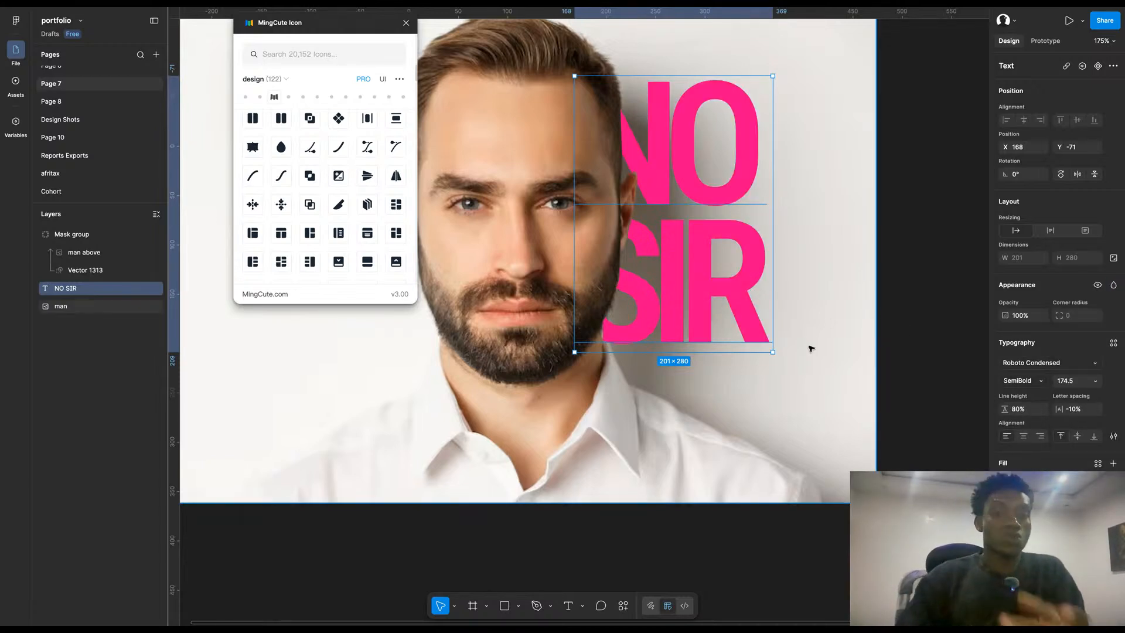
Step: Move the NO SIR text off the portrait onto the empty canvas beside it, to X 516, Y -142
click(676, 283)
scroll(674, 282, down, 6)
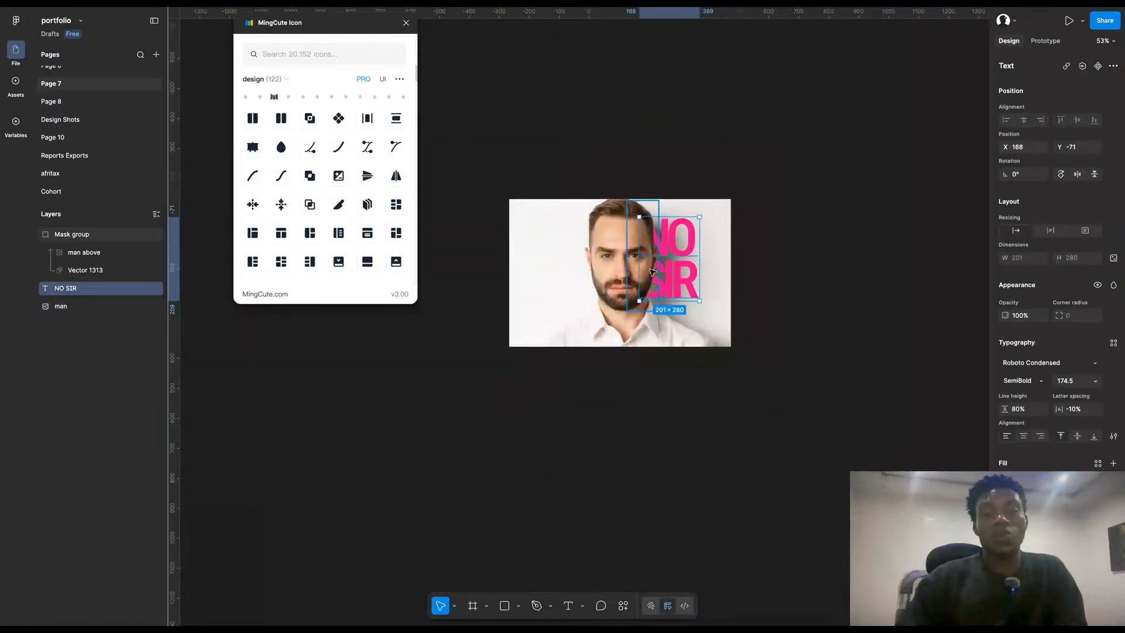
scroll(658, 274, up, 5)
drag(707, 288, 958, 238)
Step: Draw the outer contour of a curved Pen path from under the man's open eye, around the brow and down beside the nose
scroll(613, 227, up, 10)
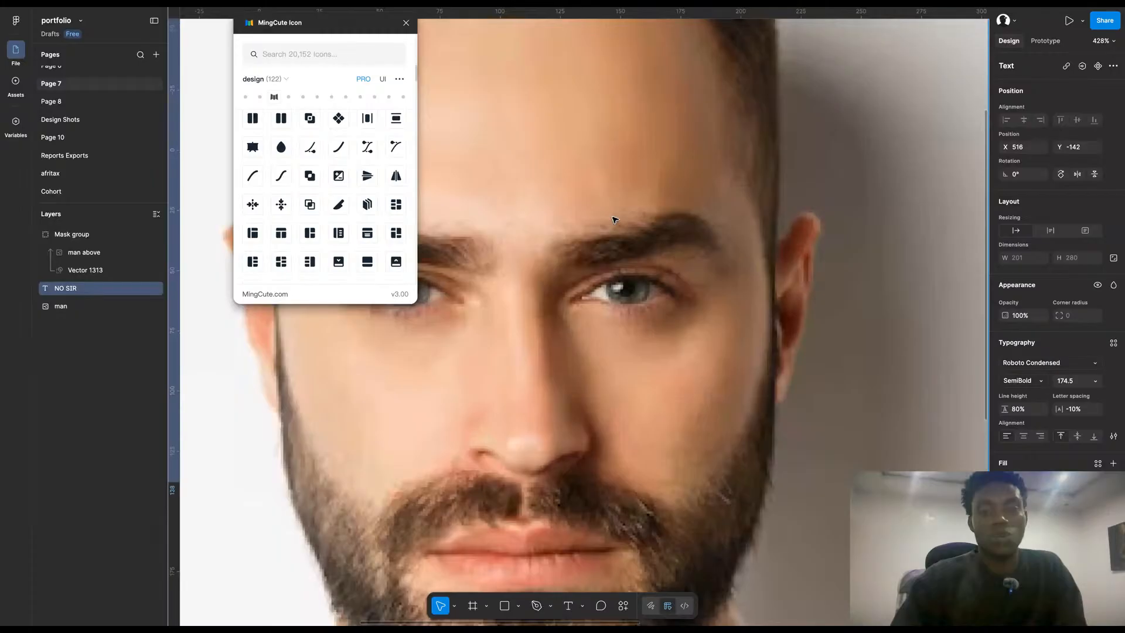
scroll(625, 306, down, 2)
key(p)
drag(580, 274, 668, 314)
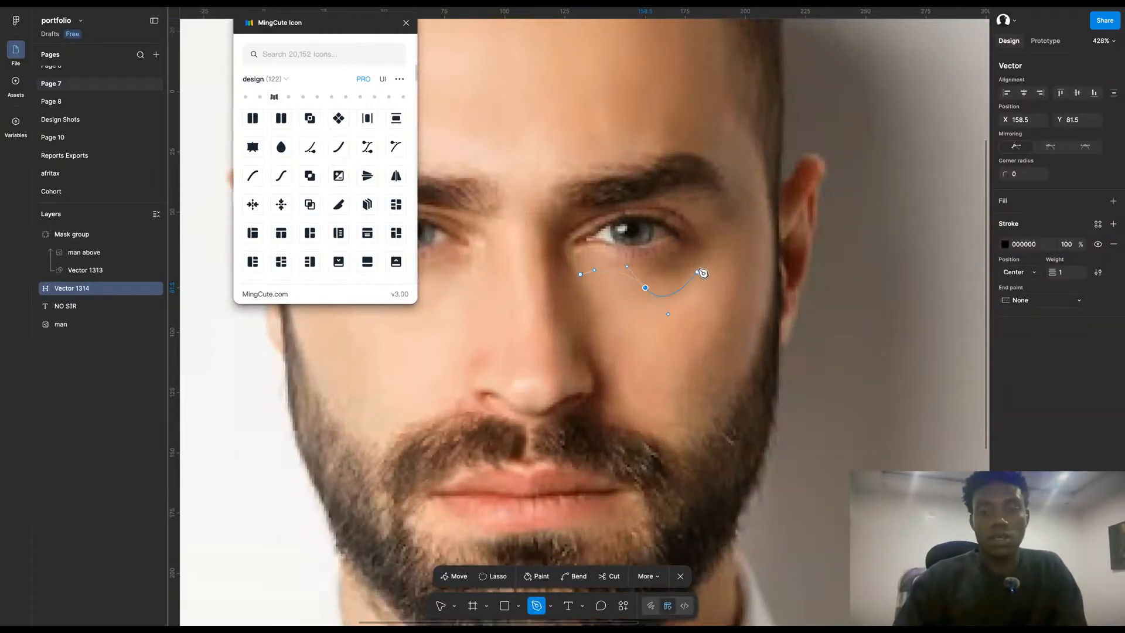
click(714, 251)
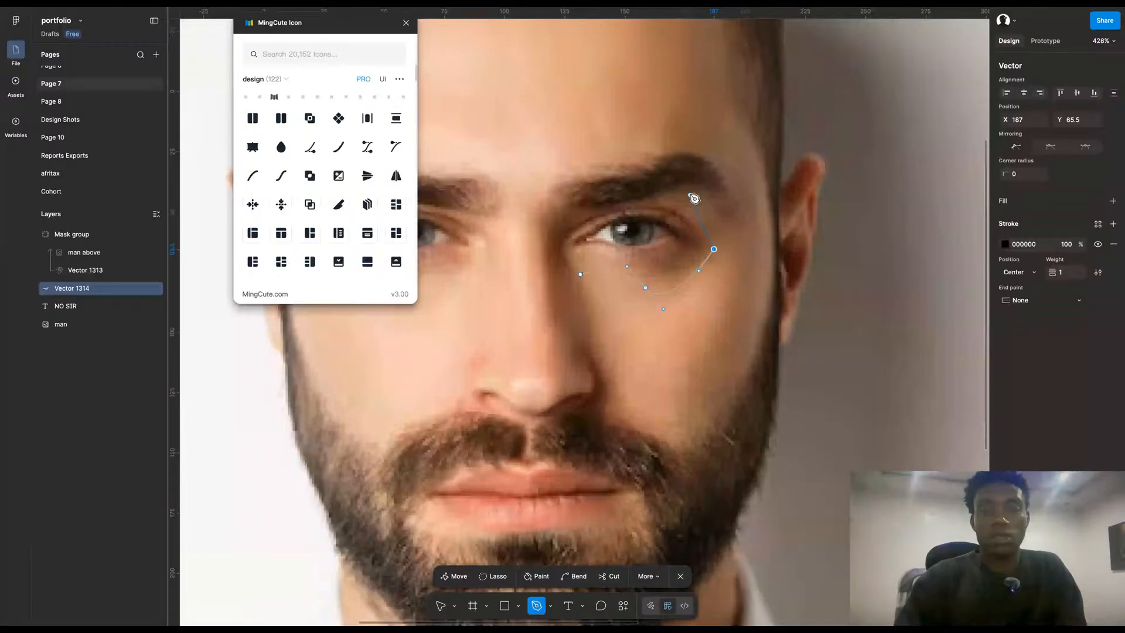
drag(684, 192, 648, 187)
drag(560, 204, 535, 215)
click(564, 344)
drag(570, 356, 581, 271)
click(569, 406)
click(622, 399)
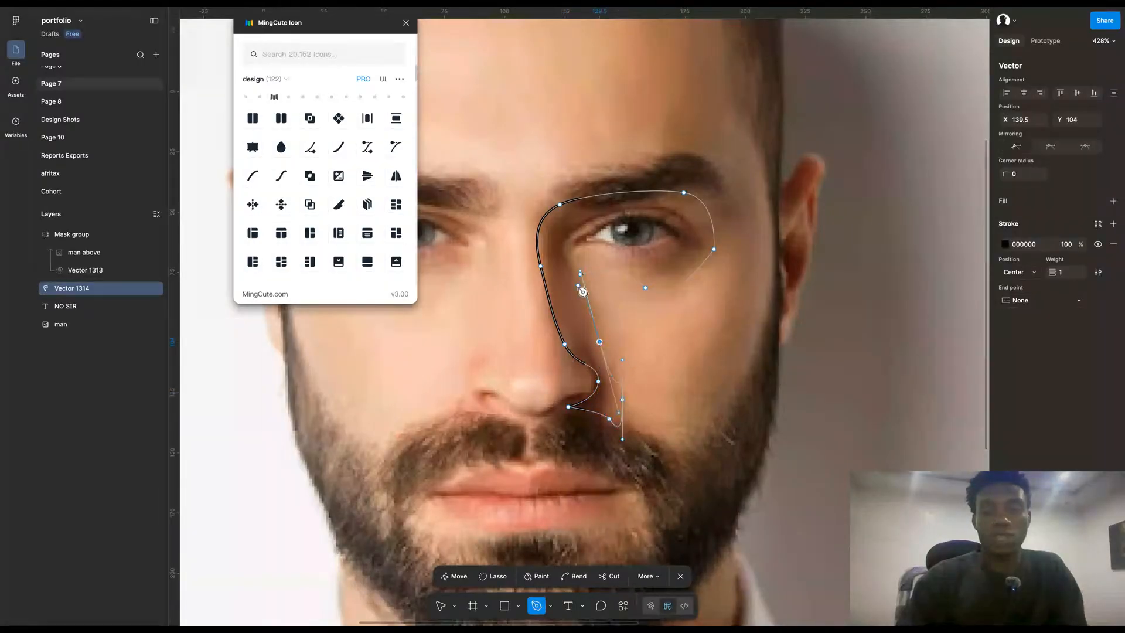
Step: Redo the last anchor, trace the inner contour back up around the eye and close the path, about 73.62 × 95.29
key(ctrl+z)
key(p)
drag(608, 365, 582, 328)
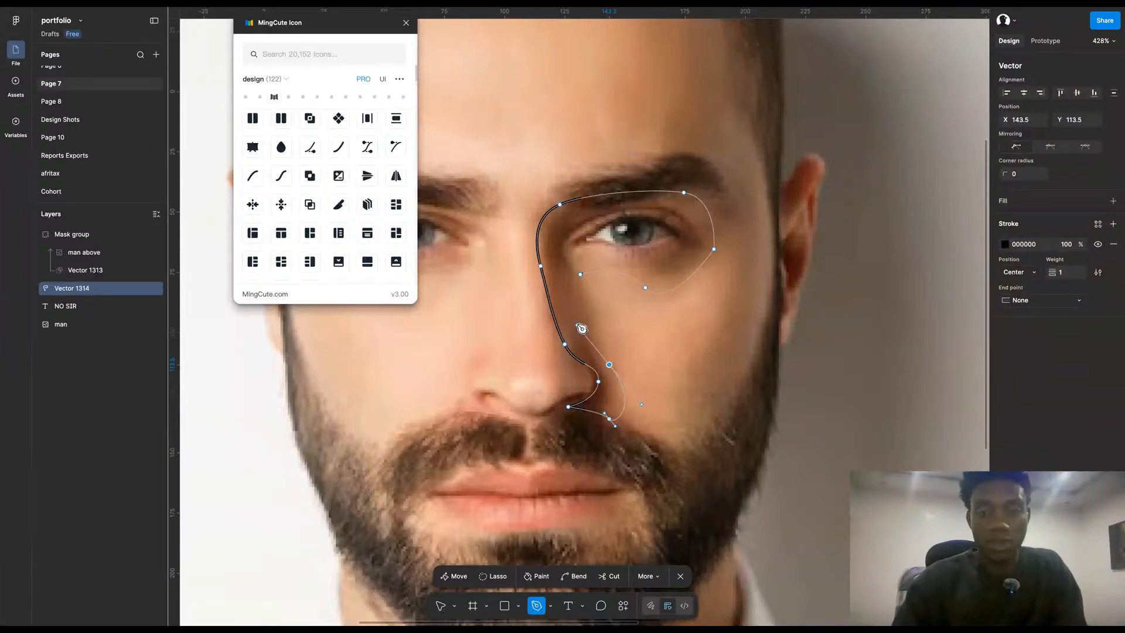
drag(559, 266, 609, 208)
drag(691, 219, 598, 258)
click(581, 273)
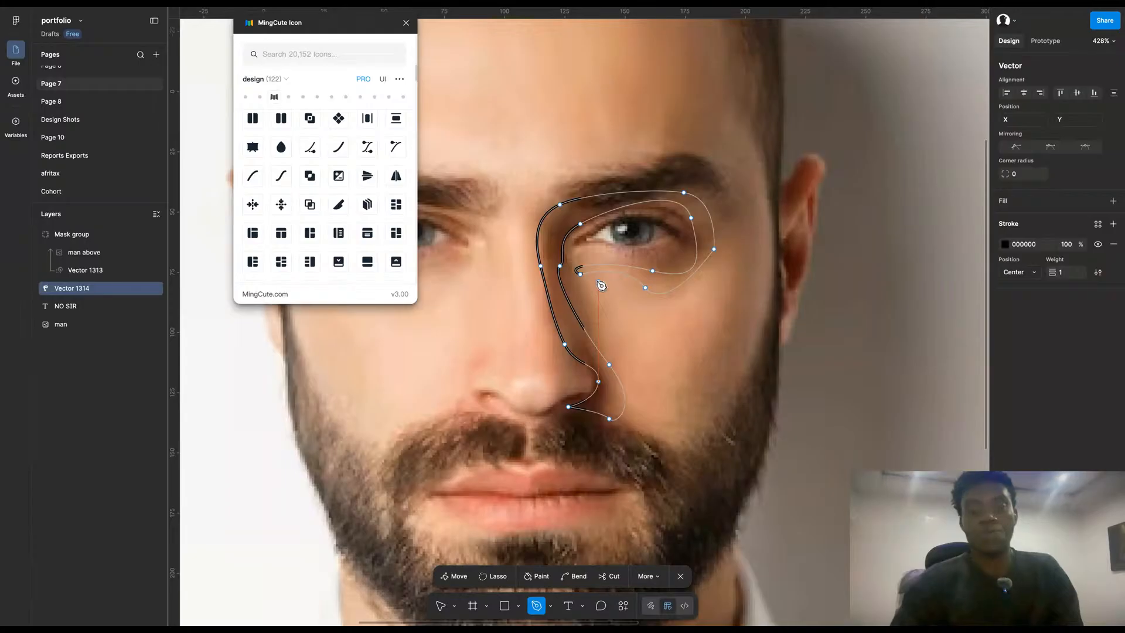
key(Escape)
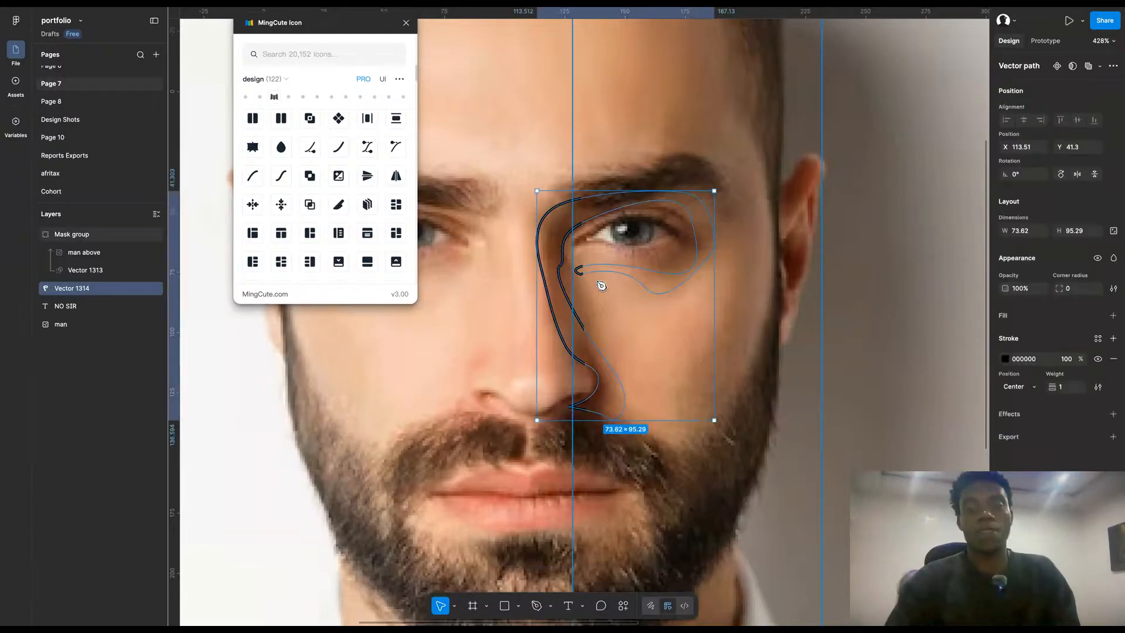
Step: Replace the eye-and-nose shape's stroke with a D9D9D9 fill and bring the shape to the front of all layers
click(1111, 359)
click(1113, 315)
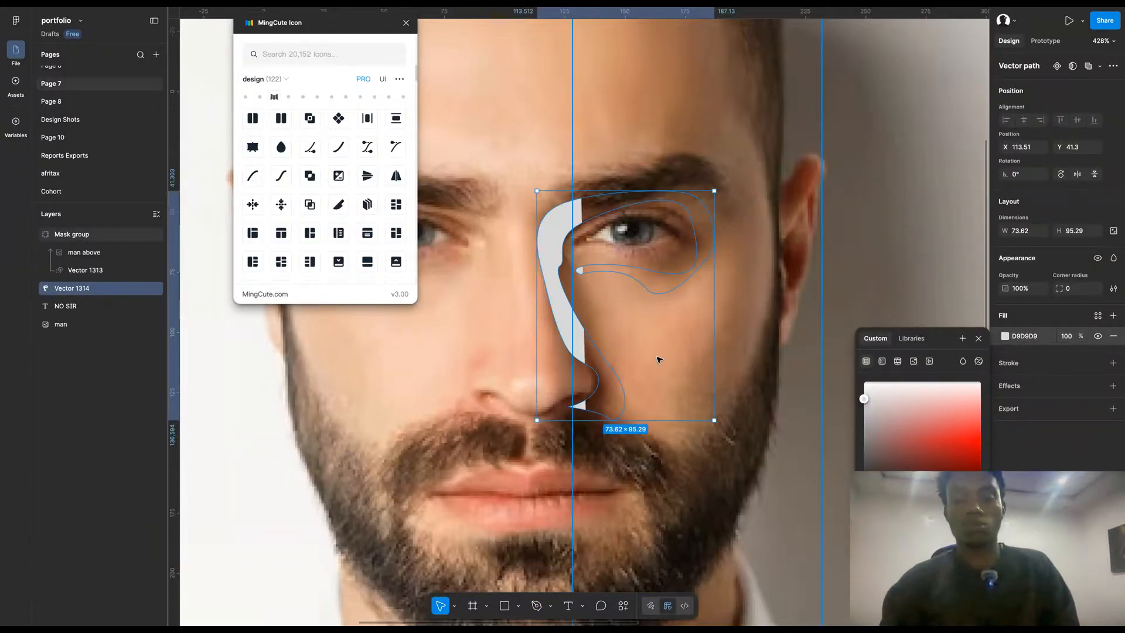
key(ctrl+shift+bracketright)
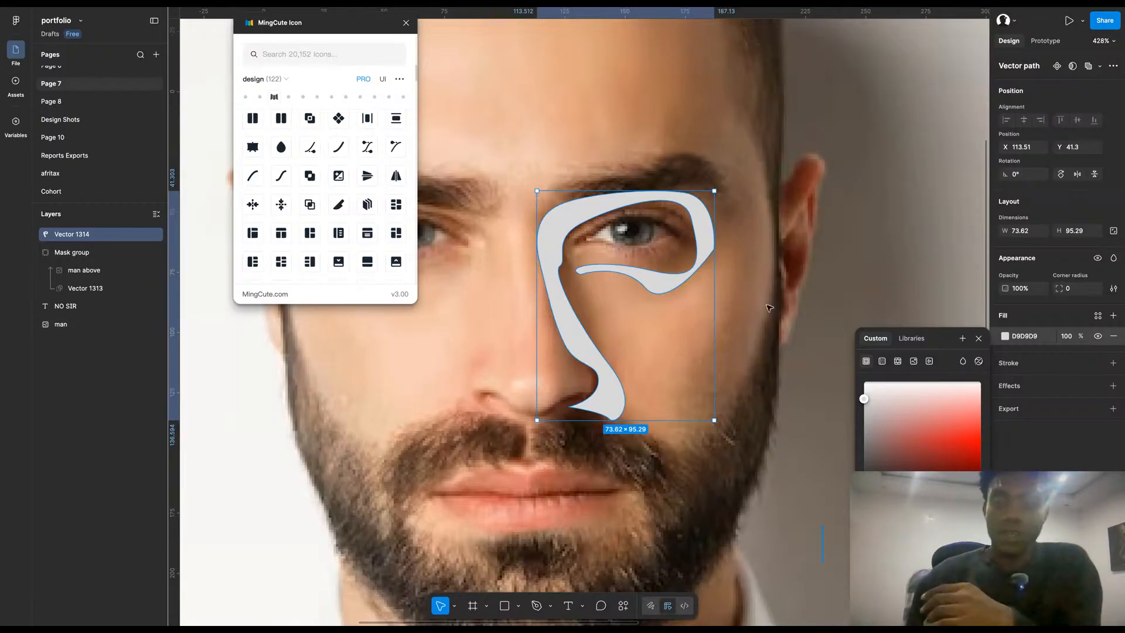
Step: Change the face shape's fill to white and preview the Multiply blend mode without applying it
drag(917, 424, 824, 328)
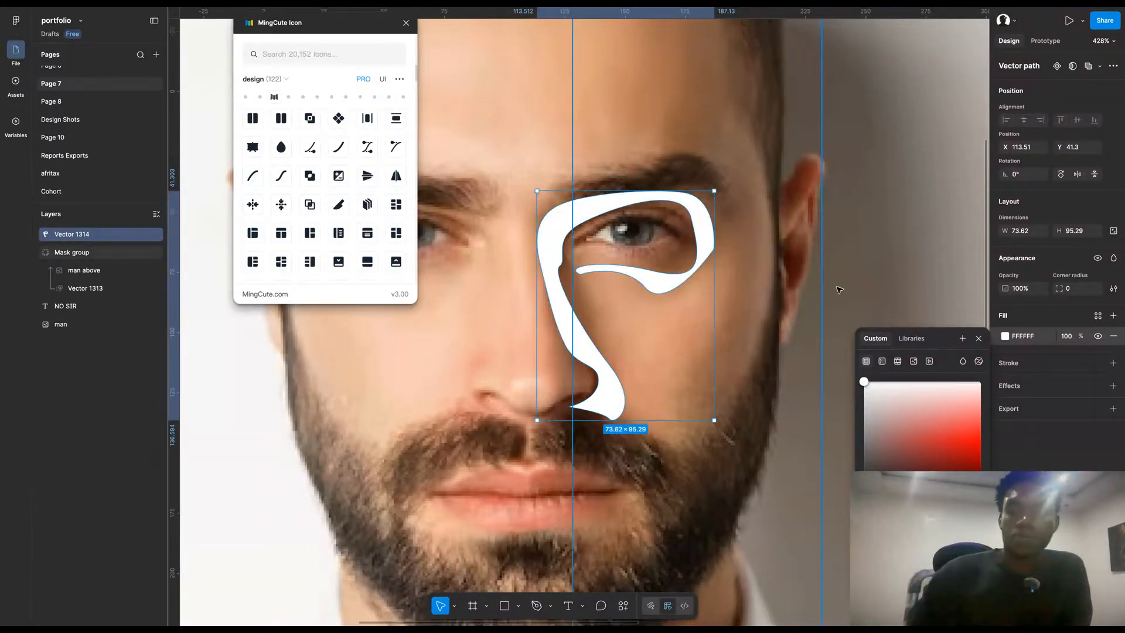
click(1113, 257)
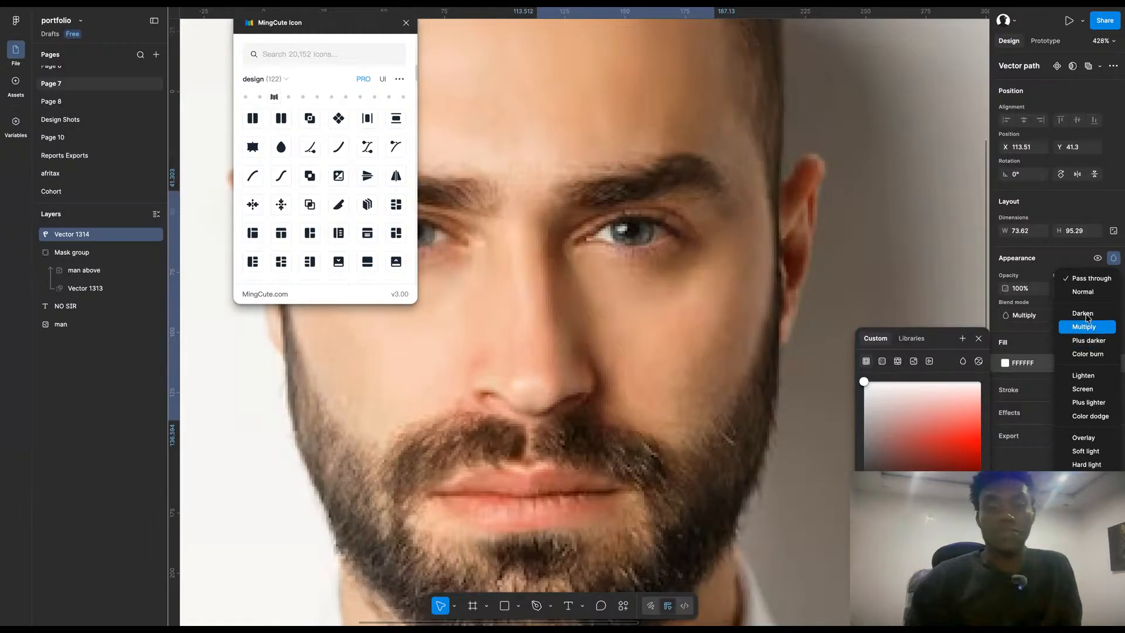
click(579, 360)
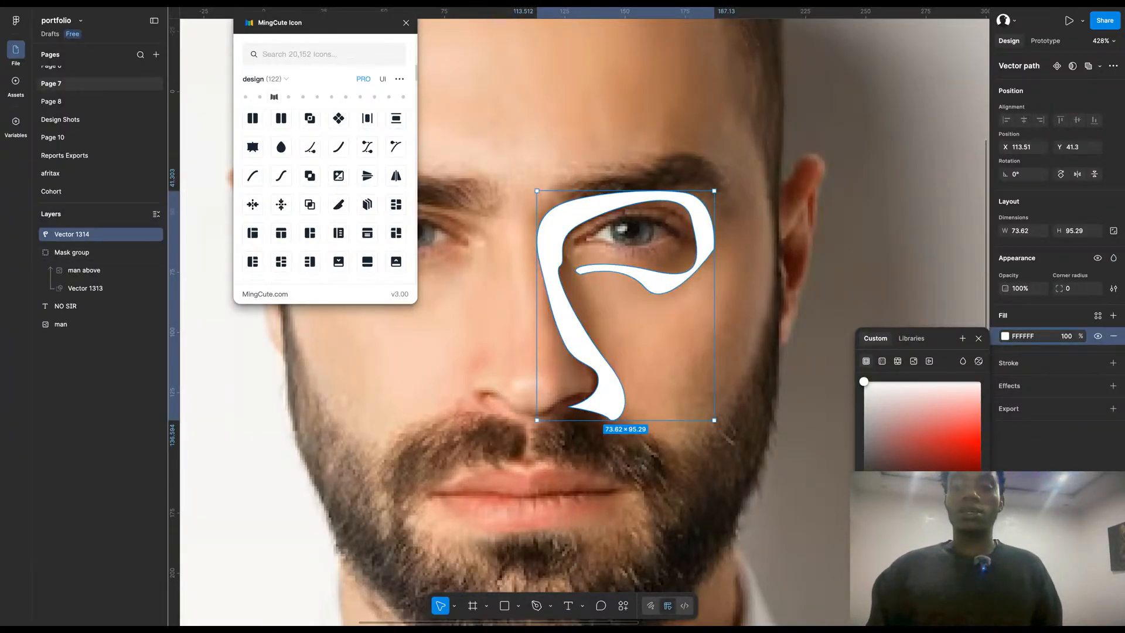
Step: Fill the face shape with skin tone E8AD87 sampled from the man's forehead
click(893, 512)
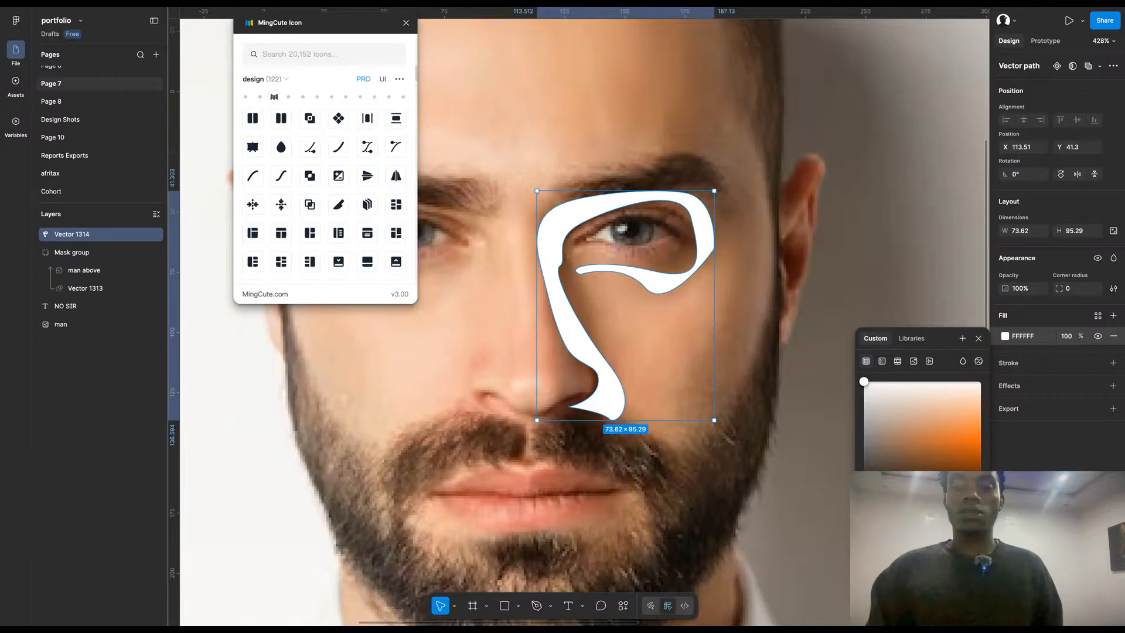
key(i)
click(554, 105)
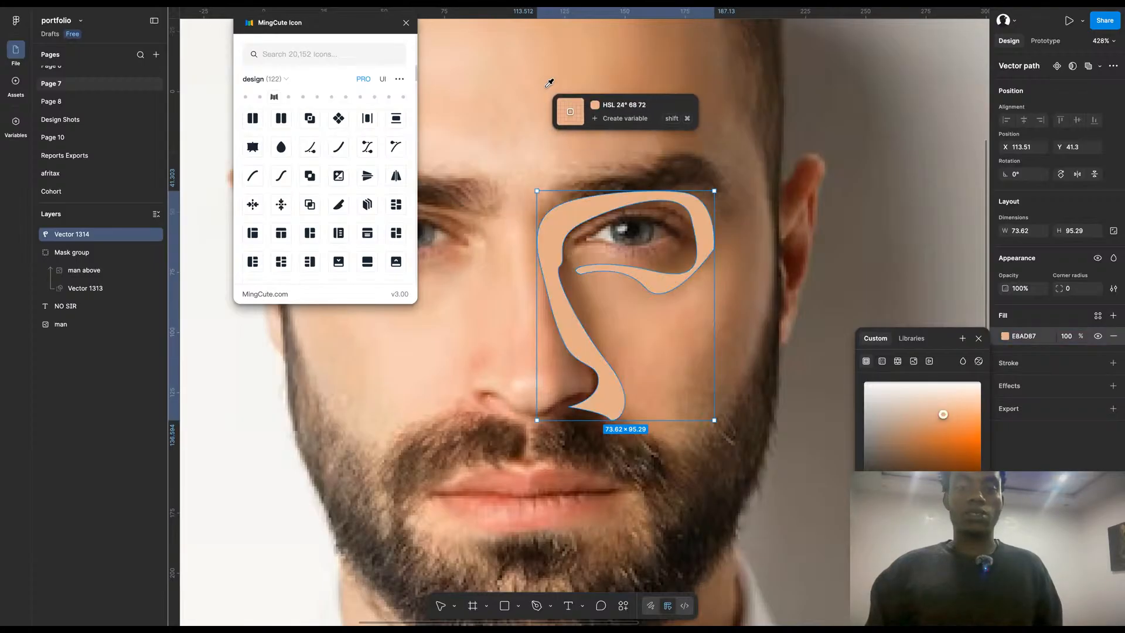
Step: Darken the face shape's fill to brown 885636 and preview the Multiply blend mode without applying it
click(916, 455)
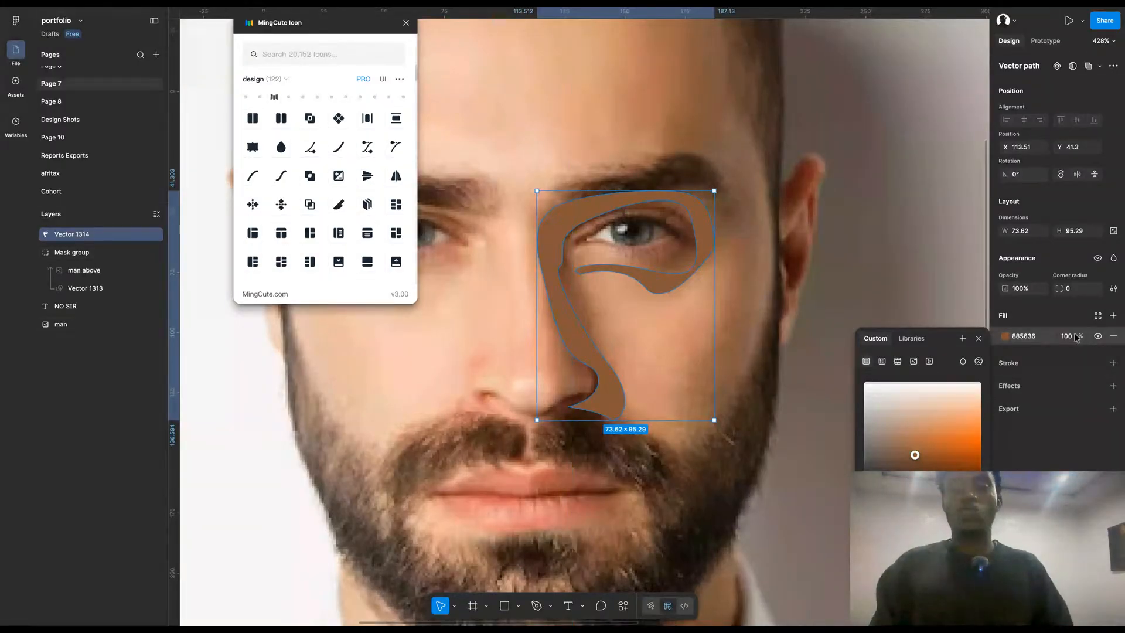
click(1113, 259)
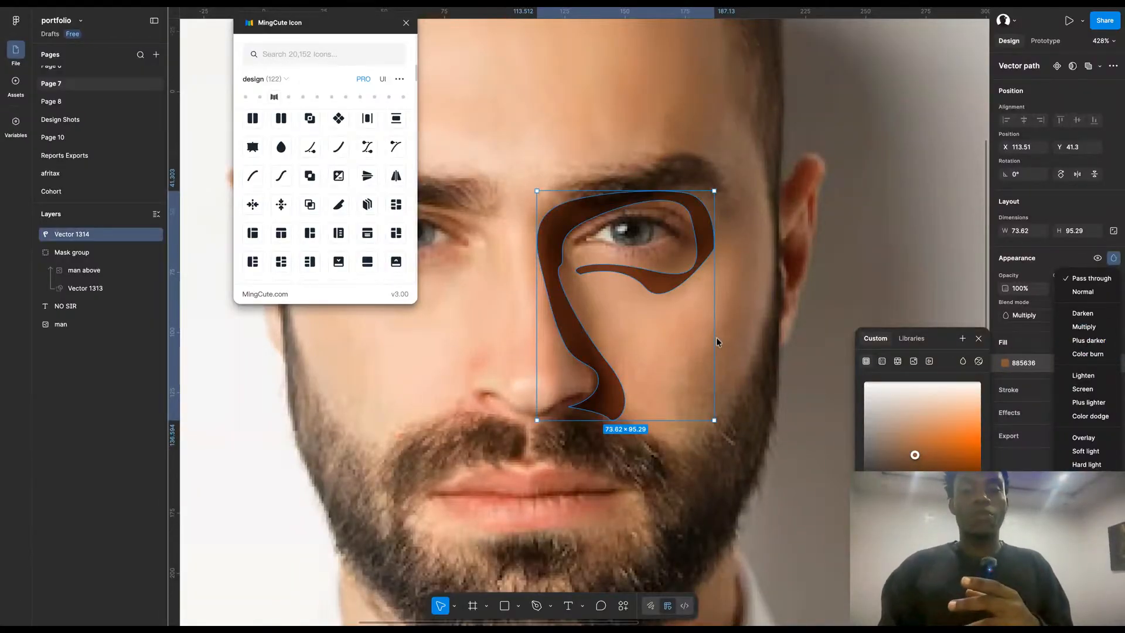
click(723, 209)
Step: Undo the brown fill change on the face shape
scroll(723, 208, down, 3)
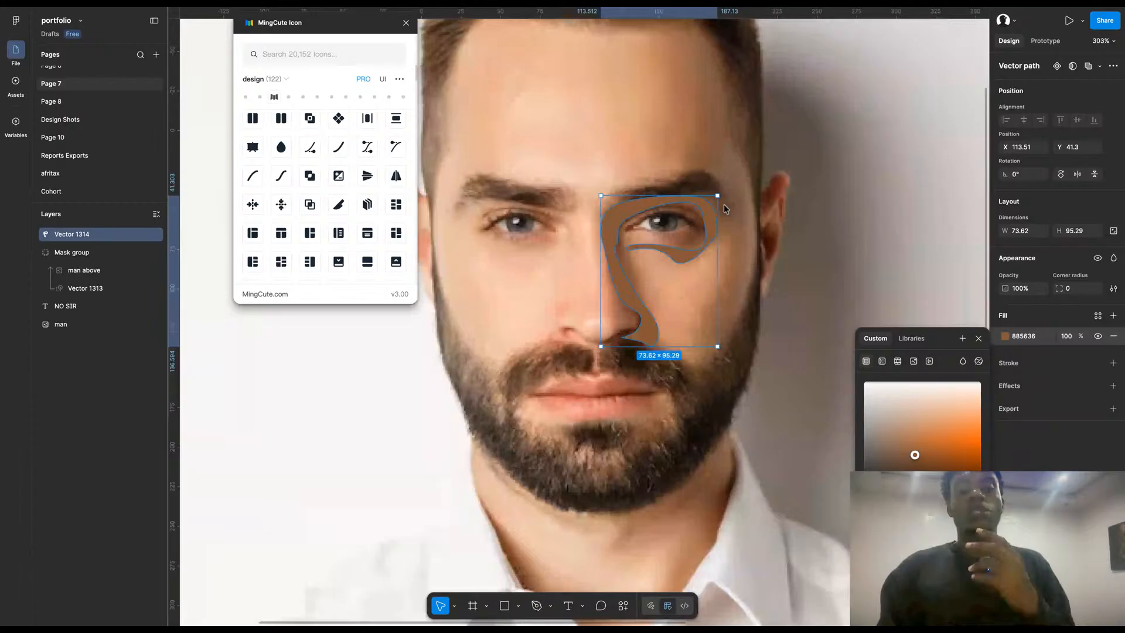
scroll(724, 207, down, 5)
key(super+z)
scroll(724, 207, down, 5)
scroll(762, 215, right, 3)
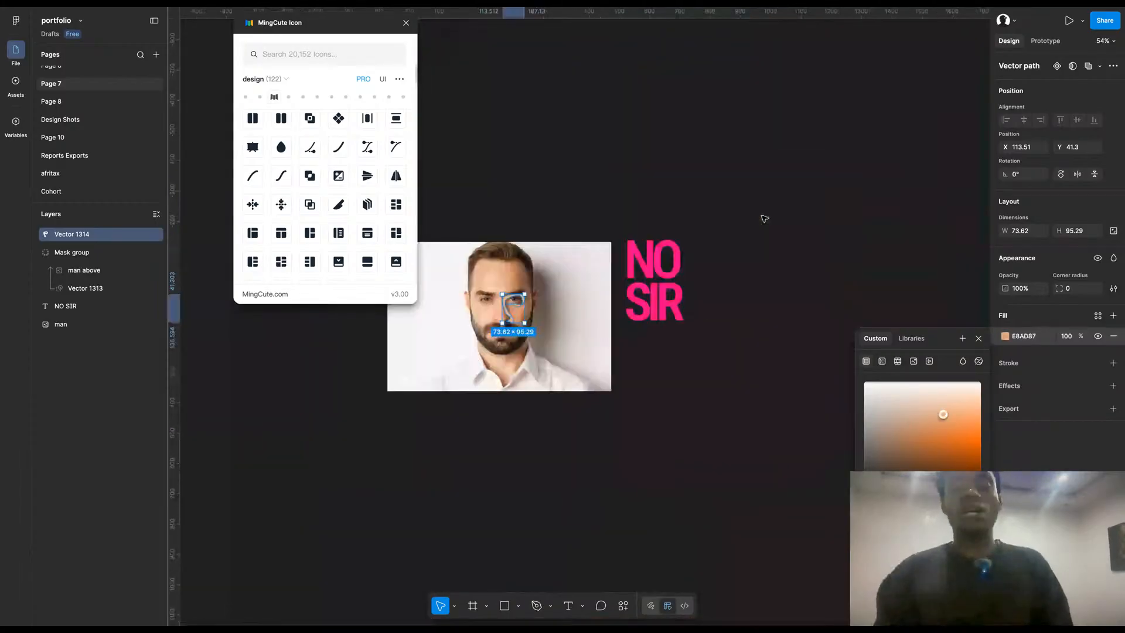
Step: Move the NO SIR text farther away from the portrait to an open area of the canvas
scroll(764, 218, down, 8)
scroll(764, 218, up, 3)
scroll(765, 219, right, 4)
scroll(765, 219, left, 4)
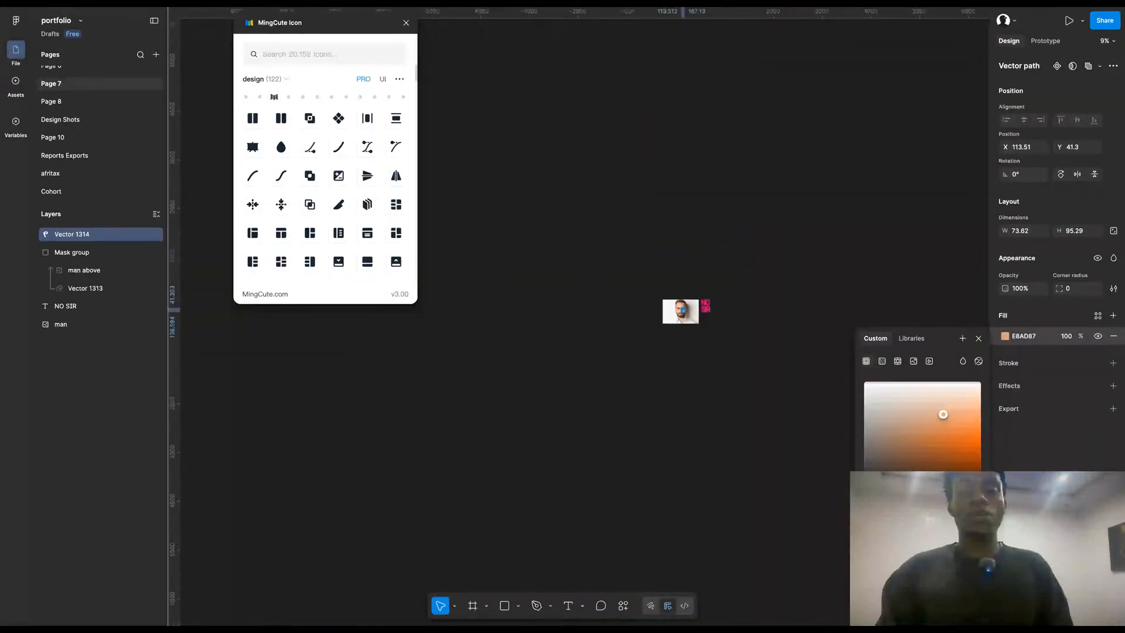
scroll(741, 300, up, 5)
scroll(717, 335, up, 3)
click(526, 334)
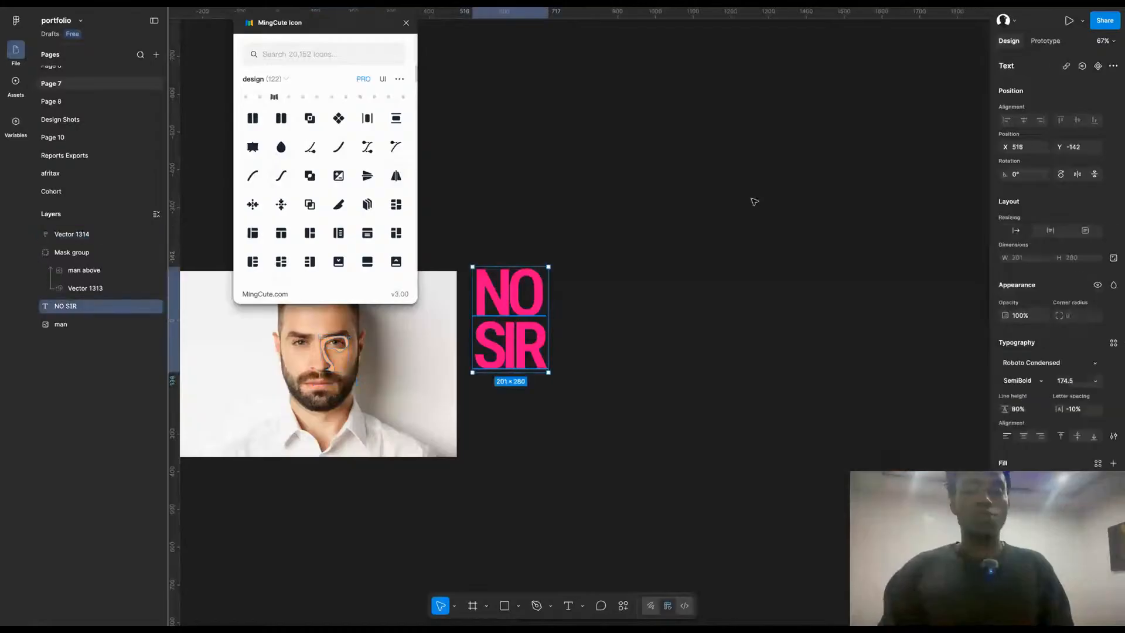
drag(519, 329, 732, 219)
Step: Draw a rectangle about 519 × 554 over the NO SIR text, fill it white and send it to the back
key(r)
mouse_move(620, 113)
mouse_down()
mouse_move(824, 352)
mouse_move(816, 323)
mouse_up()
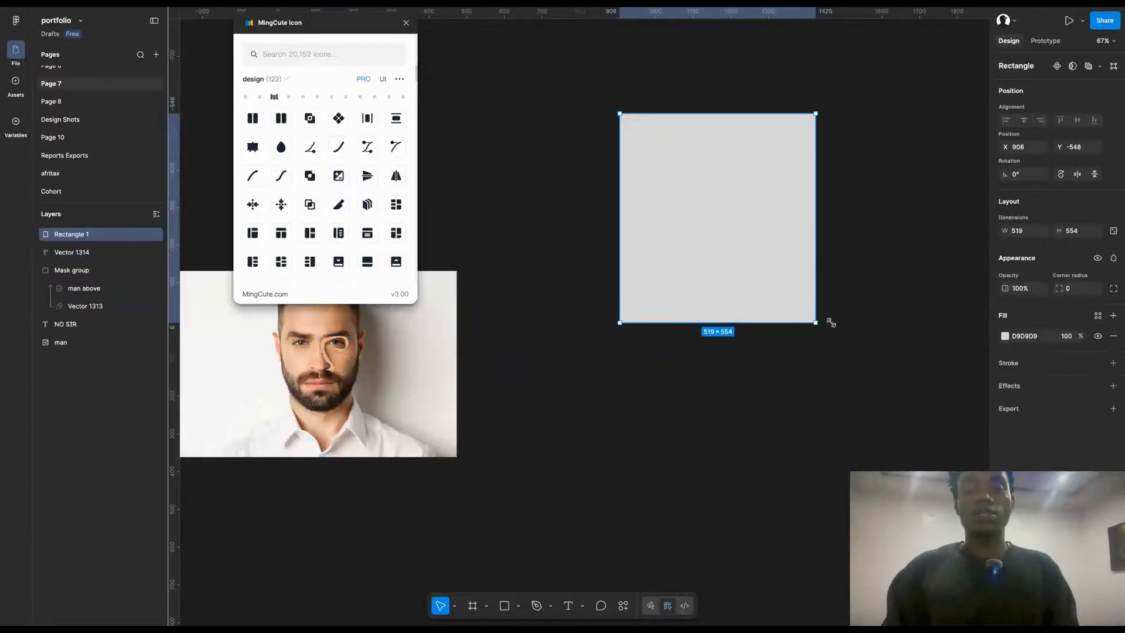
click(1004, 336)
drag(933, 413, 803, 334)
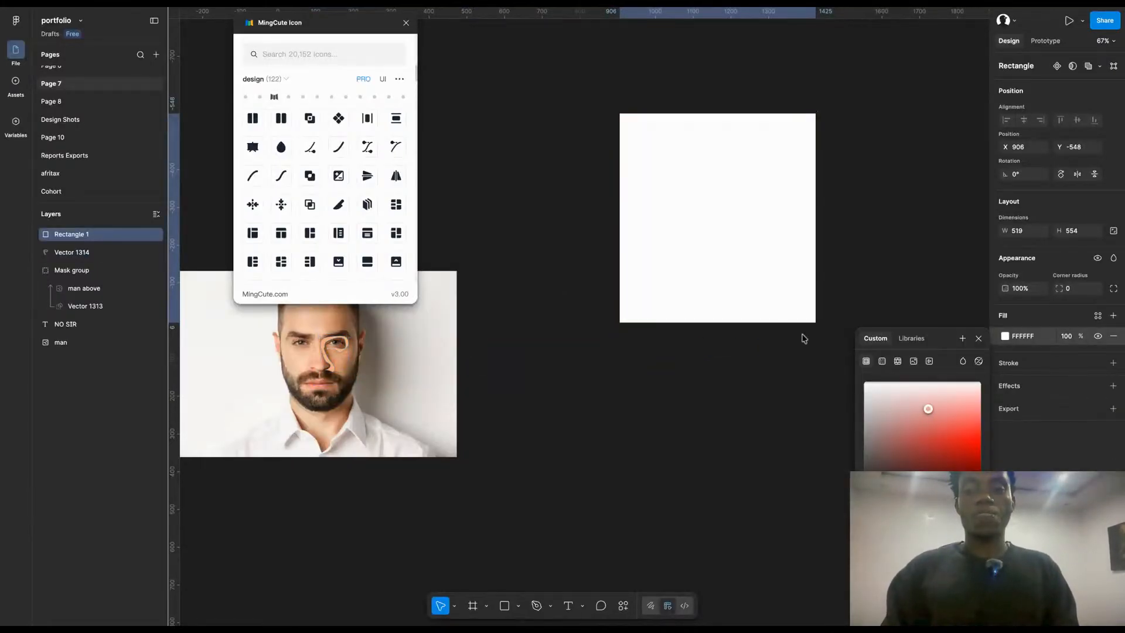
key(ctrl+shift+[)
click(842, 285)
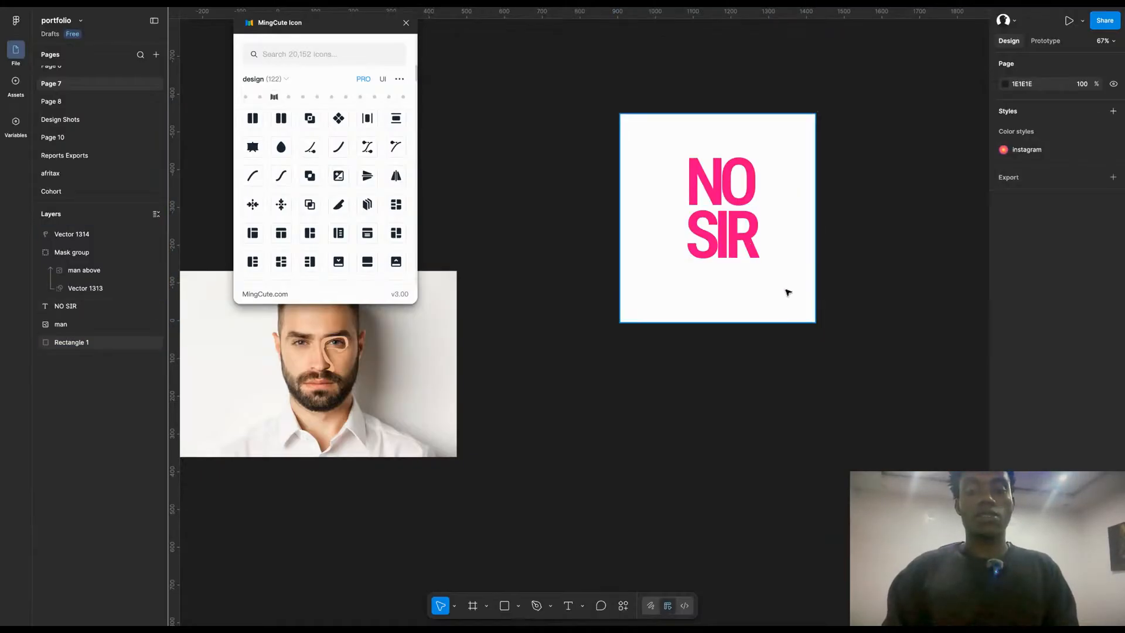
Step: Scale the white rectangle by 0.6 to 311.4 × 332.4 and shift it slightly behind the NO SIR text
click(788, 292)
text(k.6)
key(Return)
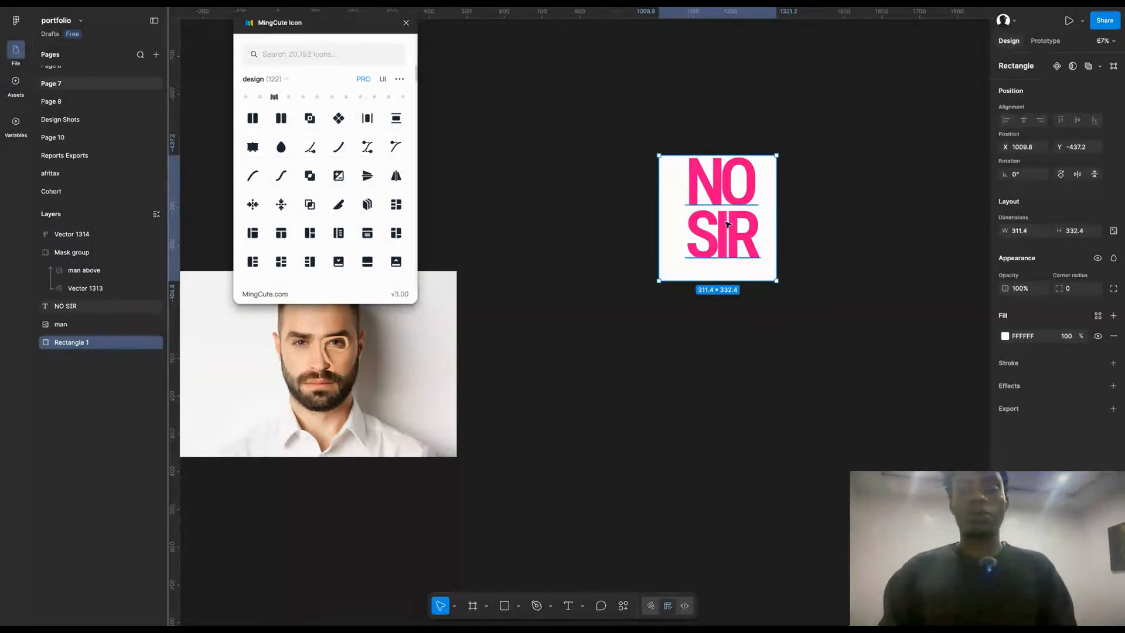
drag(727, 224, 726, 232)
Step: Center the NO SIR text and the white rectangle on each other in both directions and group them
drag(832, 243, 747, 207)
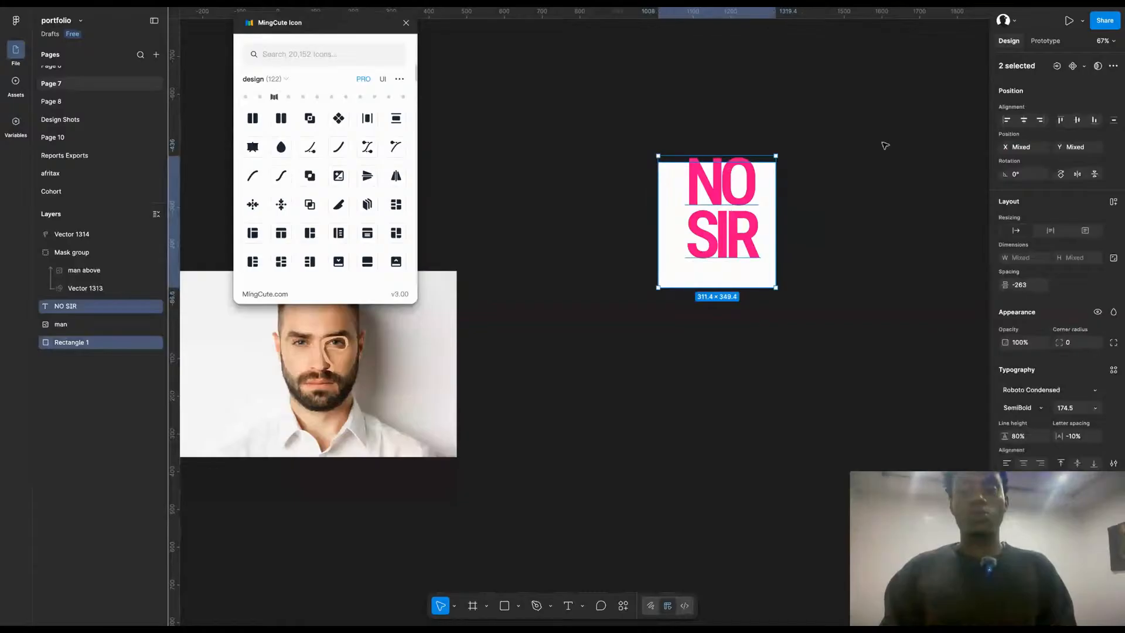
click(1024, 120)
click(1077, 120)
key(ctrl+g)
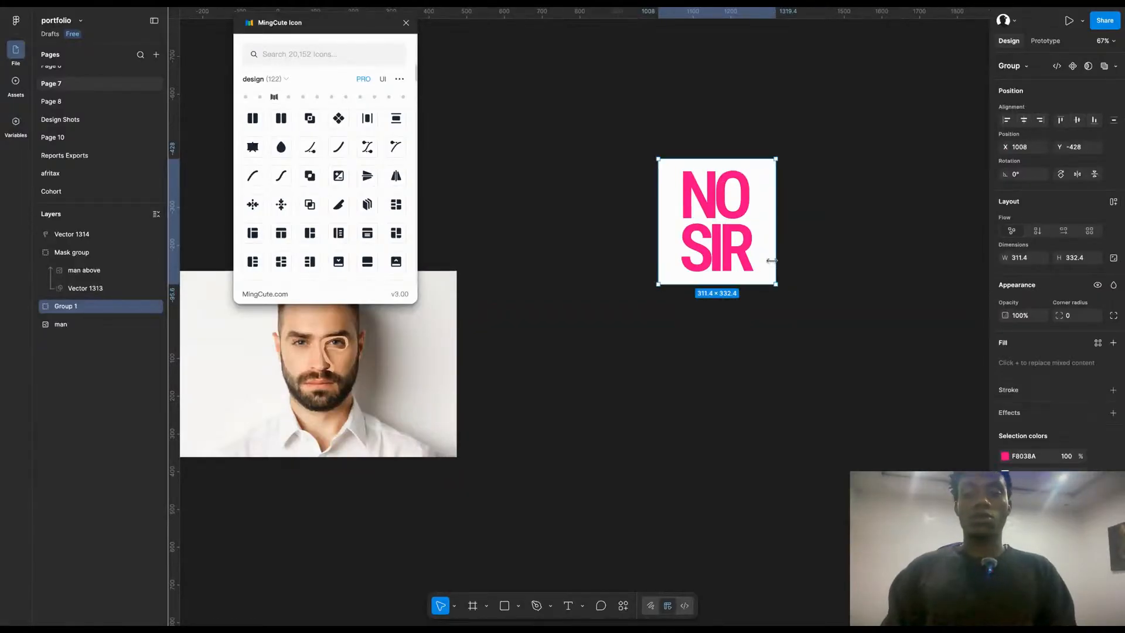
click(793, 359)
Step: Draw a frame about 994 × 618 beside the NO SIR group and fill it with light gray D6D6D6
scroll(792, 359, up, 2)
scroll(792, 360, left, 2)
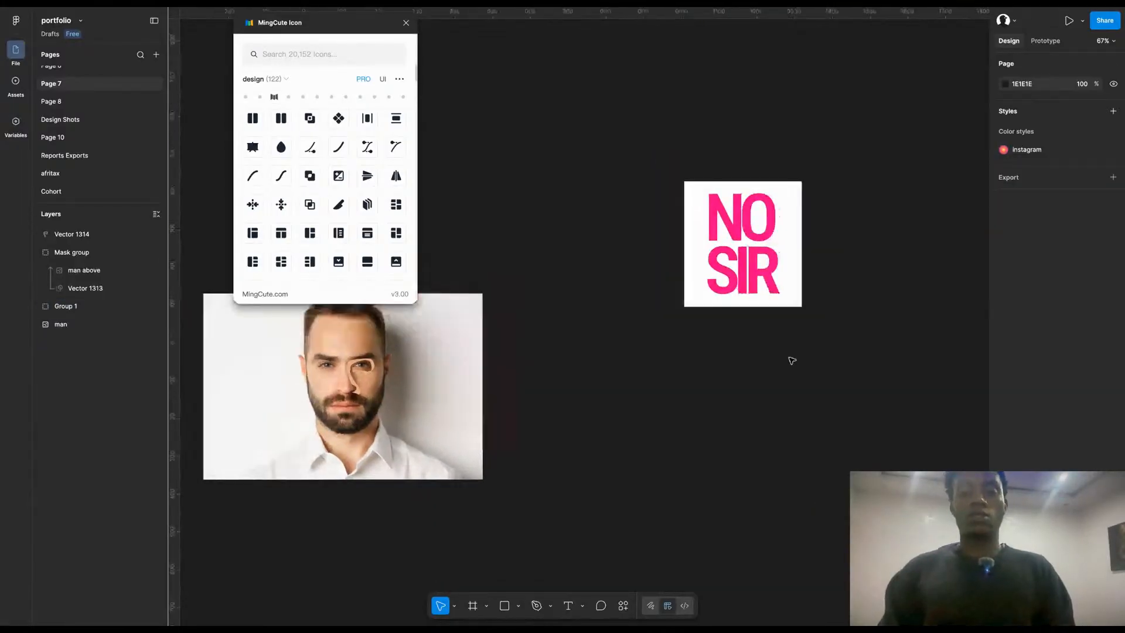
scroll(792, 360, right, 5)
key(f)
drag(739, 156, 996, 389)
click(1005, 381)
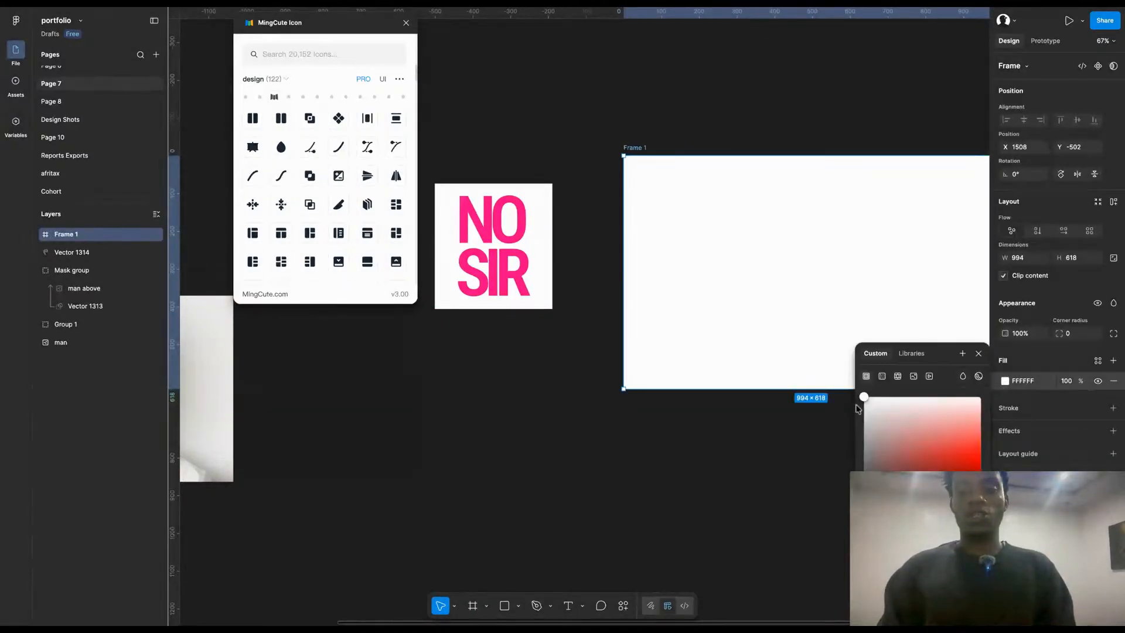
drag(860, 407, 864, 415)
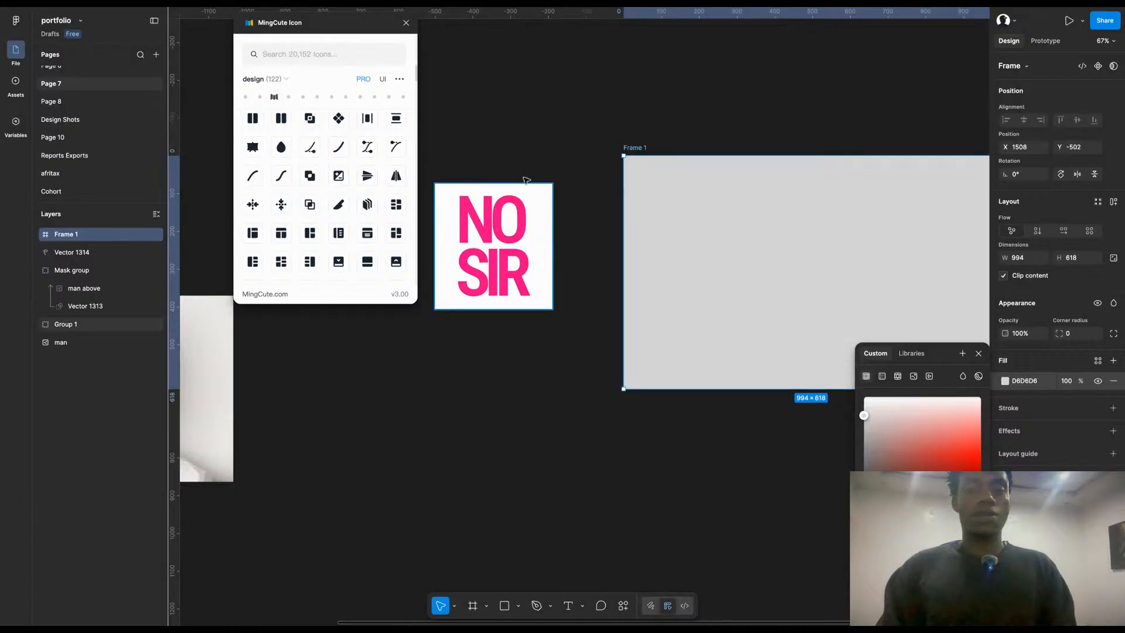
Step: Move the NO SIR group into the gray frame and center it horizontally
click(525, 179)
click(493, 220)
drag(492, 220, 816, 279)
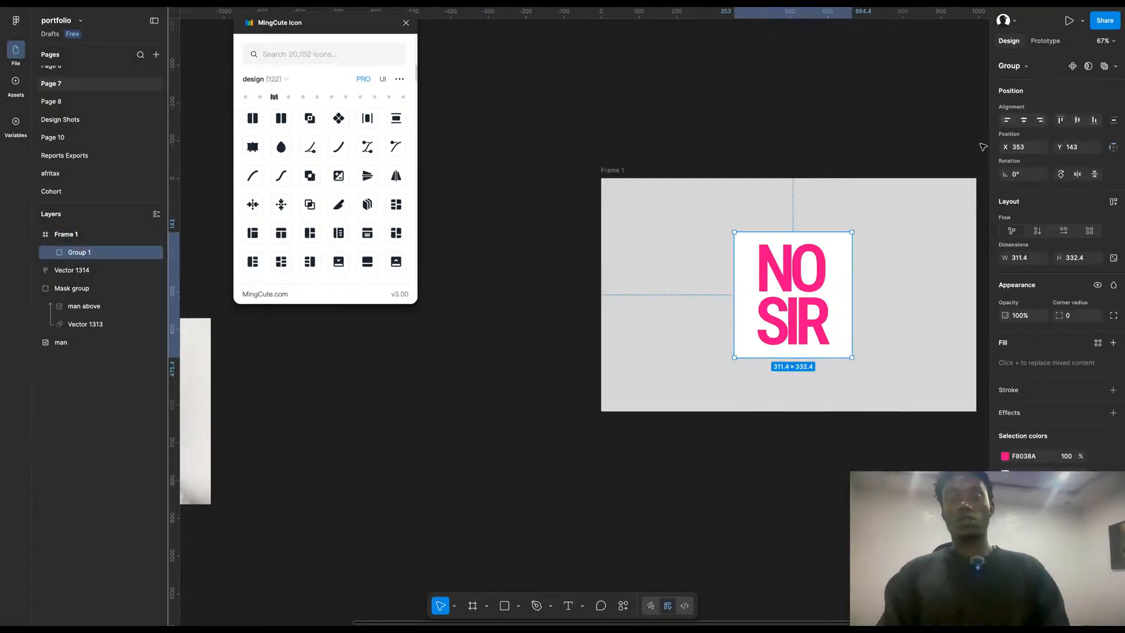
click(1022, 120)
Step: Apply the Multiply blend mode to the NO SIR group in the gray frame
click(1114, 285)
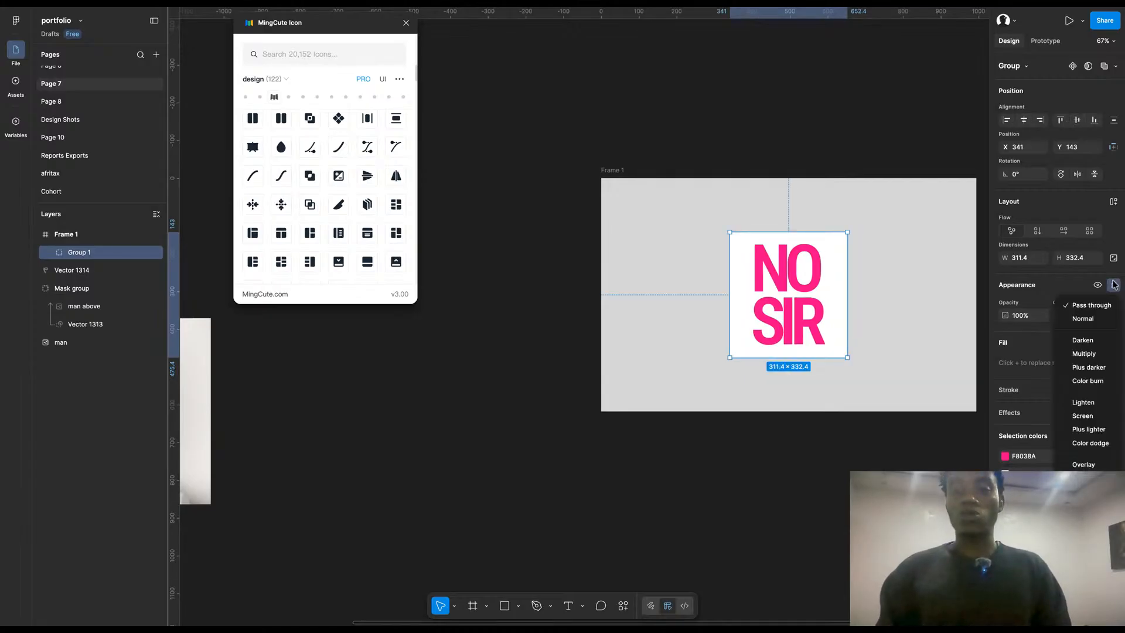
click(1095, 354)
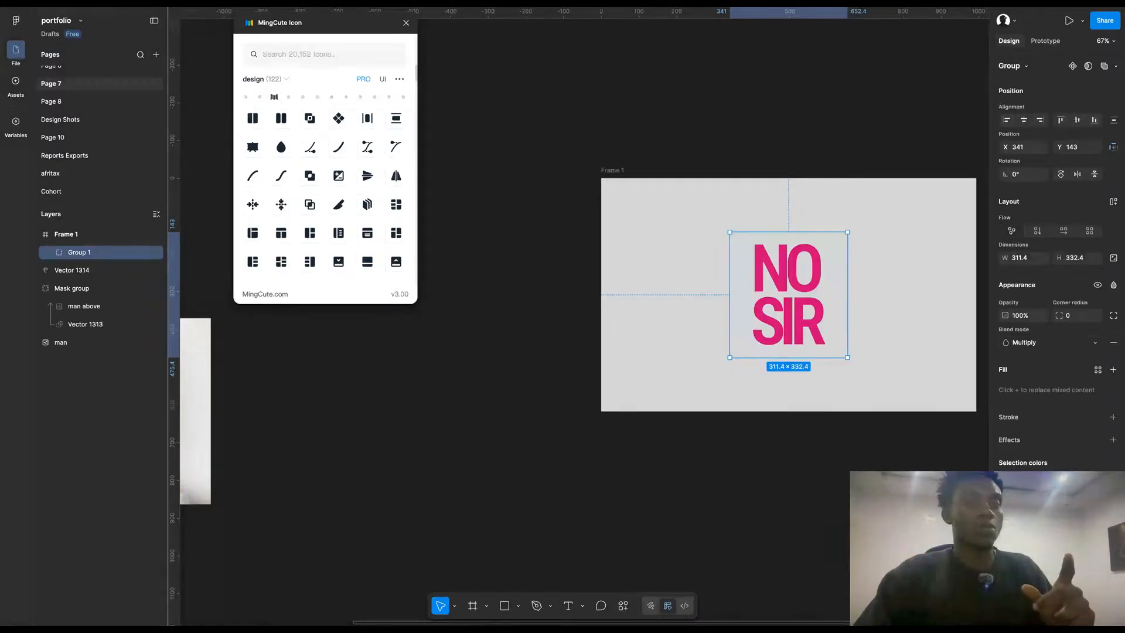
click(765, 500)
Step: Draw an ellipse about 227 × 246 on an empty area of the canvas
scroll(766, 500, down, 10)
scroll(765, 501, right, 15)
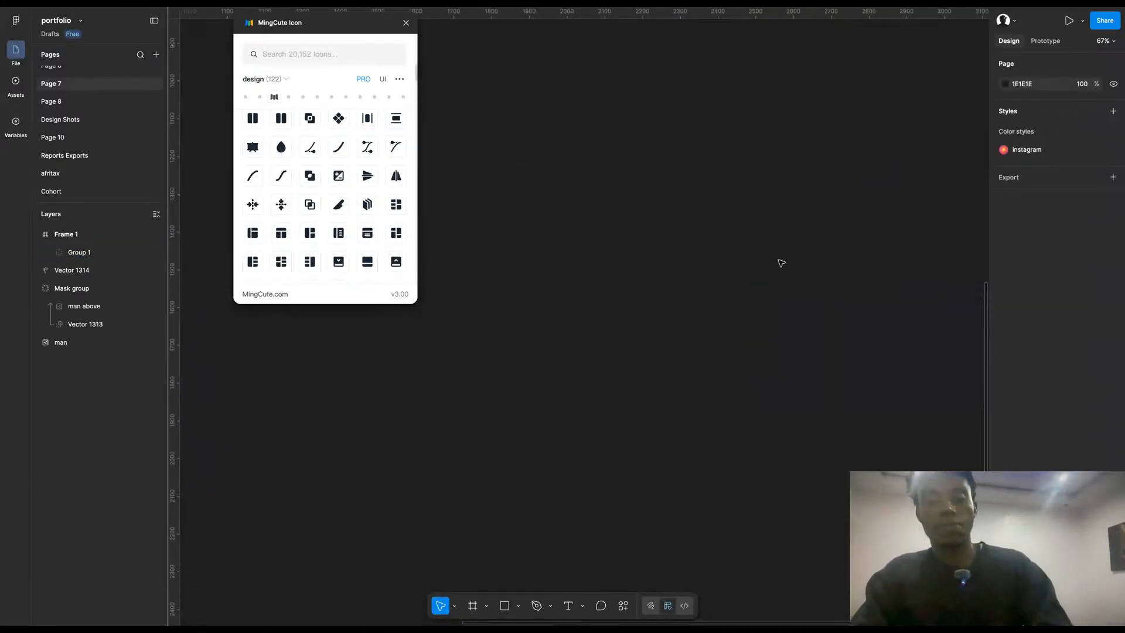
key(o)
mouse_move(638, 153)
mouse_down()
mouse_move(705, 215)
mouse_move(721, 258)
mouse_move(725, 246)
mouse_up()
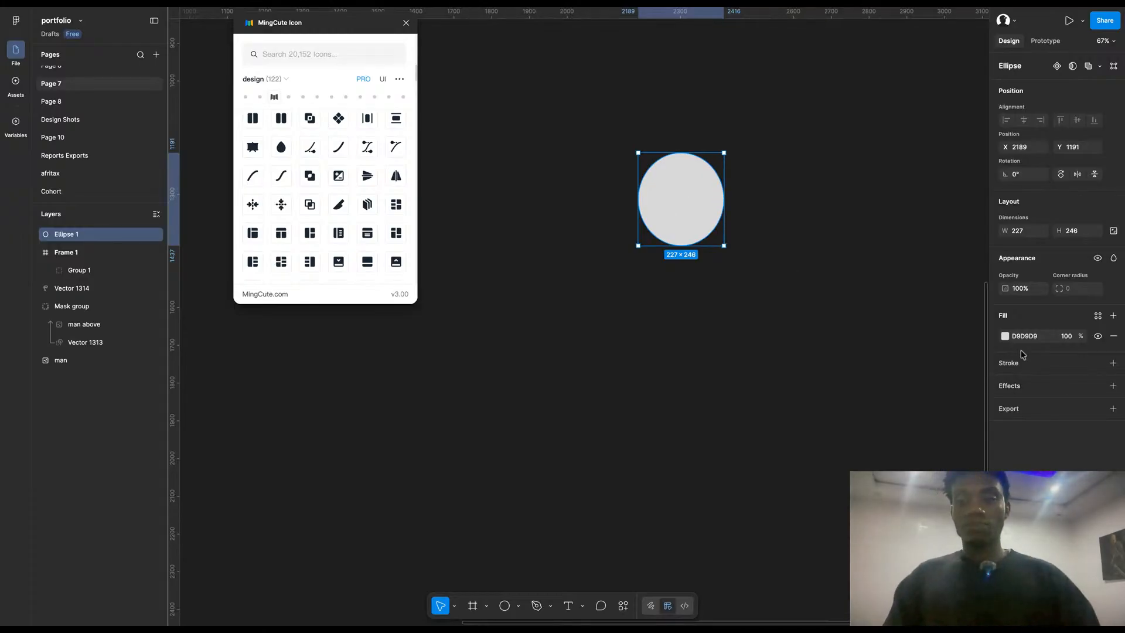
Step: Change the ellipse's fill to white FFFFFF
click(1004, 338)
drag(911, 420, 771, 255)
click(769, 253)
Step: Duplicate the white ellipse below itself, enlarge the copy to about 363 × 394, and place another copy beneath it to form a snowman stack
click(684, 225)
drag(691, 241, 689, 295)
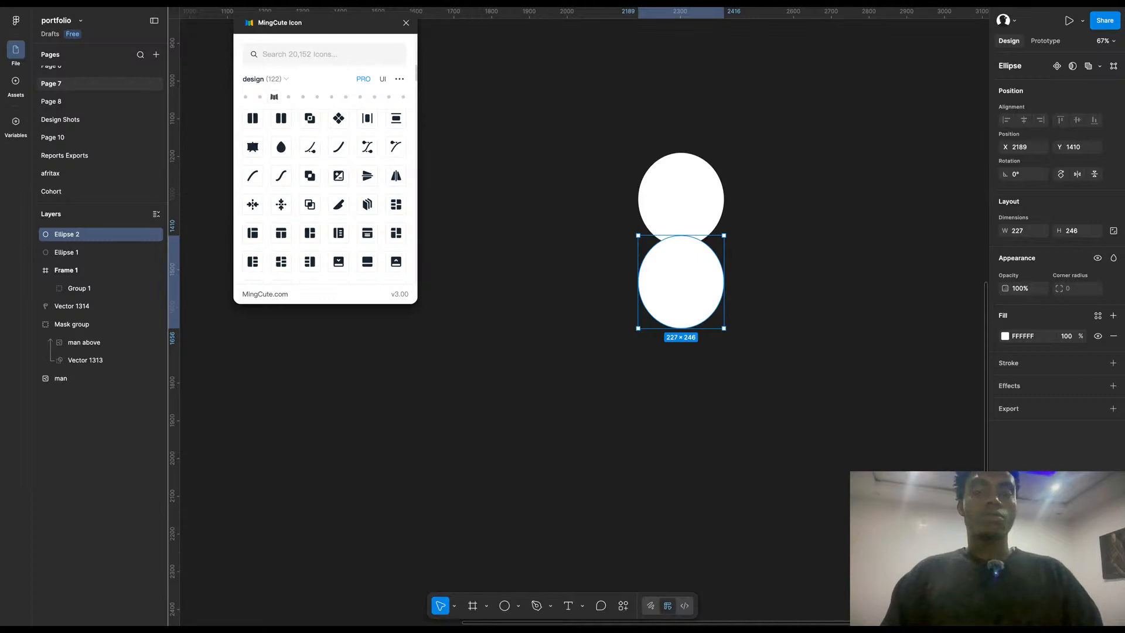
drag(721, 312, 709, 394)
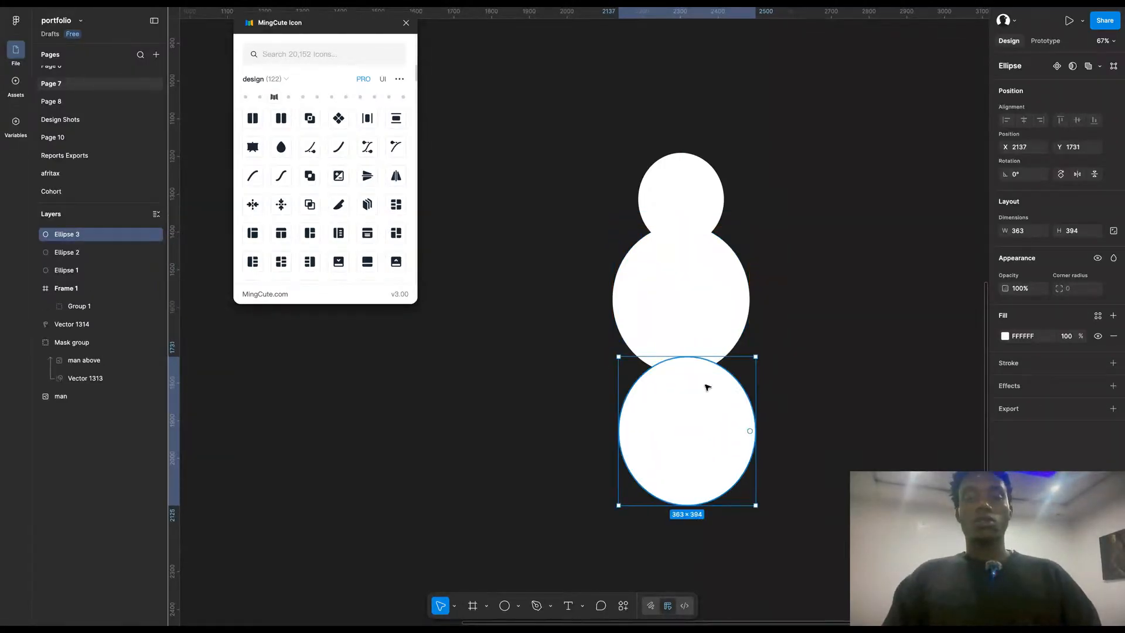
Step: Widen the two lower ellipses to about 399 × 394 each and shift the head ellipse slightly over the body
click(725, 356)
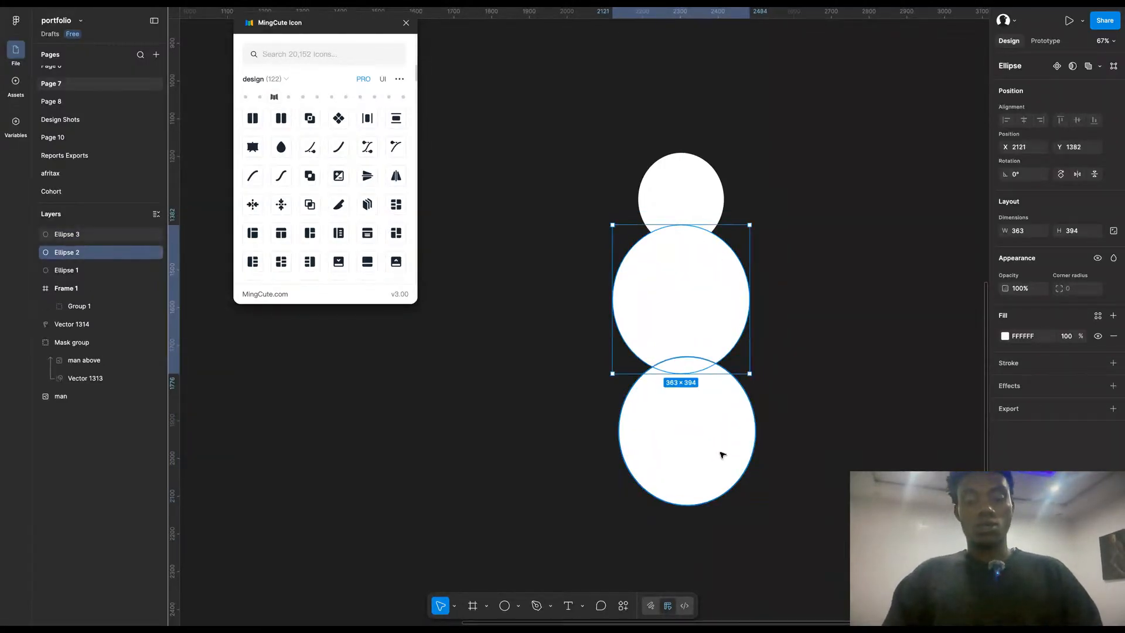
shift+click(725, 452)
drag(756, 436, 764, 436)
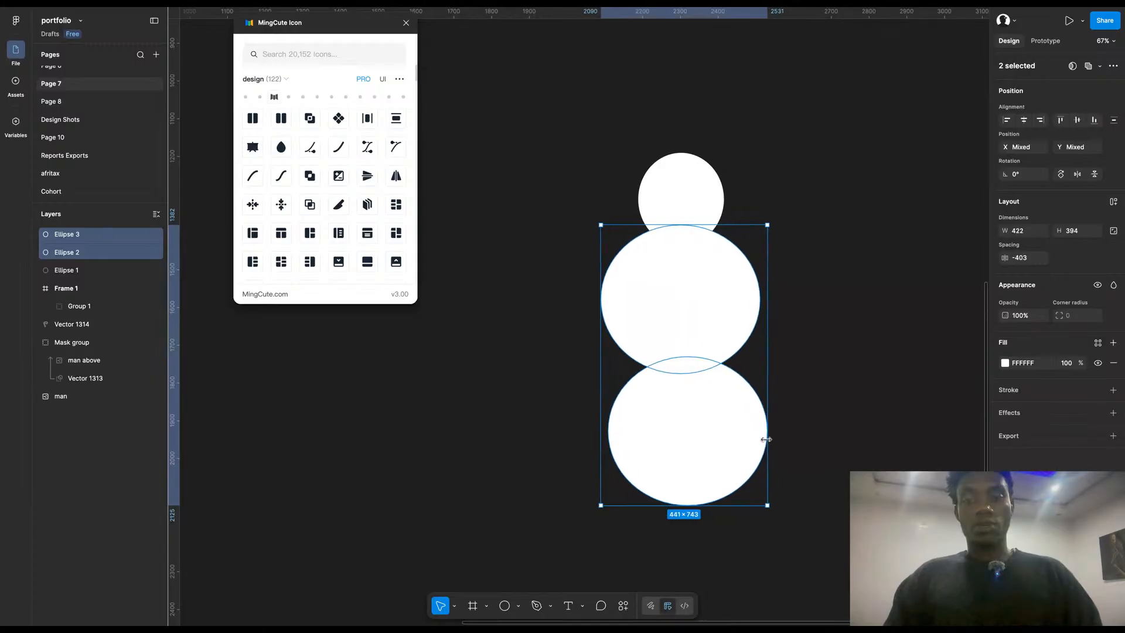
click(695, 189)
drag(697, 191, 692, 192)
click(805, 249)
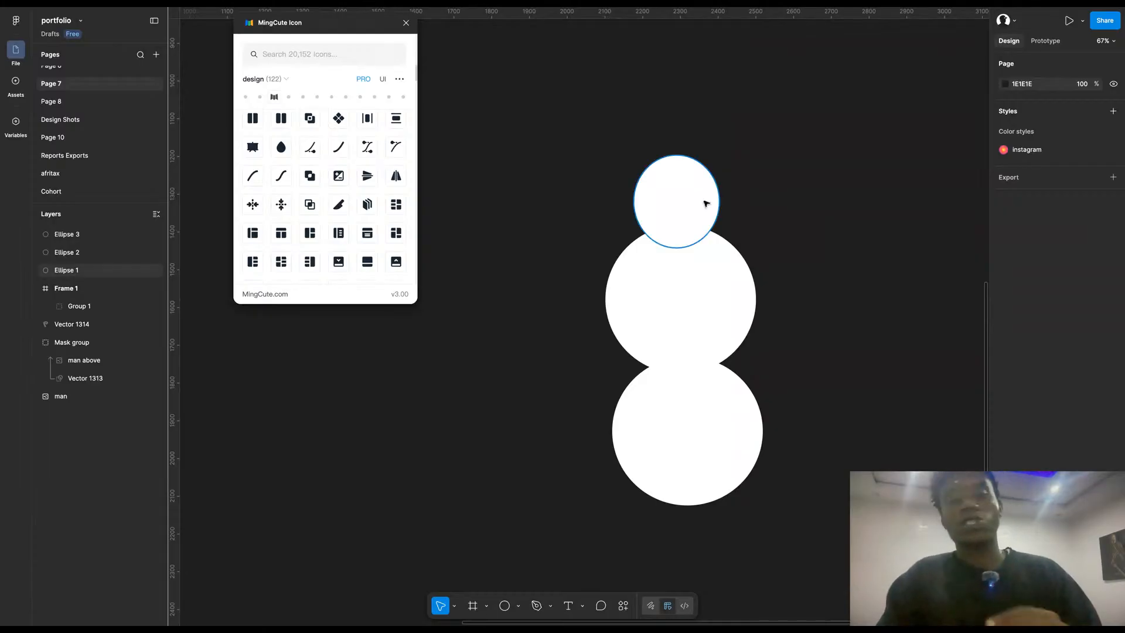
Step: Duplicate the head ellipse about 37 px lower and fill the copy with gray A69D9D as a shadow
click(677, 199)
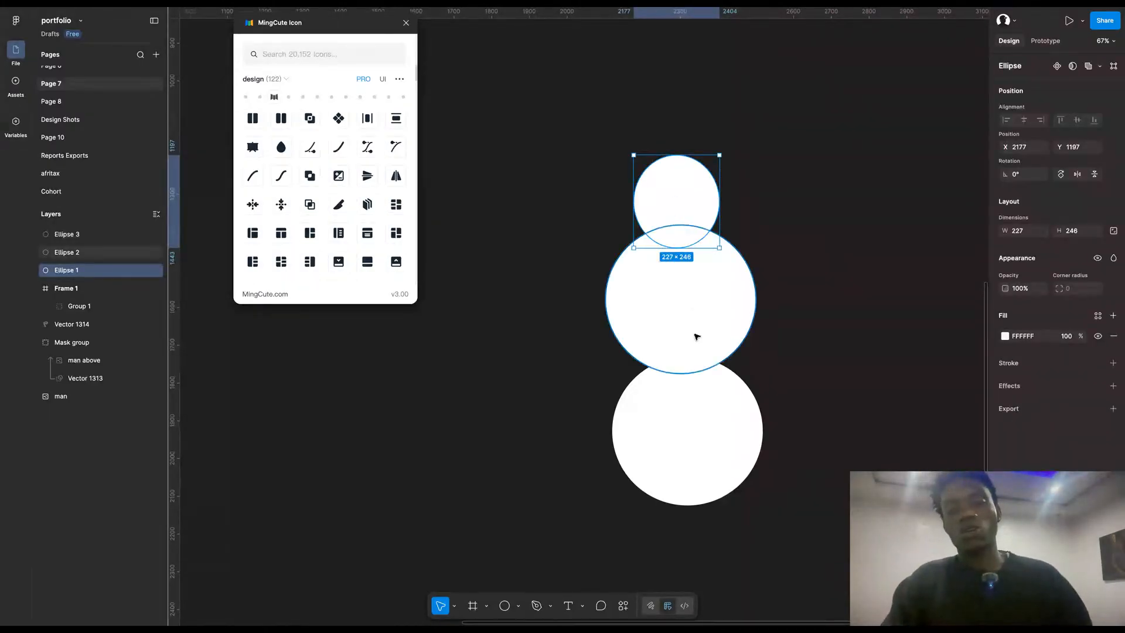
scroll(687, 205, up, 3)
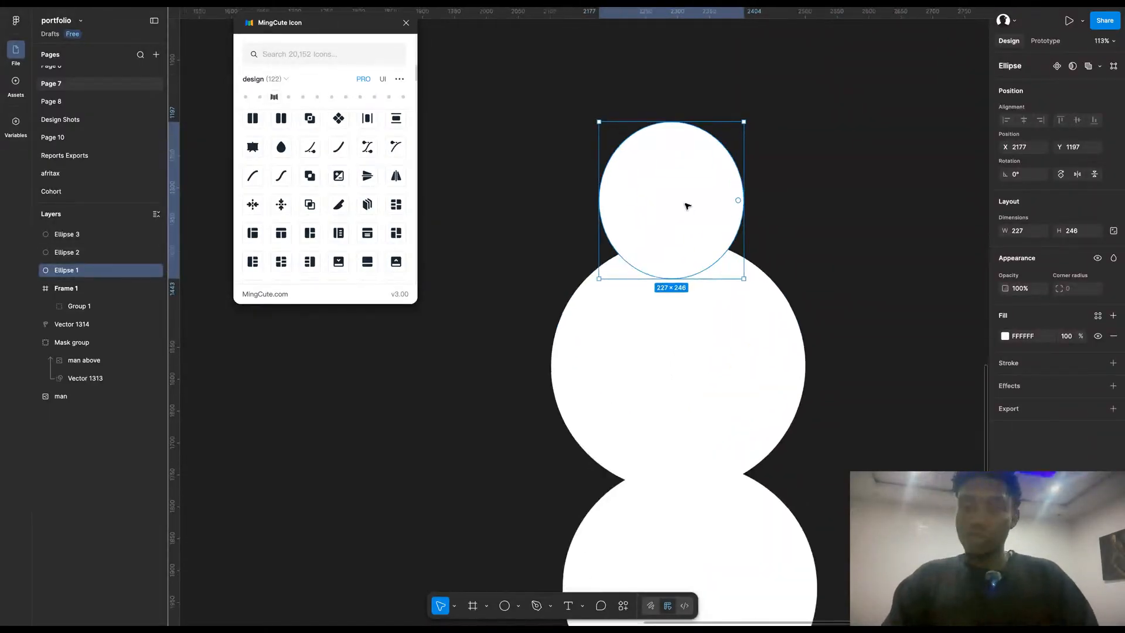
drag(703, 203, 703, 228)
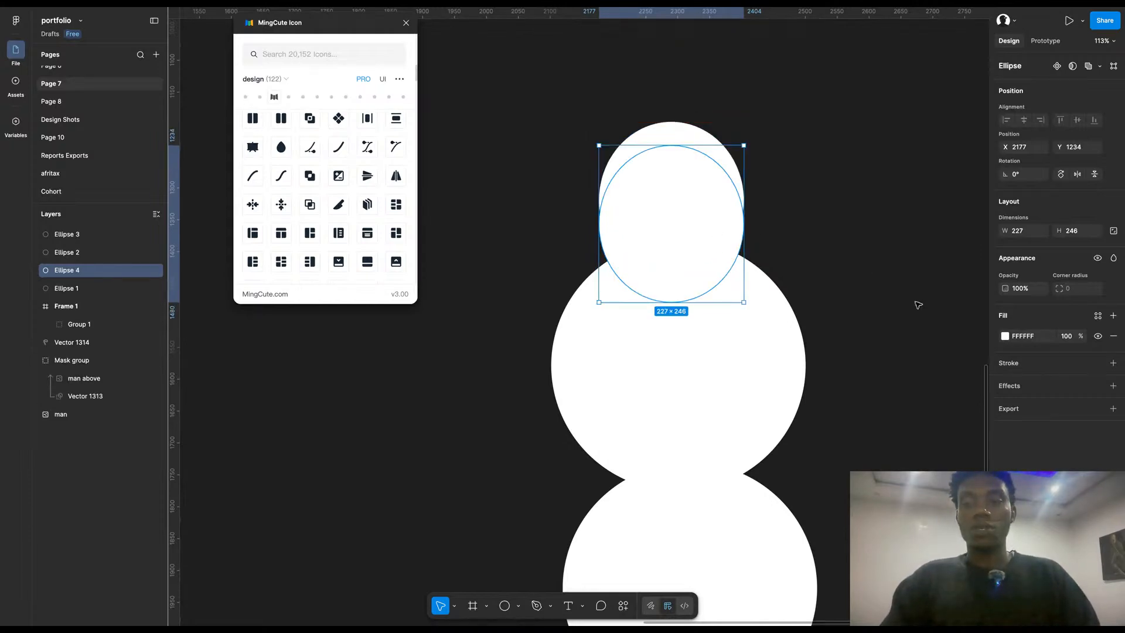
click(1006, 337)
click(871, 427)
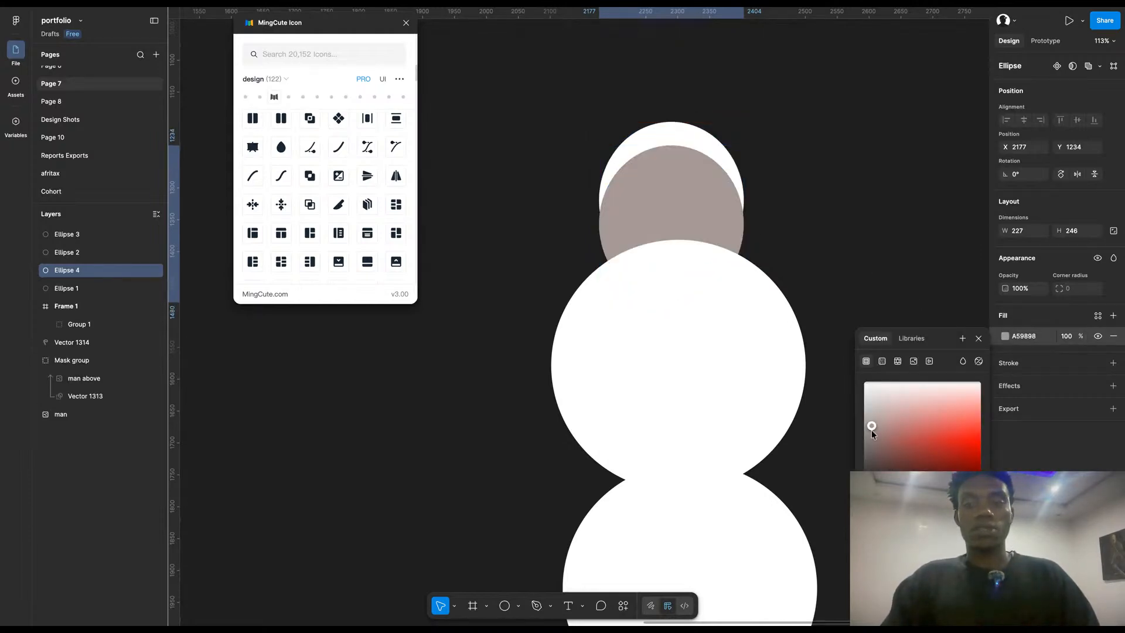
drag(871, 430, 869, 429)
Step: Layer the gray shadow ellipse above the middle body and behind the head, and raise it slightly to about Y 1227
key(])
key(super+[)
click(734, 107)
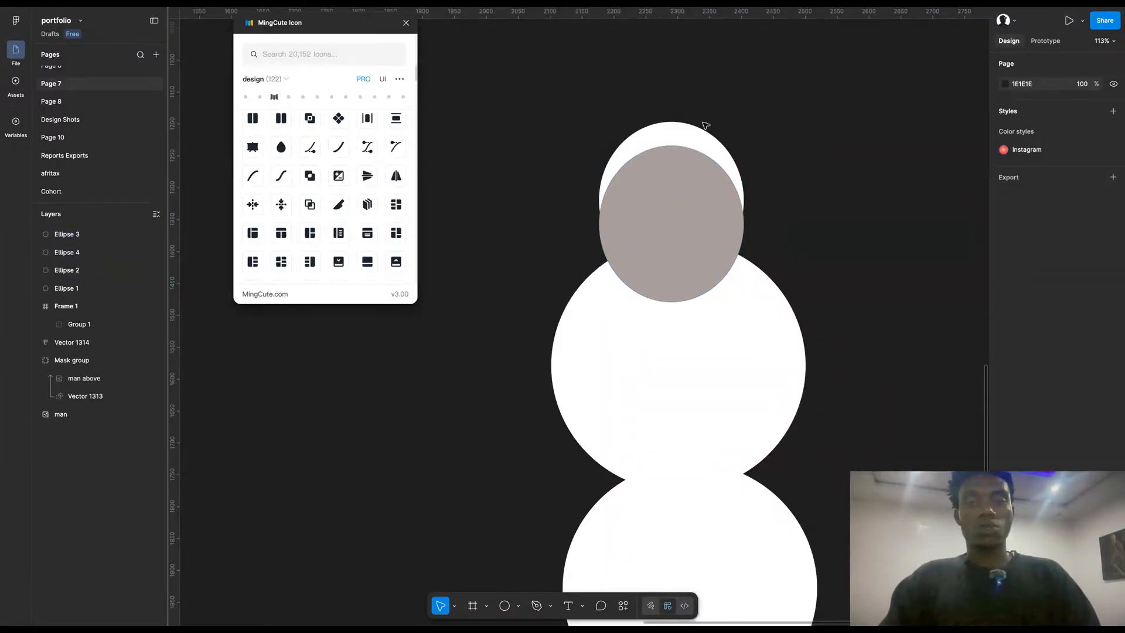
click(694, 136)
key(])
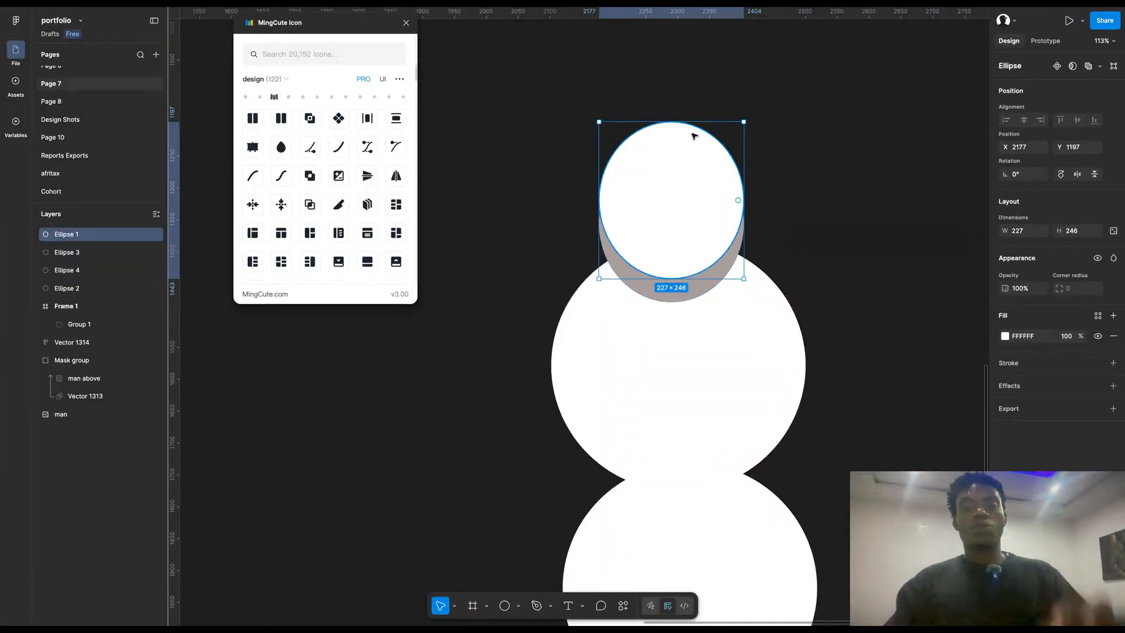
click(582, 279)
click(649, 288)
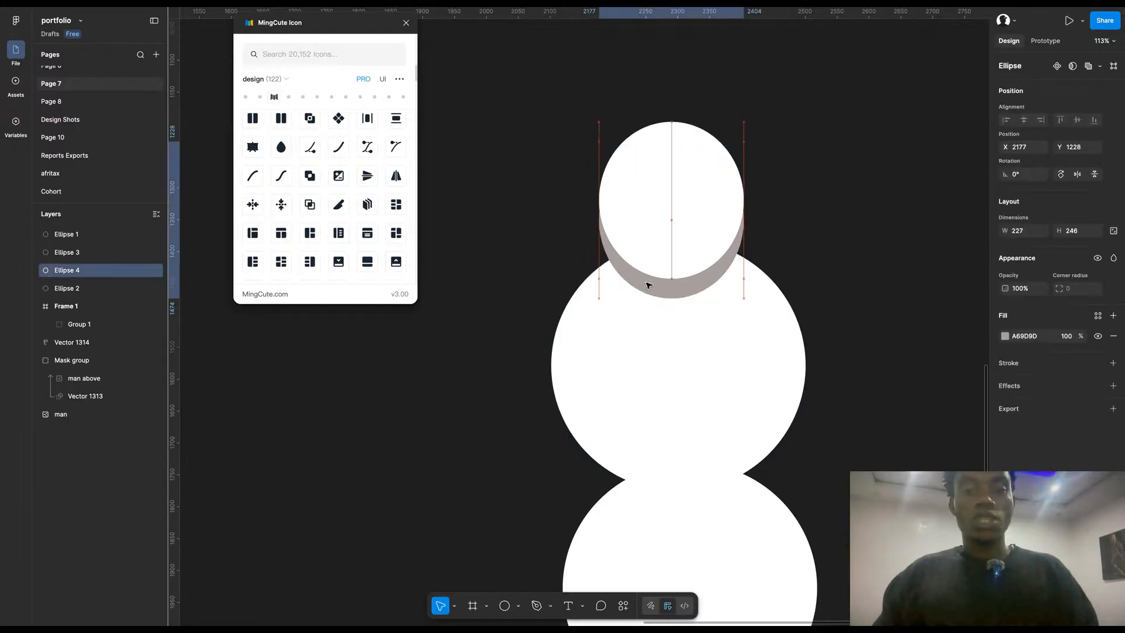
Step: Duplicate the middle body ellipse and use the copy as a mask that clips the gray shadow ellipse to the body
click(713, 359)
scroll(713, 361, up, 5)
scroll(713, 361, up, 1)
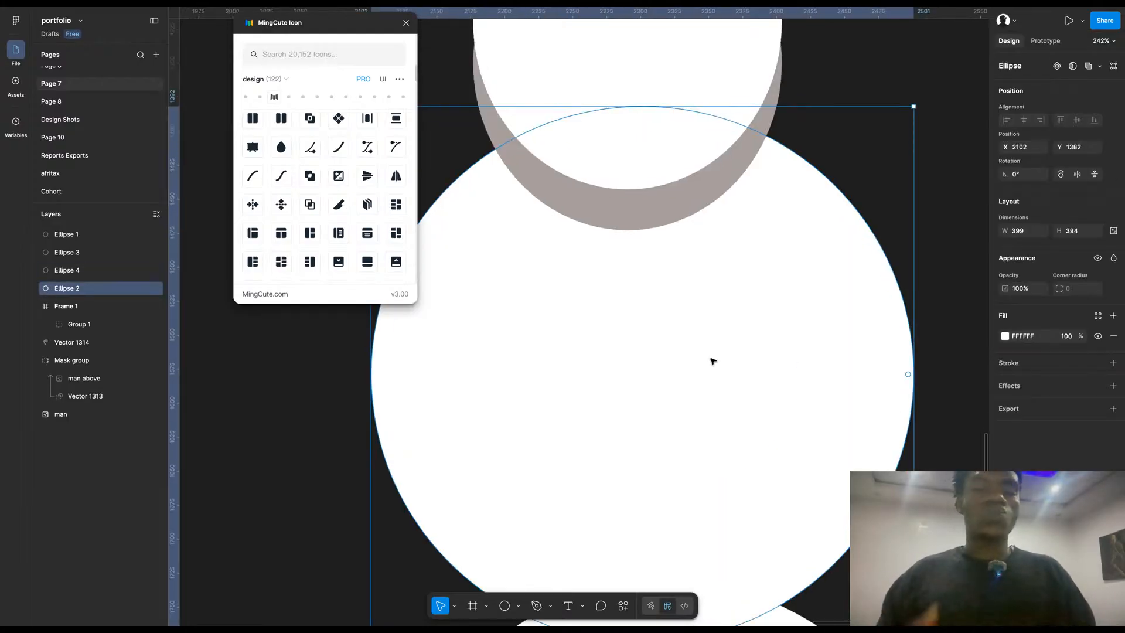
key(ctrl+d)
shift+click(713, 185)
right_click(713, 186)
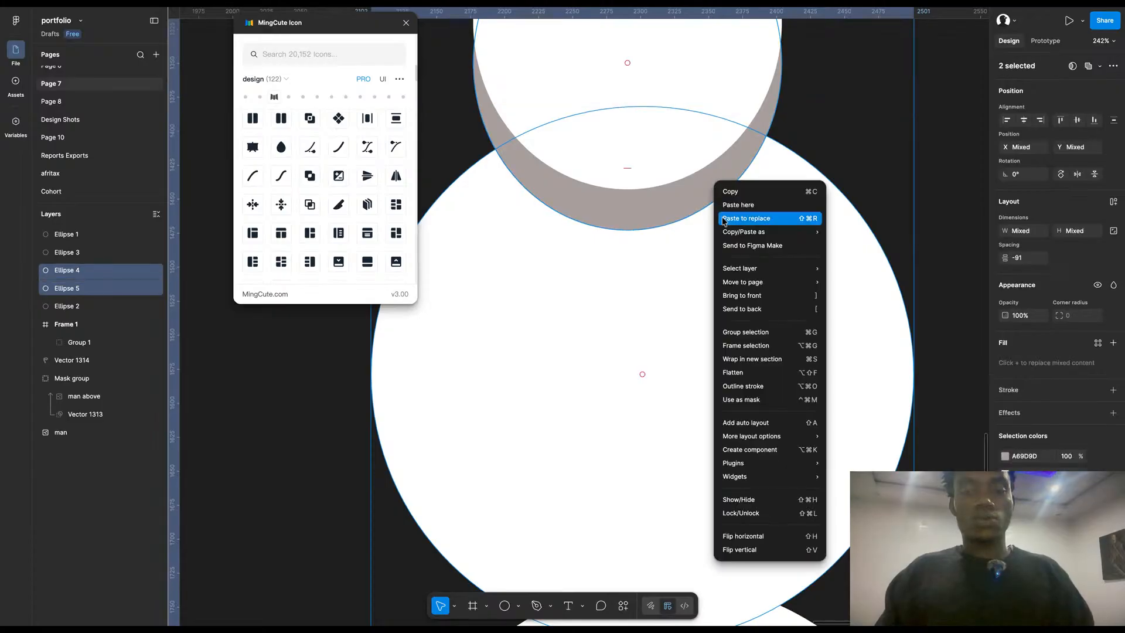
click(761, 397)
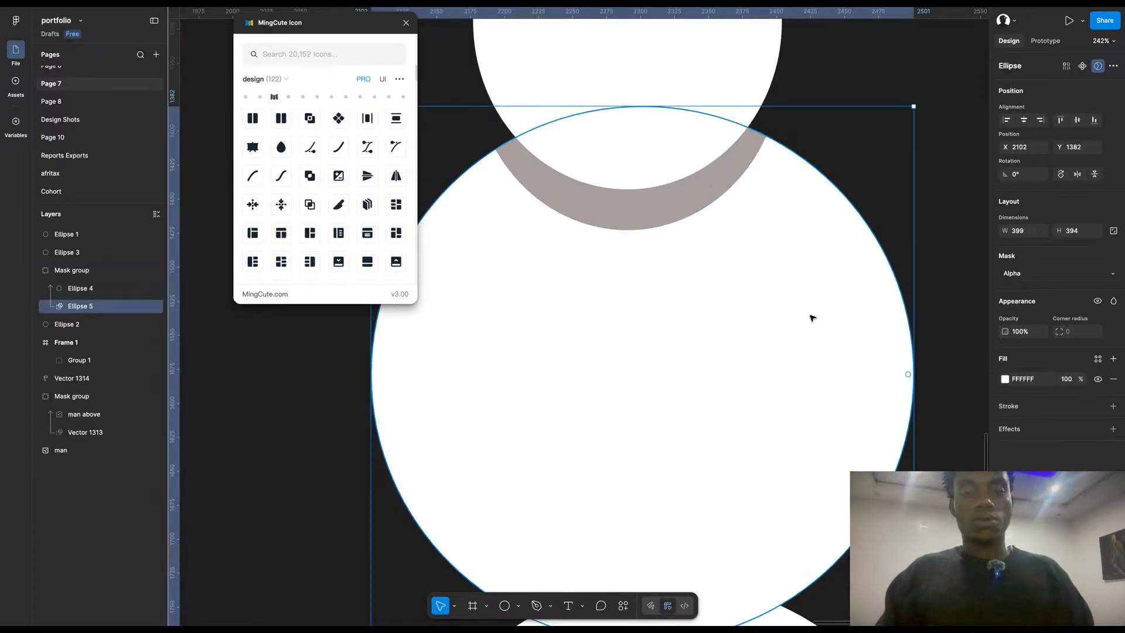
click(919, 181)
Step: Recolor the masked neck shadow to light bluish gray DFE3E6
scroll(921, 181, down, 5)
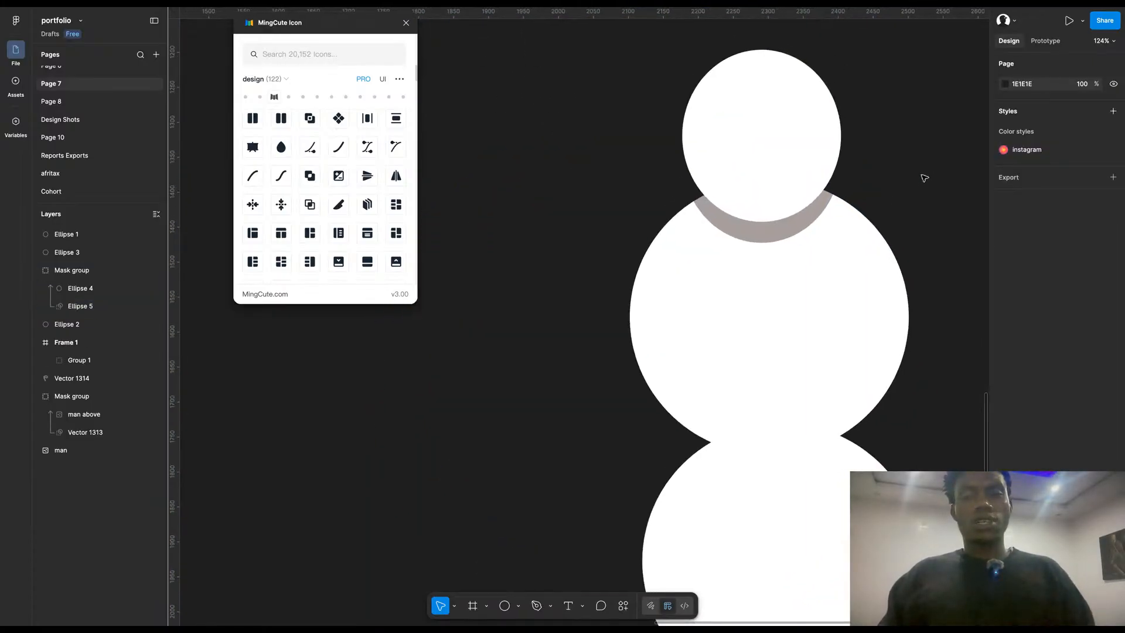
scroll(923, 179, down, 4)
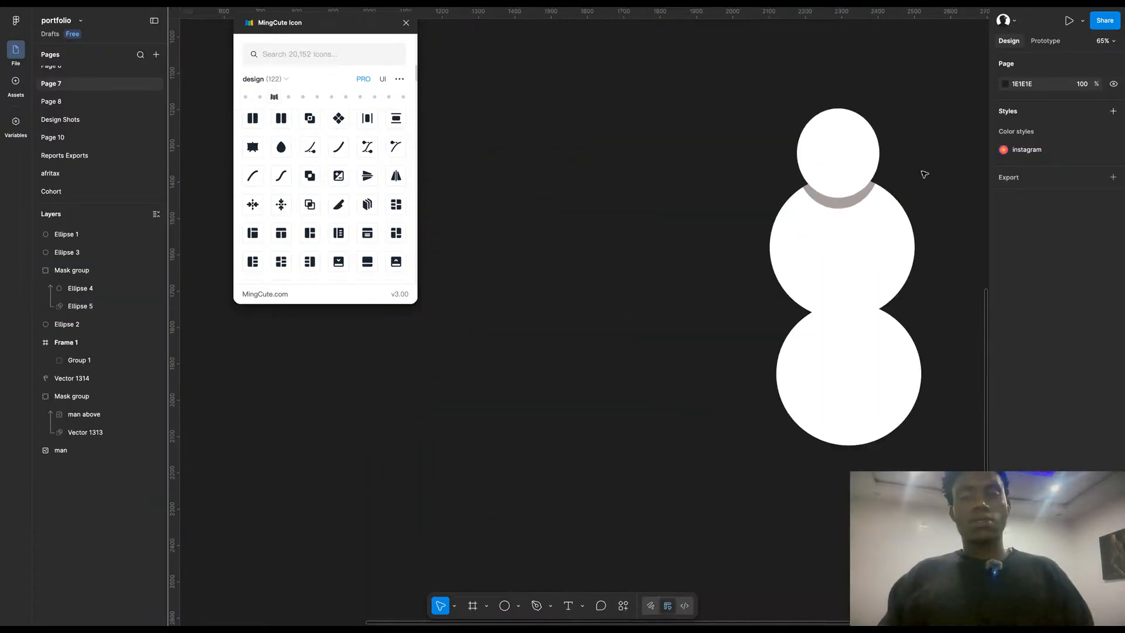
double_click(848, 204)
click(1006, 336)
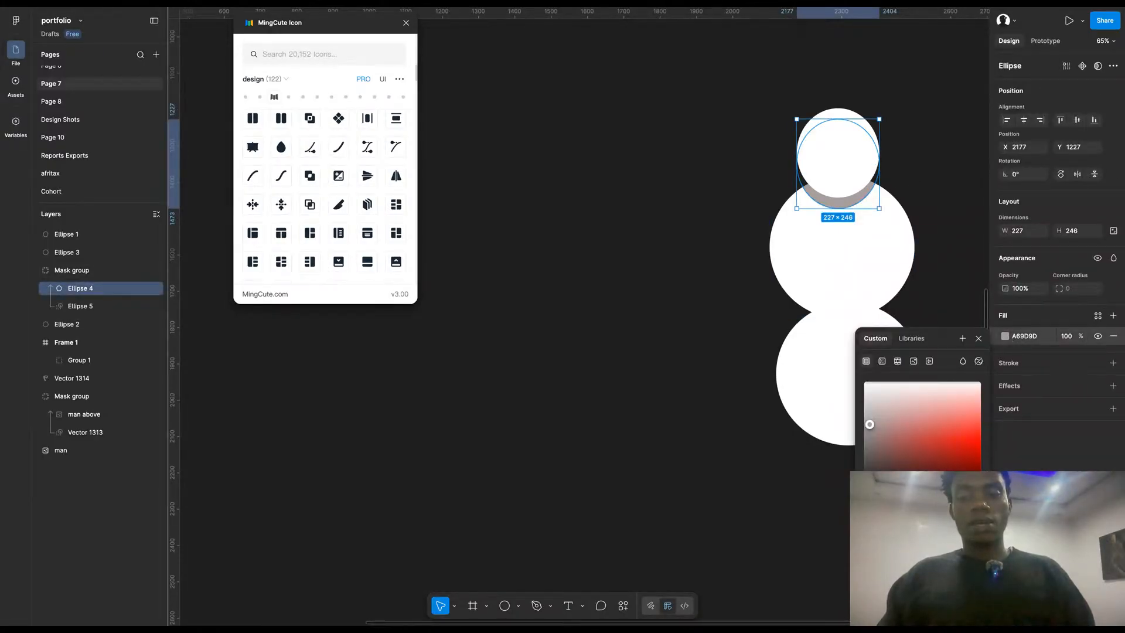
click(938, 511)
drag(884, 400, 877, 397)
click(921, 240)
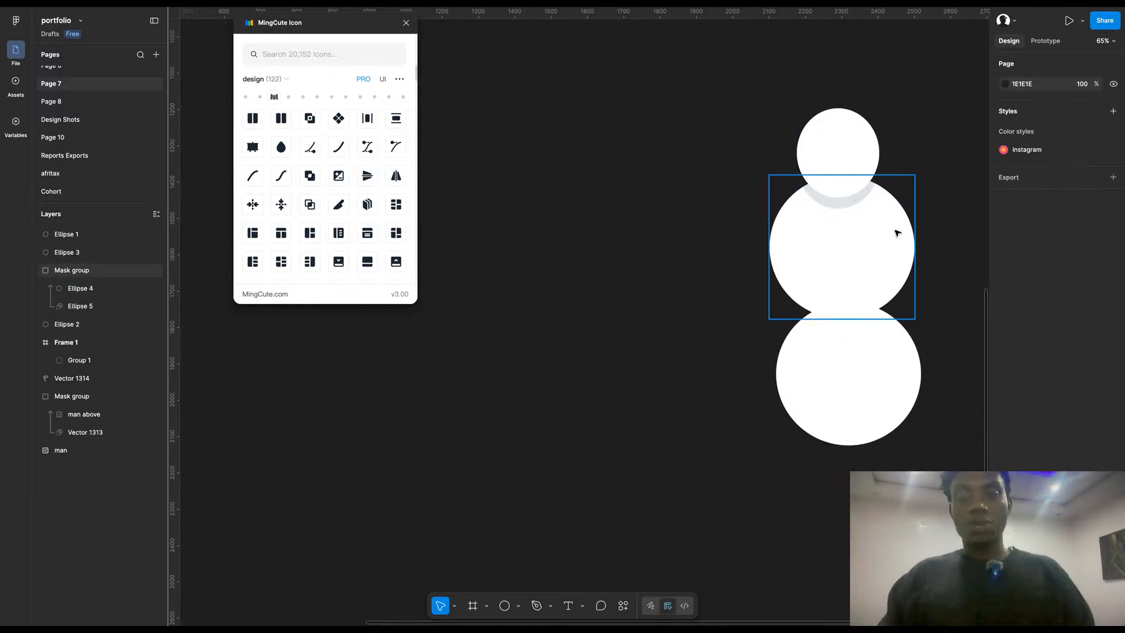
Step: Duplicate the middle body ellipse about 65 px lower and fill the copy with the color DFE3E6 sampled from the neck shadow
scroll(887, 234, up, 5)
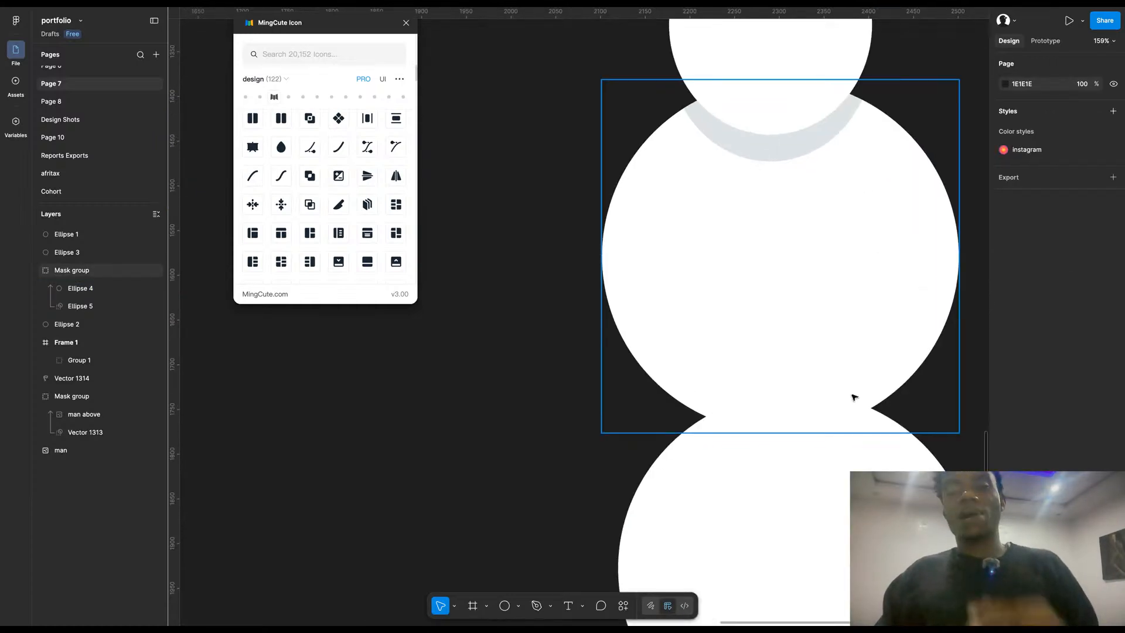
scroll(823, 392, down, 4)
click(808, 259)
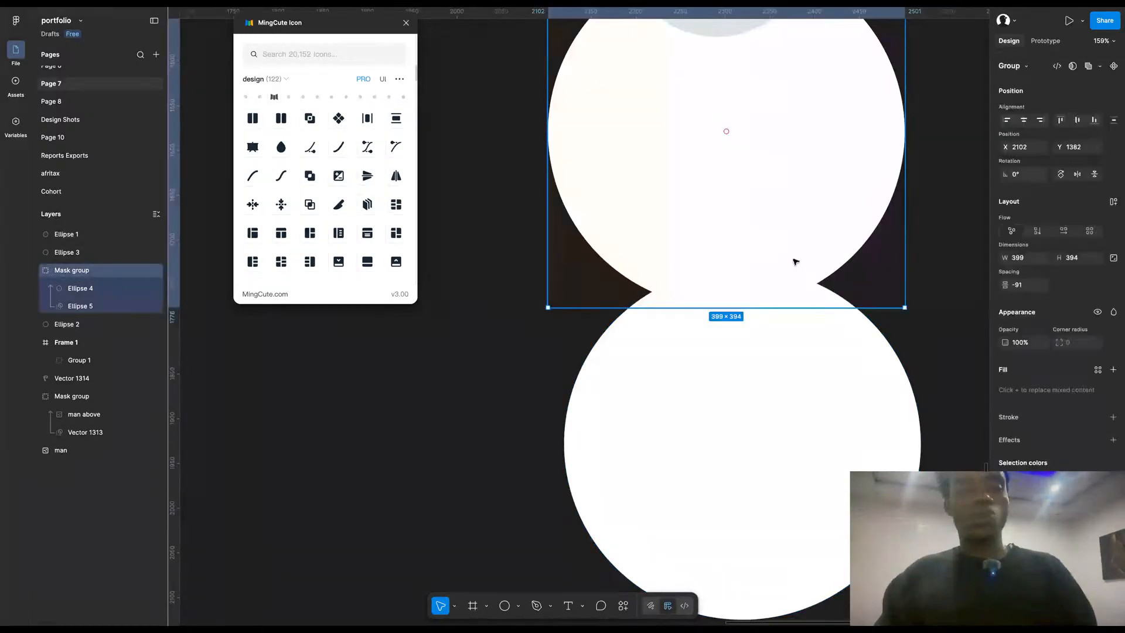
click(64, 341)
click(76, 329)
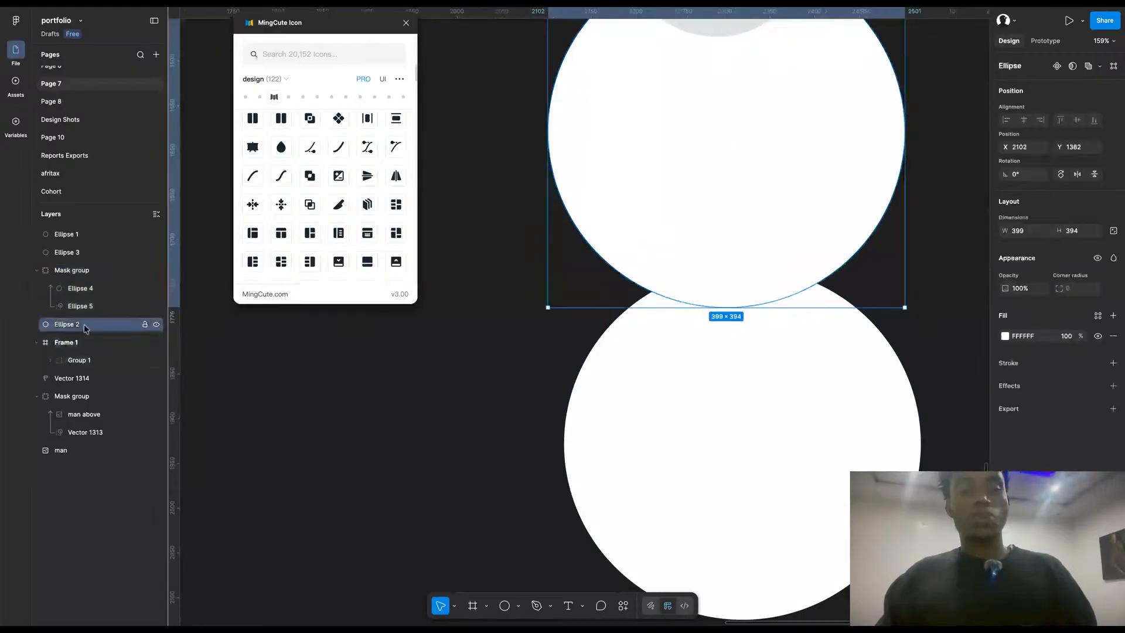
drag(817, 199, 818, 256)
key(i)
scroll(818, 256, up, 5)
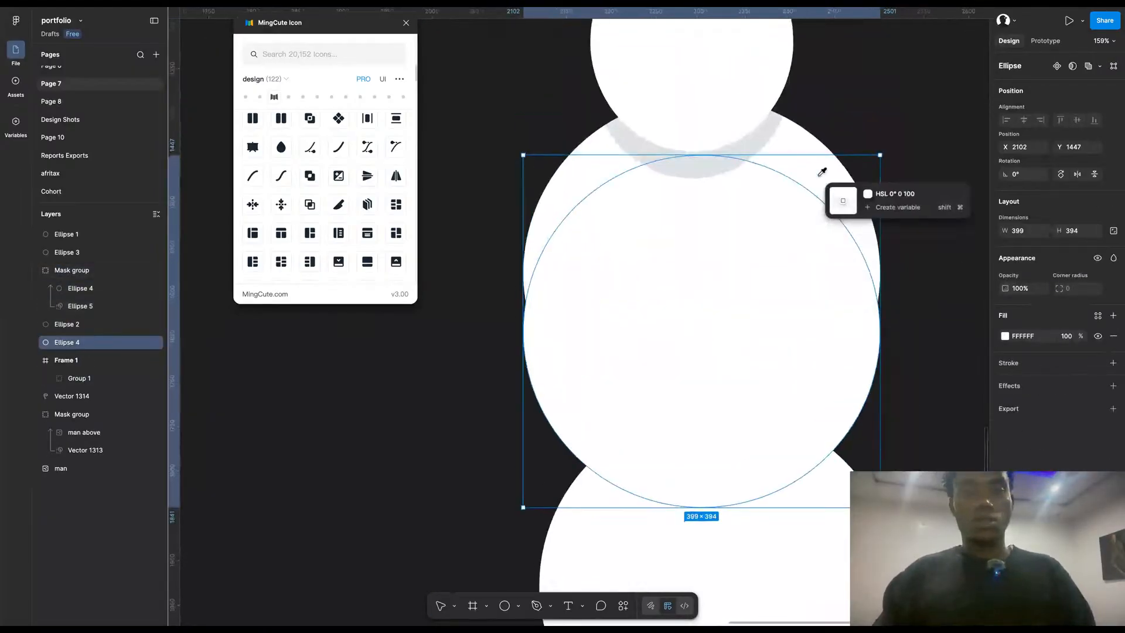
click(771, 156)
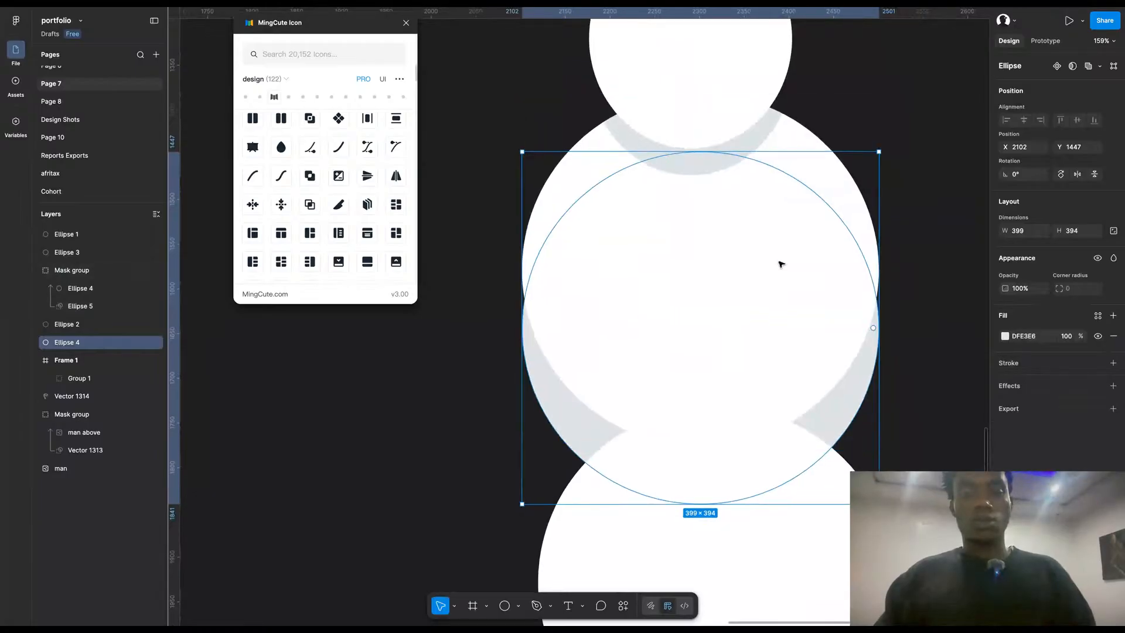
Step: Try to bring the neck shadow's mask group and the new gray ellipse to the front
scroll(791, 287, down, 3)
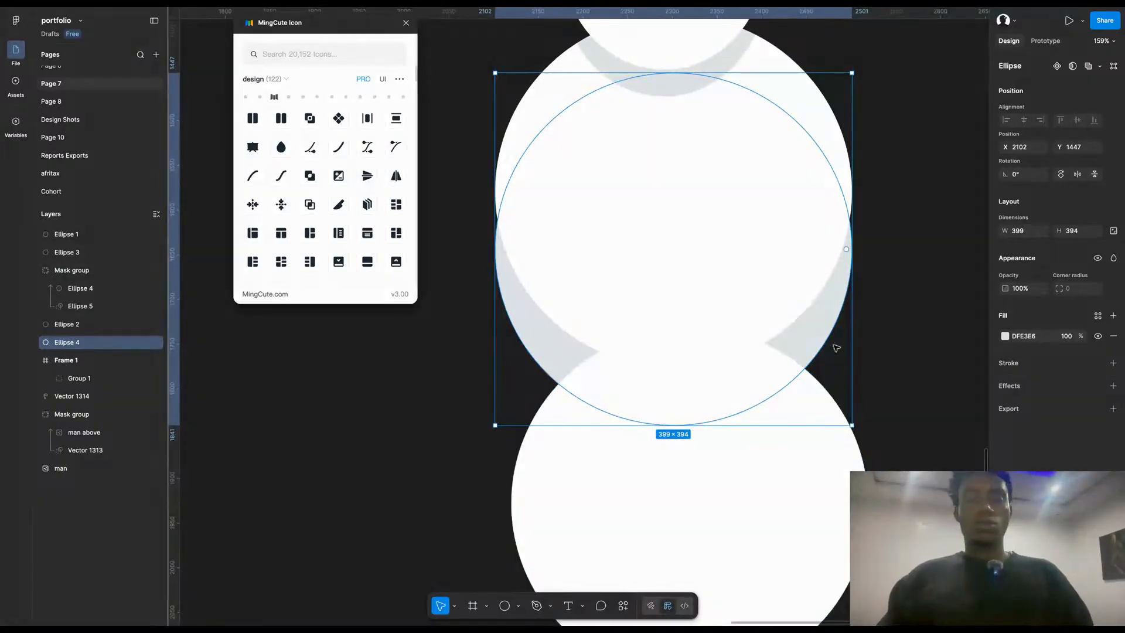
shift+click(767, 195)
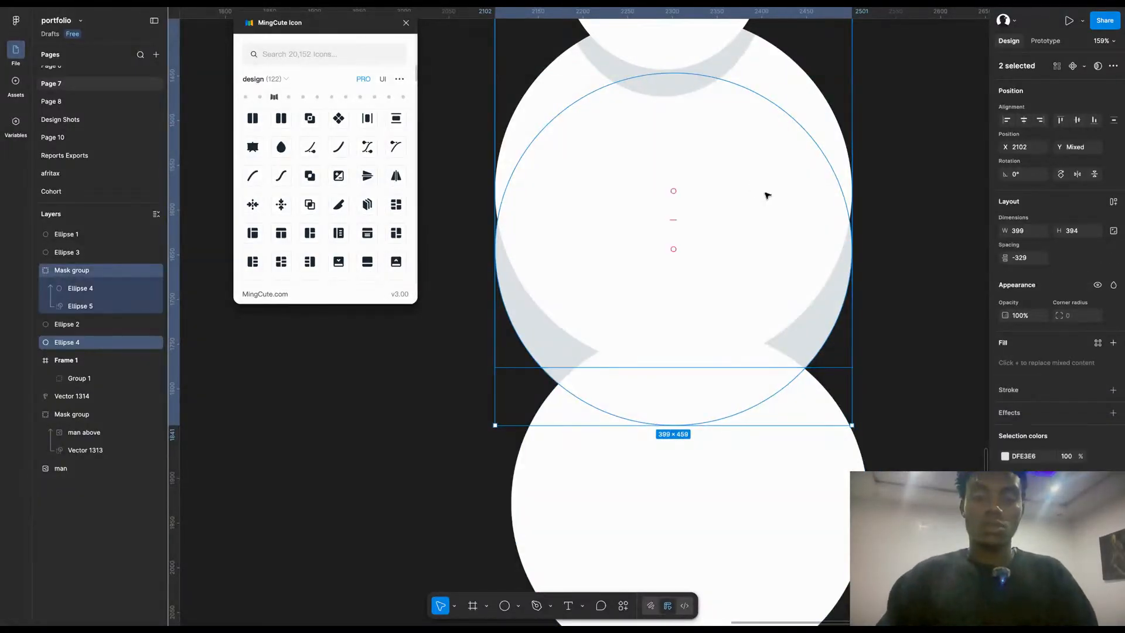
key(])
click(883, 364)
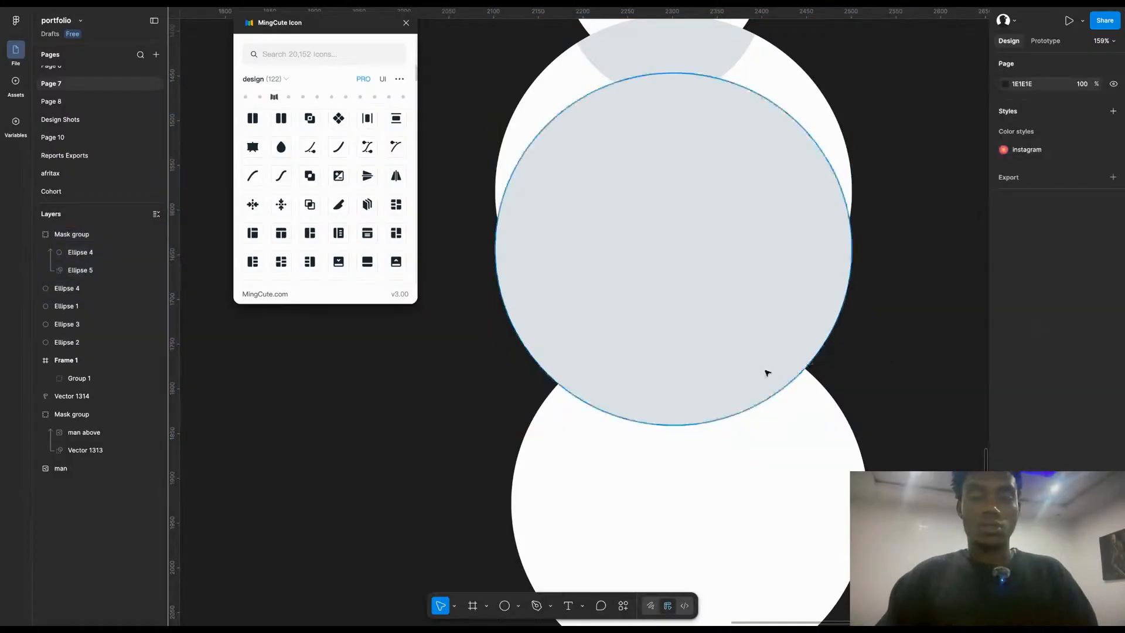
key(ctrl+z)
click(891, 432)
Step: Send the bottom body ellipse to the back and raise the gray shadow ellipse above it to about Y 1436
click(811, 517)
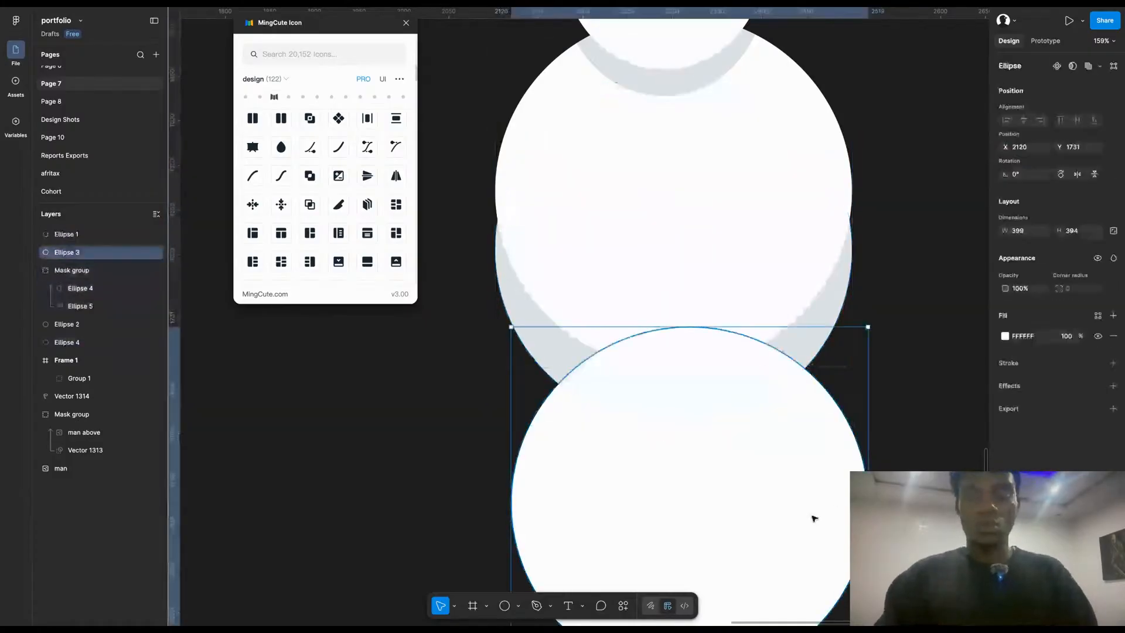
key([)
scroll(898, 469, down, 3)
scroll(897, 468, down, 1)
click(902, 410)
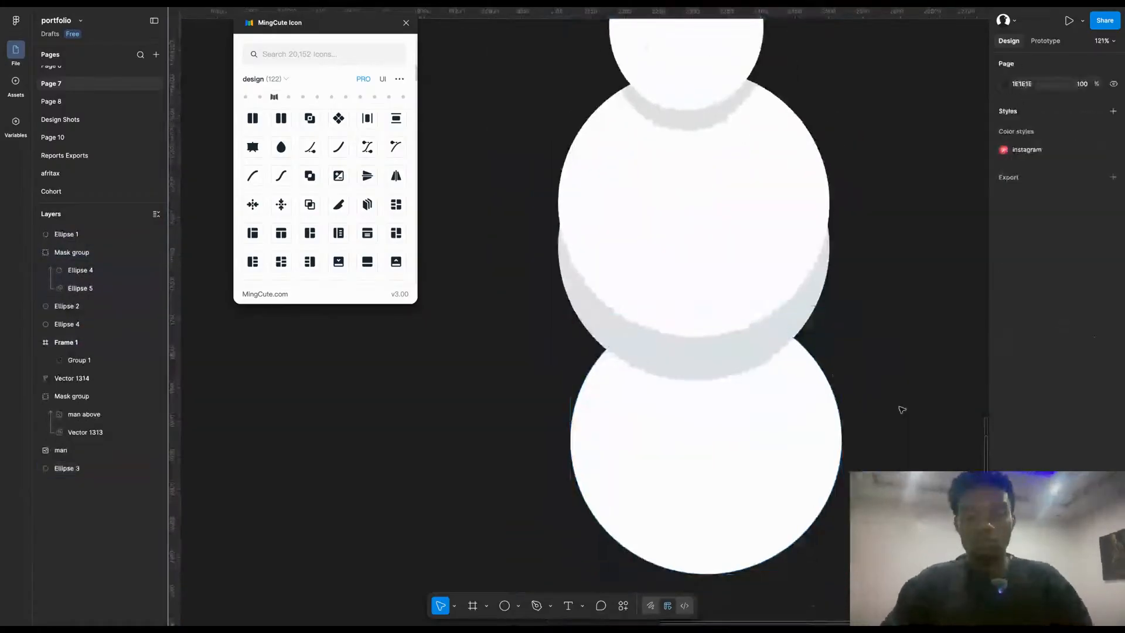
drag(811, 312, 808, 309)
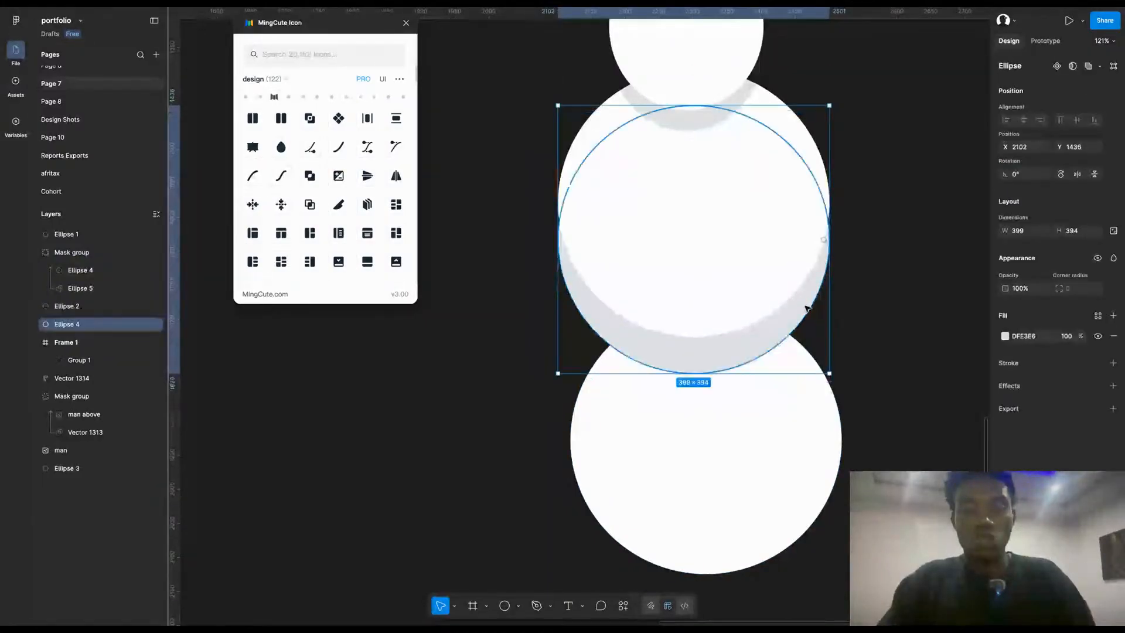
Step: Duplicate the bottom body ellipse and use the copy as a mask that clips the lower gray shadow to it
click(799, 472)
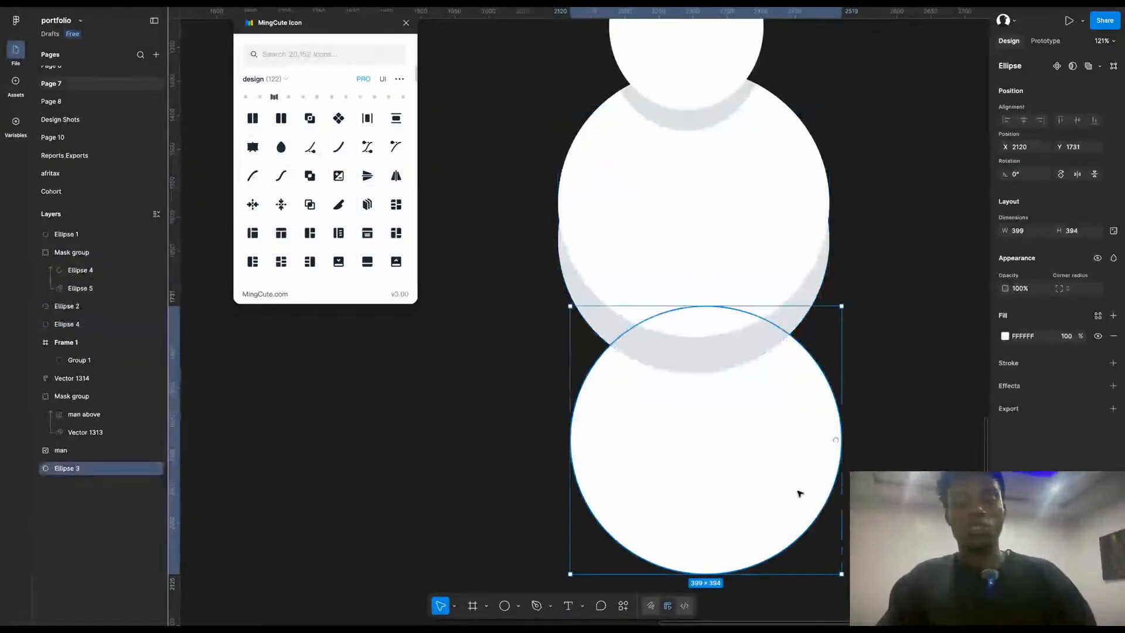
key(ctrl+d)
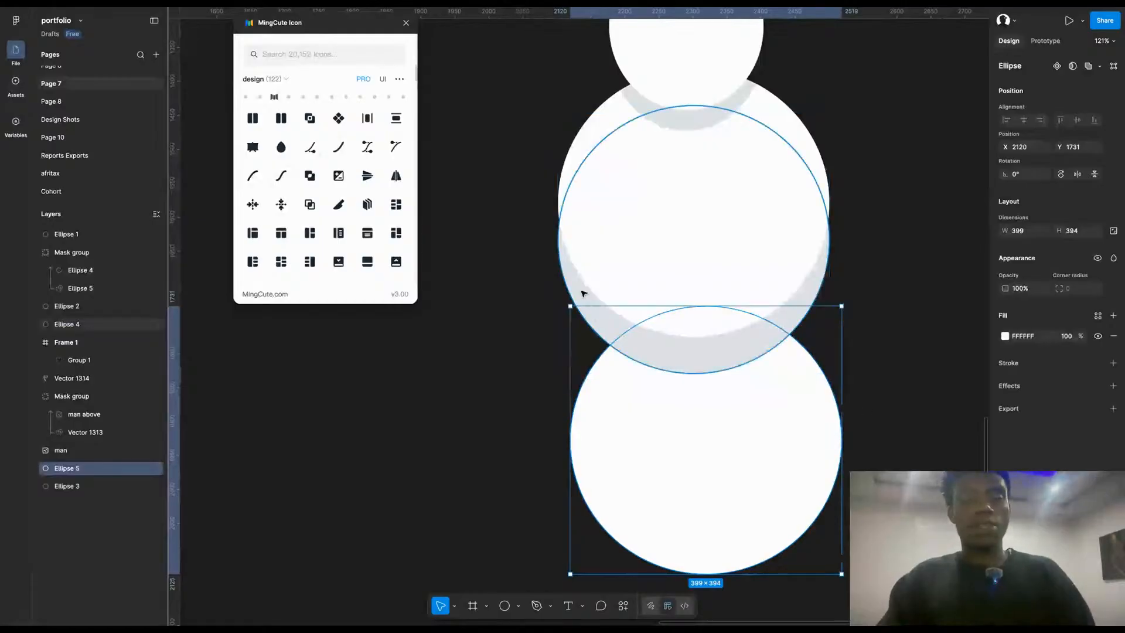
shift+click(583, 293)
right_click(584, 296)
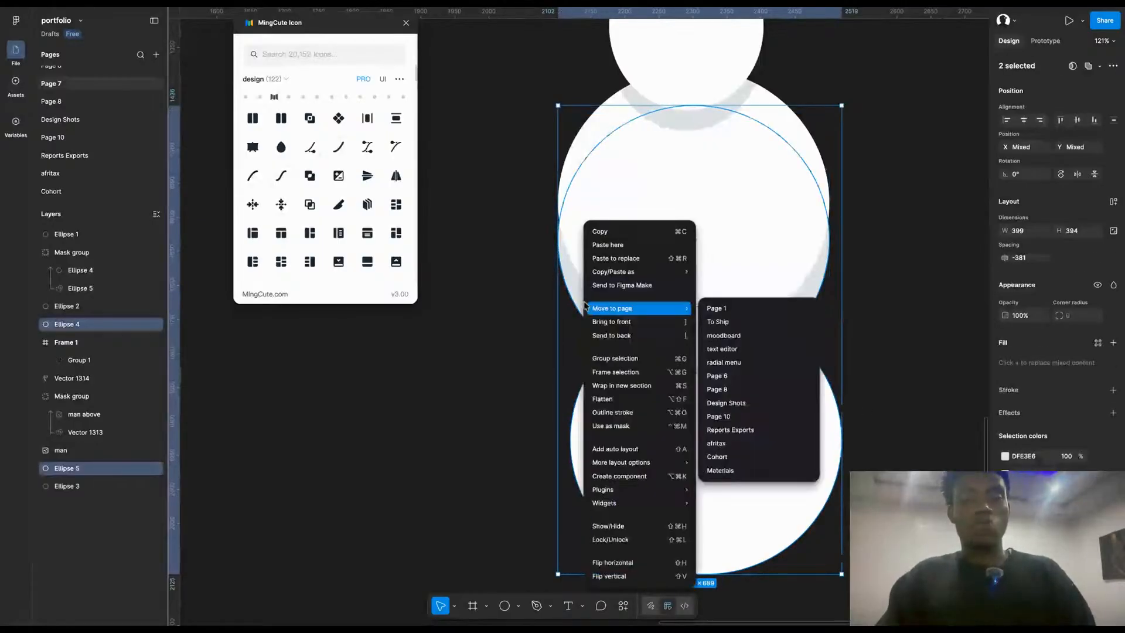
click(632, 429)
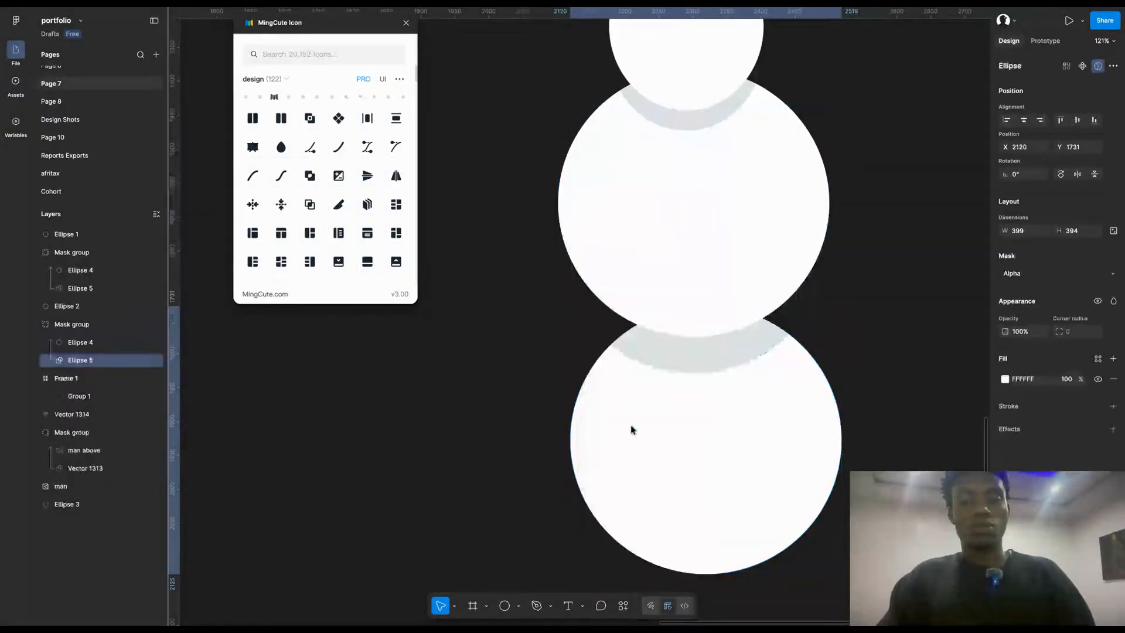
click(919, 381)
scroll(921, 378, down, 5)
scroll(922, 378, right, 2)
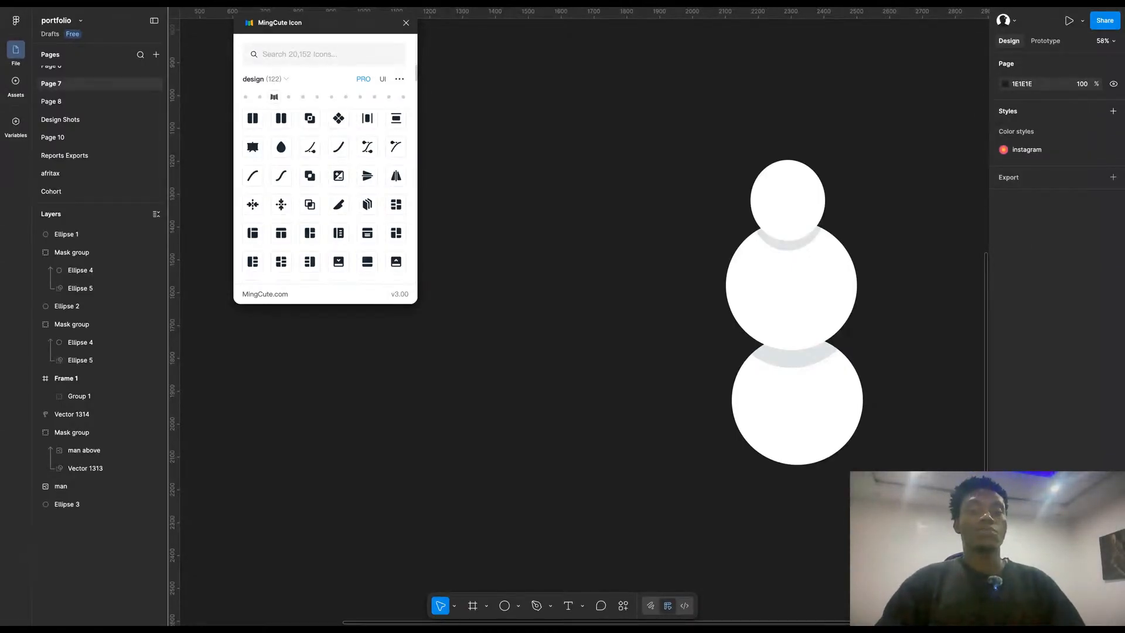
Step: Draw a curved vertical guide path about 56 × 235 px down the head with the Pen tool
key(p)
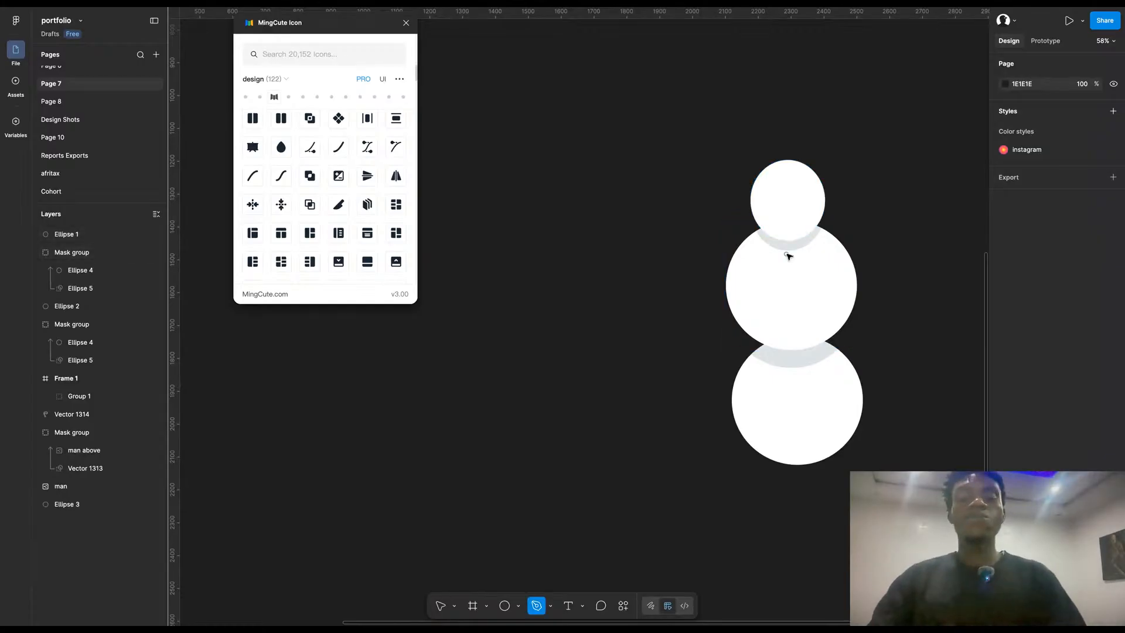
click(788, 160)
drag(784, 238, 823, 287)
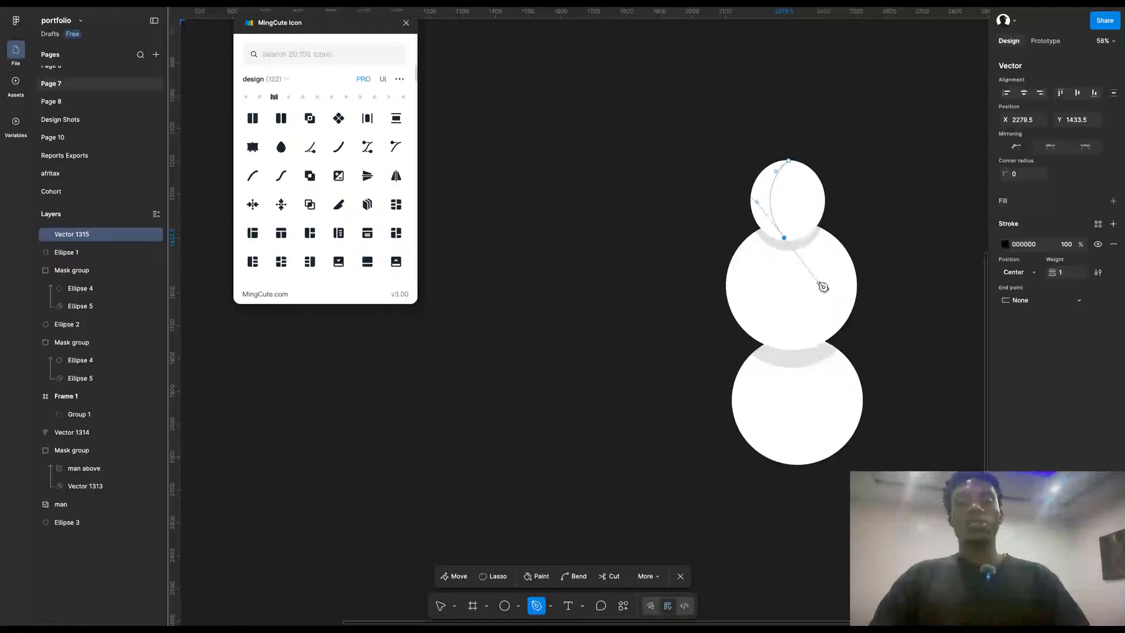
key(Escape)
key(Escape)
key(Escape)
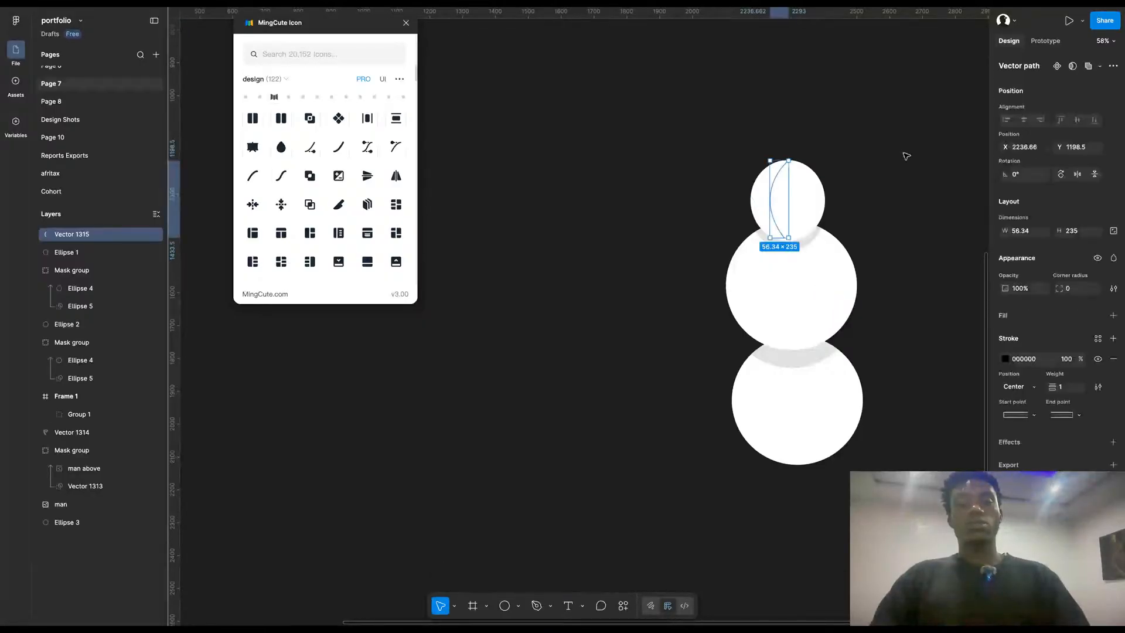
key(Escape)
Step: Draw a curved guide path about 84 × 343 px down the middle body and place a copy of it on the bottom body
scroll(902, 216, down, 1)
scroll(853, 219, up, 3)
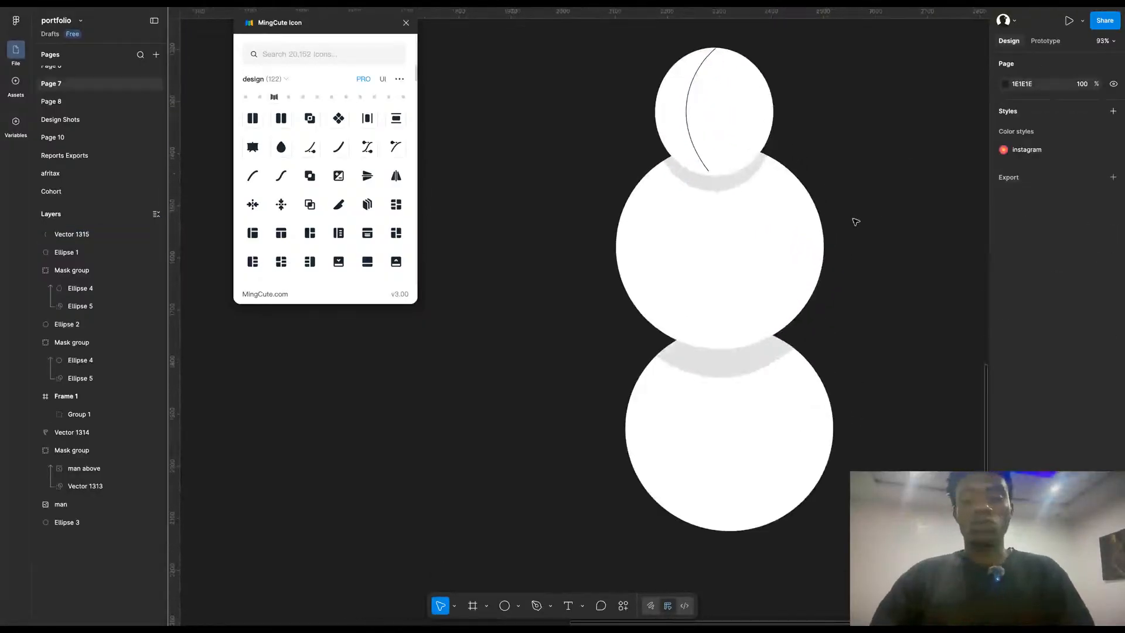
key(p)
click(710, 170)
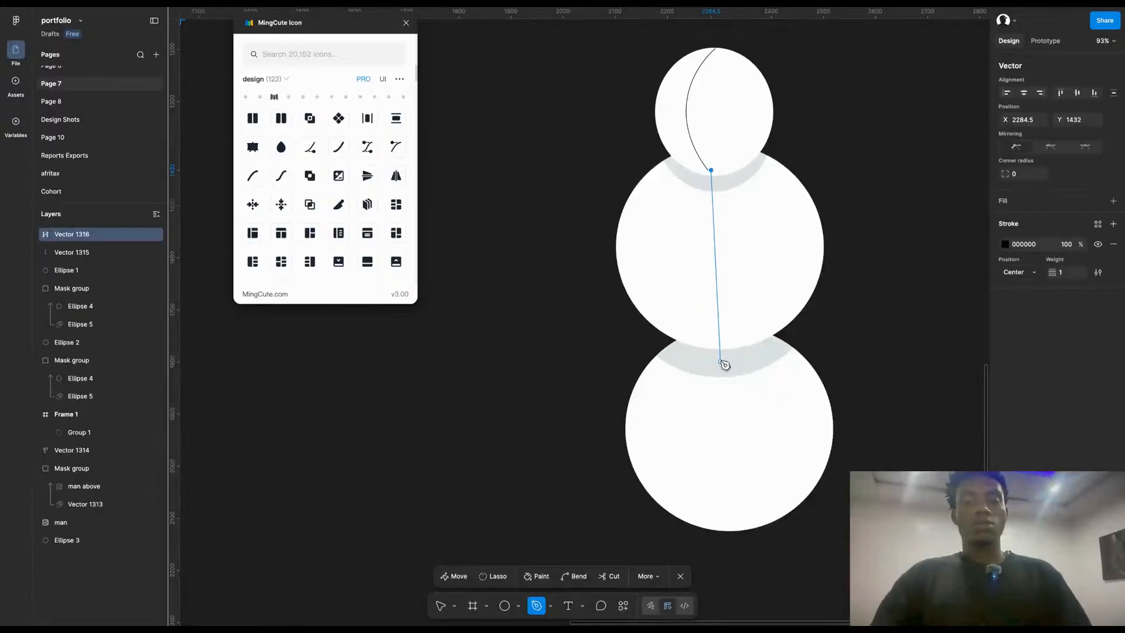
drag(715, 348, 873, 492)
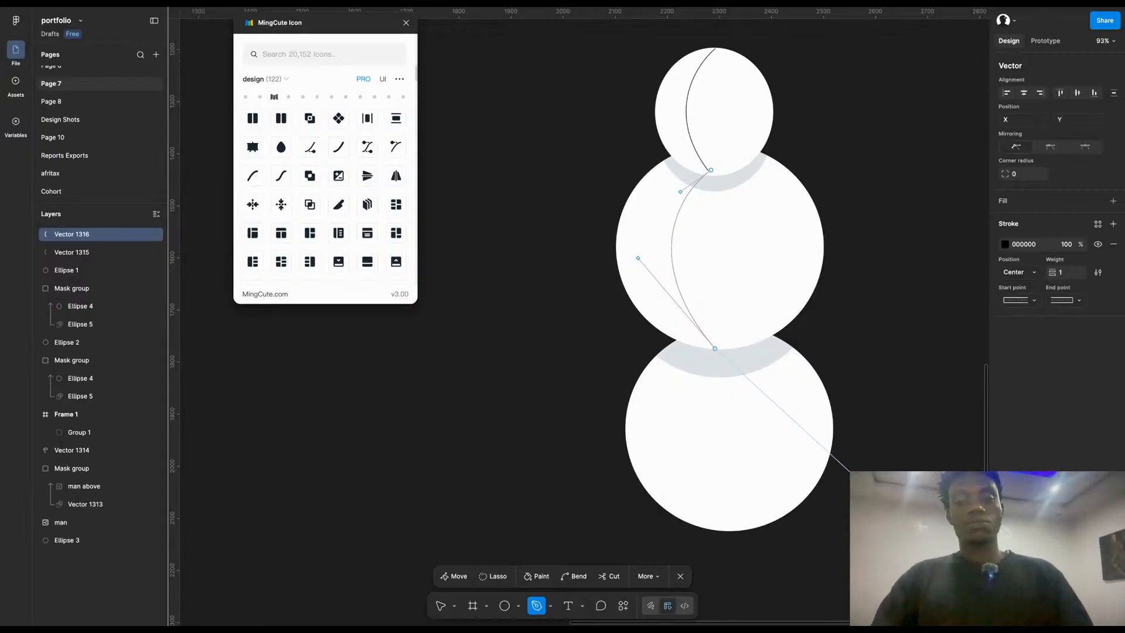
key(Escape)
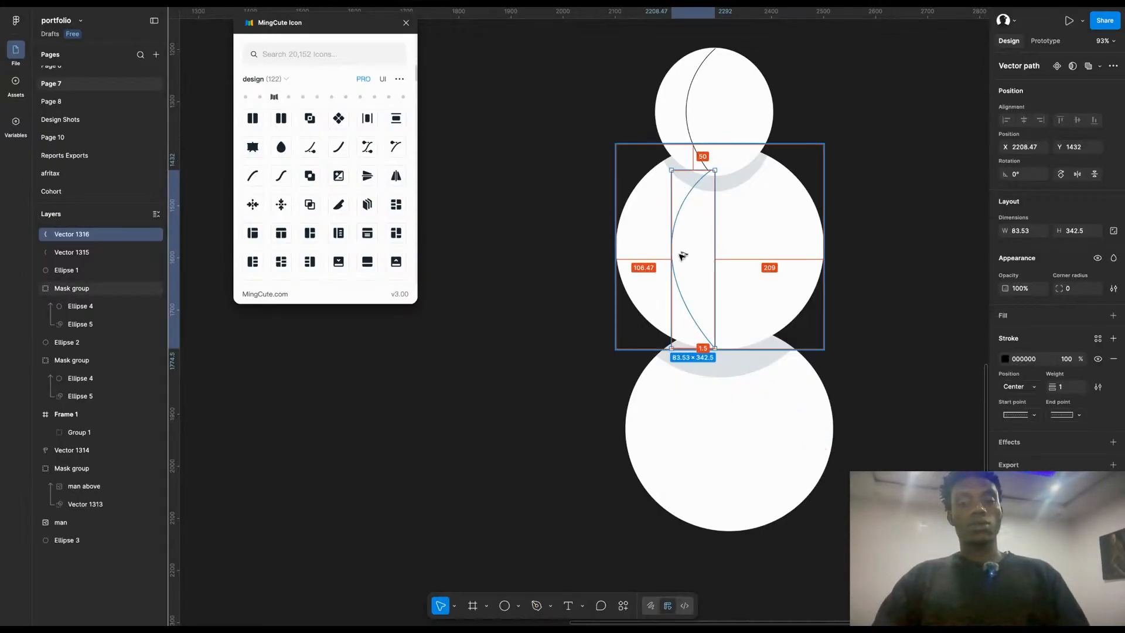
drag(682, 237, 695, 419)
click(584, 412)
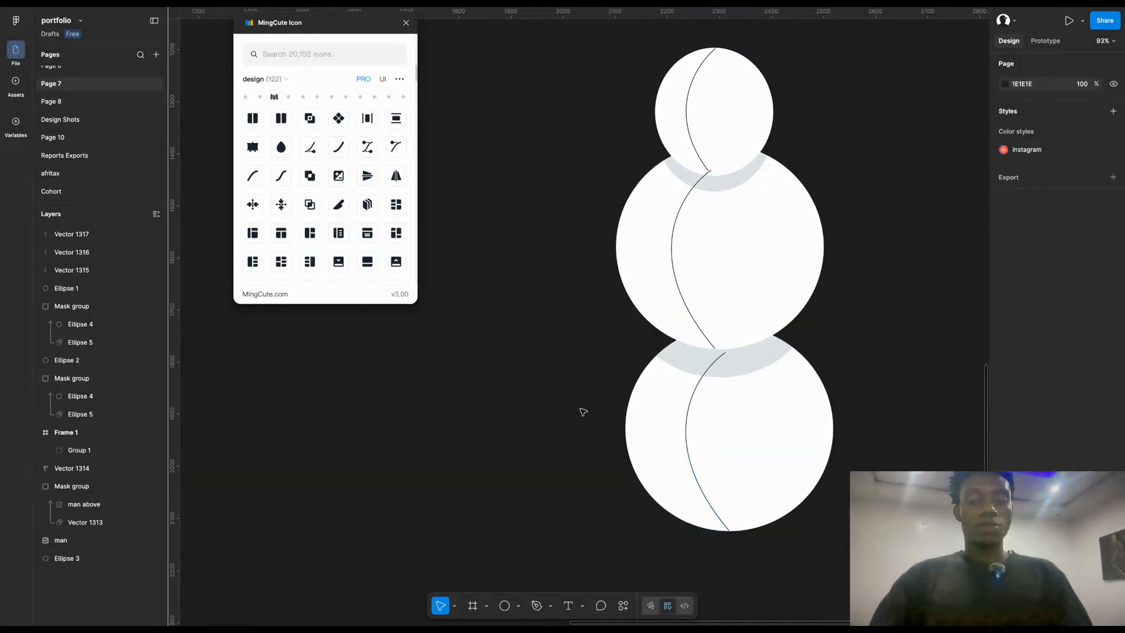
Step: Draw a 36 × 40 button ellipse on the upper part of the middle body's curve and fill it with dark gray 3C3C3C
key(o)
scroll(703, 252, up, 3)
drag(653, 170, 686, 207)
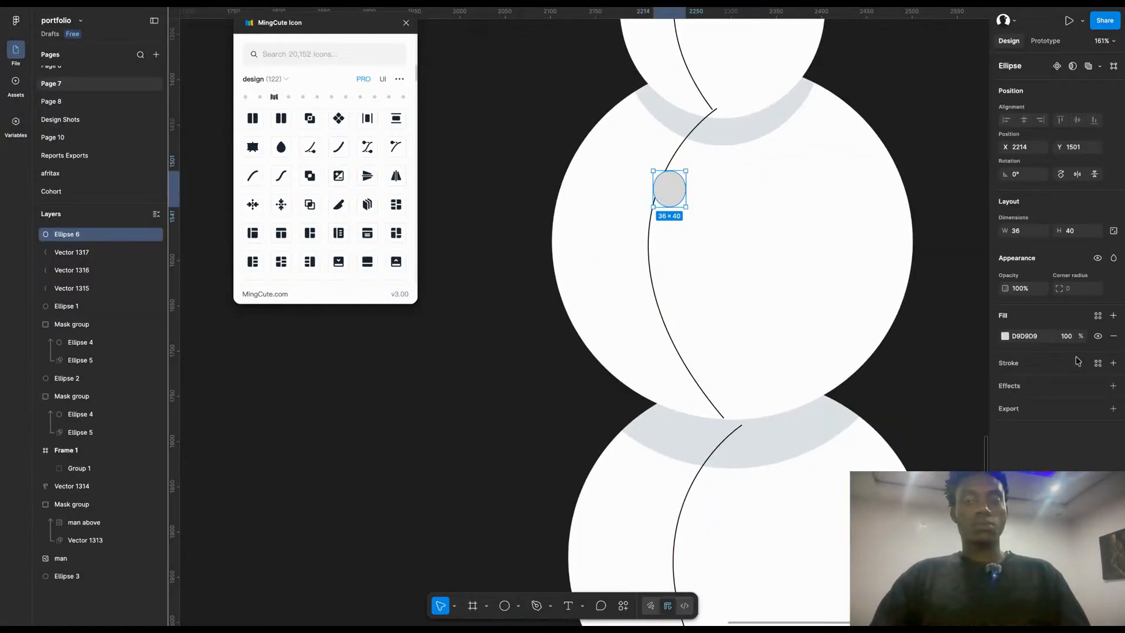
click(1005, 337)
drag(906, 457, 791, 471)
Step: Duplicate the button three times down the middle body's curve, rotating the third to about 13.65° and the fourth to about 25.57°
drag(697, 172, 666, 310)
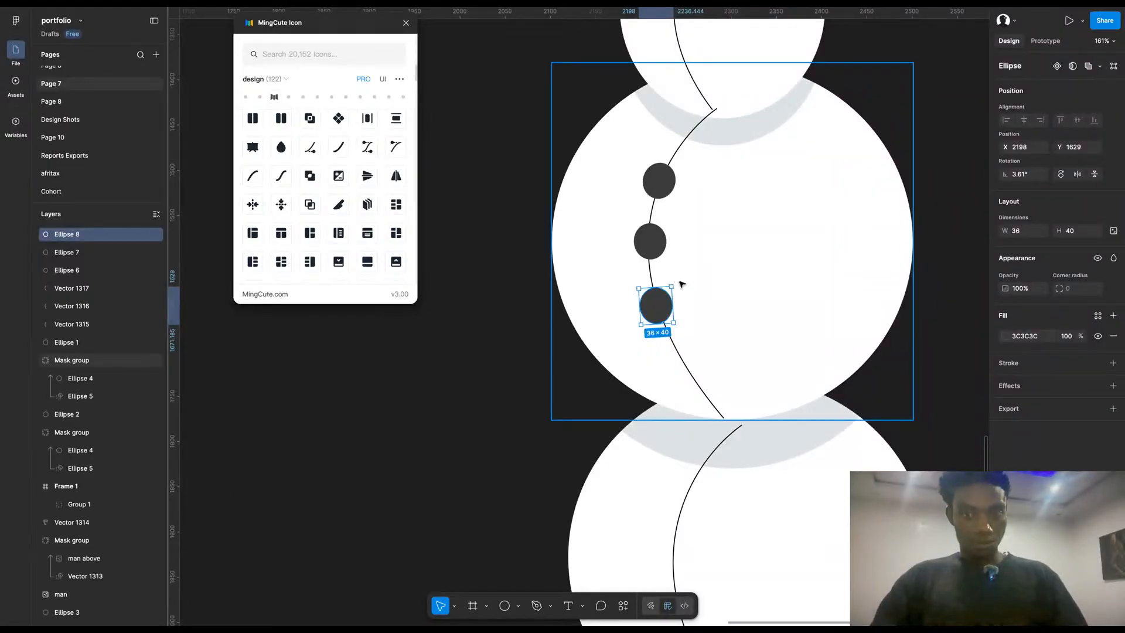
drag(673, 283, 698, 332)
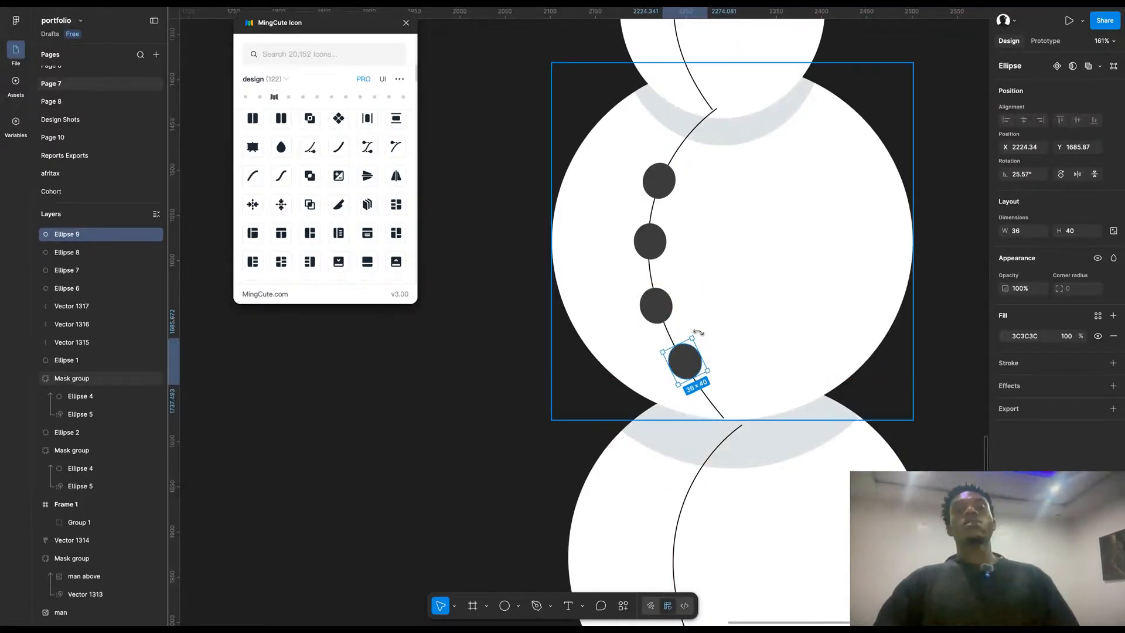
click(665, 303)
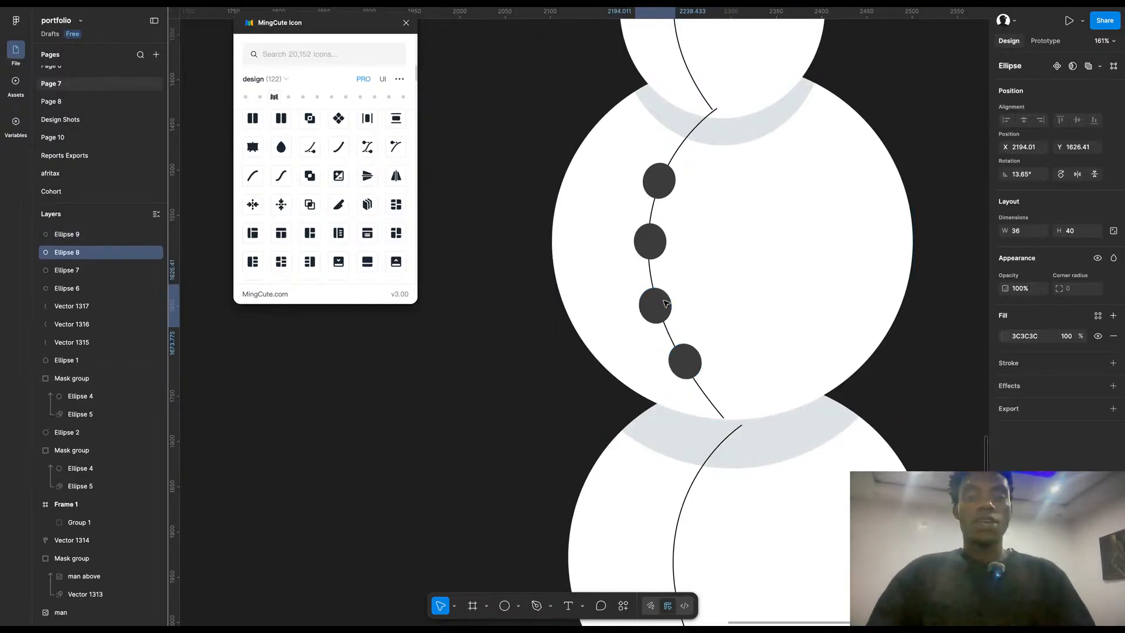
key(Left)
scroll(665, 304, down, 3)
scroll(665, 306, down, 4)
key(p)
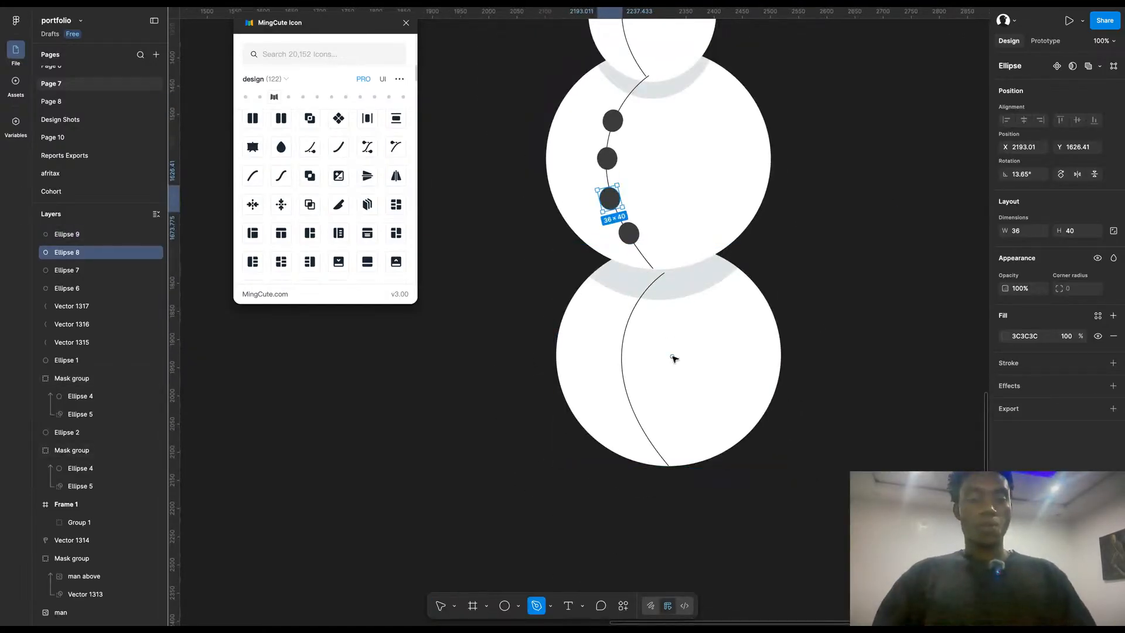
key(v)
key(o)
scroll(641, 349, up, 3)
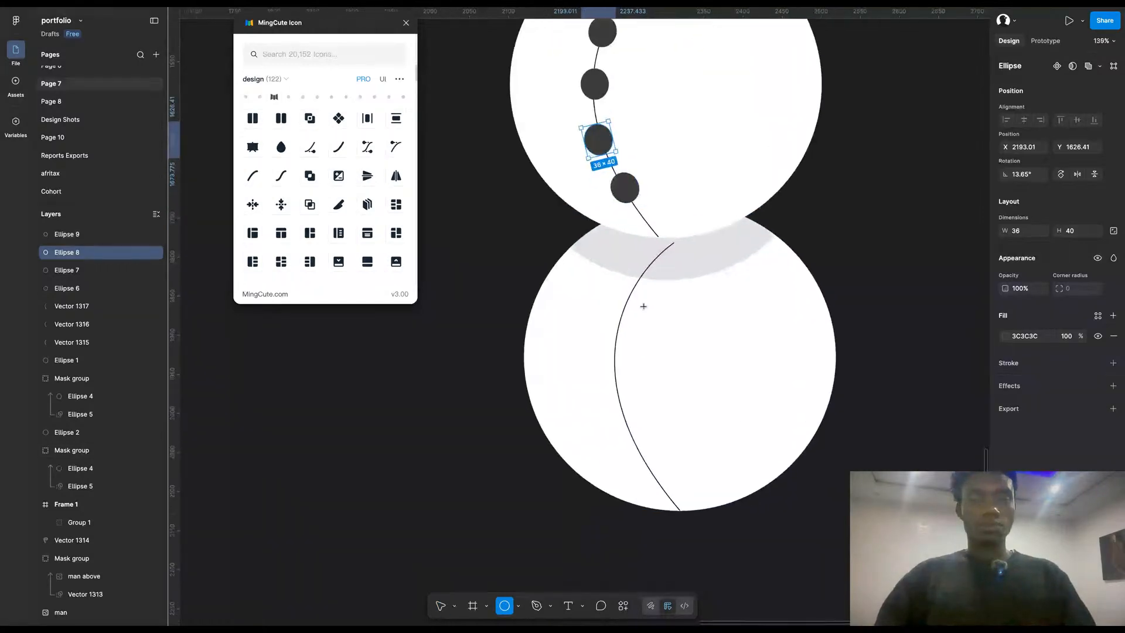
key(Escape)
key(Escape)
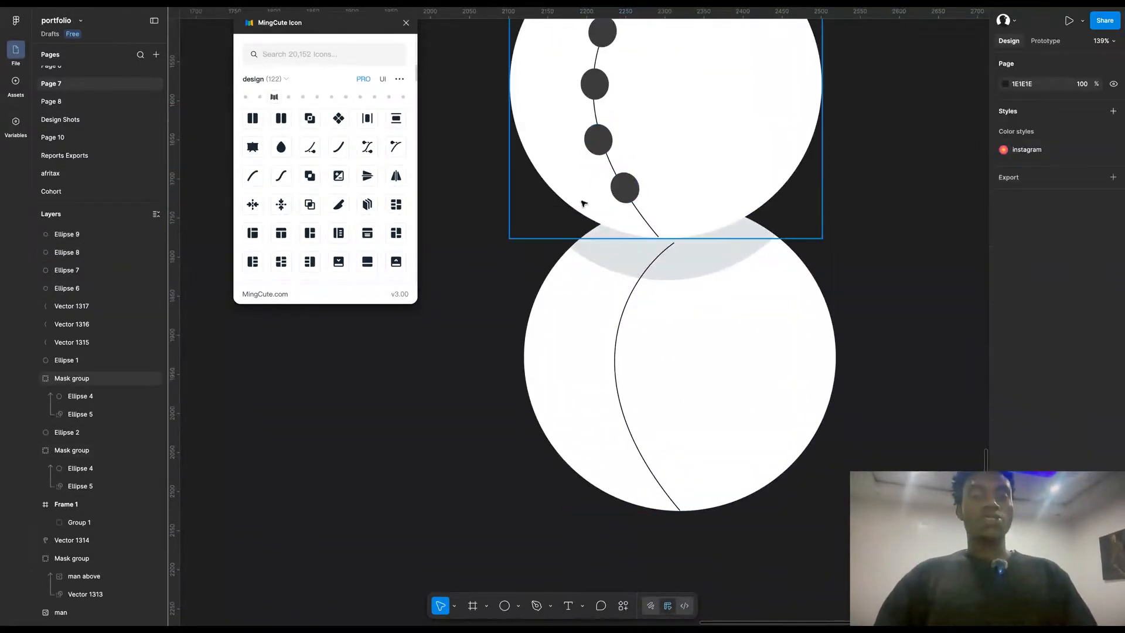
Step: Duplicate the middle body's four buttons onto the bottom body and rotate the copies slightly to follow its curve
click(625, 188)
shift+click(598, 140)
scroll(602, 138, up, 2)
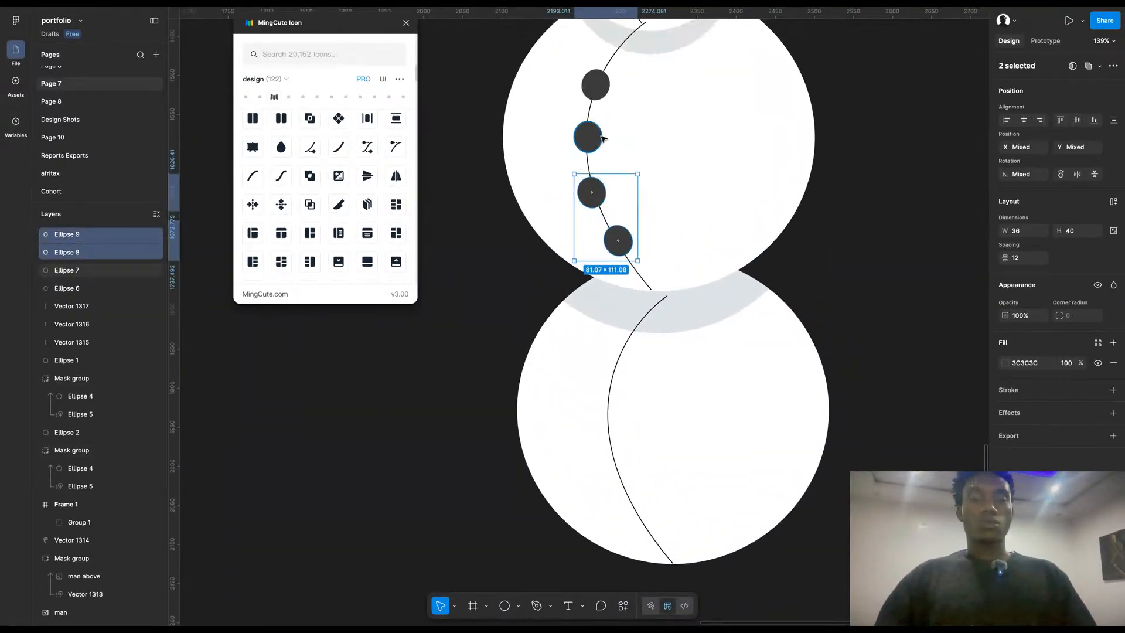
shift+click(592, 132)
shift+click(596, 86)
scroll(596, 86, down, 1)
drag(596, 88, 609, 321)
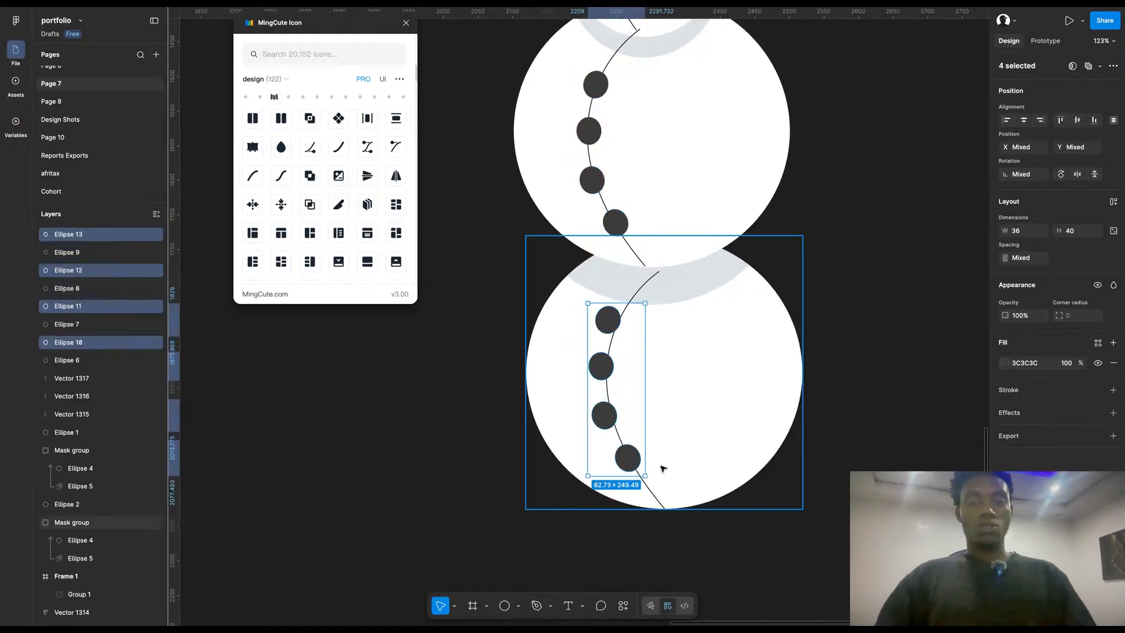
drag(652, 476, 649, 479)
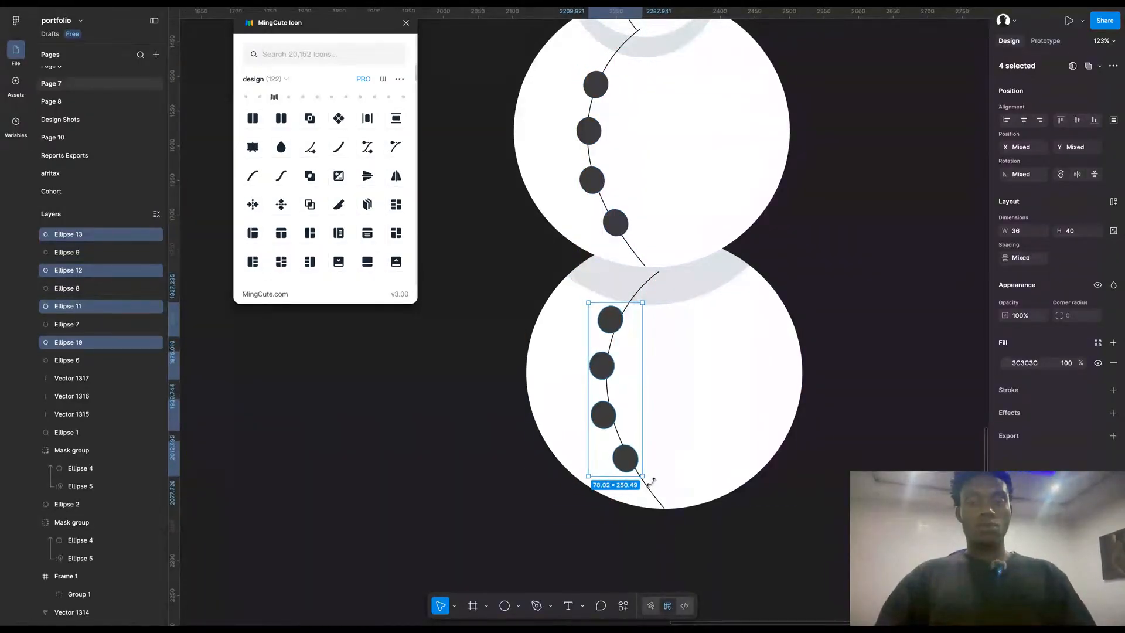
Step: Draw a closed, pointed carrot nose about 211 × 64 px extending sideways from the head with the Pen tool
scroll(618, 412, up, 5)
scroll(619, 412, left, 2)
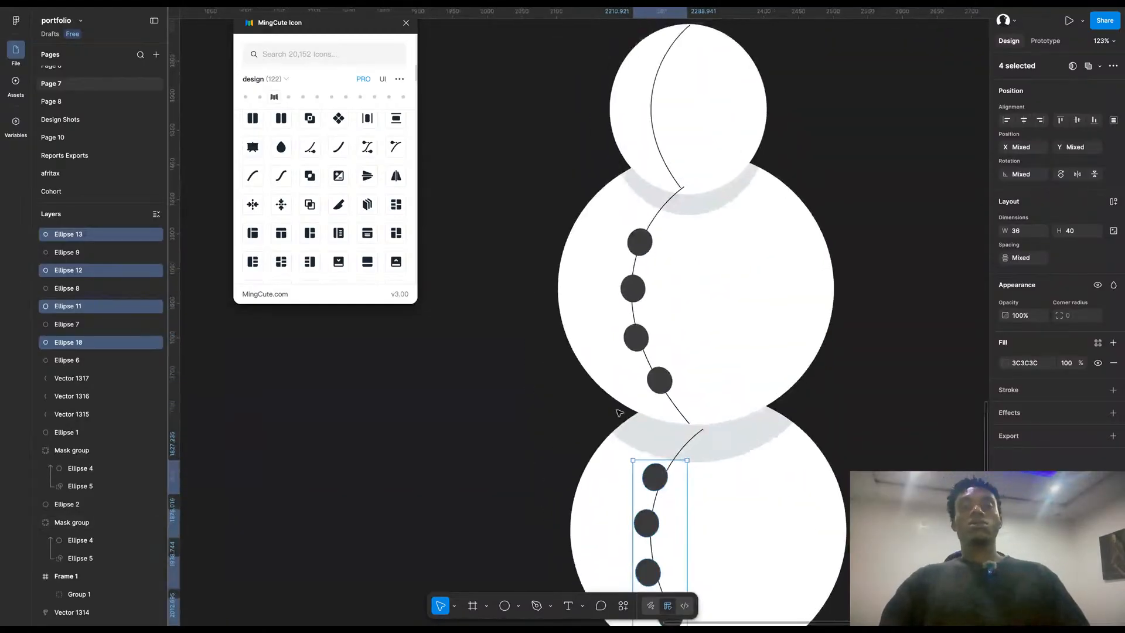
key(p)
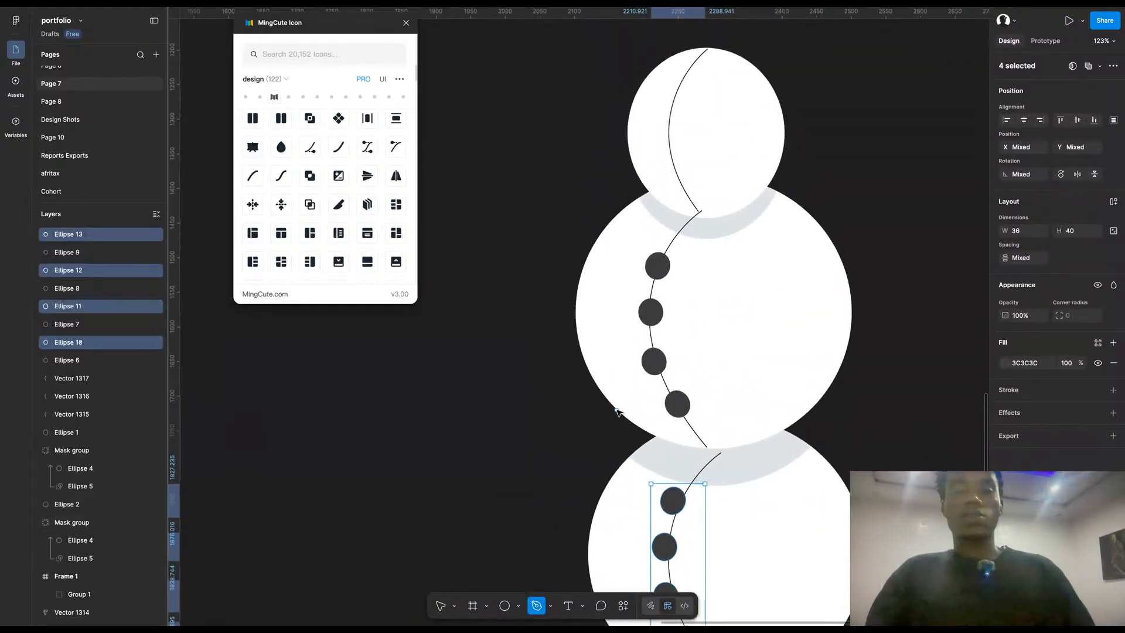
click(661, 130)
click(682, 152)
drag(682, 153, 665, 164)
click(541, 173)
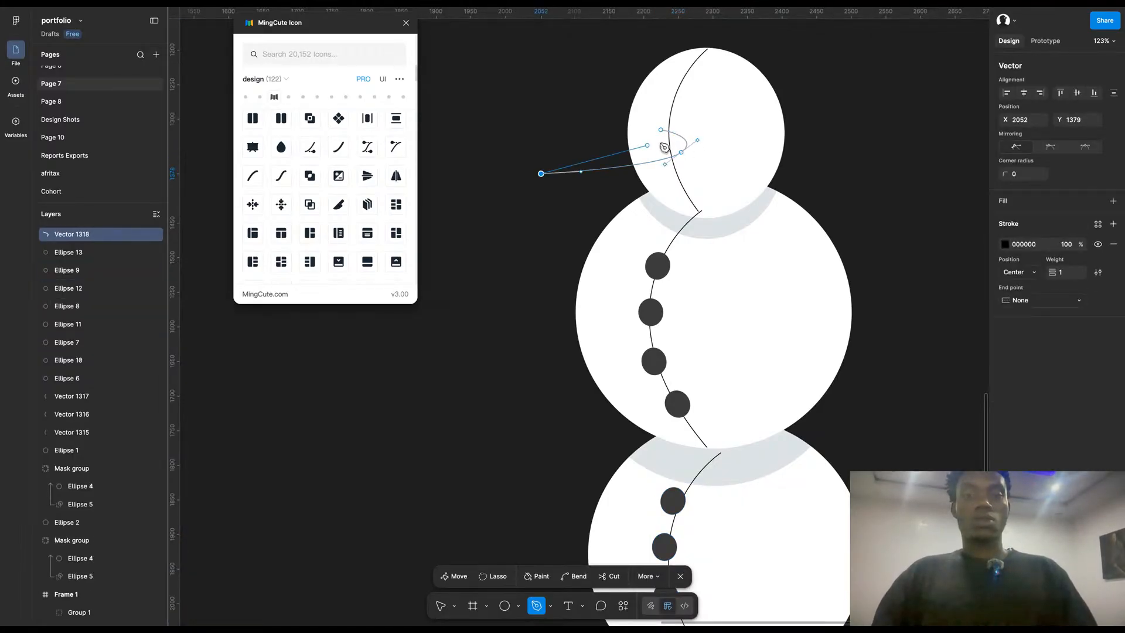
drag(661, 129, 792, 109)
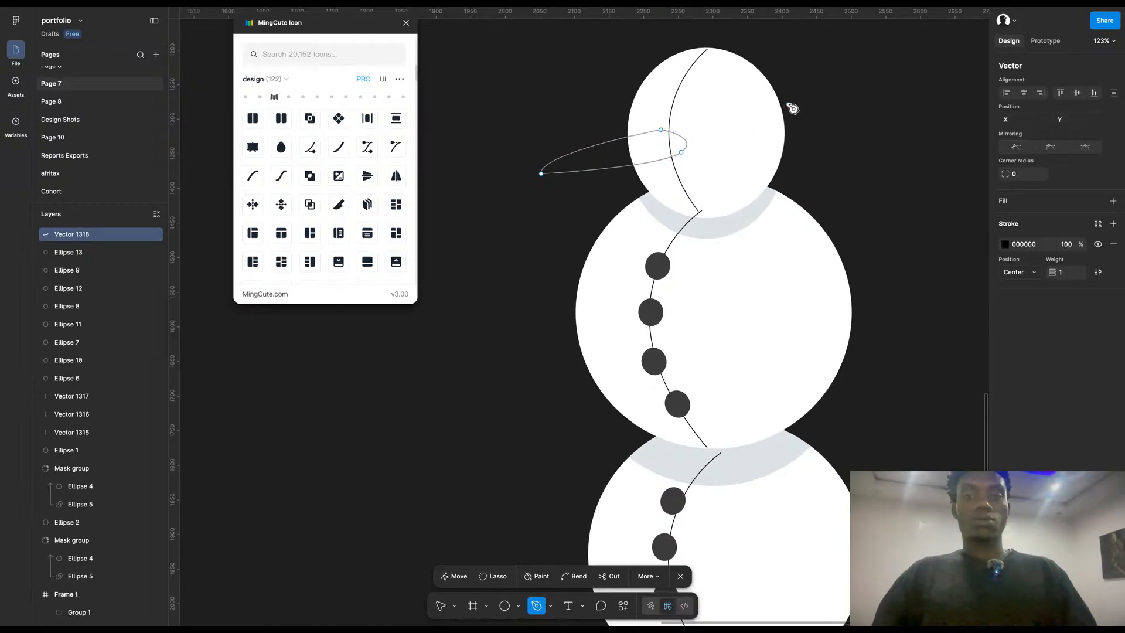
key(Escape)
Step: Set the mirroring of the two anchor points at the nose's rounded end to angle and length
scroll(697, 105, up, 5)
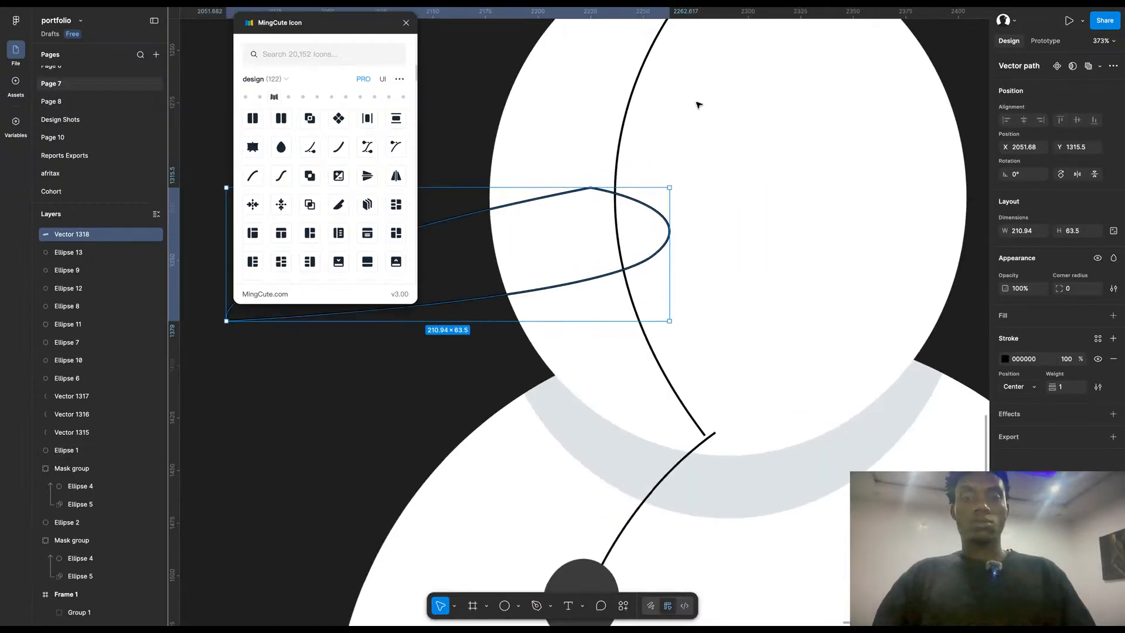
key(Return)
click(591, 188)
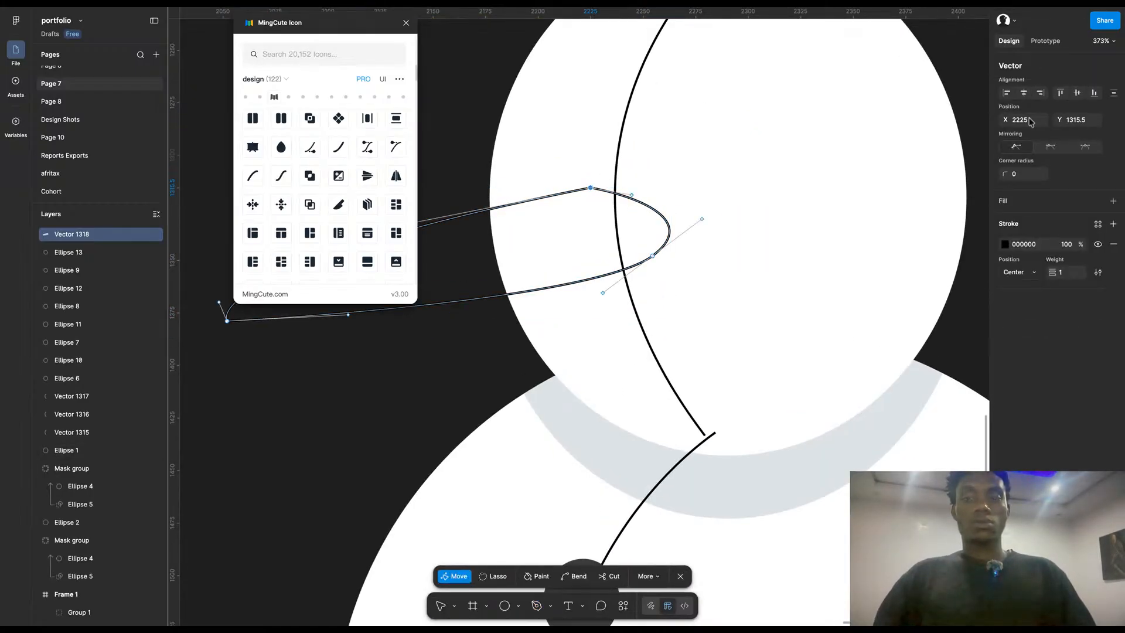
click(1085, 146)
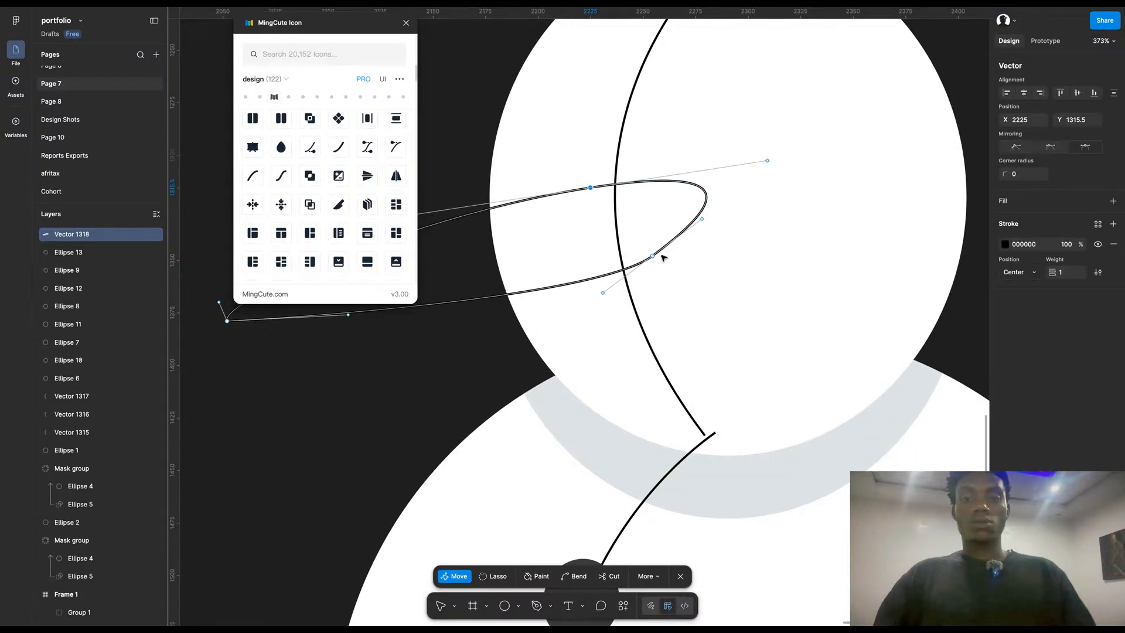
click(652, 256)
click(1086, 147)
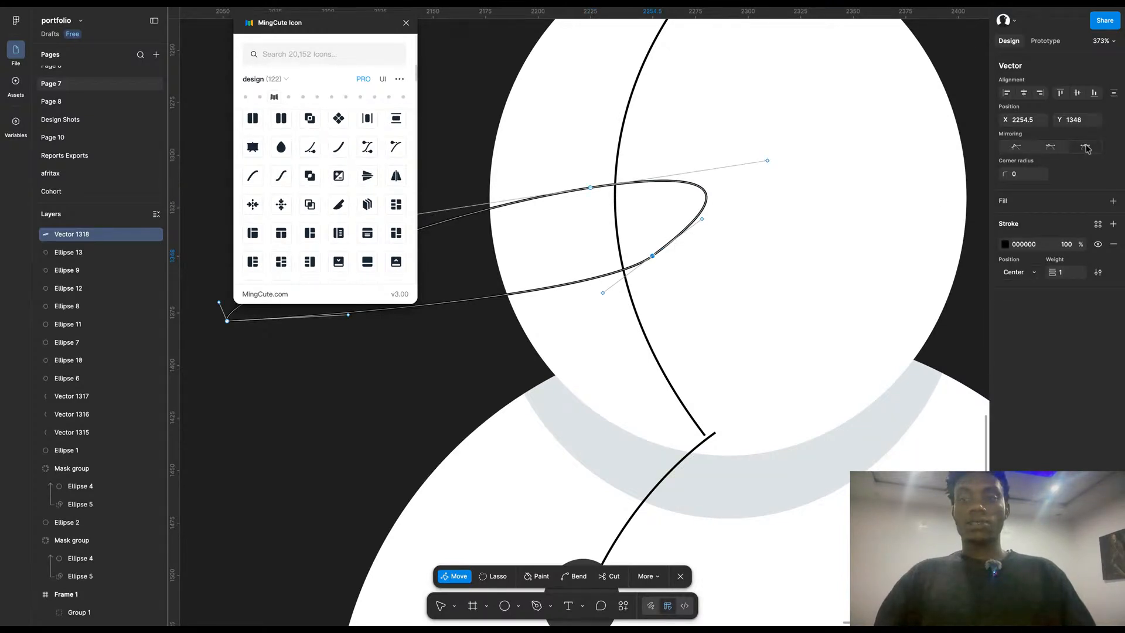
scroll(654, 249, down, 5)
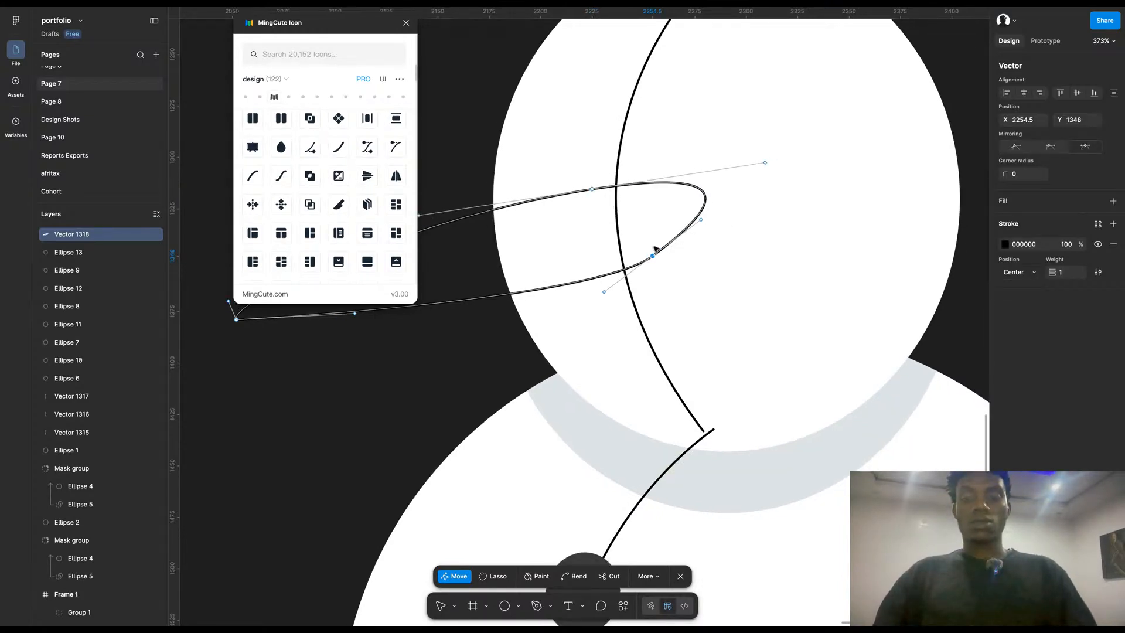
Step: Remove the nose's stroke and give it the orange fill FB540D
click(1114, 248)
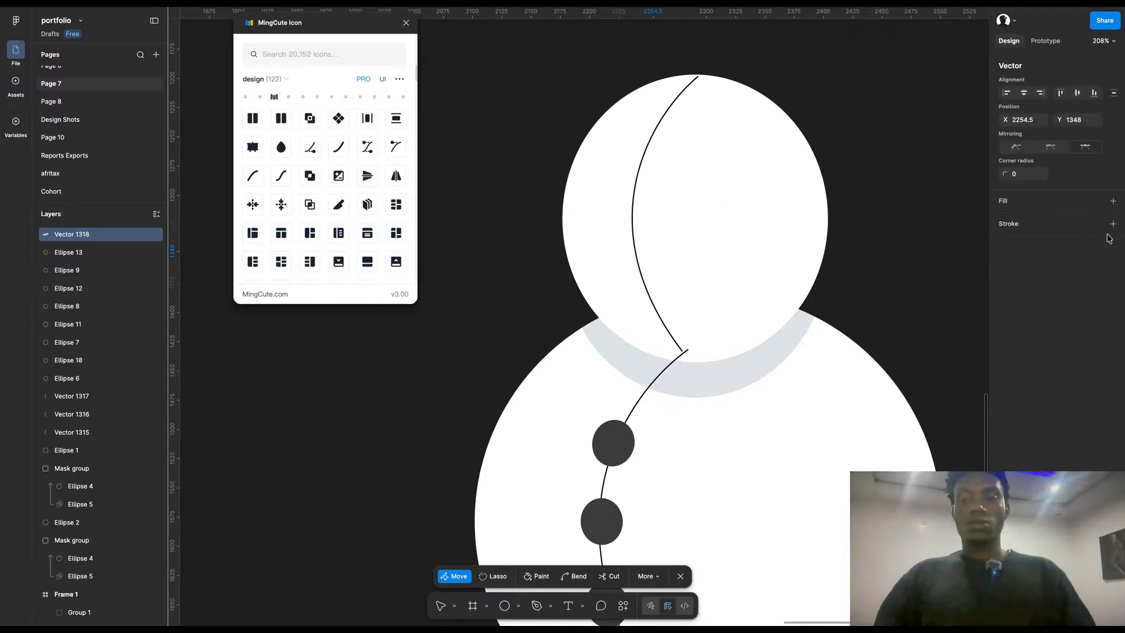
click(1113, 201)
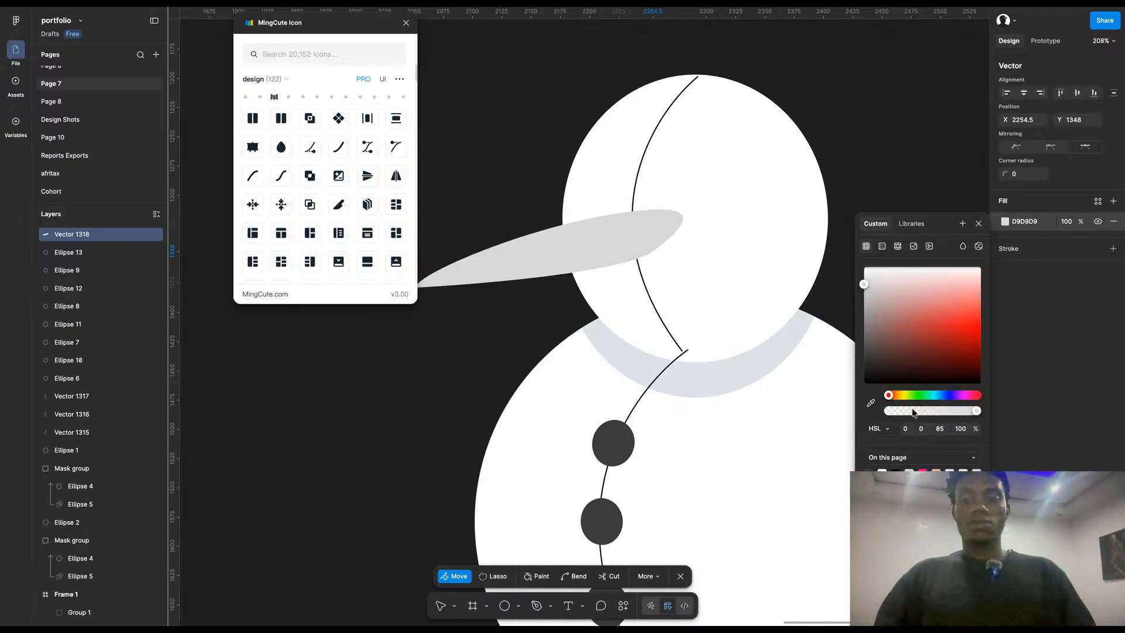
click(893, 394)
click(977, 324)
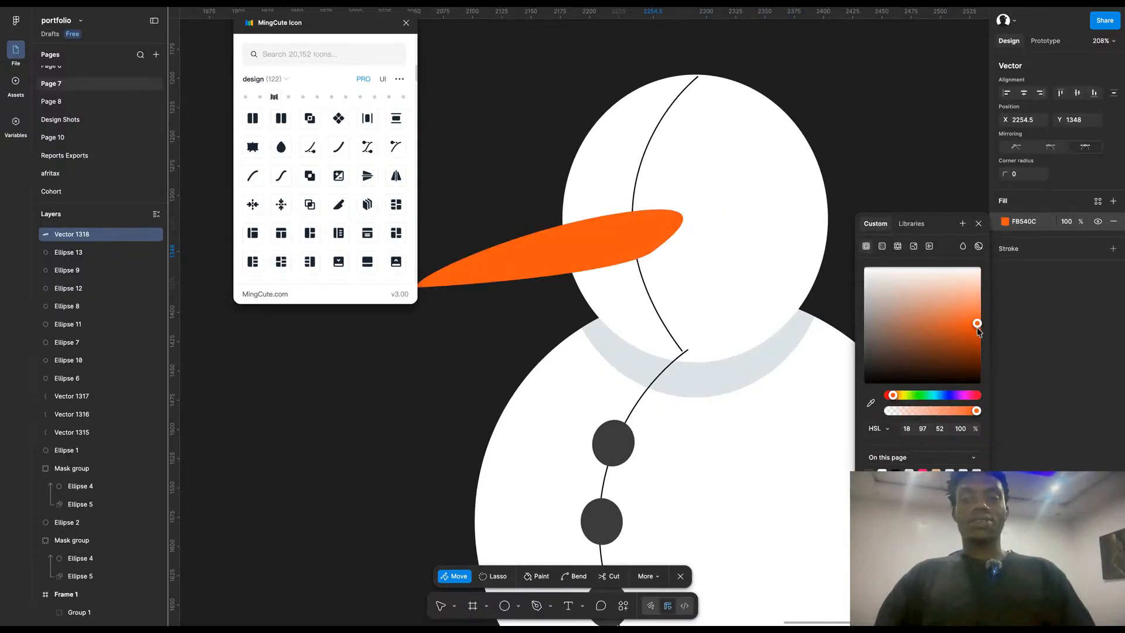
click(845, 141)
Step: Leave vector editing of the nose and delete the curved guide path from the head
scroll(845, 141, down, 8)
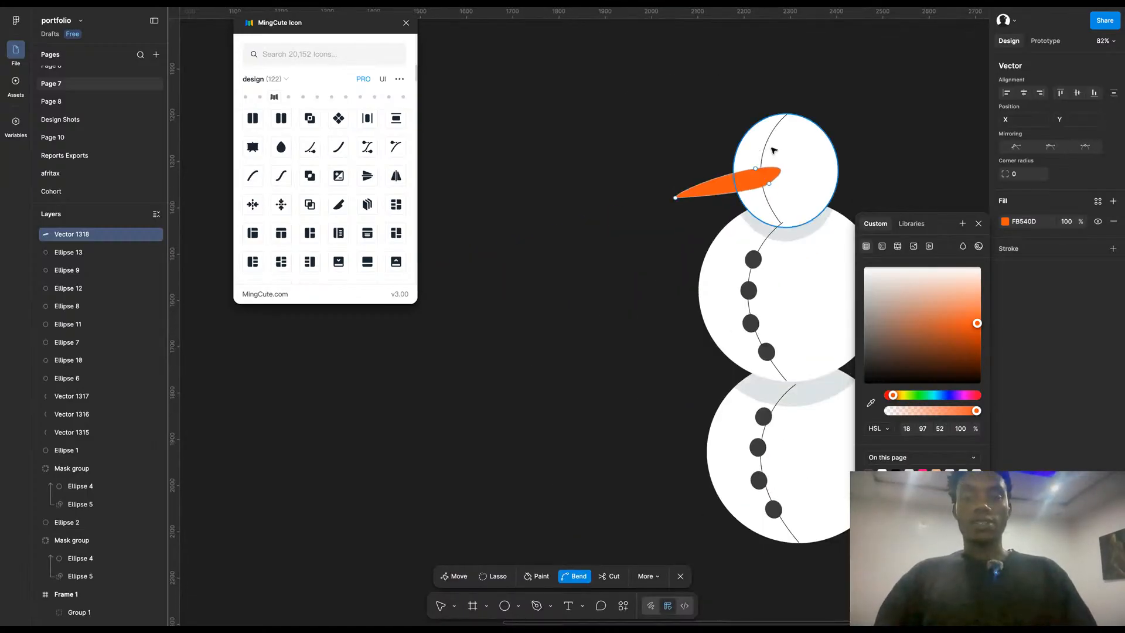
click(772, 151)
click(766, 152)
key(Escape)
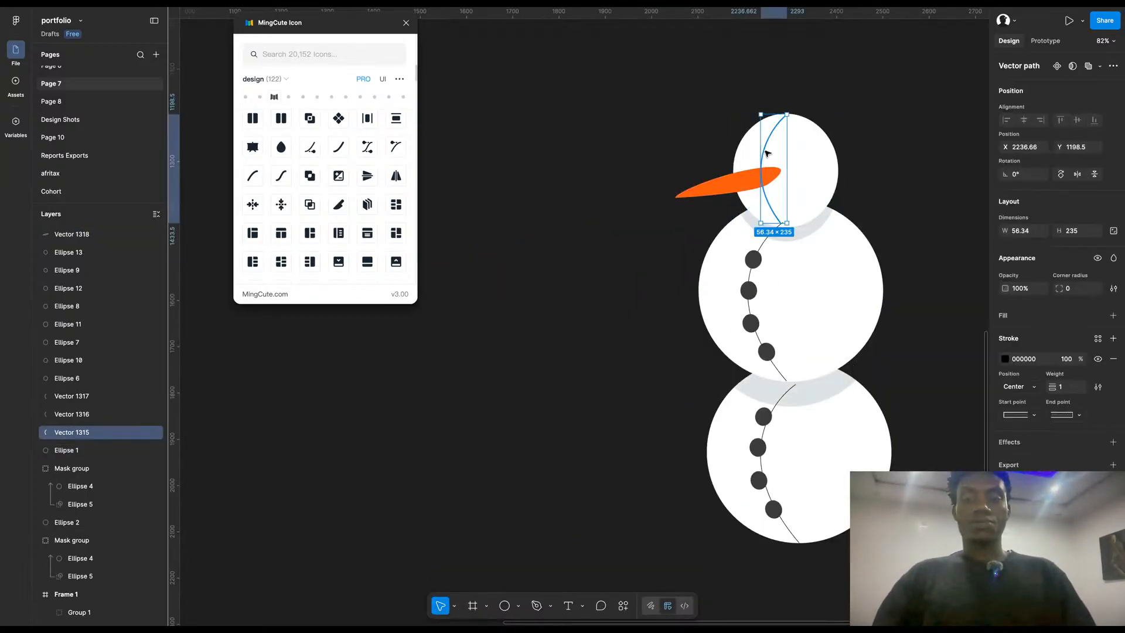
key(Delete)
Step: Delete the curved guide paths from the middle and bottom bodies
click(769, 241)
key(Delete)
click(774, 409)
key(Delete)
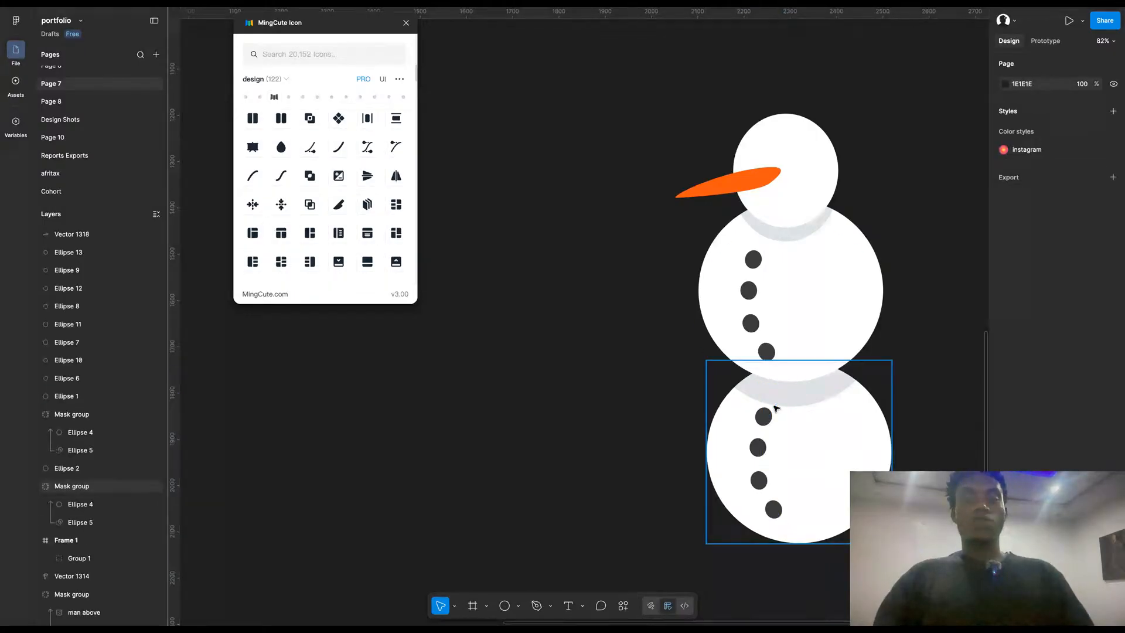
scroll(910, 372, down, 1)
scroll(910, 371, down, 2)
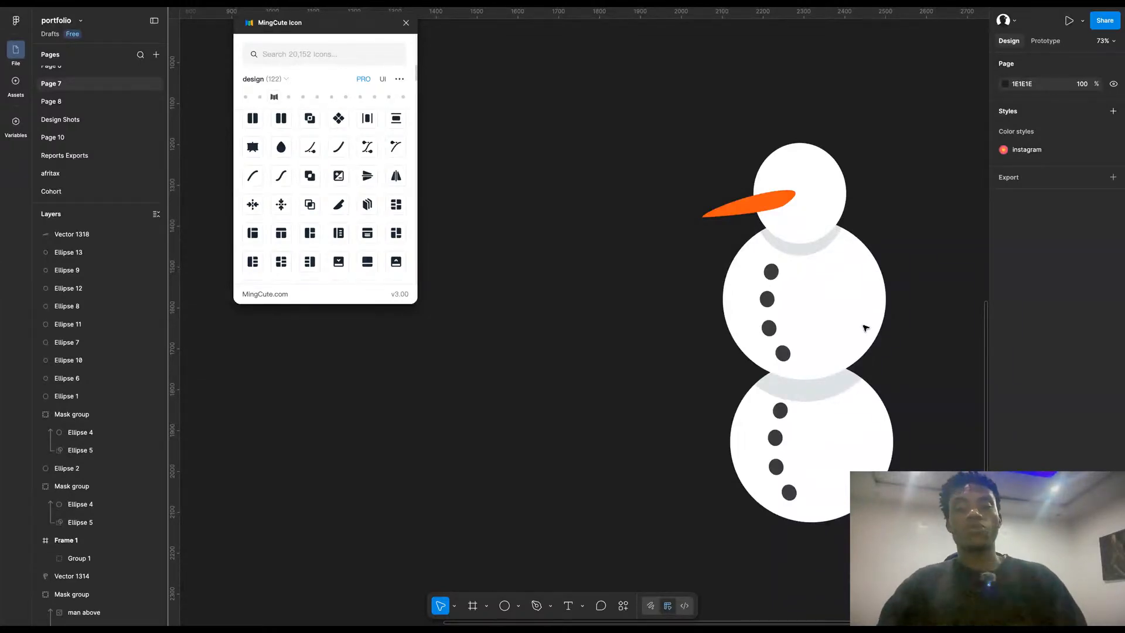
Step: Undo the deletion of the guide paths on the middle and bottom bodies
key(ctrl+z)
key(ctrl+z)
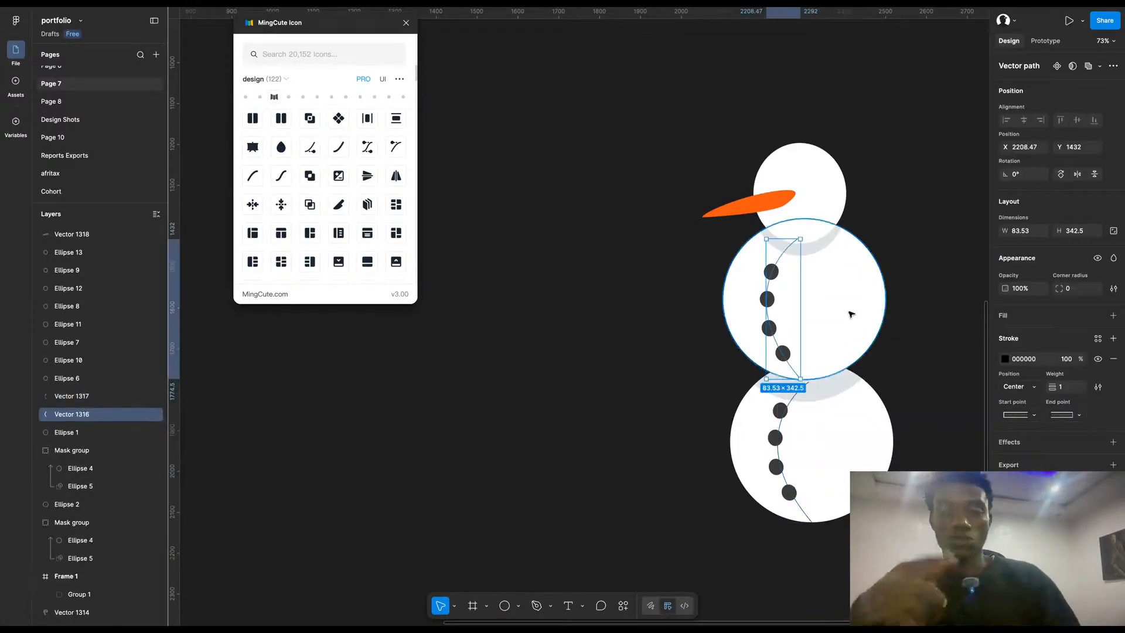
key(ctrl+z)
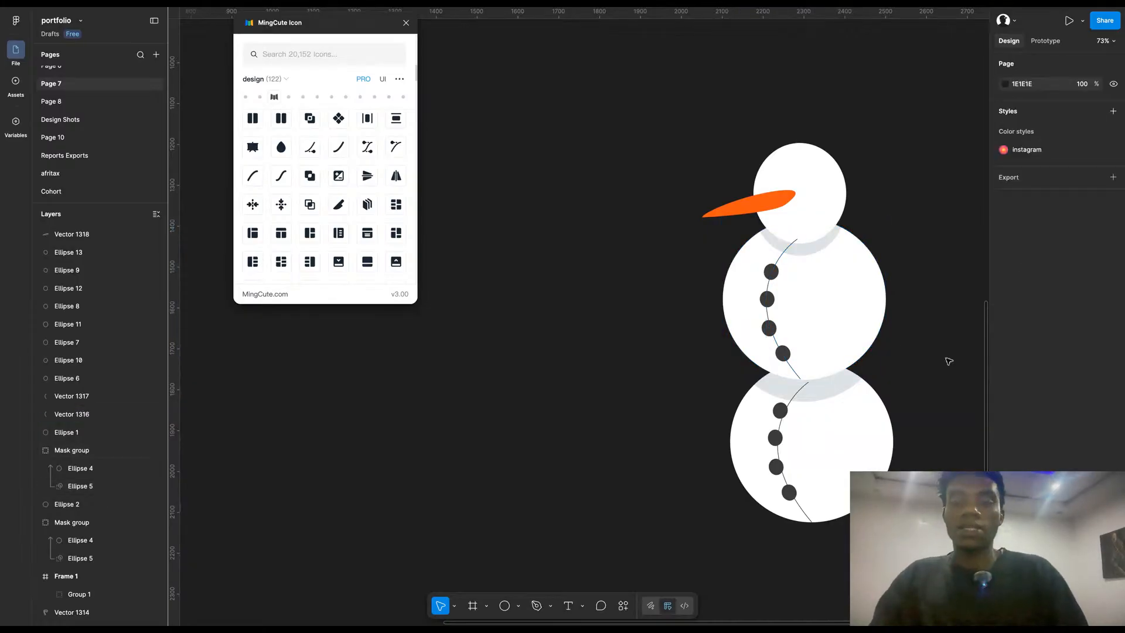
Step: Select the mask ellipse of the middle body inside the neck shadow's mask group
scroll(891, 344, up, 5)
click(815, 294)
scroll(814, 295, down, 2)
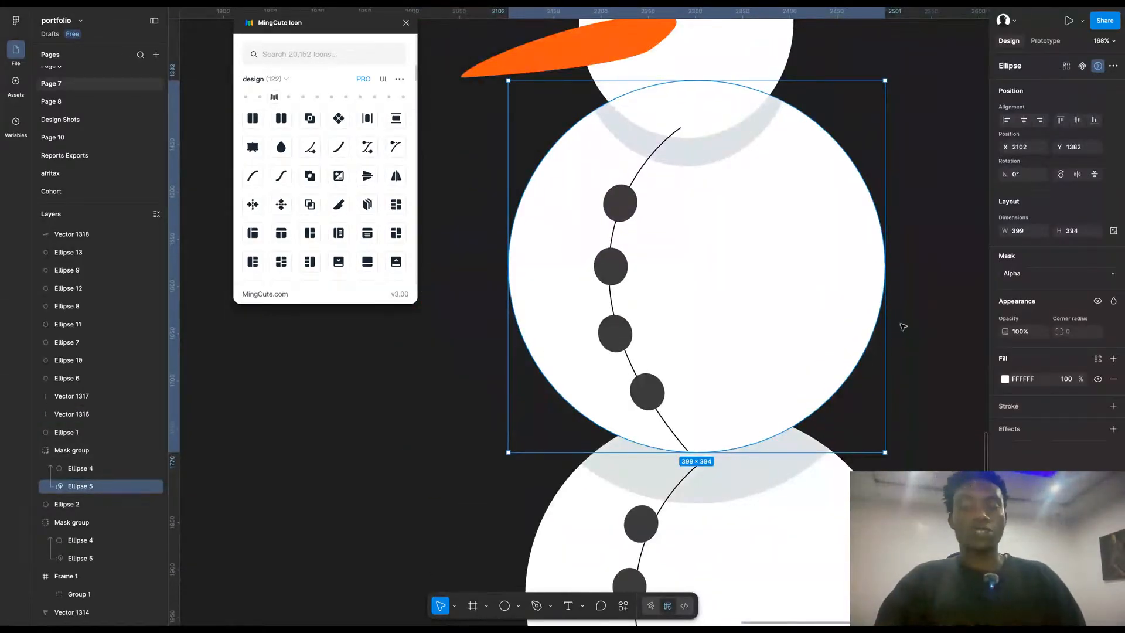
Step: Try an inner shadow effect on the mask ellipse of the snowman's middle body
scroll(908, 336, down, 4)
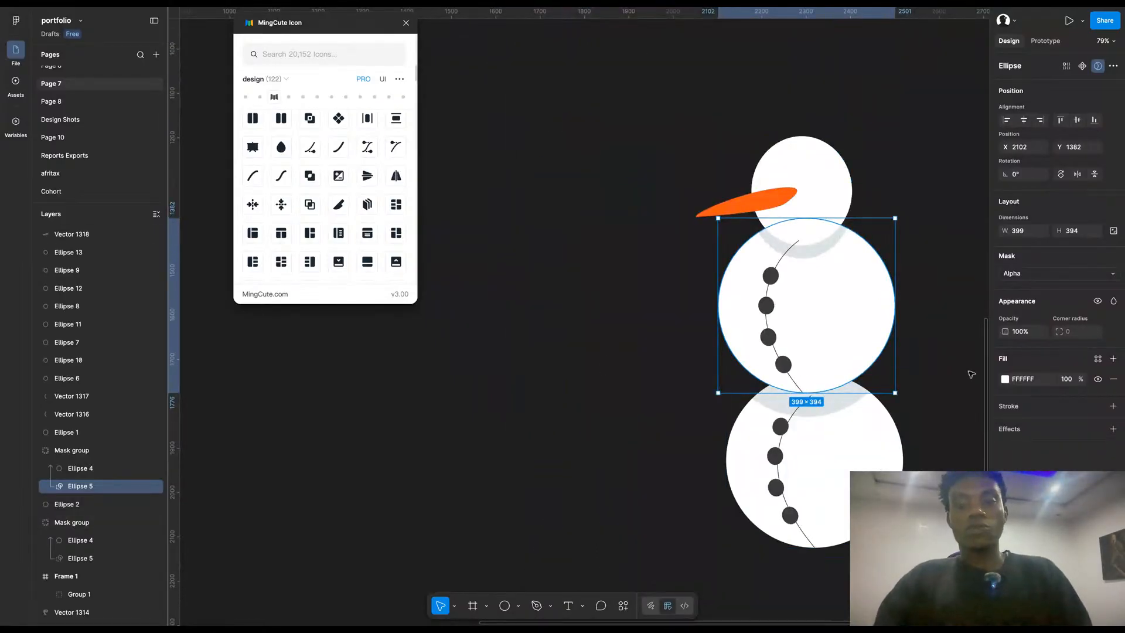
scroll(954, 372, up, 1)
scroll(866, 301, up, 3)
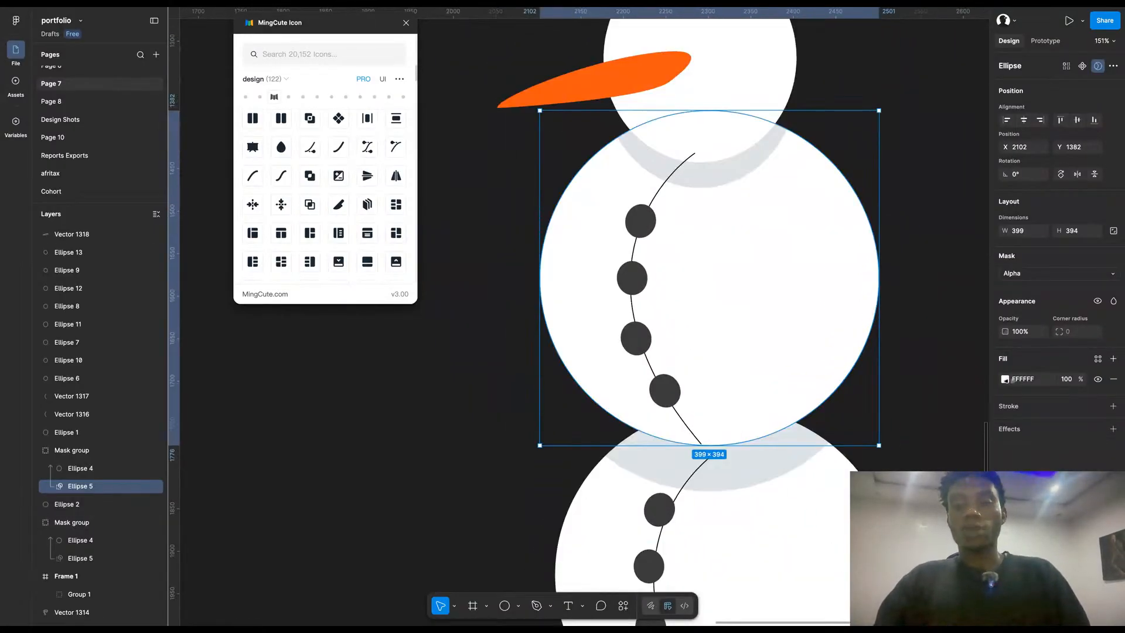
click(1005, 379)
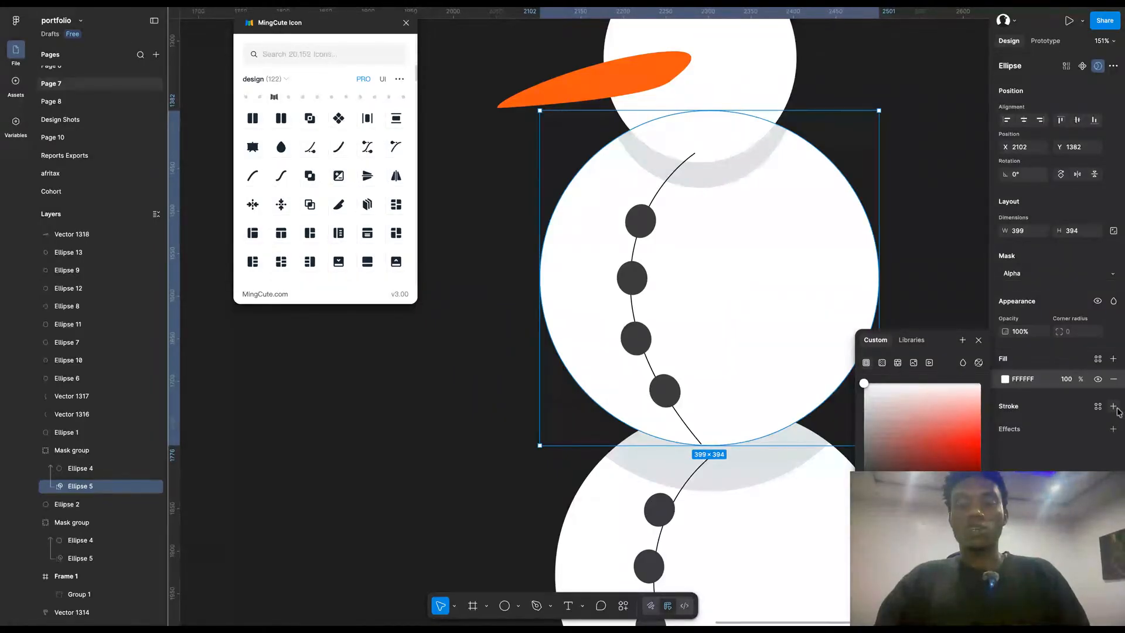
click(1113, 429)
click(895, 461)
click(893, 438)
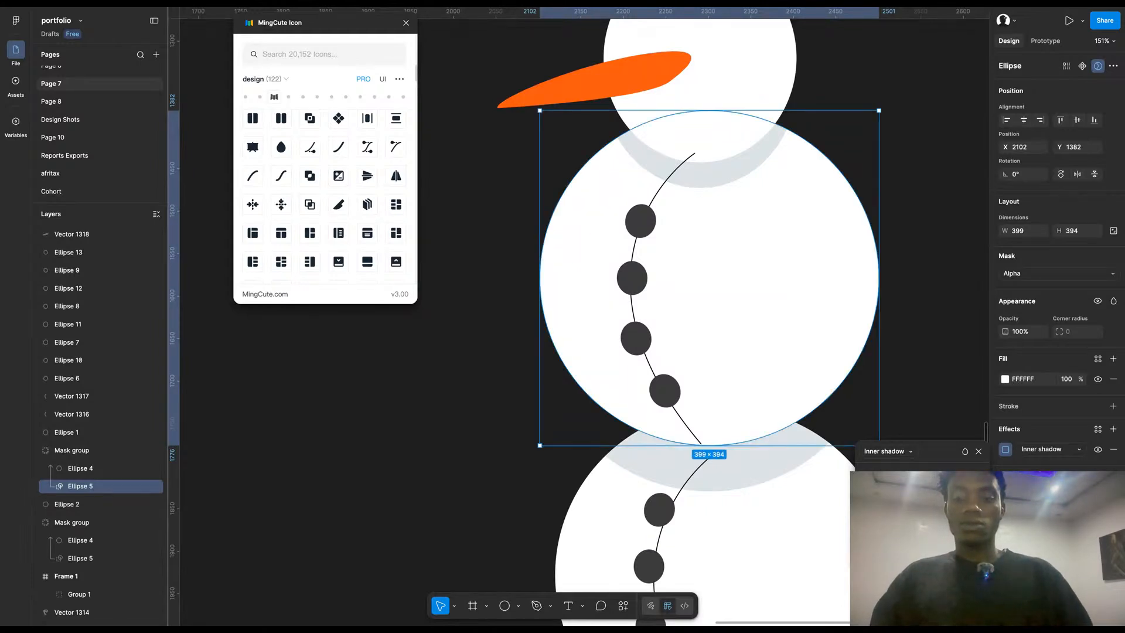
key(ctrl+z)
Step: Add an inner shadow with a blur of 64 to Ellipse 2, the snowman's middle body circle
click(69, 491)
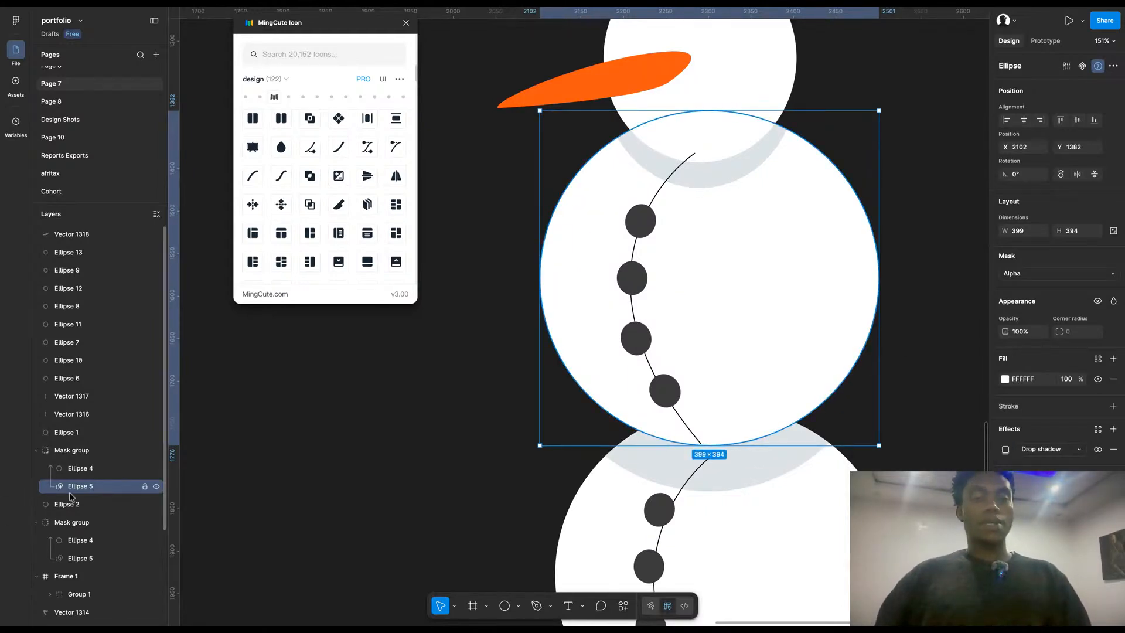
click(36, 450)
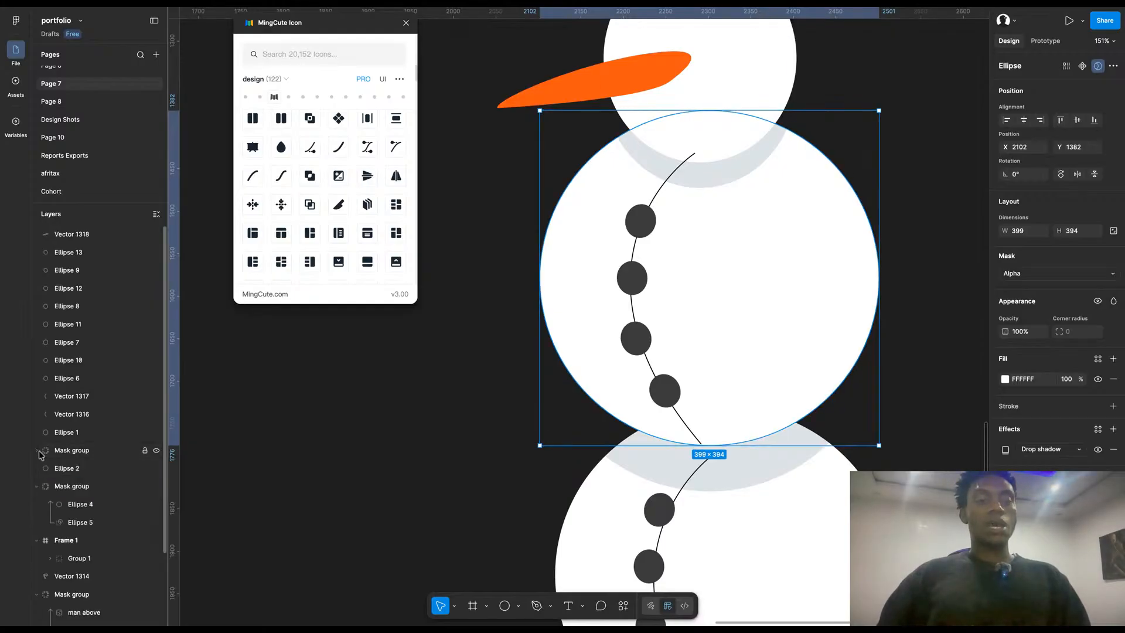
click(84, 470)
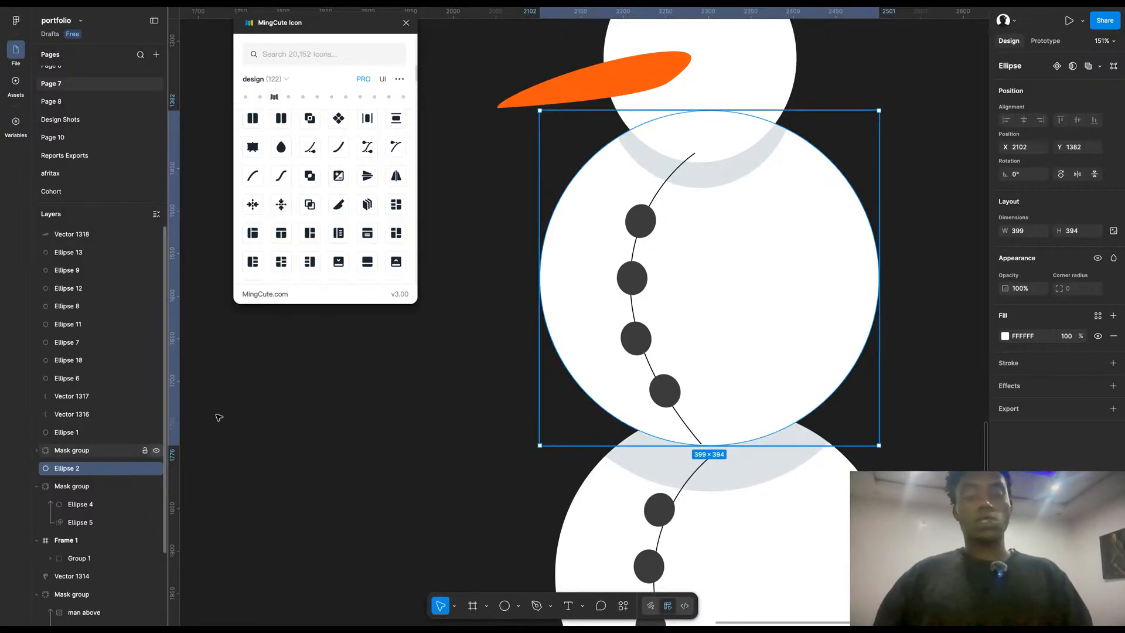
click(1112, 391)
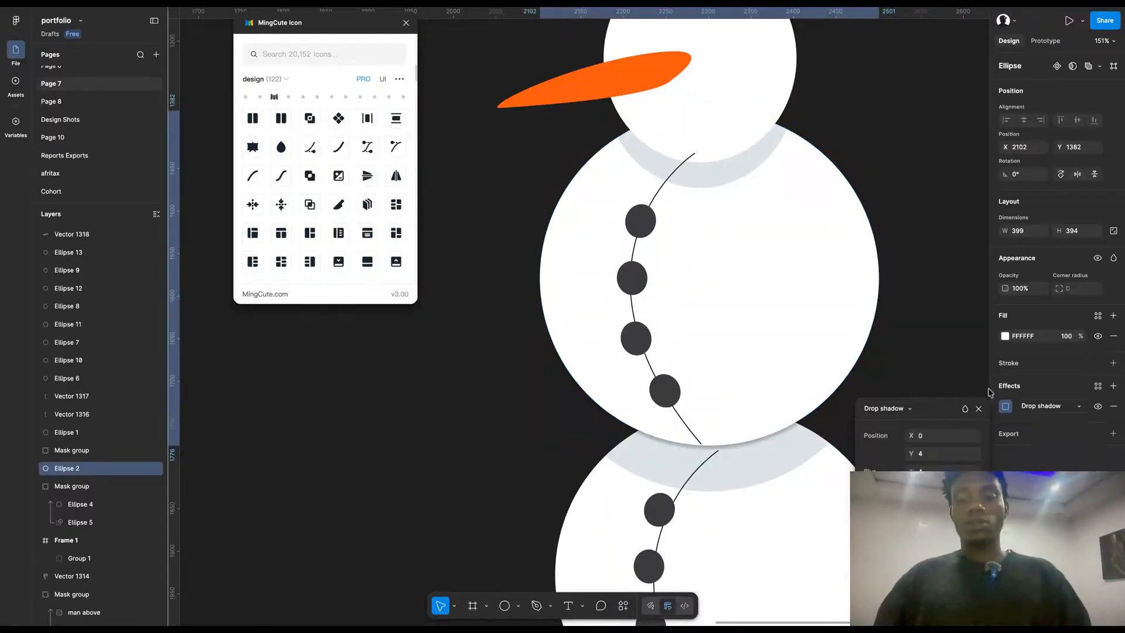
click(910, 409)
click(902, 395)
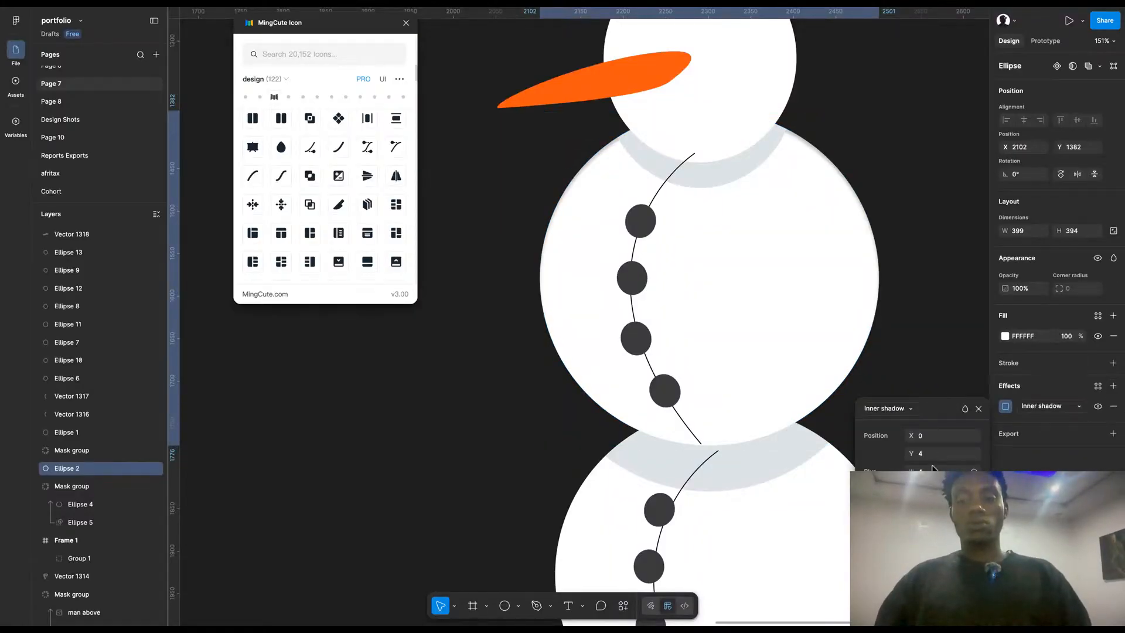
text(64)
key(Return)
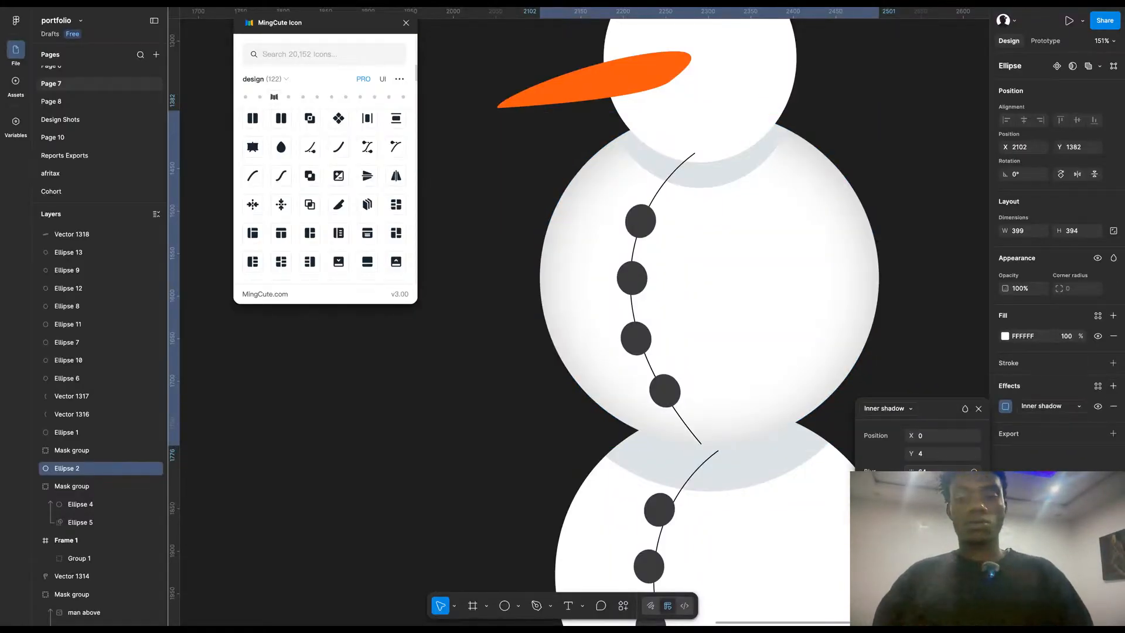
Step: Set the middle body's inner shadow Y offset to 0, make the shadow darker and reduce its blur
click(937, 455)
key(Return)
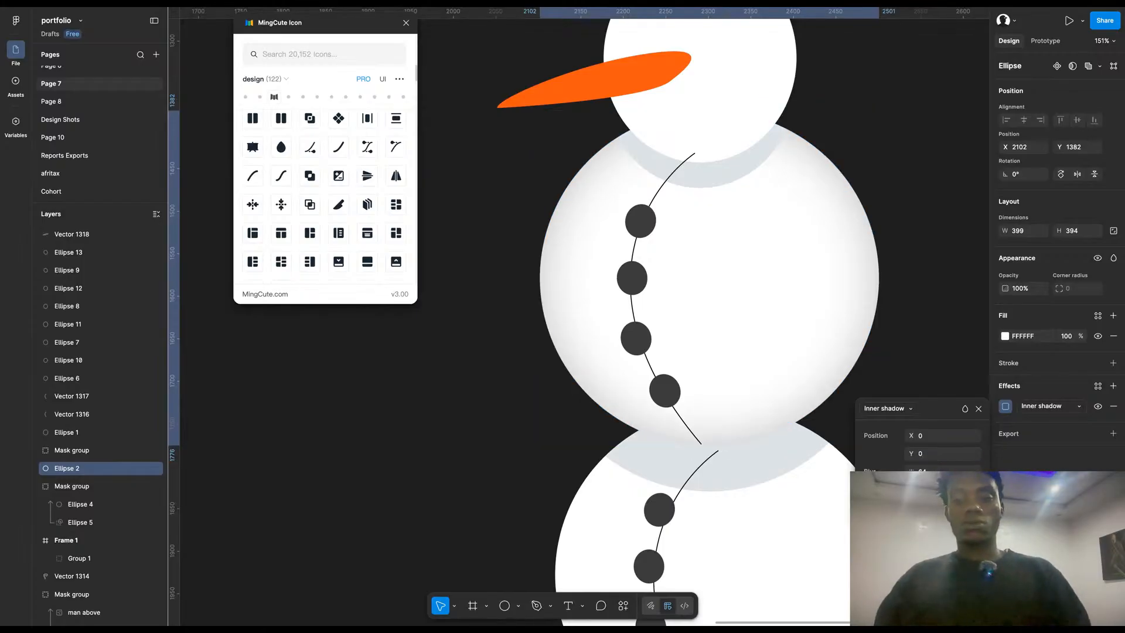
key(Return)
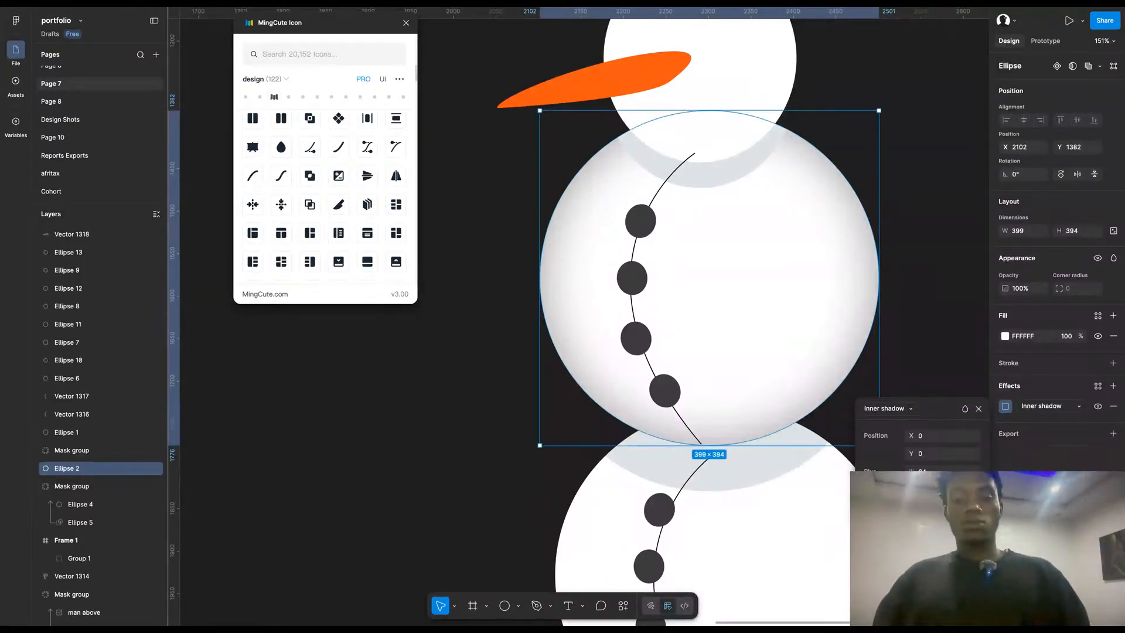
key(Return)
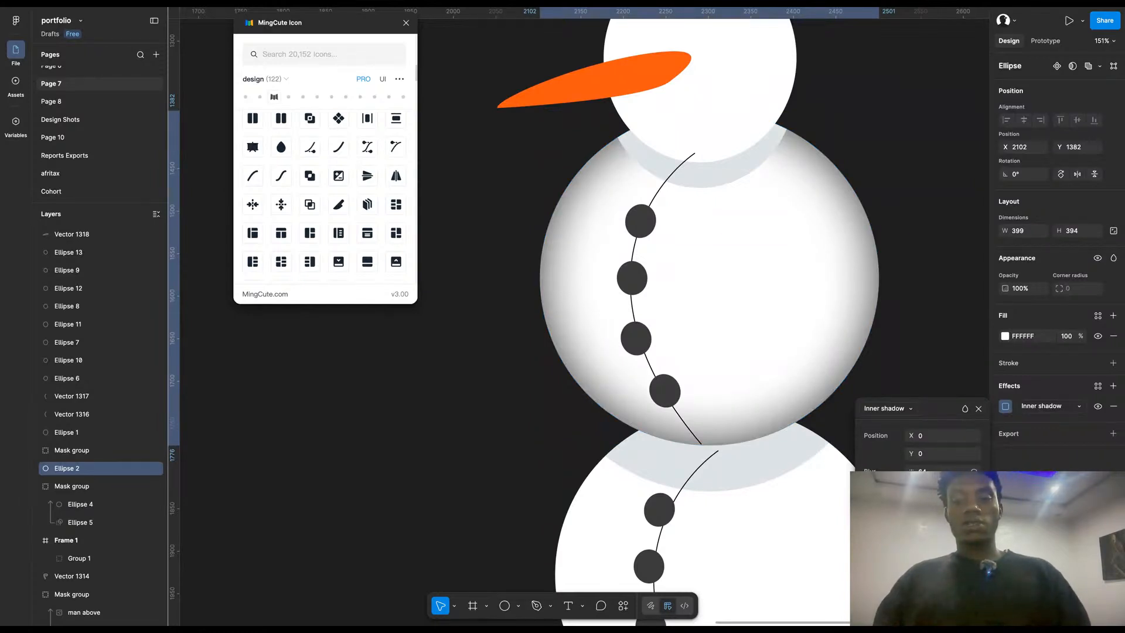
key(Return)
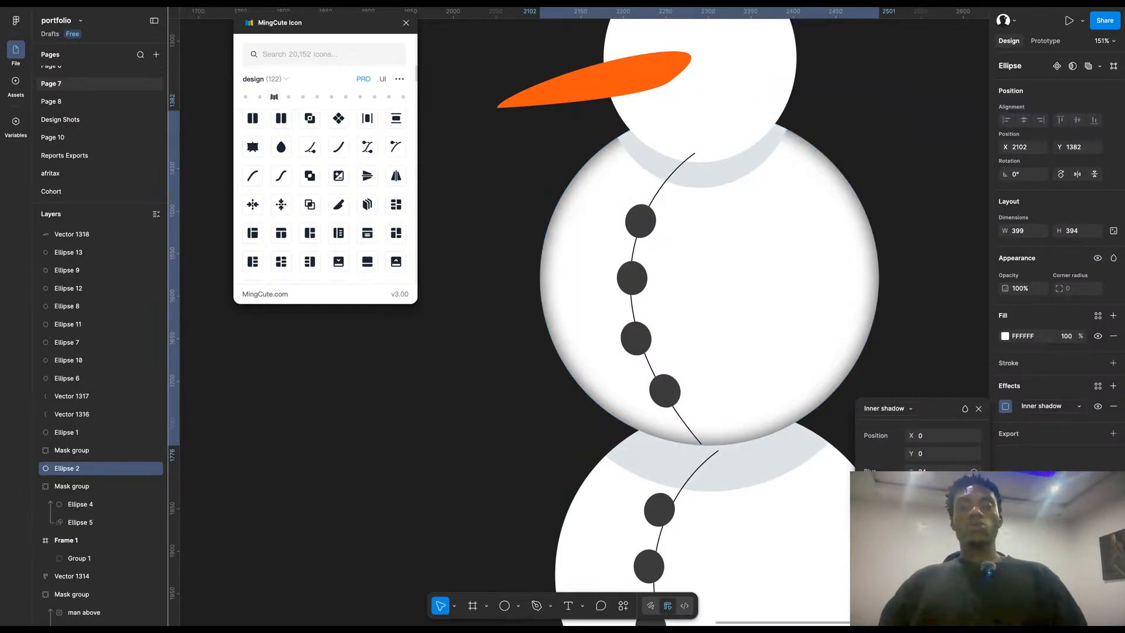
click(929, 221)
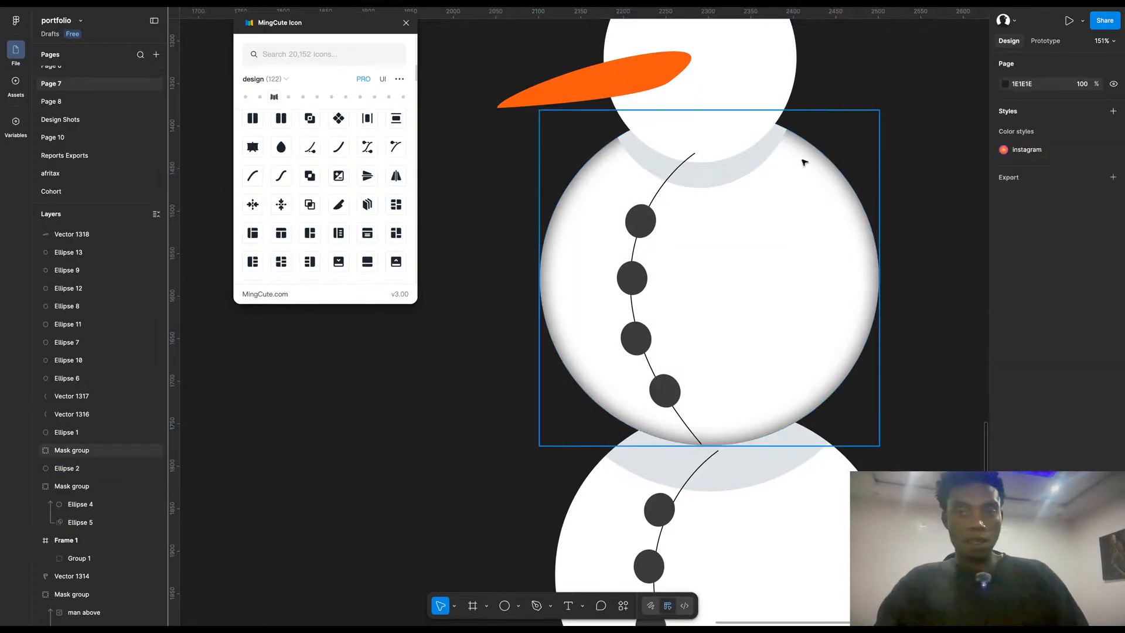
Step: Set the blend mode of the grey shadow ellipse beneath the snowman's head to Multiply
scroll(811, 168, up, 10)
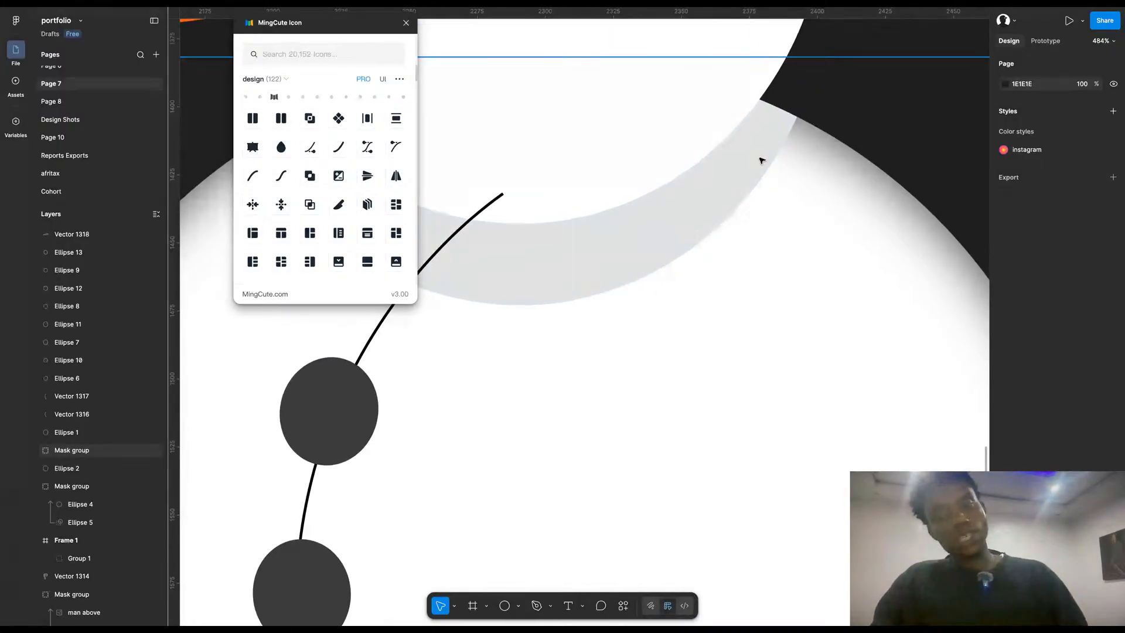
click(752, 183)
scroll(738, 186, down, 10)
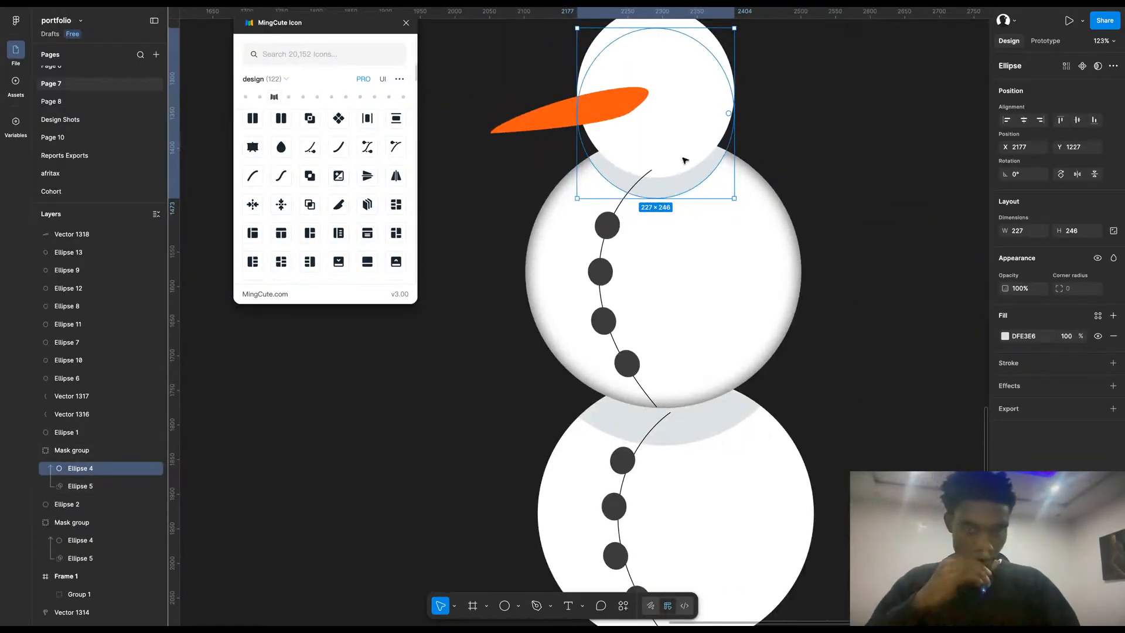
scroll(662, 137, up, 5)
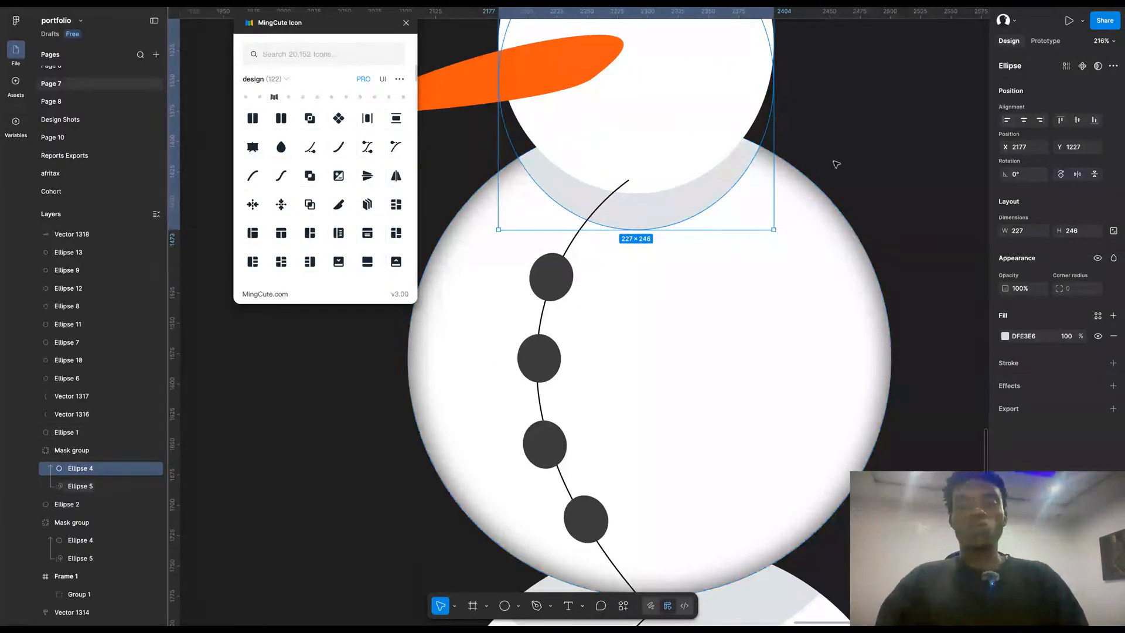
click(846, 149)
click(725, 183)
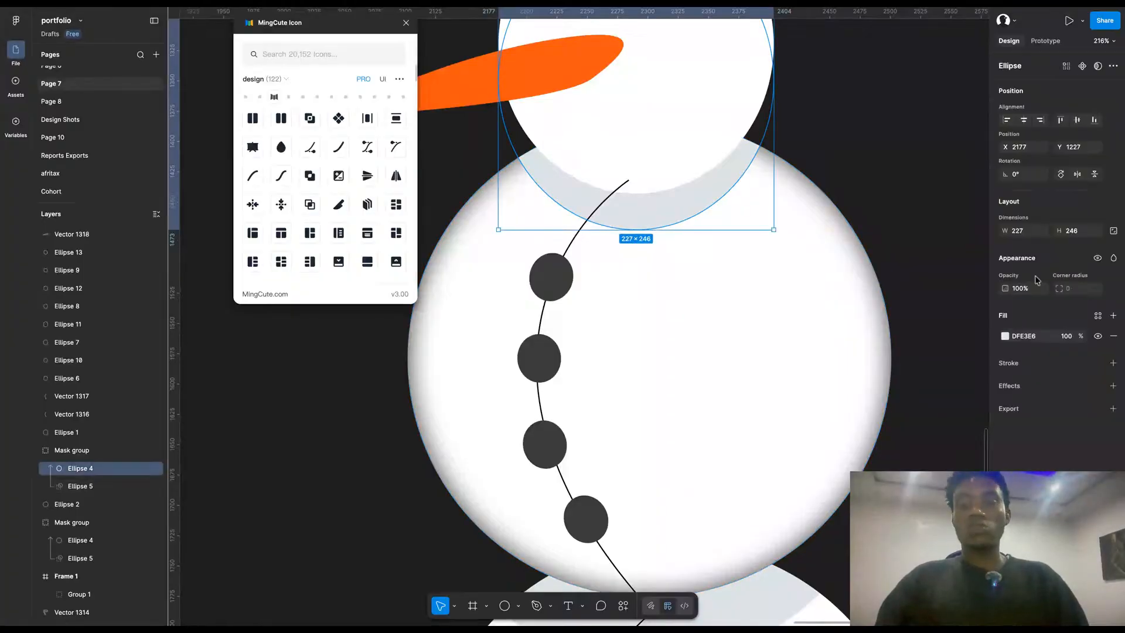
click(1114, 259)
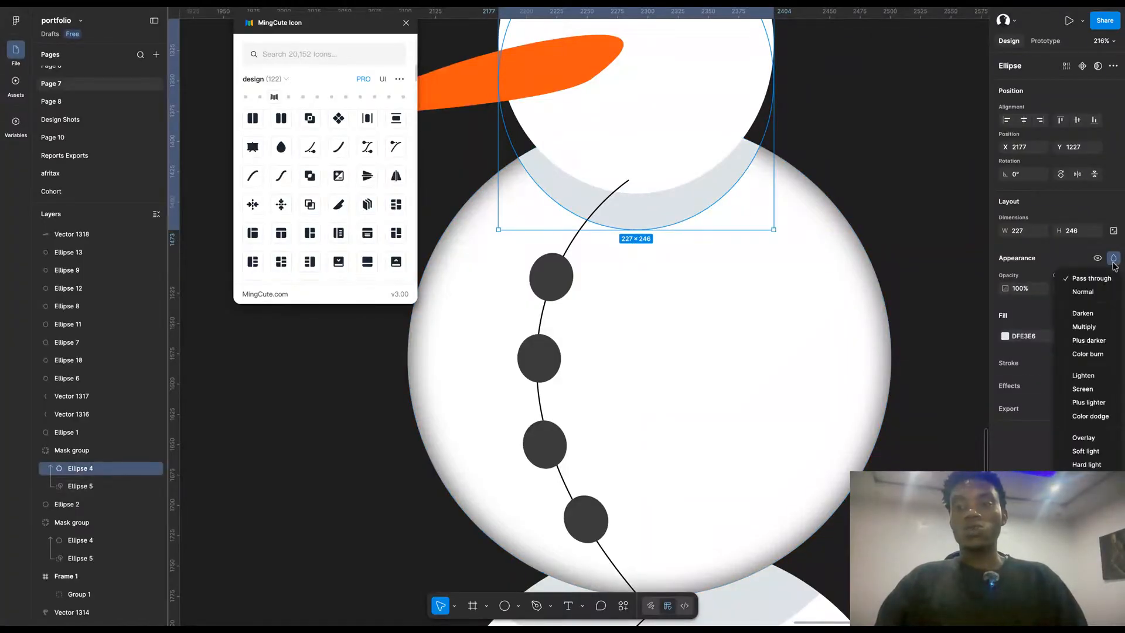
click(1099, 326)
scroll(681, 157, up, 10)
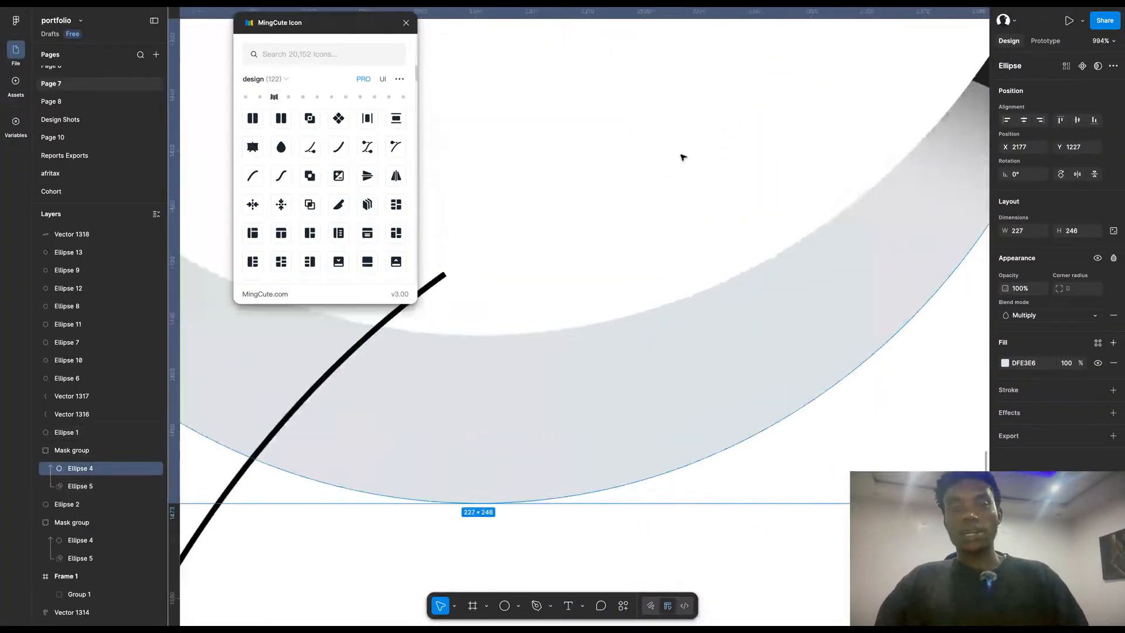
Step: Compare the shadow beneath the head with and without the Multiply blend mode
click(869, 136)
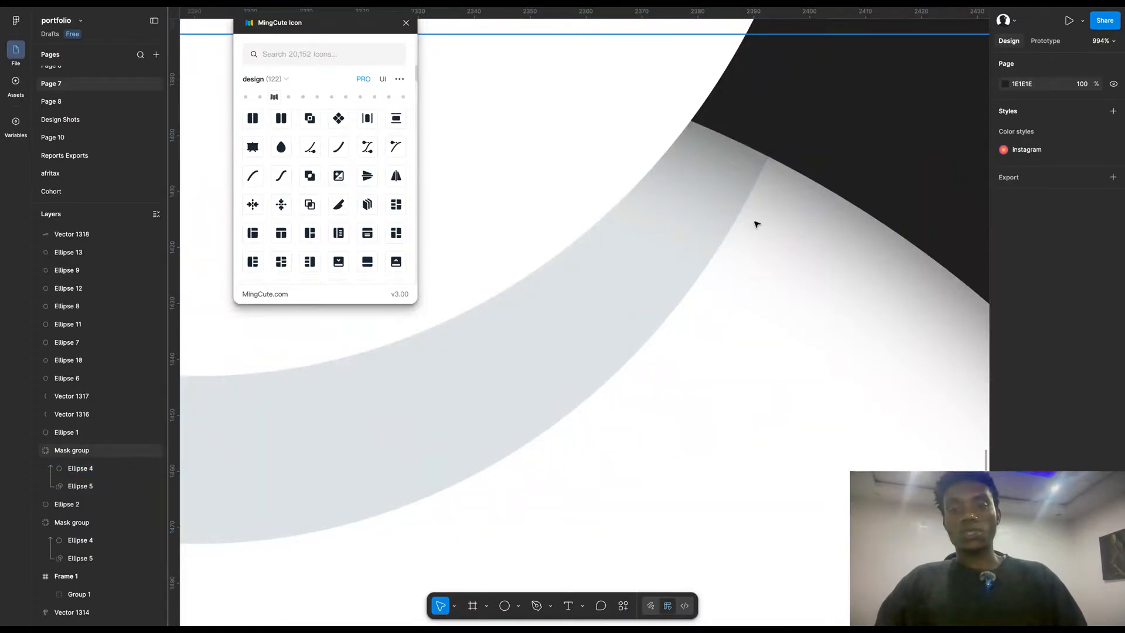
scroll(844, 140, down, 4)
click(865, 124)
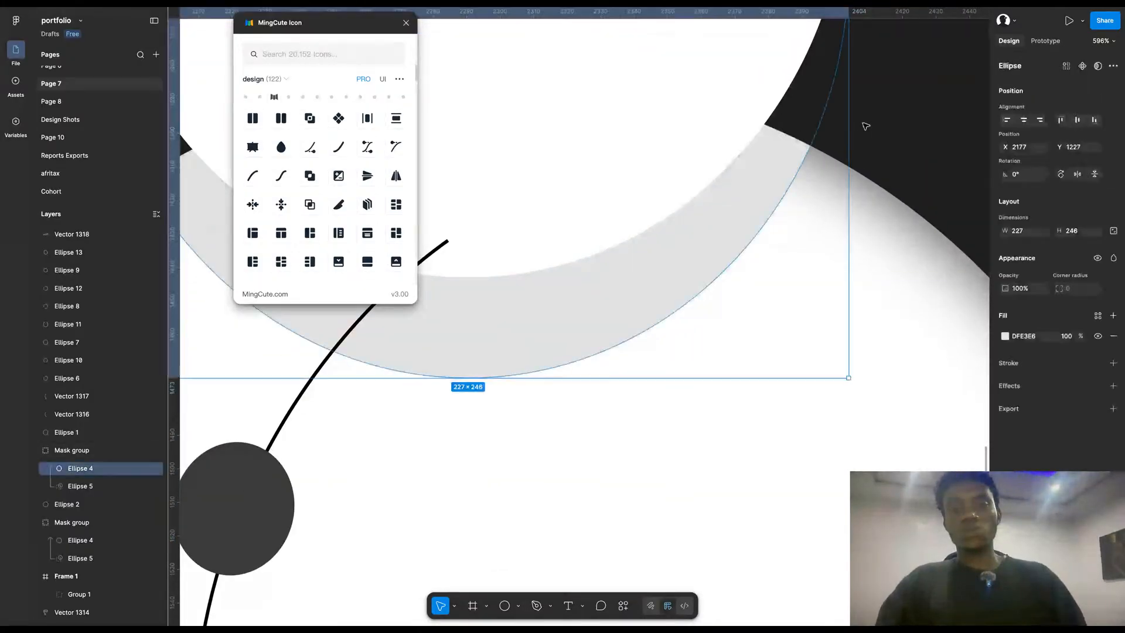
click(893, 123)
click(893, 124)
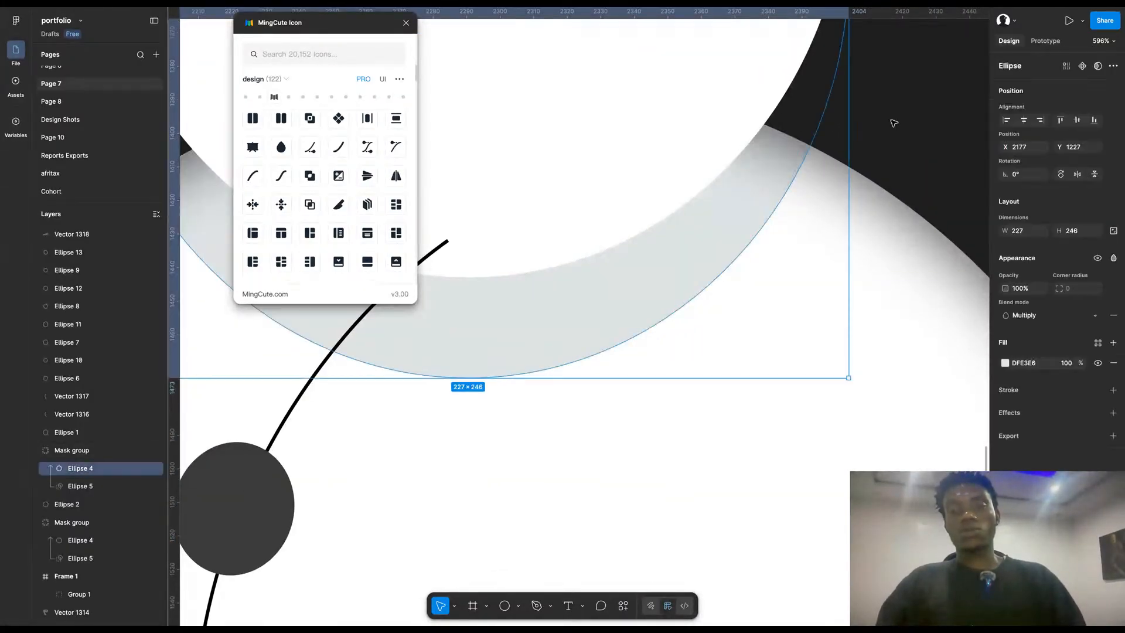
Step: Add a Mono noise effect to the shadow ellipse beneath the head and adjust the noise
scroll(893, 124, down, 5)
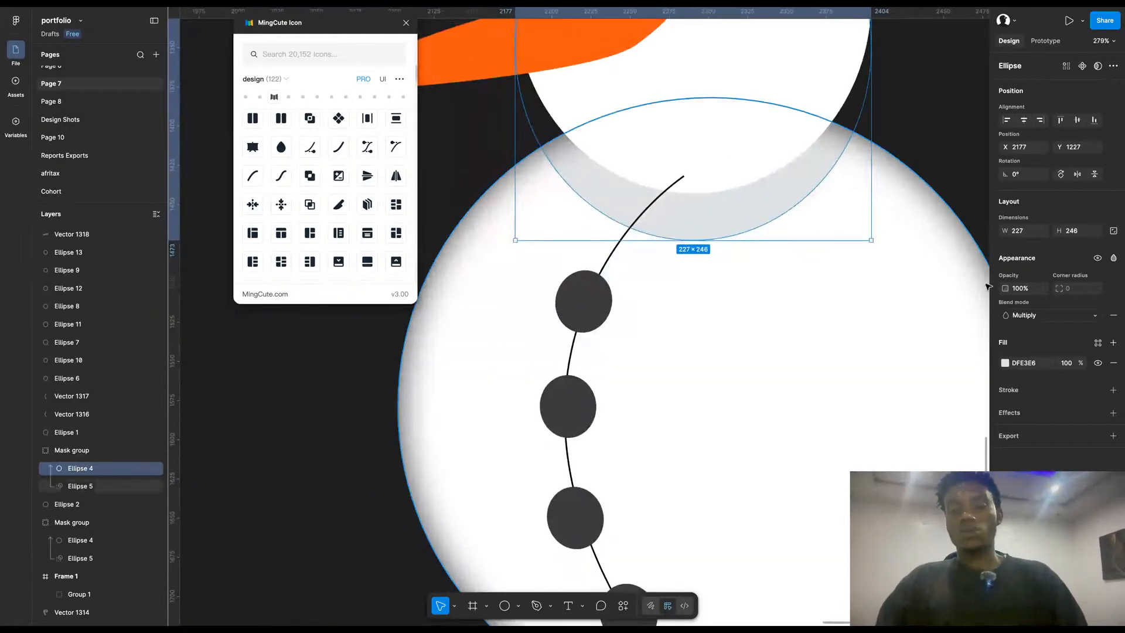
click(1112, 413)
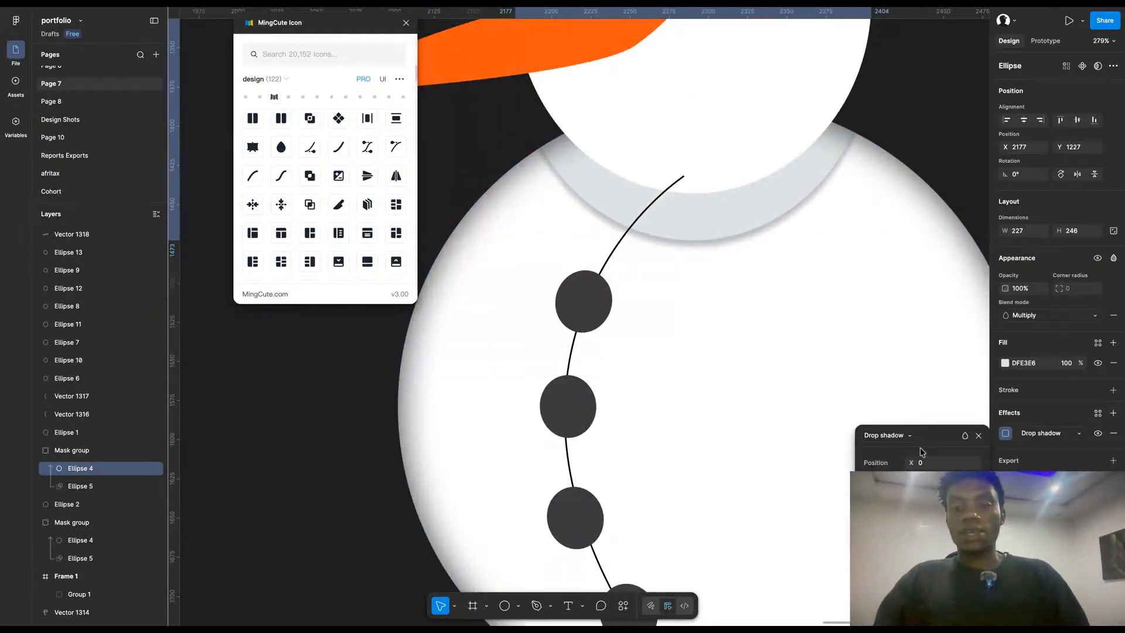
click(885, 435)
click(878, 476)
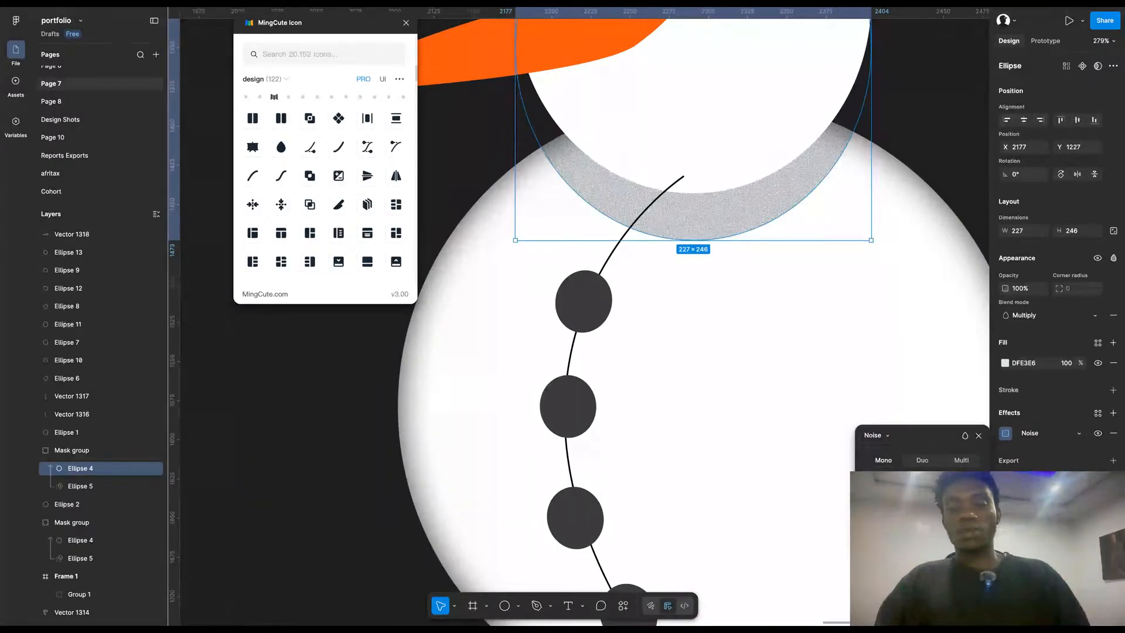
key(Return)
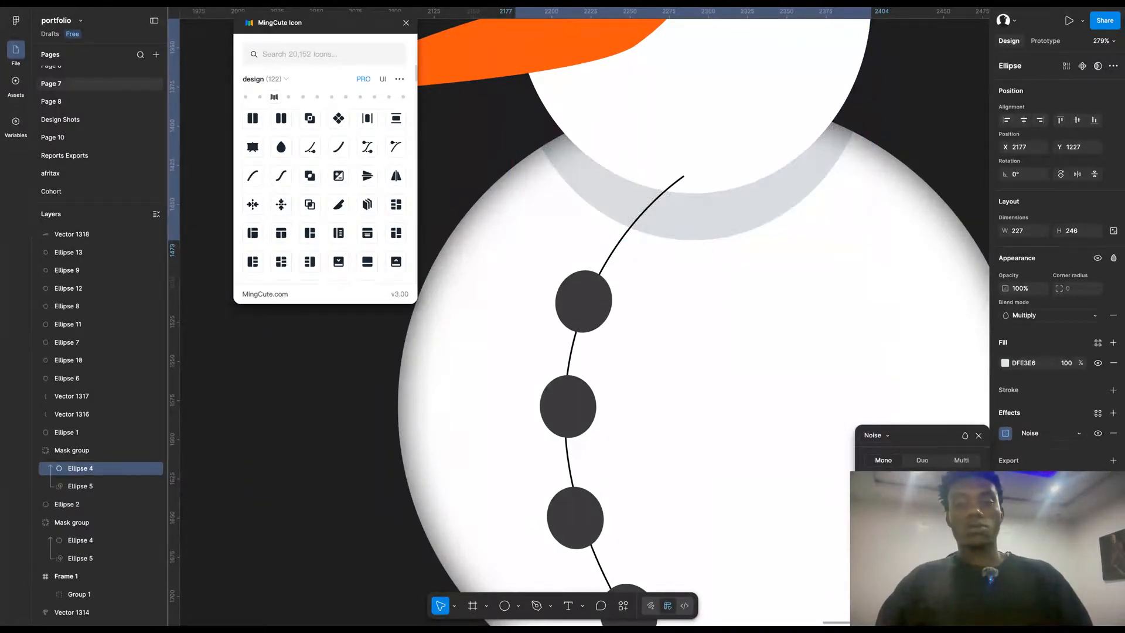
Step: Add a uniform layer blur to the shadow ellipse beneath the head to soften its edge
click(1114, 413)
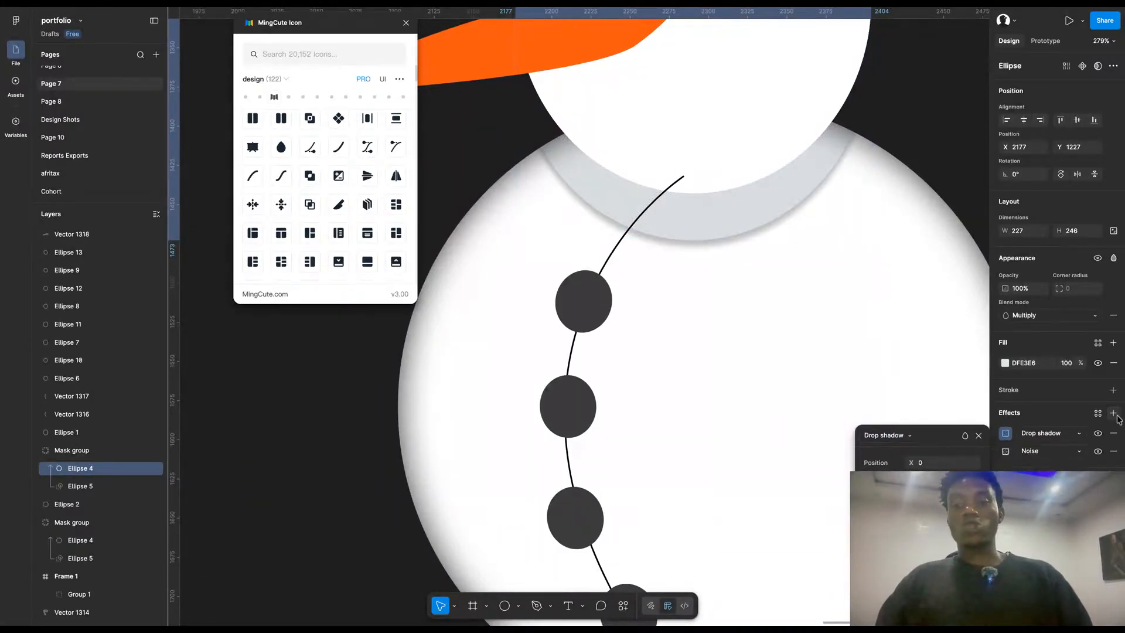
click(884, 435)
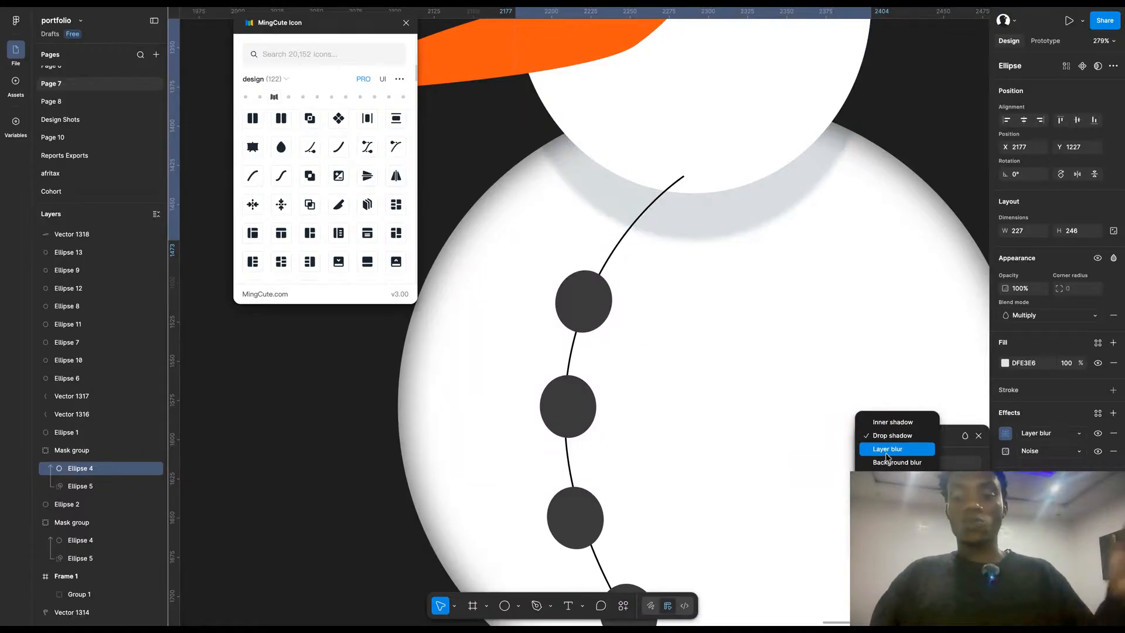
click(887, 449)
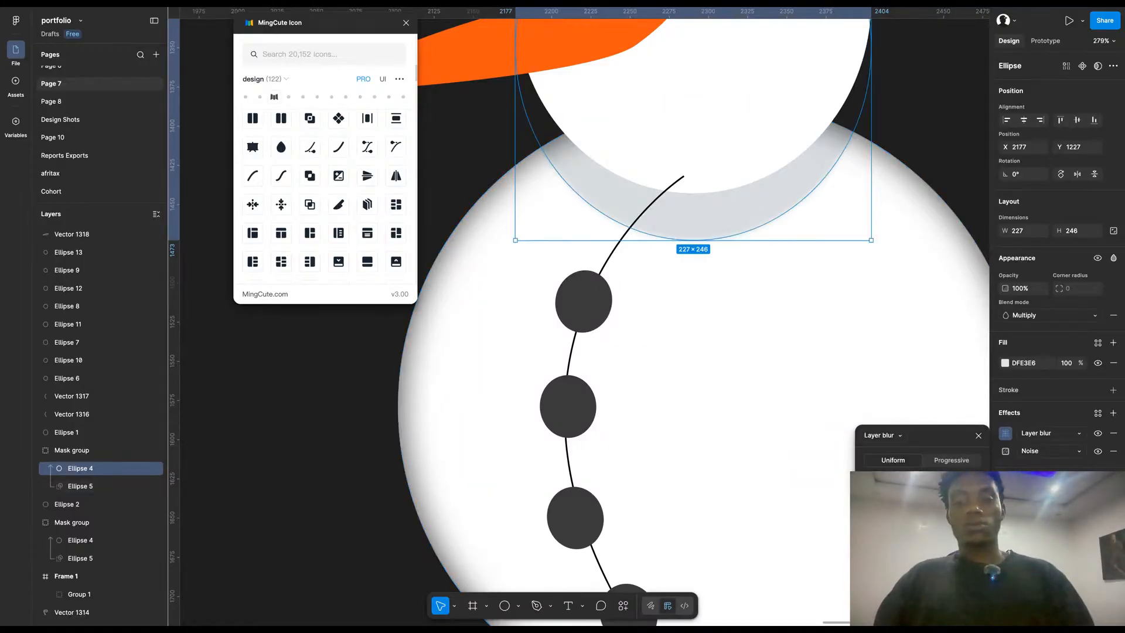
scroll(884, 389, down, 5)
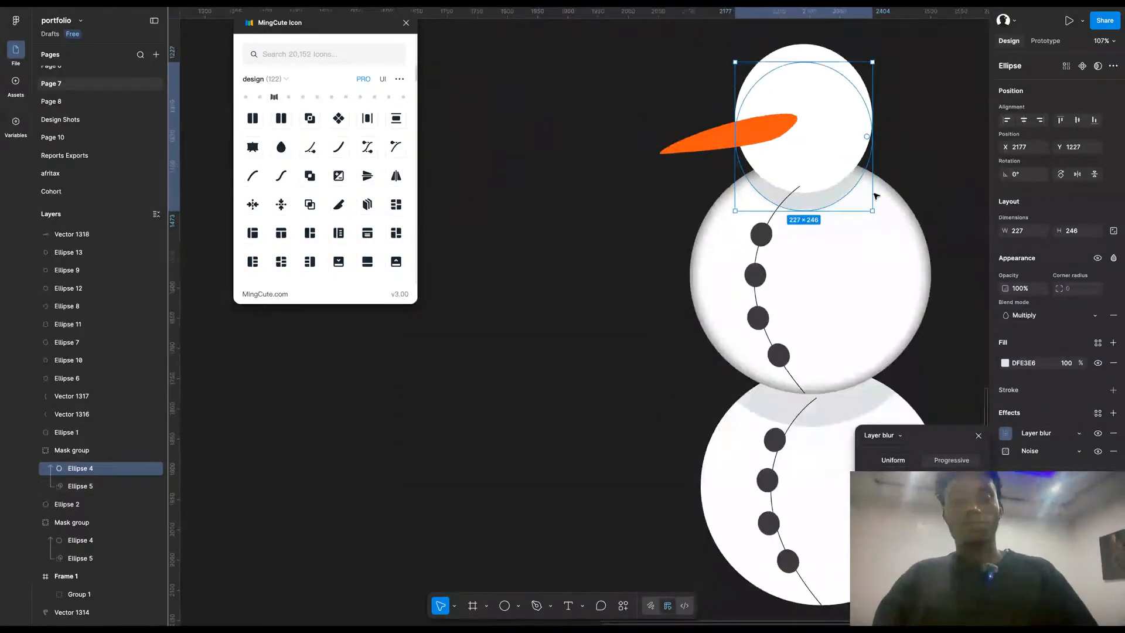
click(911, 181)
Step: Copy the head shadow ellipse's properties, including its blend mode, noise and blur, onto the shadow ellipse beneath the middle section
scroll(909, 179, down, 3)
scroll(909, 179, right, 3)
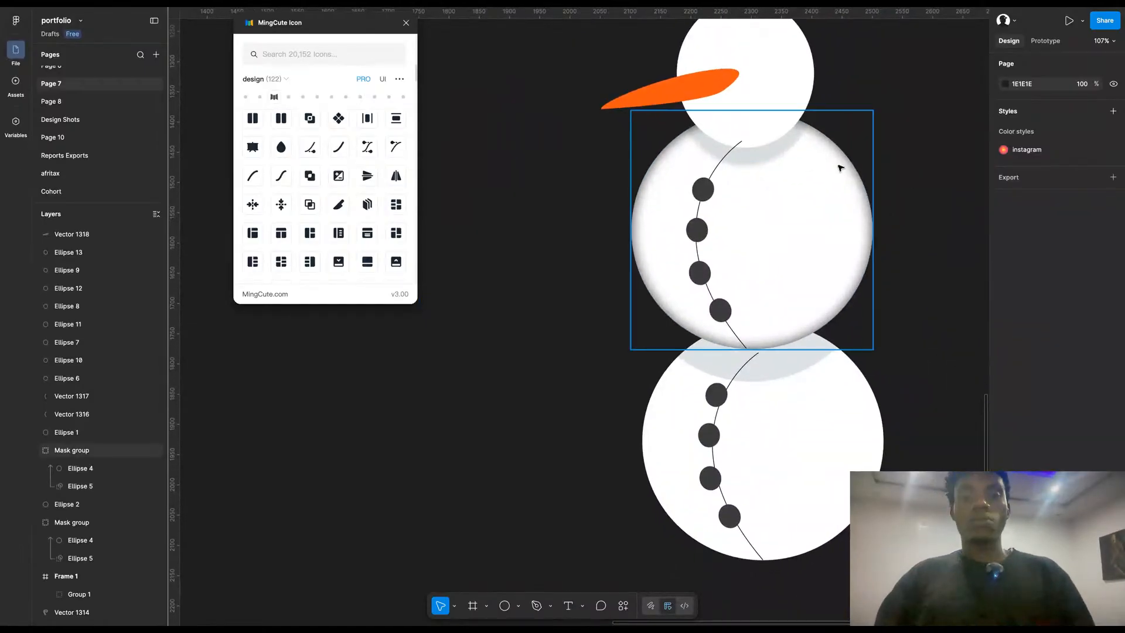
click(776, 147)
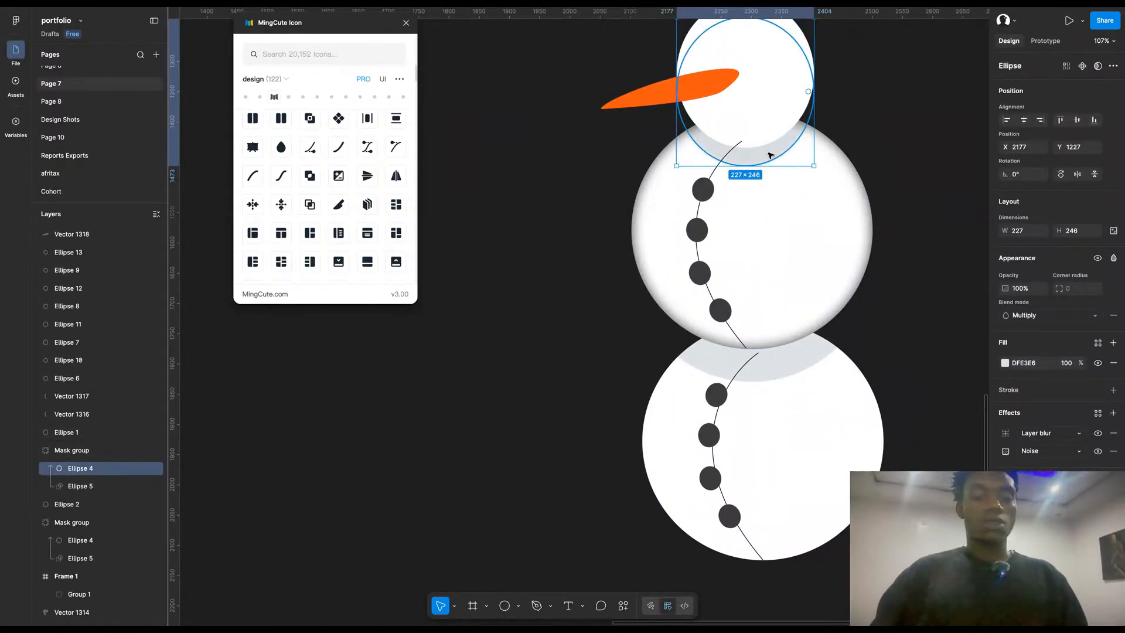
key(ctrl+alt+c)
click(793, 363)
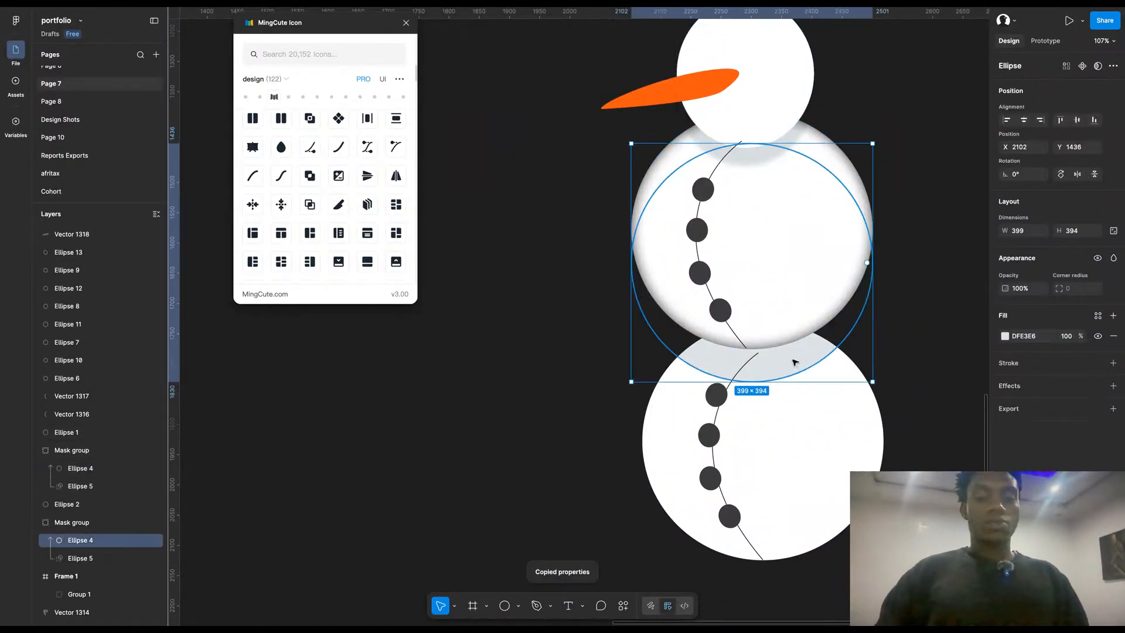
click(921, 363)
scroll(921, 364, down, 5)
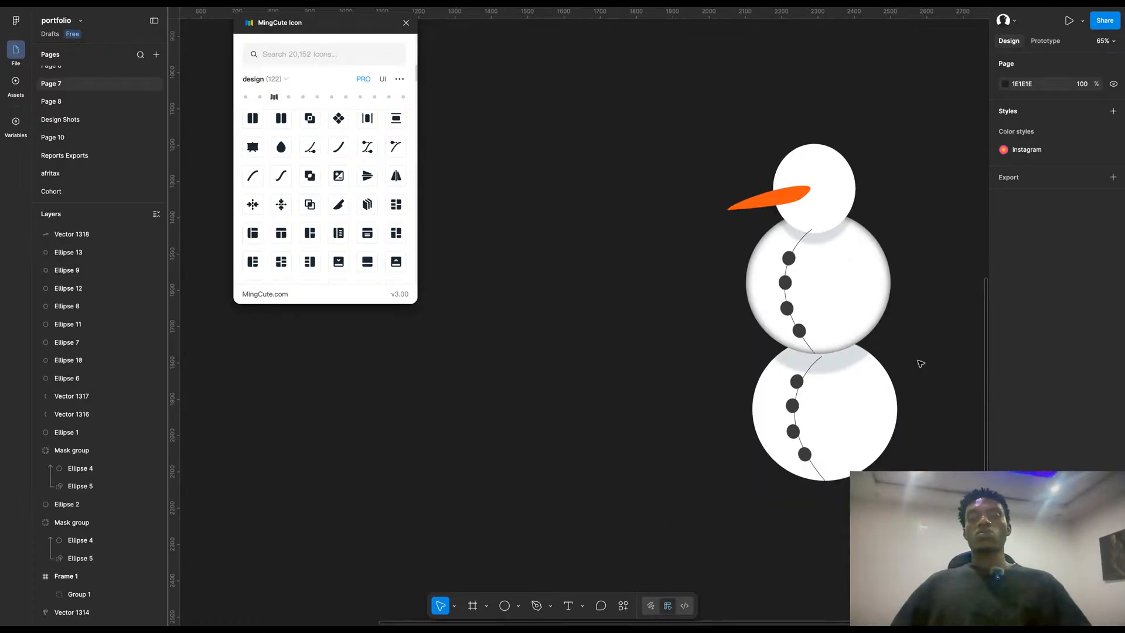
Step: Copy the inner shadow properties of the middle body circle onto the bottom body circle and the head
click(72, 450)
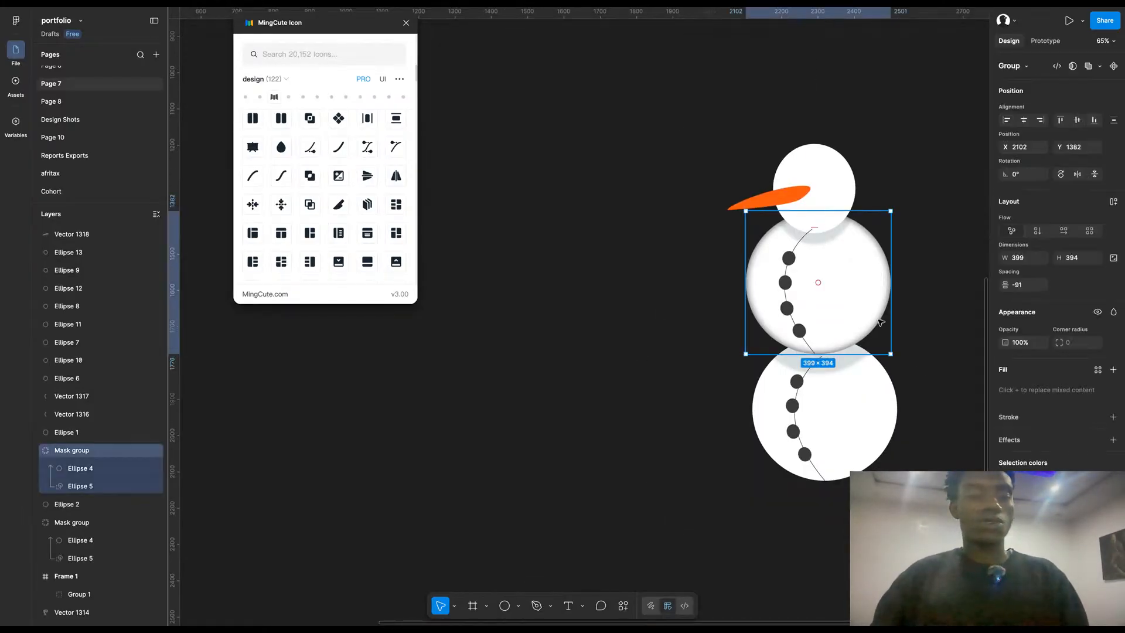
click(70, 506)
key(ctrl+alt+c)
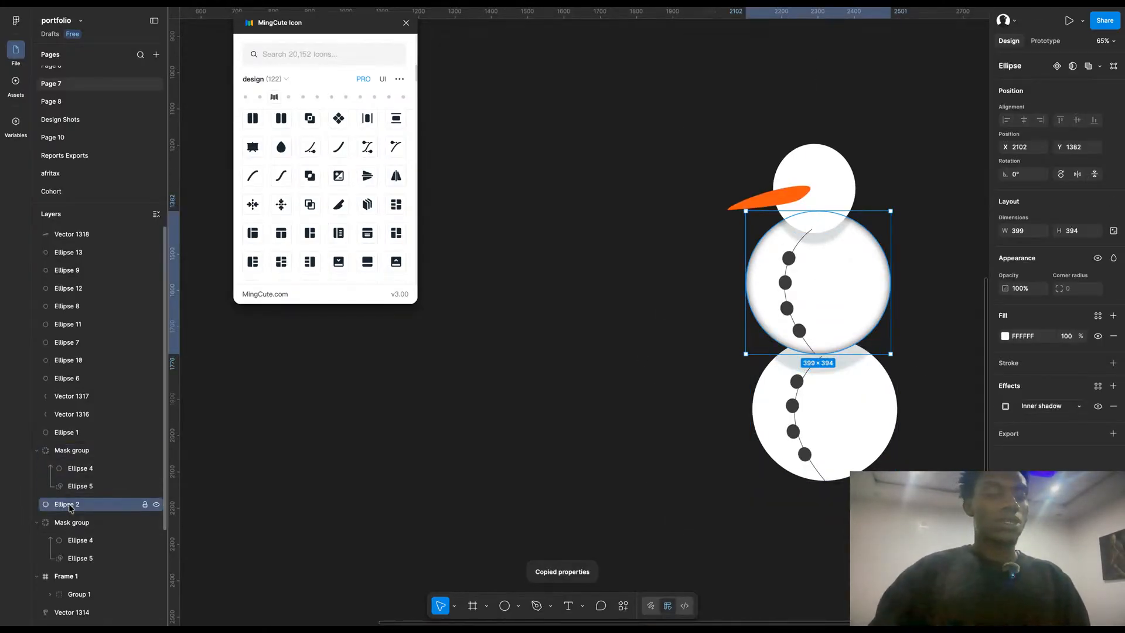
click(72, 522)
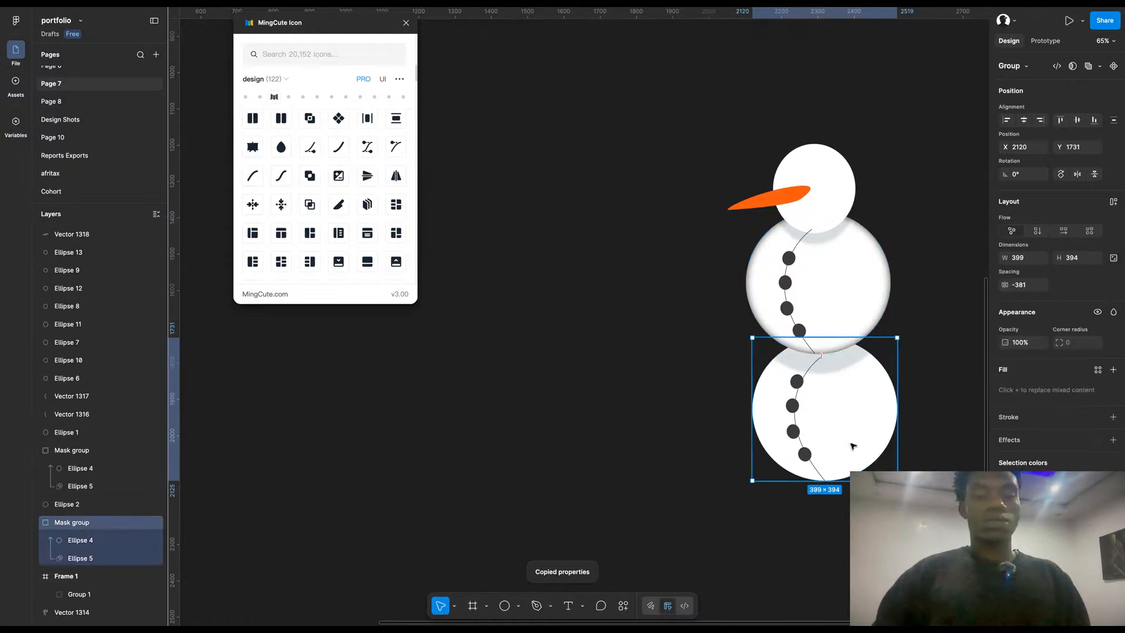
scroll(75, 565, down, 3)
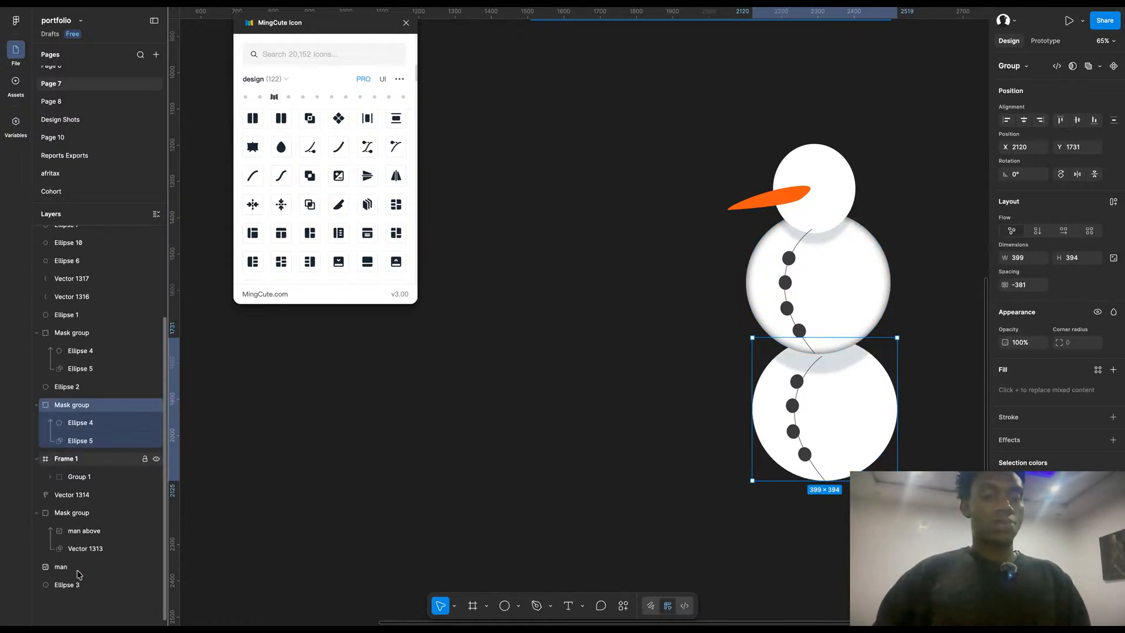
click(77, 585)
key(ctrl+alt+v)
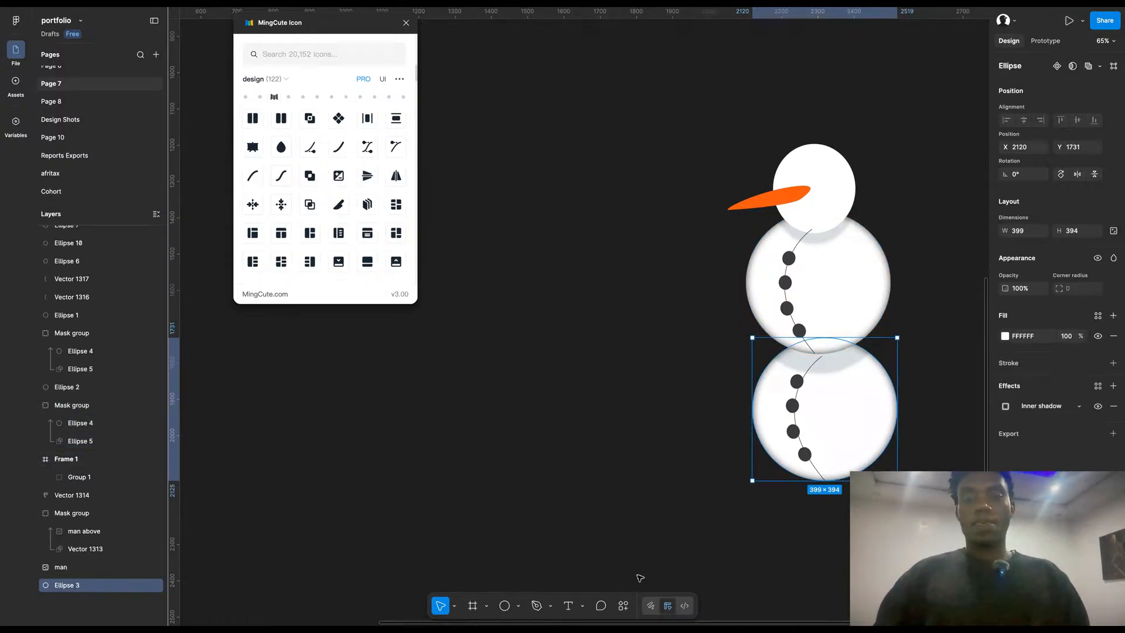
click(837, 170)
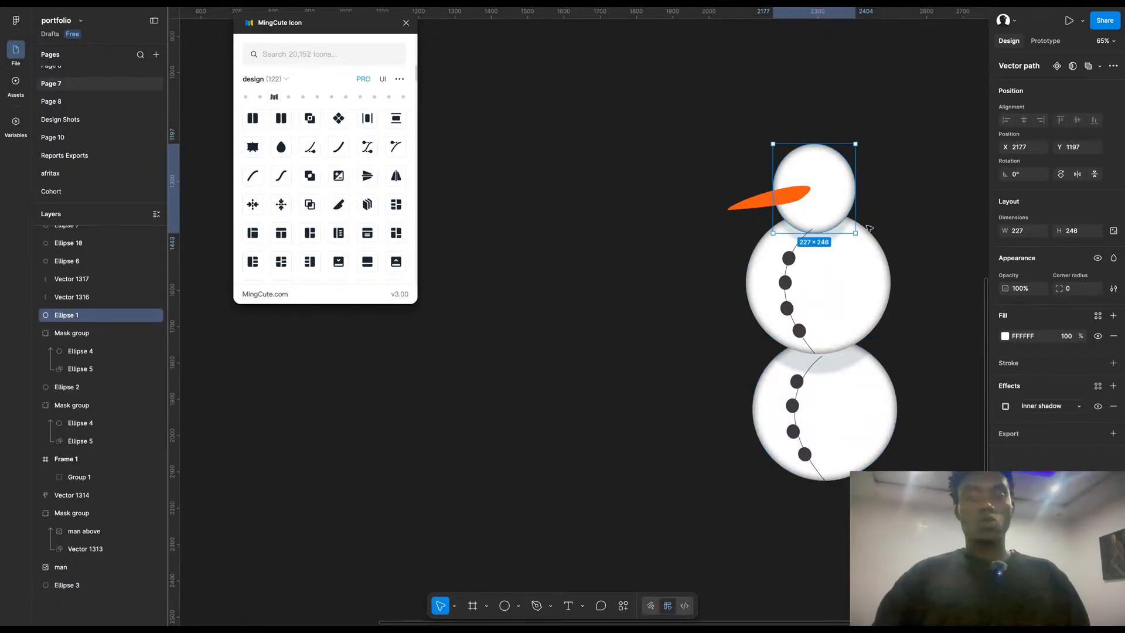
scroll(867, 246, up, 5)
scroll(868, 250, down, 5)
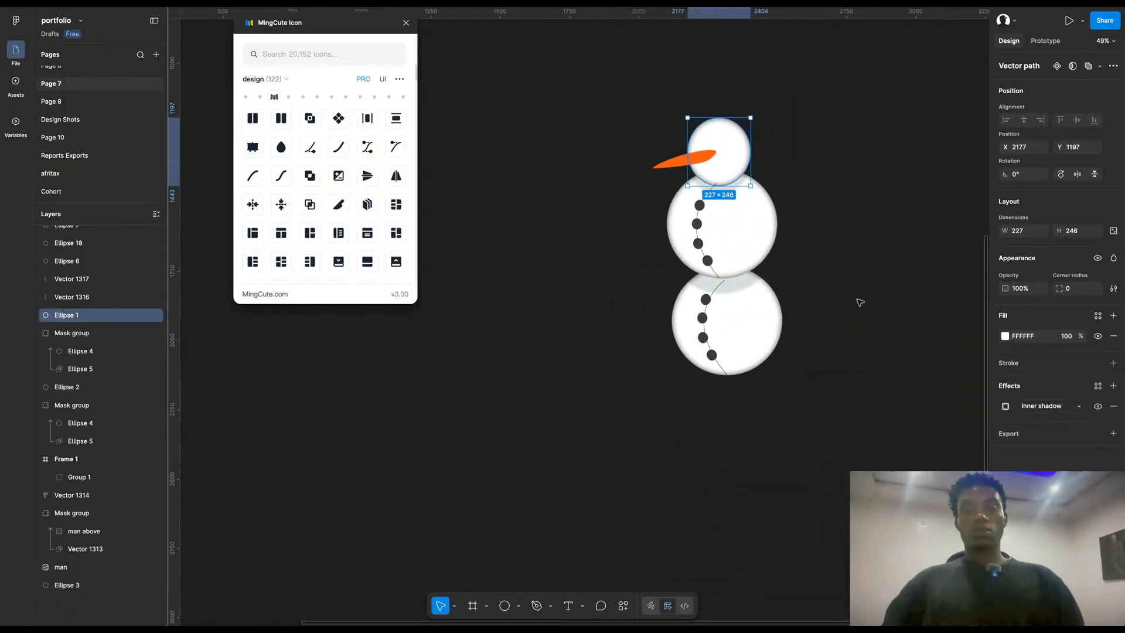
Step: Duplicate the top button twice and place the copies on the head above the nose as two eyes
click(837, 303)
scroll(792, 279, up, 3)
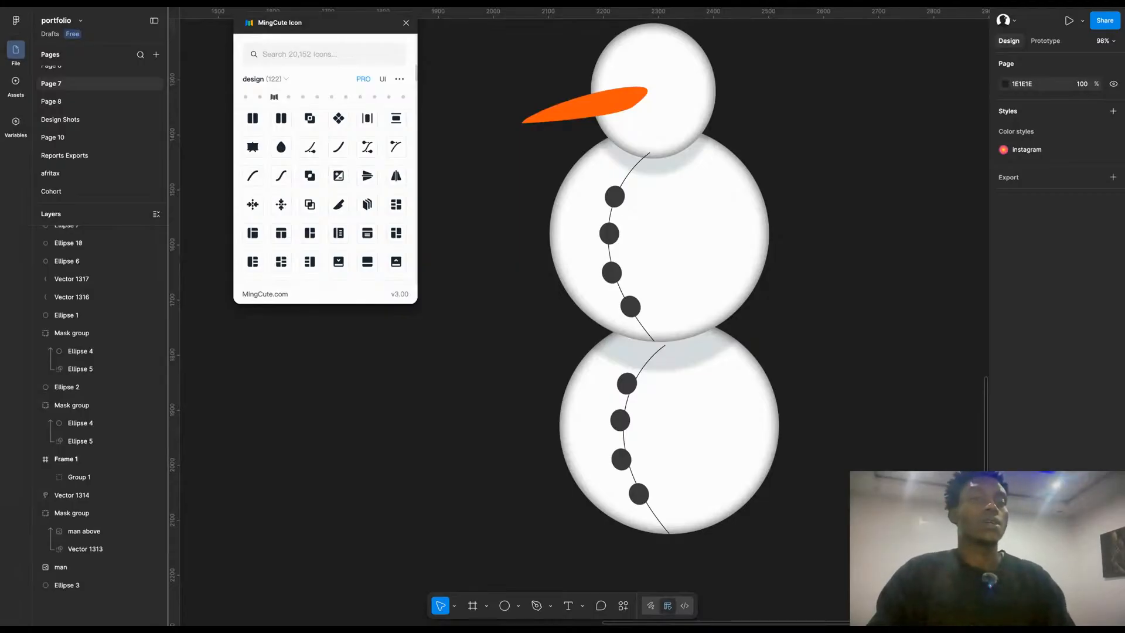
click(616, 199)
drag(617, 202, 666, 82)
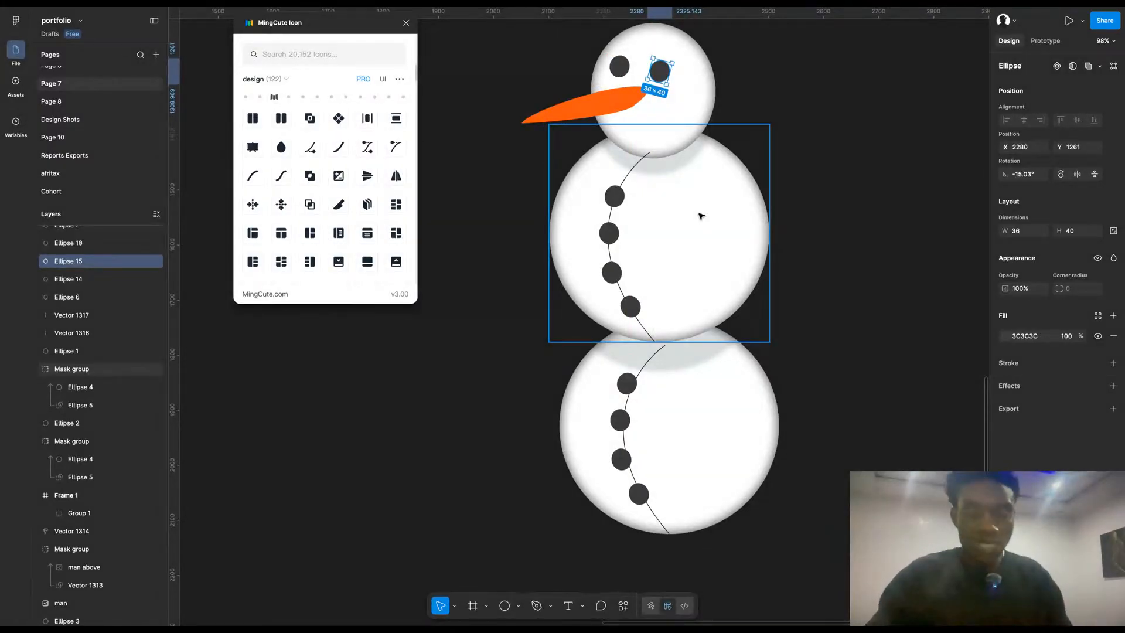
Step: Draw a 25 × 33 ellipse overlapping the upper edge of the middle section's top button and fill it with EBE9E9
scroll(618, 197, up, 5)
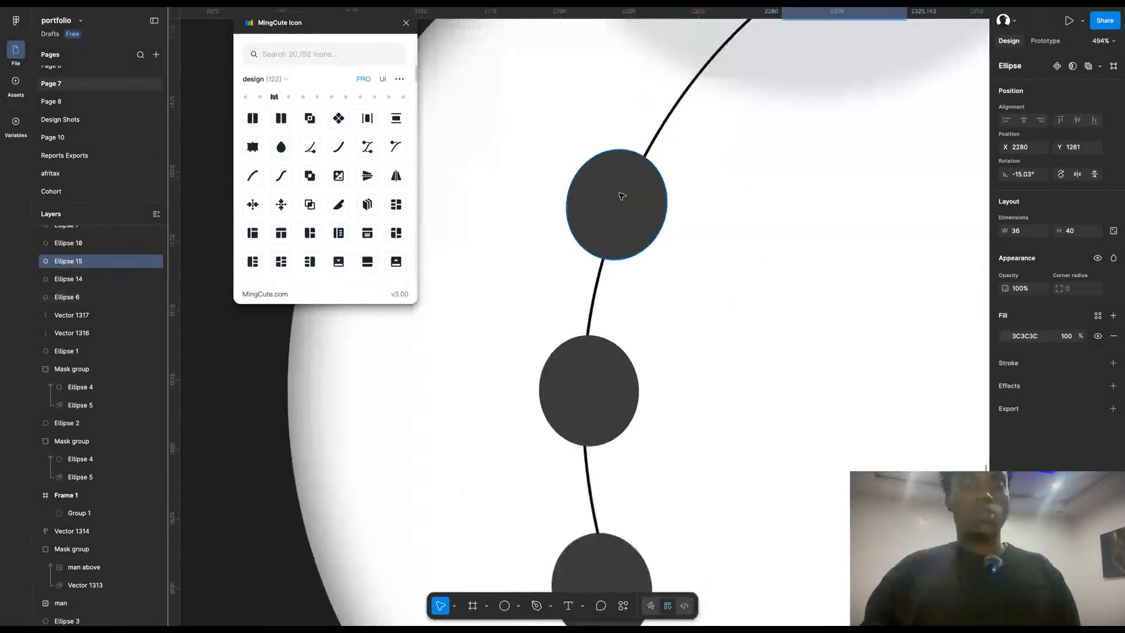
click(622, 196)
key(o)
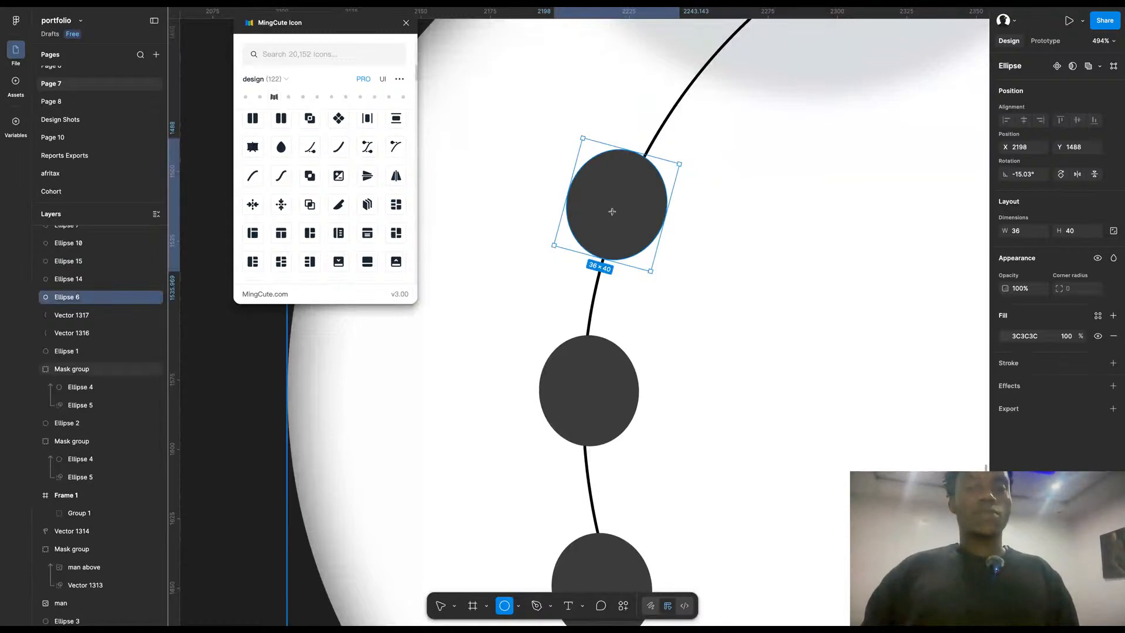
drag(614, 205, 545, 112)
click(1005, 336)
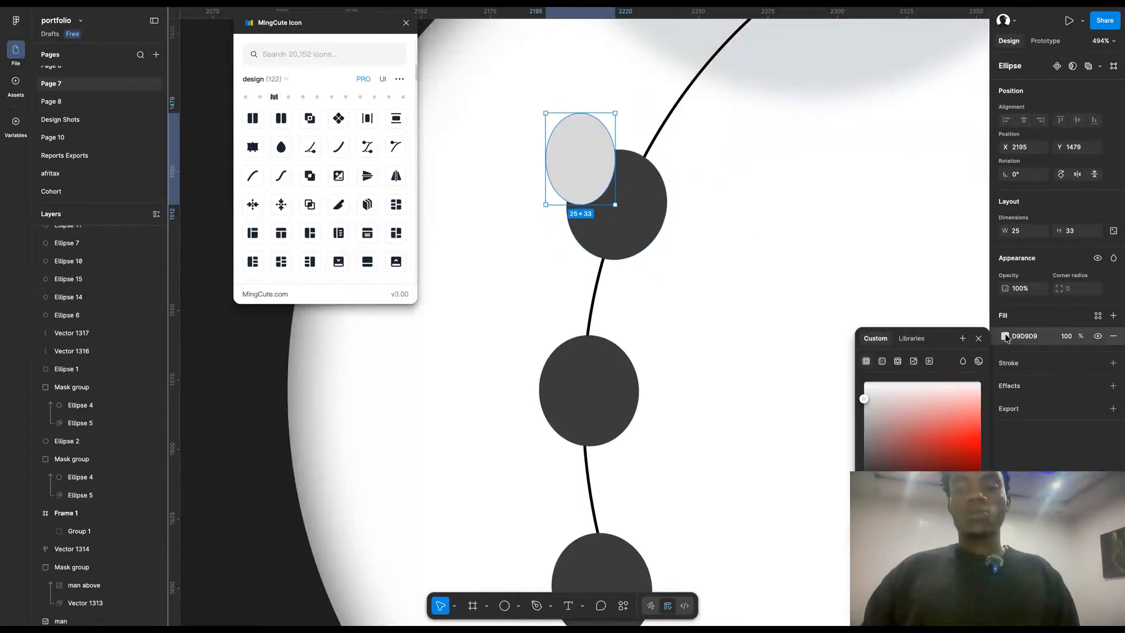
drag(869, 399, 866, 389)
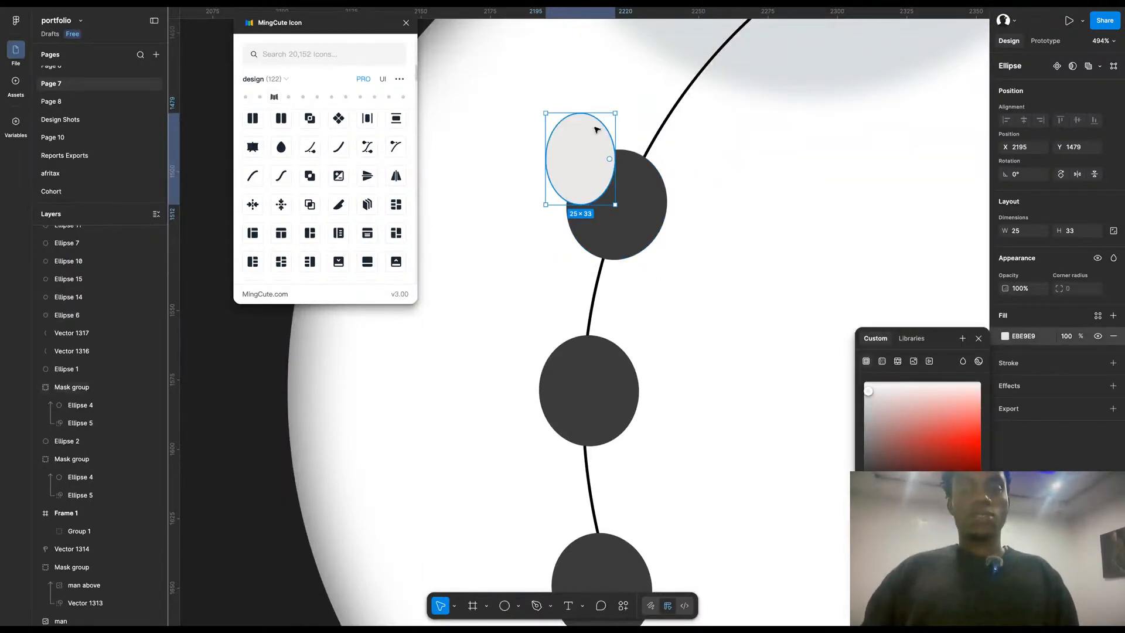
Step: Duplicate the light ellipse over the button's other upper edge, rotate the copy to -38.22° and fill it with E3EAEF
alt+drag(593, 129, 694, 152)
click(1005, 336)
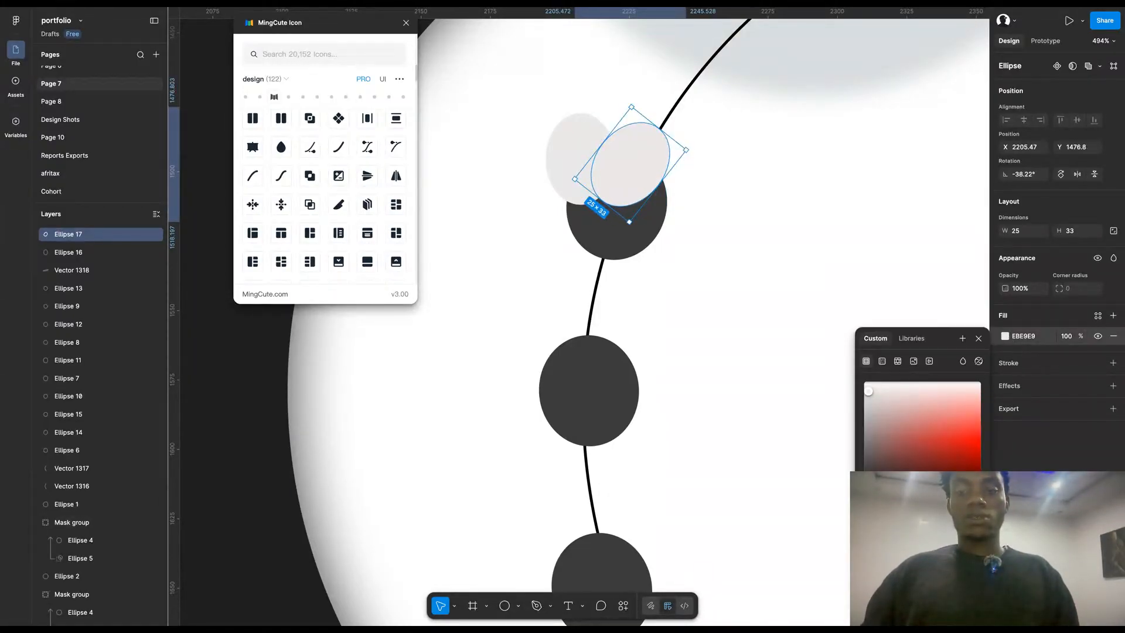
click(940, 512)
drag(898, 401, 896, 392)
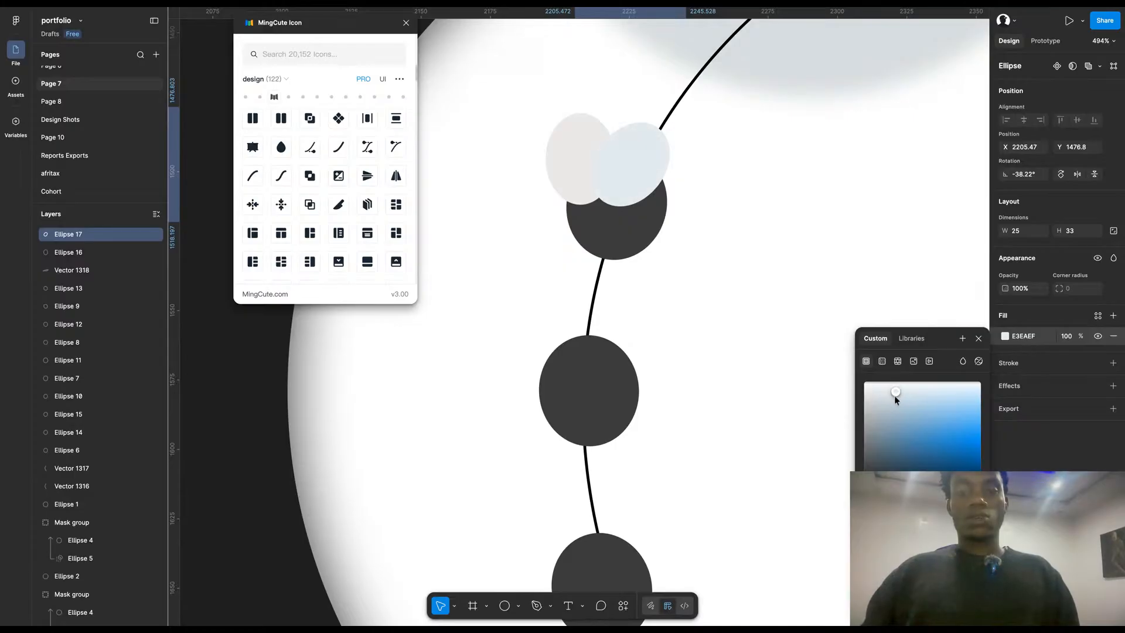
Step: Set the blend mode of the rotated bluish highlight ellipse to Hard light
click(1113, 258)
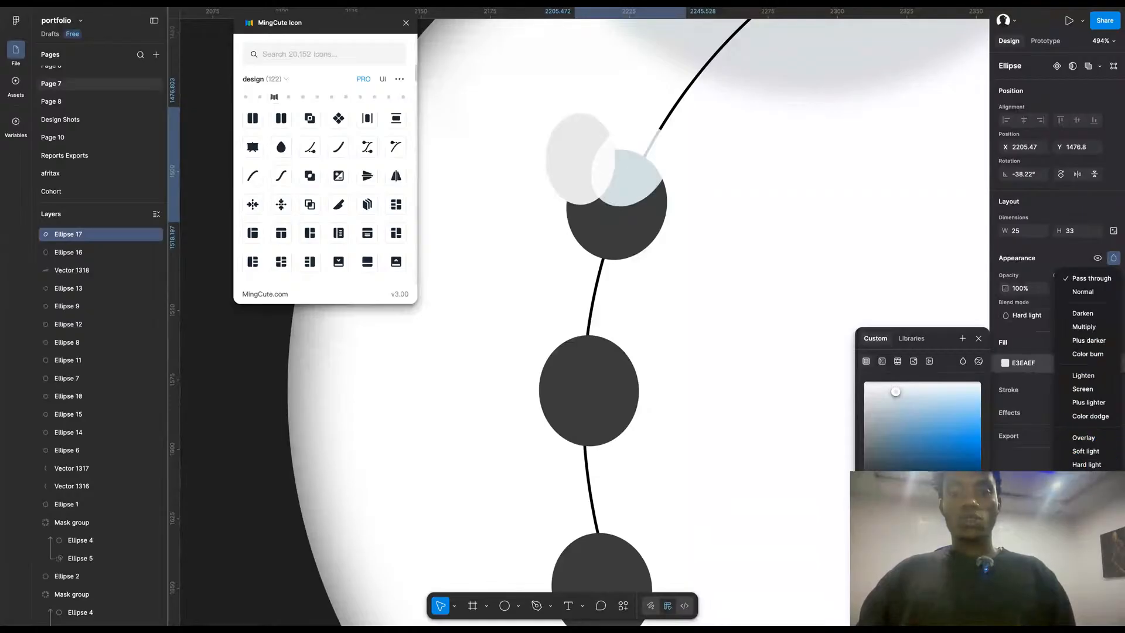
click(1100, 465)
click(525, 215)
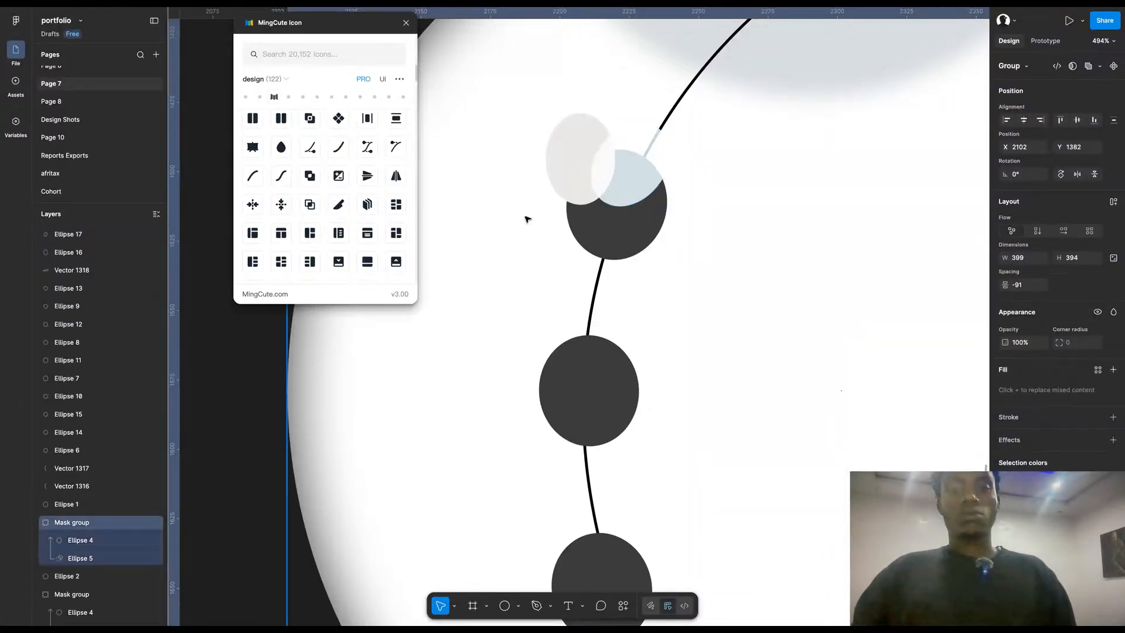
Step: Duplicate the top button's dark ellipse and use the copy as a mask for both highlight ellipses
click(627, 252)
key(ctrl+d)
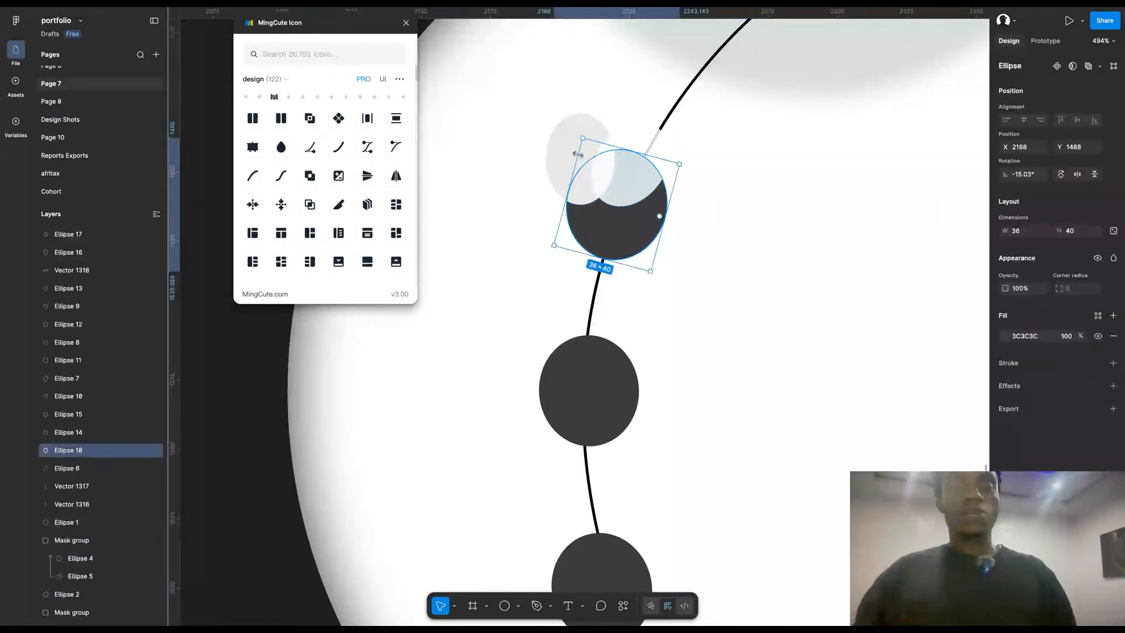
click(631, 140)
right_click(629, 140)
click(534, 226)
click(586, 225)
shift+click(581, 163)
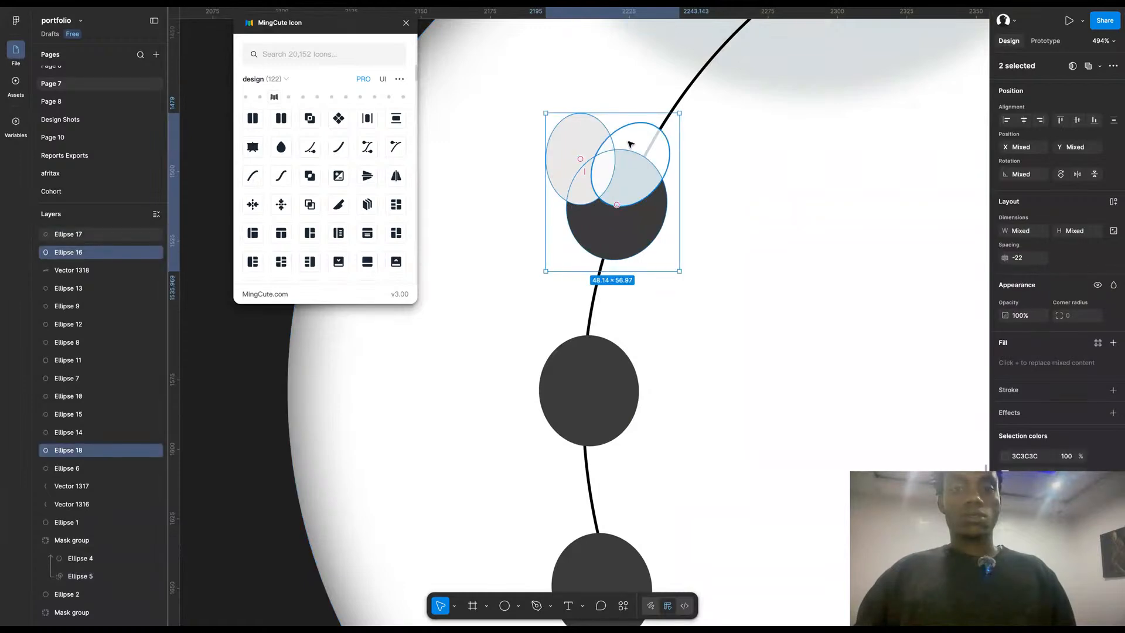
shift+click(630, 144)
right_click(630, 142)
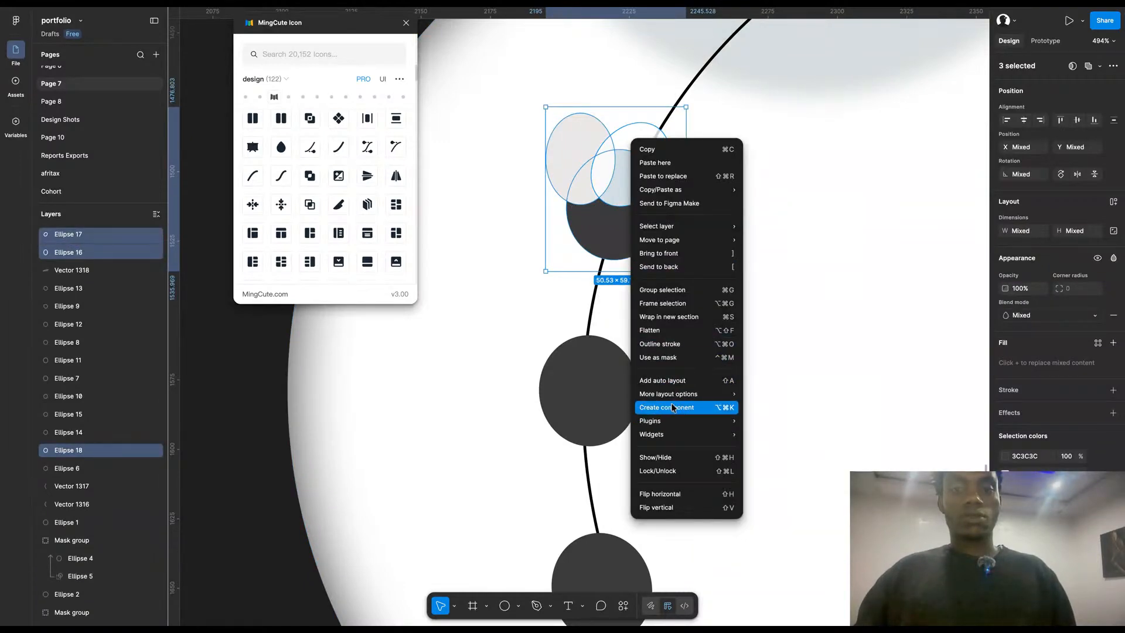
click(672, 358)
click(502, 271)
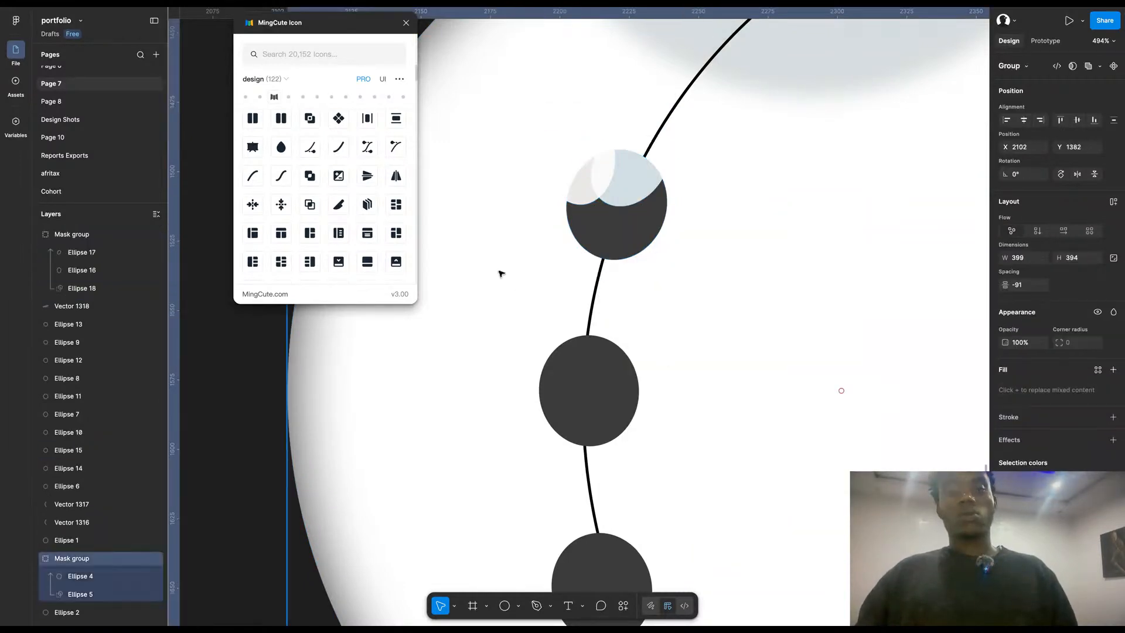
Step: Add a layer blur effect to both highlight ellipses inside the top button's mask group
key(shift+2)
scroll(501, 274, down, 3)
scroll(596, 207, up, 8)
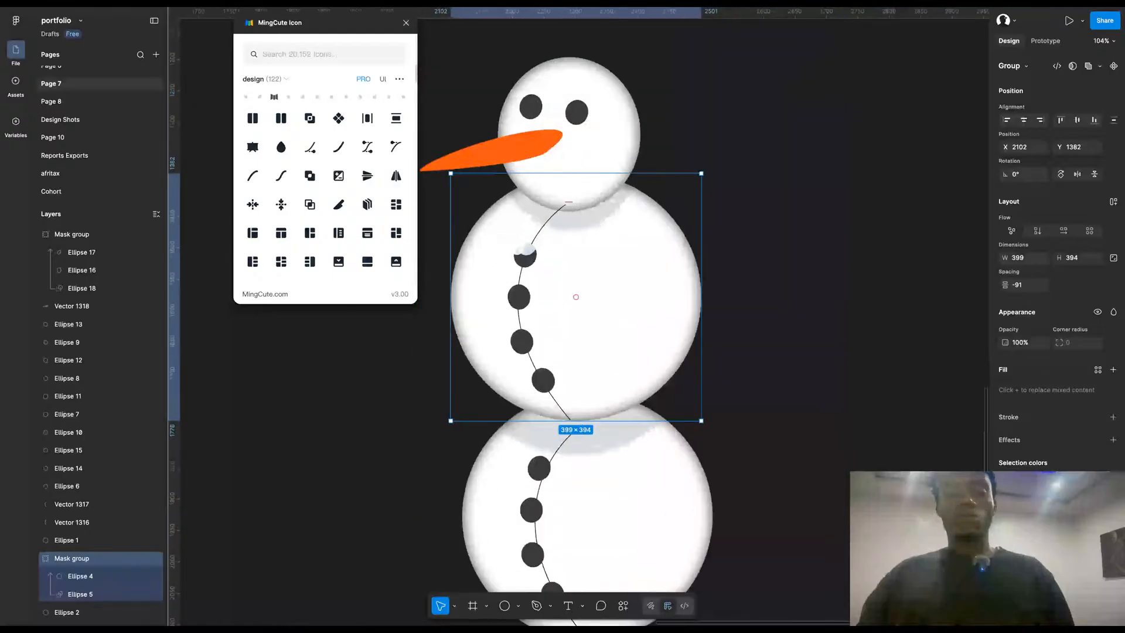
super+click(596, 208)
shift+click(542, 205)
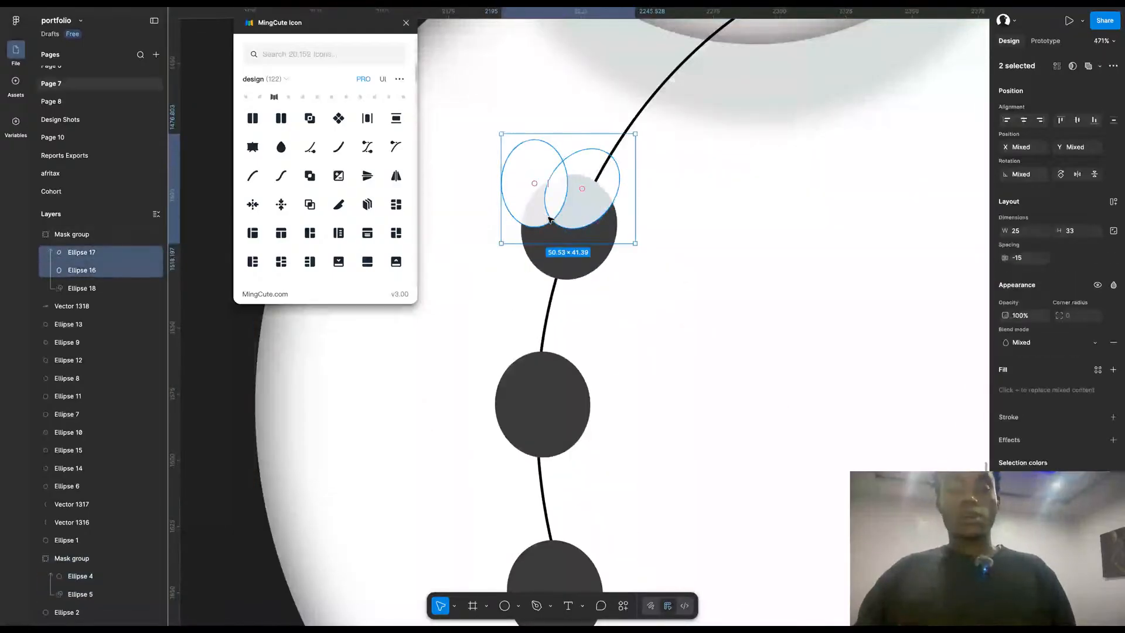
click(1113, 440)
click(903, 462)
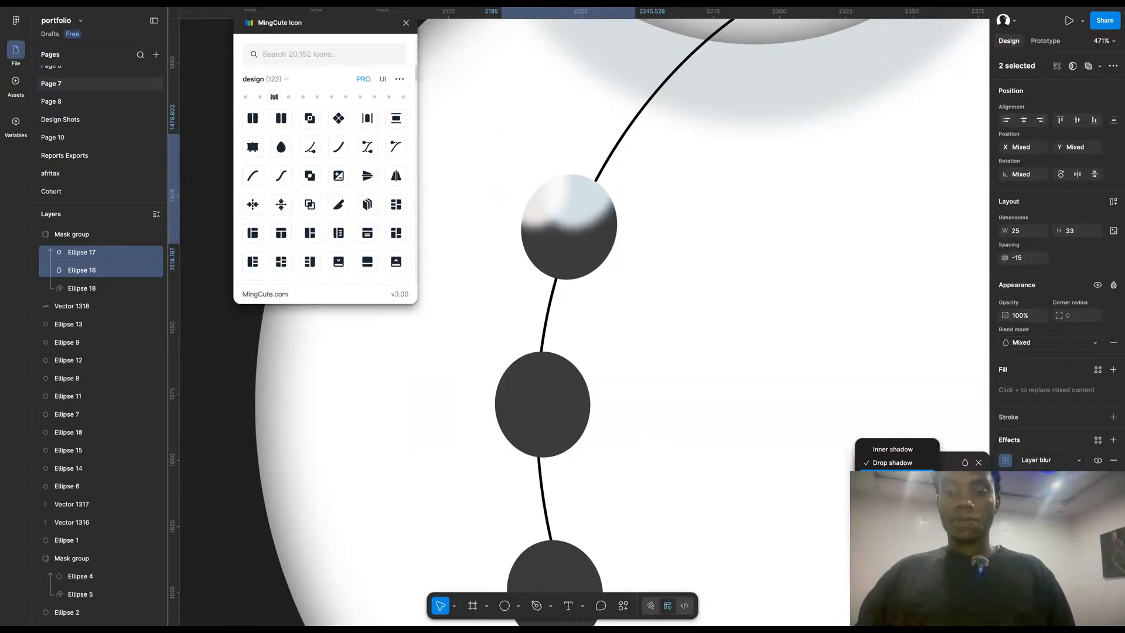
click(903, 477)
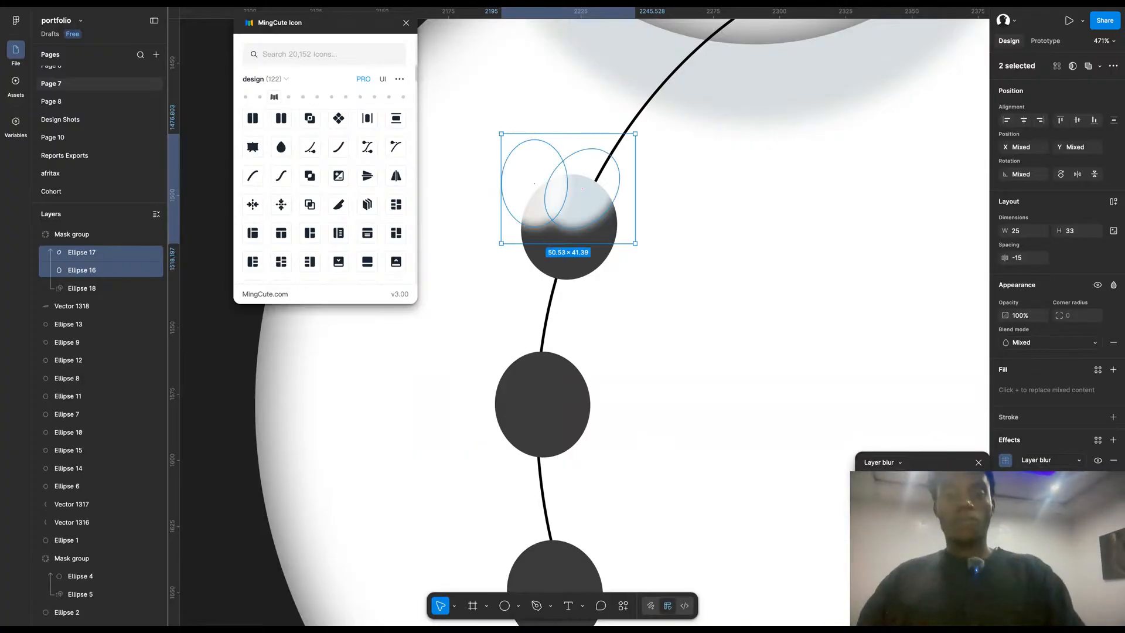
click(714, 276)
scroll(714, 276, down, 5)
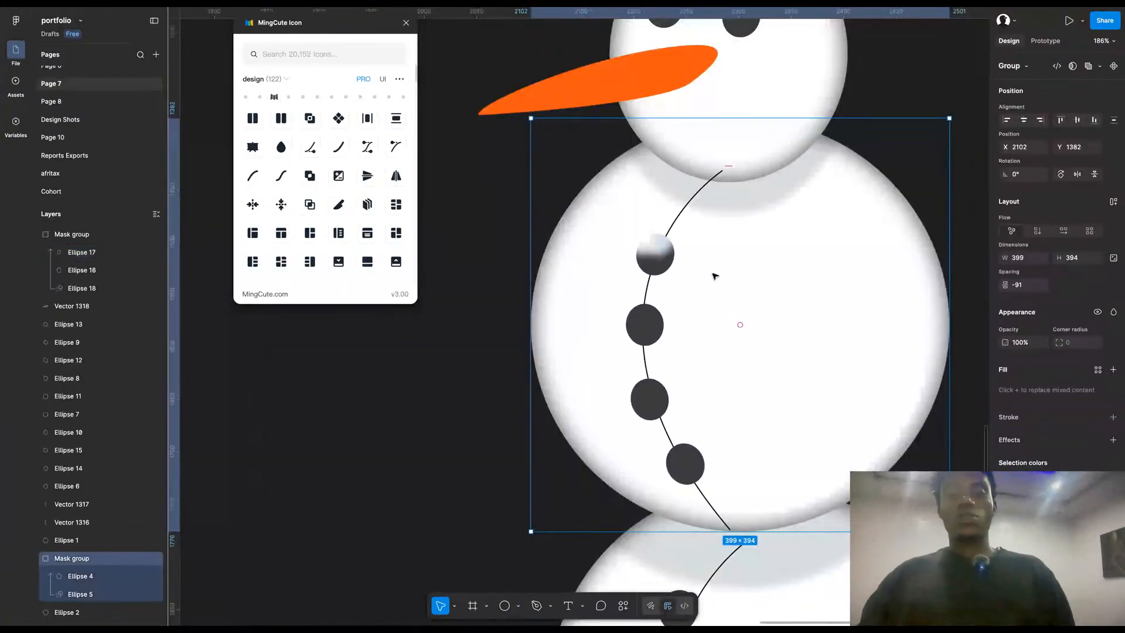
scroll(714, 276, right, 2)
scroll(714, 276, down, 4)
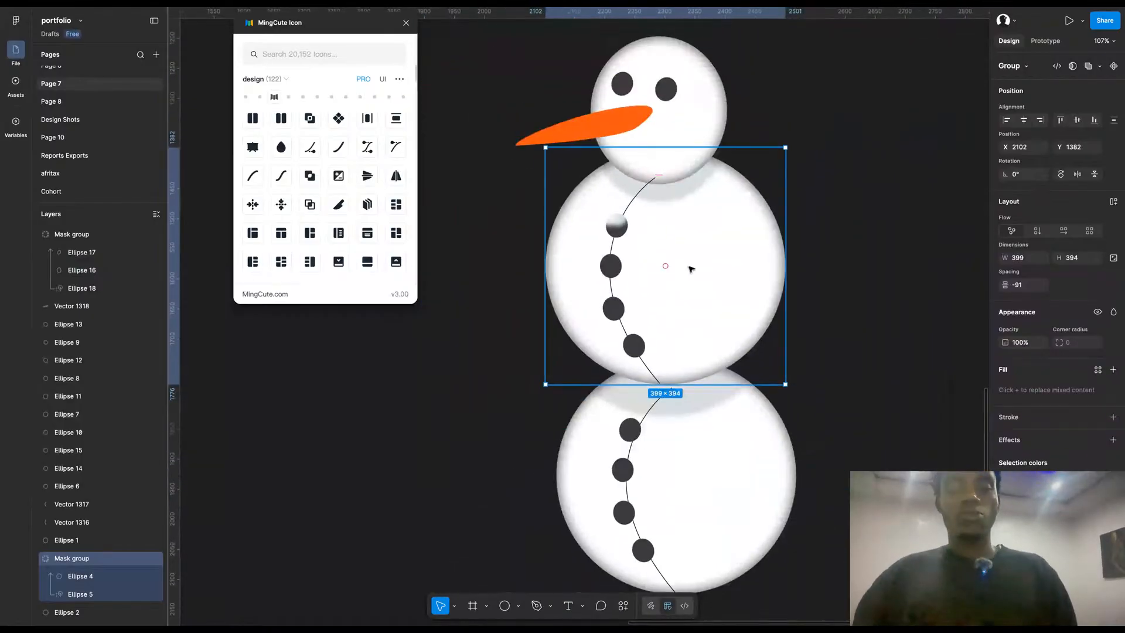
scroll(658, 233, up, 1)
scroll(644, 230, up, 4)
click(581, 241)
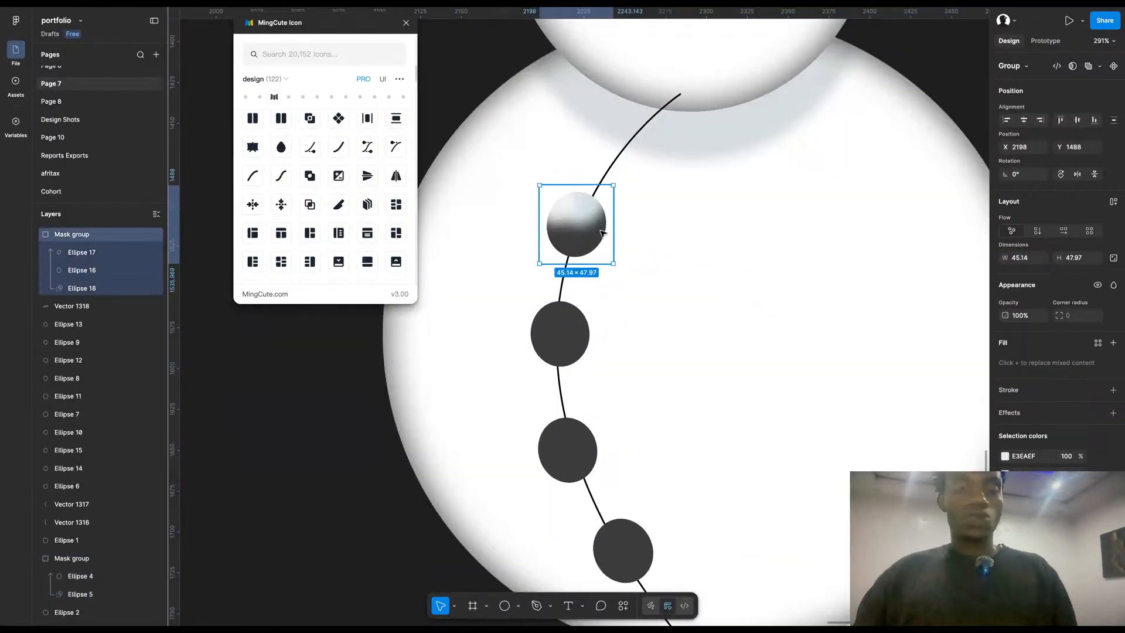
mouse_move(581, 240)
mouse_down()
mouse_move(624, 249)
mouse_move(582, 243)
mouse_up()
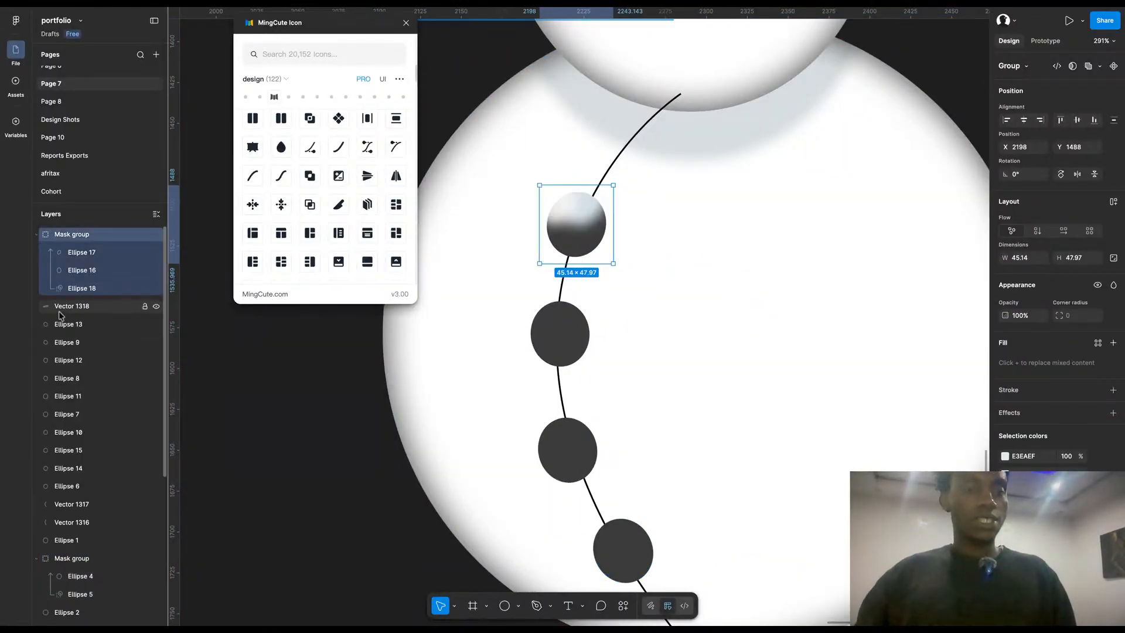
scroll(573, 234, up, 5)
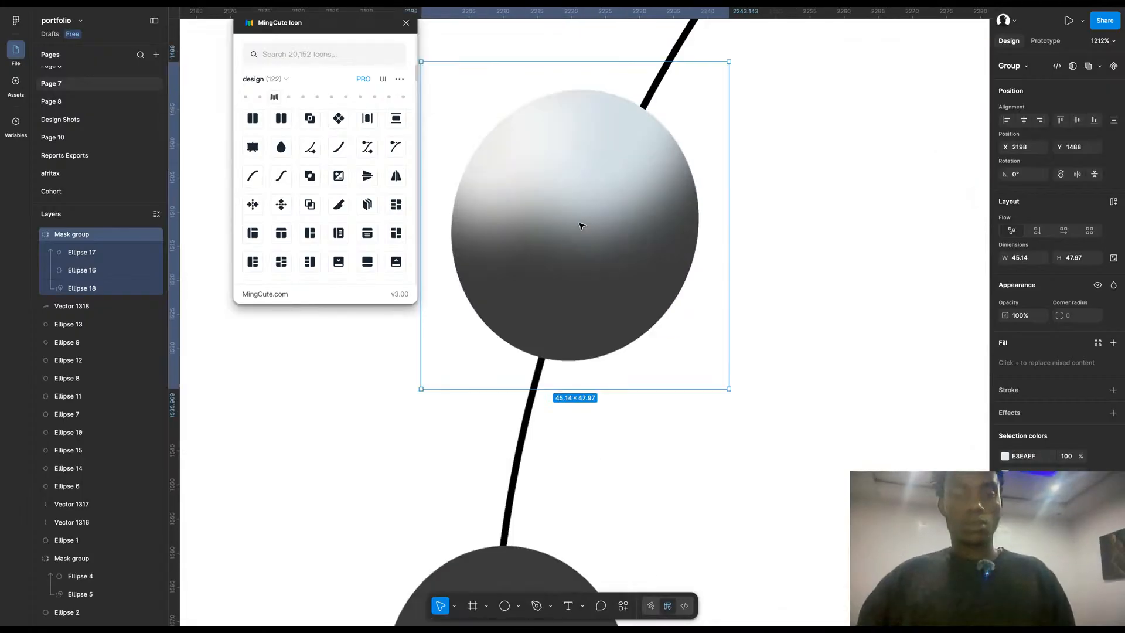
drag(600, 209, 660, 219)
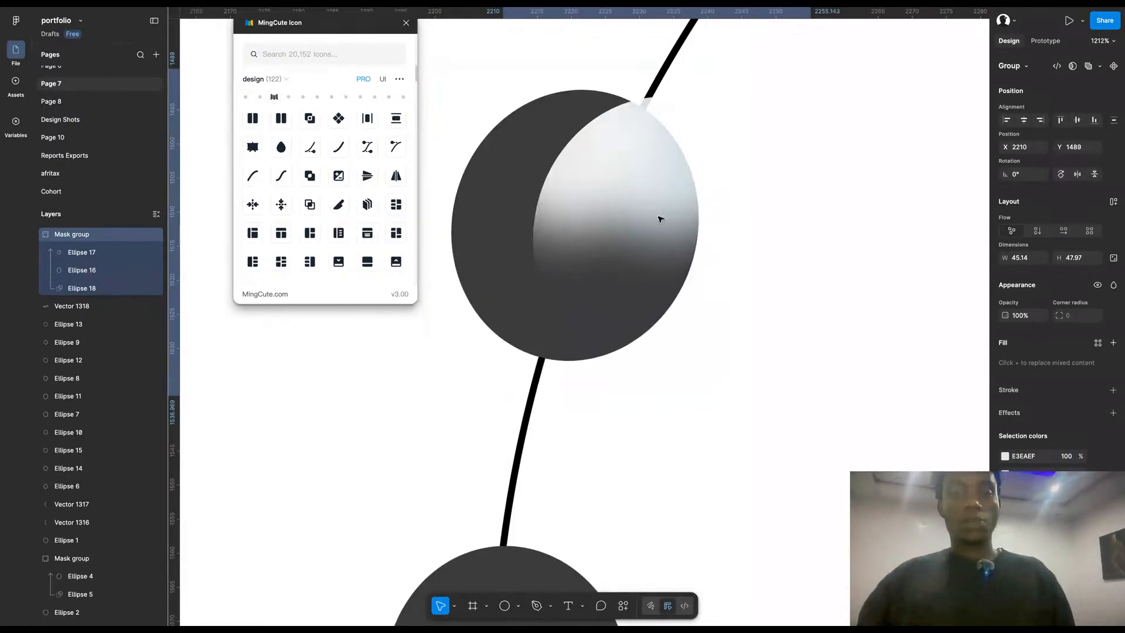
click(472, 229)
key(ctrl+z)
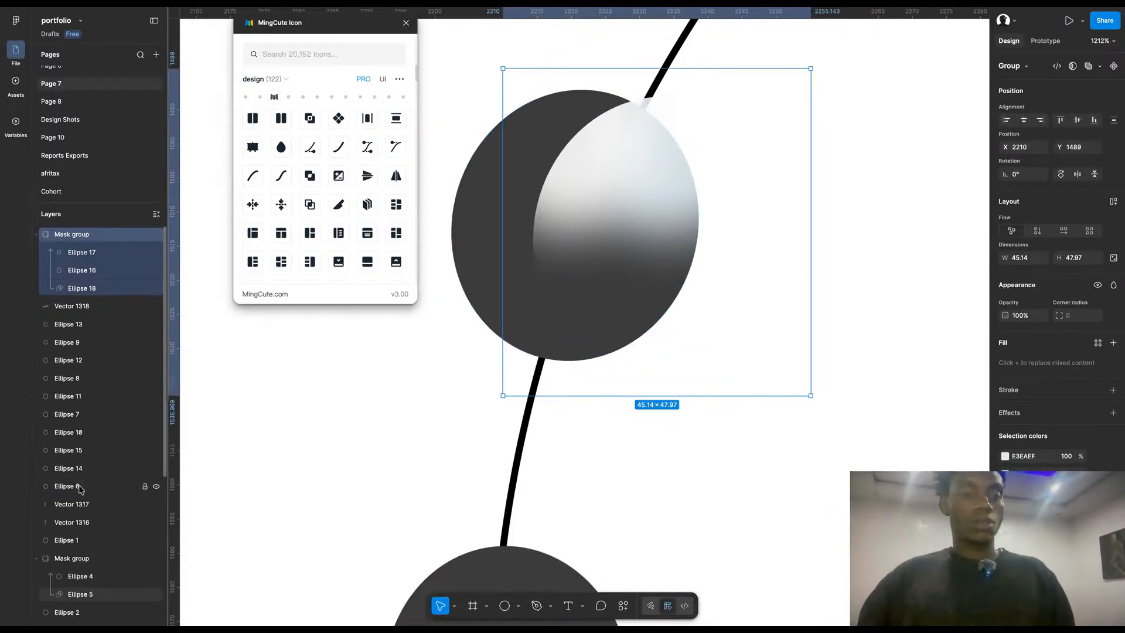
key(ctrl+z)
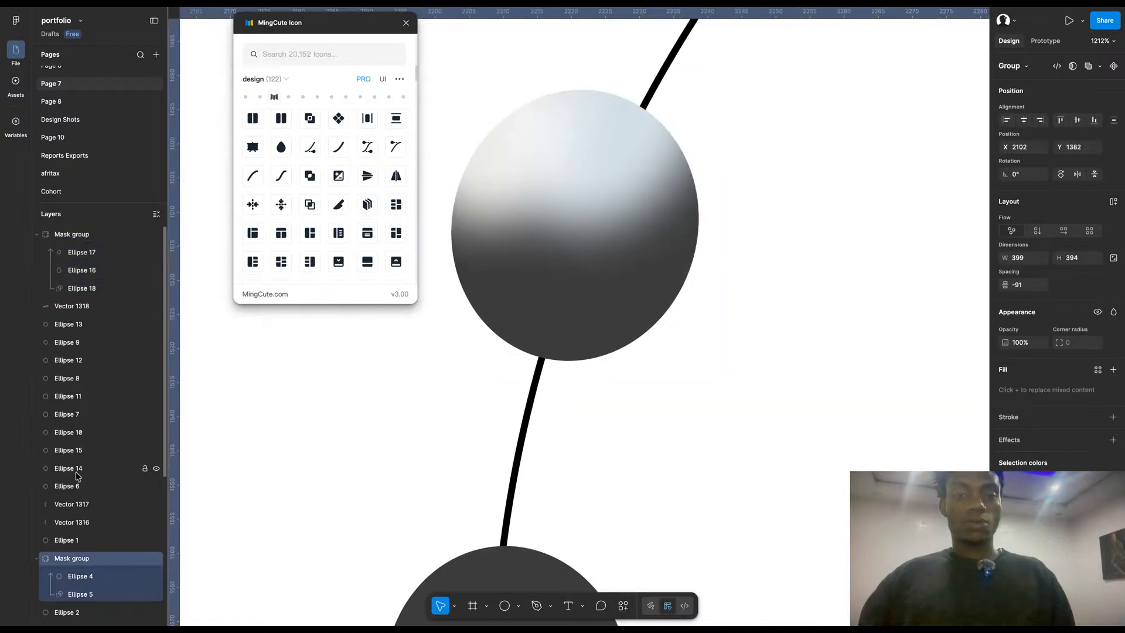
Step: Group the top button's highlight mask group together with its dark base ellipse, Ellipse 6
click(485, 183)
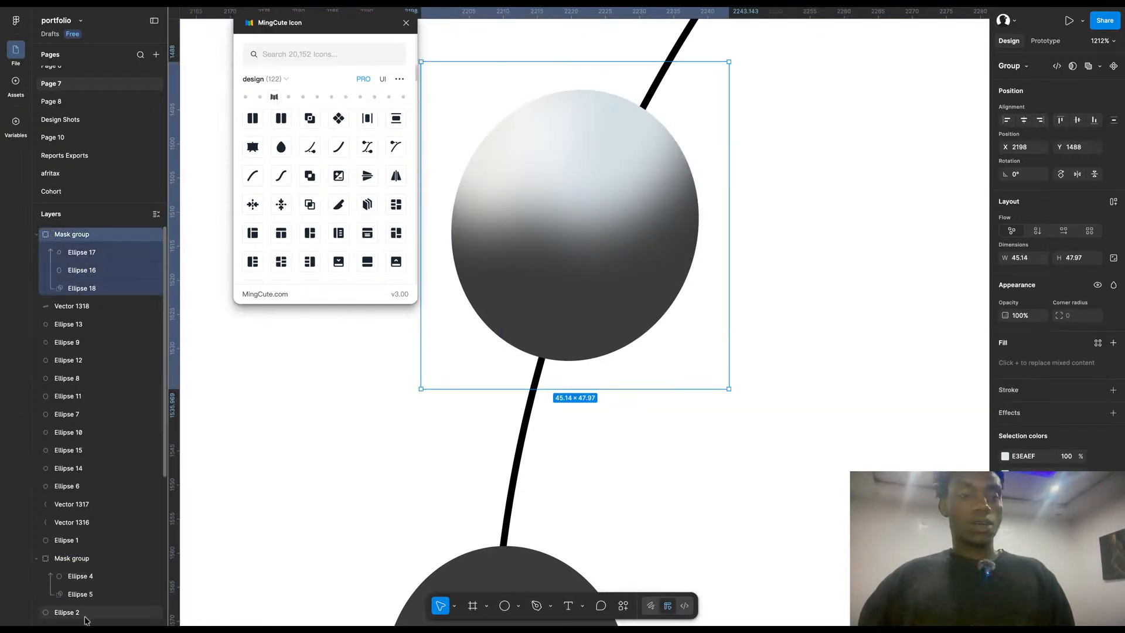
shift+click(62, 485)
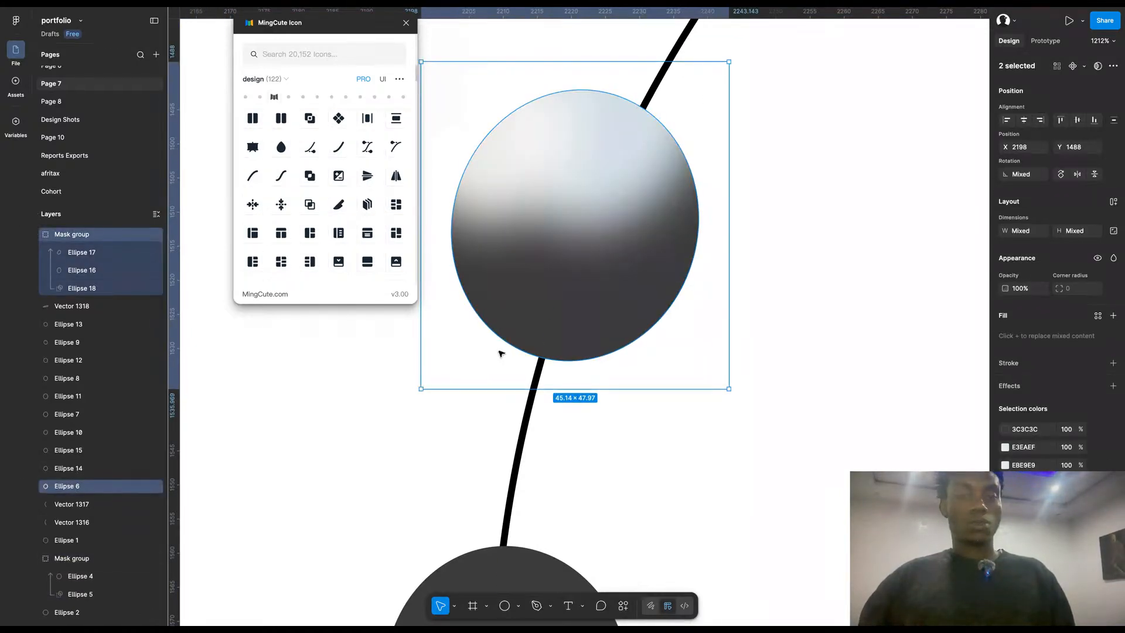
scroll(608, 341, down, 10)
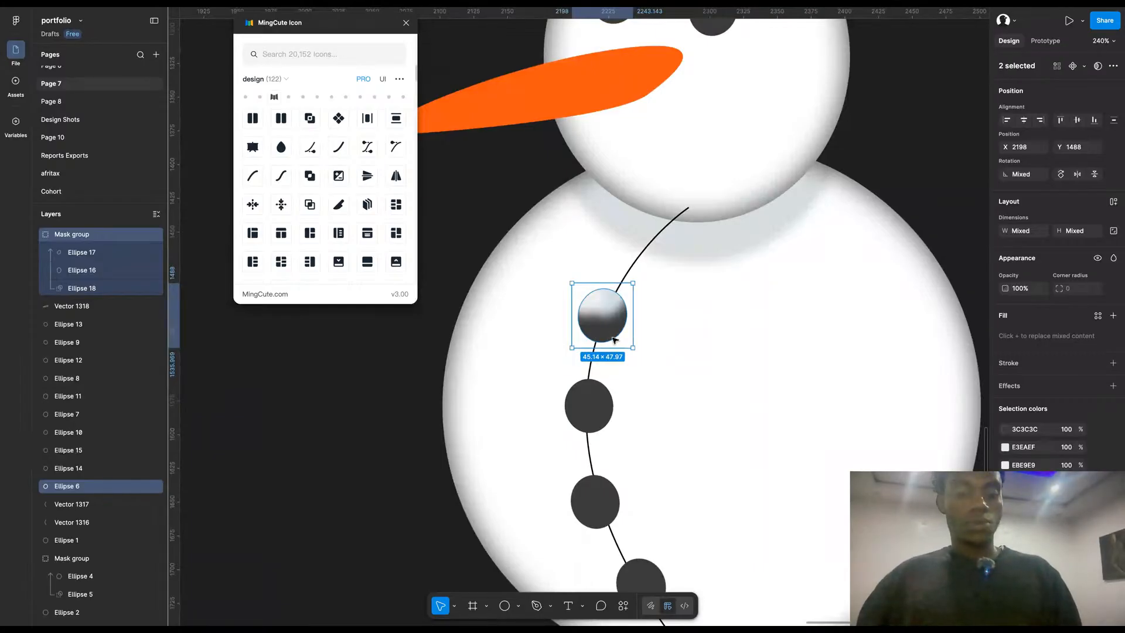
key(ctrl+g)
Step: Replace the three remaining plain dark buttons on the snowman's middle section with copies of the shaded button group
click(599, 419)
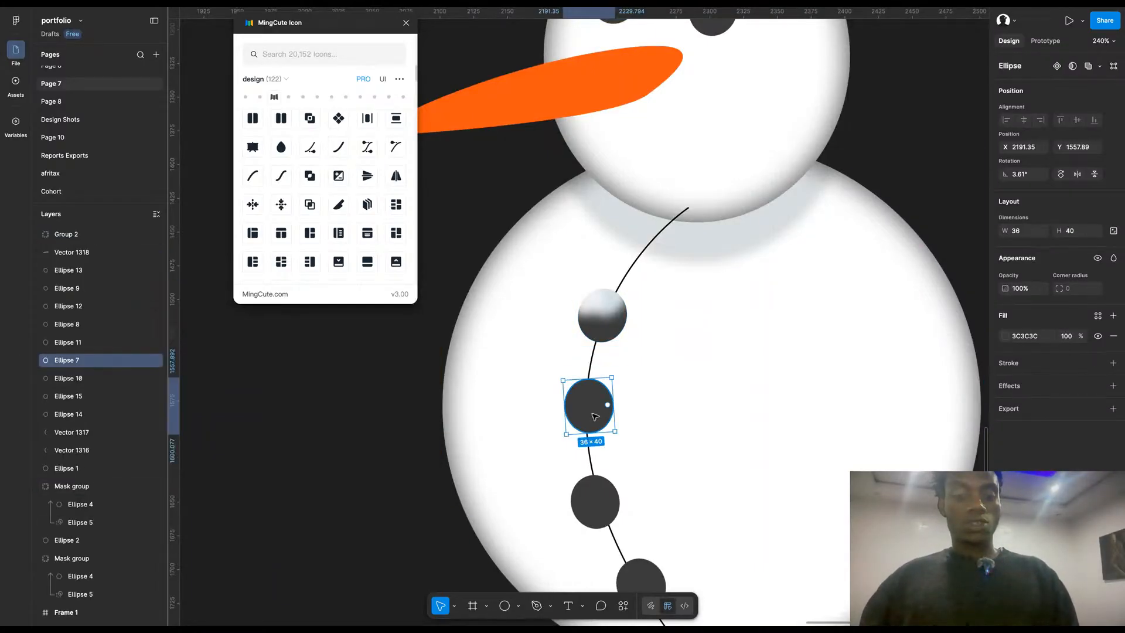
key(ctrl+shift+r)
click(603, 515)
key(ctrl+shift+r)
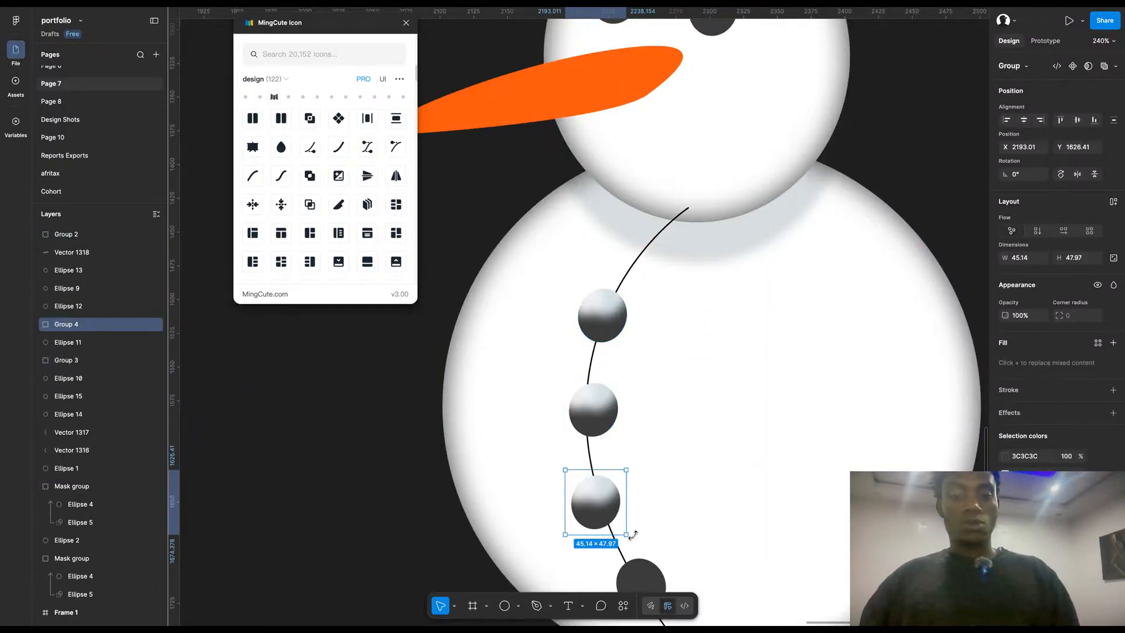
scroll(629, 469, down, 3)
click(606, 495)
scroll(606, 492, down, 5)
key(ctrl+shift+r)
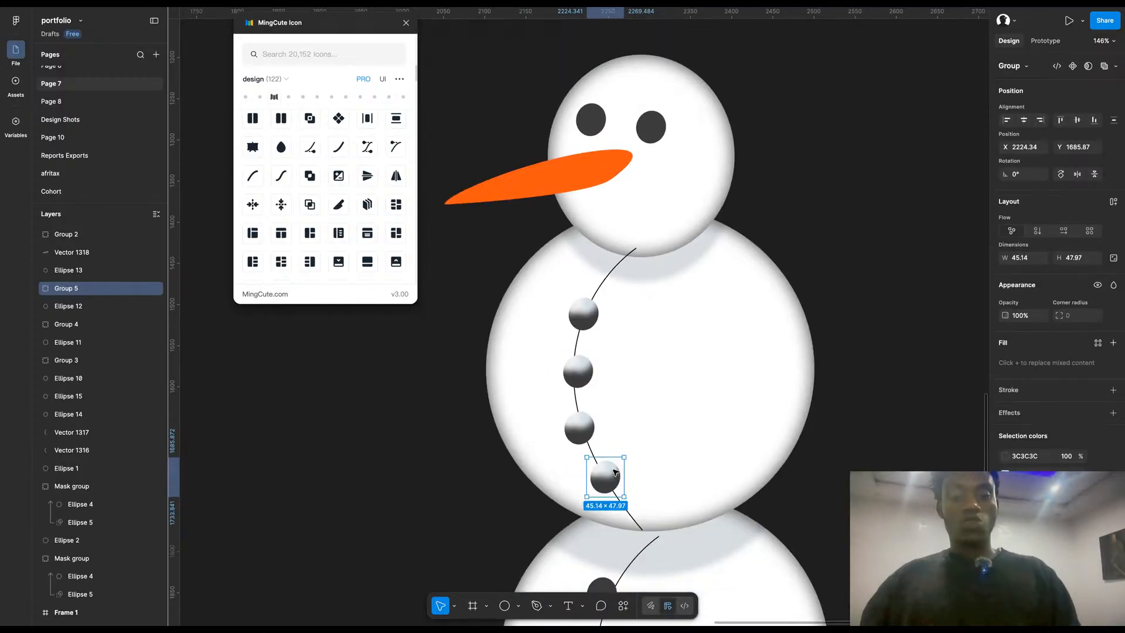
Step: Replace all four plain dark buttons on the snowman's bottom section with copies of the shaded button group
scroll(592, 472, down, 3)
click(534, 471)
scroll(531, 468, down, 2)
key(ctrl+shift+r)
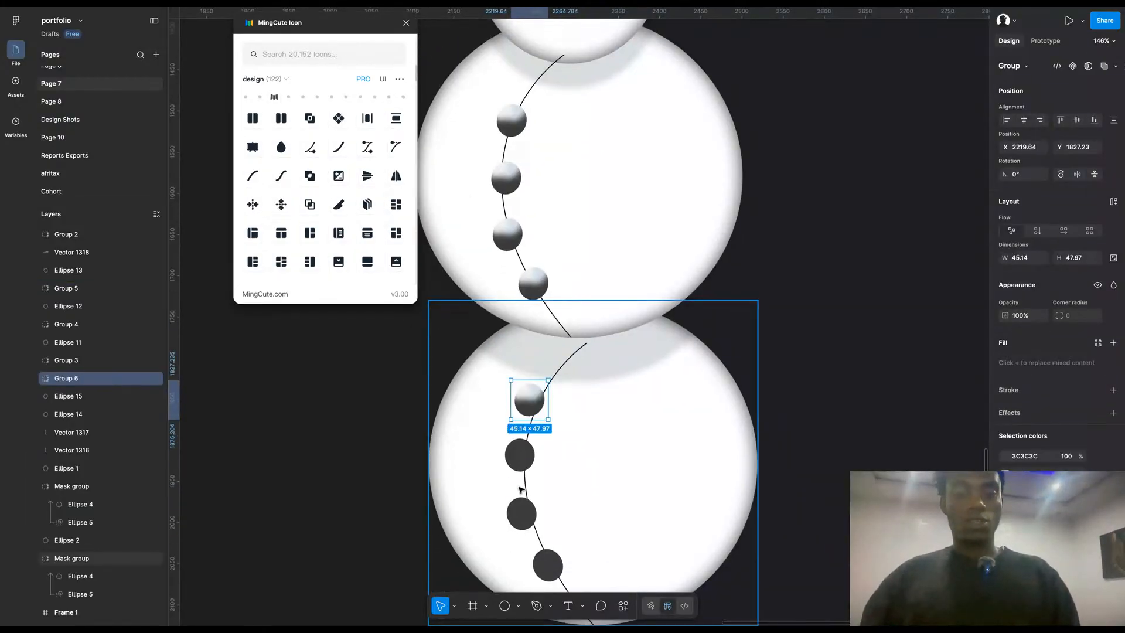
click(516, 467)
key(ctrl+shift+r)
click(525, 515)
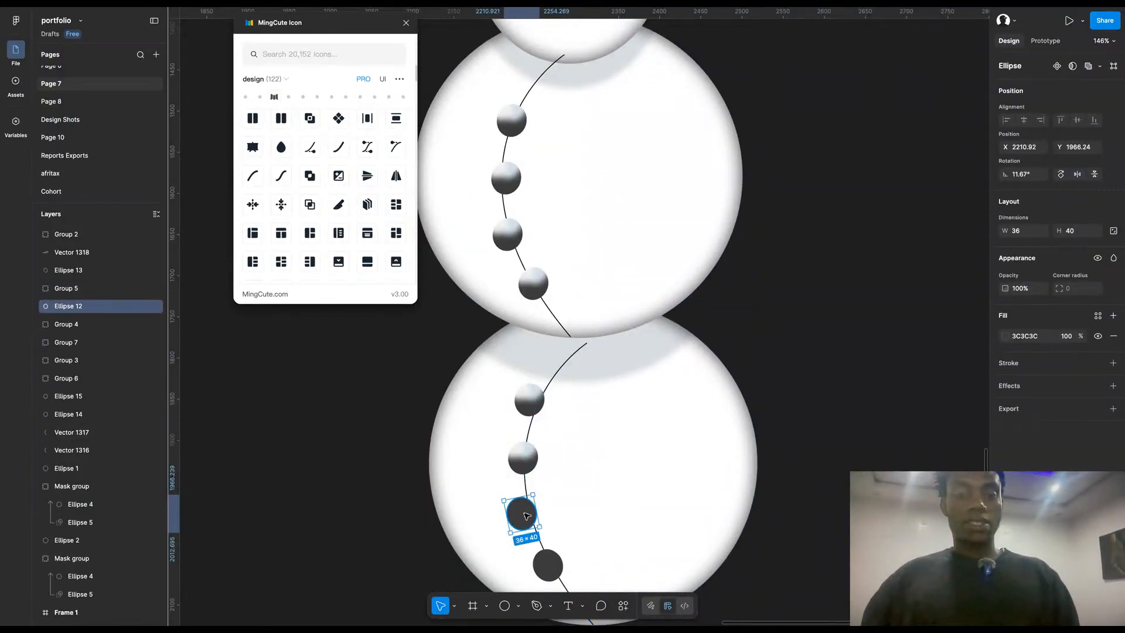
key(ctrl+shift+r)
click(548, 565)
key(ctrl+shift+r)
scroll(590, 447, down, 3)
click(578, 290)
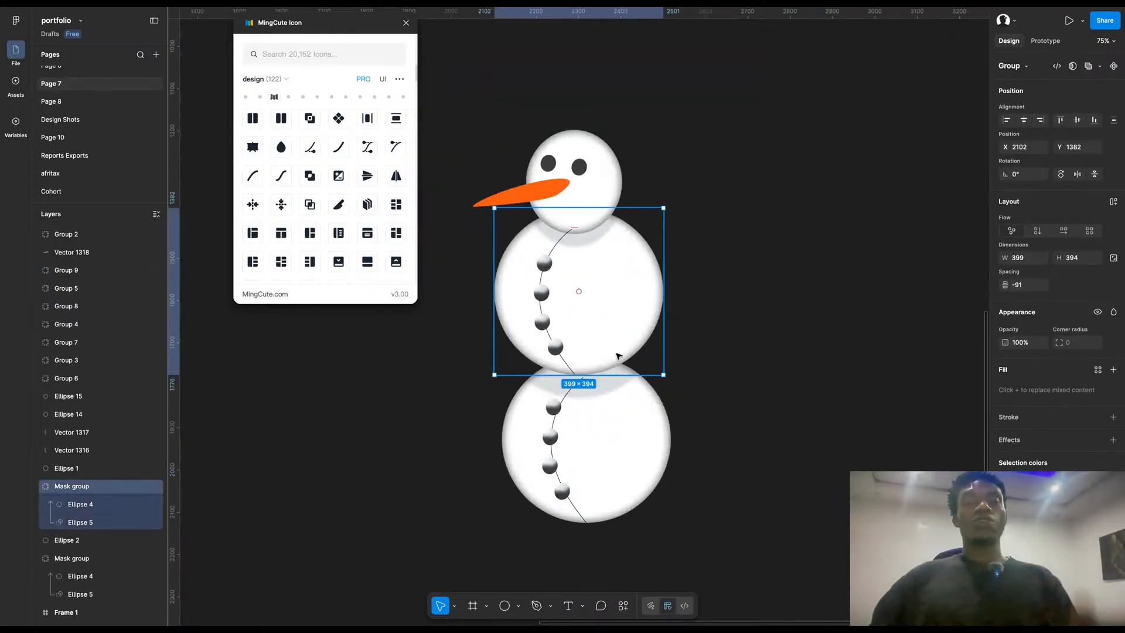
click(727, 355)
Step: Rotate and nudge the lower buttons of the middle section to follow the curved line, turning the lowest one to 30.74°
scroll(550, 346, up, 2)
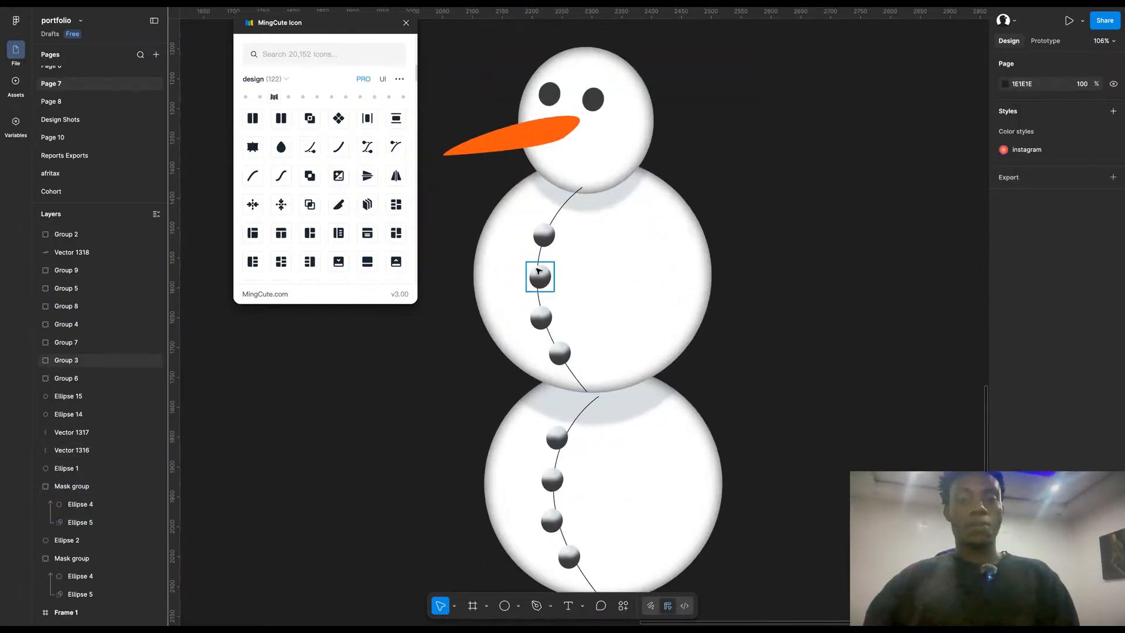
scroll(538, 271, up, 3)
click(545, 283)
mouse_move(573, 251)
mouse_down()
mouse_move(560, 241)
mouse_move(572, 246)
mouse_up()
drag(561, 285, 554, 285)
click(547, 369)
drag(581, 340, 574, 333)
drag(566, 392, 602, 400)
click(589, 448)
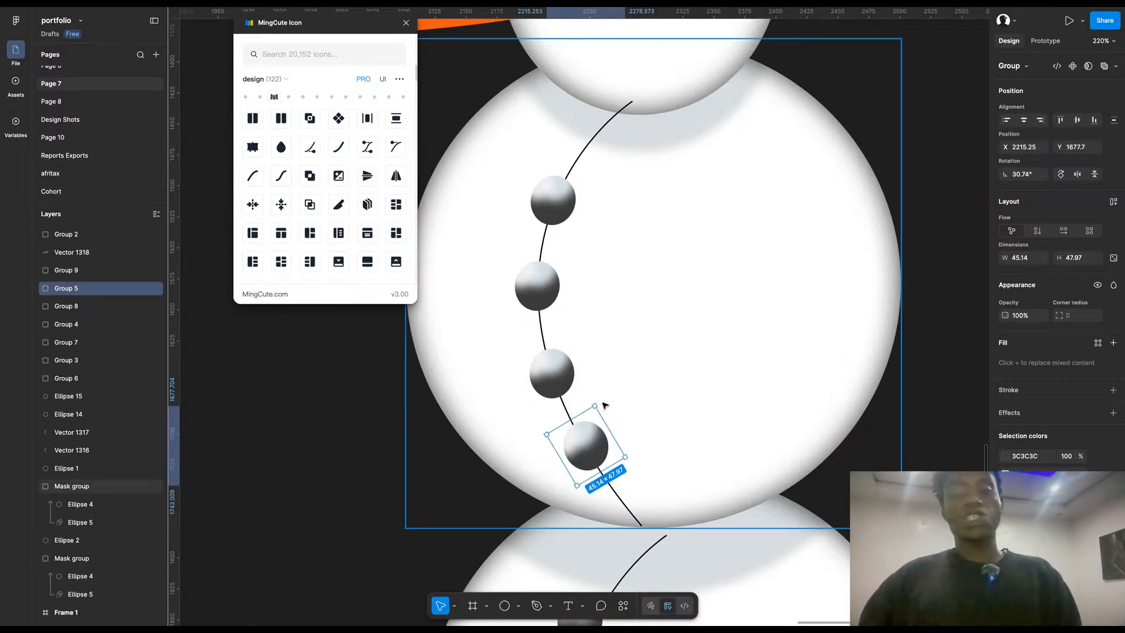
Step: Move the middle section's four buttons higher along the curved line, placing the lowest one at X 2210, Y 1662
click(564, 205)
mouse_move(587, 169)
mouse_down()
mouse_move(580, 181)
mouse_move(567, 179)
mouse_move(574, 172)
mouse_up()
drag(535, 283, 537, 237)
drag(554, 376, 544, 338)
click(597, 450)
drag(598, 450, 590, 425)
key(ctrl+z)
key(Up)
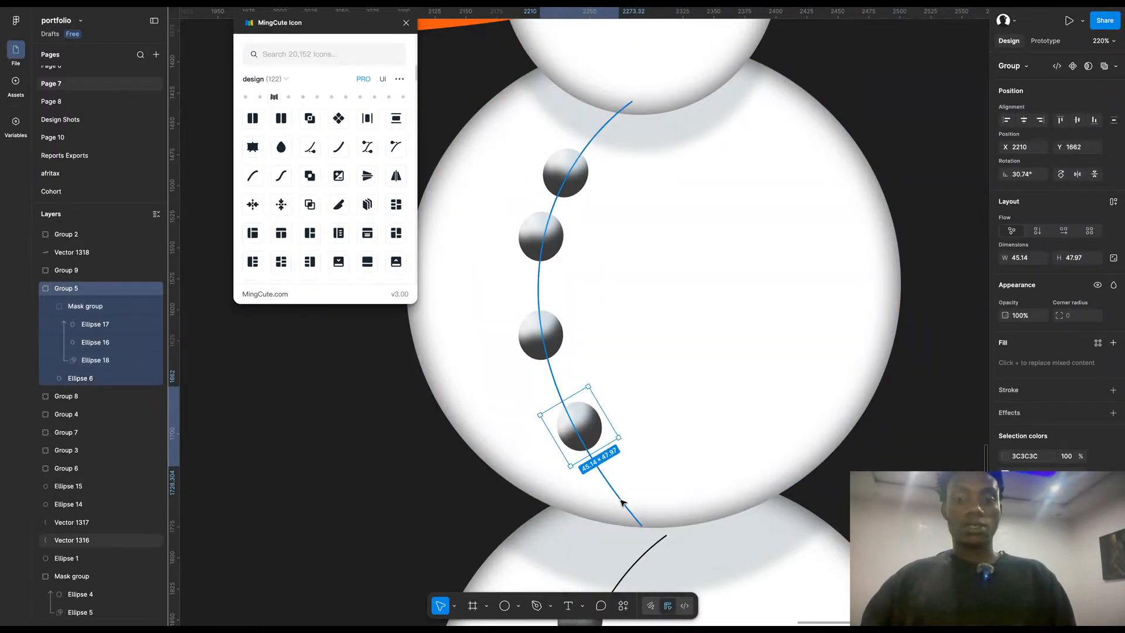
Step: Try a light F1F1F1 stroke colour on the curved line behind the middle section's buttons
click(621, 497)
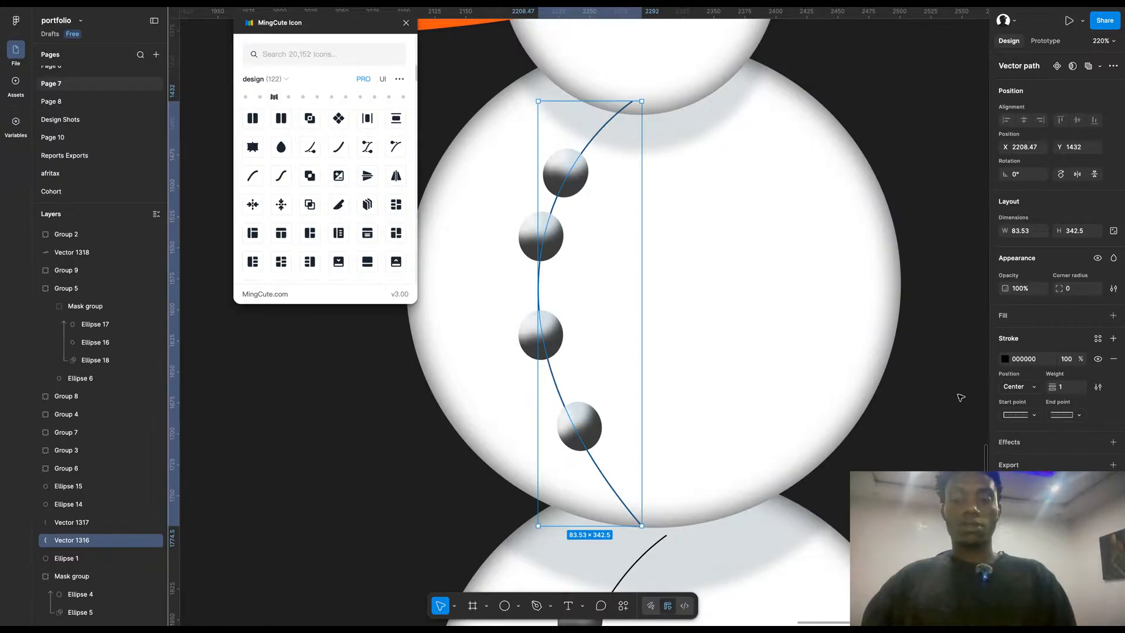
click(1001, 361)
drag(880, 416, 846, 415)
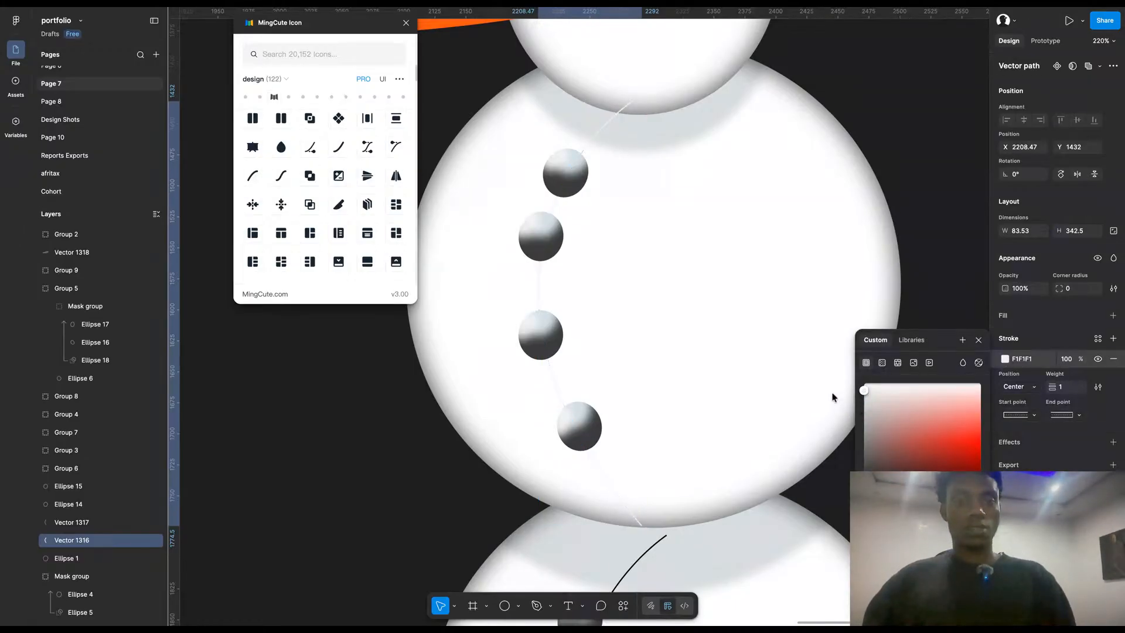
click(837, 403)
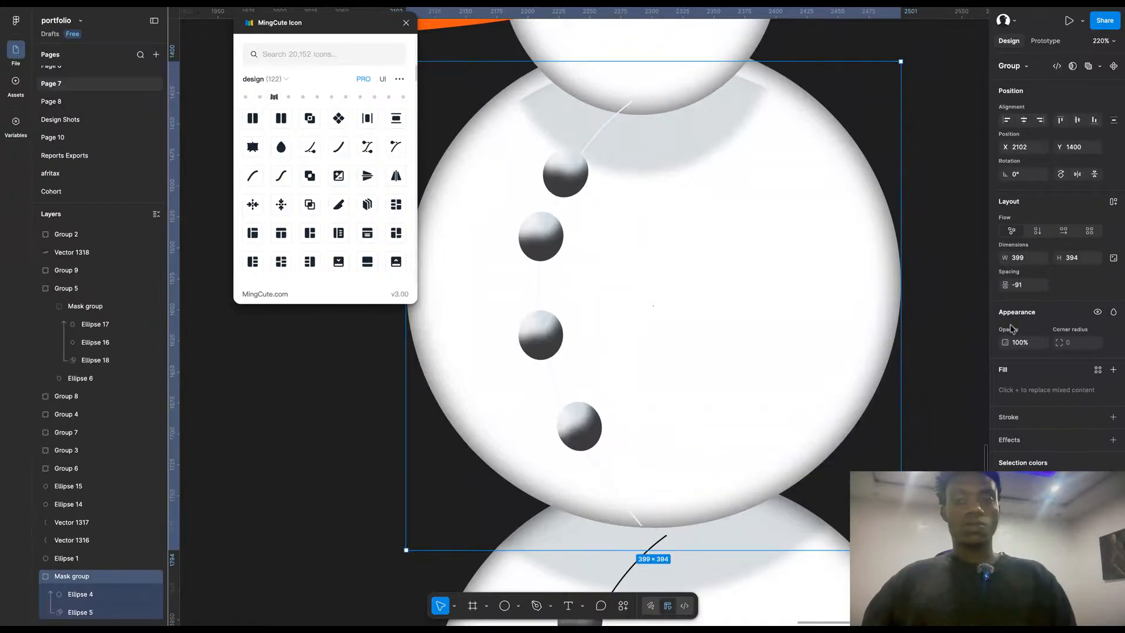
key(ctrl+z)
key(ctrl+z)
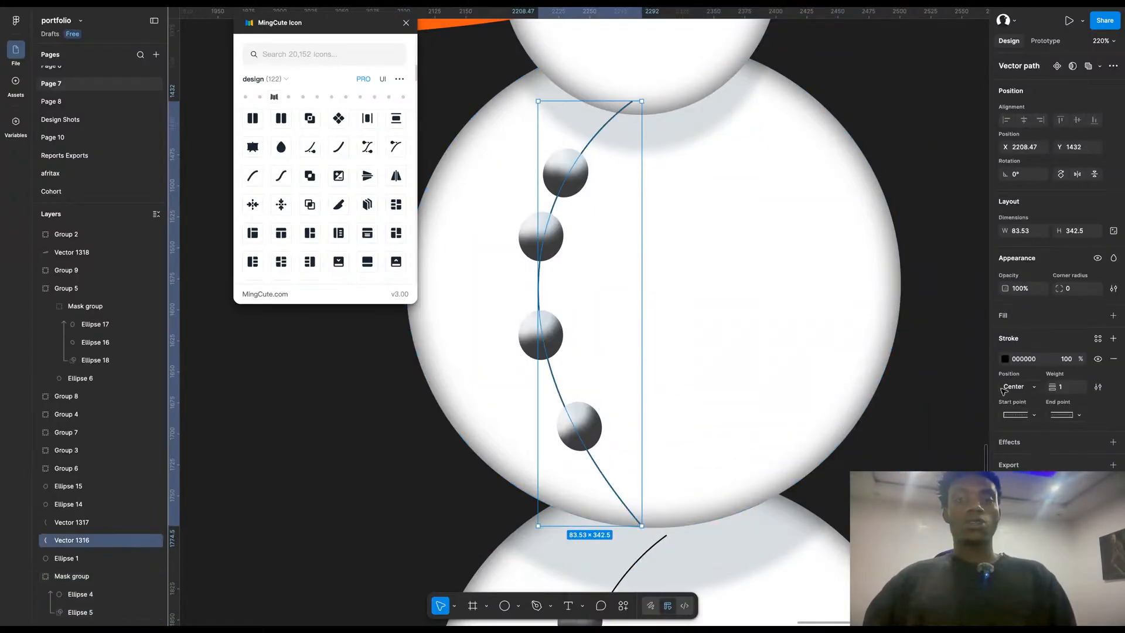
Step: Set the stroke colour of the middle section's curved button line to grey A49C9C
click(1007, 360)
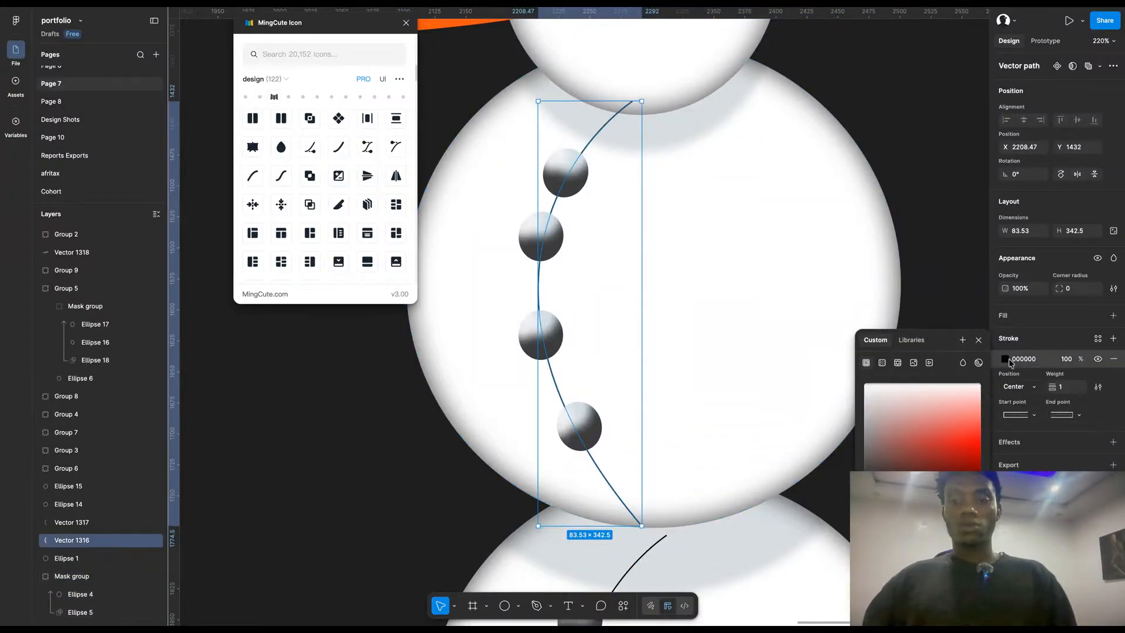
click(879, 455)
drag(864, 432, 868, 431)
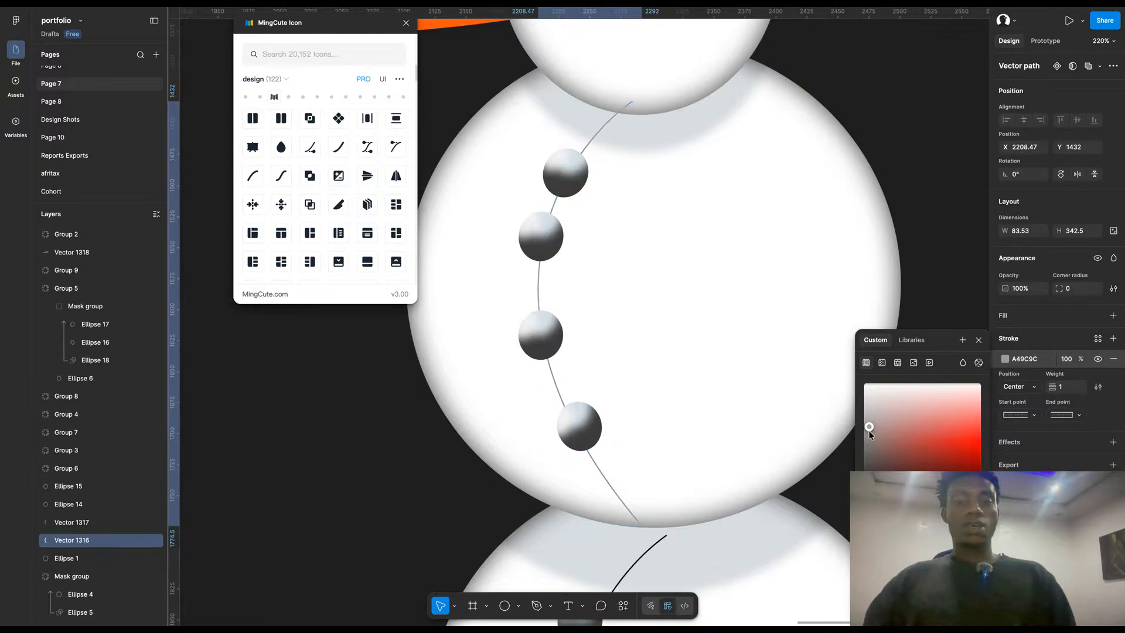
click(890, 184)
scroll(891, 184, down, 5)
scroll(891, 185, up, 2)
scroll(891, 185, right, 2)
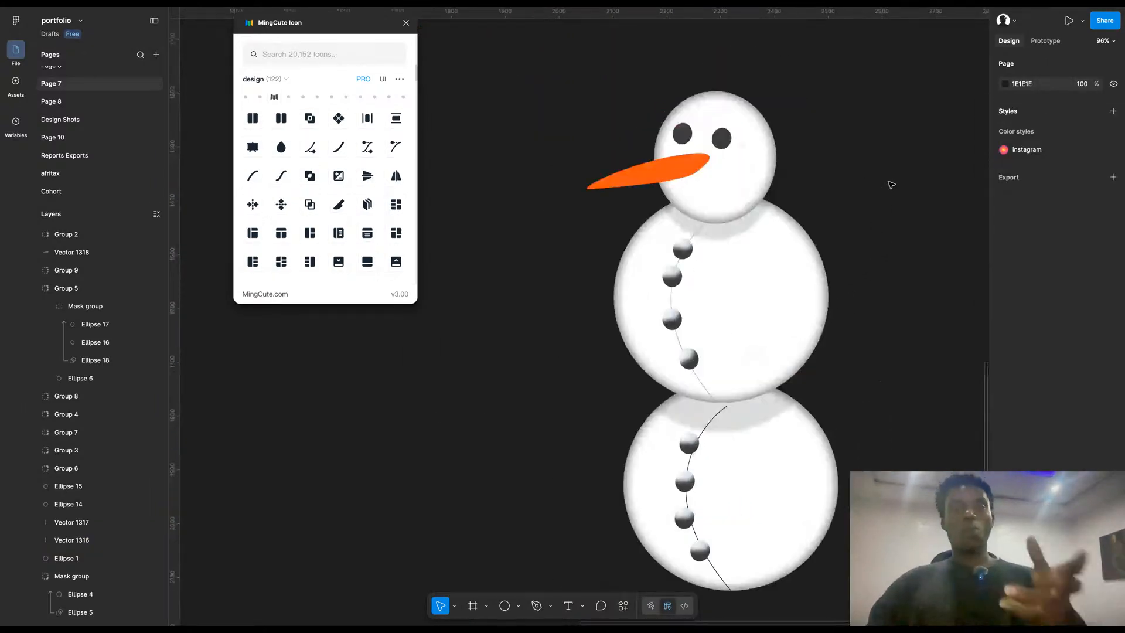
scroll(891, 184, down, 3)
scroll(829, 274, up, 4)
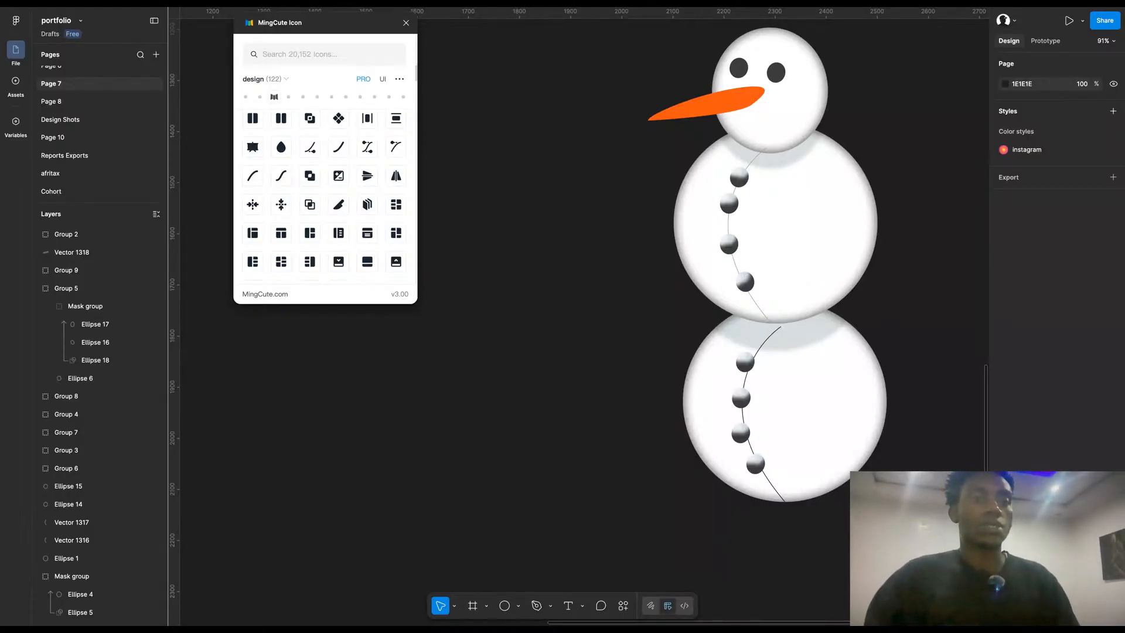
scroll(675, 323, down, 6)
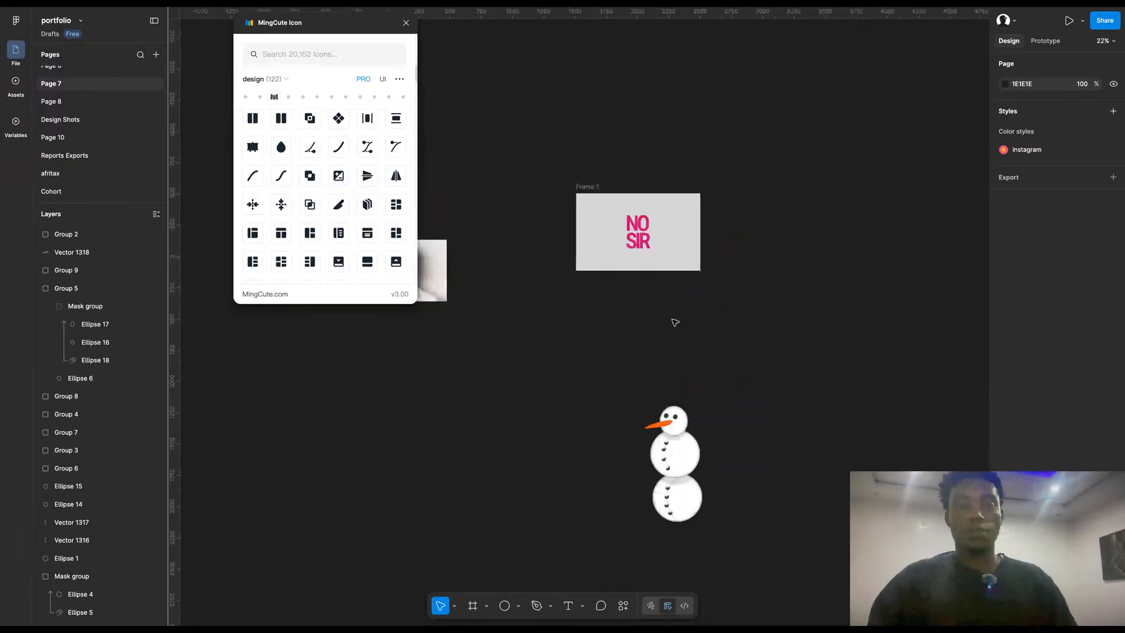
scroll(675, 322, down, 3)
scroll(675, 322, left, 2)
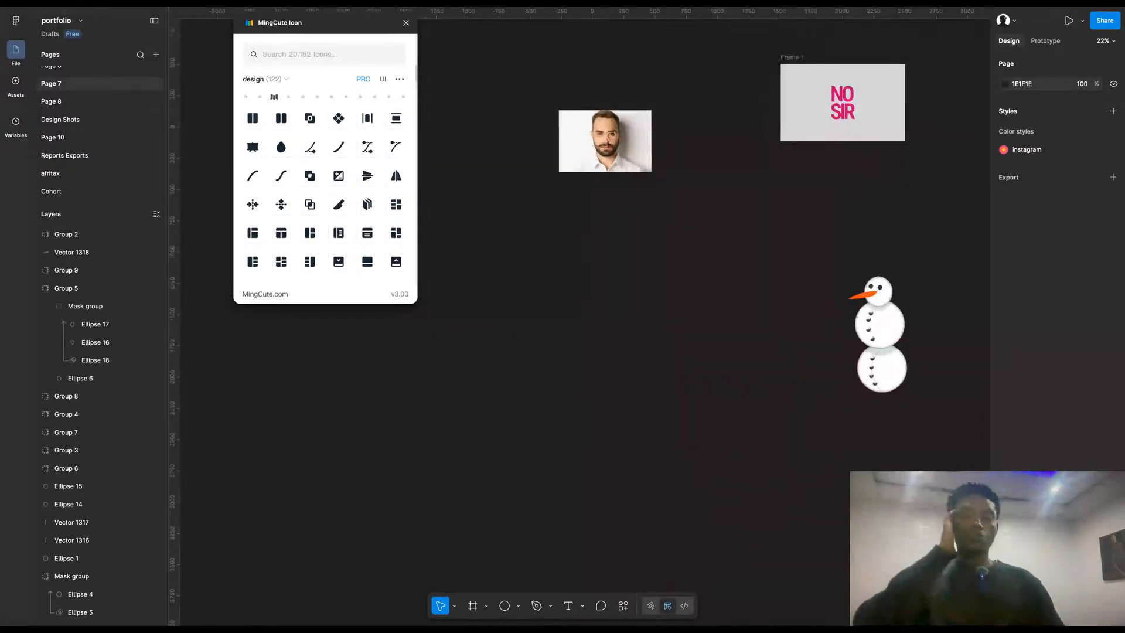
scroll(654, 292, down, 1)
key(o)
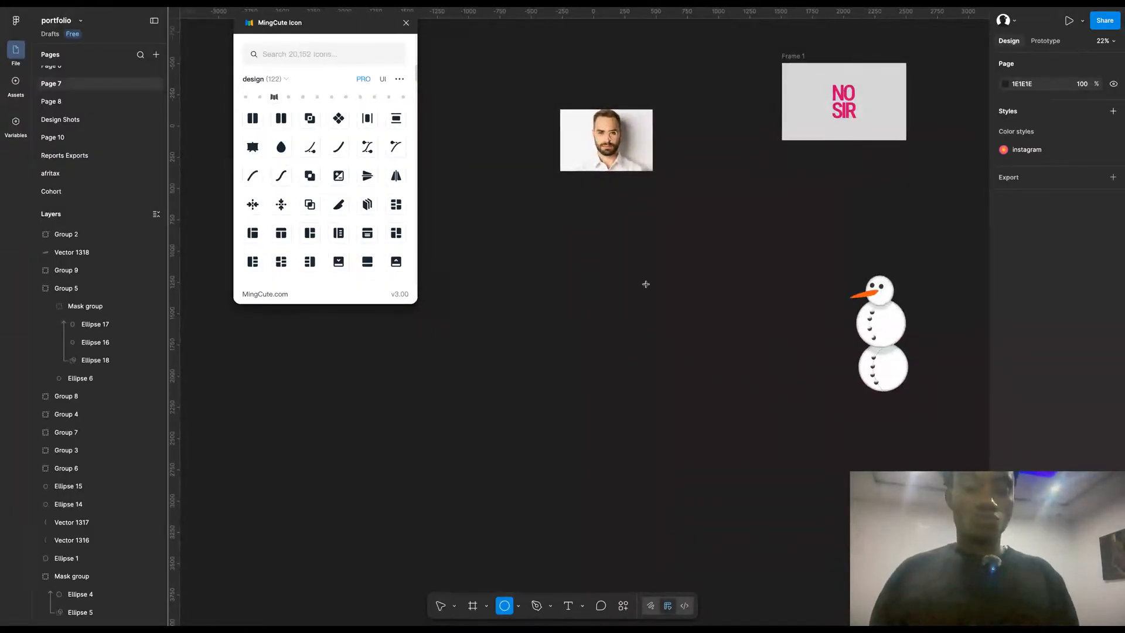
scroll(565, 289, up, 4)
scroll(557, 246, up, 2)
scroll(557, 246, left, 1)
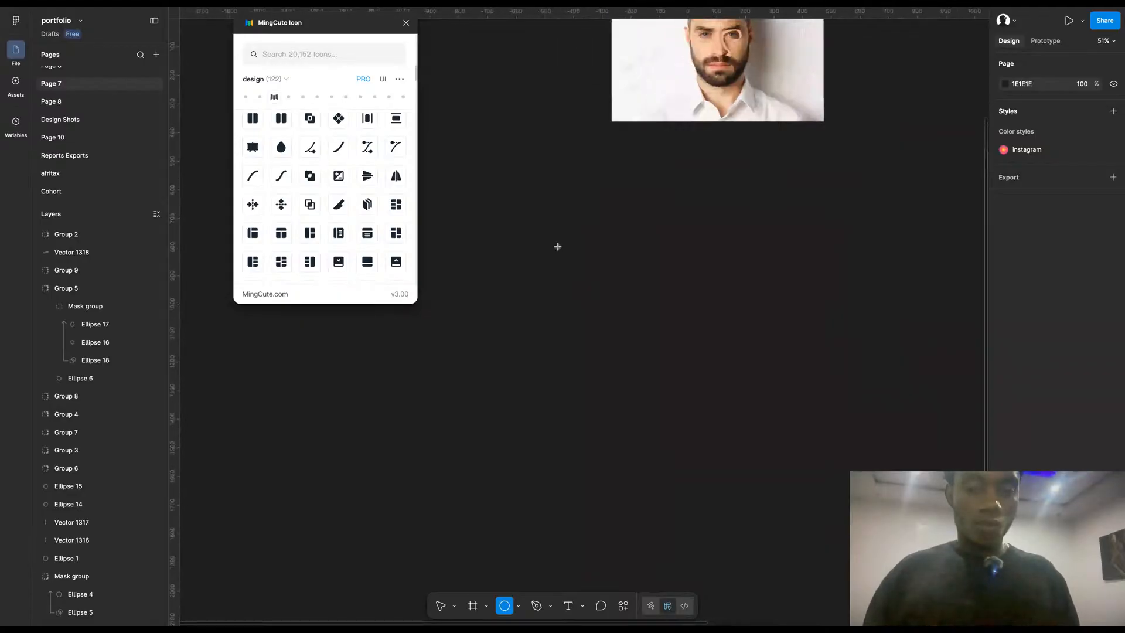
scroll(558, 247, up, 1)
scroll(557, 247, left, 1)
scroll(557, 247, left, 1)
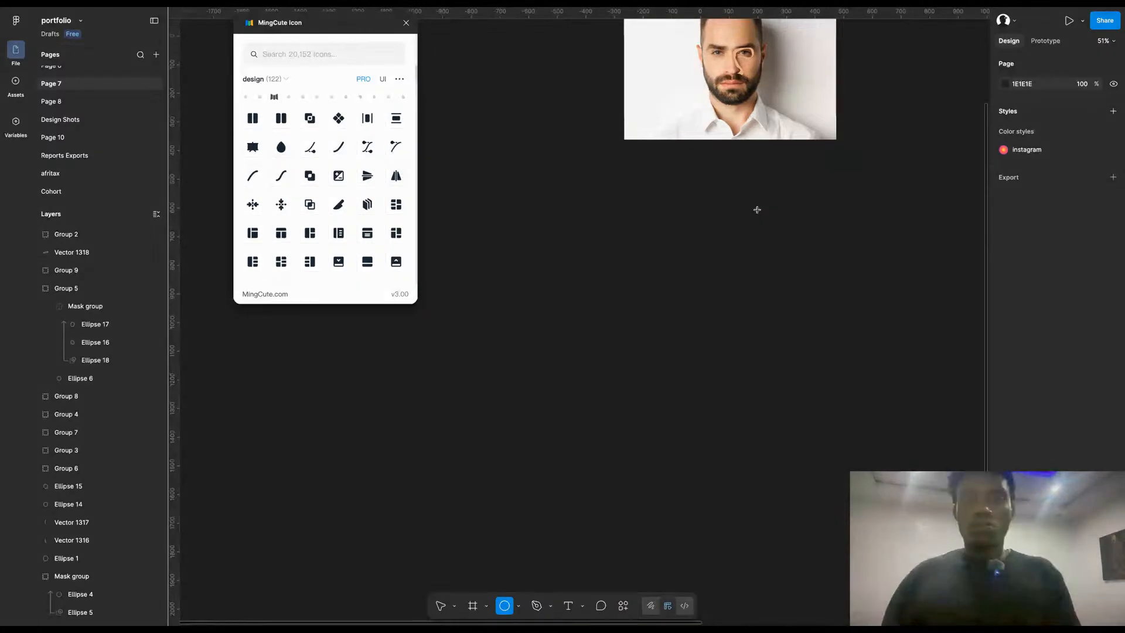
key(v)
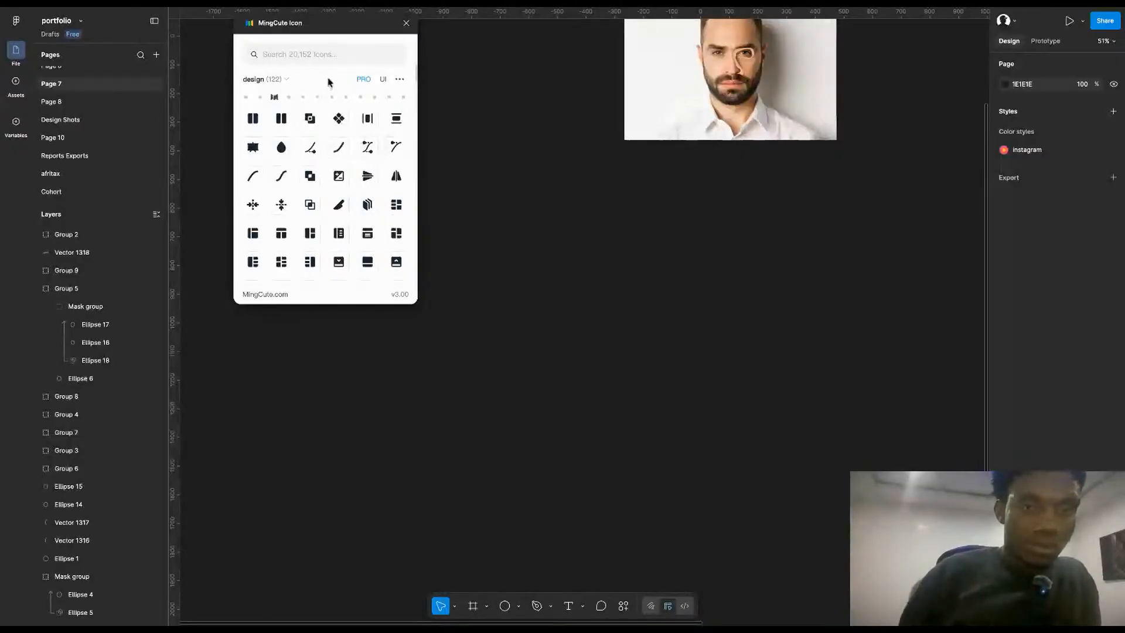
Step: Place a copy of the man's portrait photo below the original, at about X -241, Y 707
click(327, 56)
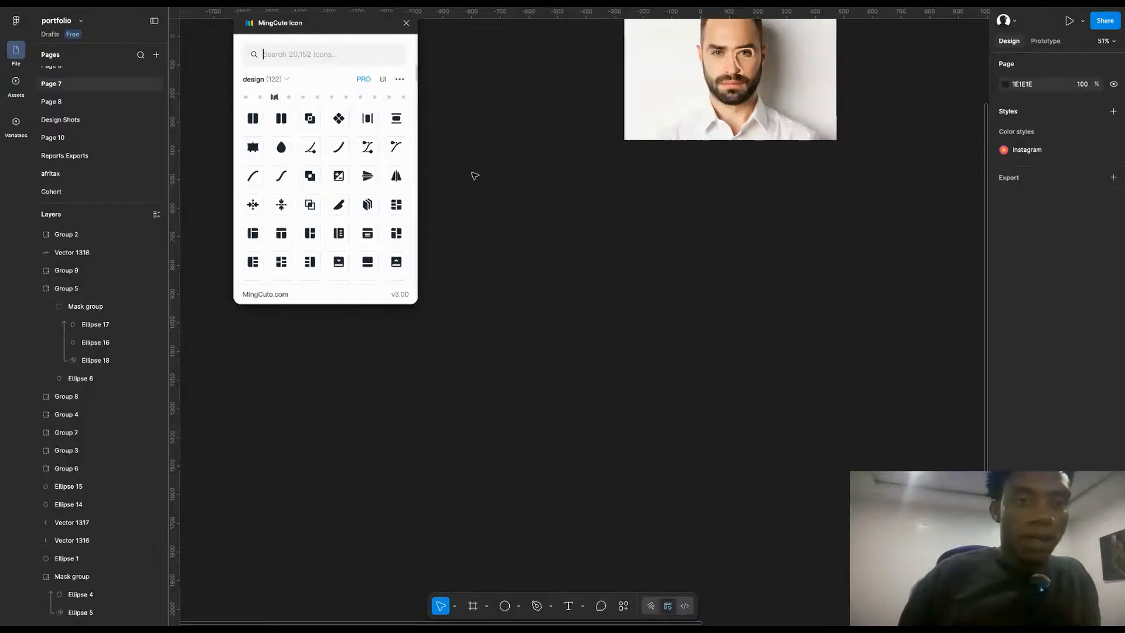
scroll(473, 173, up, 3)
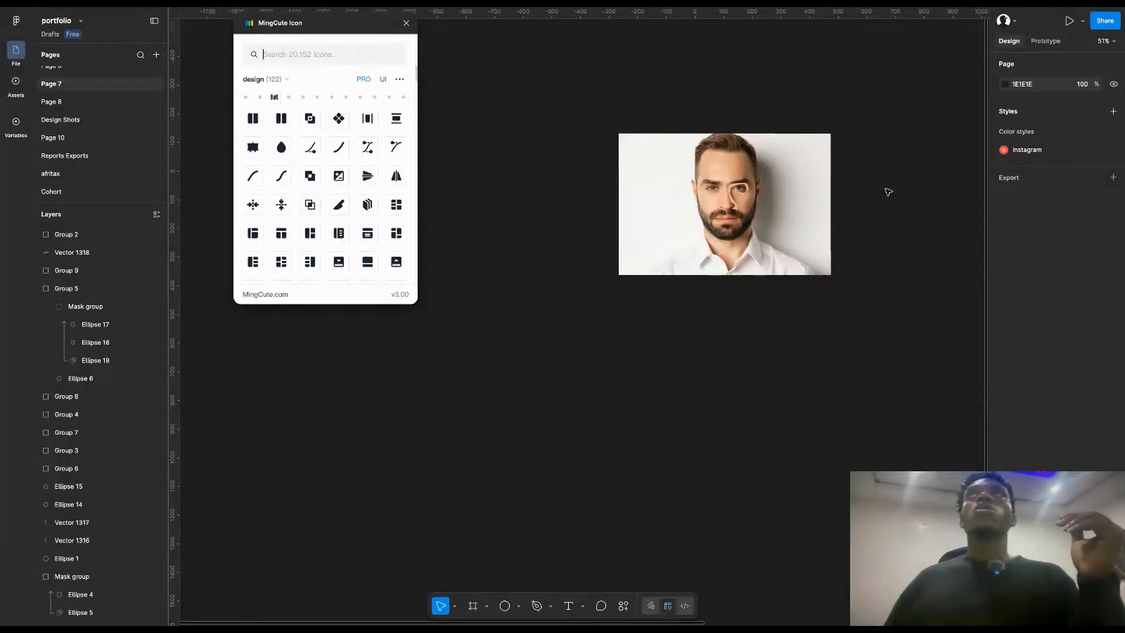
text(r)
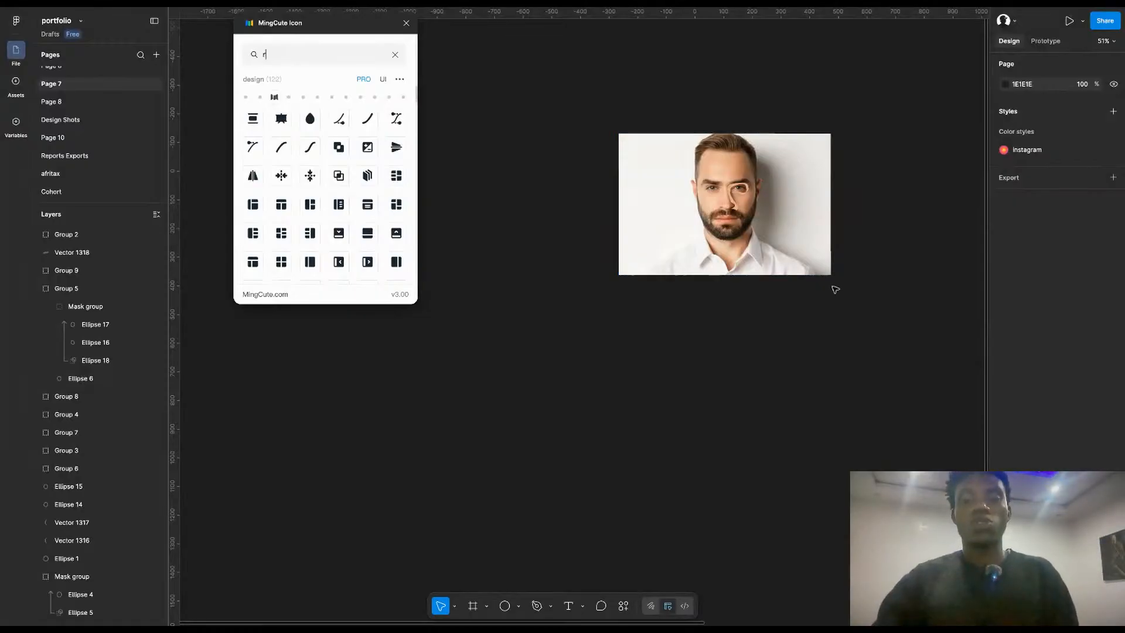
drag(810, 201, 816, 441)
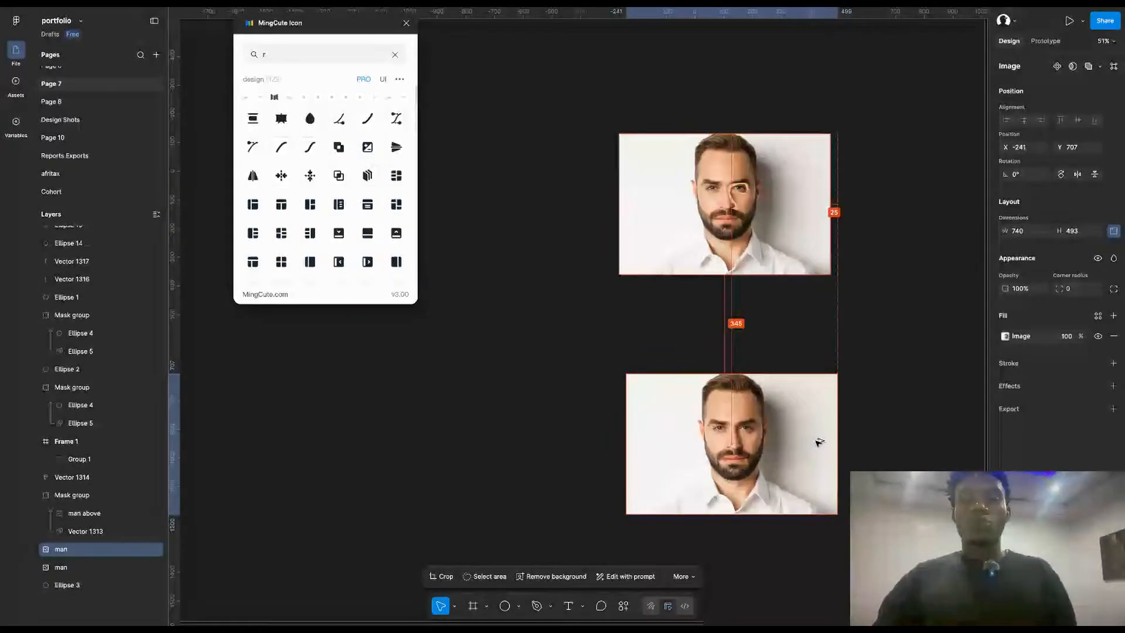
Step: Draw a rectangle about 287 × 193 beside the copied photo and set its corner radius to 80
scroll(817, 441, right, 2)
scroll(851, 432, up, 5)
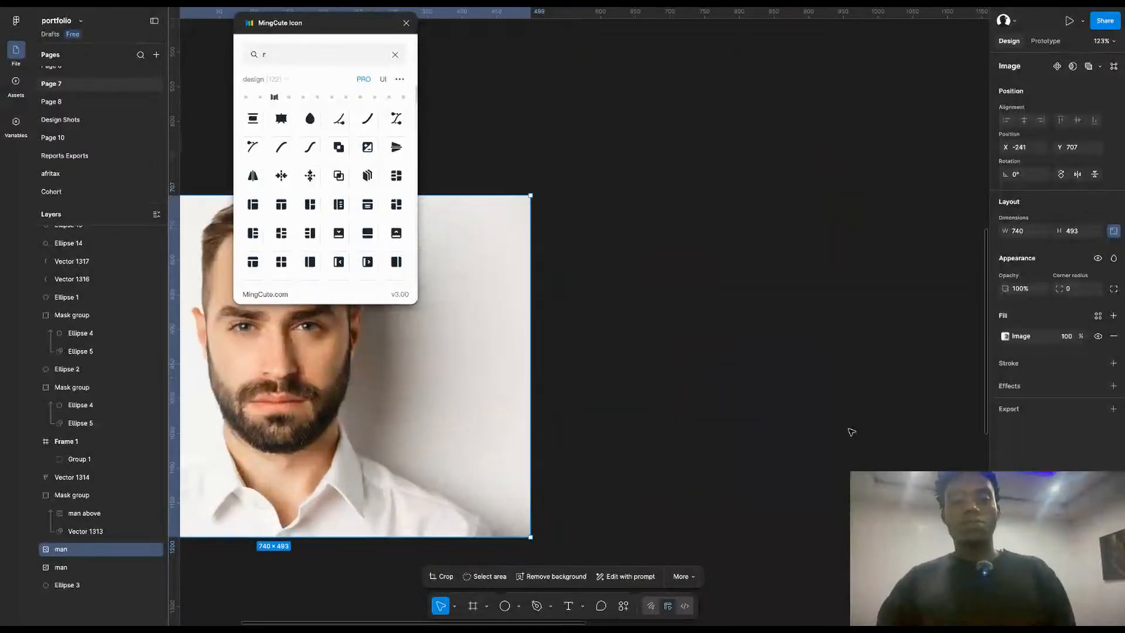
key(r)
mouse_move(640, 303)
mouse_down()
mouse_move(829, 444)
mouse_move(839, 436)
mouse_up()
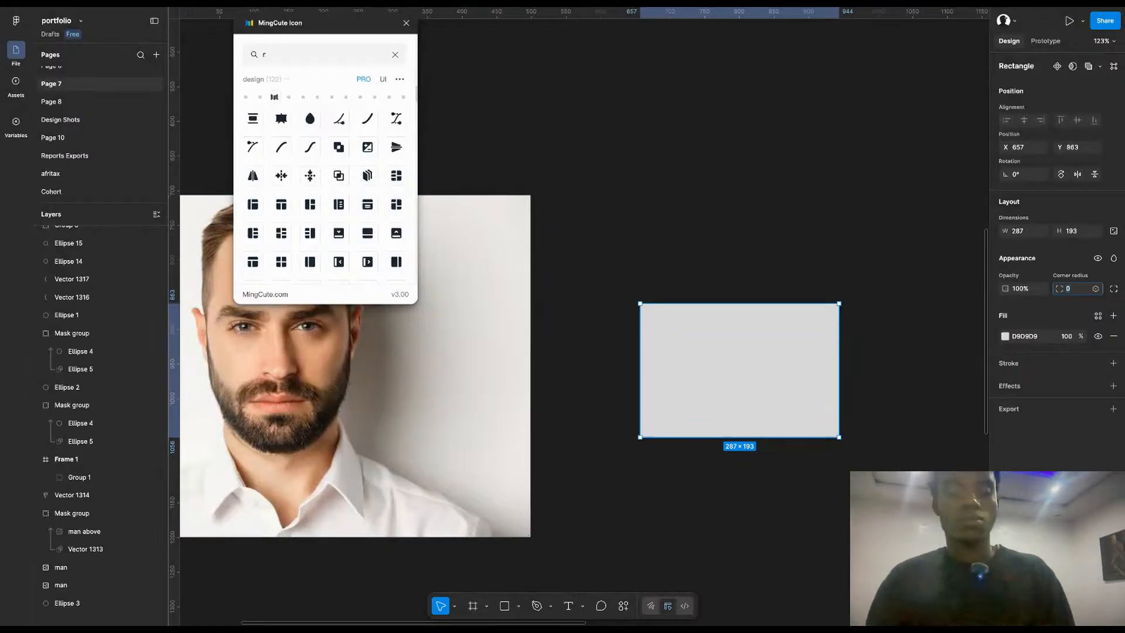
text(4)
key(Return)
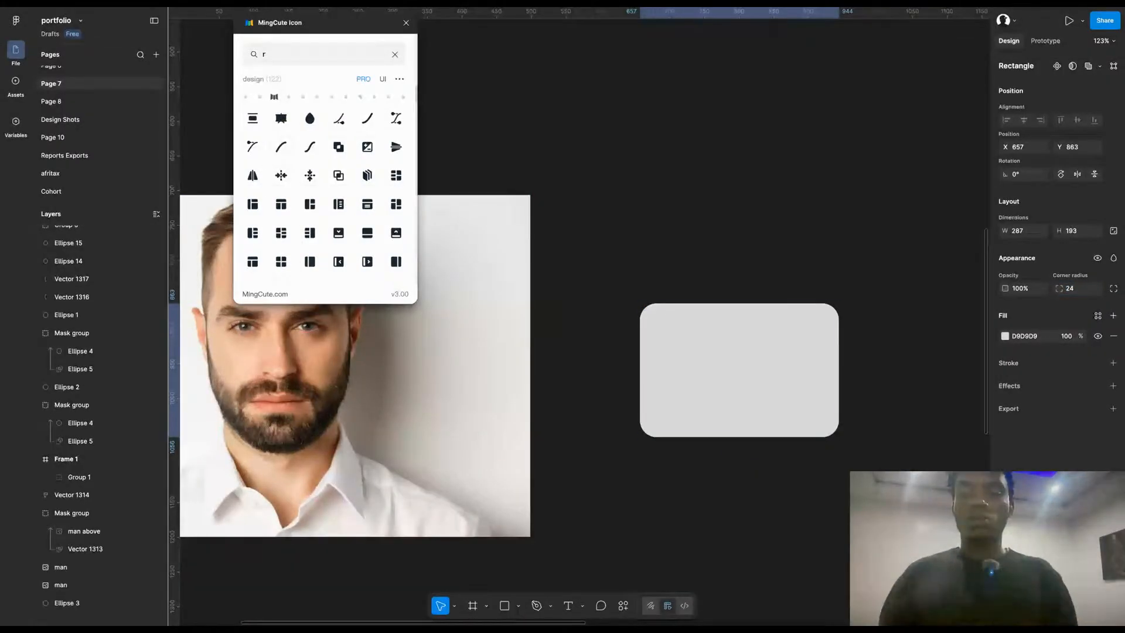
key(BackSpace)
key(BackSpace)
text(80)
key(Return)
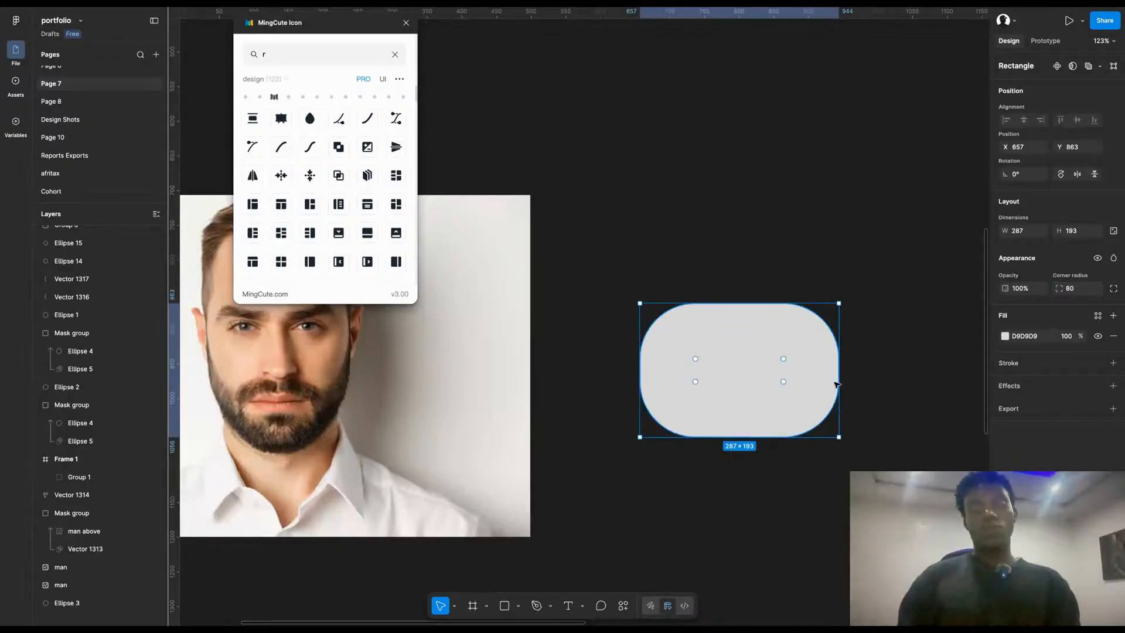
Step: Flatten the rounded rectangle and shift its upper and lower edge points outward for an uneven speech bubble outline
right_click(801, 372)
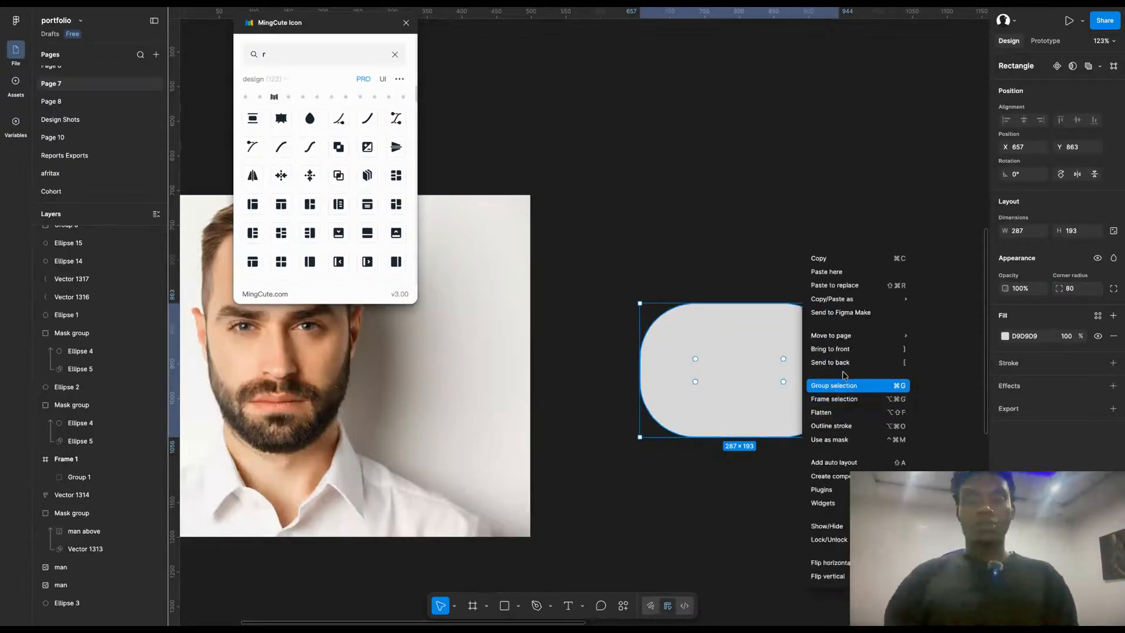
click(848, 420)
double_click(769, 306)
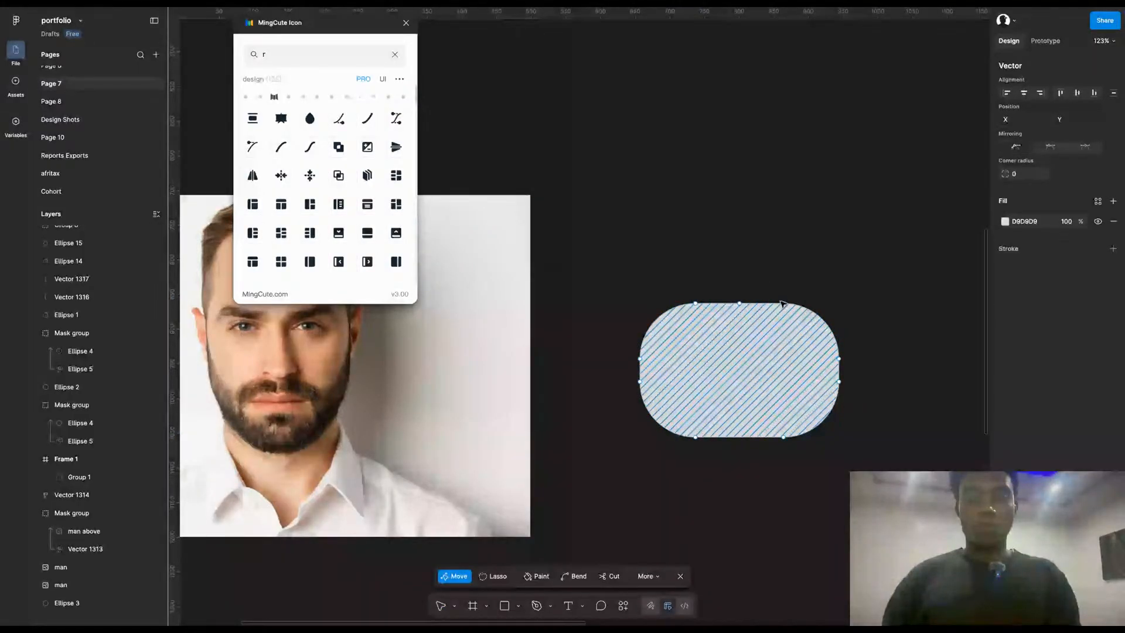
drag(783, 302, 783, 298)
drag(695, 437, 695, 447)
click(784, 438)
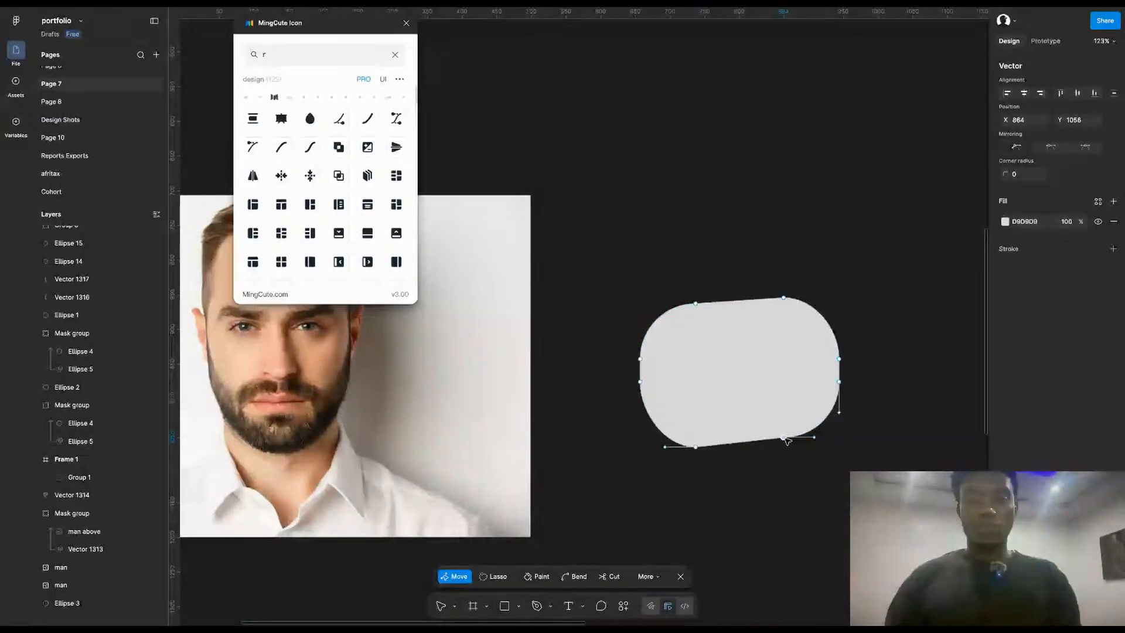
drag(784, 438, 807, 453)
key(Escape)
click(894, 430)
Step: Draw a narrow, pointed tail with the Pen tool, extending down from the lower edge of the bubble body
key(p)
click(710, 430)
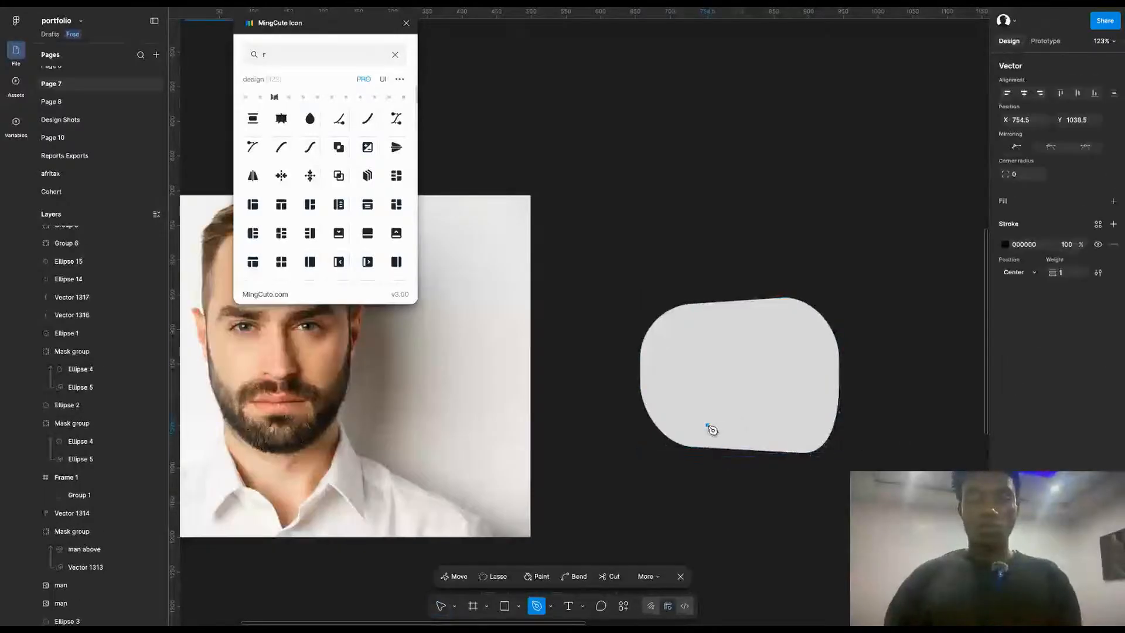
key(Escape)
click(697, 430)
click(709, 511)
click(747, 431)
key(Escape)
key(Escape)
Step: Merge the pointed tail with the bubble body into one filled shape using the shape builder
click(760, 470)
mouse_move(779, 472)
mouse_down()
mouse_move(670, 382)
mouse_move(724, 484)
mouse_up()
key(Return)
key(m)
key(Escape)
key(Escape)
click(791, 484)
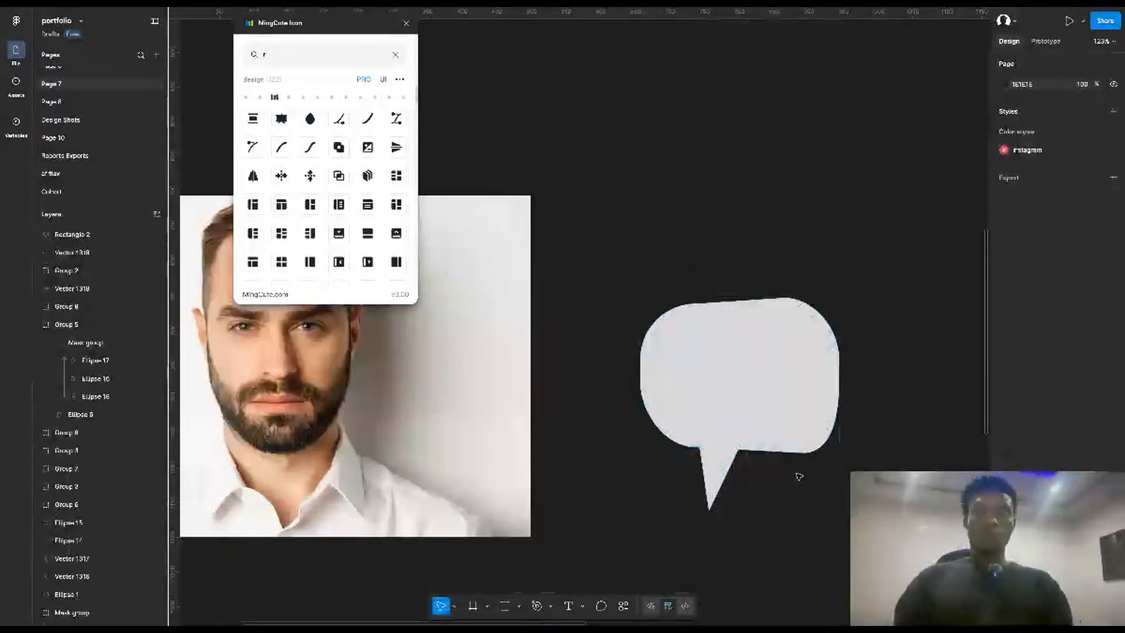
Step: Draw a circle about 42 × 42 inside the bubble and duplicate it into a horizontal row of three evenly spaced circles
scroll(798, 469, down, 3)
scroll(780, 439, up, 5)
click(767, 416)
key(o)
scroll(698, 395, up, 3)
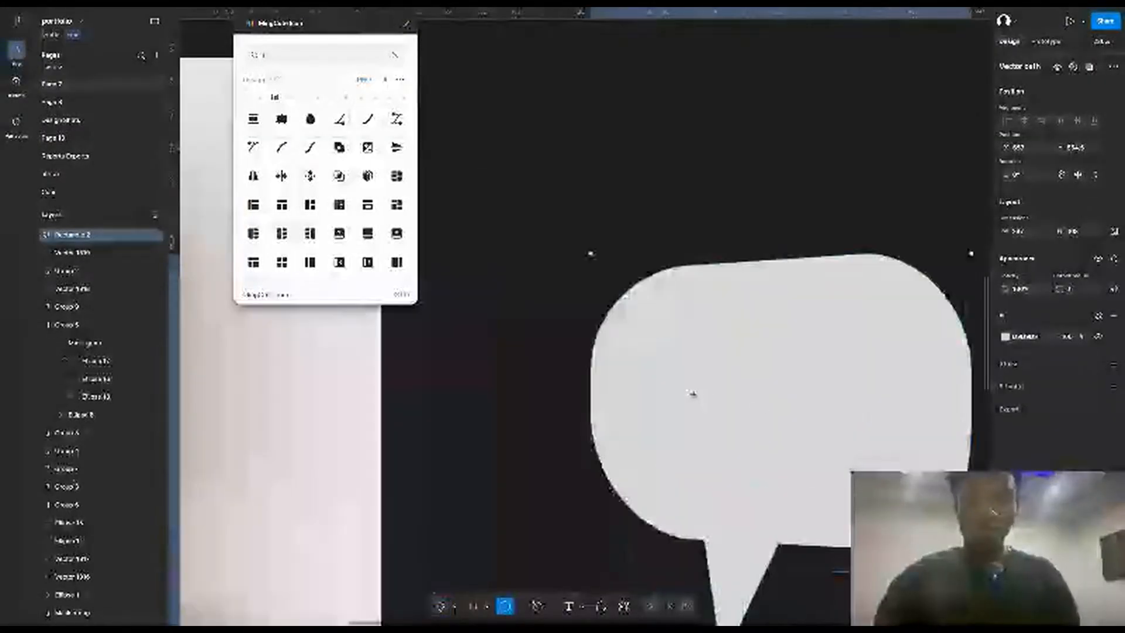
drag(680, 385, 737, 442)
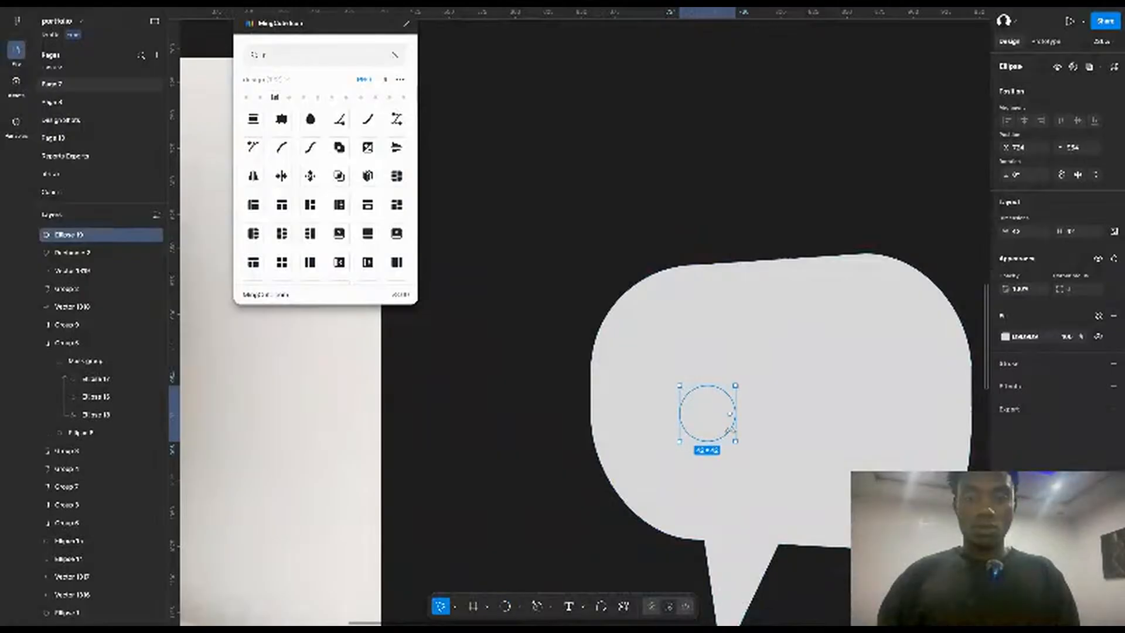
drag(706, 405, 784, 402)
key(ctrl+d)
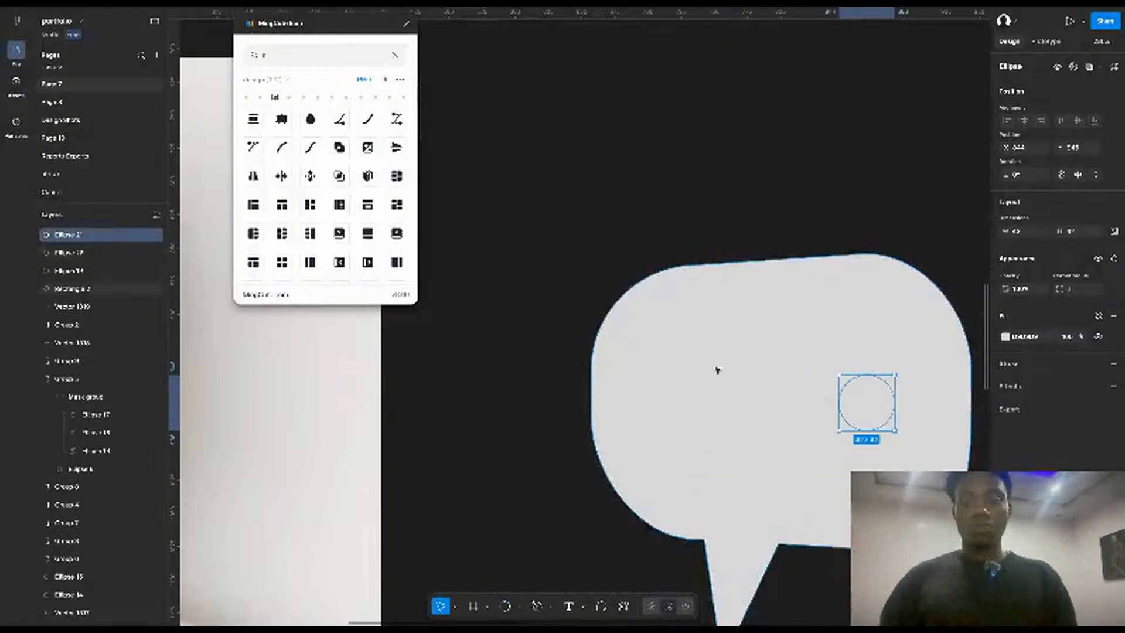
Step: Try to subtract the circles using the shape builder with only the three circles selected
drag(607, 275, 891, 487)
key(m)
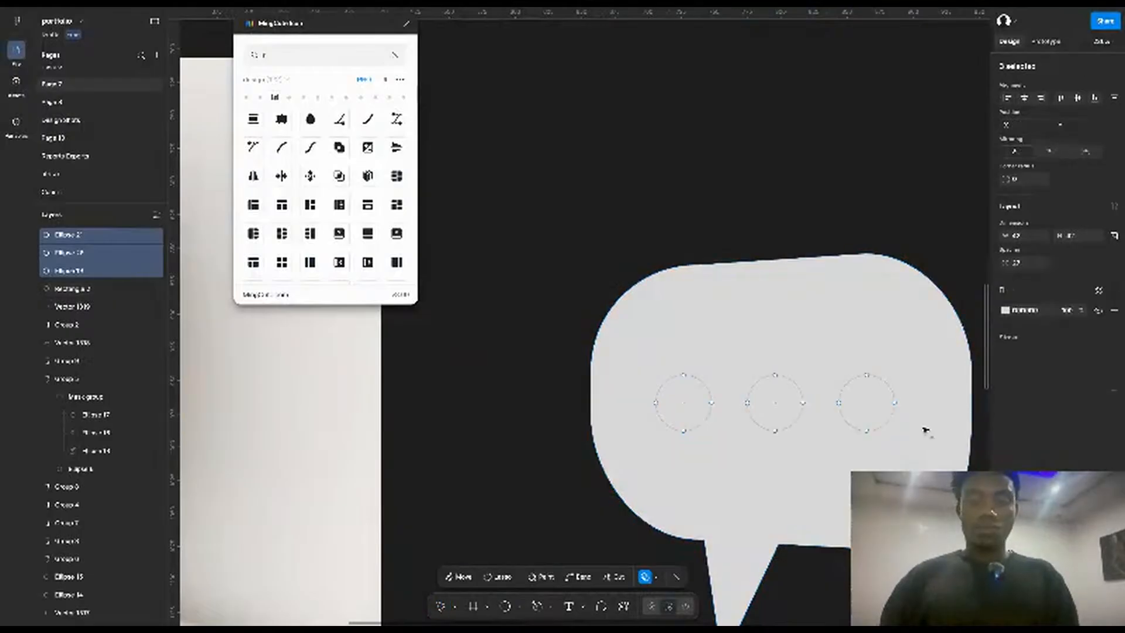
alt+click(873, 412)
alt+click(783, 413)
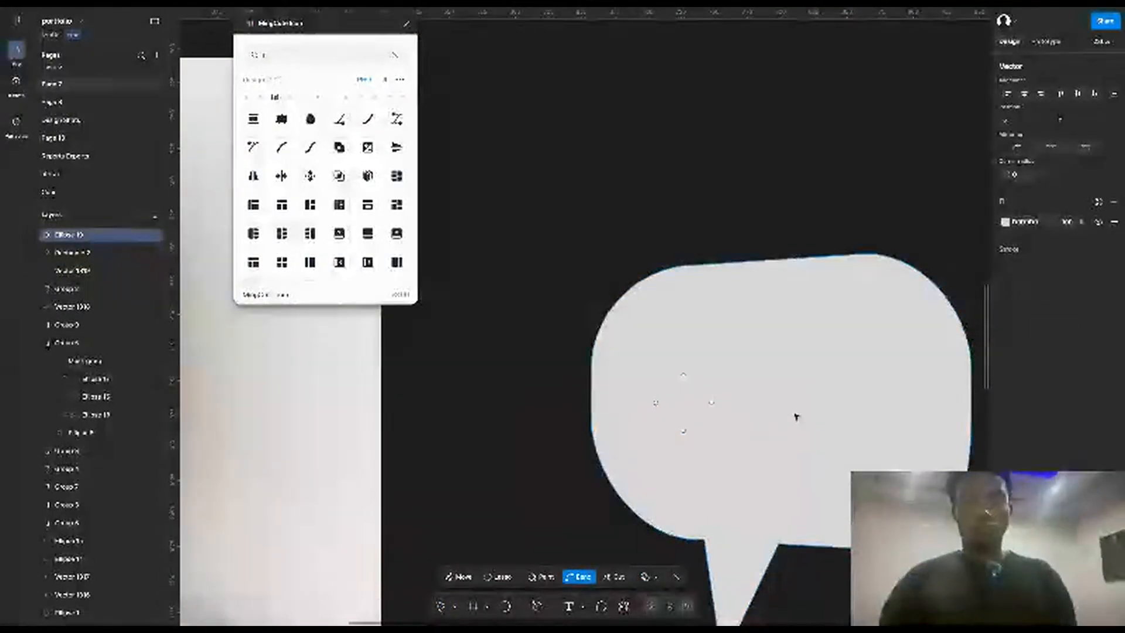
key(ctrl+z)
key(ctrl+z)
key(Escape)
Step: Select the bubble together with the three circles and cut the circles out as holes with the shape builder
click(759, 221)
drag(608, 250, 940, 553)
key(shift+m)
alt+click(876, 407)
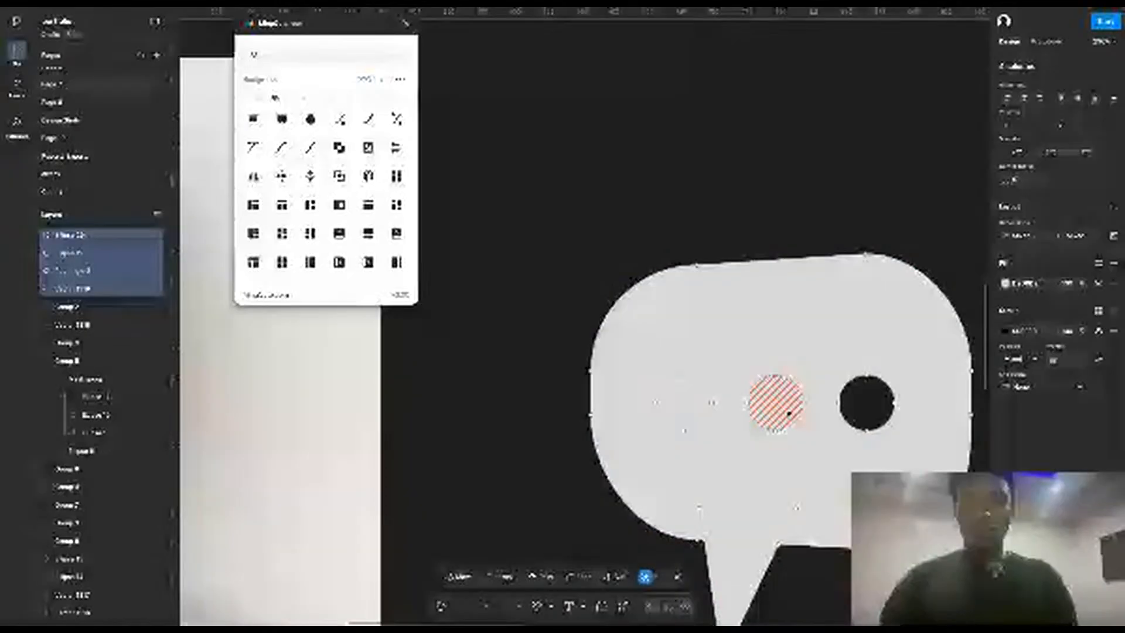
alt+click(774, 403)
alt+click(708, 403)
key(Escape)
Step: Move the speech bubble onto the copied portrait photo so it covers the man's face
scroll(693, 150, down, 5)
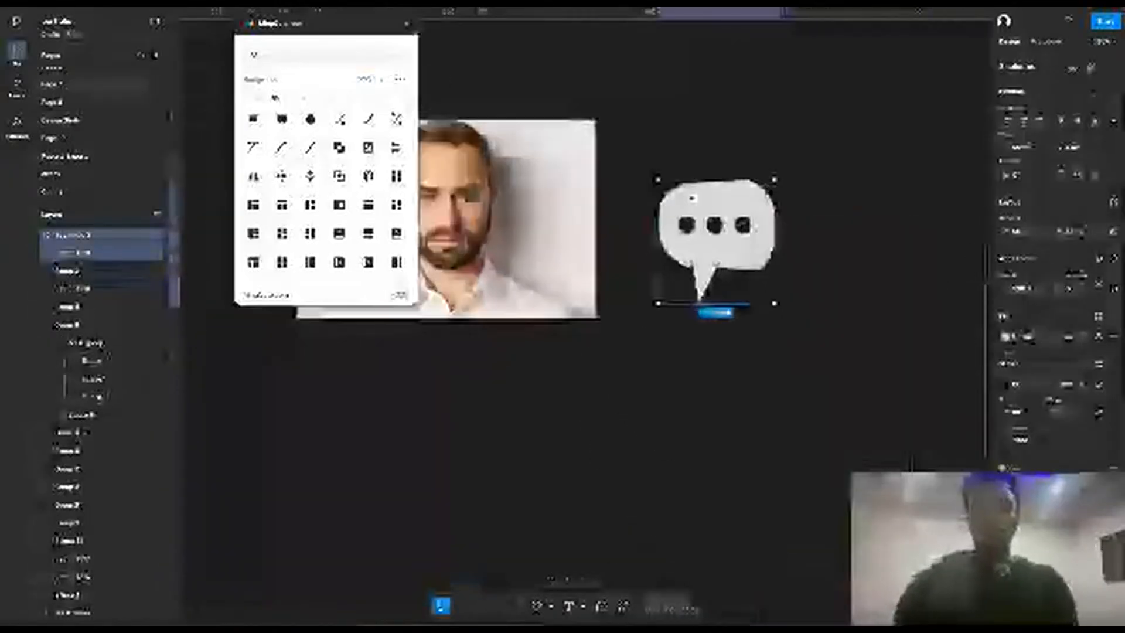
click(813, 407)
drag(716, 313, 798, 346)
drag(817, 283, 547, 253)
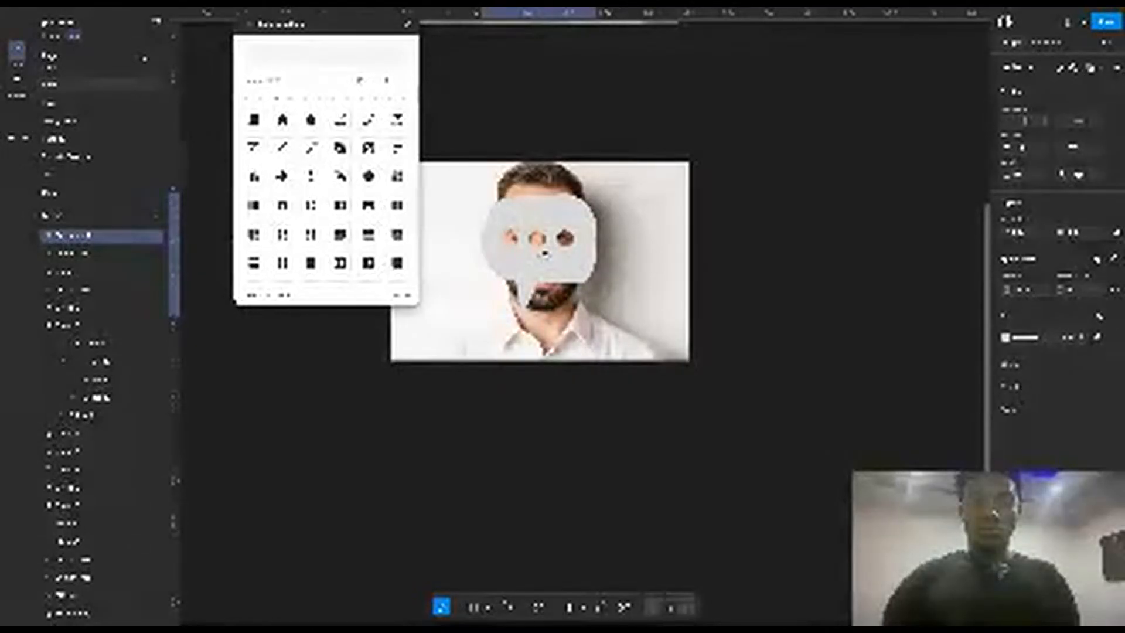
scroll(547, 254, up, 3)
click(753, 264)
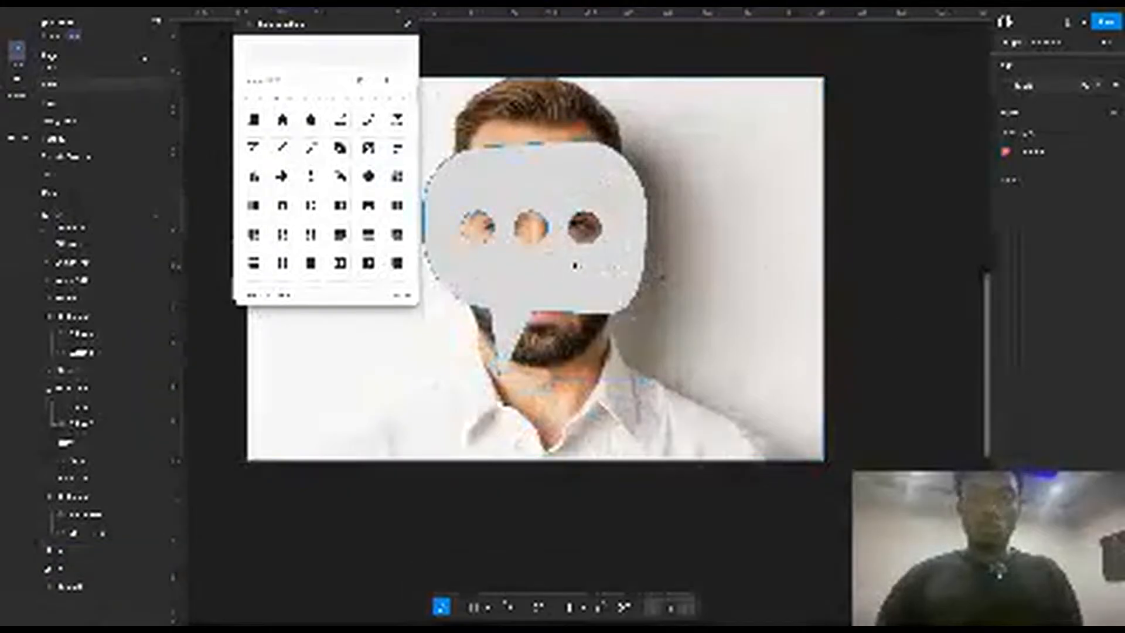
click(583, 260)
mouse_move(597, 253)
mouse_down()
mouse_move(638, 234)
mouse_move(609, 254)
mouse_up()
Step: Send the bubble behind the portrait photo and use it as a mask for the photo
scroll(667, 272, down, 4)
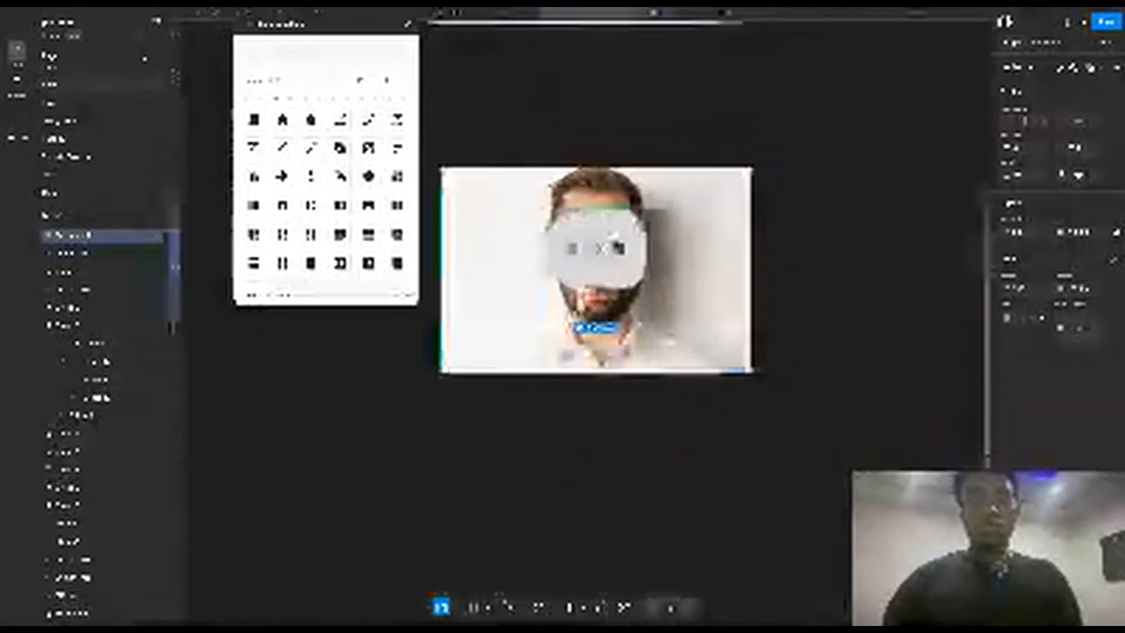
click(713, 288)
right_click(713, 289)
click(818, 205)
click(819, 205)
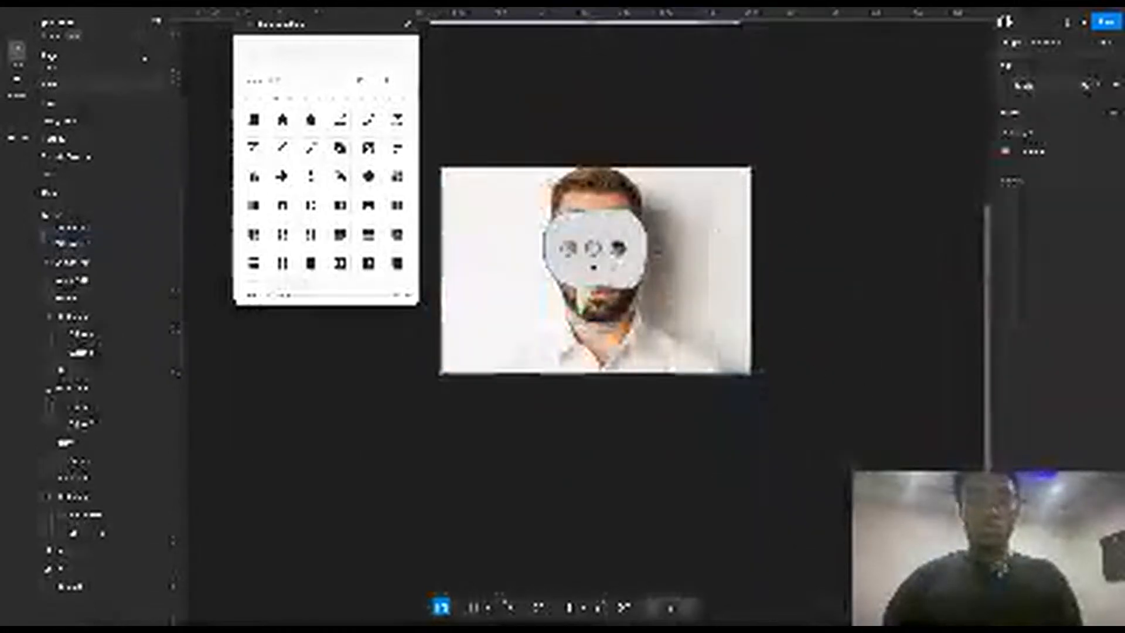
click(595, 268)
key(Delete)
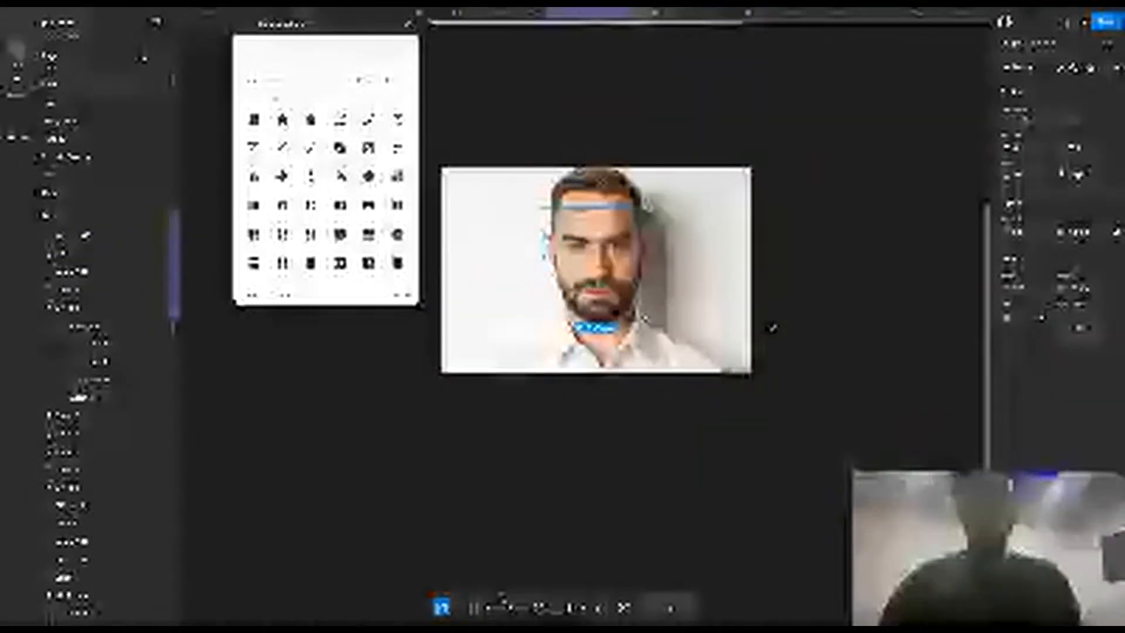
right_click(659, 262)
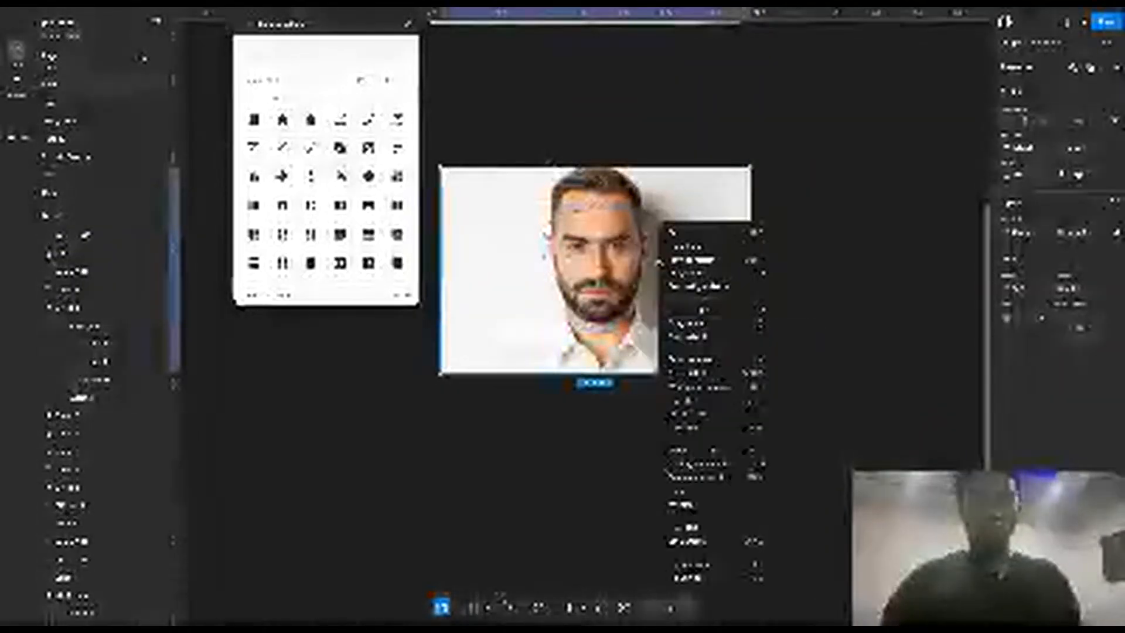
click(715, 428)
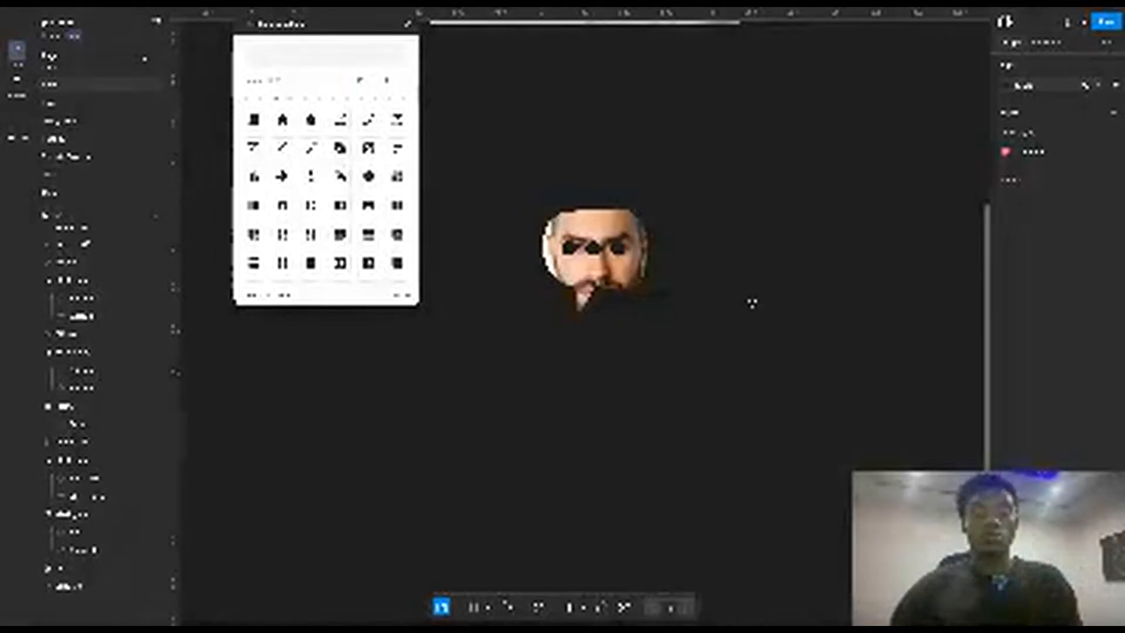
Step: Try repositioning the portrait photo inside the bubble mask
click(580, 307)
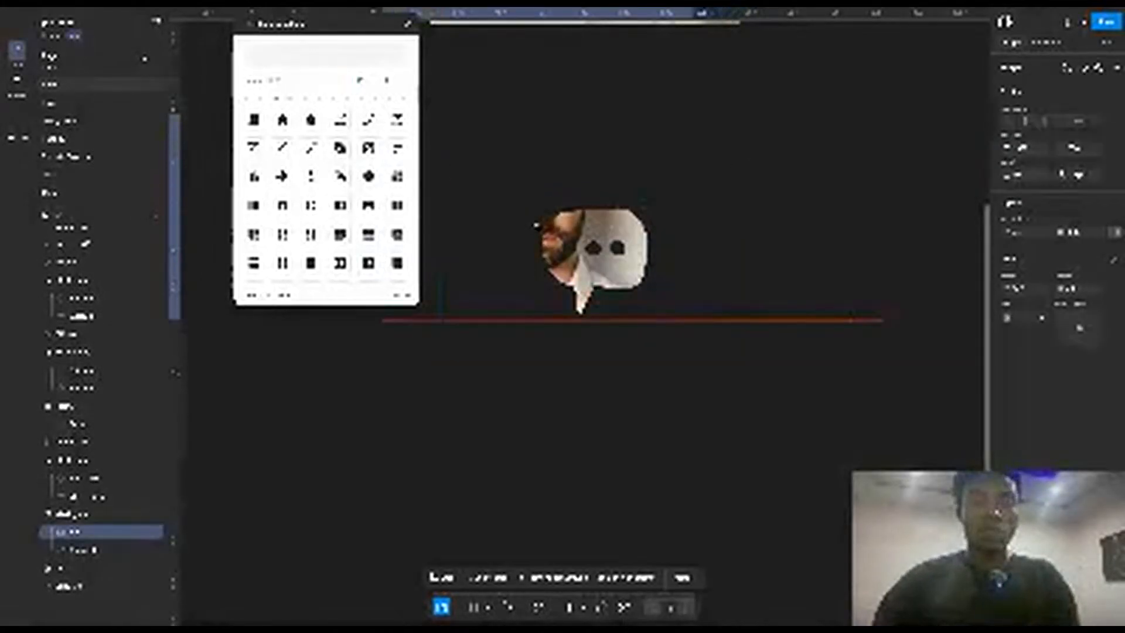
click(508, 186)
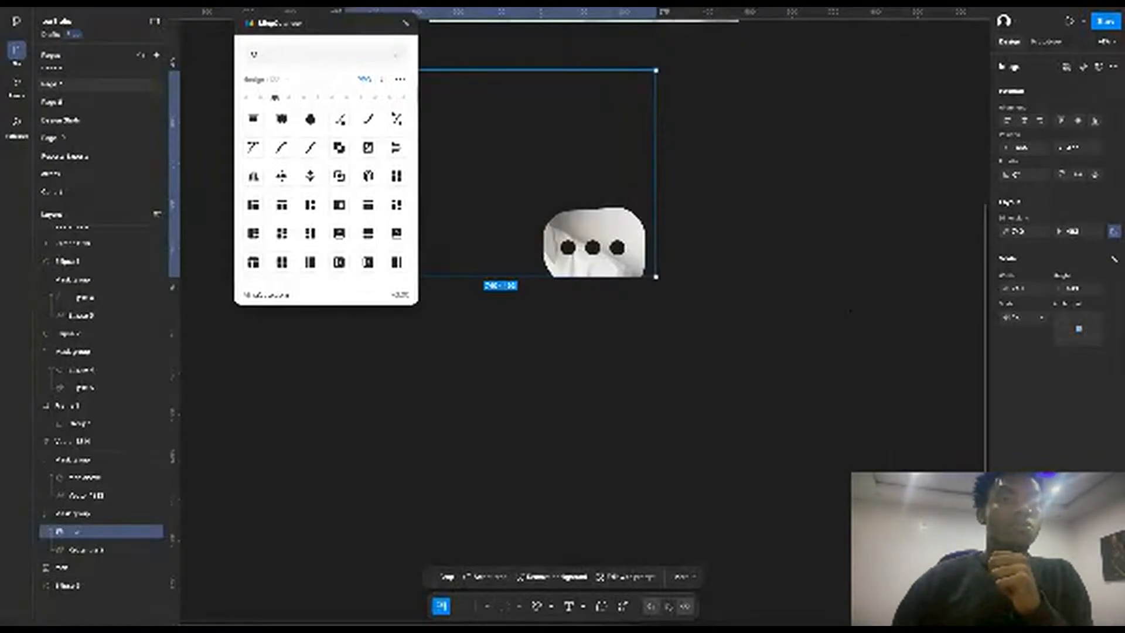
click(774, 211)
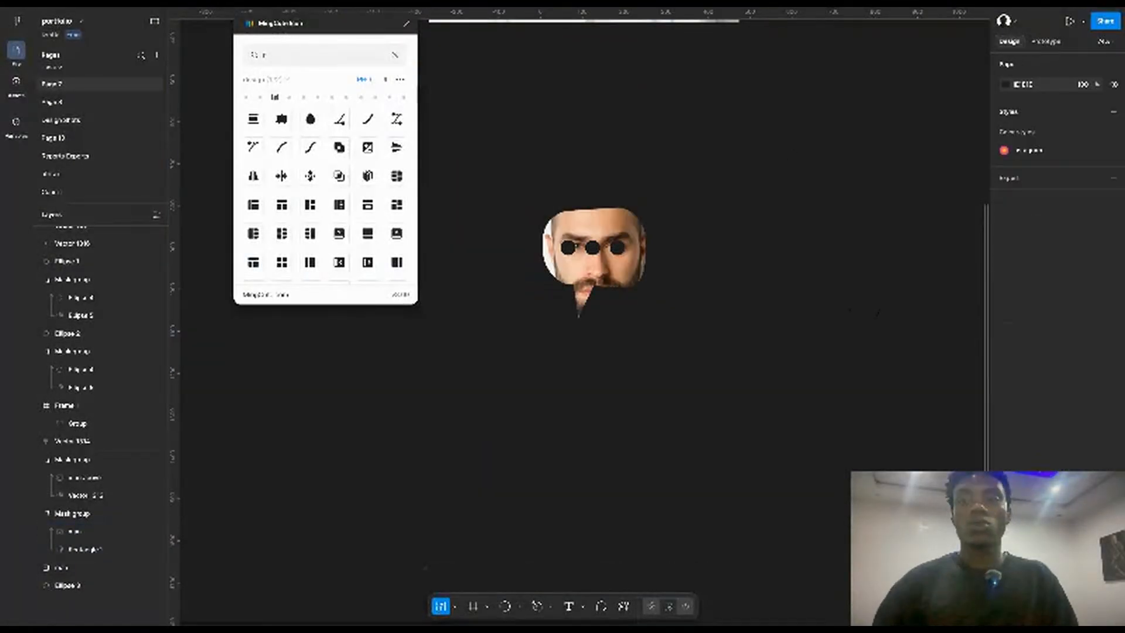
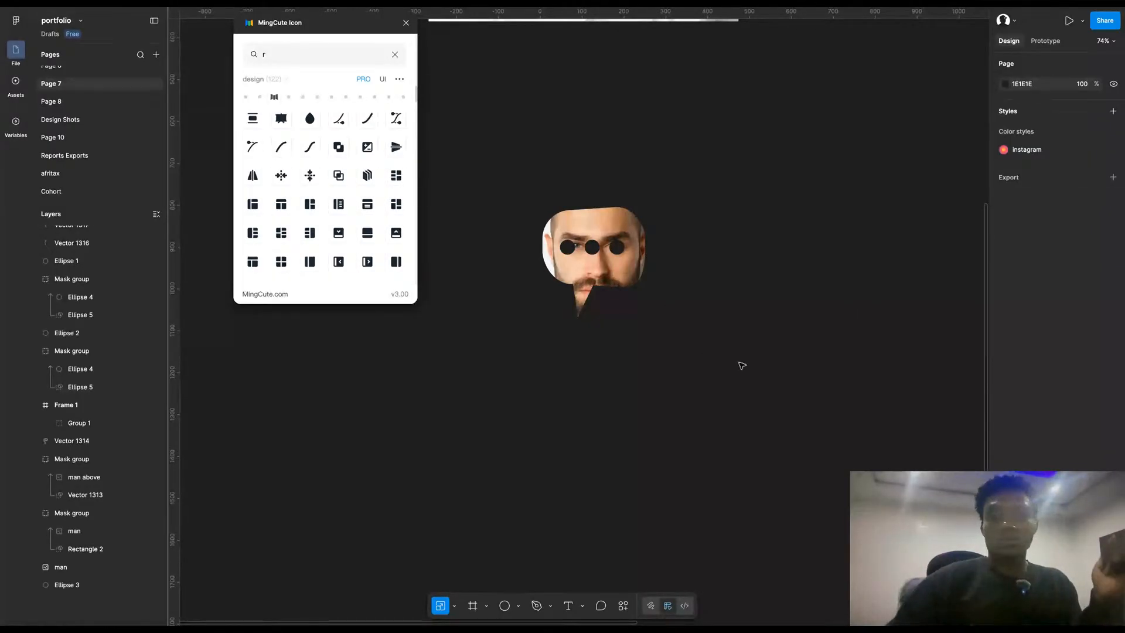
Step: Draw a rectangle about 291 × 390 on the empty canvas beside the masked bubble, keeping its default blend mode
key(r)
drag(776, 237, 898, 400)
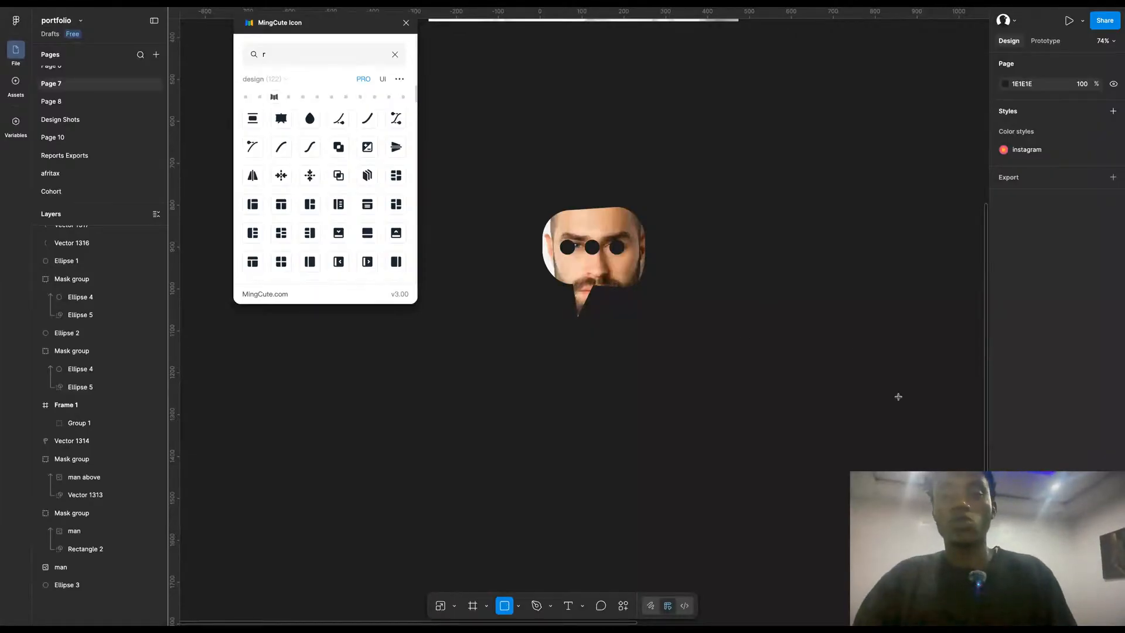
click(1113, 257)
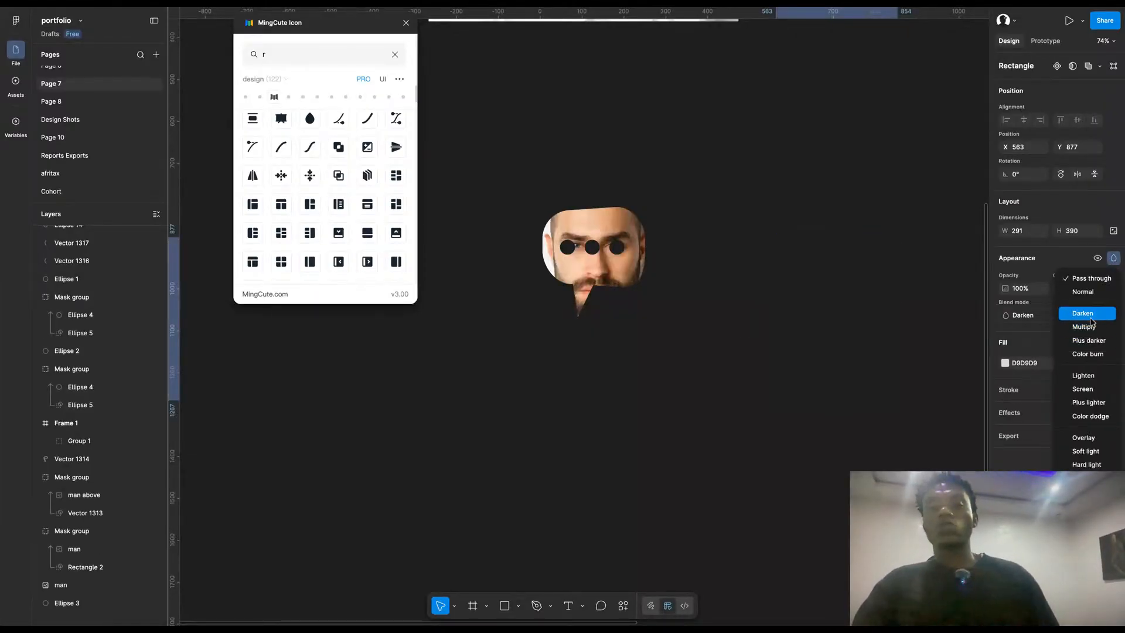
click(898, 423)
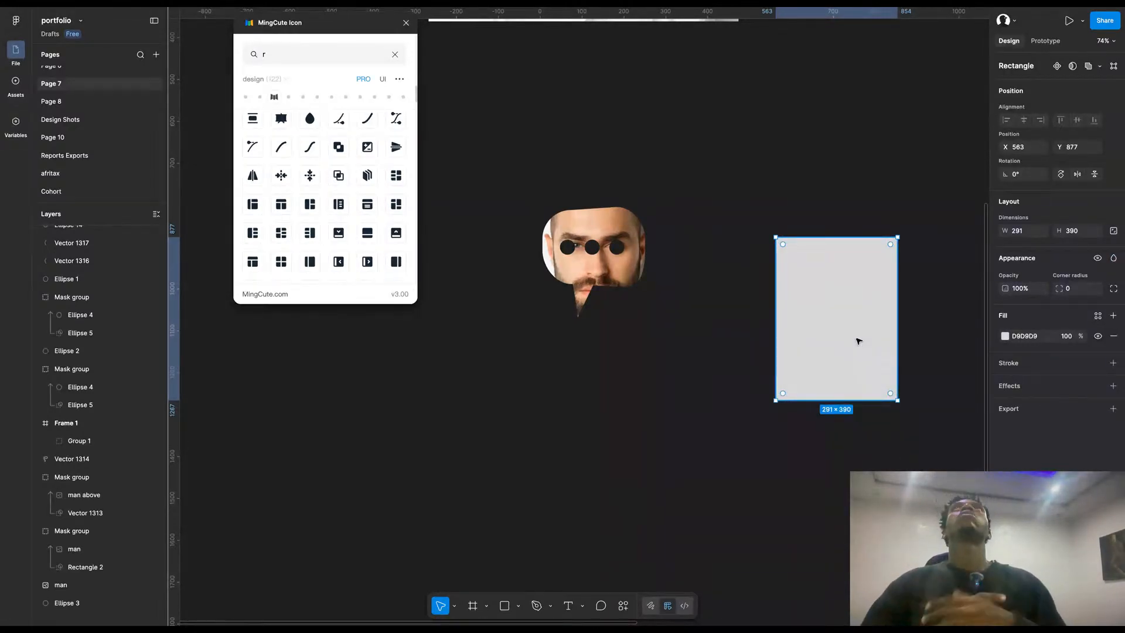
Step: Draw a circle about 165 × 165 on the empty canvas below the masked bubble
key(o)
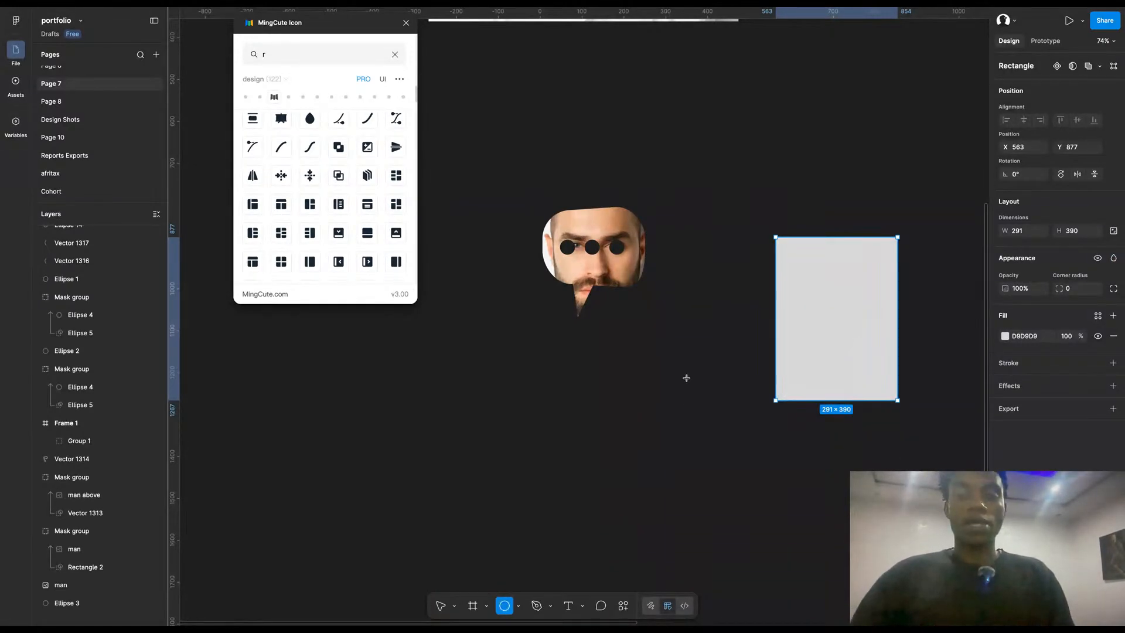
drag(645, 434, 714, 503)
scroll(714, 503, down, 5)
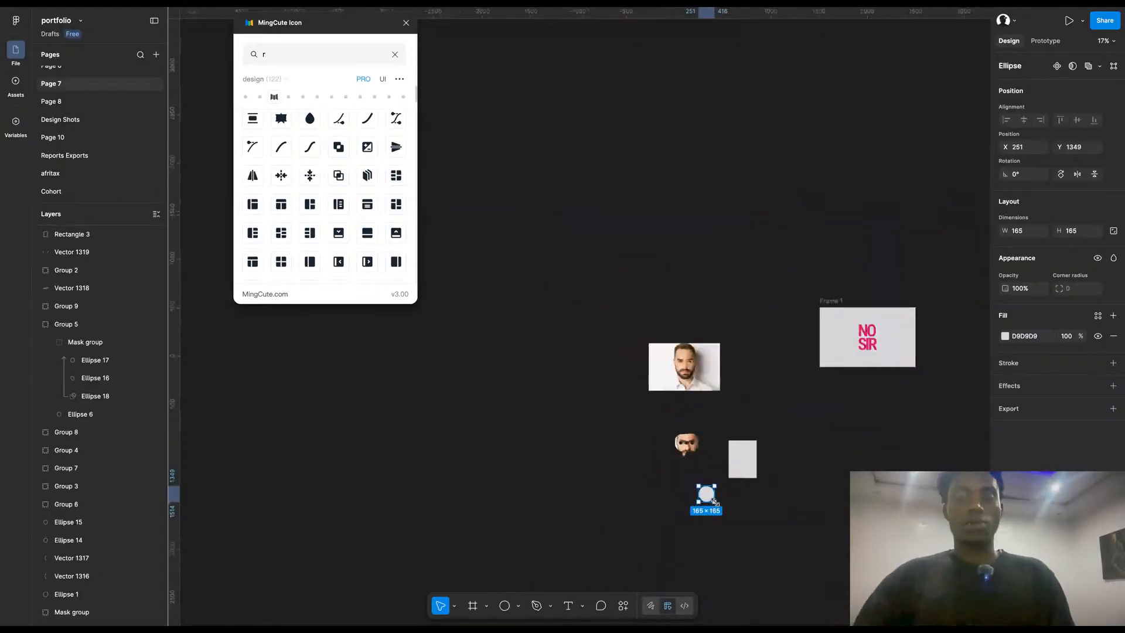
Step: Set the NO SIR group's blend mode in Frame 1 to Pass through and preview Darken on it
scroll(868, 328, up, 10)
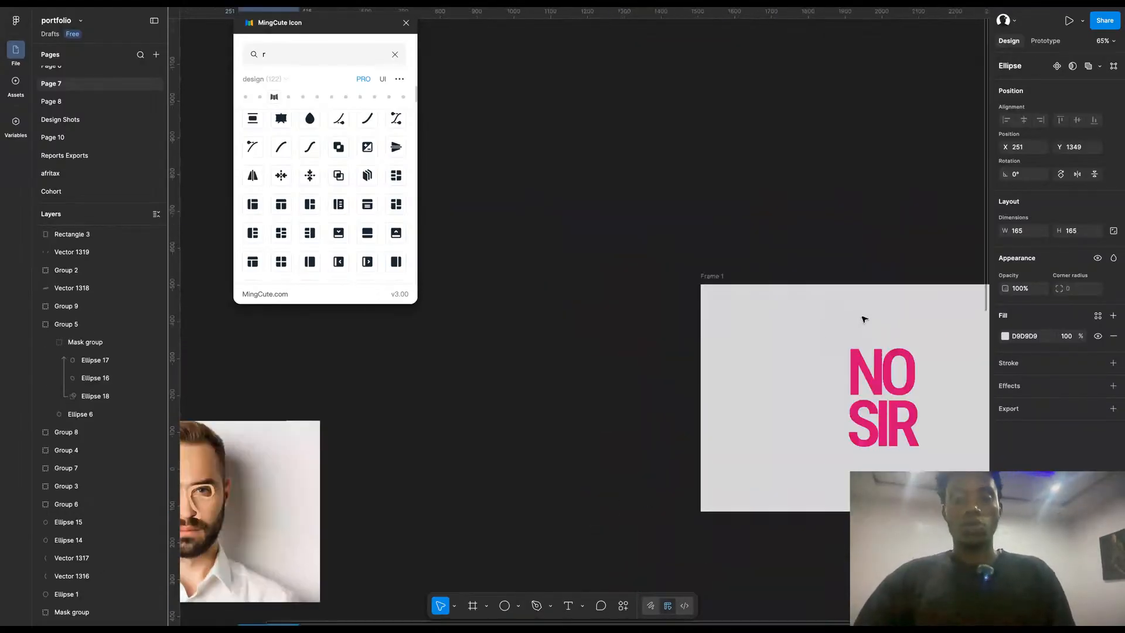
click(850, 397)
scroll(974, 382, right, 3)
click(1114, 285)
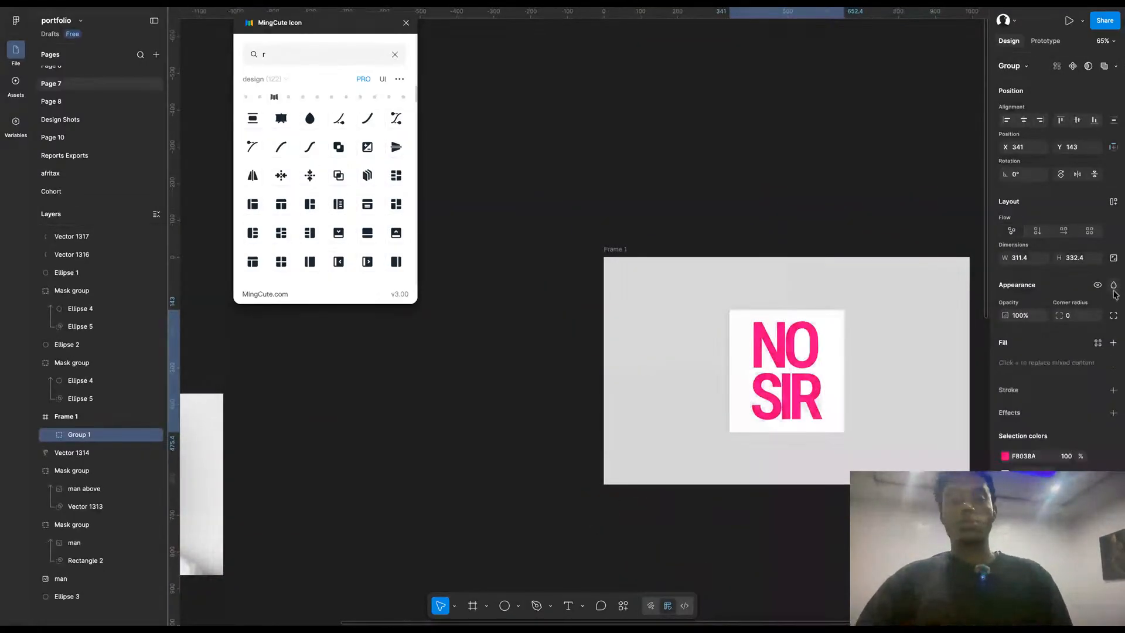
click(1113, 285)
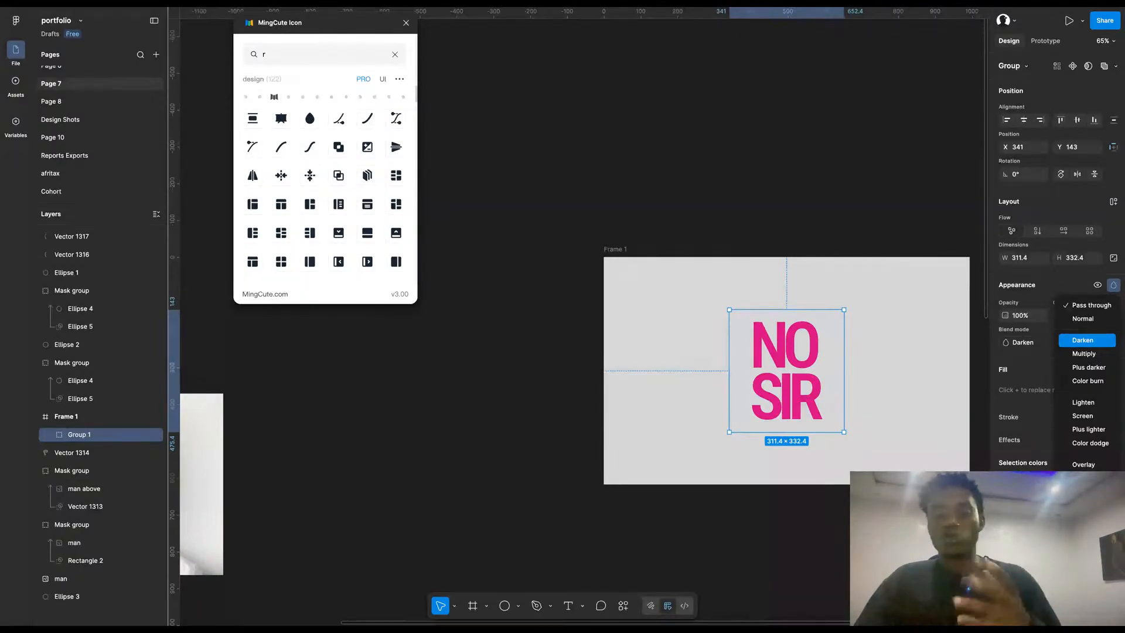
click(786, 349)
Step: Recolour only the letter O of the NO SIR text to white
key(r)
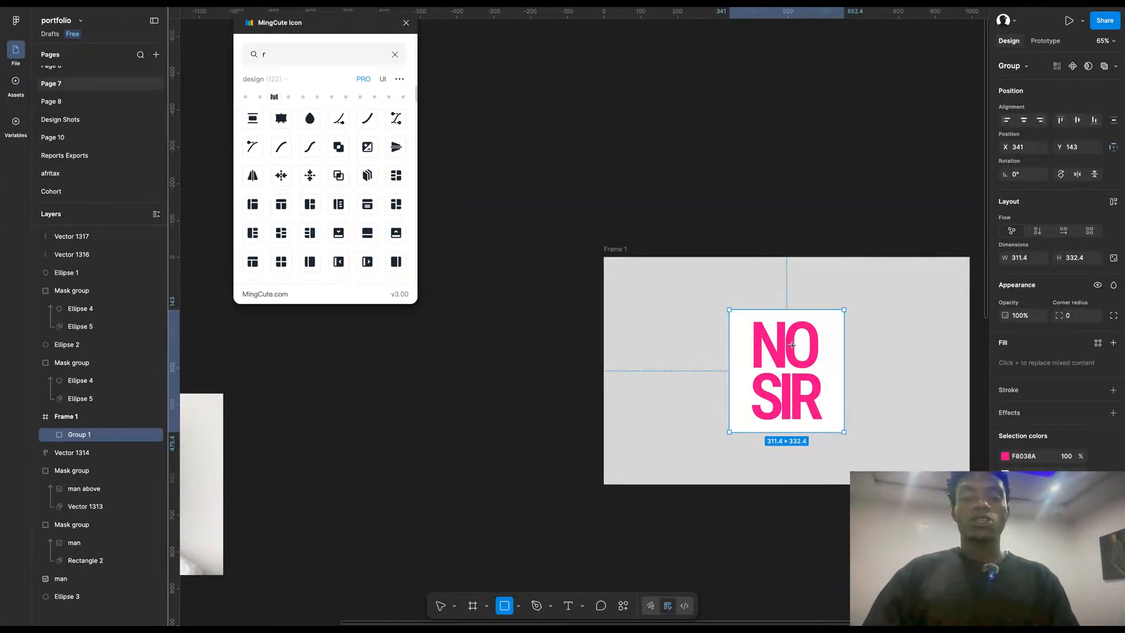
key(t)
drag(785, 345, 821, 346)
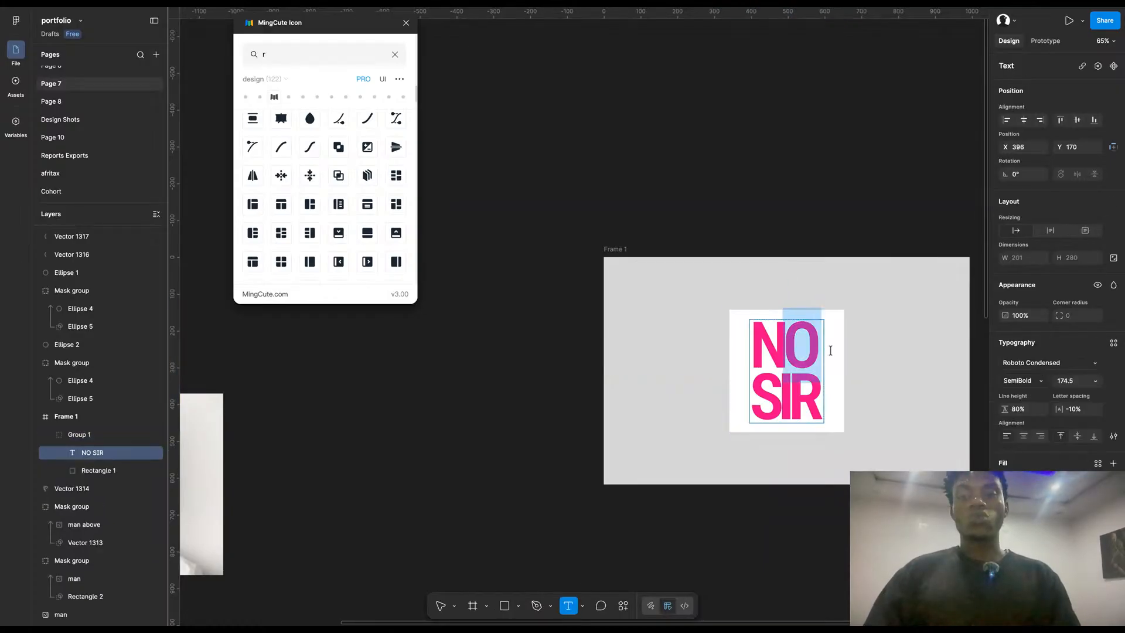
click(1006, 481)
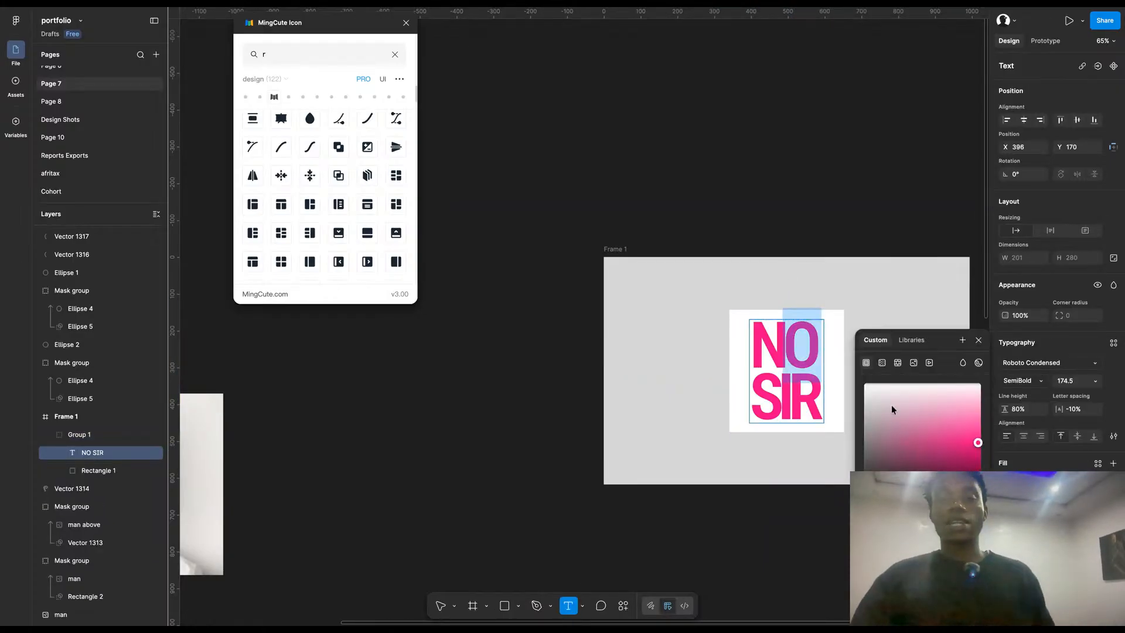
click(864, 387)
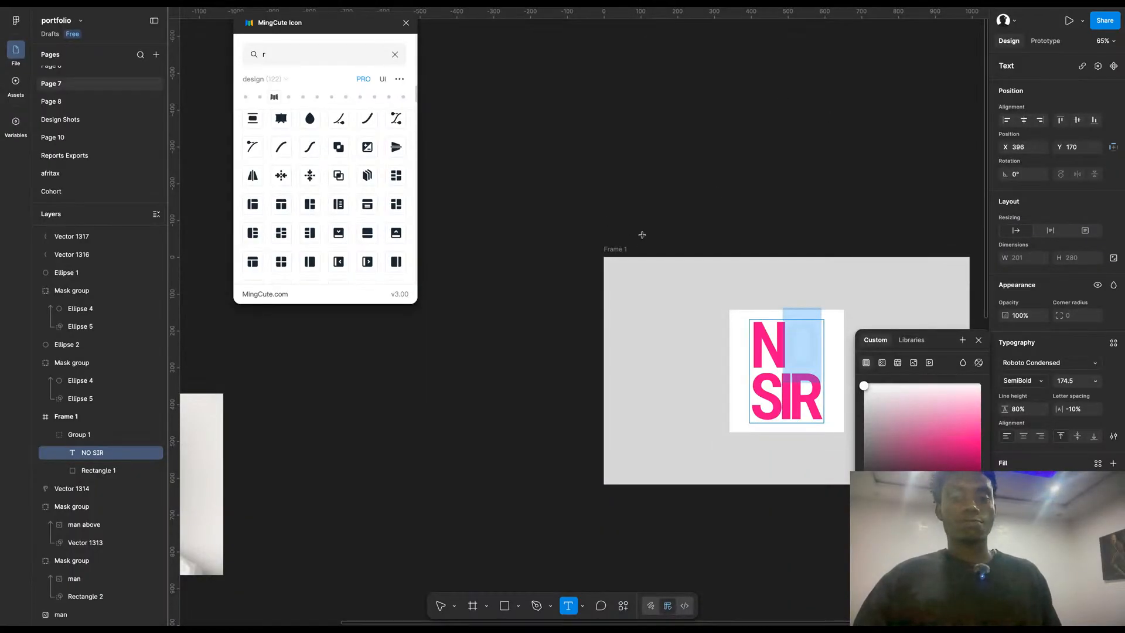
click(441, 605)
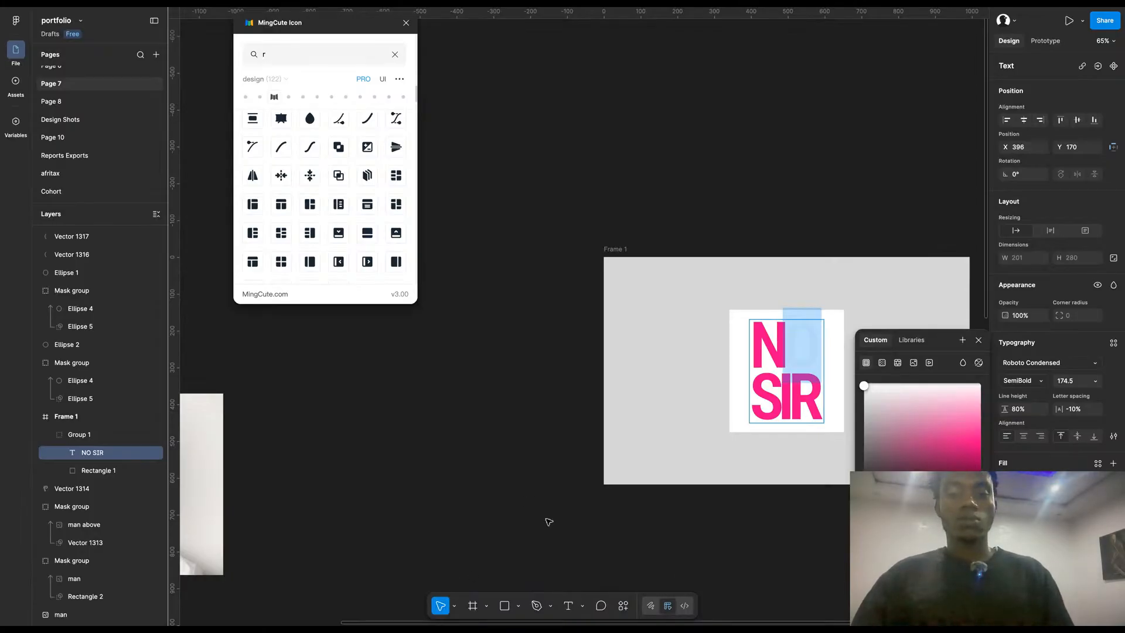
key(Escape)
Step: Set the blend mode of the whole NO SIR group to Multiply
click(776, 538)
click(774, 426)
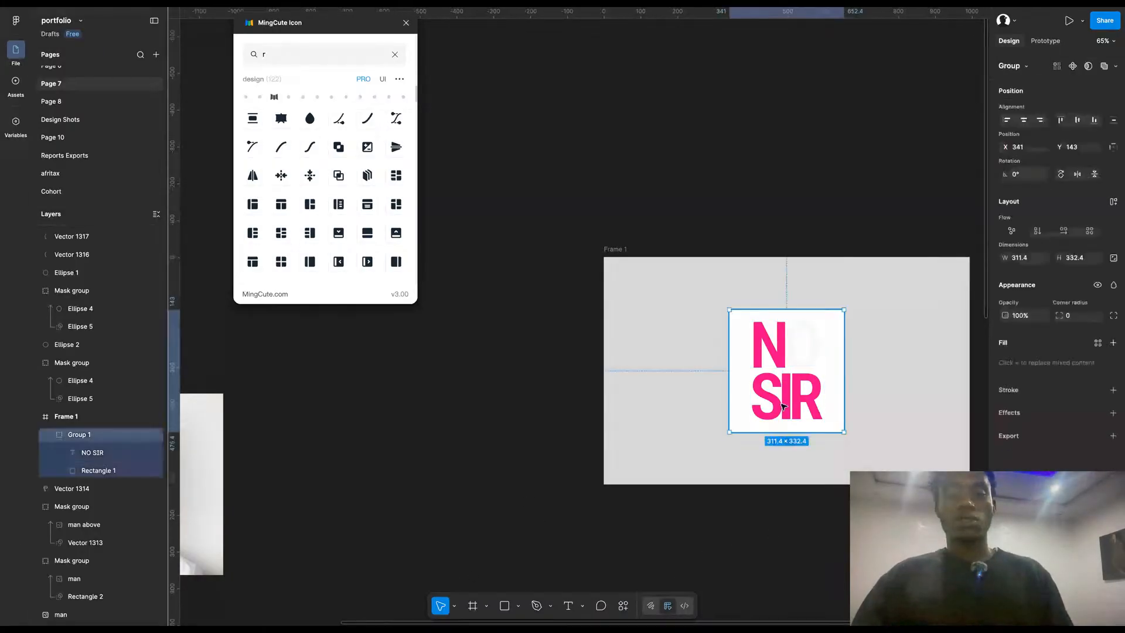
click(1113, 284)
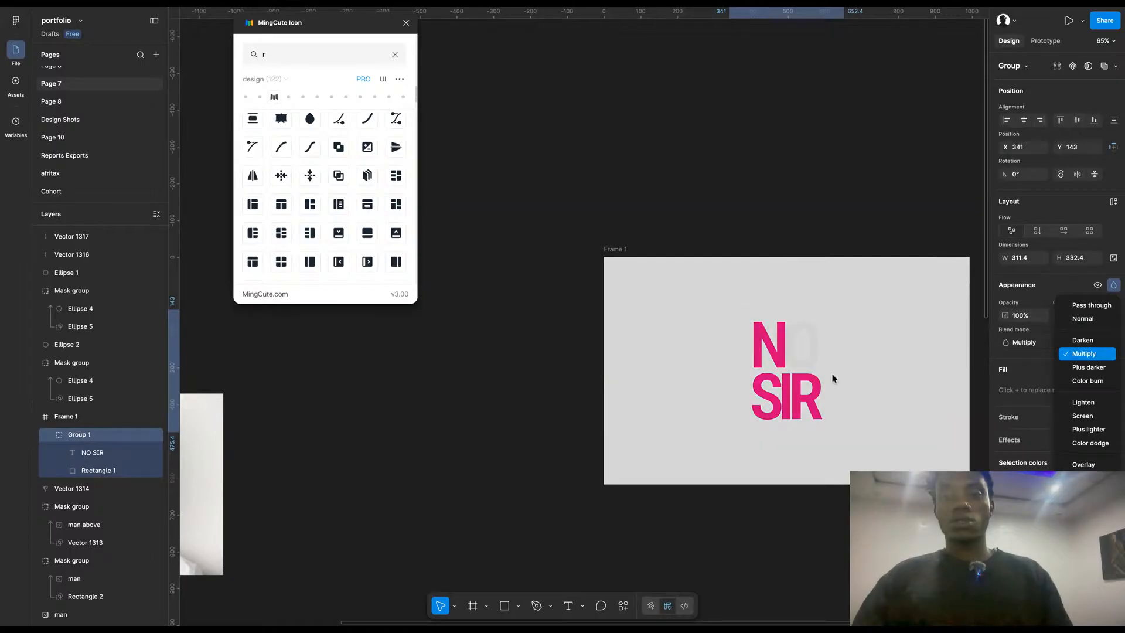
click(843, 389)
click(880, 459)
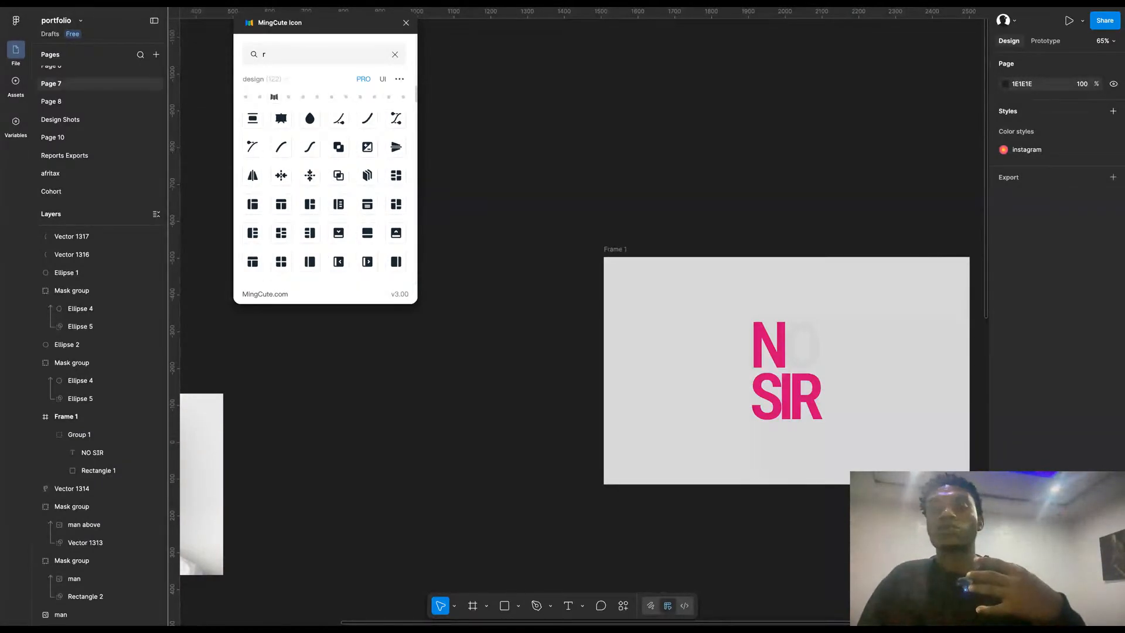
Step: Undo the Multiply blend mode on the NO SIR group
key(ctrl+z)
key(ctrl+z)
key(ctrl+z)
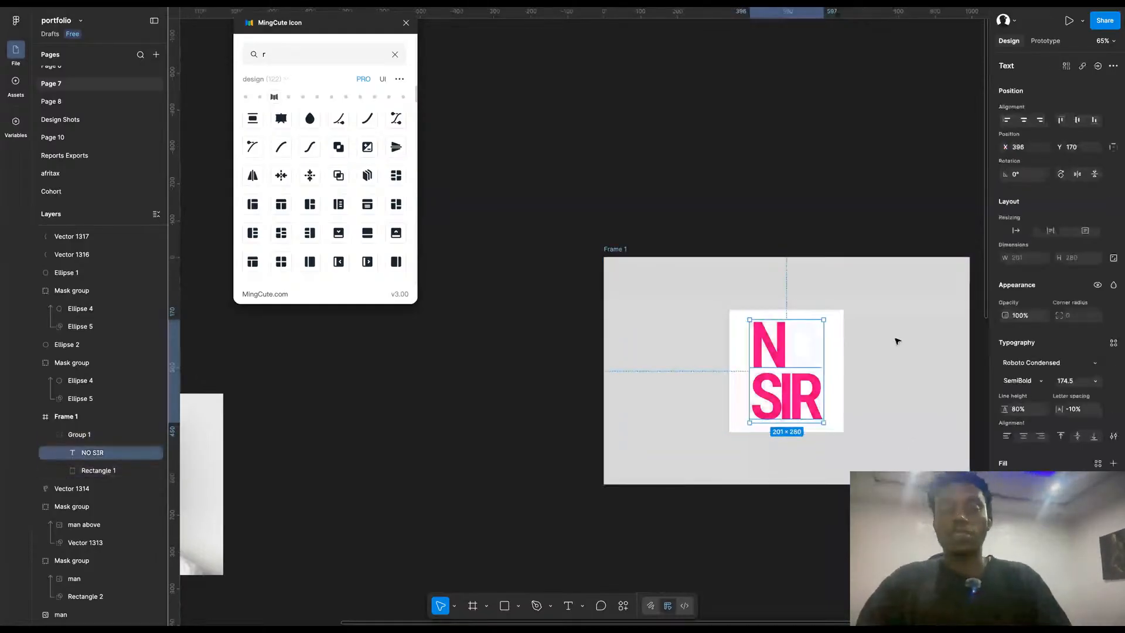
Step: Preview other blend modes such as Luminosity on the NO SIR group without applying any
click(839, 361)
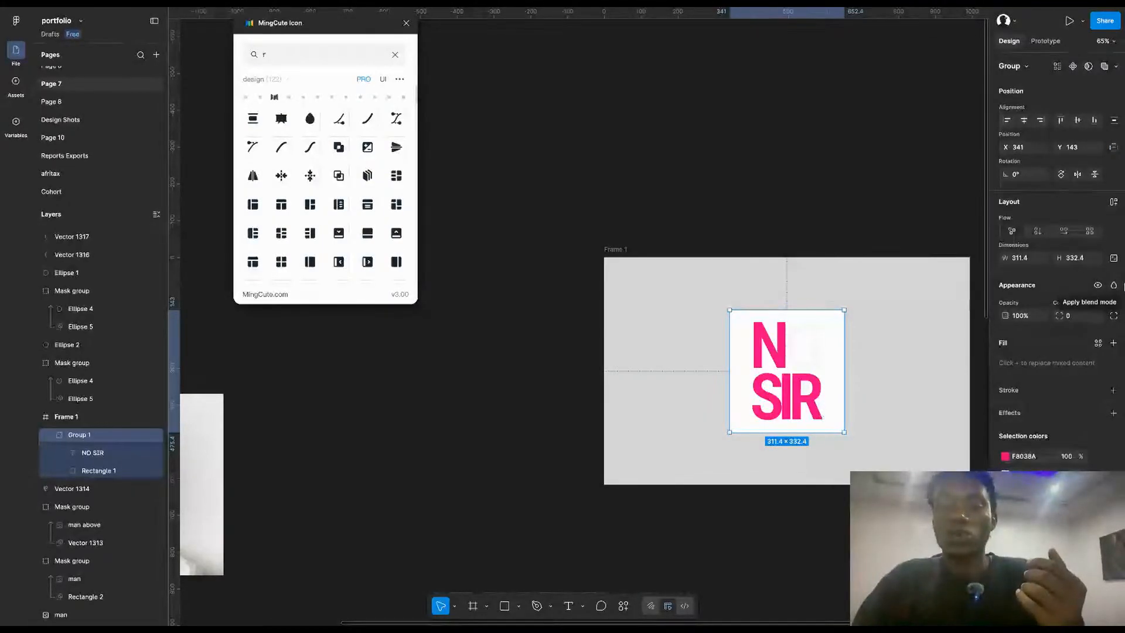
click(1114, 285)
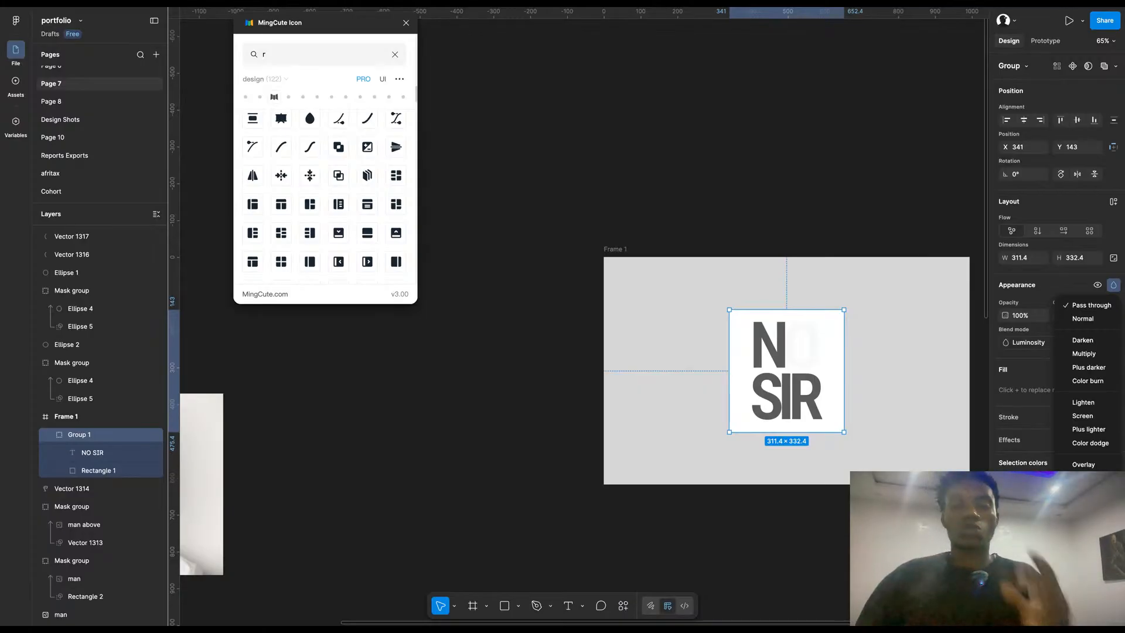
click(817, 378)
Step: Delete the skin-coloured vector outline around the man's eye and nose on the original portrait photo
scroll(786, 256, down, 5)
scroll(786, 254, left, 10)
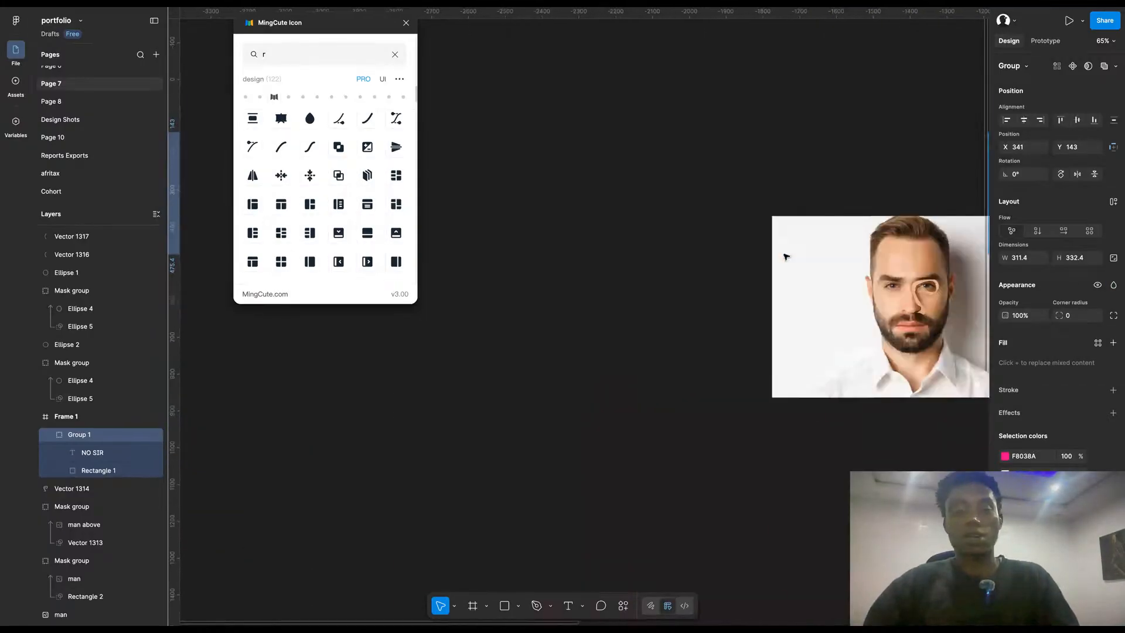
scroll(703, 246, up, 5)
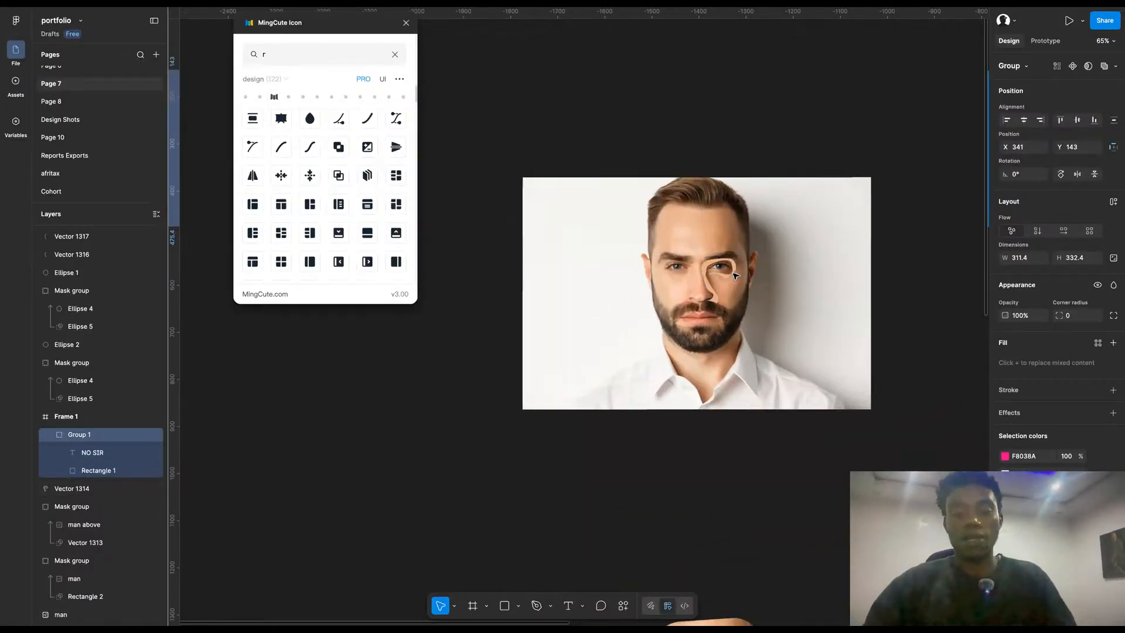
click(677, 275)
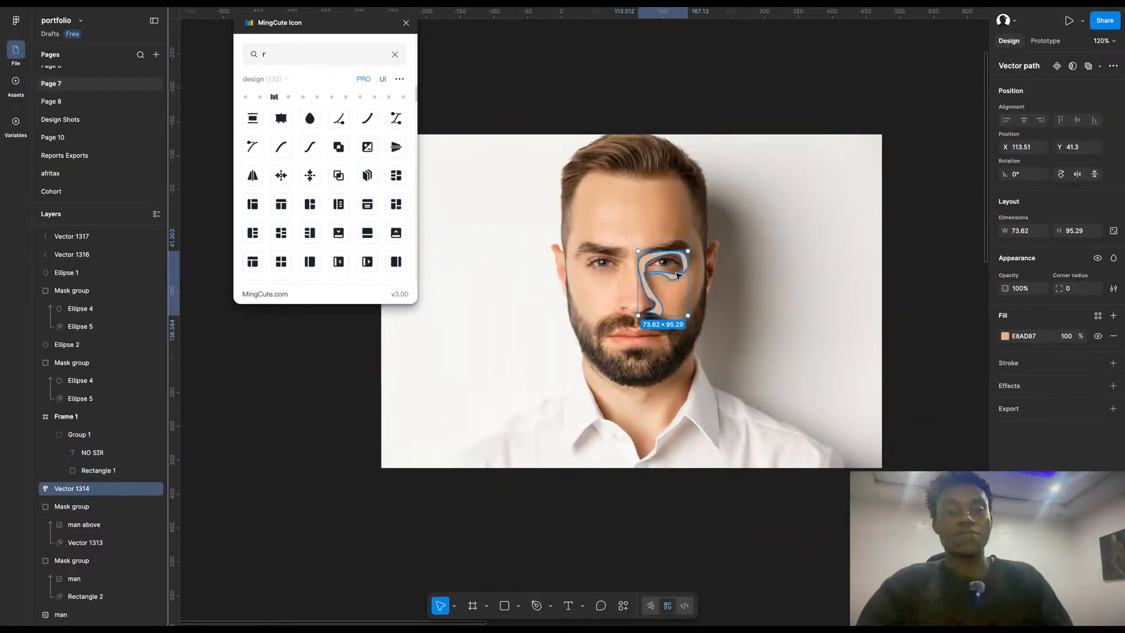
key(Delete)
Step: Draw a rectangle about 171 × 223 on the empty canvas beside the portrait photo
scroll(678, 275, right, 3)
scroll(678, 276, down, 1)
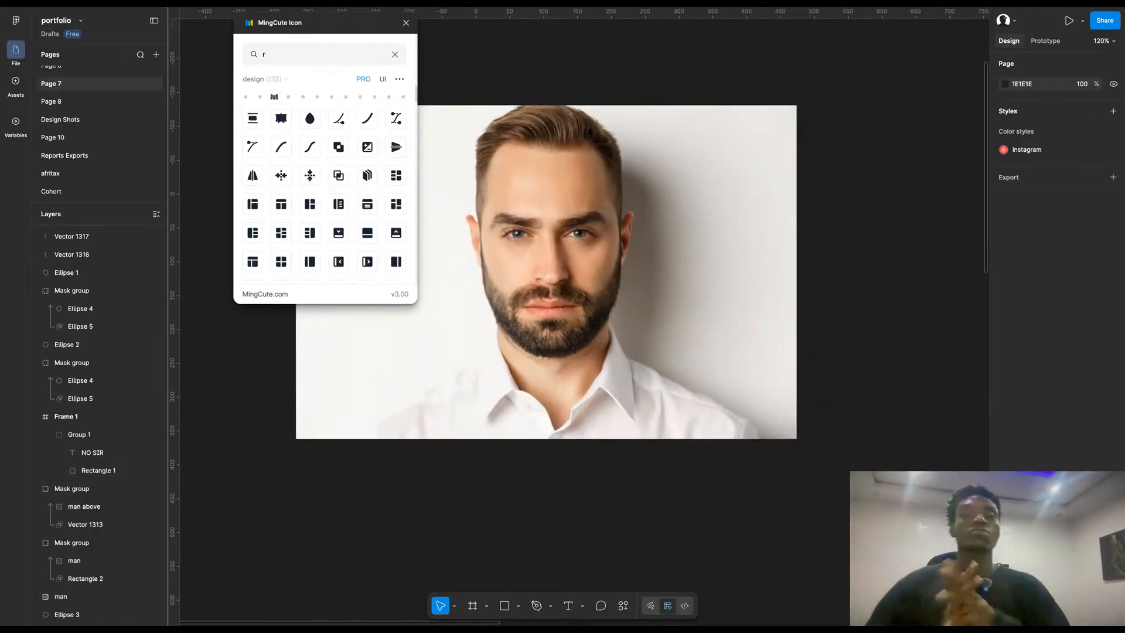
key(r)
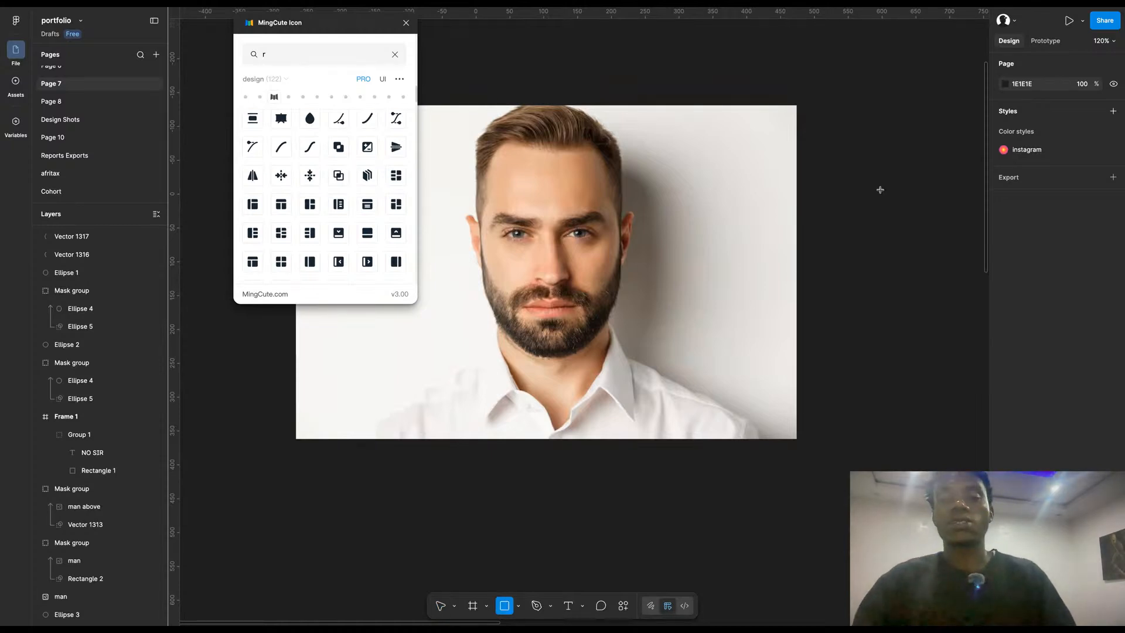
scroll(880, 190, right, 2)
scroll(880, 190, up, 1)
drag(802, 157, 918, 308)
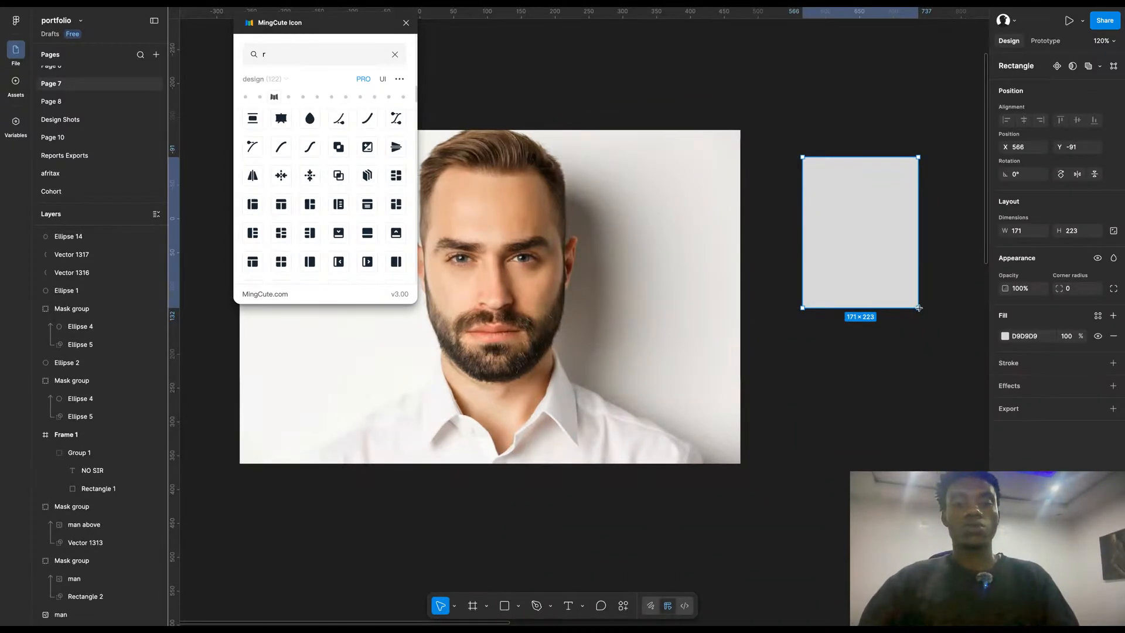
Step: Duplicate the rectangle, stretch the copy below the original, and taper it by moving its lower corners inward to X 590 and X 716.5
key(ctrl+d)
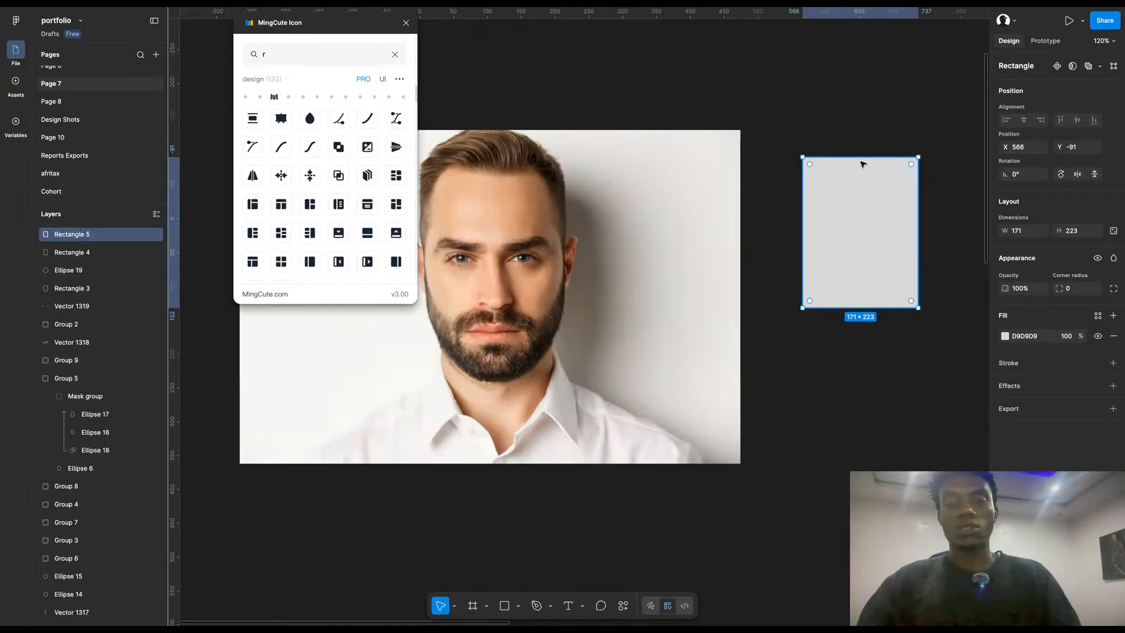
drag(861, 157, 902, 371)
key(Return)
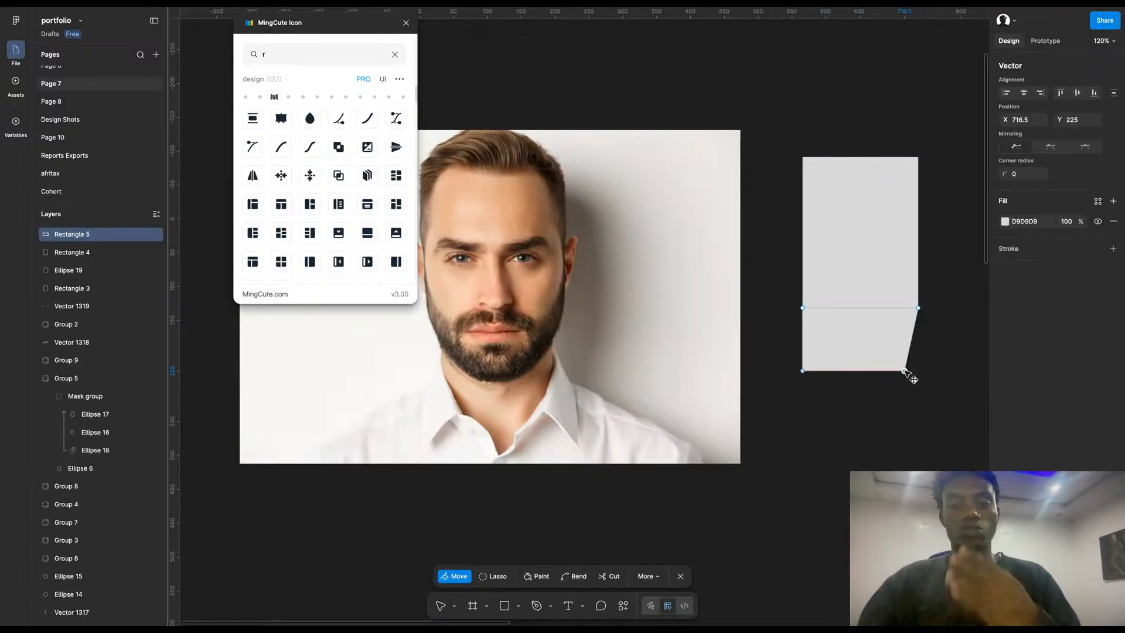
drag(803, 371, 819, 371)
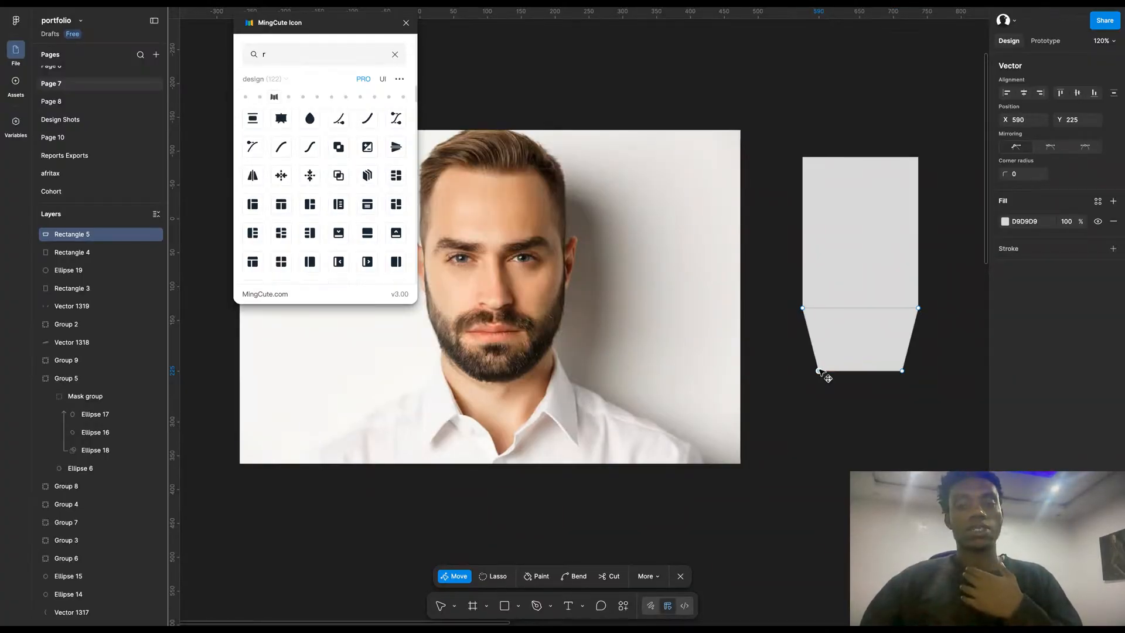
Step: Select the rectangle together with the tapered piece and flatten them into one vector shape
key(Escape)
shift+click(863, 258)
drag(873, 249, 874, 326)
key(Escape)
key(Escape)
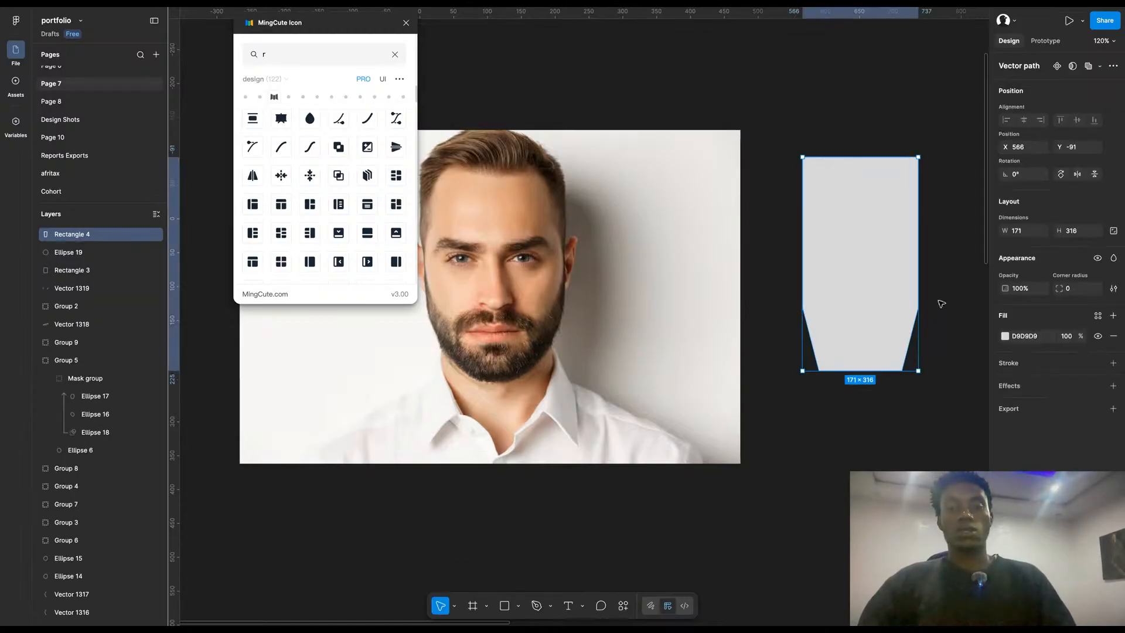
Step: Widen the flattened tapered shape to about 183
click(939, 304)
click(880, 248)
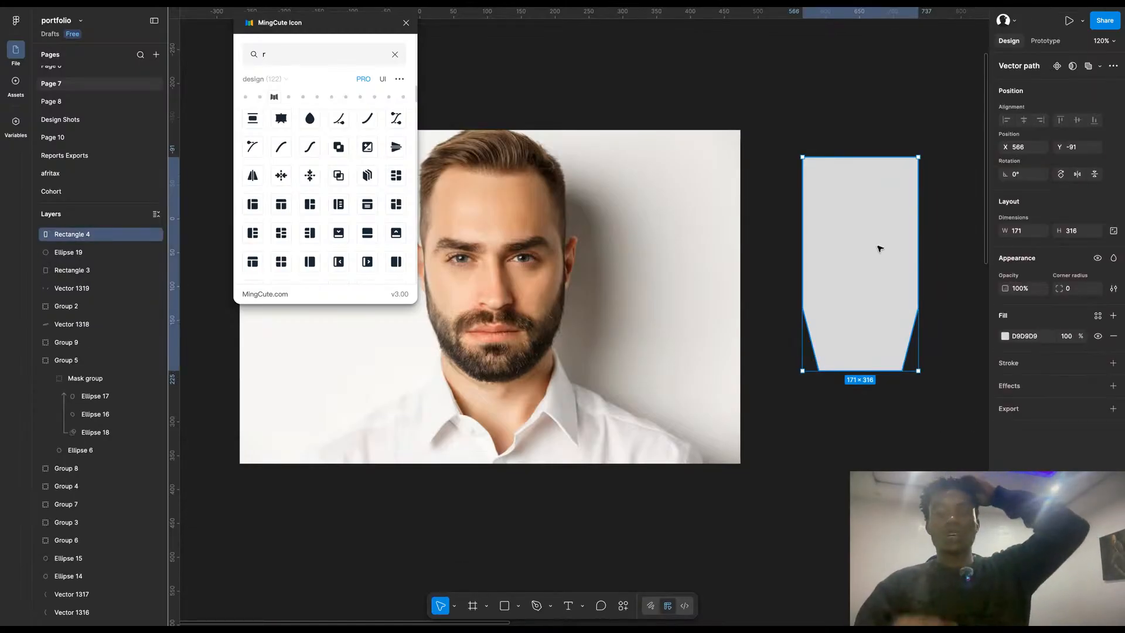
drag(918, 225, 926, 225)
scroll(926, 225, left, 3)
scroll(926, 225, right, 2)
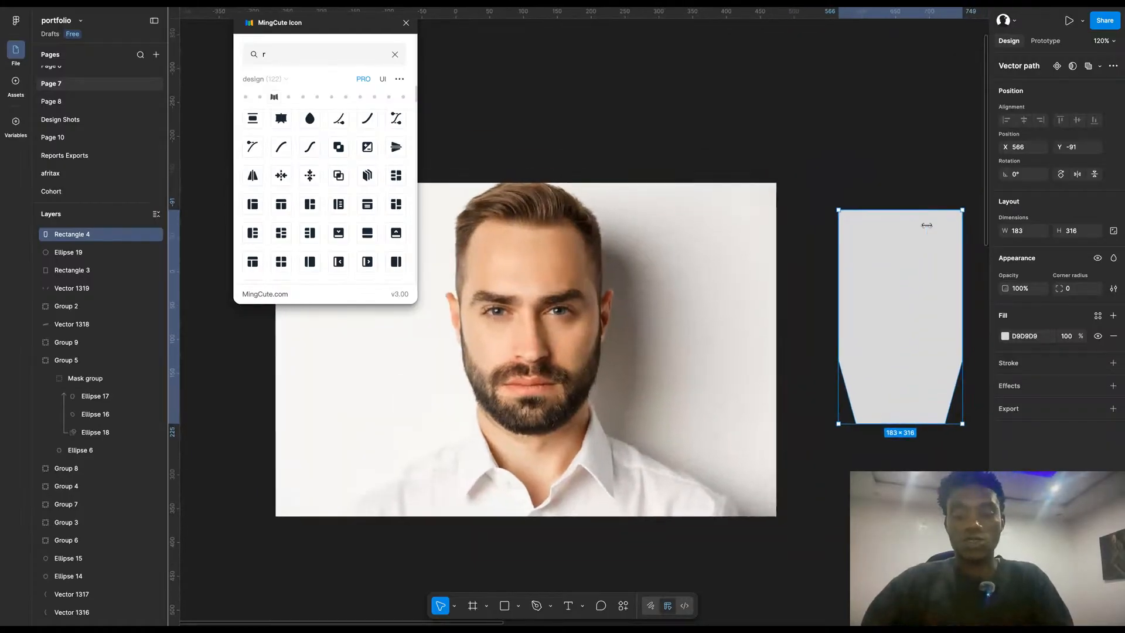
Step: Round the two top corner points of the tapered shape with a corner radius of 36
double_click(879, 220)
click(838, 209)
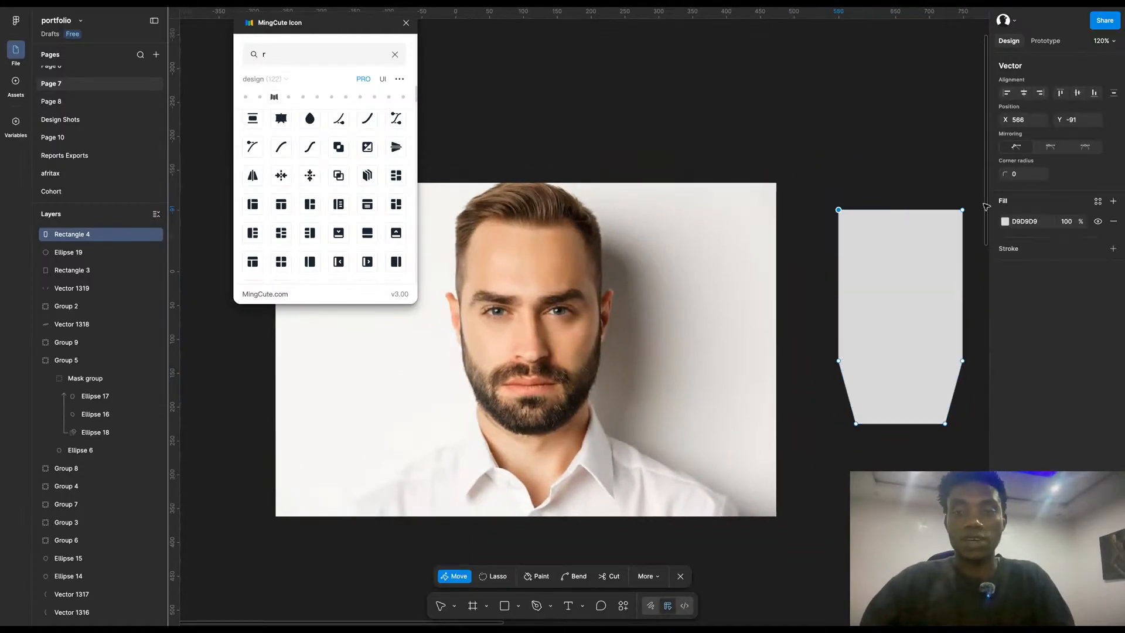
shift+click(963, 211)
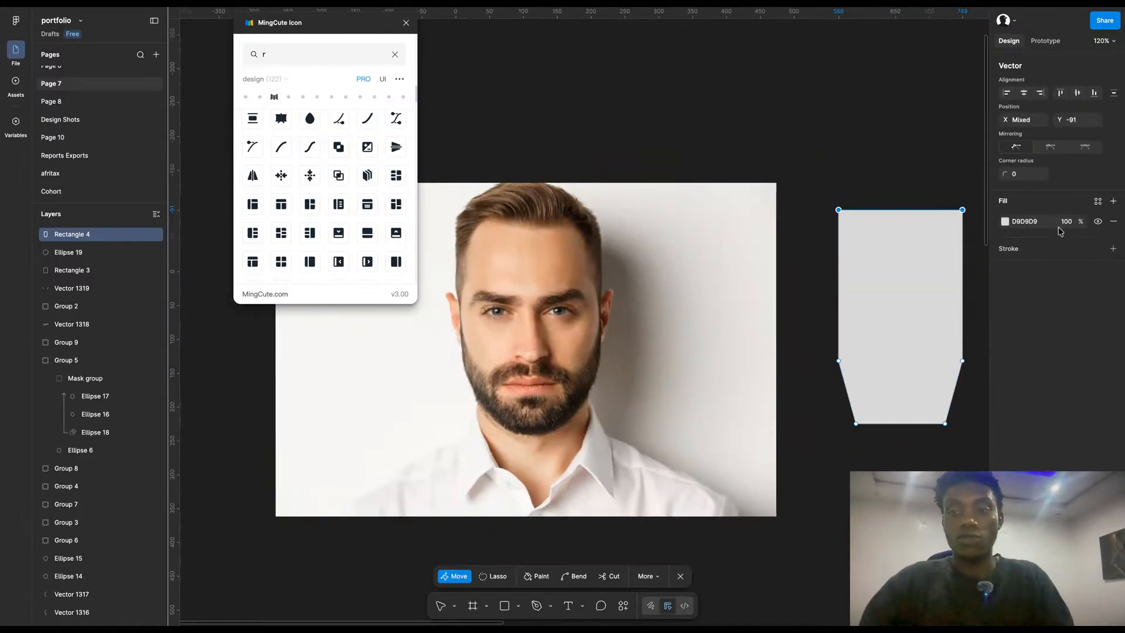
click(1024, 174)
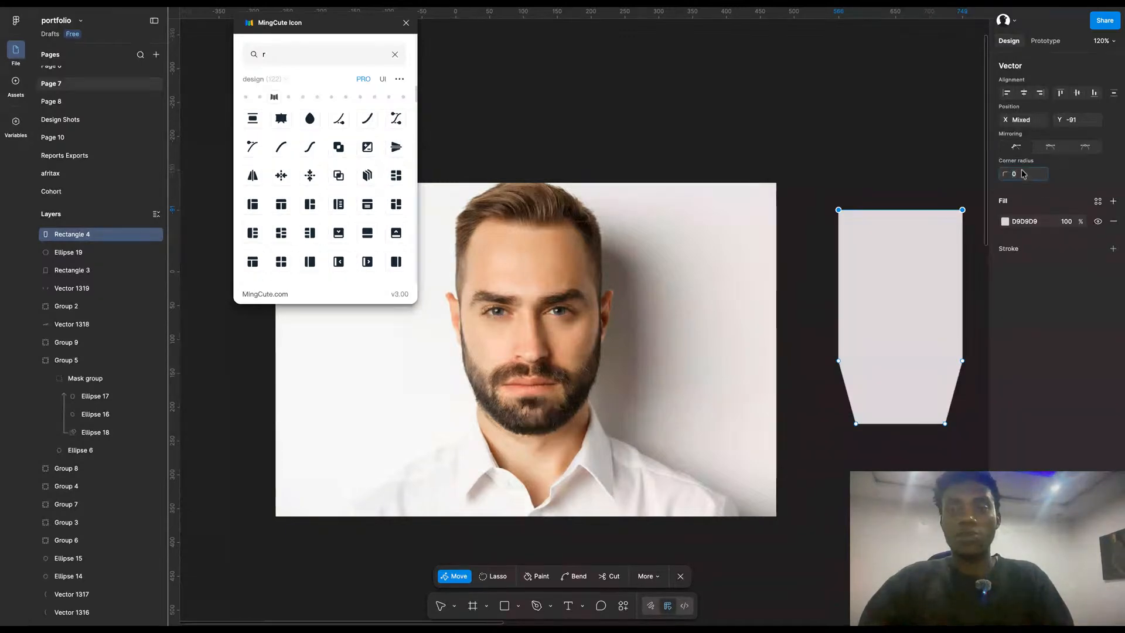
text(36)
key(Return)
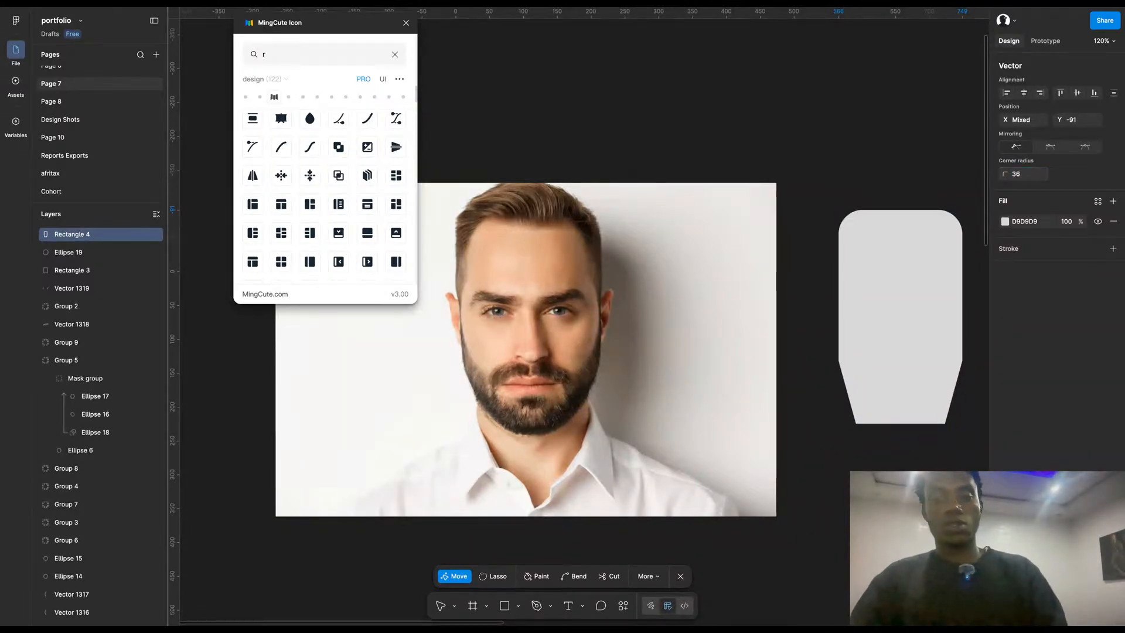
Step: Try raising the top edge of the tapered shape and undo the change
click(883, 196)
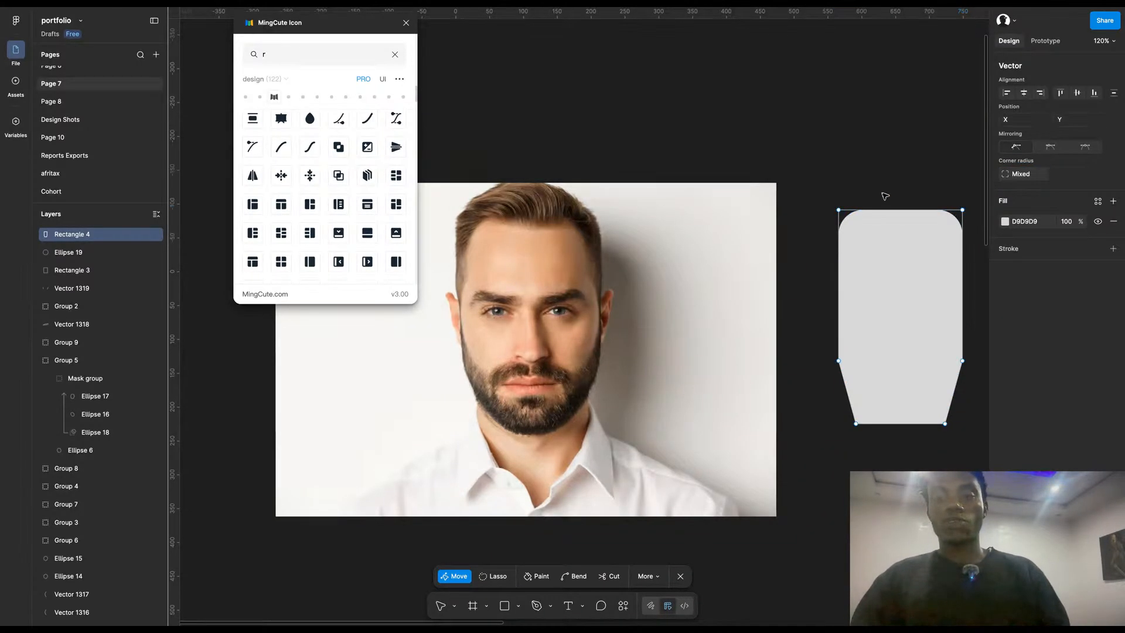
drag(900, 210, 900, 200)
key(super+z)
key(Escape)
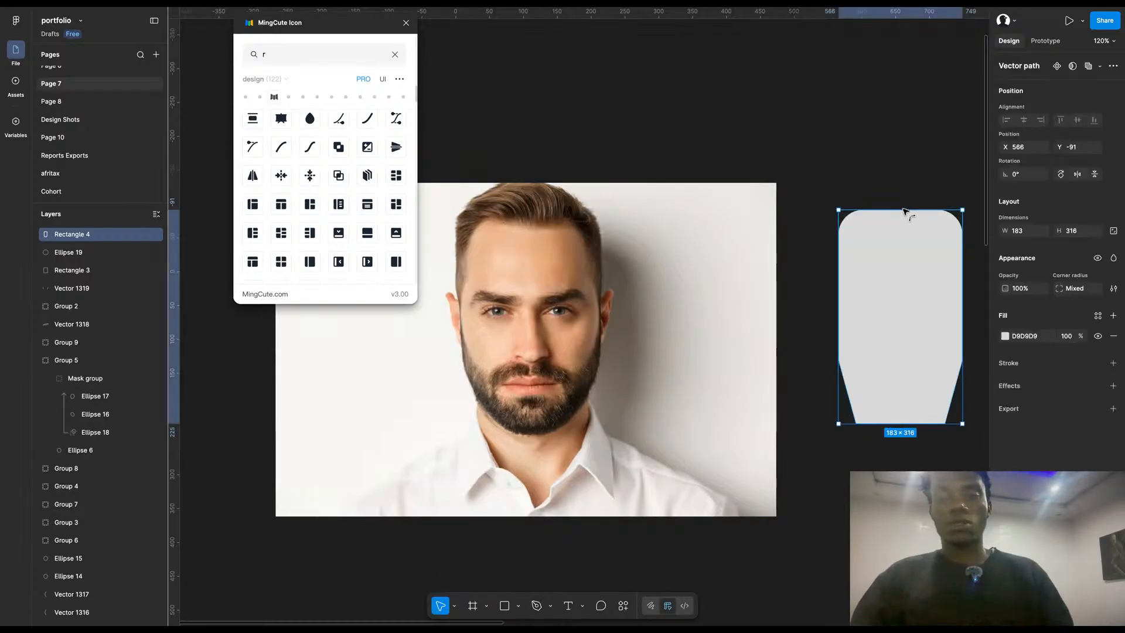
Step: Bend the top edge of the tapered shape upward into a shallow arch
double_click(907, 214)
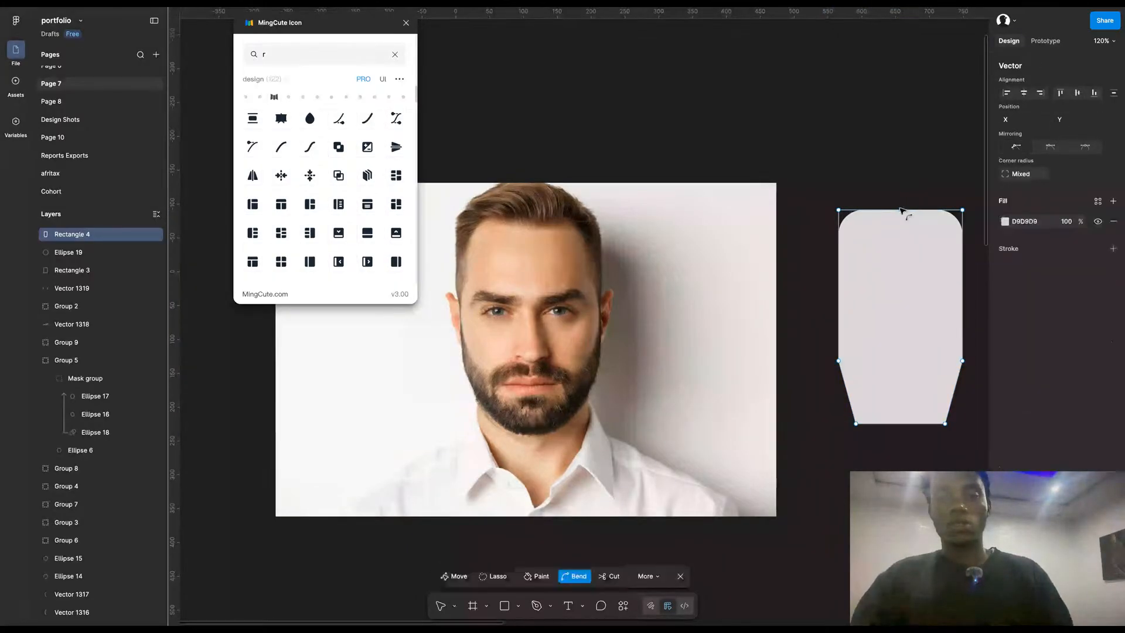
drag(901, 210, 900, 194)
scroll(895, 342, down, 1)
Step: Round the two bottom corner points of the tapered shape with a corner radius of 80
click(832, 388)
shift+click(921, 387)
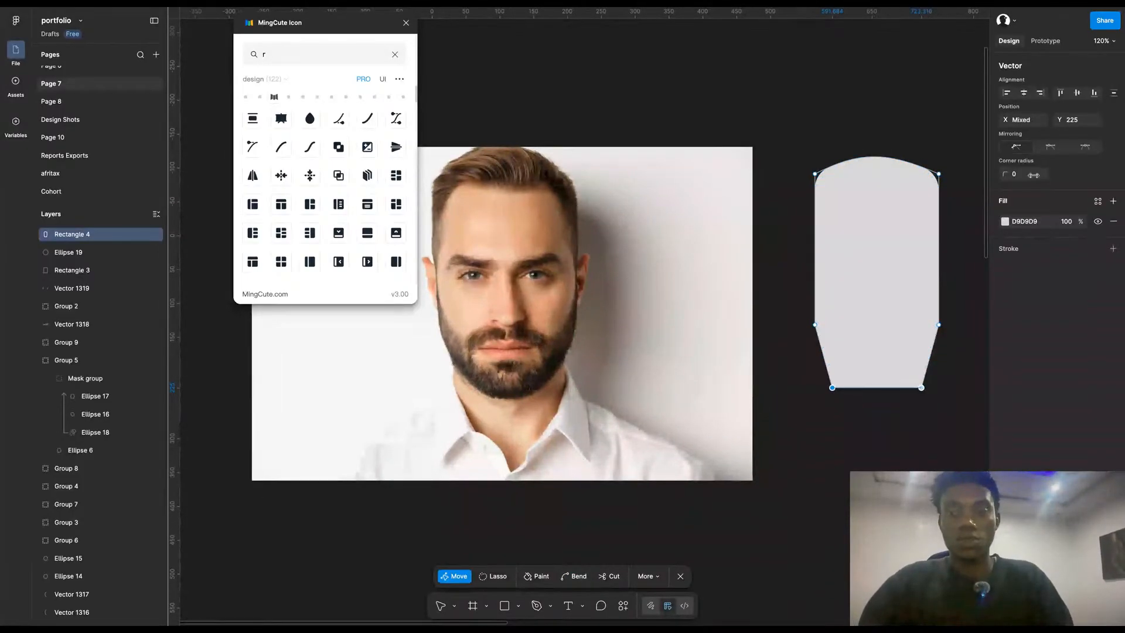
click(1022, 178)
text(36)
key(Return)
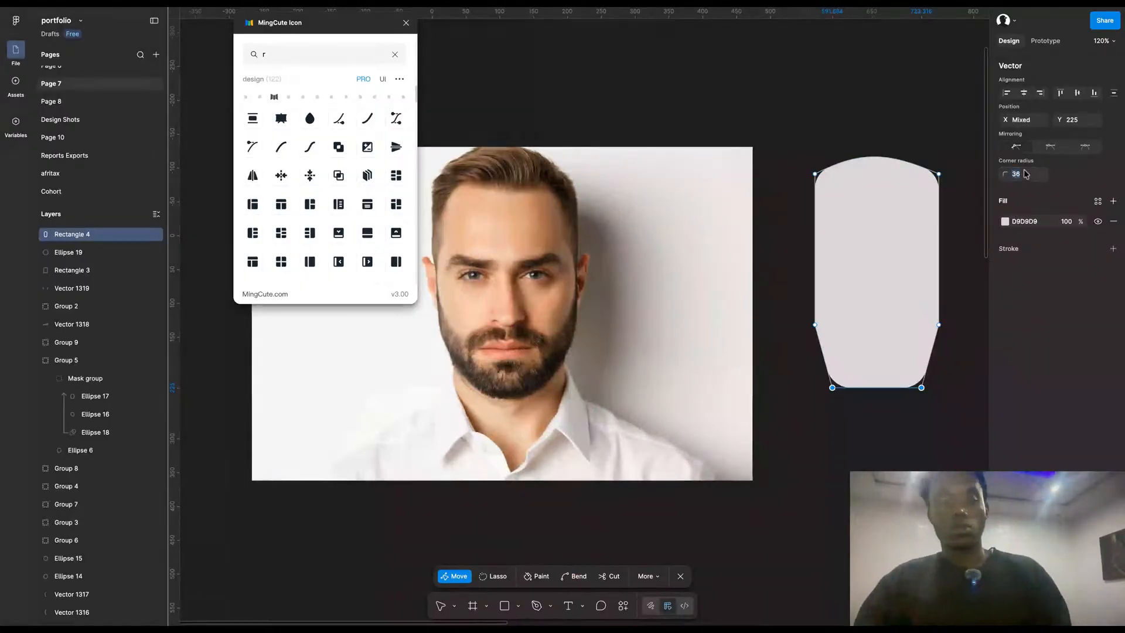
click(1026, 174)
text(80)
key(Return)
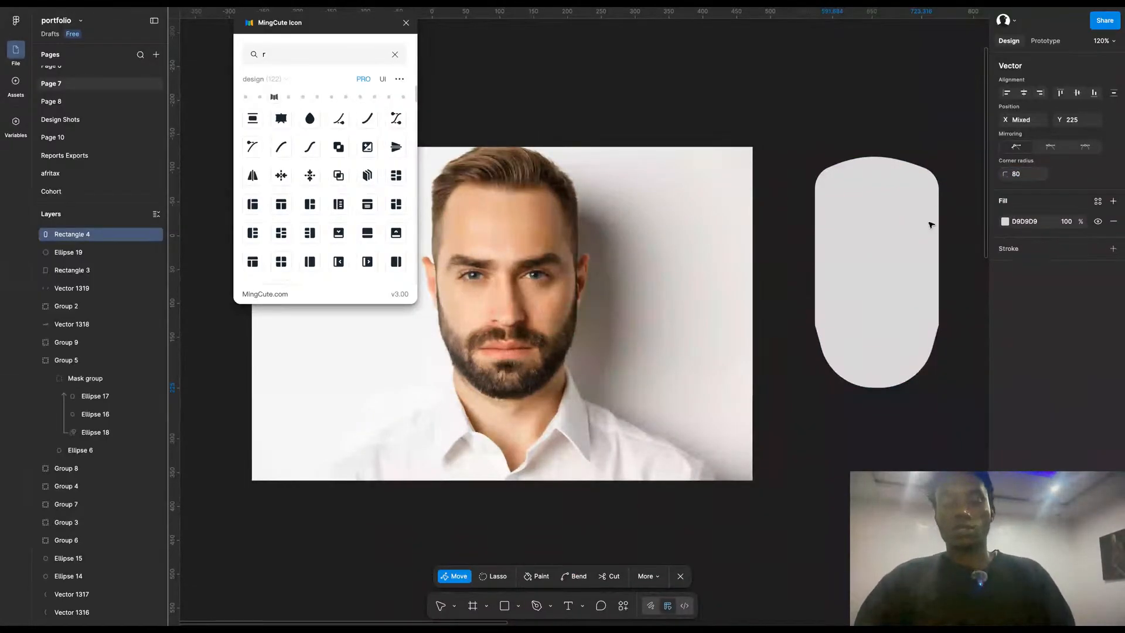
Step: Round the two side points where the taper begins with a corner radius of 24 and finish editing the shape
click(859, 423)
click(859, 411)
click(831, 301)
double_click(827, 341)
click(815, 325)
shift+click(939, 324)
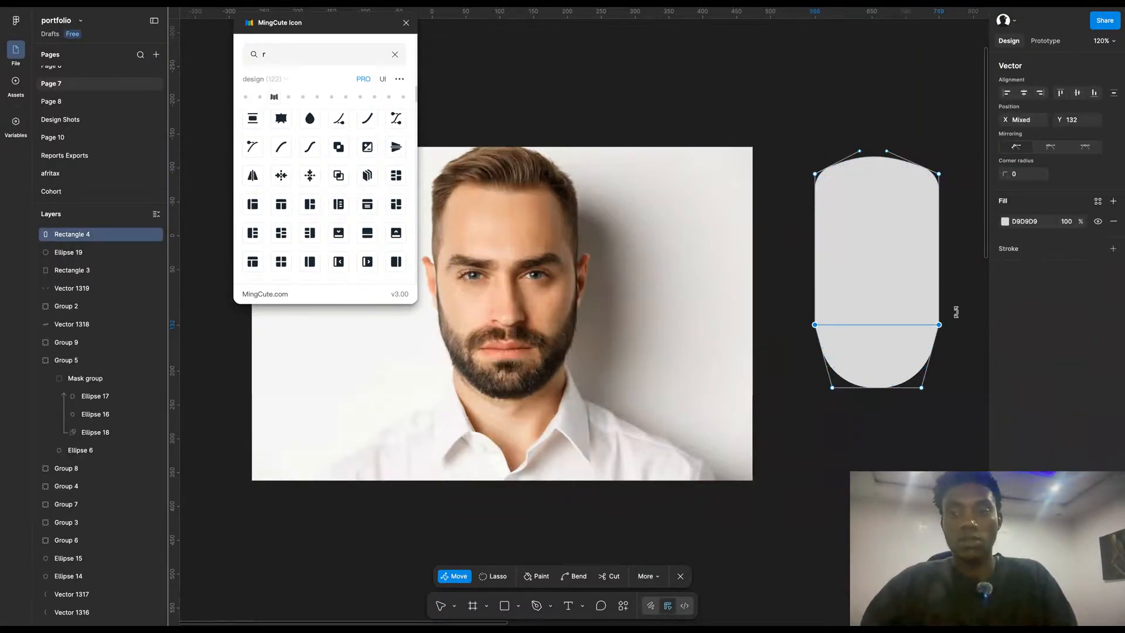
click(1023, 173)
text(24)
key(Return)
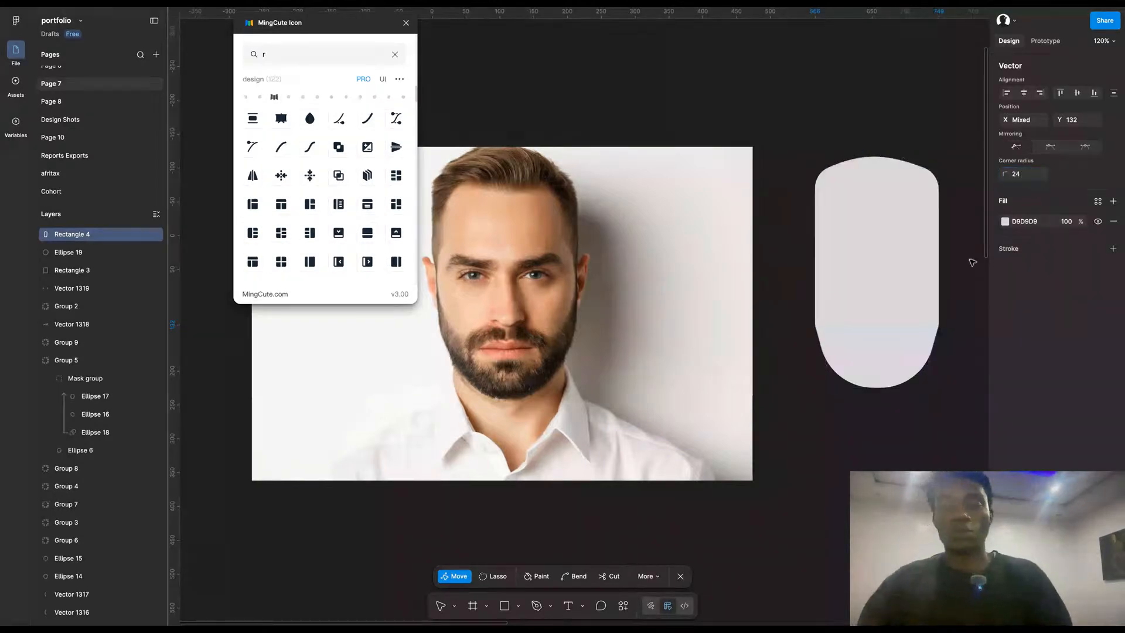
key(Escape)
key(Escape)
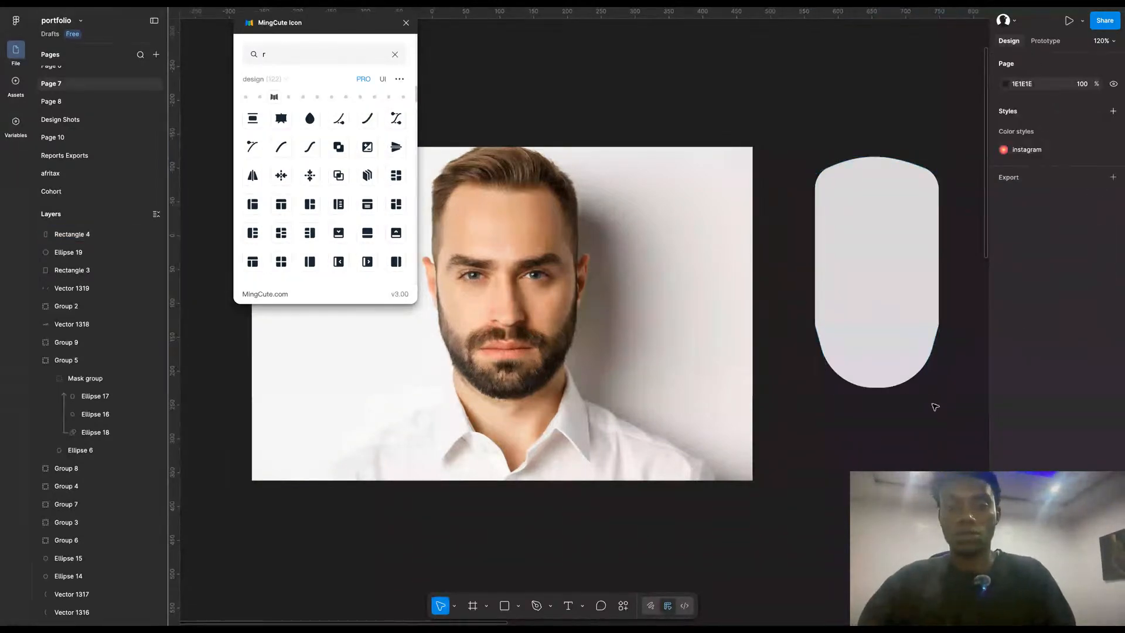
Step: Draw a beard-line curve with the Pen tool across the rounded shape, dipping on both sides around a raised middle section
scroll(935, 407, up, 1)
key(p)
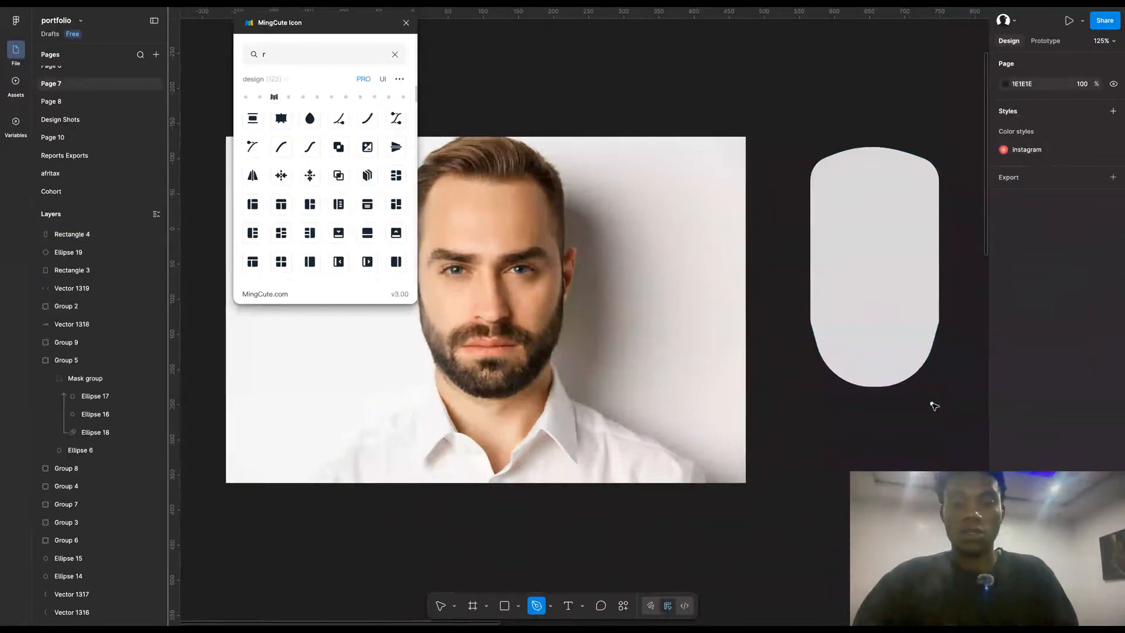
click(812, 252)
drag(833, 311, 905, 309)
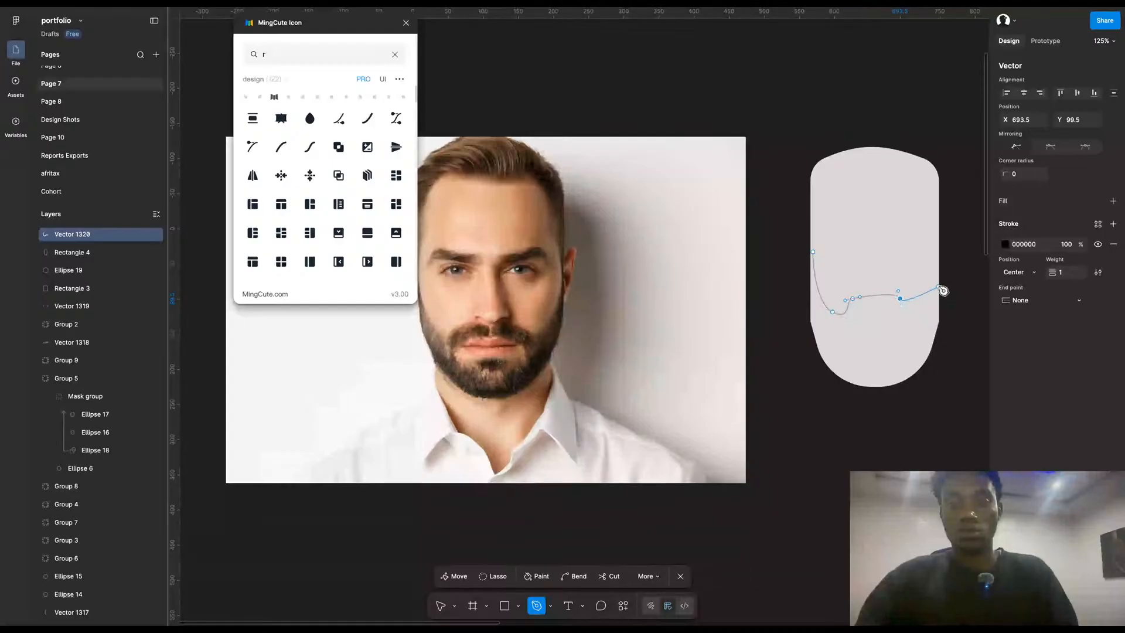
drag(943, 266, 968, 200)
key(Escape)
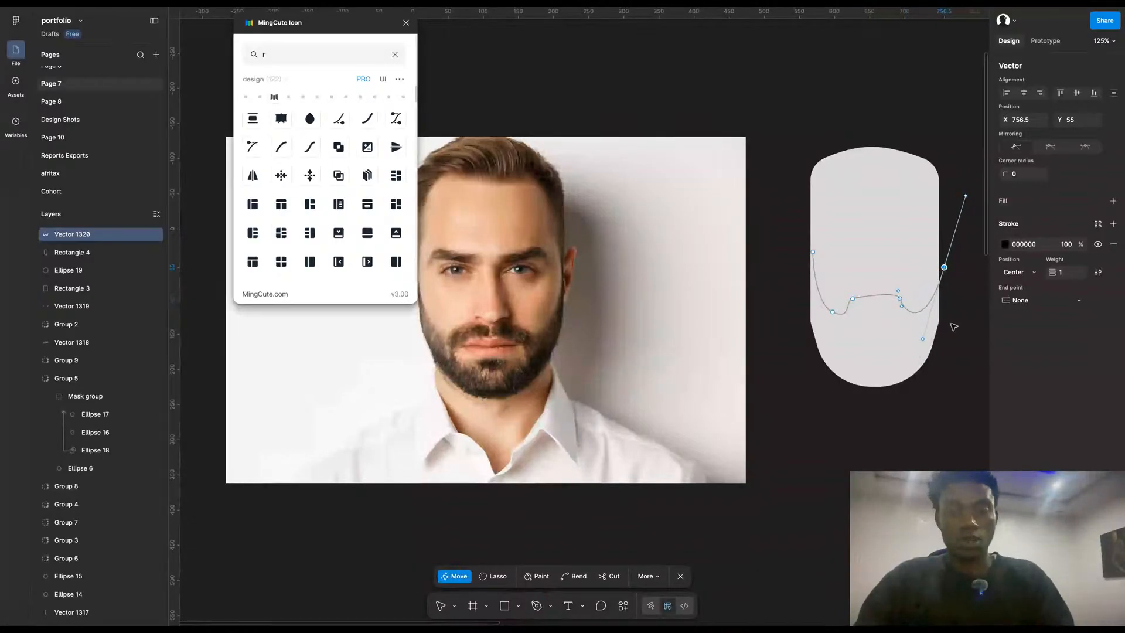
key(Escape)
click(941, 398)
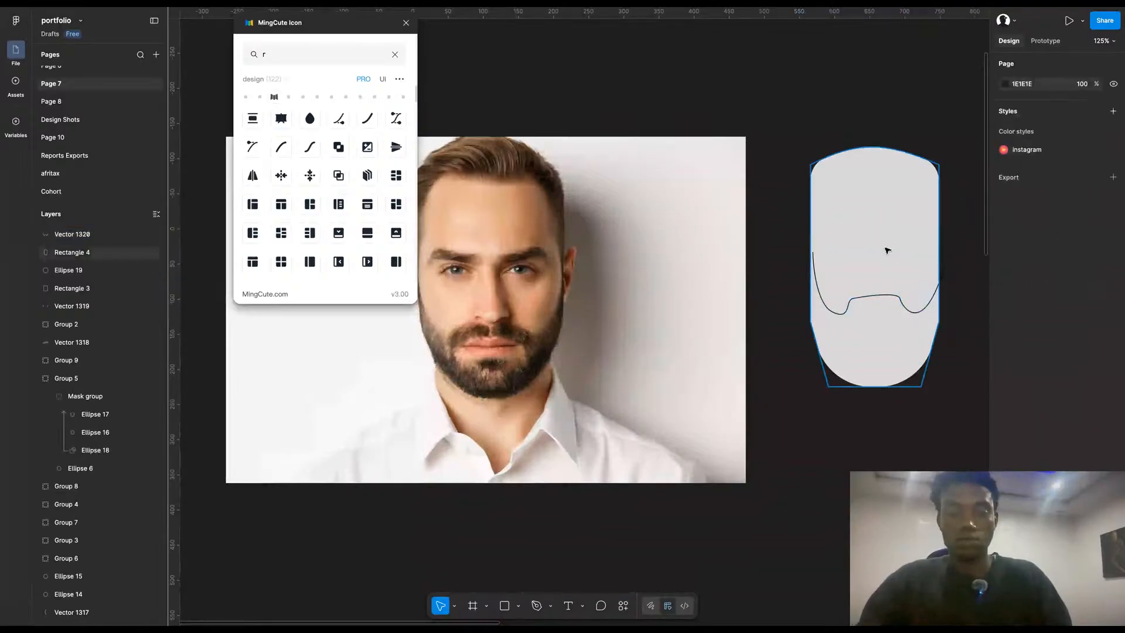
Step: Extend the left end of the beard-line curve upward until it passes outside the shape's left edge
click(887, 322)
scroll(828, 265, up, 5)
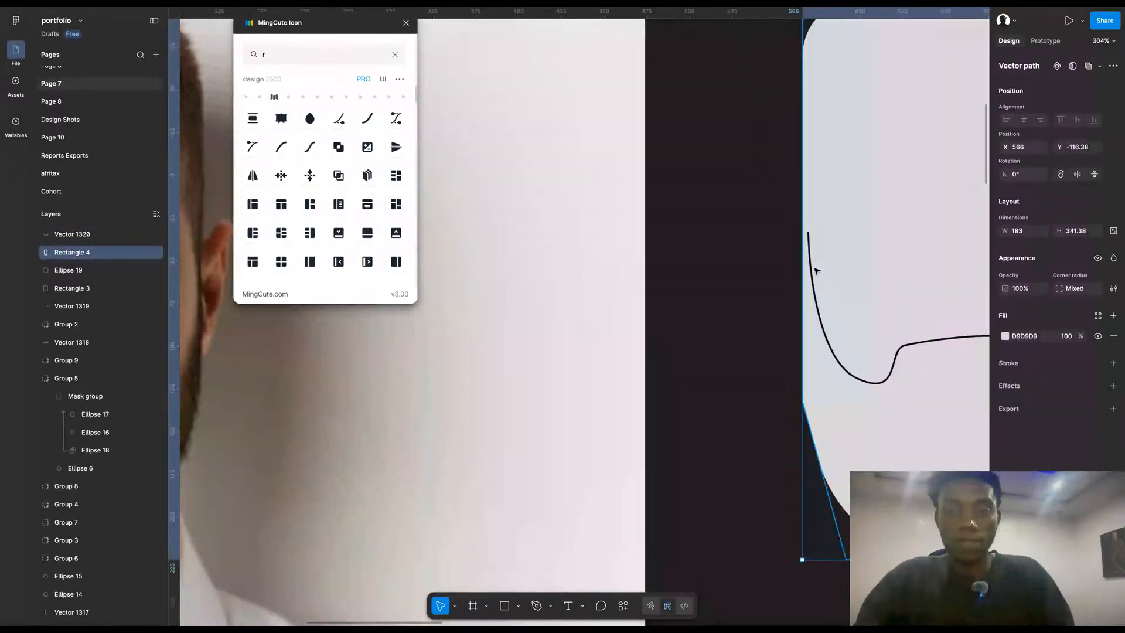
double_click(814, 271)
key(p)
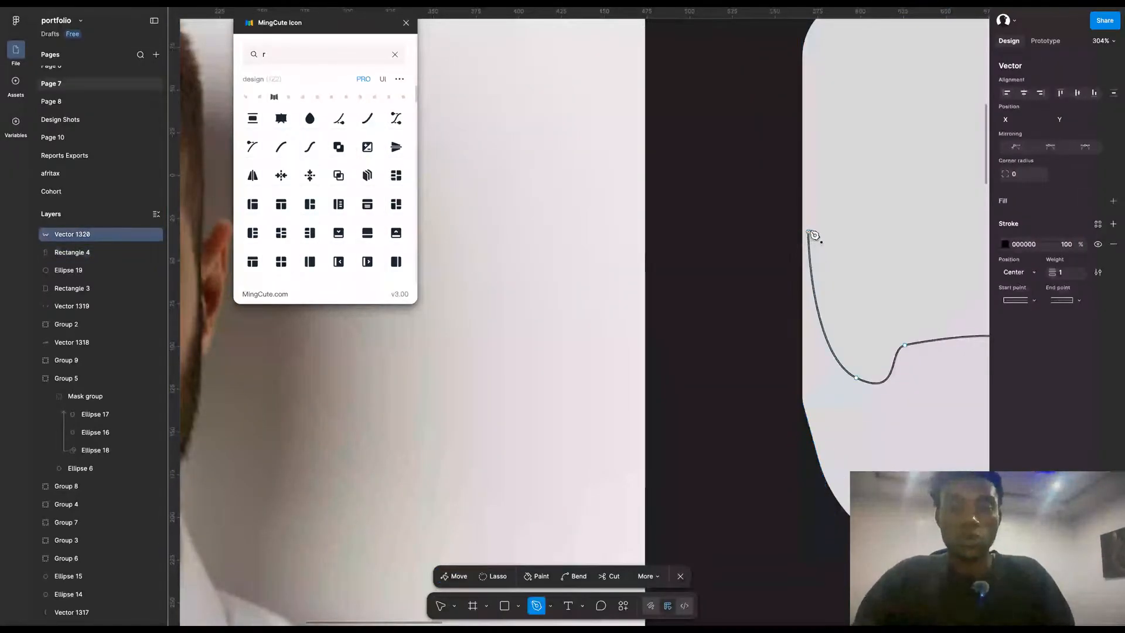
click(797, 177)
key(Escape)
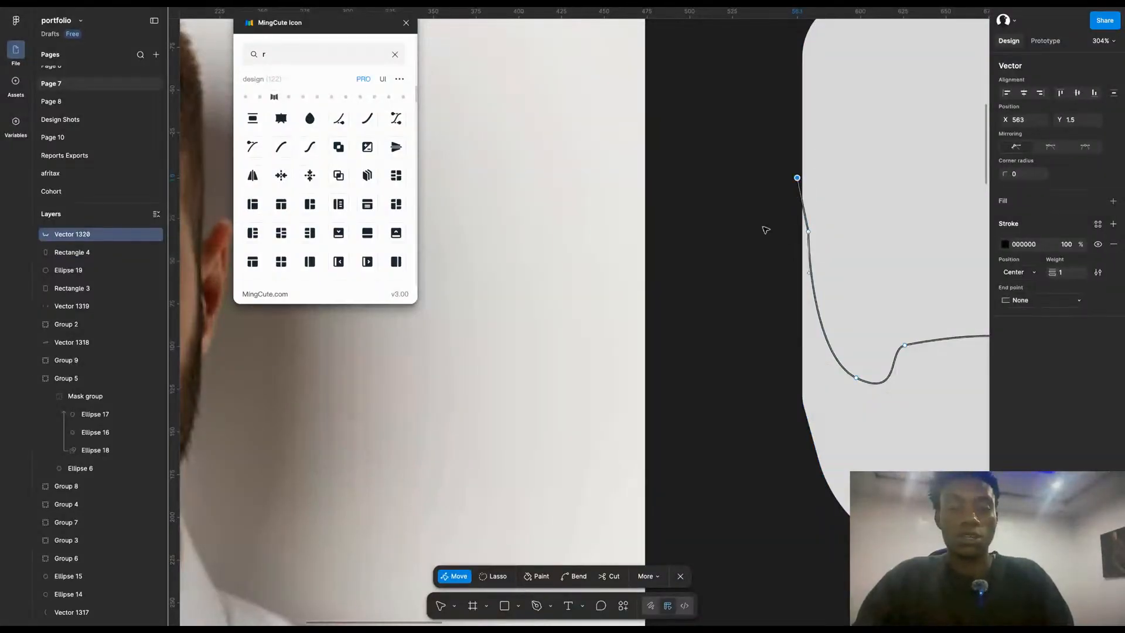
key(Escape)
scroll(765, 230, down, 5)
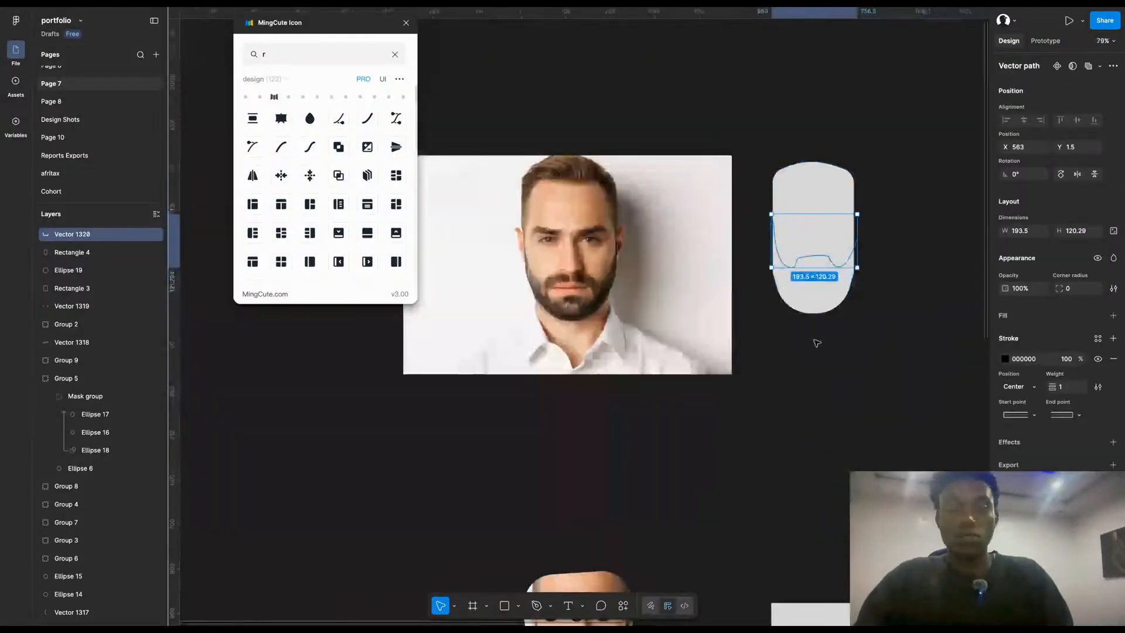
Step: Try extracting the area below the curve from the rounded shape with the Shape builder and undo the attempt
click(817, 343)
scroll(817, 344, up, 3)
drag(884, 364, 792, 104)
key(Return)
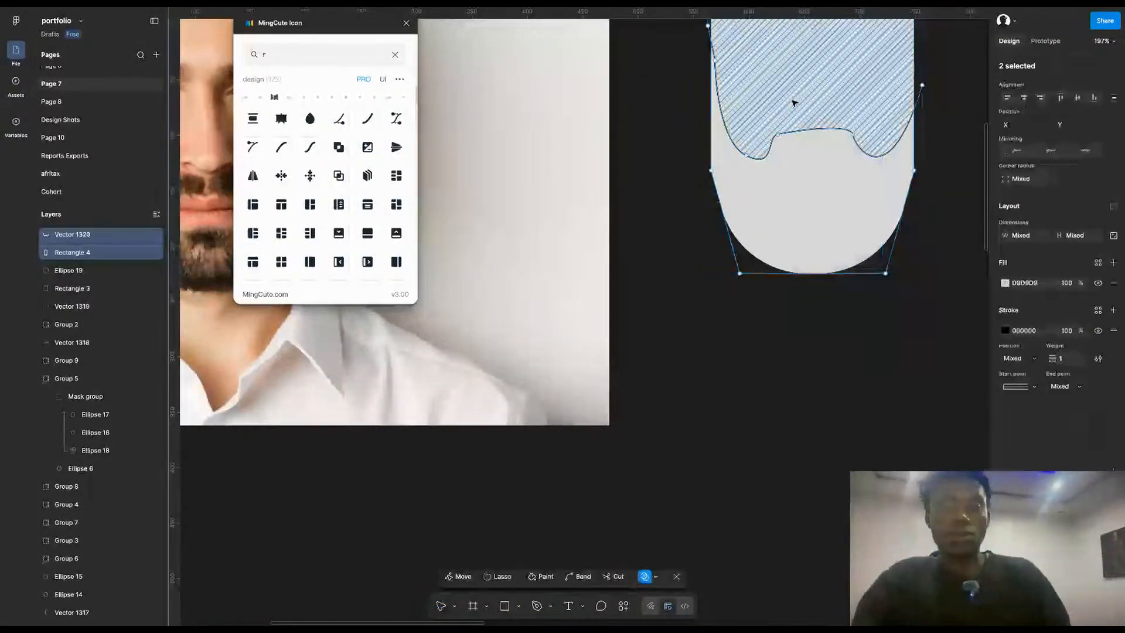
click(805, 168)
scroll(804, 168, down, 3)
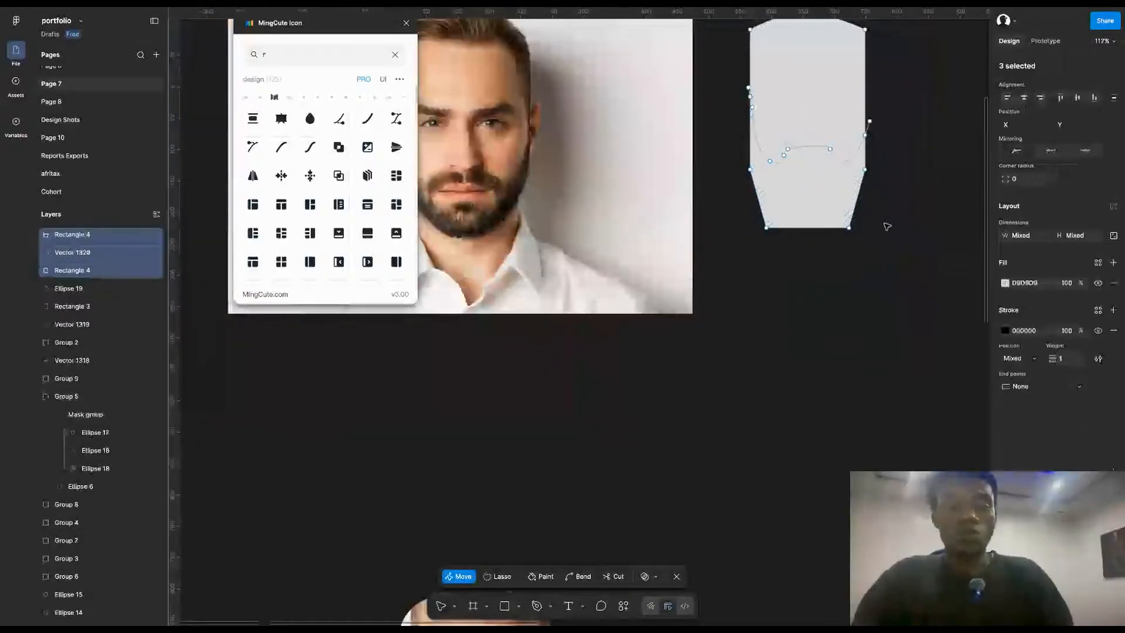
click(903, 233)
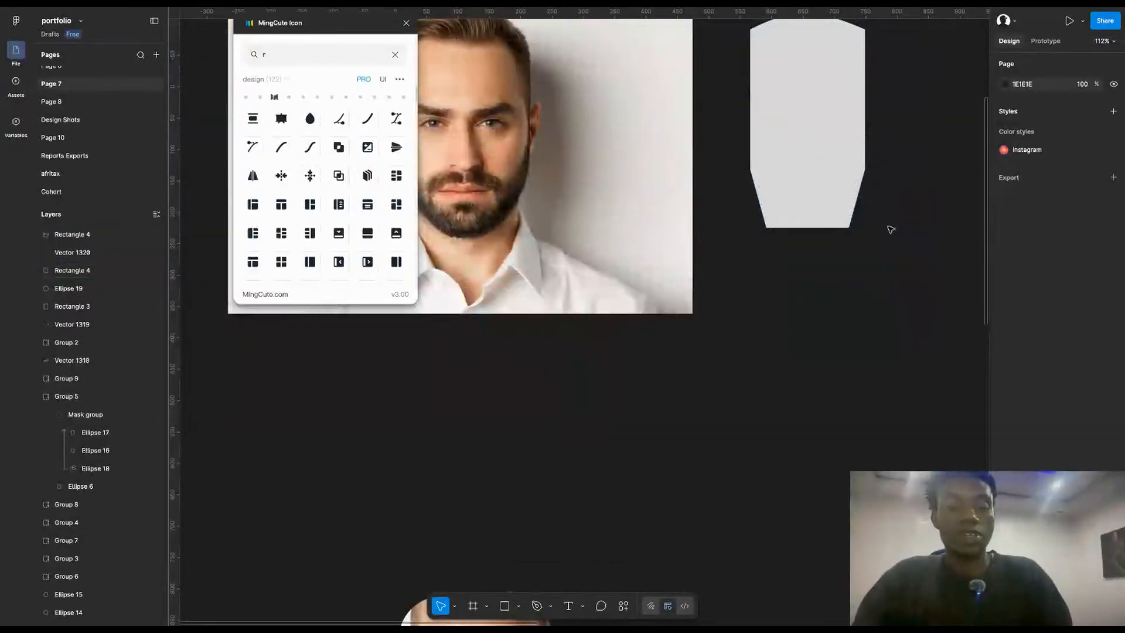
key(ctrl+z)
key(ctrl+z)
key(ctrl+z)
key(ctrl+z)
click(949, 384)
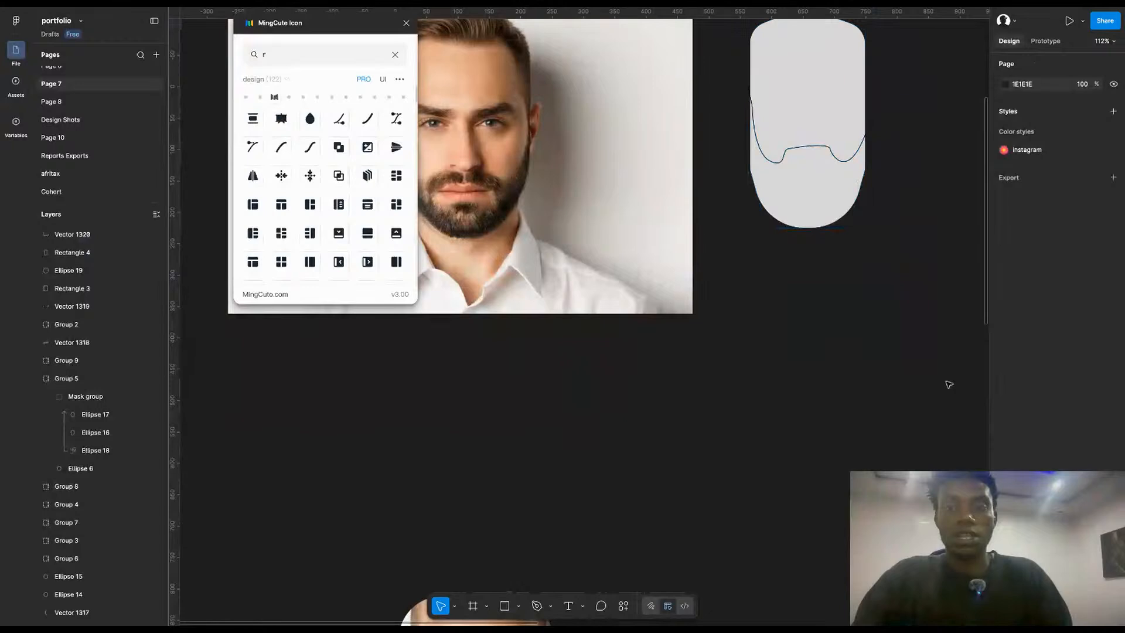
Step: Flatten the rounded shape so its corner radii become part of the vector outline
click(830, 212)
right_click(831, 210)
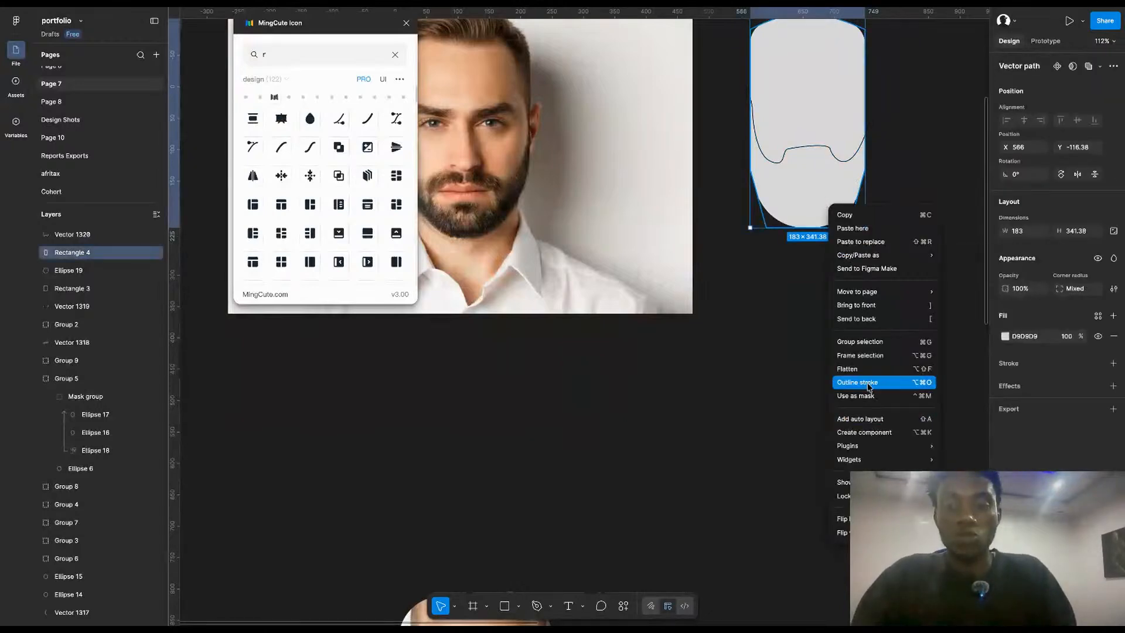
click(867, 370)
click(811, 317)
drag(831, 210, 792, 143)
key(ctrl+z)
Step: Select the flattened shape with the curve and extract the area below the curve using the Shape builder
drag(952, 323, 787, 103)
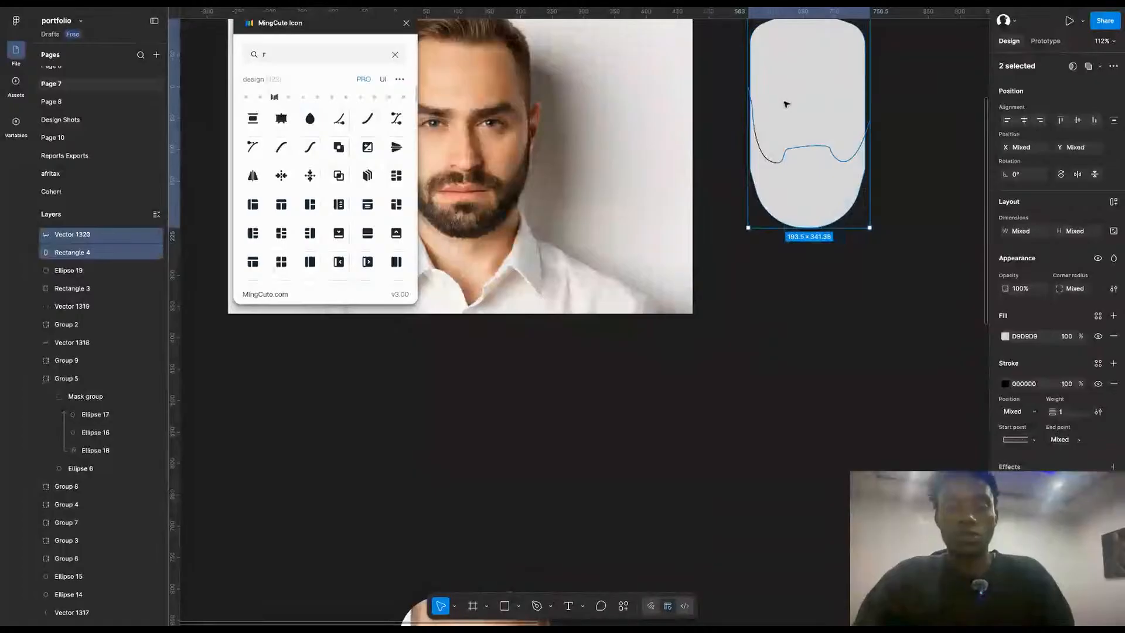
key(m)
click(817, 196)
key(Escape)
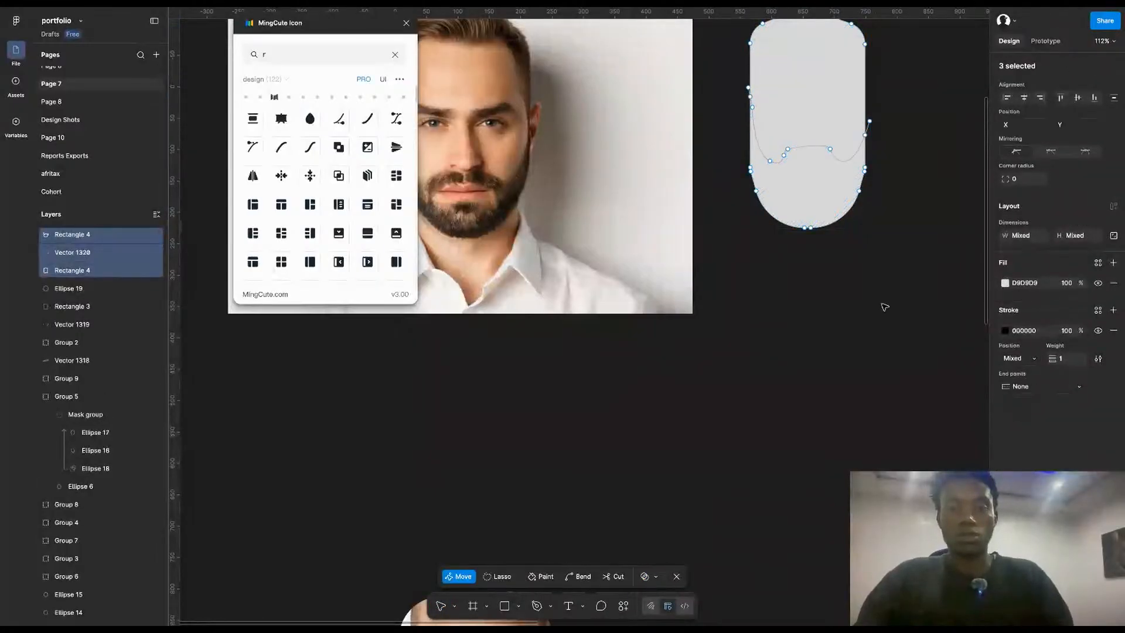
Step: Pull the extracted beard piece down from the upper part of the shape to check the cut
click(882, 306)
drag(836, 209, 837, 527)
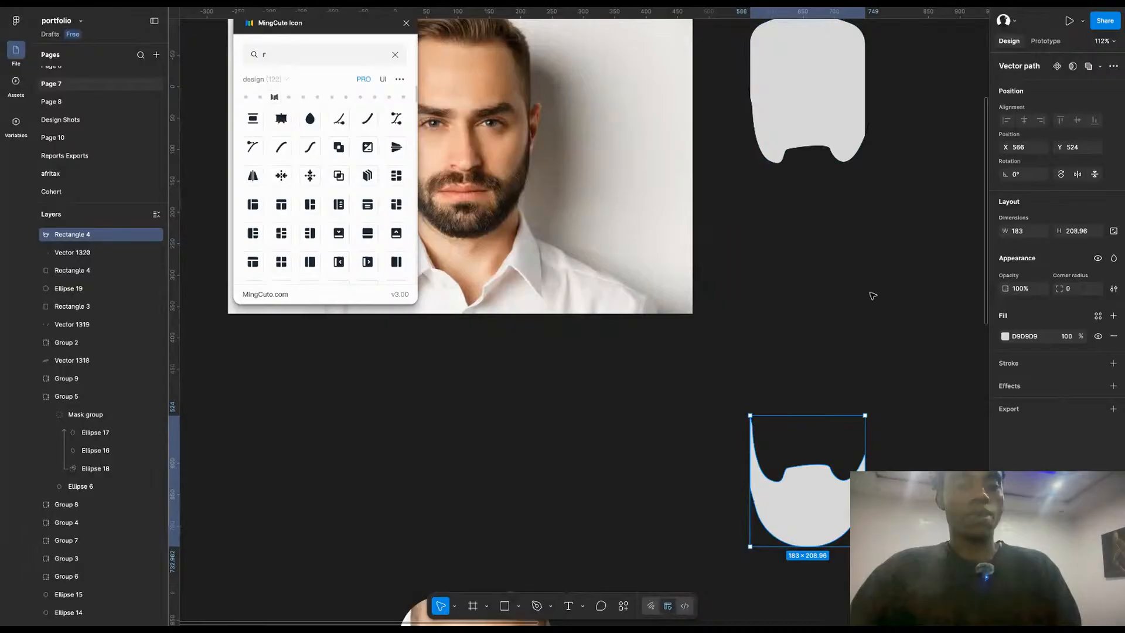
key(ctrl+z)
scroll(878, 113, left, 2)
scroll(878, 114, up, 1)
scroll(878, 113, up, 2)
scroll(878, 113, right, 1)
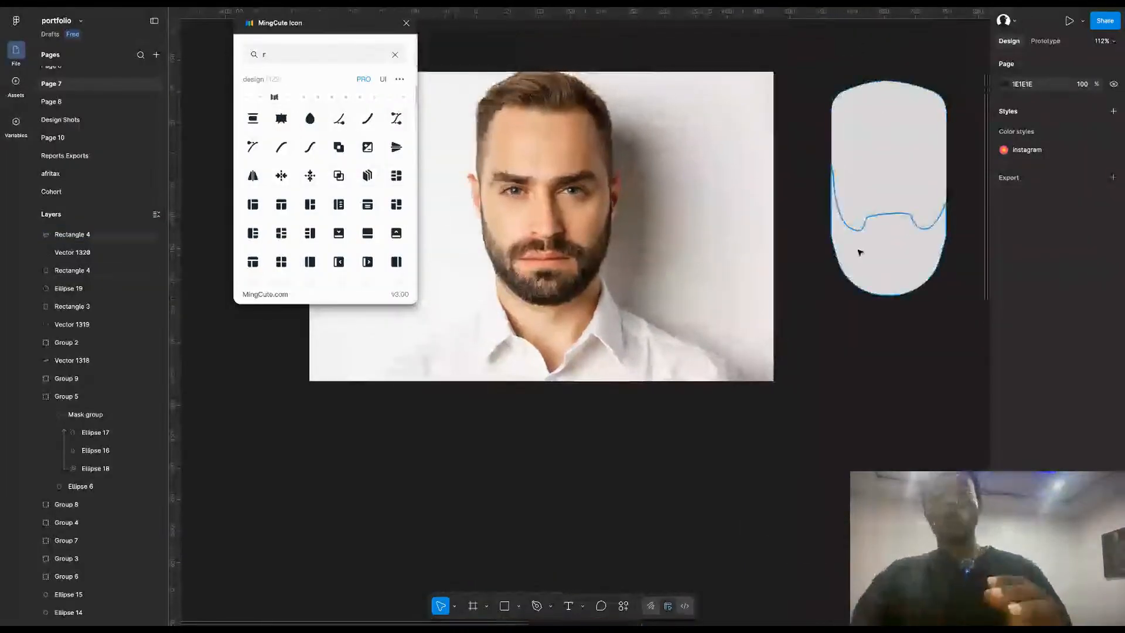
click(877, 260)
scroll(878, 262, up, 1)
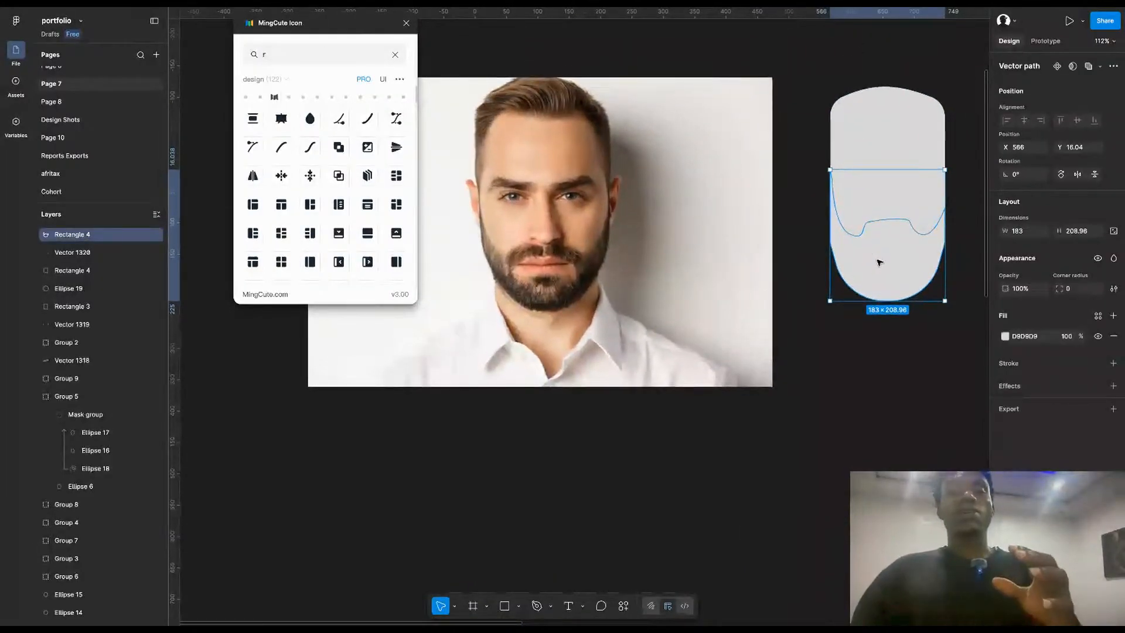
scroll(878, 262, up, 1)
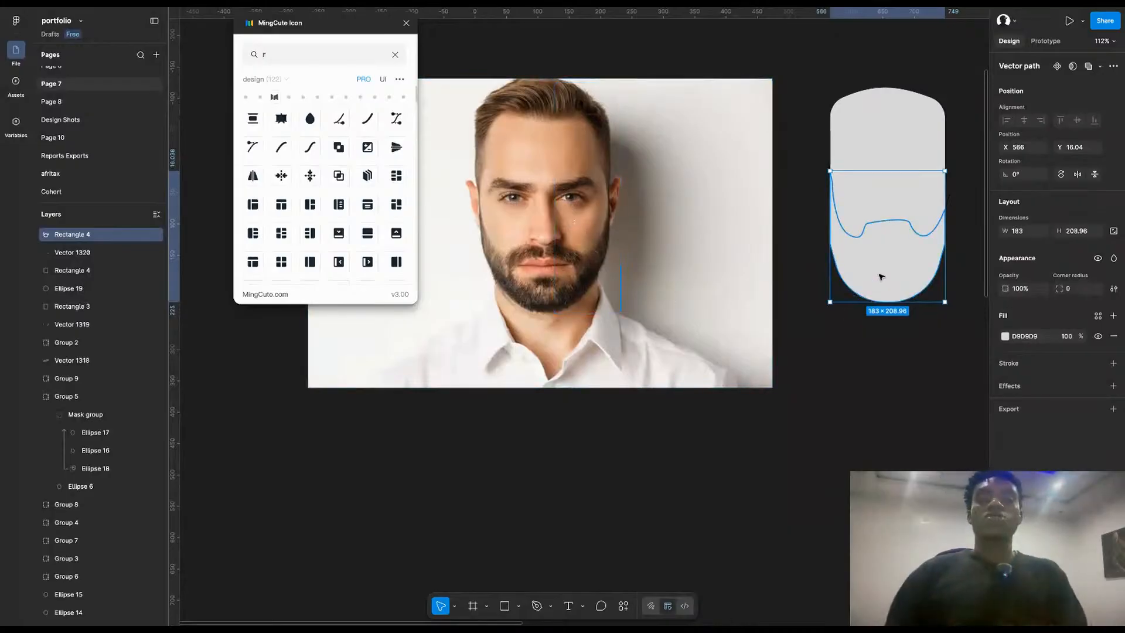
drag(881, 276, 879, 321)
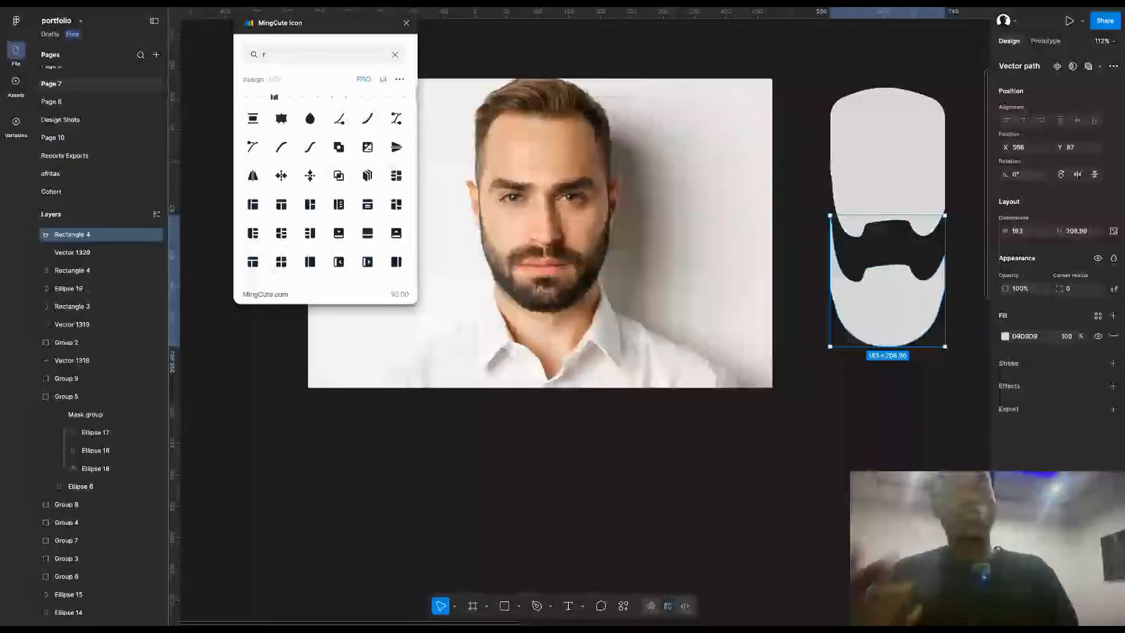
Step: Undo the beard extraction, returning to the flattened shape with the separate curve on it
key(ctrl+z)
key(ctrl+z)
key(ctrl+z)
key(ctrl+z)
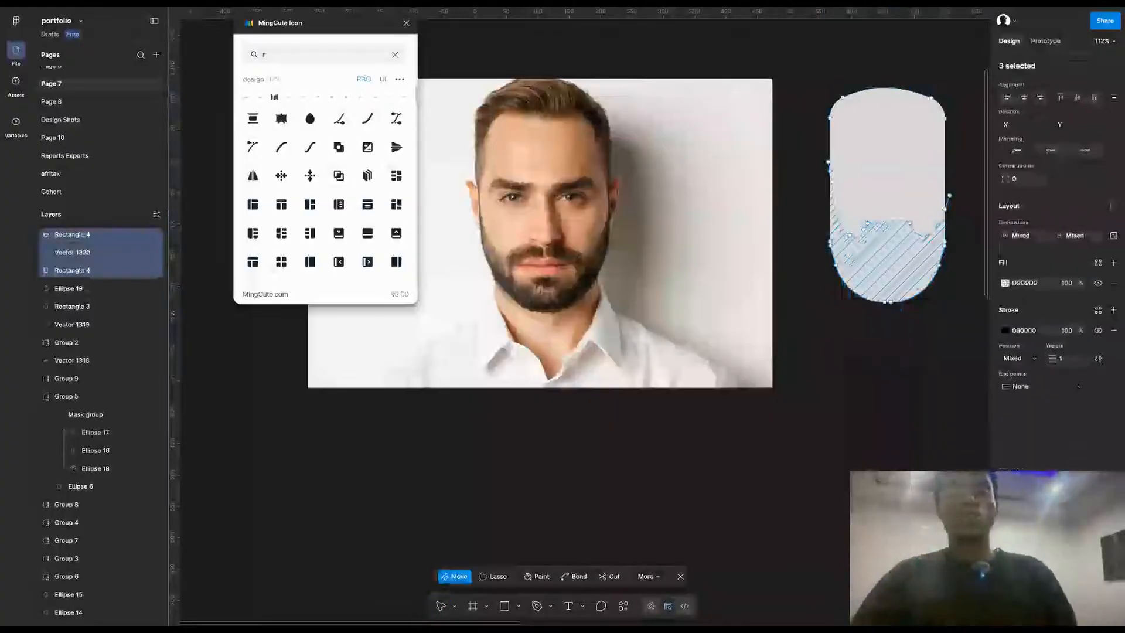
key(ctrl+z)
key(ctrl+z)
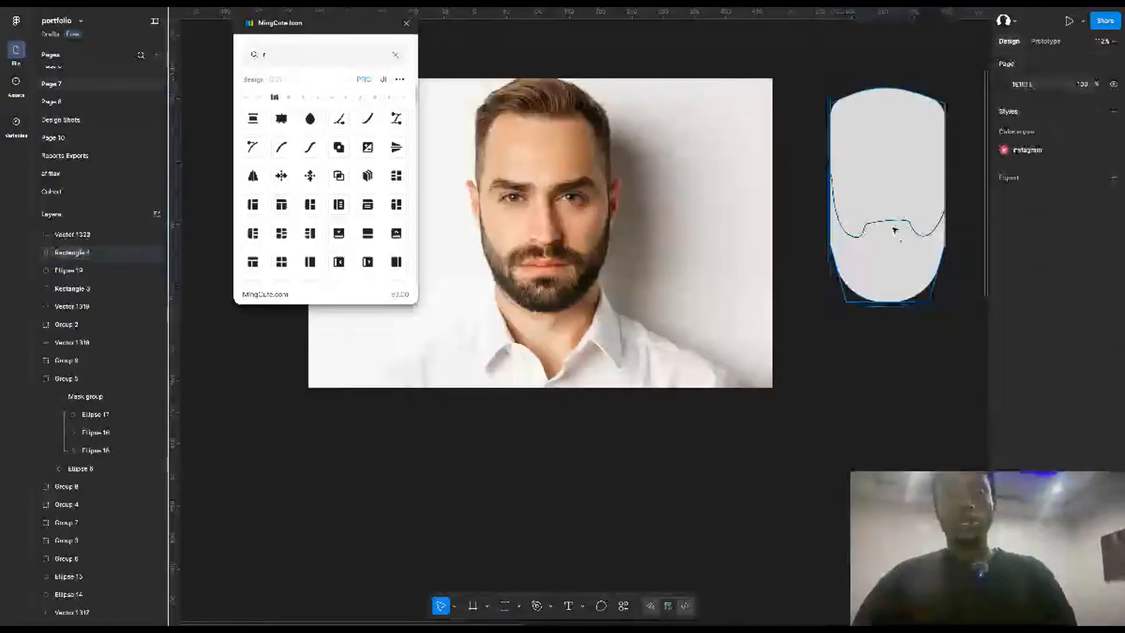
key(ctrl+shift+z)
click(917, 328)
click(914, 291)
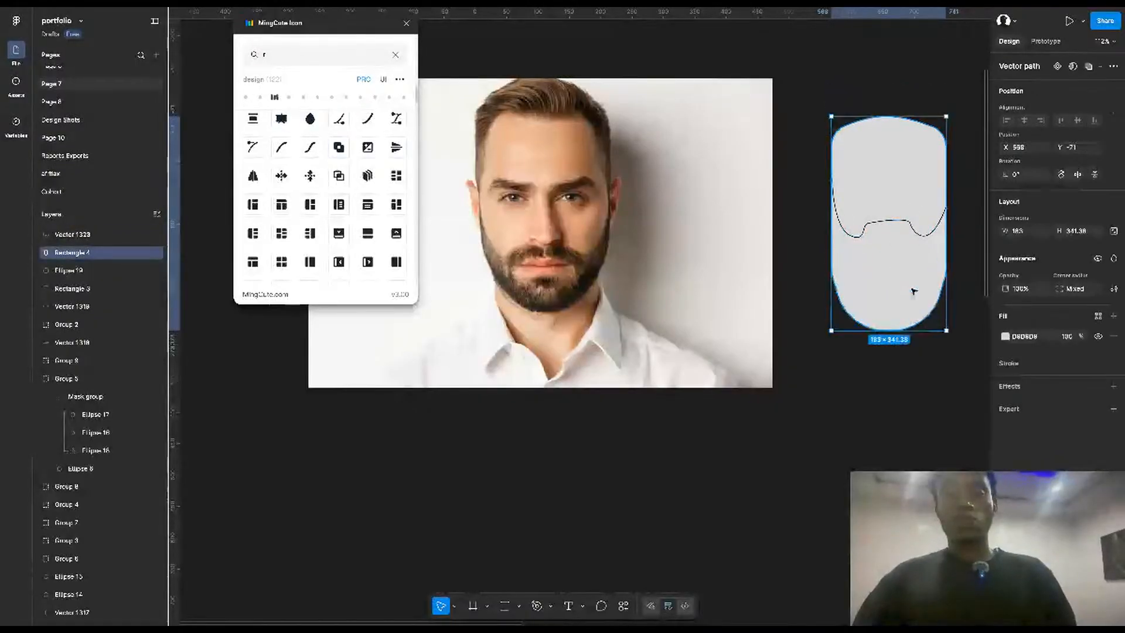
Step: Extend the beard-line curve with the Pen tool into a closed outline that encloses the whole lower part of the shape
scroll(906, 206, up, 5)
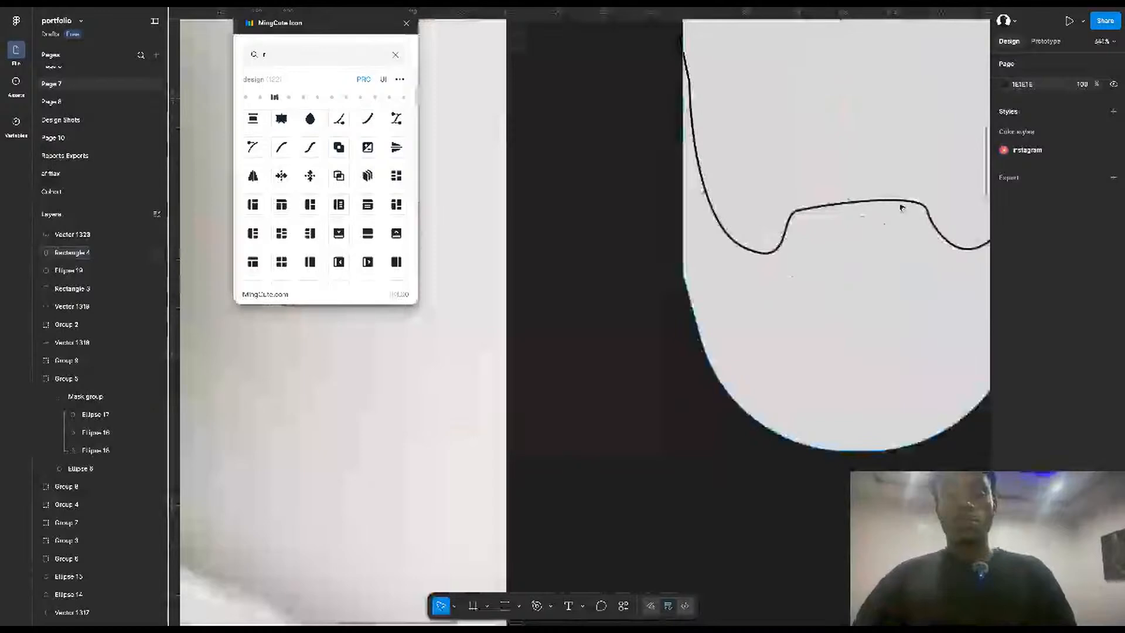
double_click(901, 203)
scroll(831, 231, down, 2)
key(p)
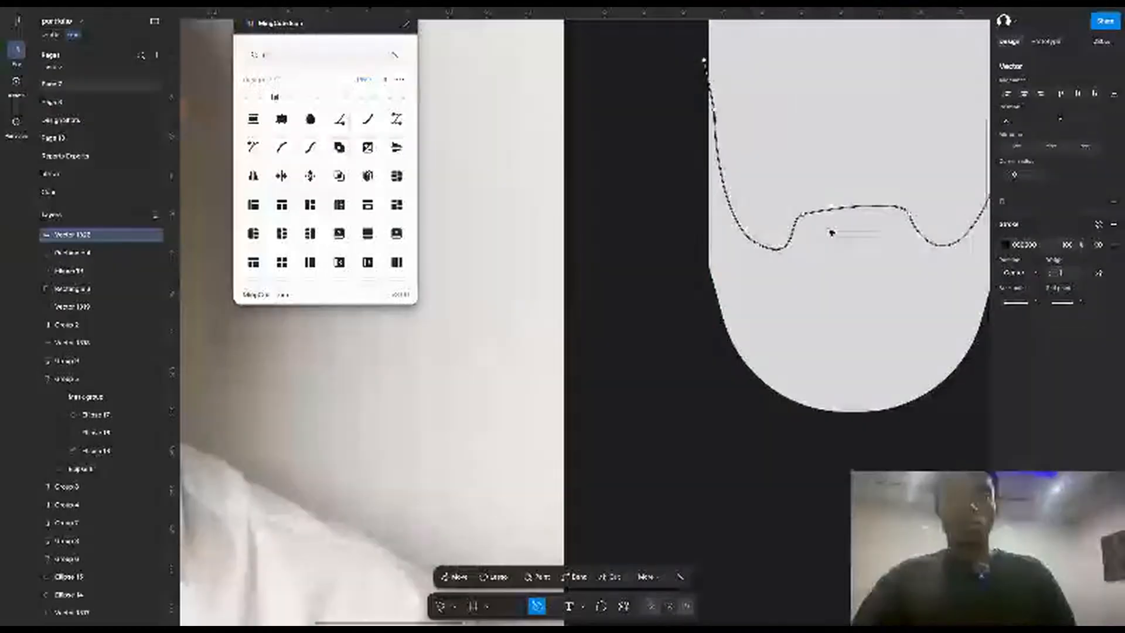
click(689, 60)
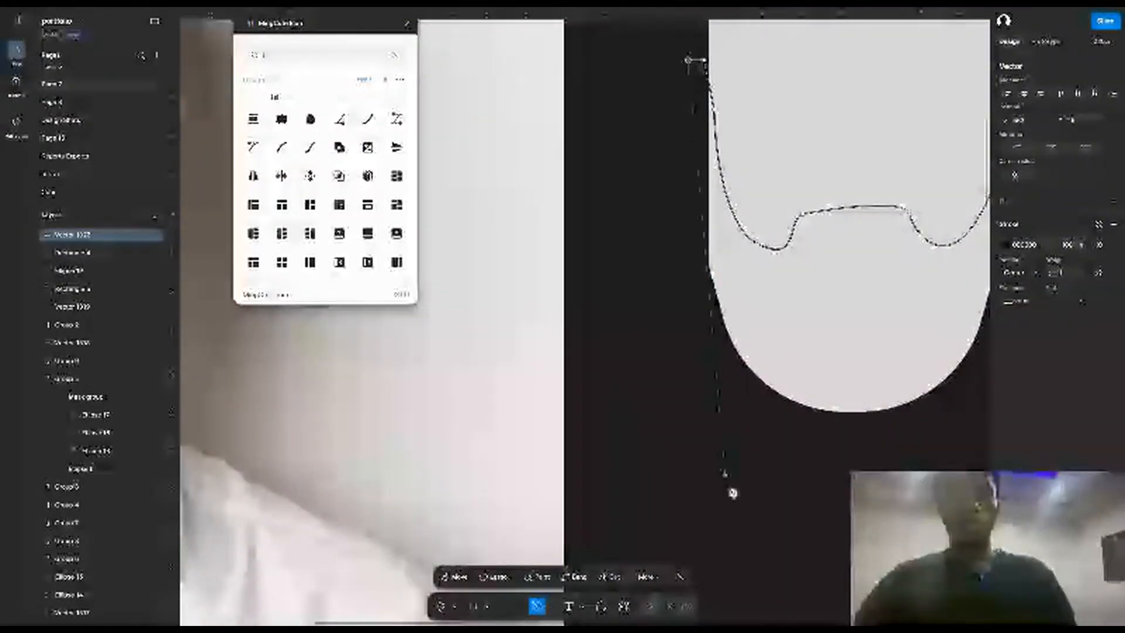
scroll(733, 495, down, 2)
click(709, 494)
click(950, 488)
click(937, 238)
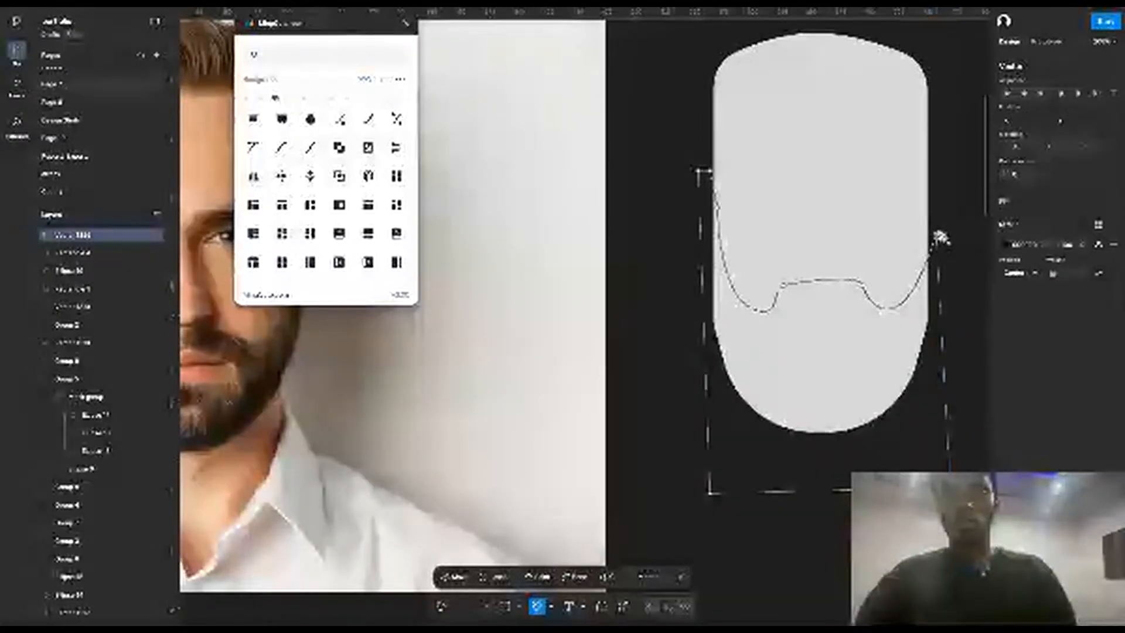
key(Escape)
scroll(939, 237, down, 1)
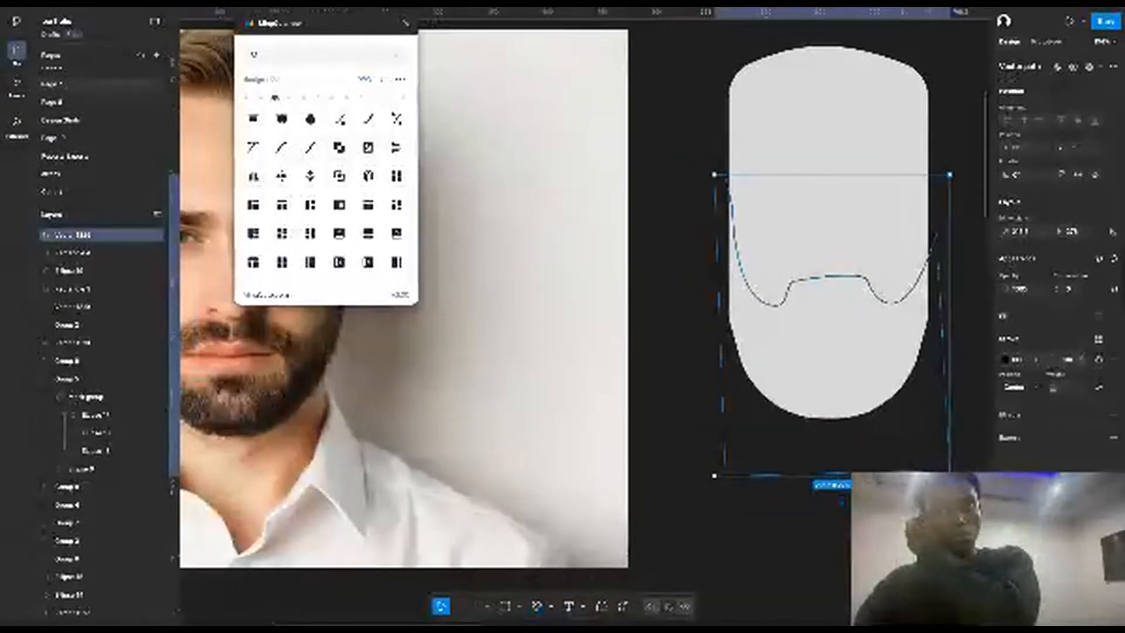
Step: Replace the closed beard outline's stroke with a solid near-black 0C0B0B fill
click(1113, 358)
click(1113, 319)
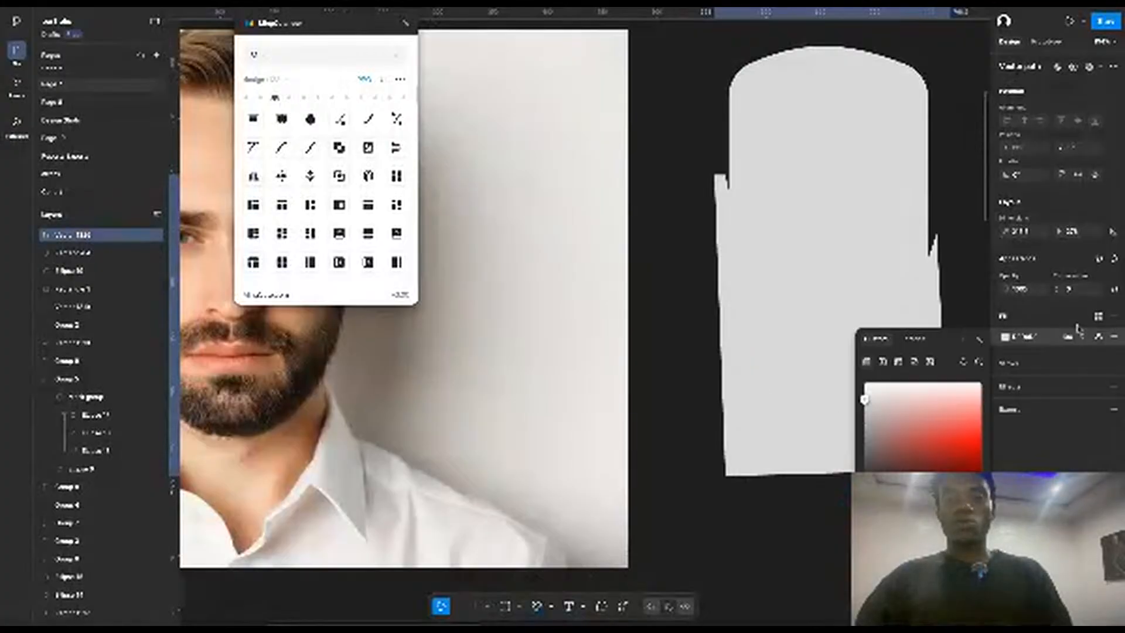
click(684, 428)
Step: Duplicate the head shape and use the copy as a mask for the black beard piece
scroll(683, 427, down, 2)
click(784, 204)
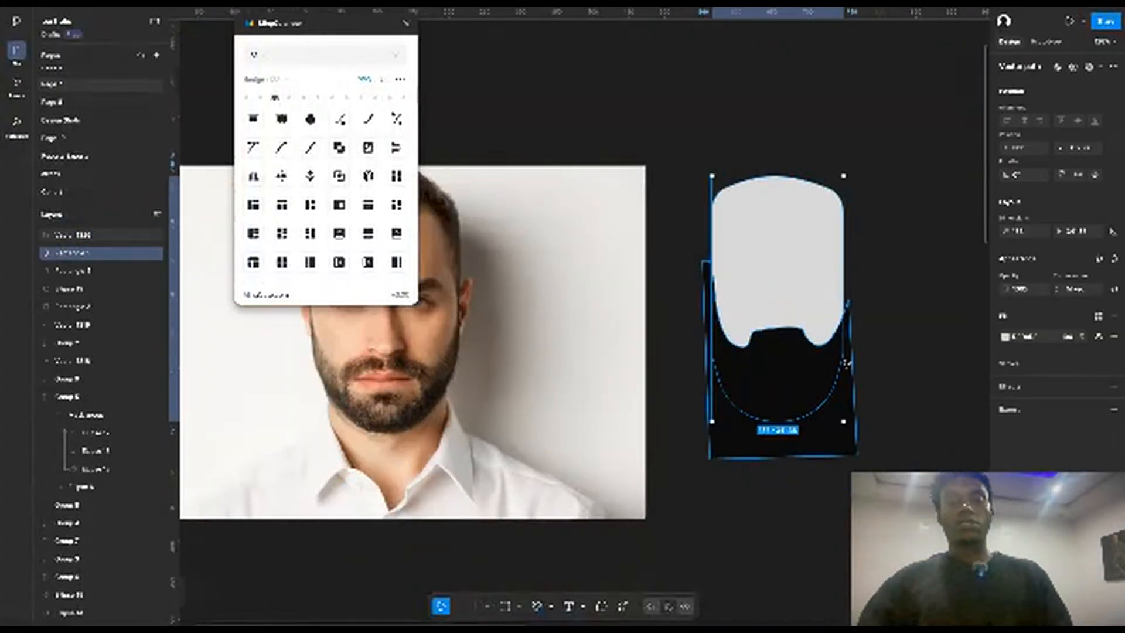
shift+click(846, 449)
right_click(847, 449)
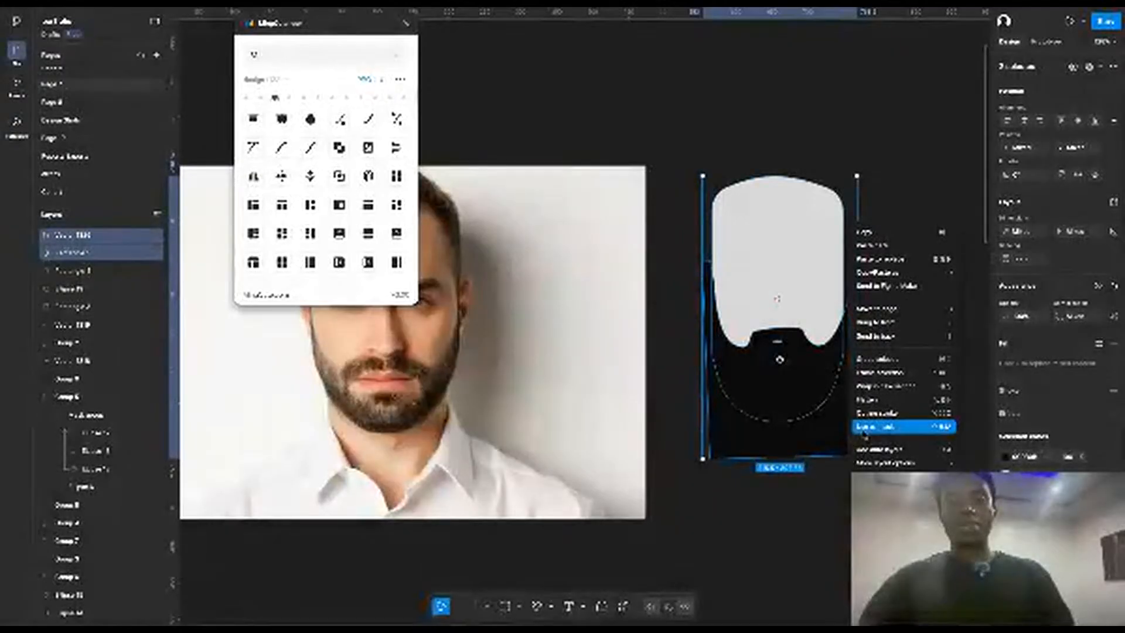
click(866, 432)
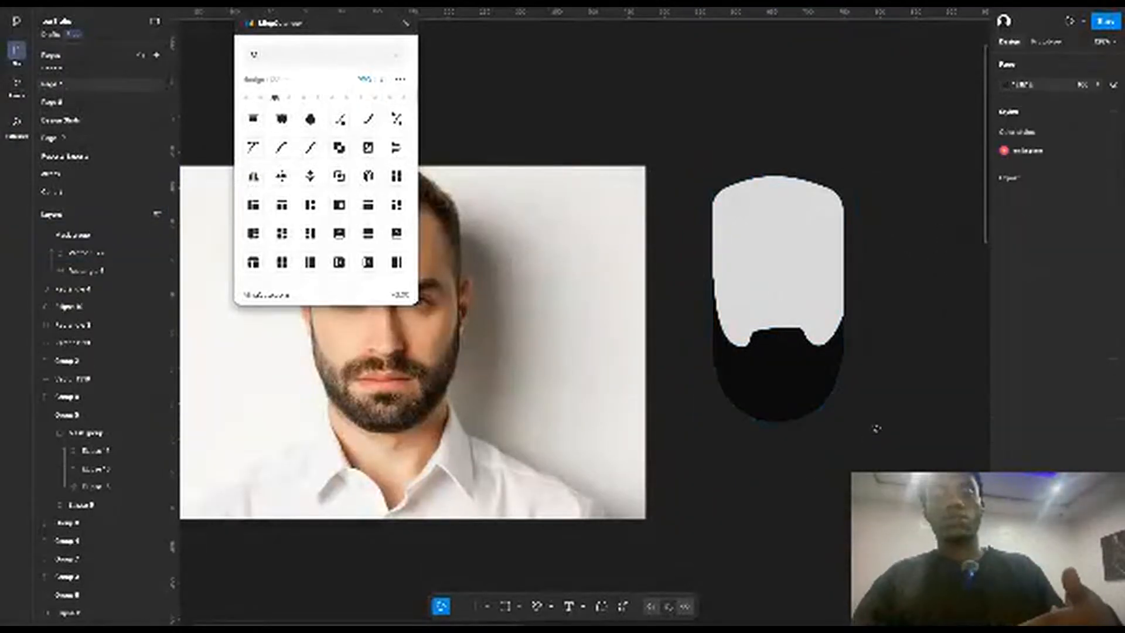
Step: Examine the beard vector and the masking head shape in the mask group, and compare the beard with the portrait photo
scroll(876, 429, up, 1)
scroll(877, 429, left, 1)
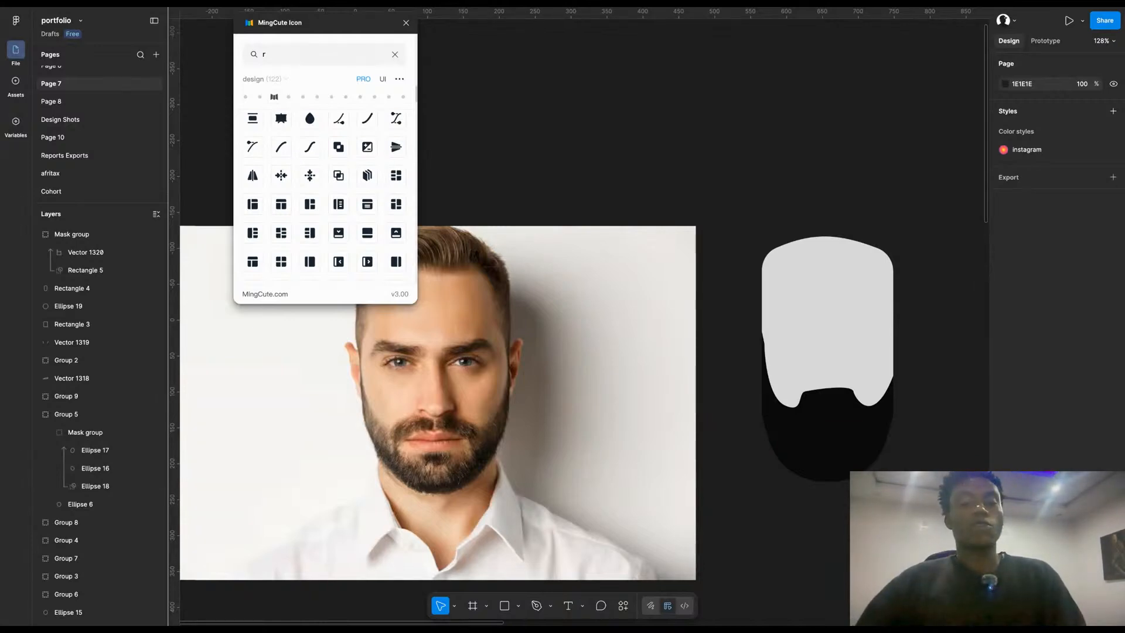
double_click(861, 446)
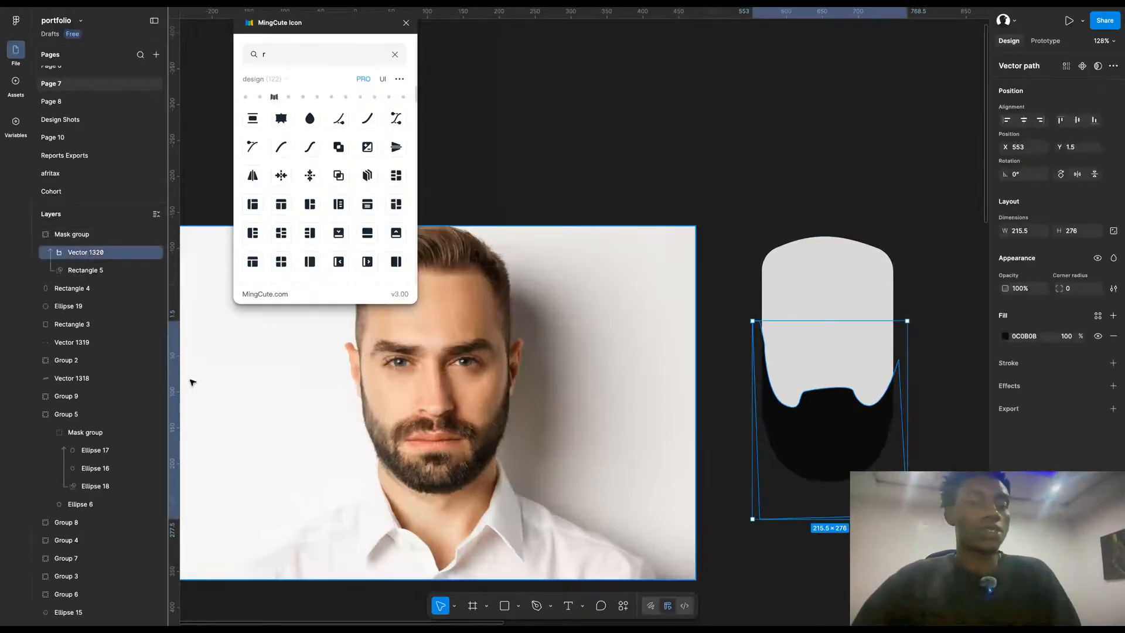
click(83, 273)
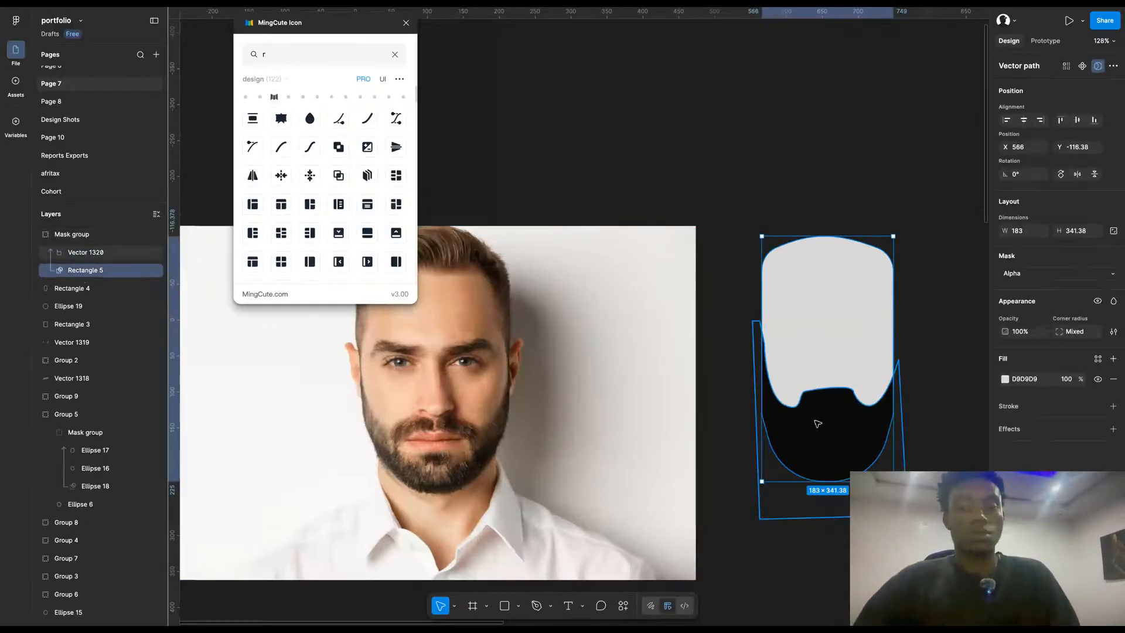
click(99, 257)
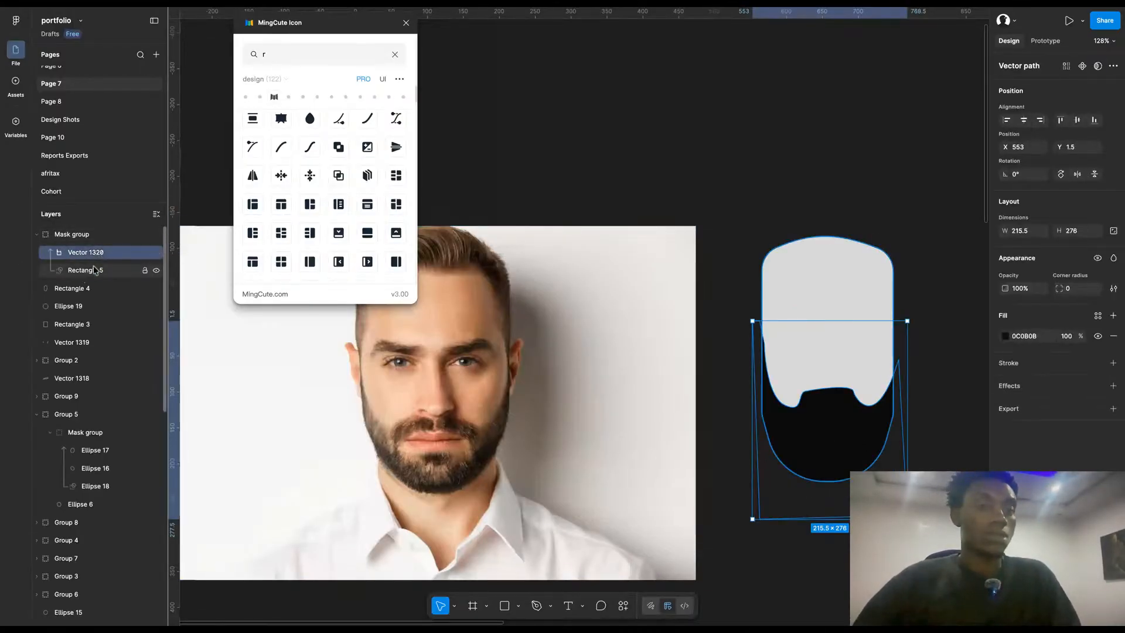
click(914, 499)
click(843, 463)
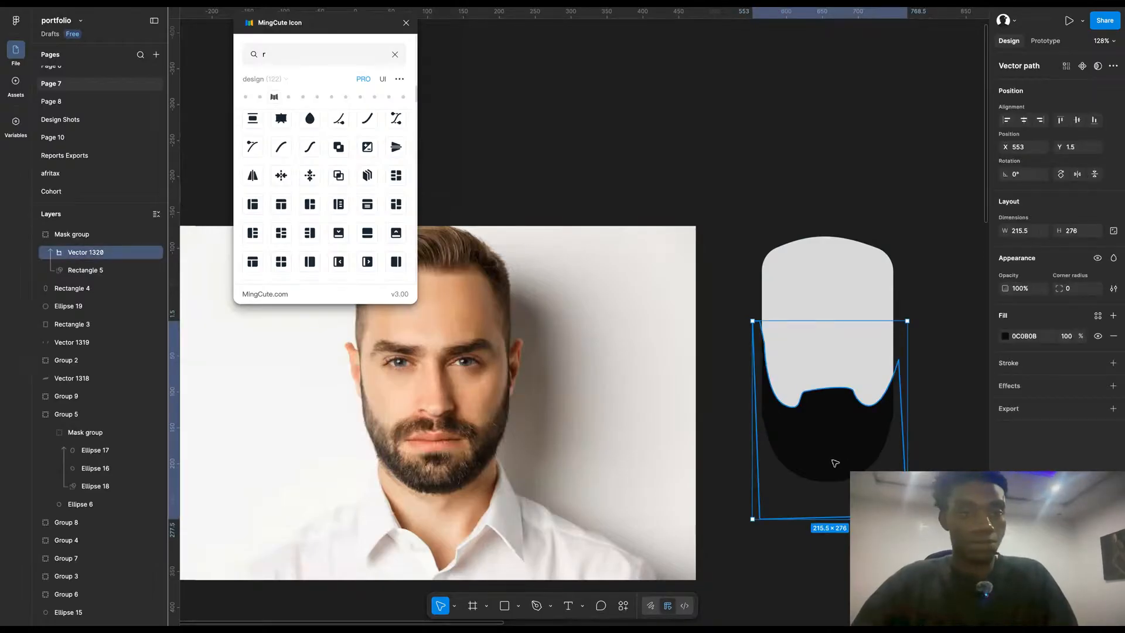
key(shift+2)
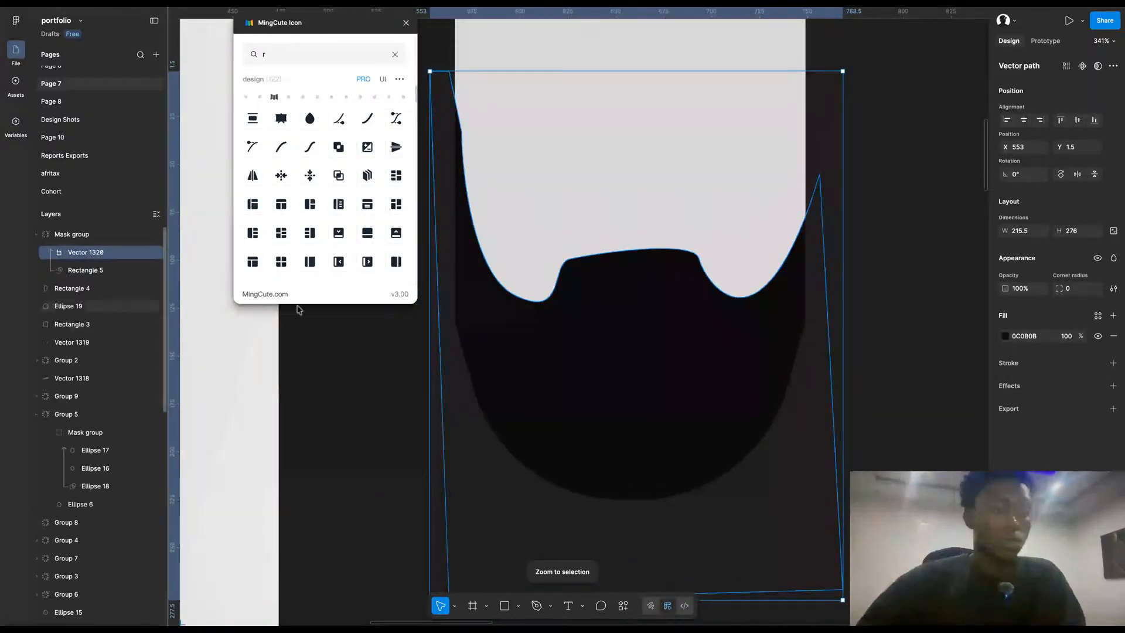
scroll(600, 405, left, 10)
scroll(601, 405, down, 5)
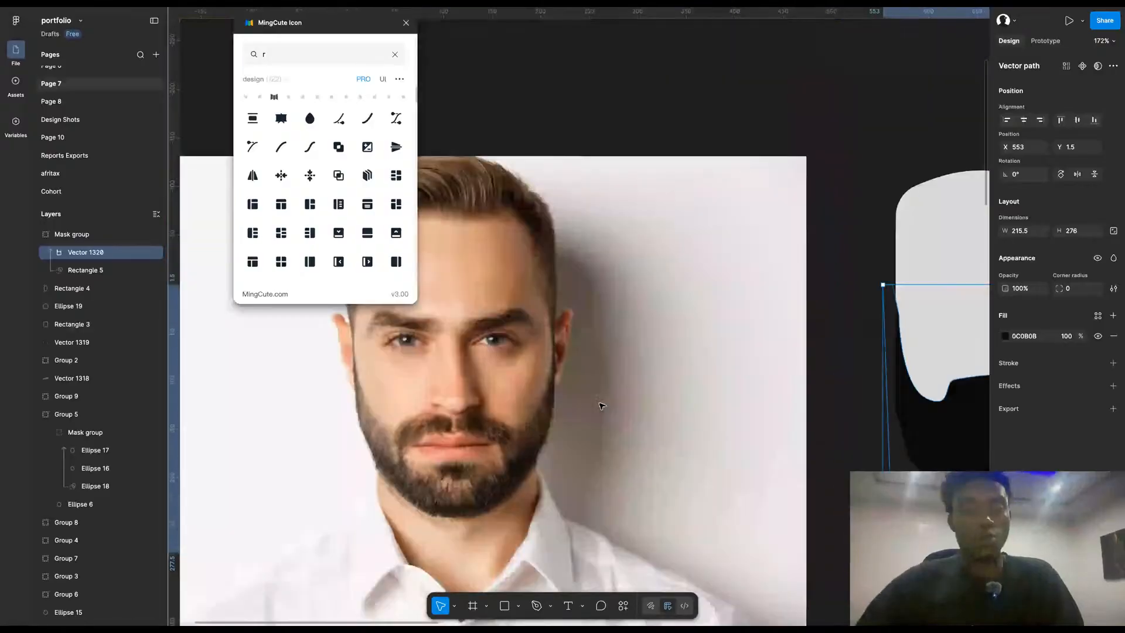
scroll(601, 404, right, 3)
right_click(600, 405)
click(823, 474)
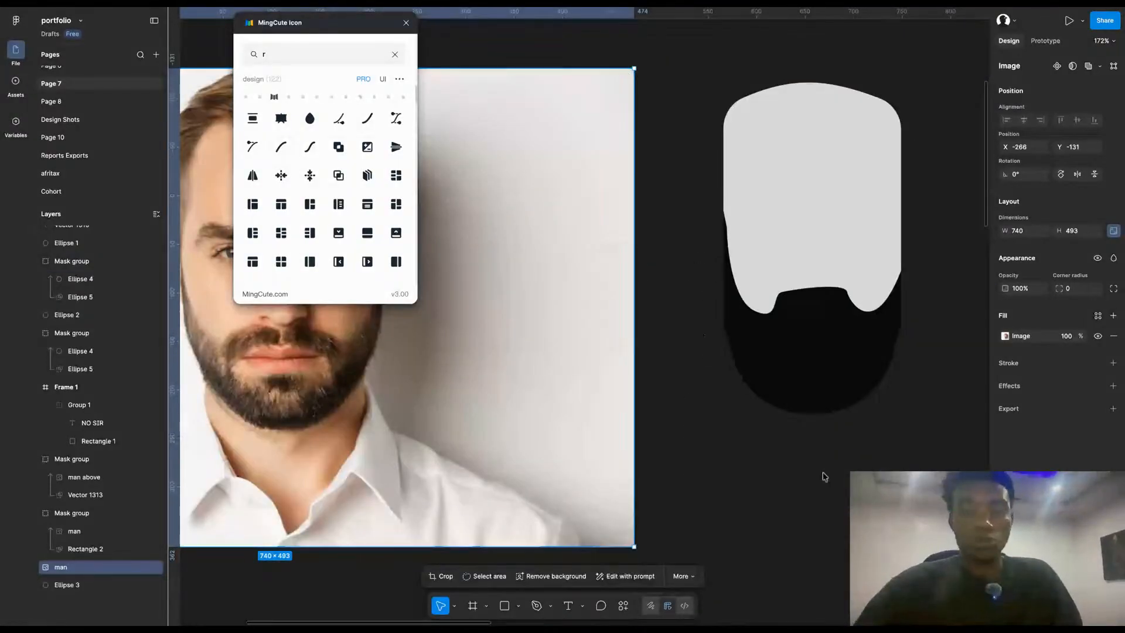
click(823, 473)
Step: Draw a closed, curved mouth outline about 111 × 69 inside the black beard with the Pen tool
key(p)
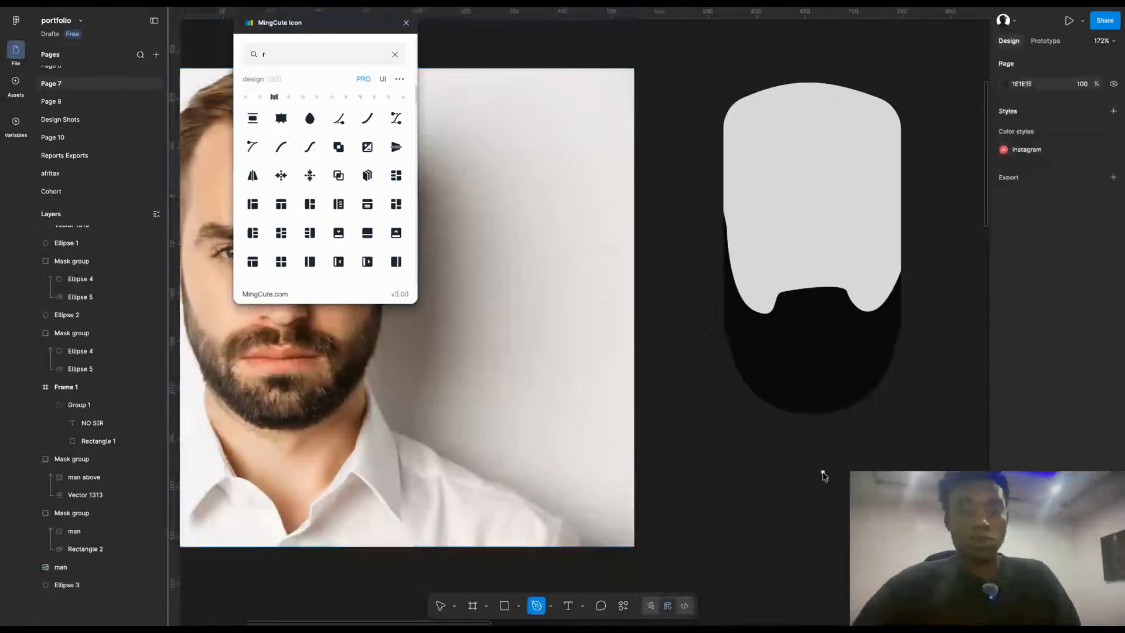
click(785, 370)
drag(772, 333, 872, 366)
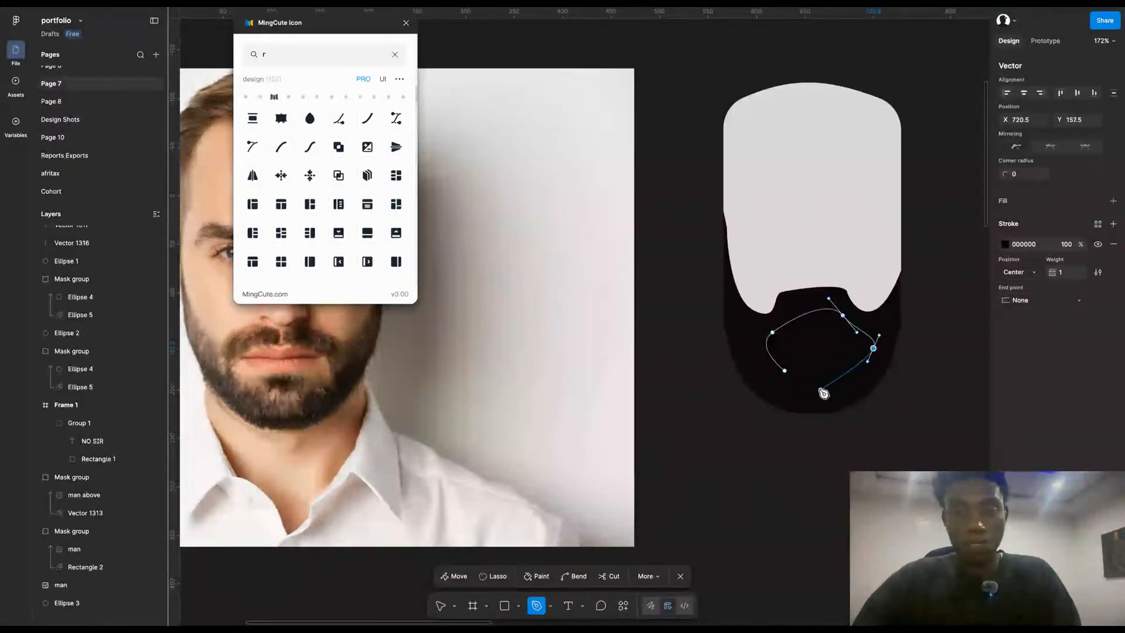
drag(787, 373, 730, 352)
key(Escape)
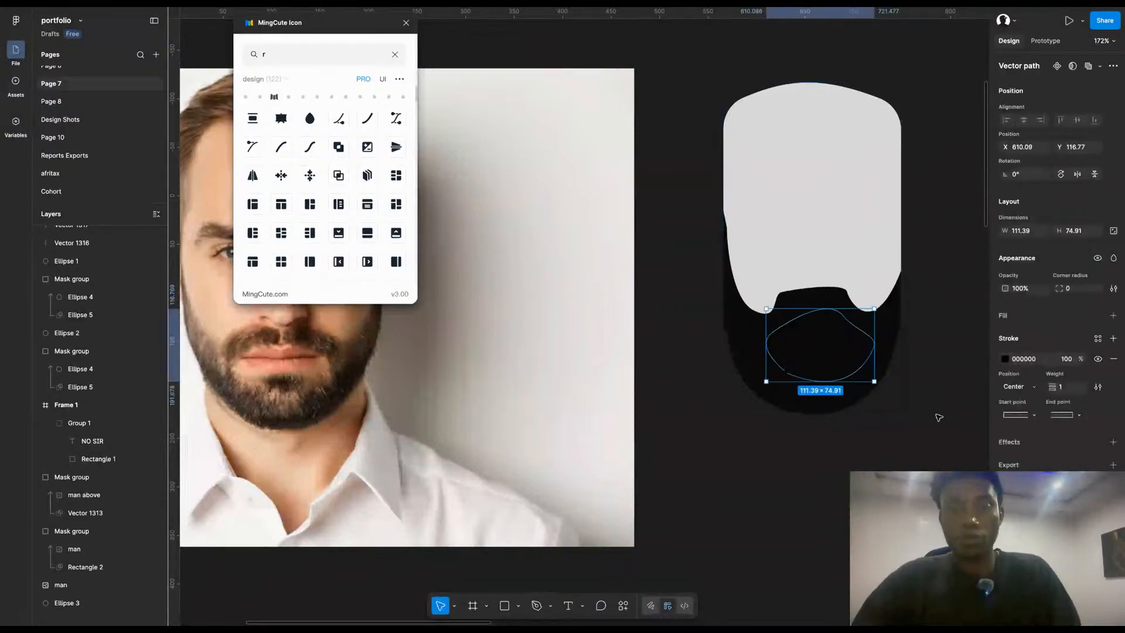
scroll(939, 418, up, 1)
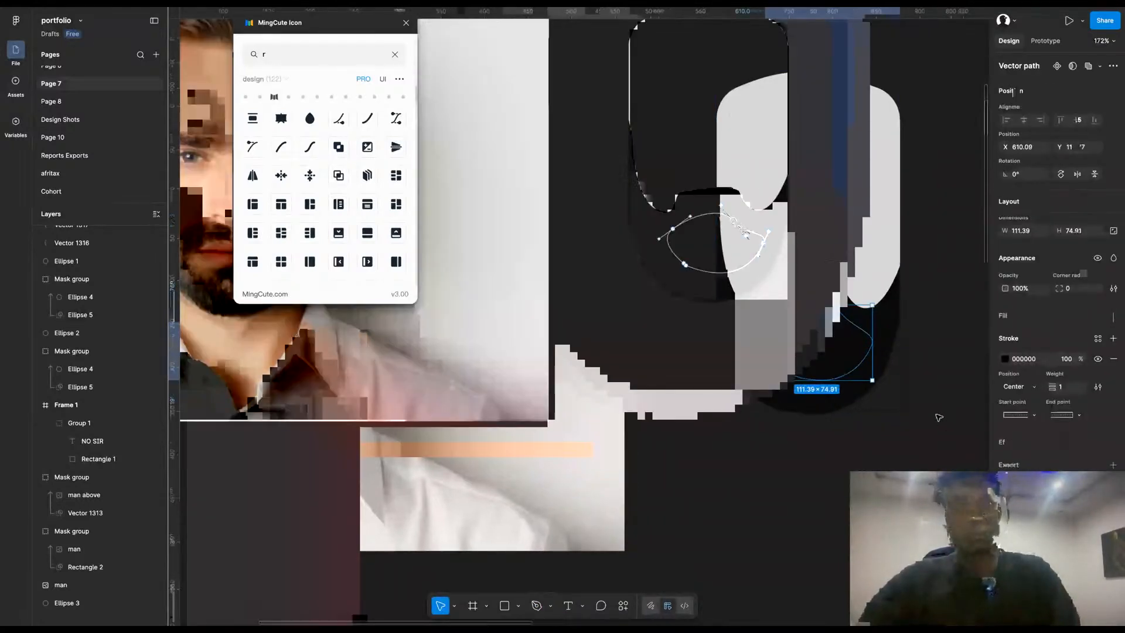
key(Escape)
Step: Try to cut the mouth outline out of the beard piece with the Shape builder
scroll(708, 228, down, 5)
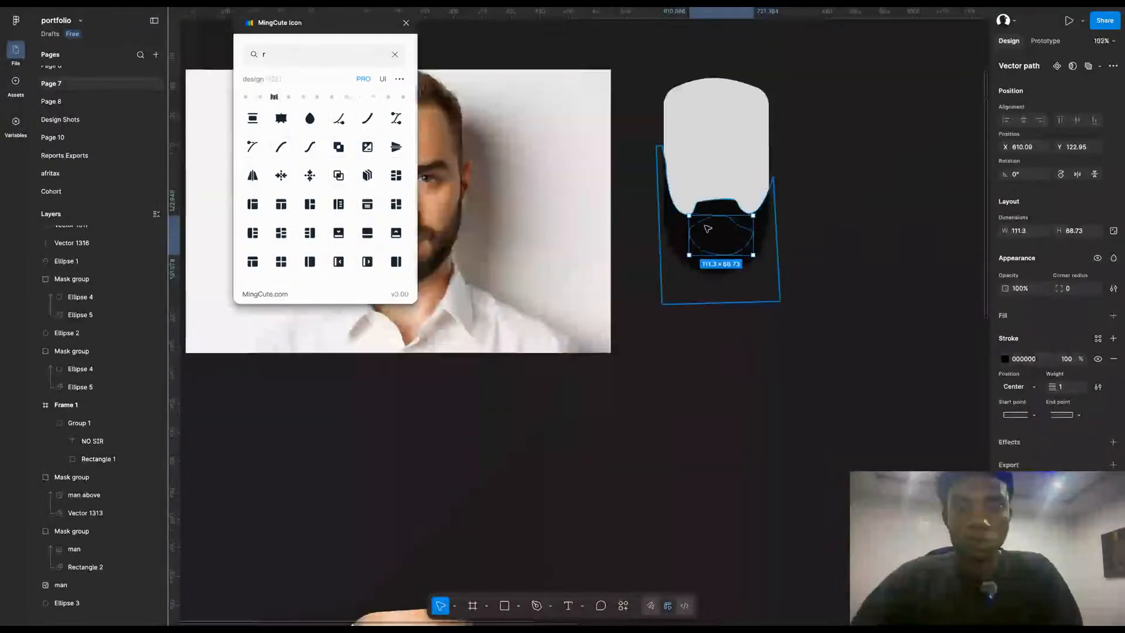
key(m)
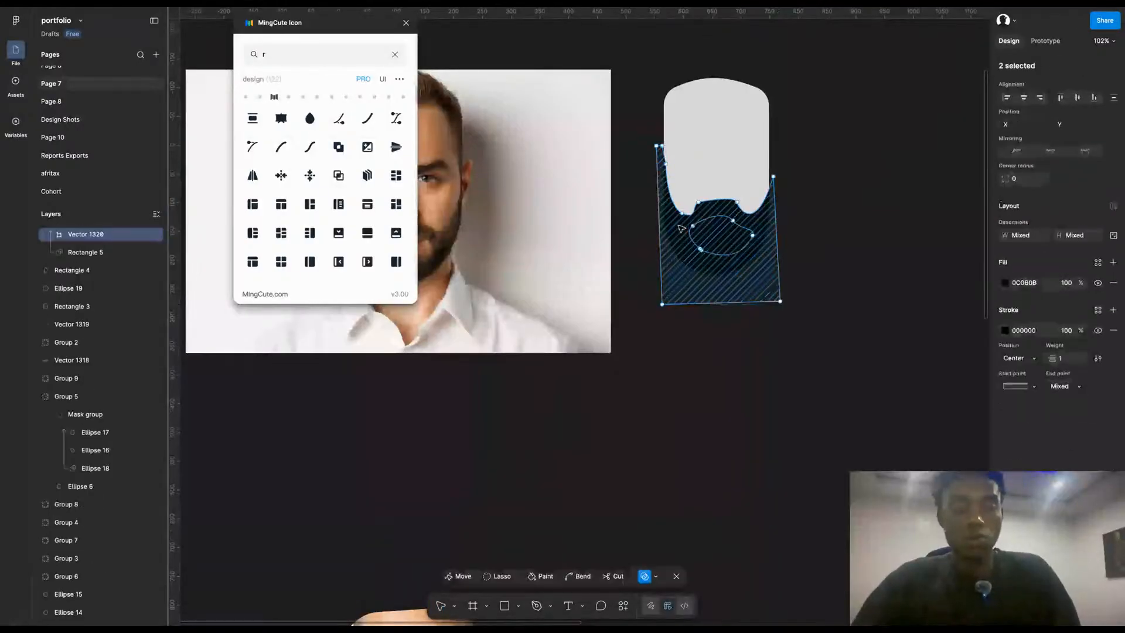
click(720, 231)
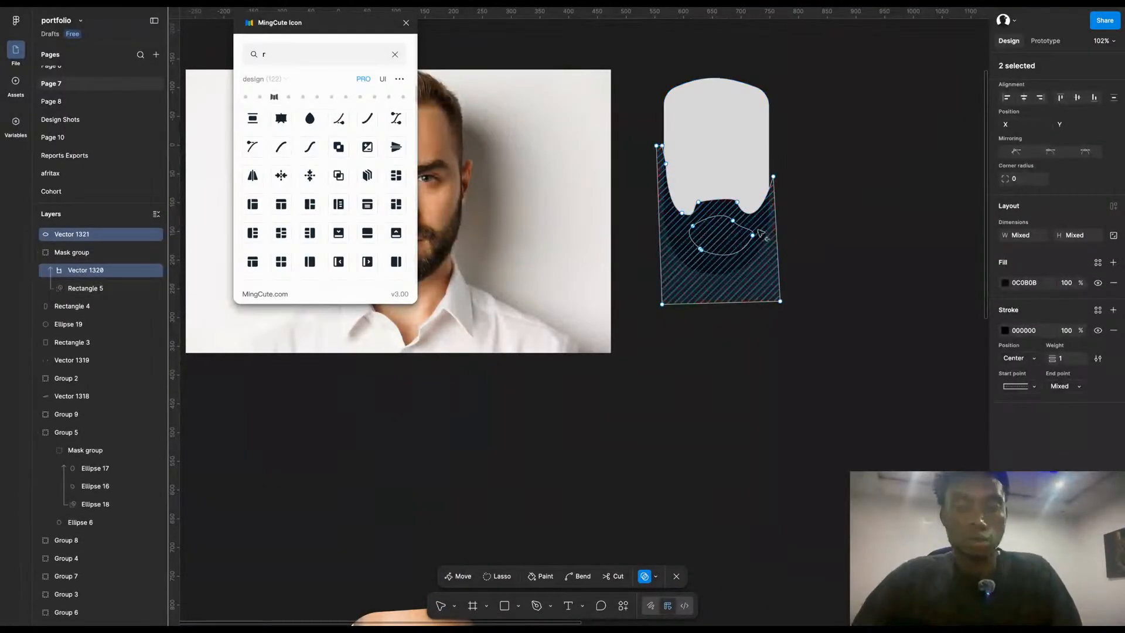
scroll(760, 235, up, 5)
key(Escape)
key(Escape)
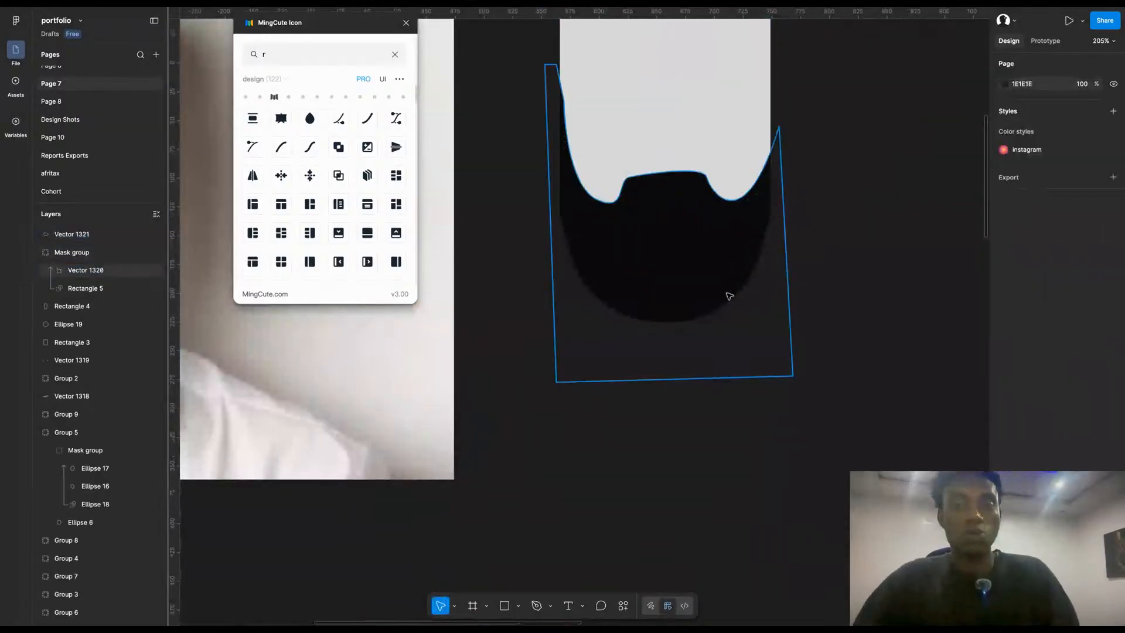
Step: Try to flatten the black beard piece on its own inside the mask group
click(730, 295)
right_click(729, 295)
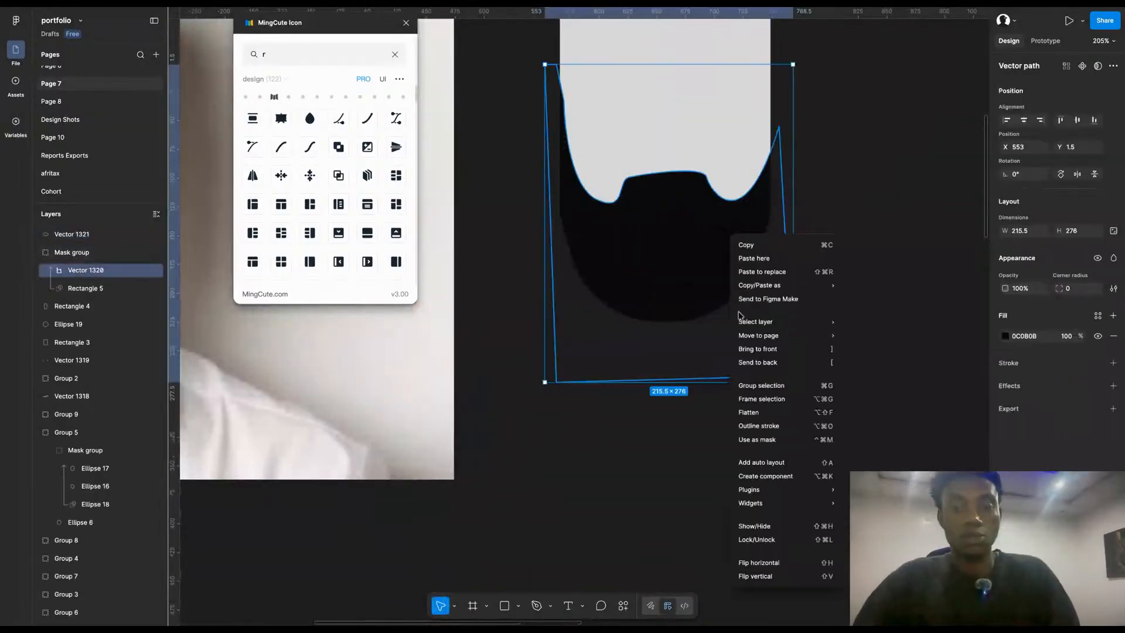
click(754, 415)
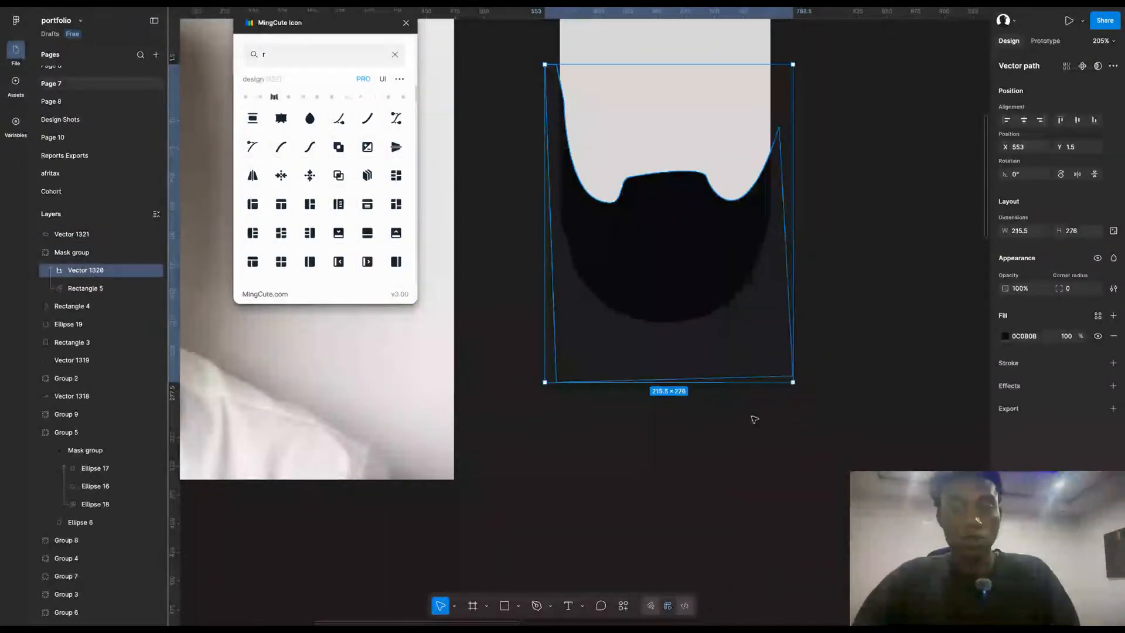
click(663, 452)
click(679, 252)
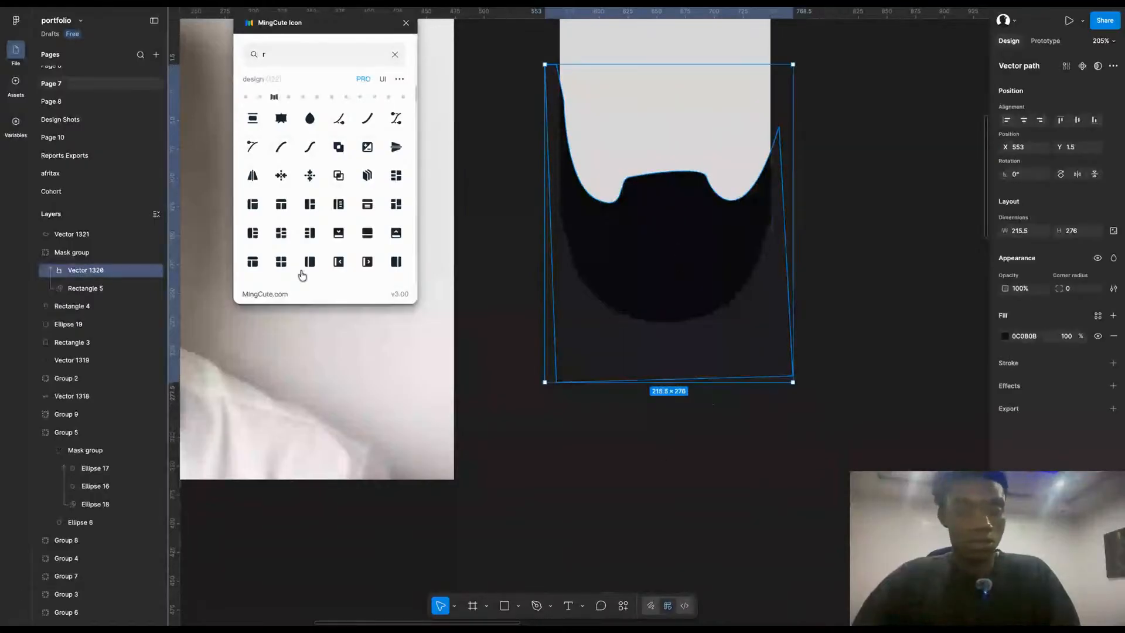
click(730, 465)
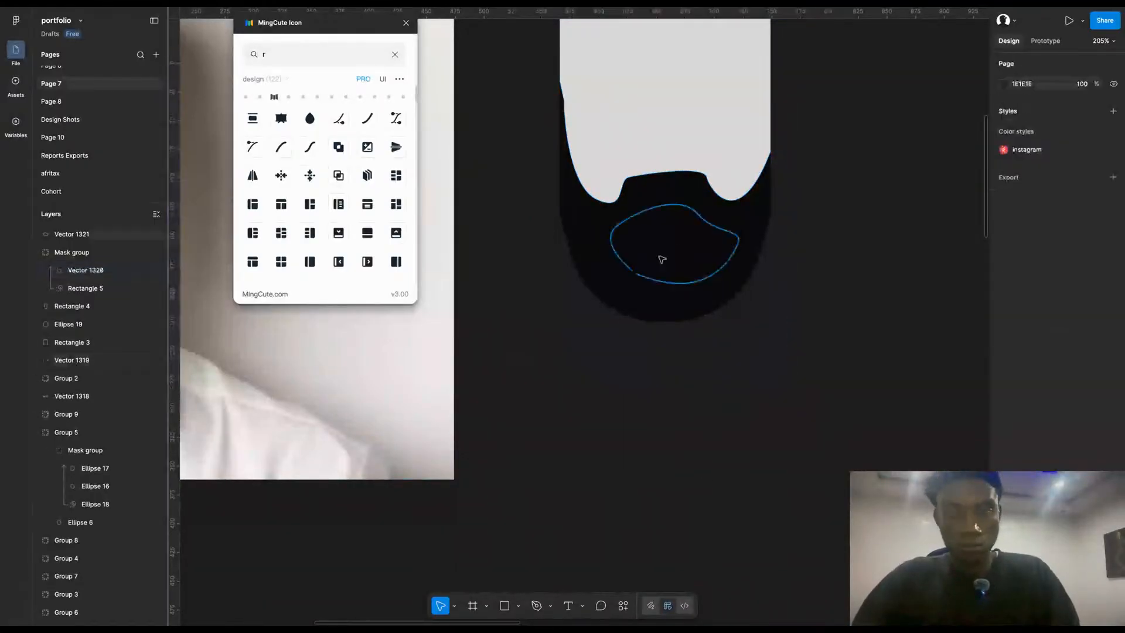
Step: Try to flatten the mouth outline and the beard piece together into one shape
click(676, 287)
shift+click(762, 249)
right_click(761, 240)
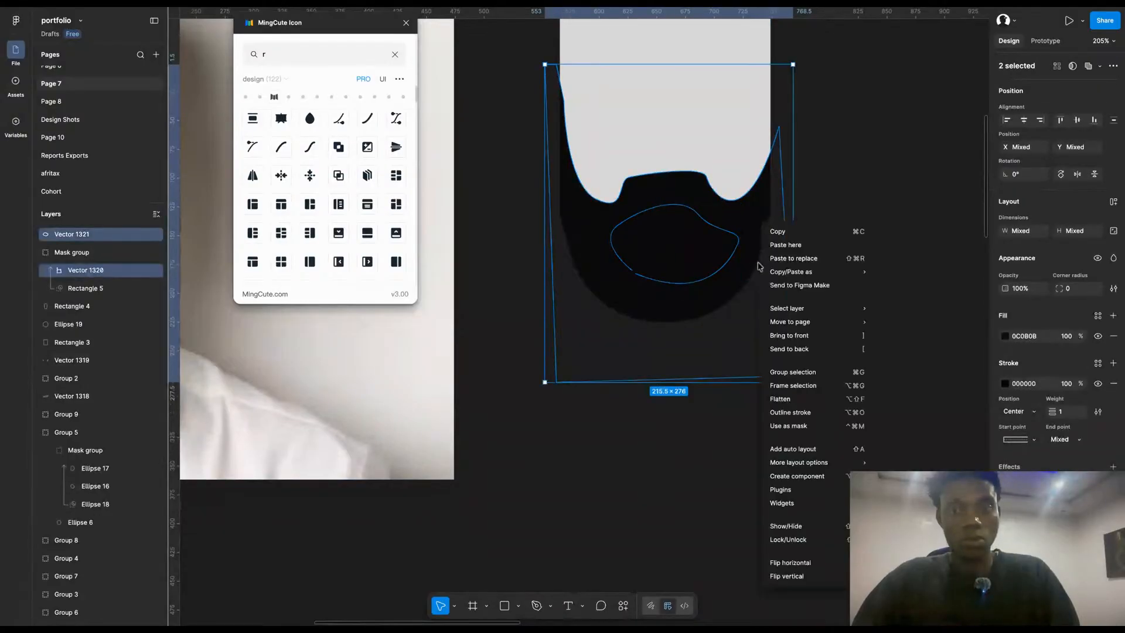
click(783, 401)
double_click(665, 373)
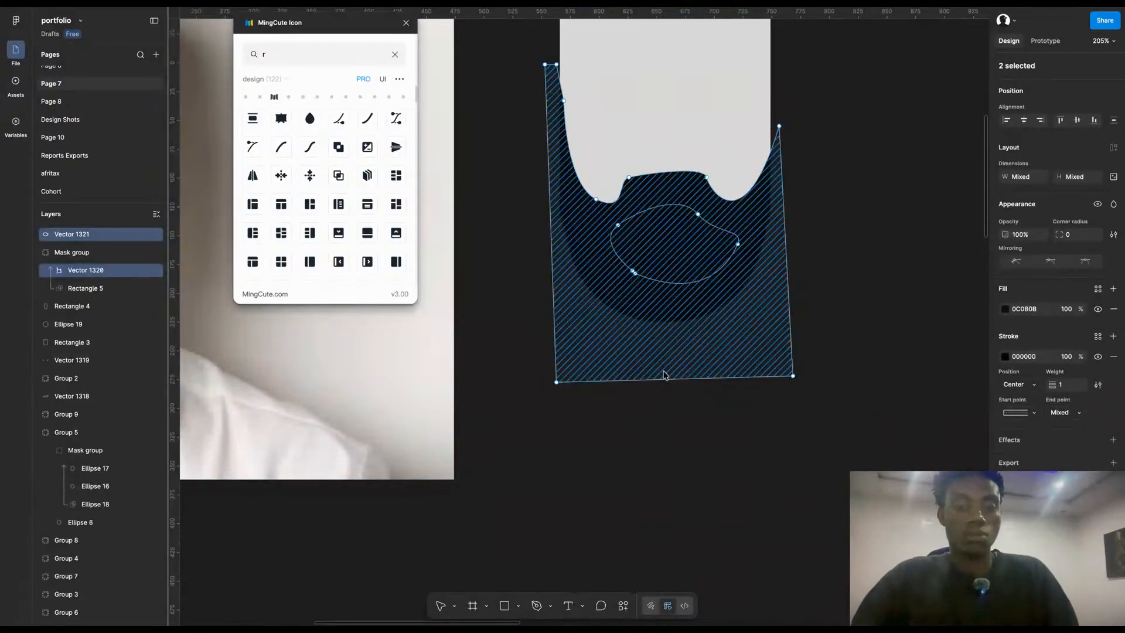
scroll(672, 243, up, 5)
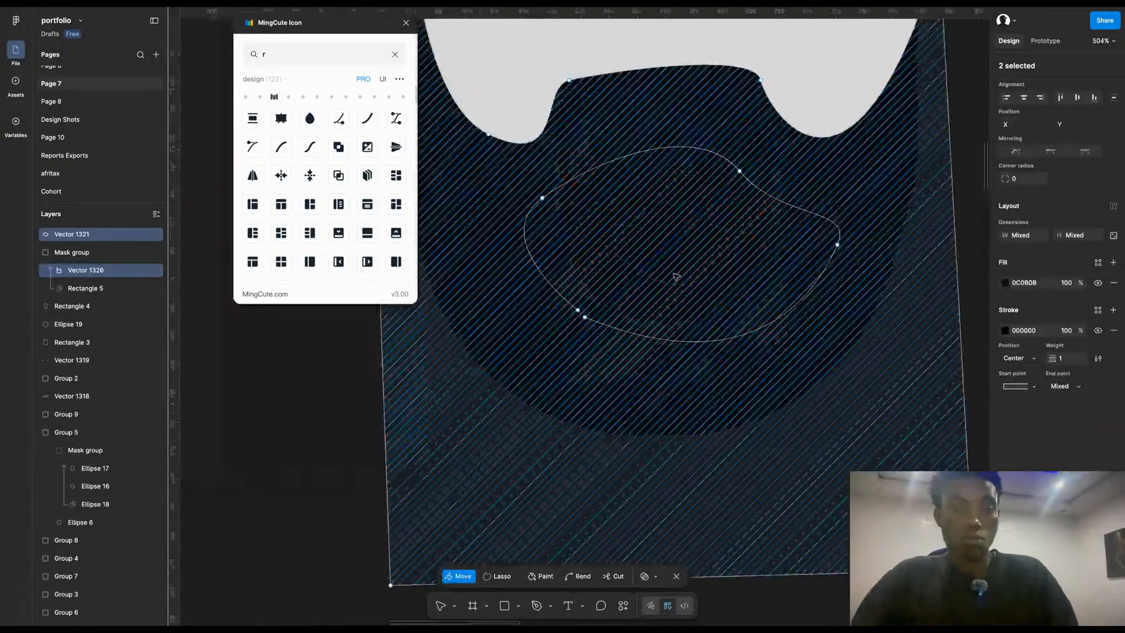
scroll(676, 276, down, 6)
key(Escape)
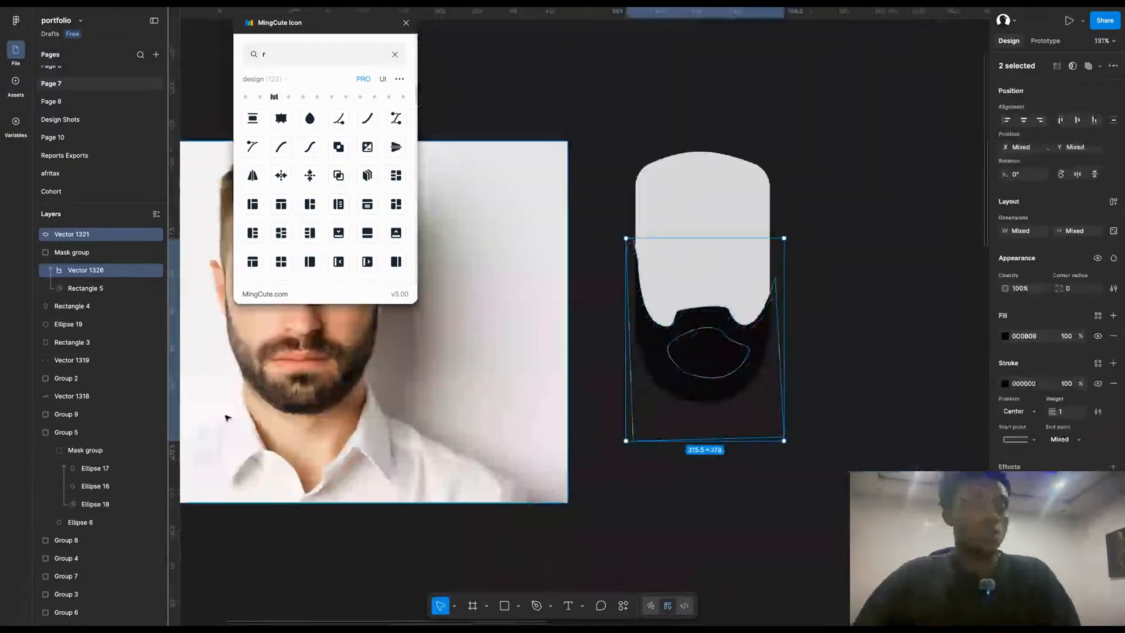
Step: Move the mouth outline layer into the mask group, directly above the beard vector
drag(87, 236, 88, 258)
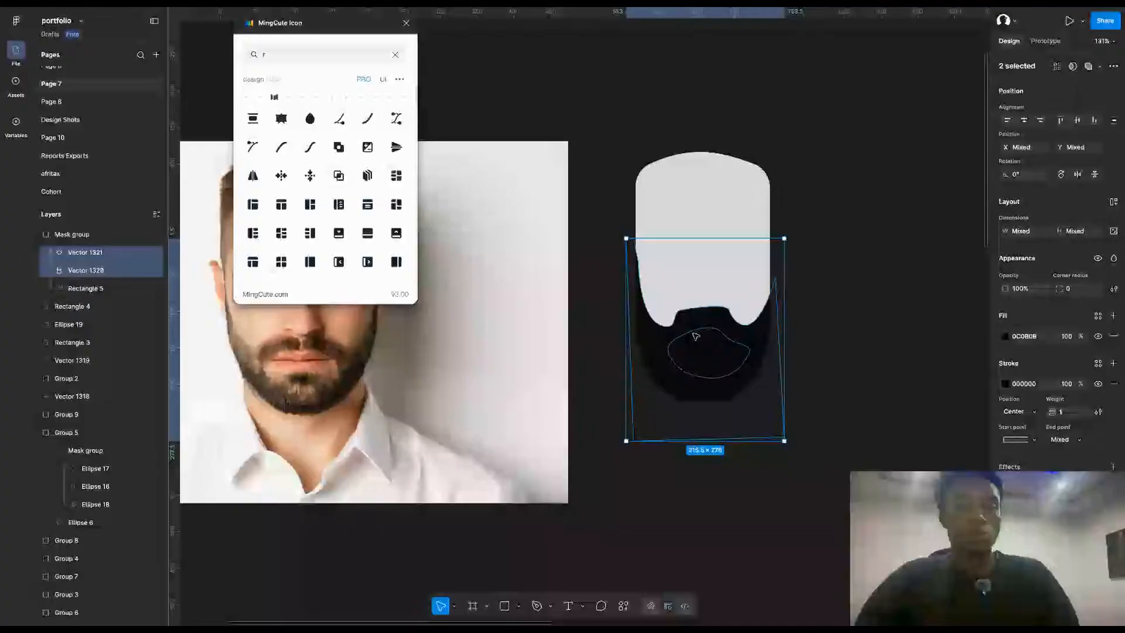
key(Escape)
scroll(712, 353, up, 2)
scroll(772, 293, down, 4)
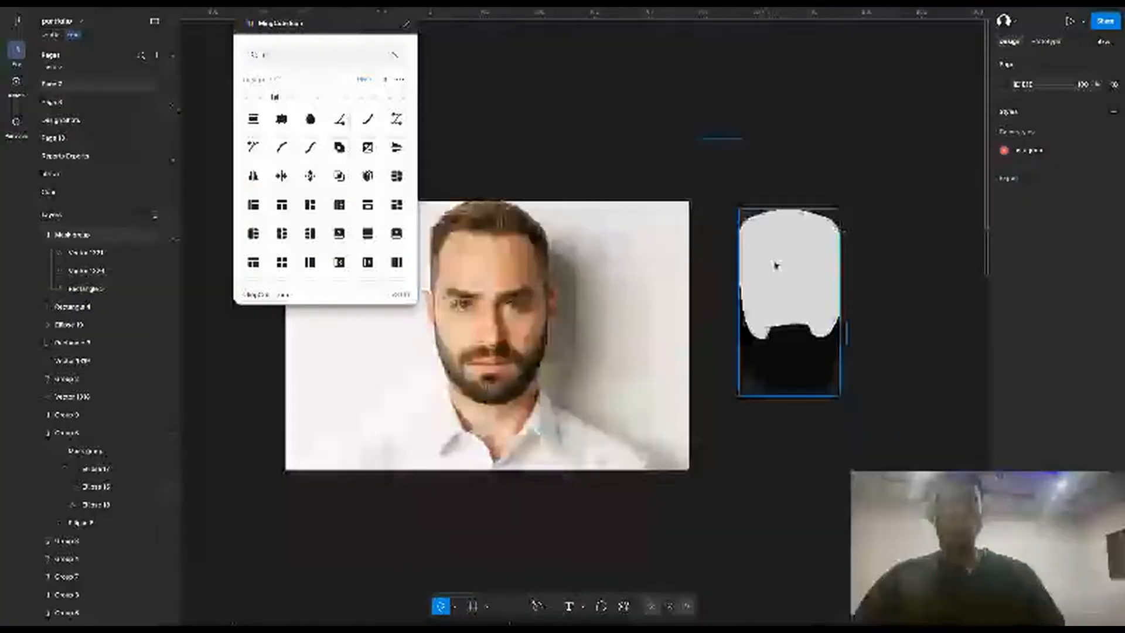
Step: Draw an open curved hairline path, about 186 × 107, across the upper part of the light face shape with the Pen tool
scroll(771, 265, up, 4)
key(p)
scroll(761, 275, left, 4)
scroll(762, 275, up, 1)
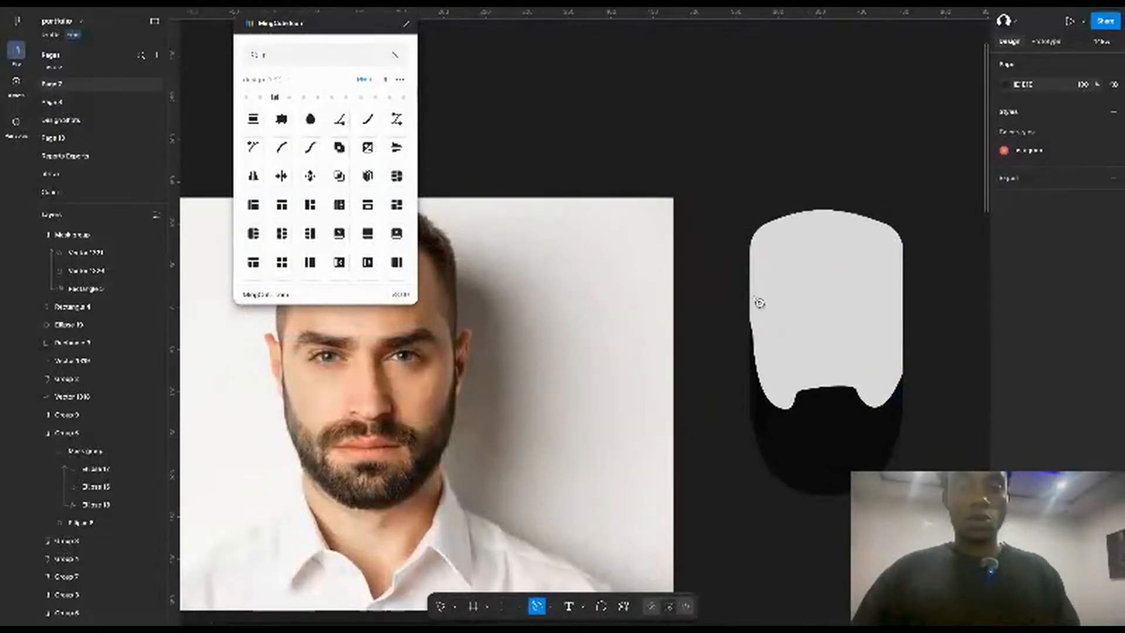
scroll(758, 302, up, 1)
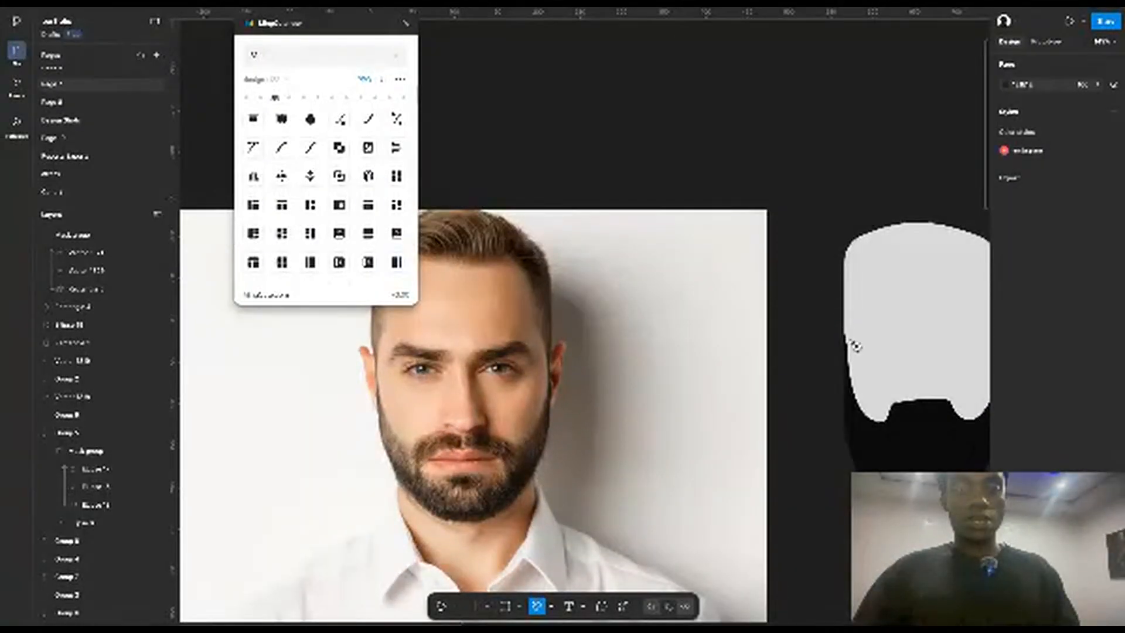
click(851, 339)
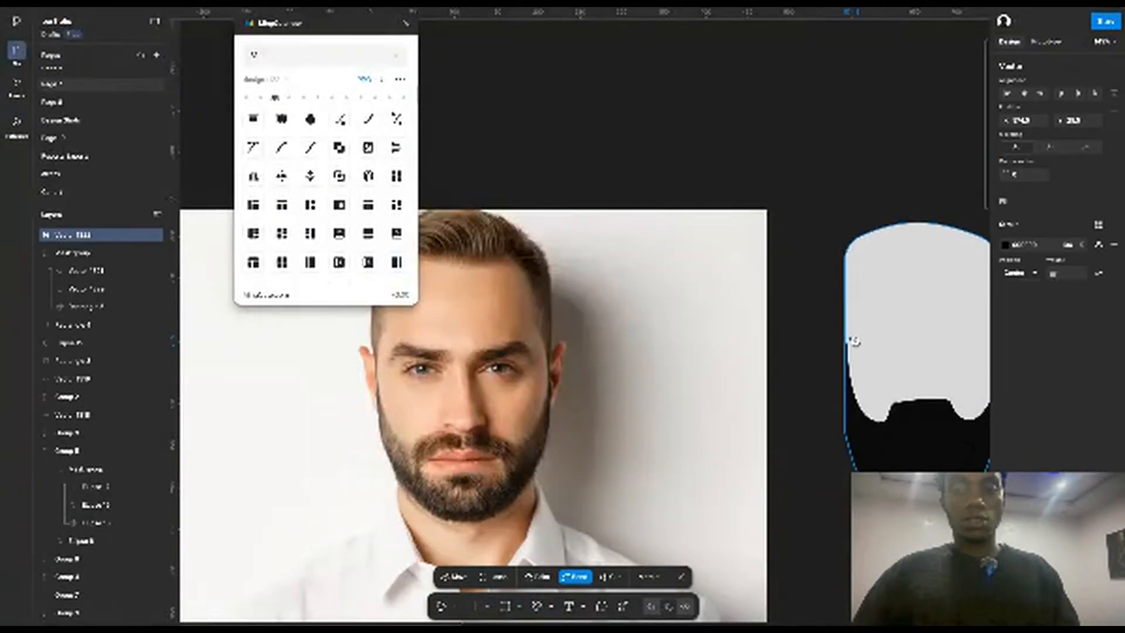
click(853, 341)
drag(847, 346, 869, 303)
scroll(872, 305, left, 2)
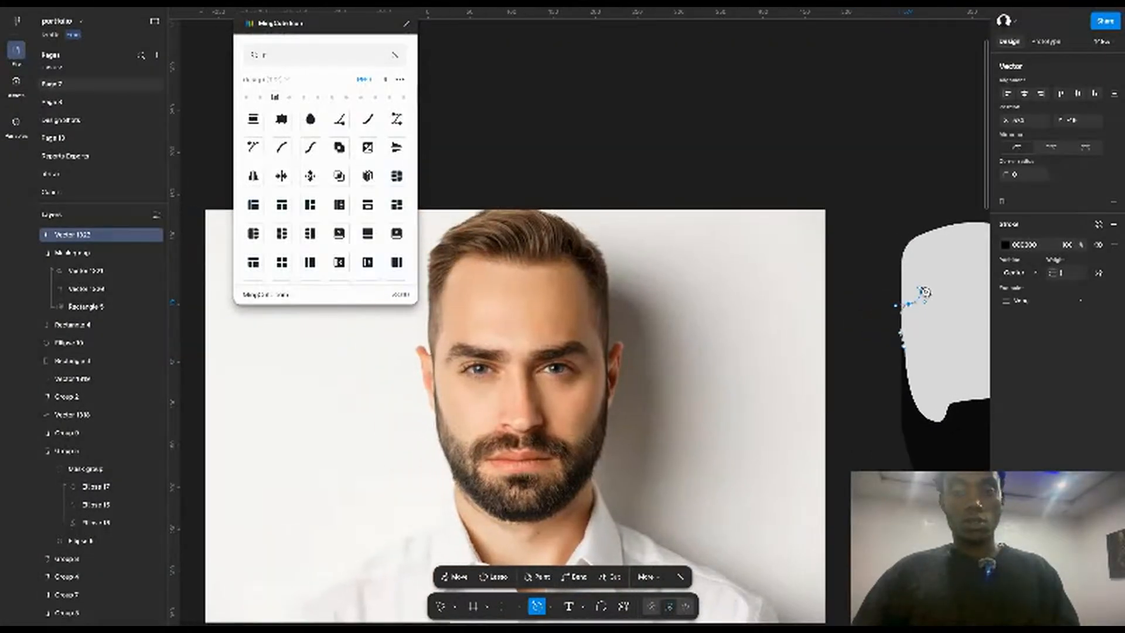
click(921, 263)
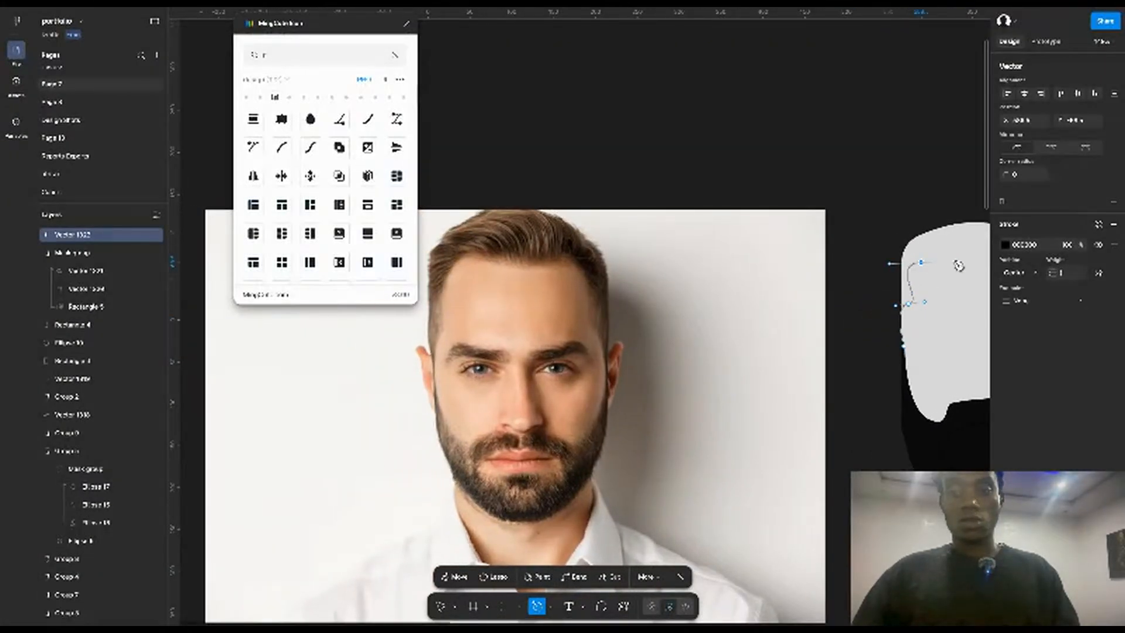
scroll(932, 270, right, 4)
drag(919, 283, 966, 257)
click(949, 324)
scroll(949, 323, right, 6)
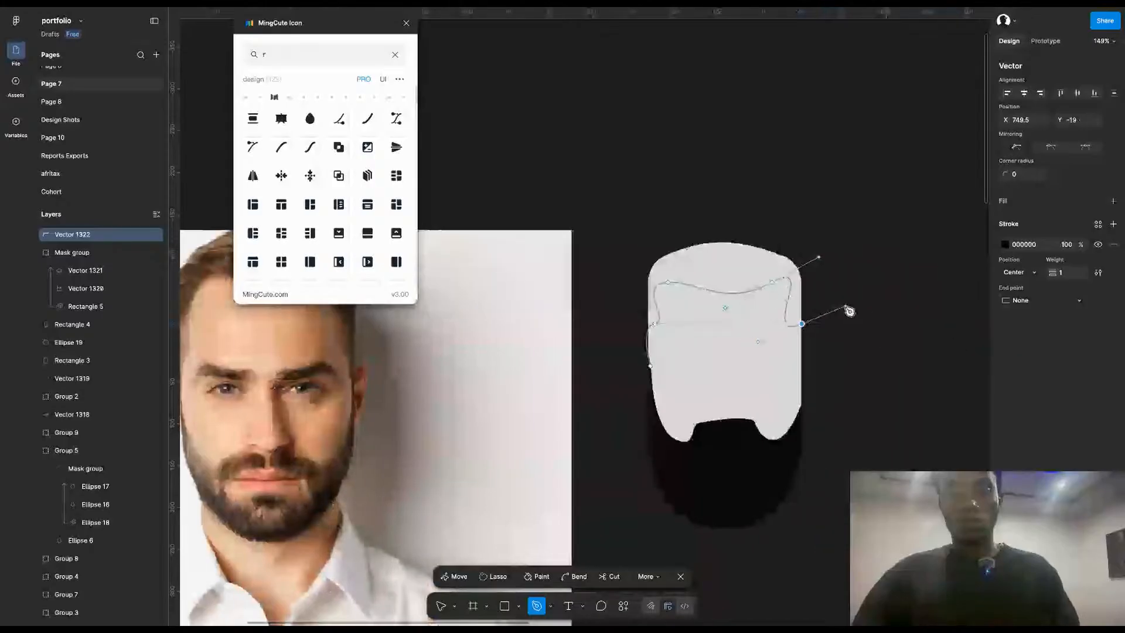
key(Escape)
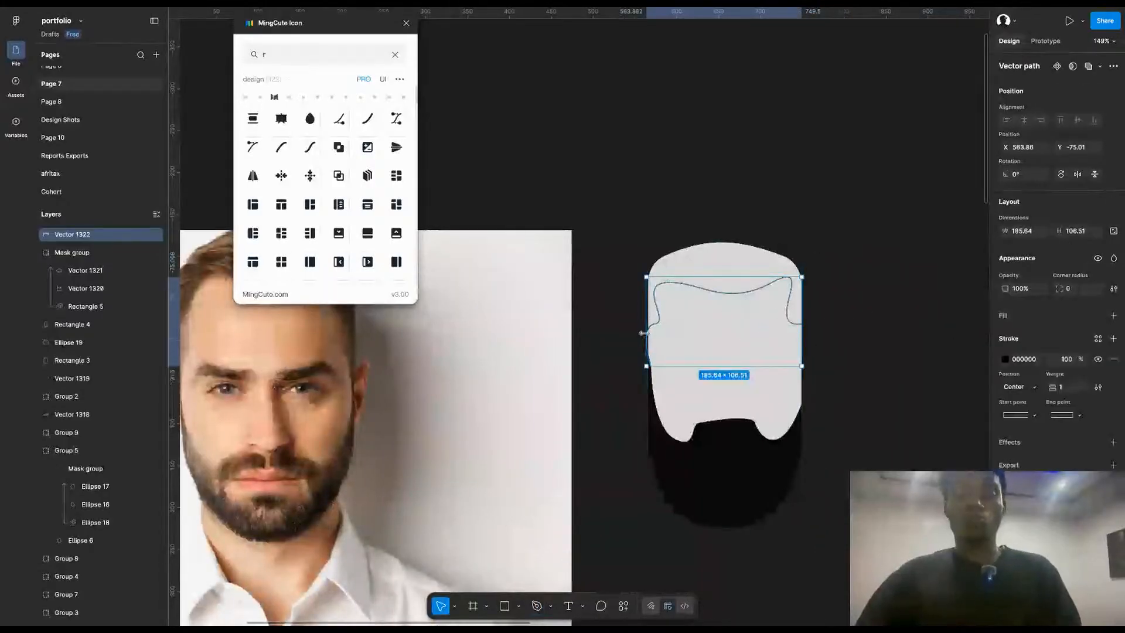
Step: Nudge the second anchor point from the left end of the hairline path slightly to refine the curve
double_click(655, 324)
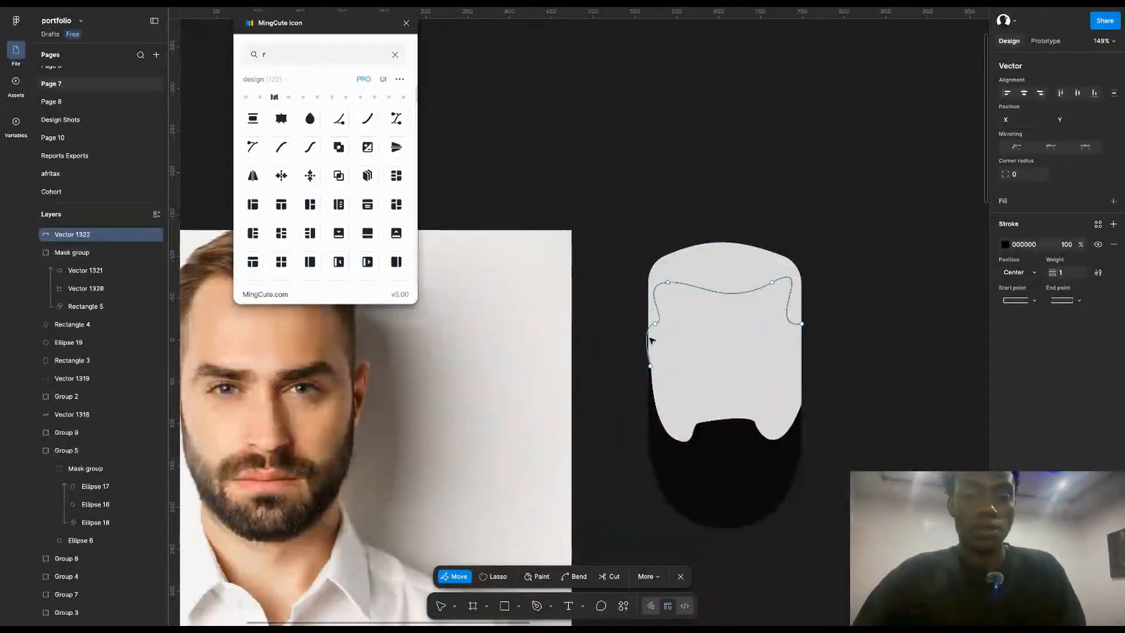
click(655, 325)
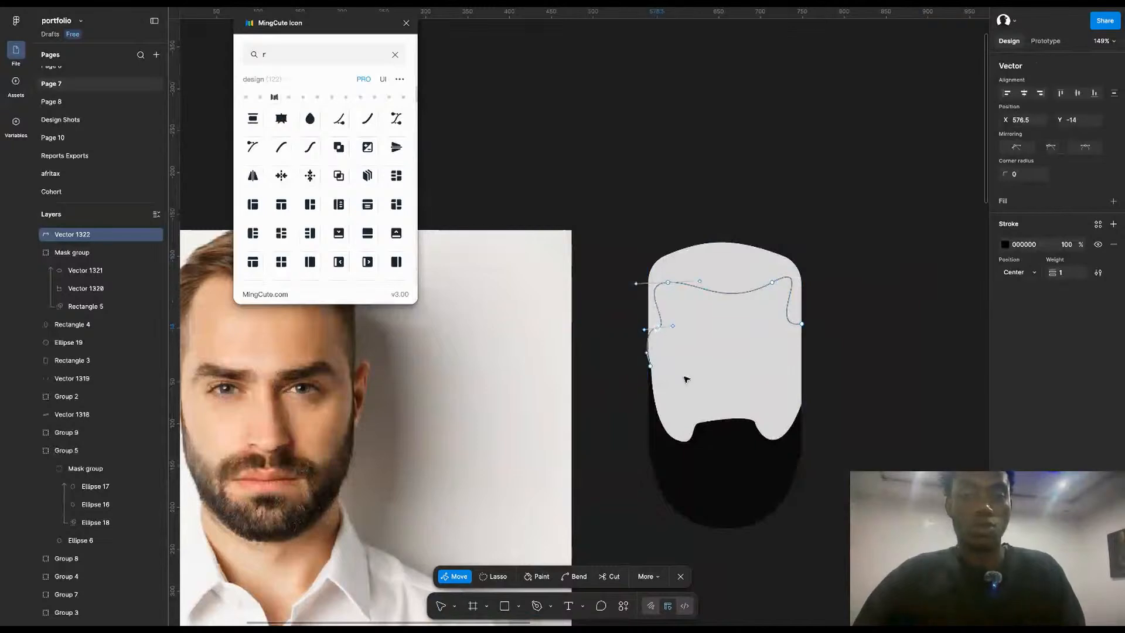
key(Escape)
key(Escape)
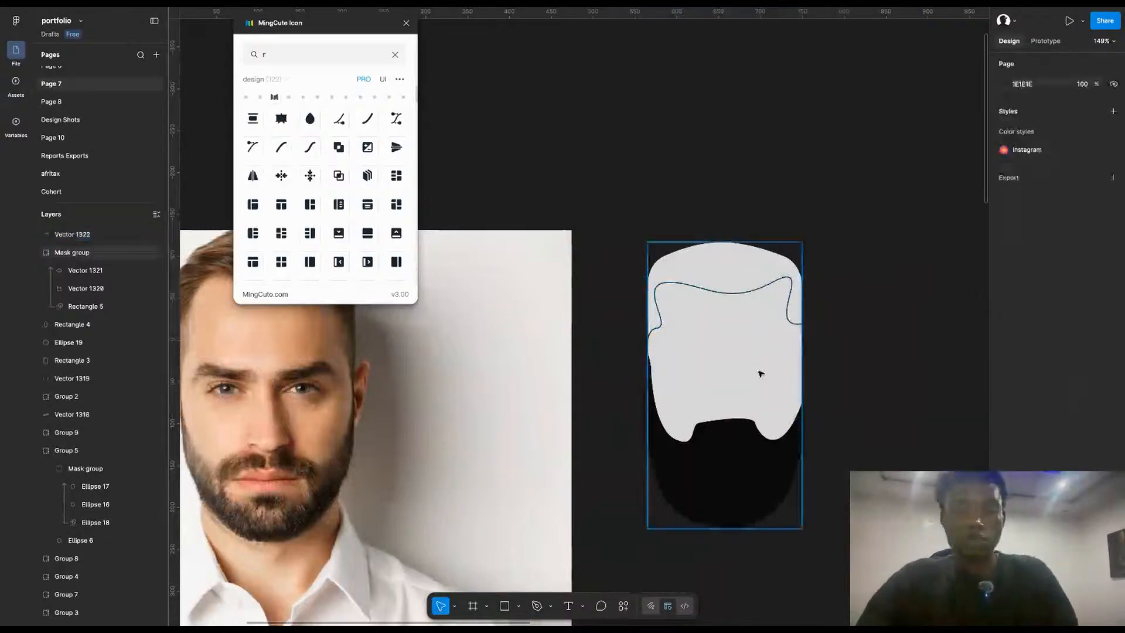
Step: Extend the hairline path from its right end around the outside of the head's top to its left end, closing it at about 216.5 × 179
scroll(760, 374, up, 5)
click(784, 202)
double_click(832, 241)
key(Escape)
key(Return)
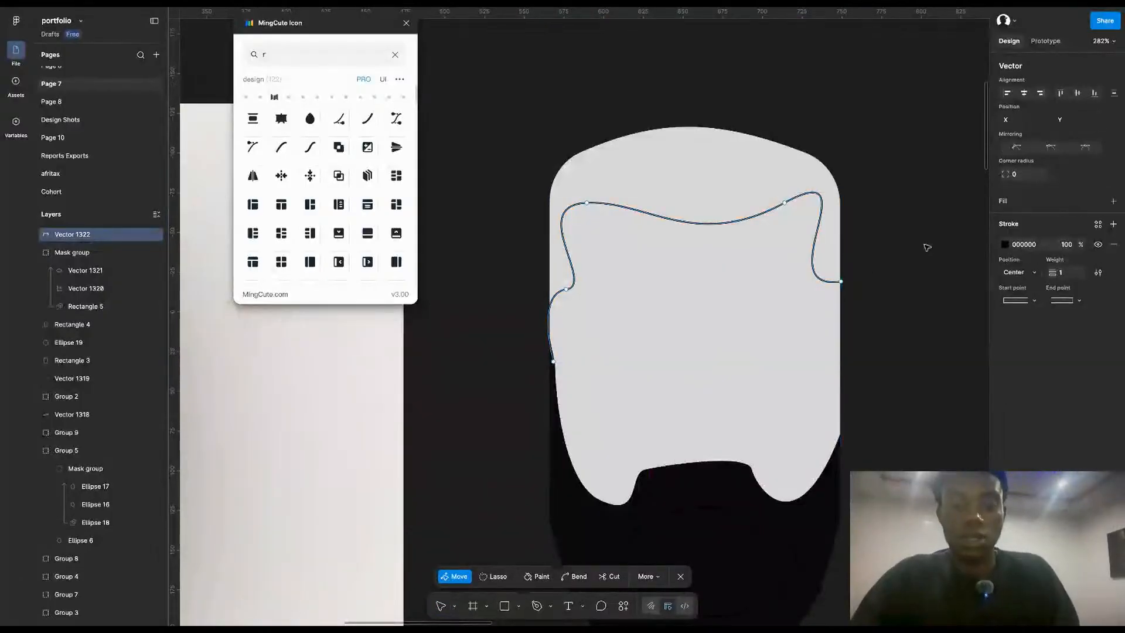
click(842, 281)
click(861, 267)
click(857, 77)
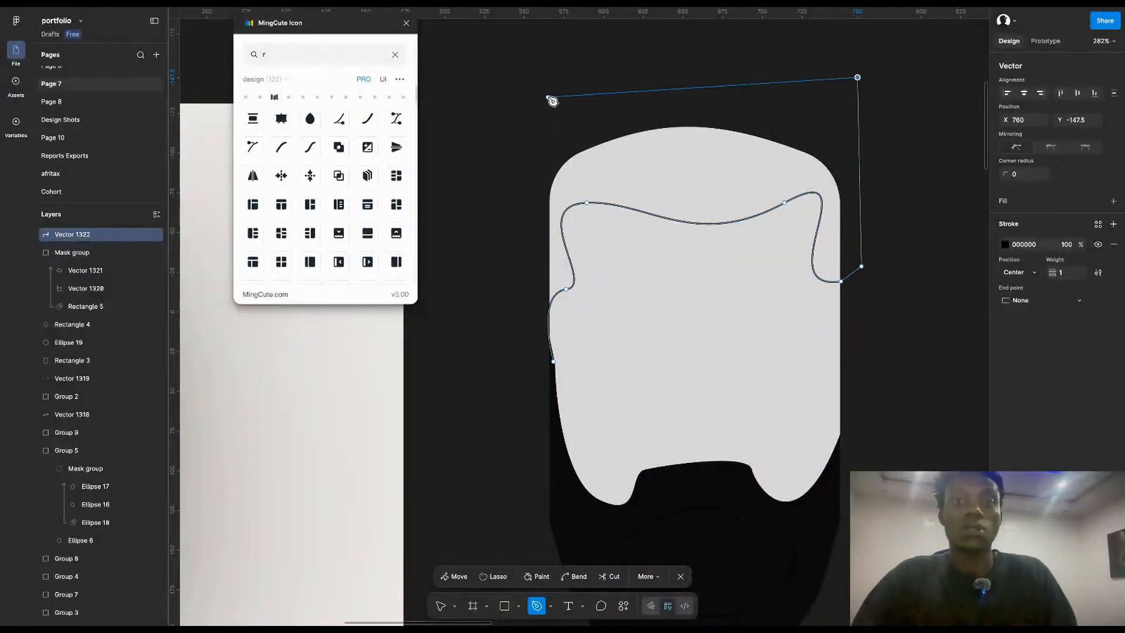
click(518, 77)
click(518, 337)
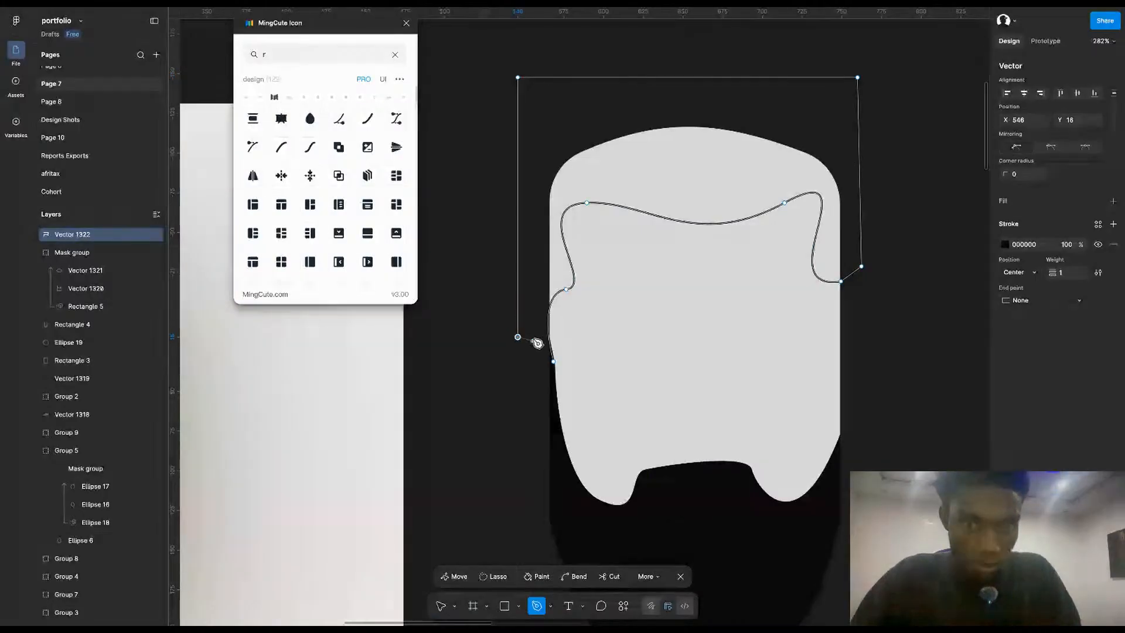
click(555, 363)
key(Escape)
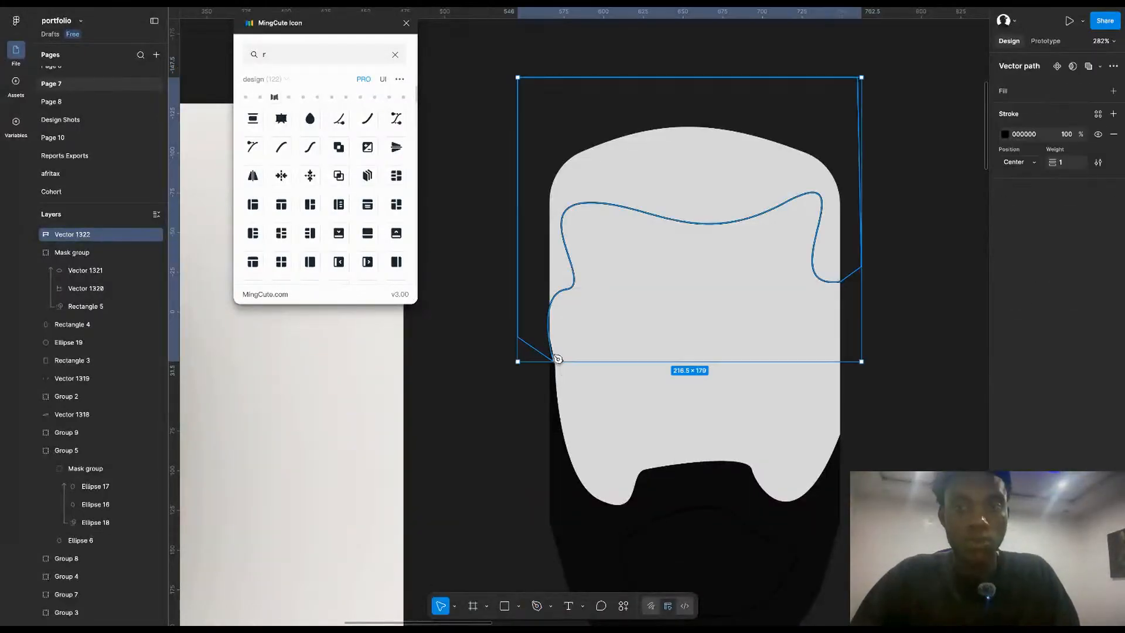
Step: Remove the stroke from the closed hairline outline and give it a black 000000 fill
click(1114, 362)
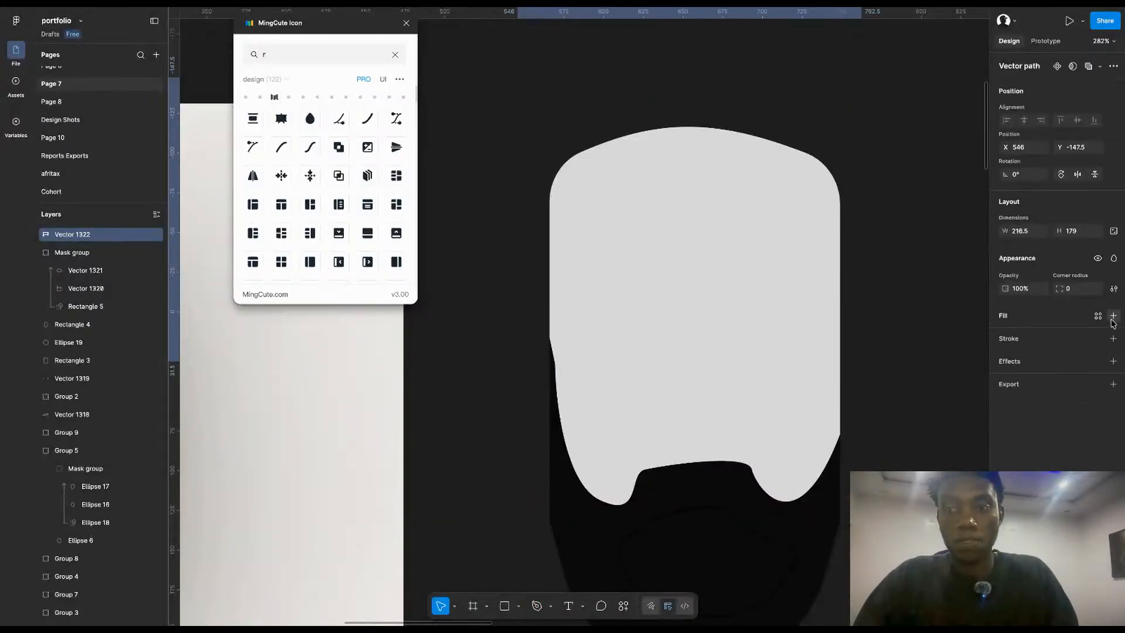
click(1113, 315)
drag(914, 451, 756, 542)
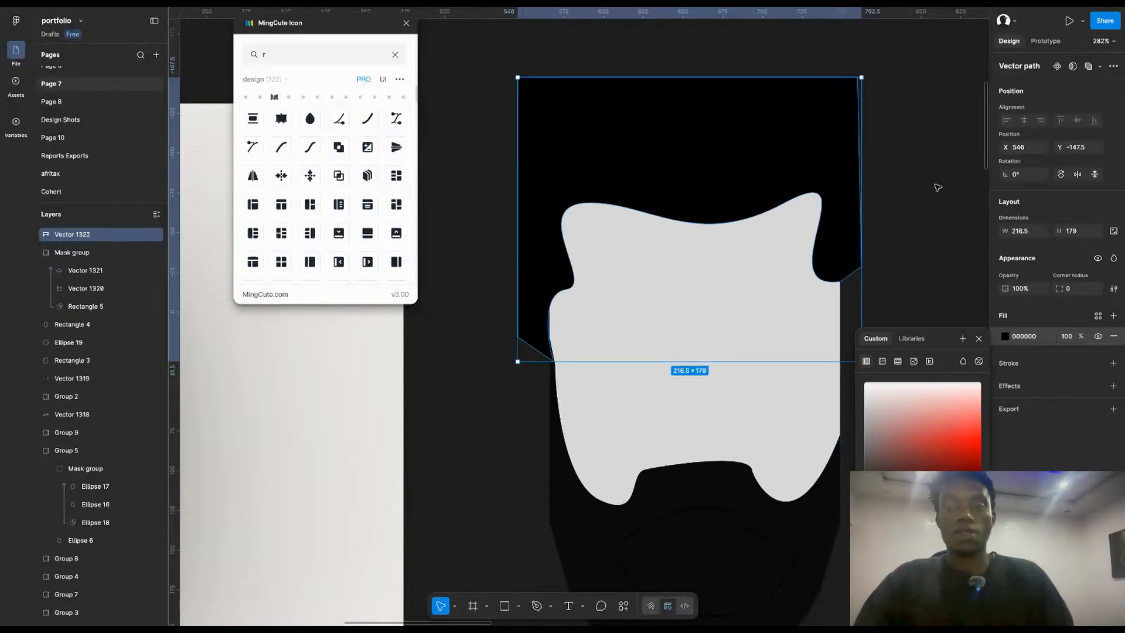
click(899, 231)
Step: Duplicate the beard group's face-shaped mask layer and use the copy as a mask for the black hair shape
scroll(899, 230, down, 6)
double_click(834, 223)
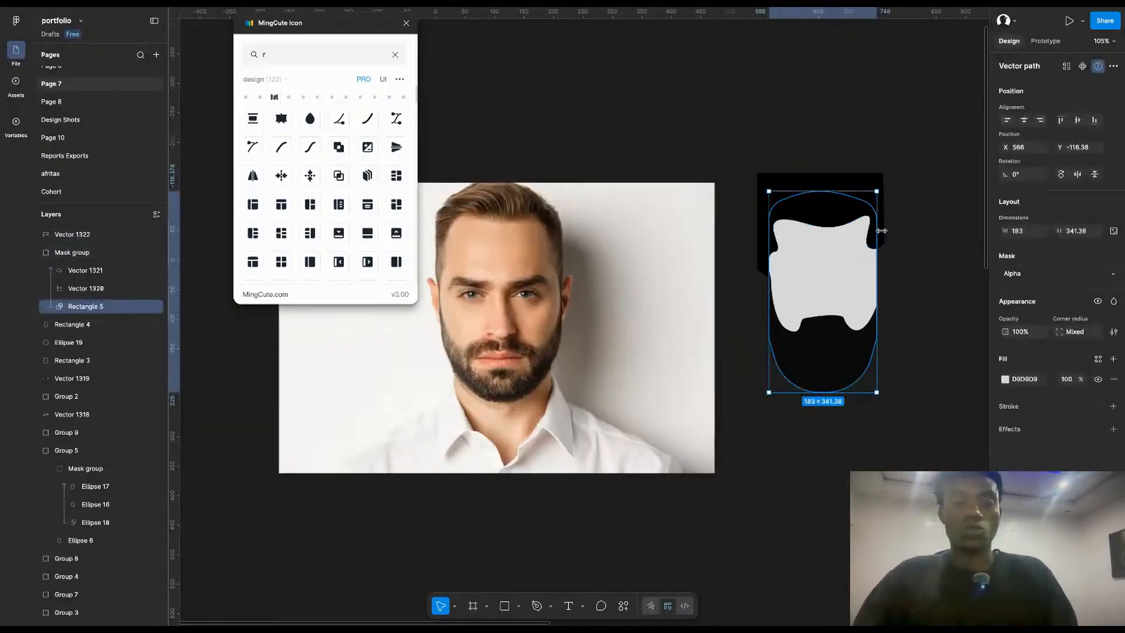
scroll(837, 234, up, 3)
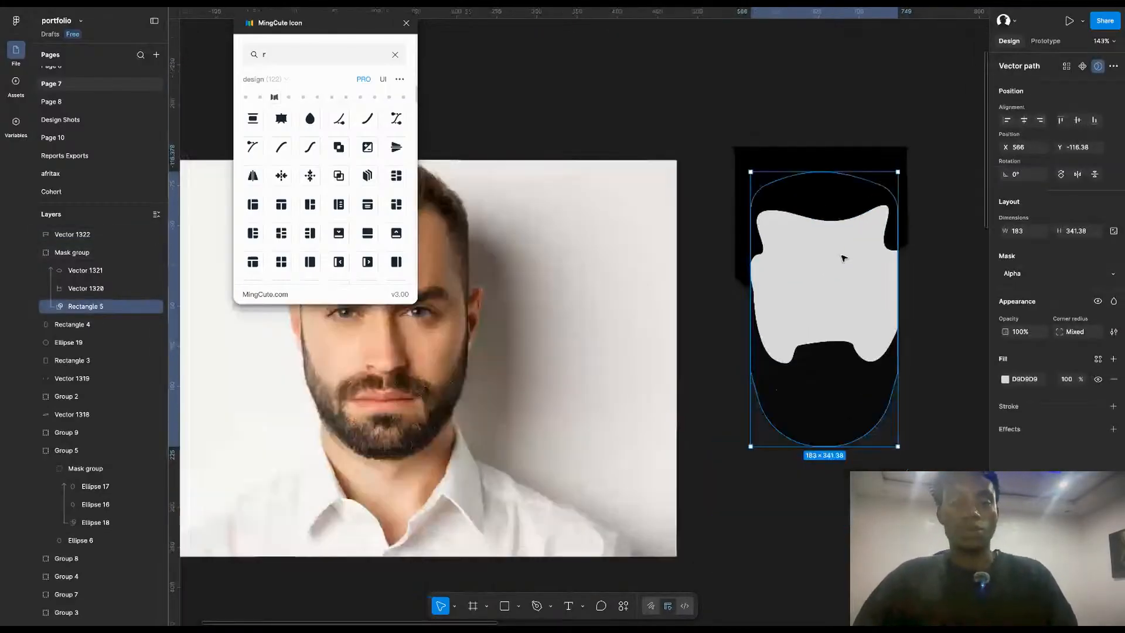
key(super+d)
shift+click(881, 159)
right_click(882, 157)
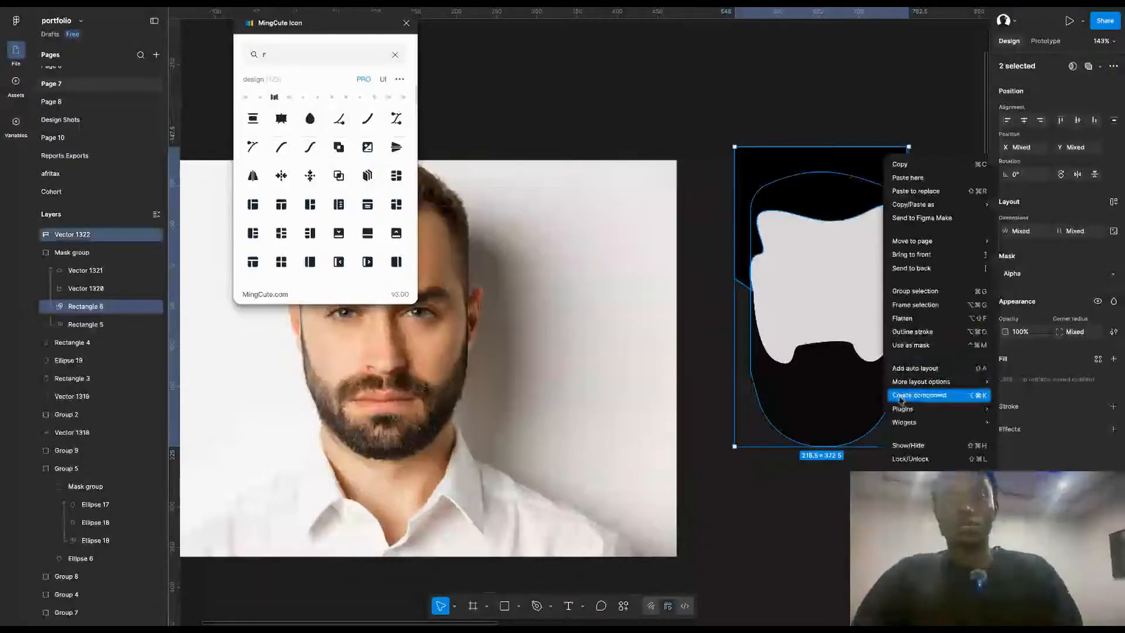
mouse_move(910, 426)
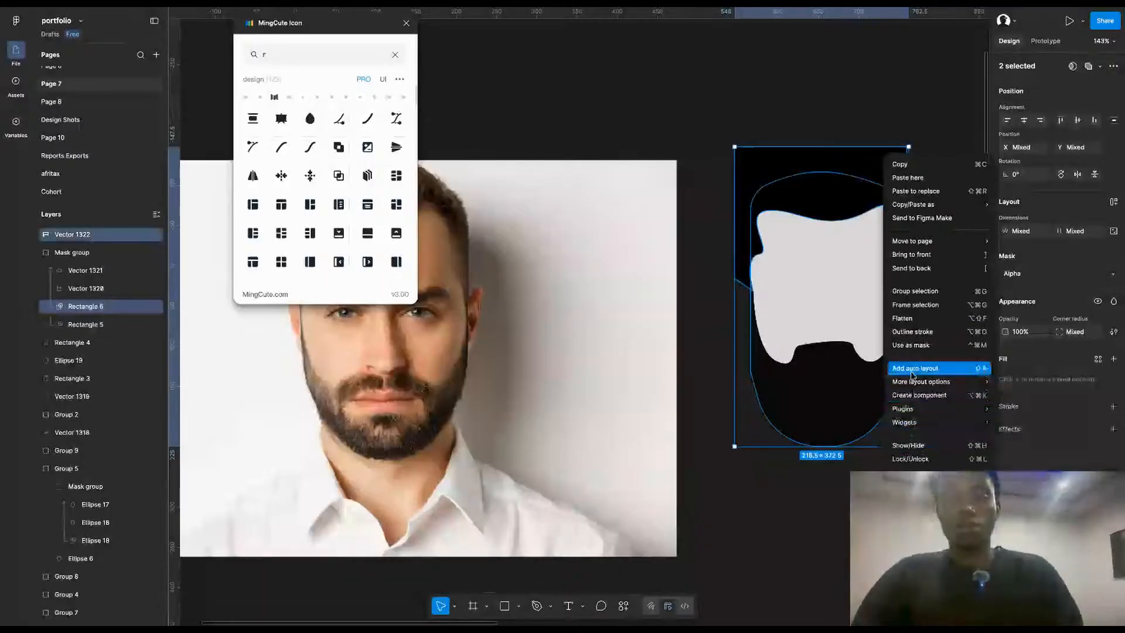
click(918, 345)
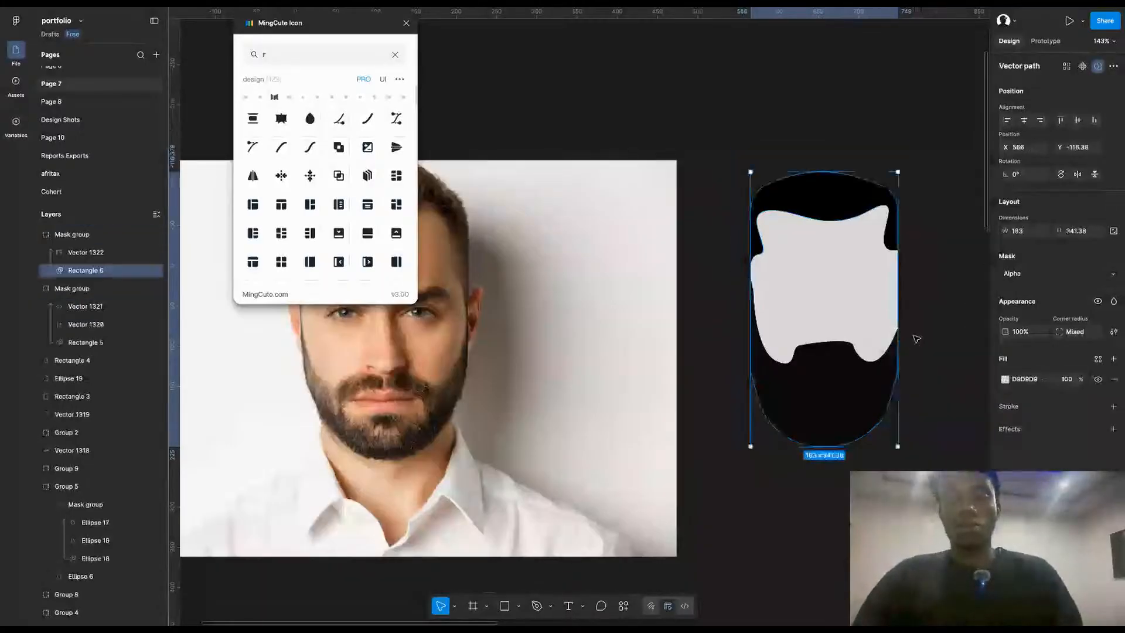
Step: Change the fill of the duplicated mask shape in the hair group to the skin tone EFBE9F
click(888, 103)
scroll(889, 103, down, 4)
click(899, 176)
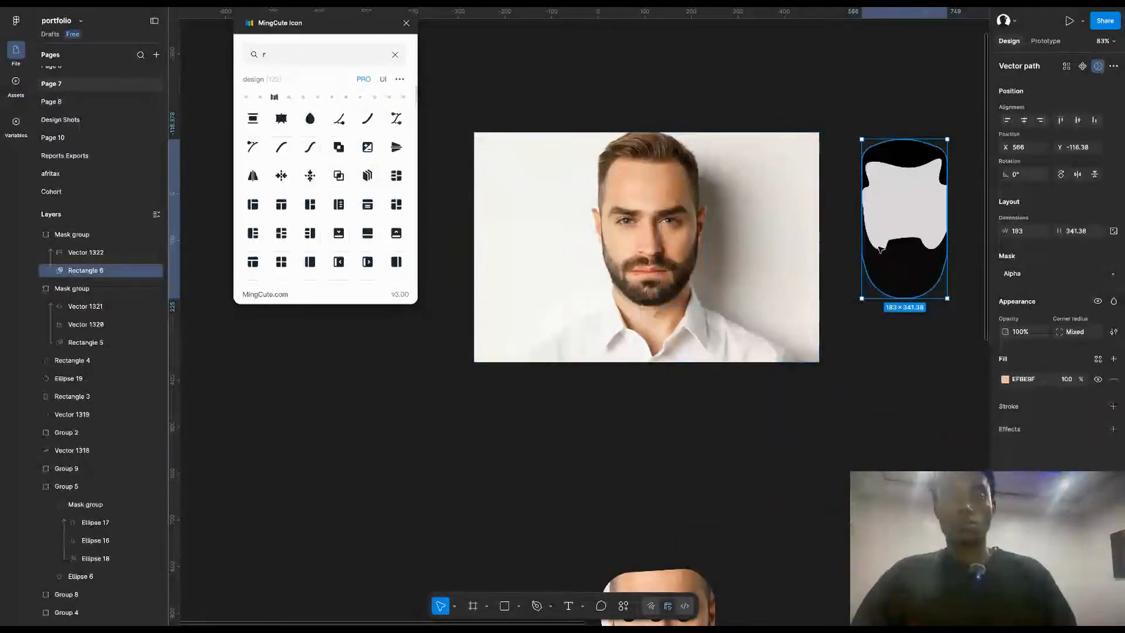
Step: Lock the mask group that holds the black hair shape
scroll(887, 251, up, 5)
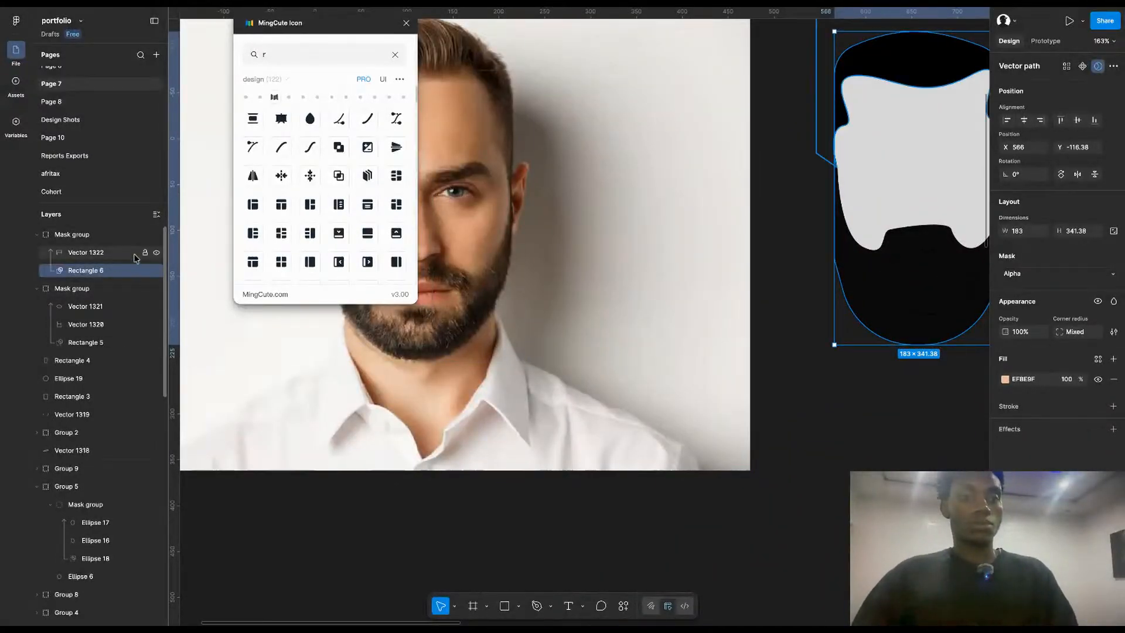
click(144, 234)
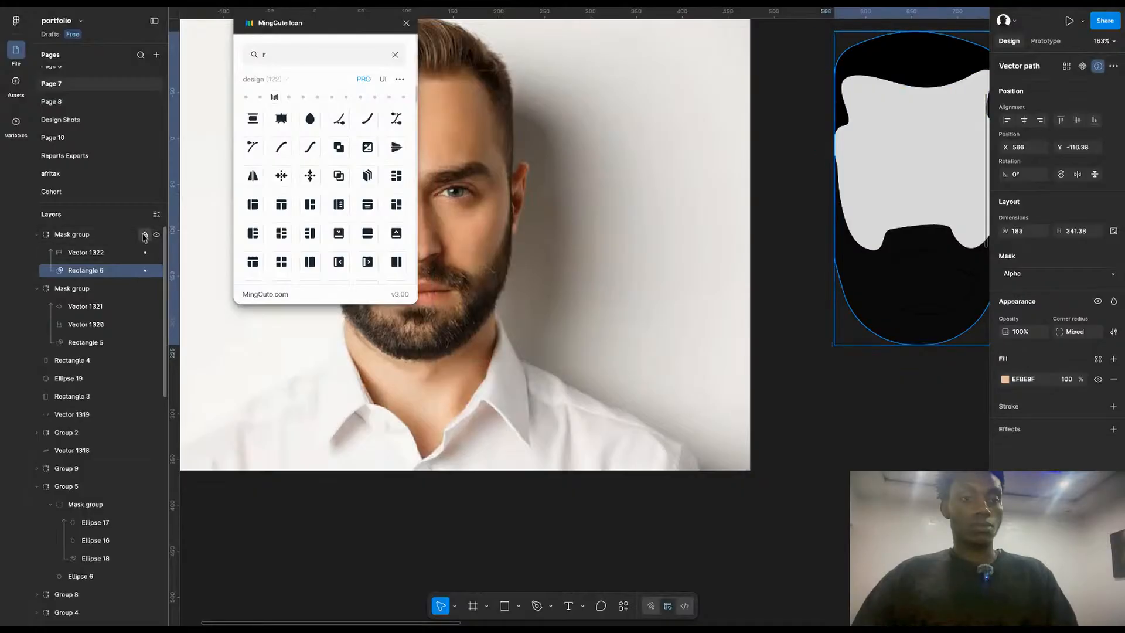
click(795, 311)
scroll(795, 312, down, 5)
scroll(836, 267, up, 2)
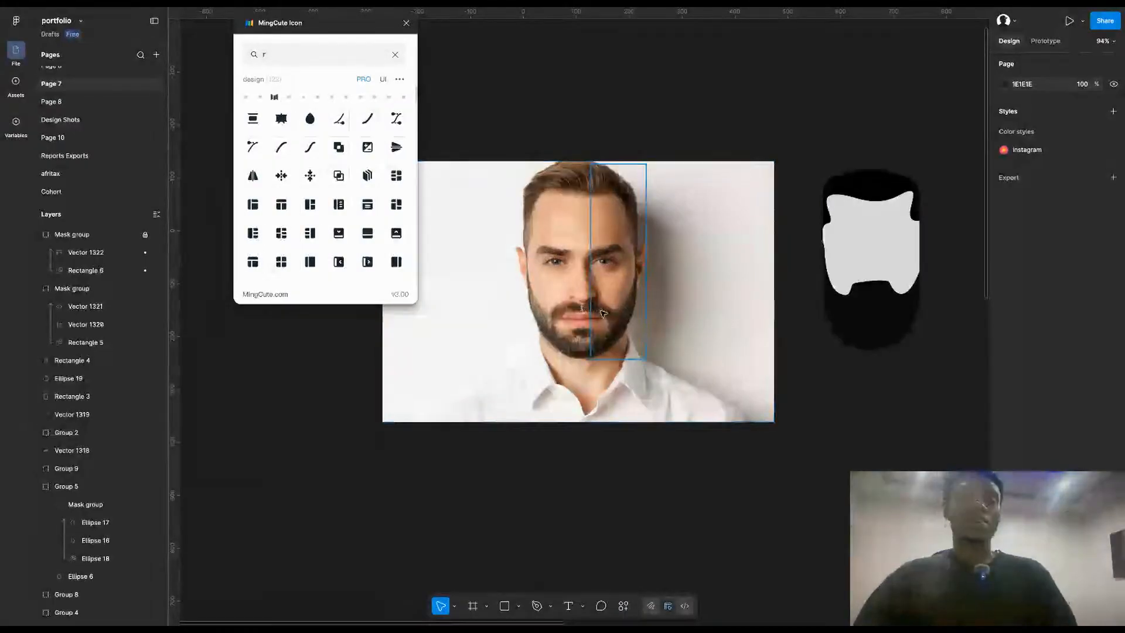
click(884, 254)
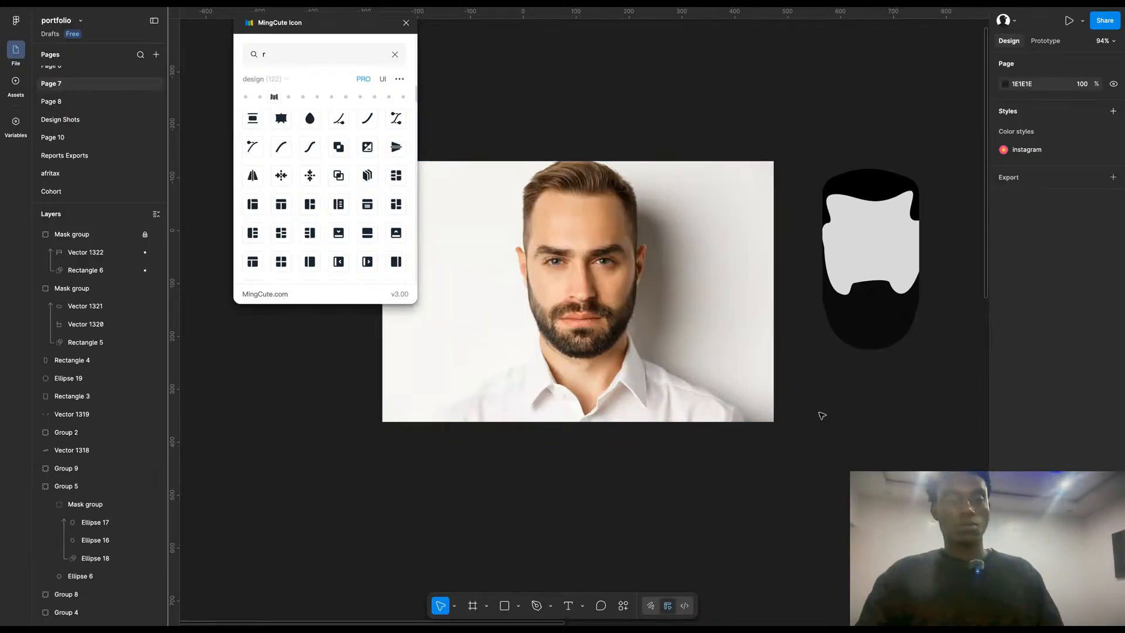
Step: Draw a square about 359 × 359 on an empty area of the canvas well below the artwork
scroll(822, 416, down, 15)
scroll(822, 416, down, 10)
key(r)
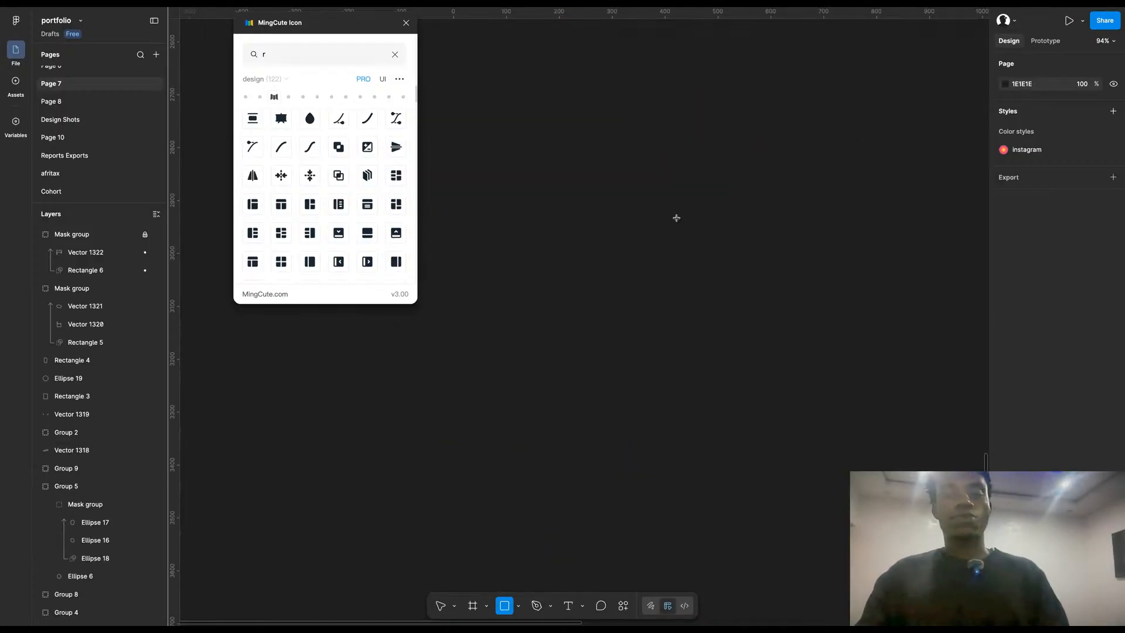
drag(861, 401, 678, 218)
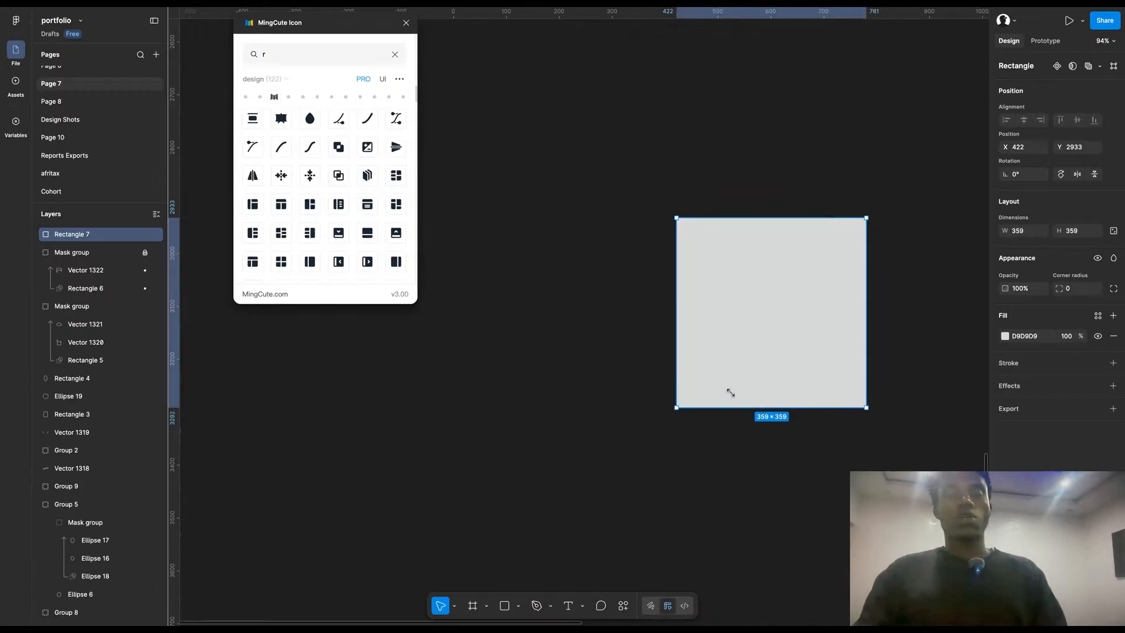
key(p)
click(716, 268)
key(Escape)
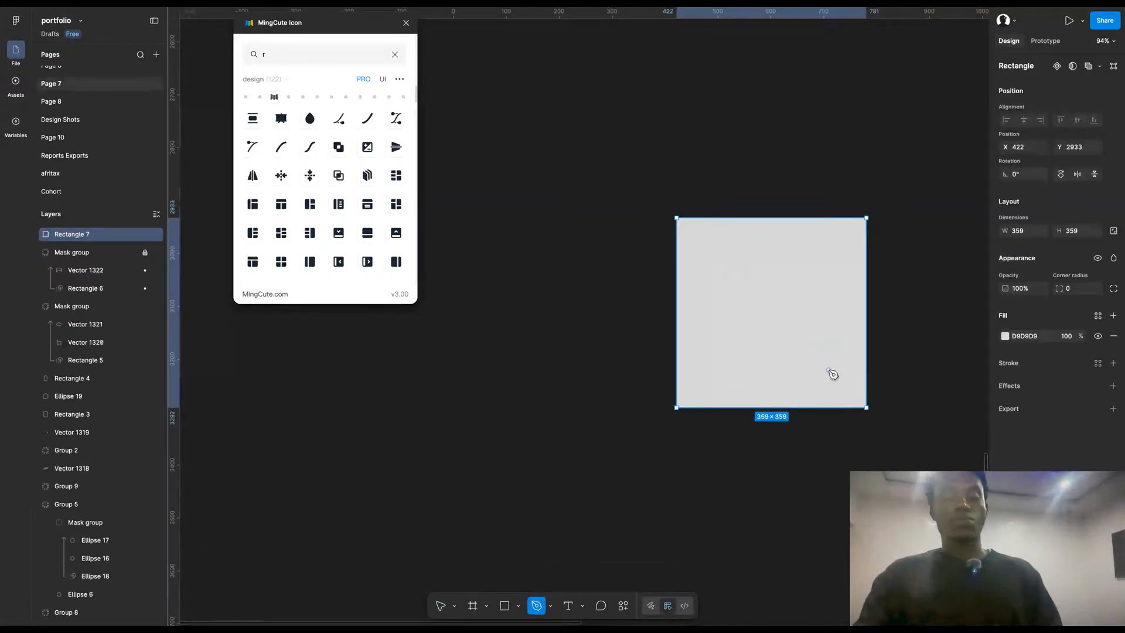
Step: Draw a circle about 251 × 251 over the grey square and fill it with bright green
key(o)
drag(715, 272, 848, 405)
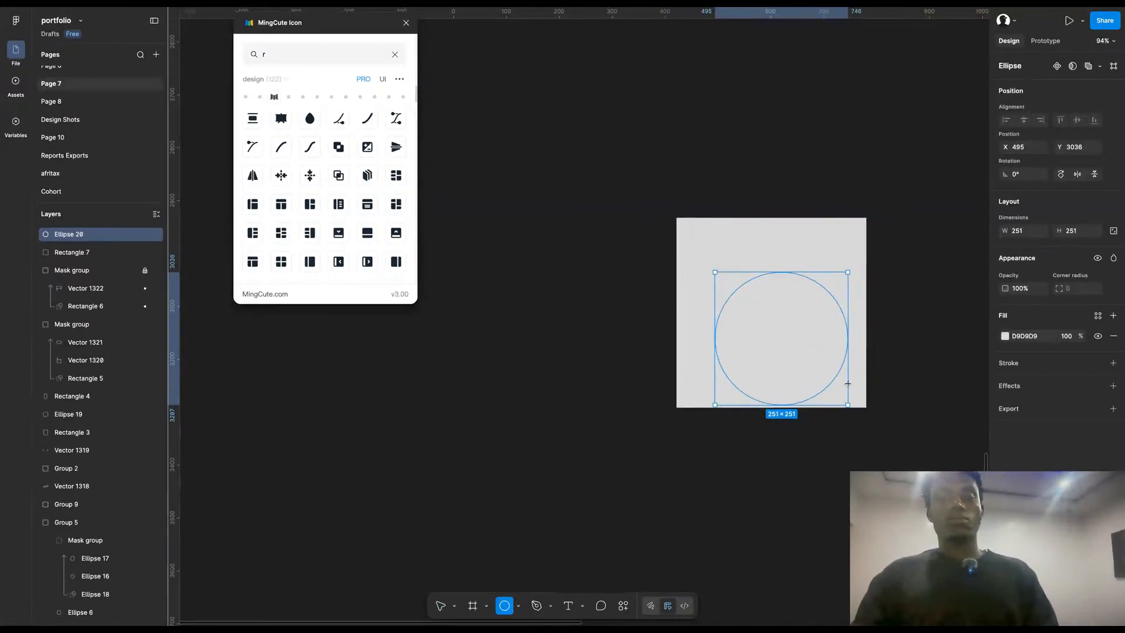
click(1005, 335)
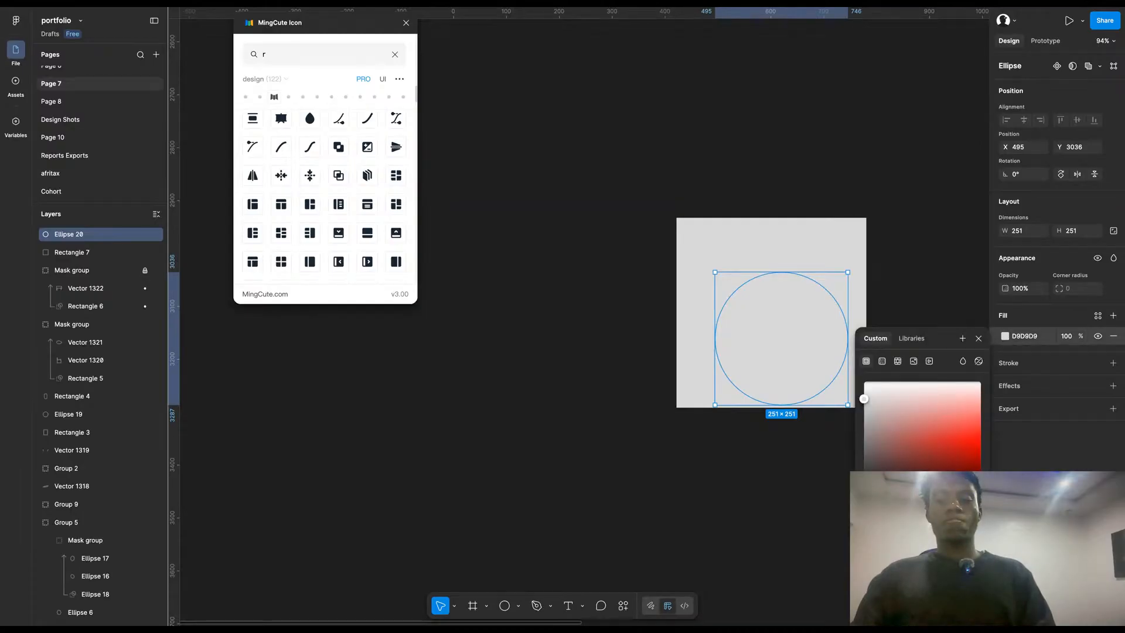
click(960, 444)
Step: Move the green circle so it overlaps the square's lower-right corner and mask it with the square
click(809, 382)
drag(809, 382, 862, 415)
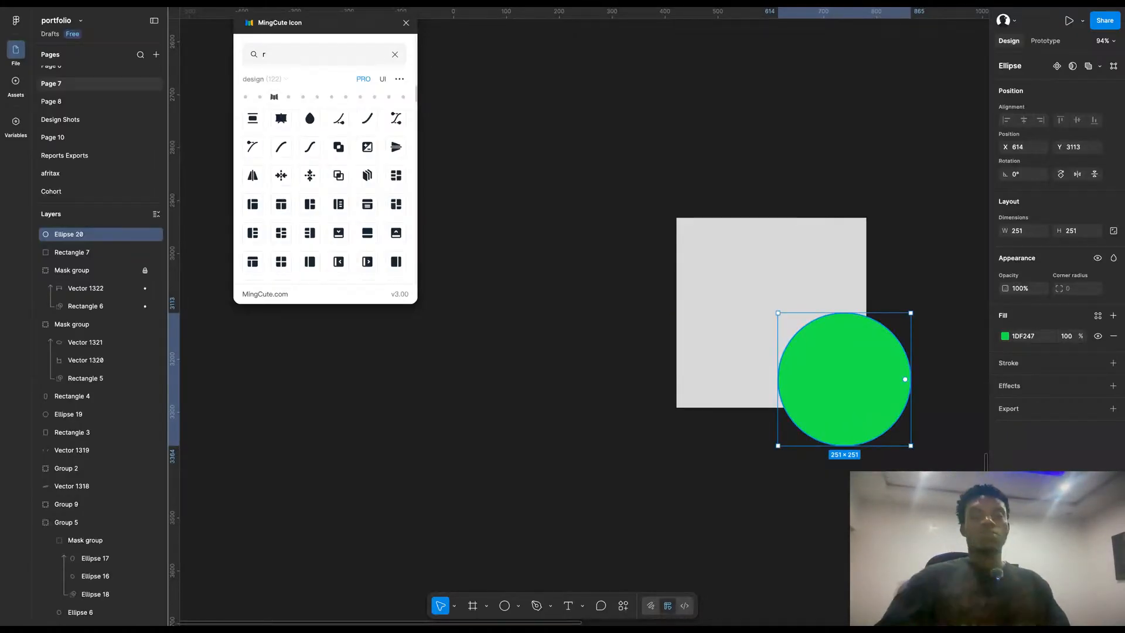
shift+click(841, 272)
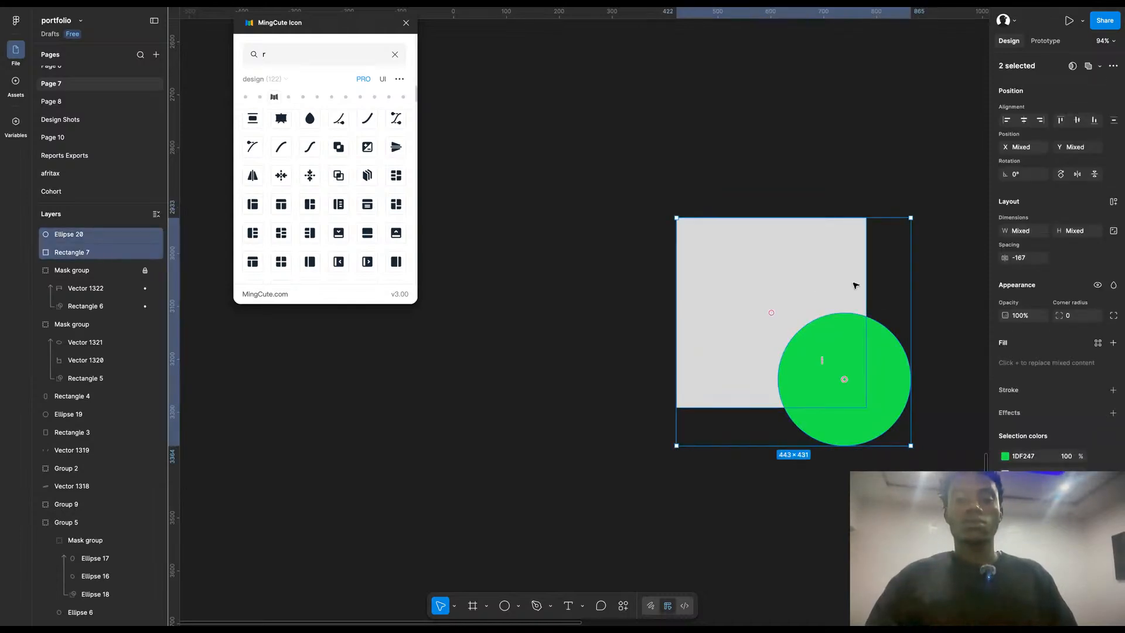
right_click(830, 317)
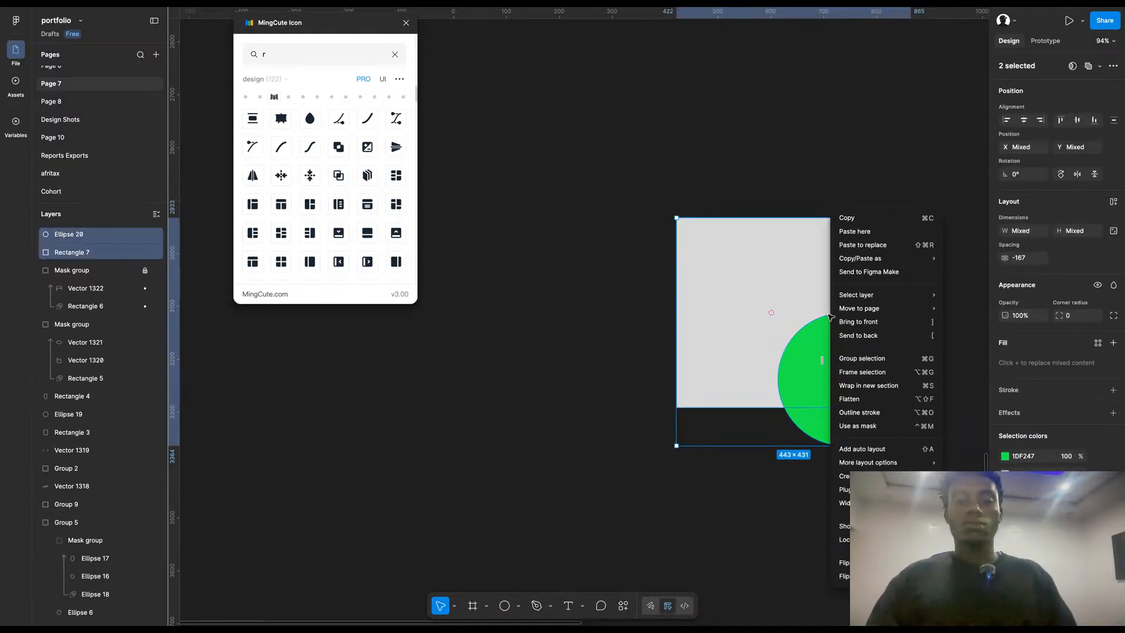
click(864, 434)
click(882, 465)
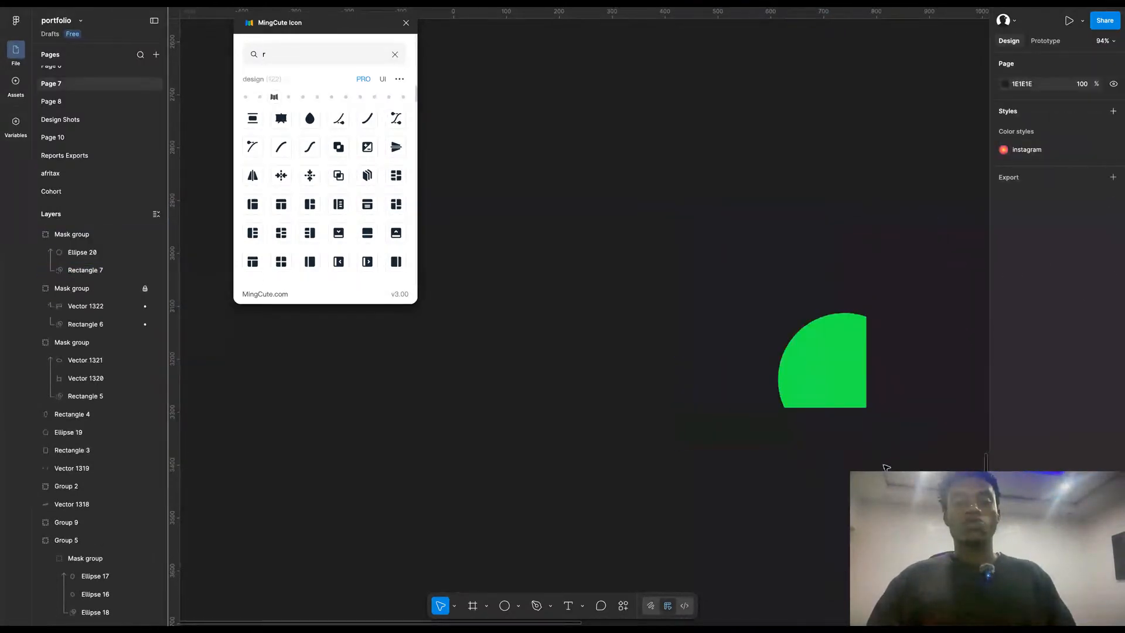
Step: Release the mask on the green circle and send the circle behind the grey square
click(846, 331)
key(ctrl+shift+g)
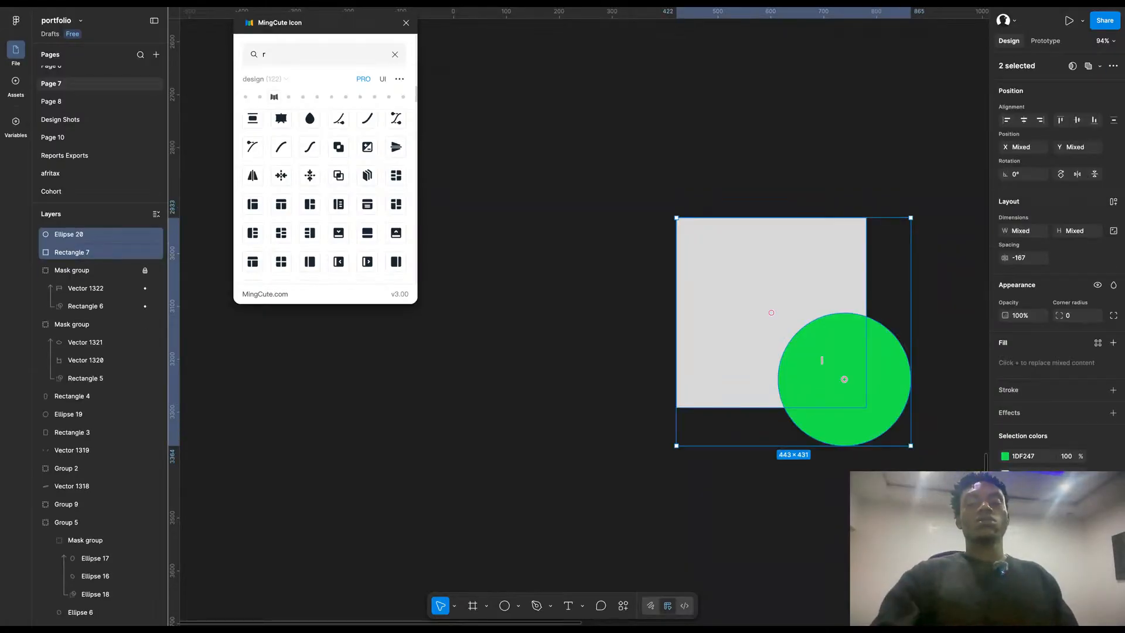
click(931, 367)
click(891, 371)
key(ctrl+shift+[)
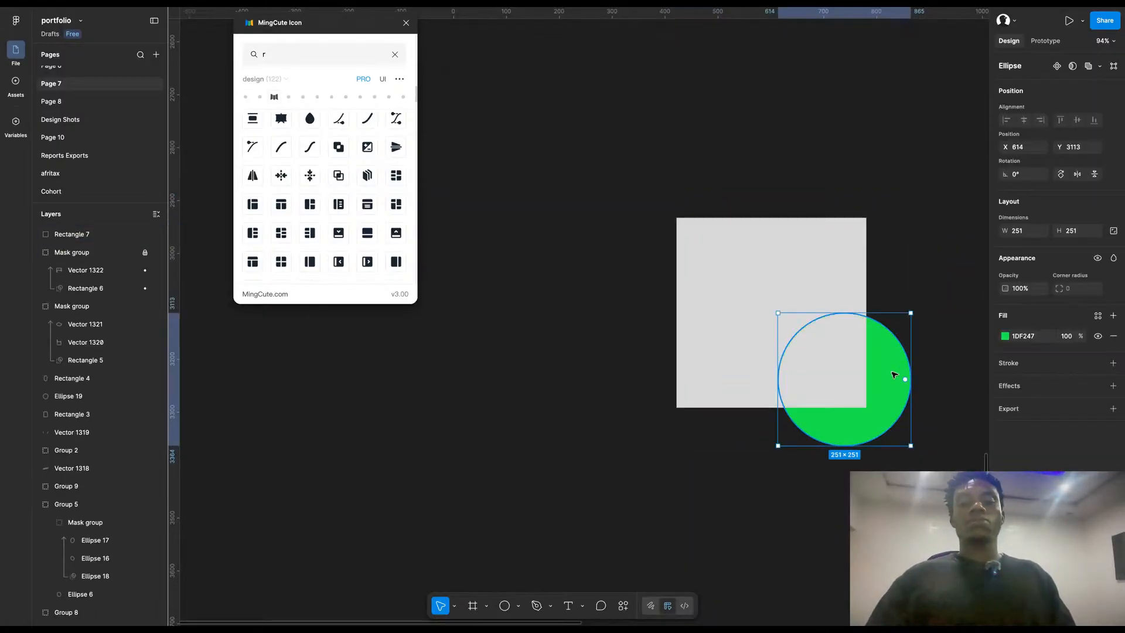
Step: Mask the grey square with the green circle and select the circle's layer inside the mask group
shift+click(829, 351)
right_click(829, 350)
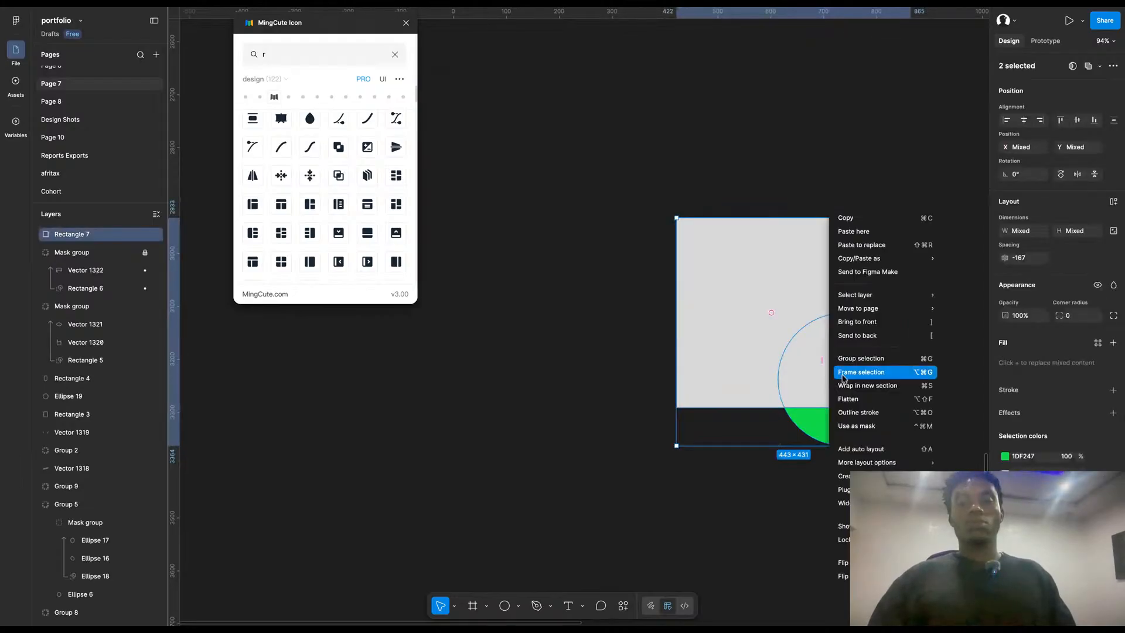
click(866, 427)
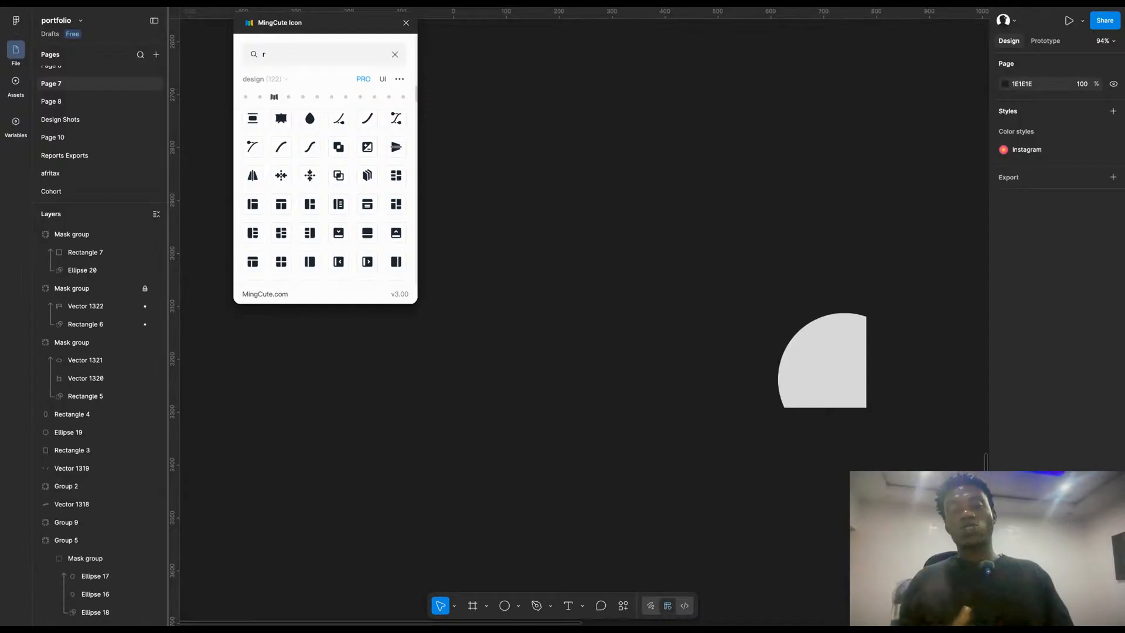
click(82, 271)
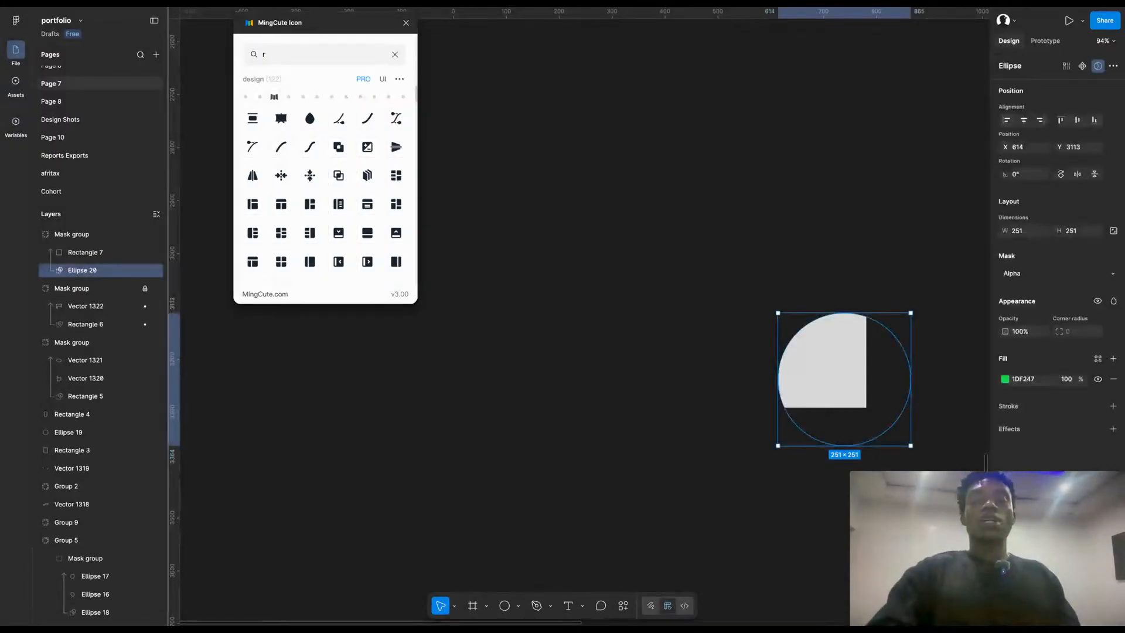
Step: Undo the masking of the grey square with the green circle and clear the selection
key(ctrl+z)
key(ctrl+z)
key(Escape)
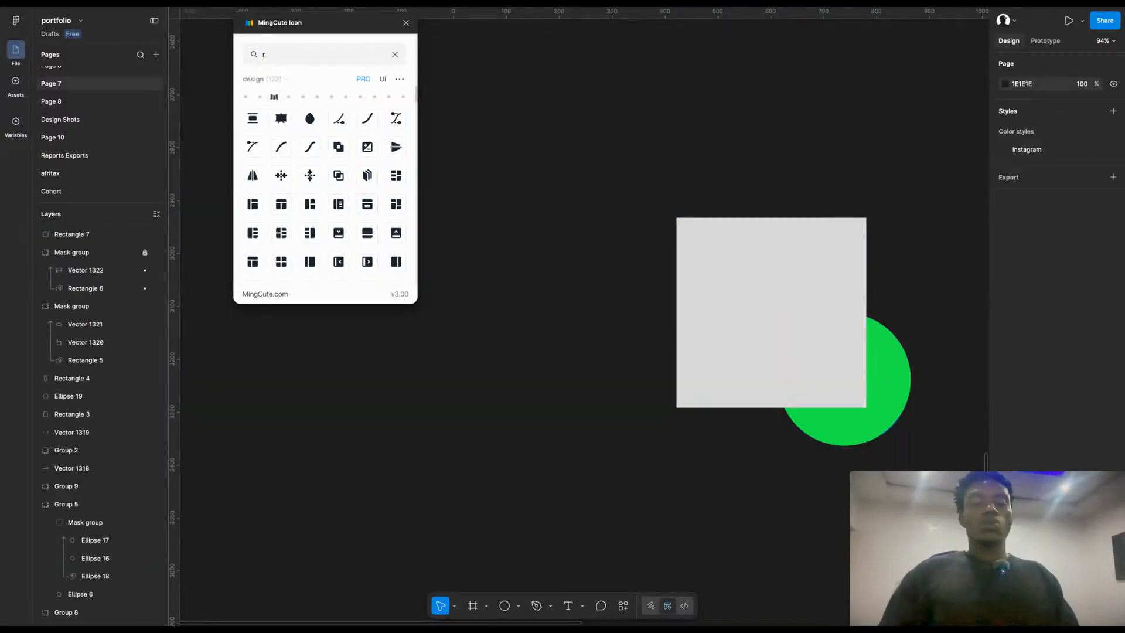
Step: Draw an ellipse about 189 × 197 over the grey square's right edge, overlapping the green circle, and fill it with yellow-orange FDB82F
key(o)
drag(794, 275, 797, 276)
drag(887, 384, 893, 379)
click(1004, 336)
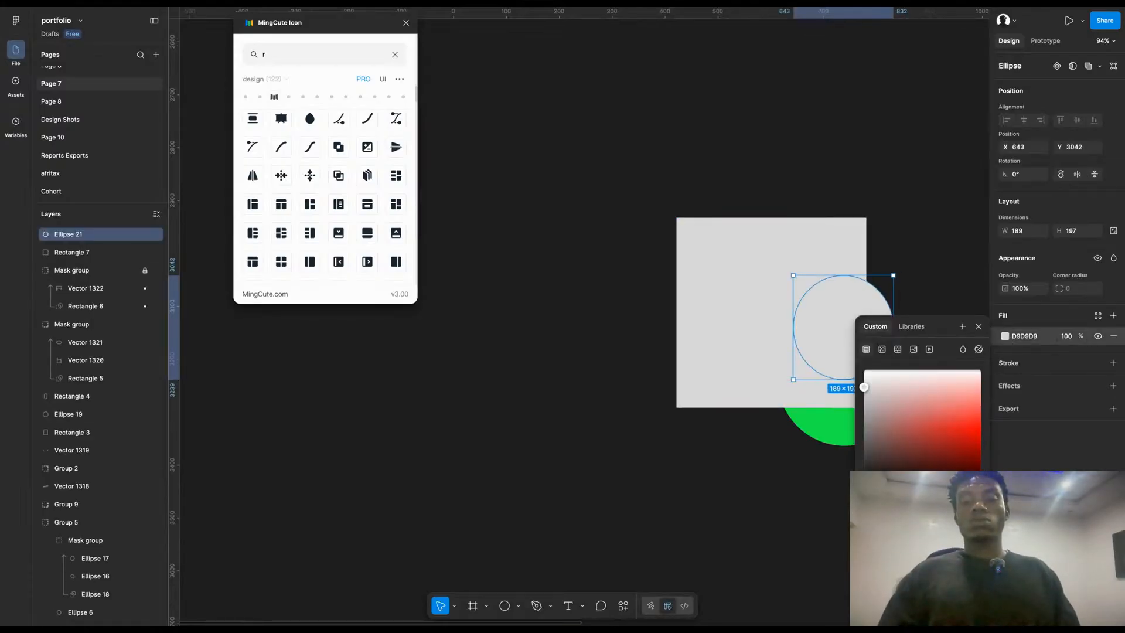
click(896, 497)
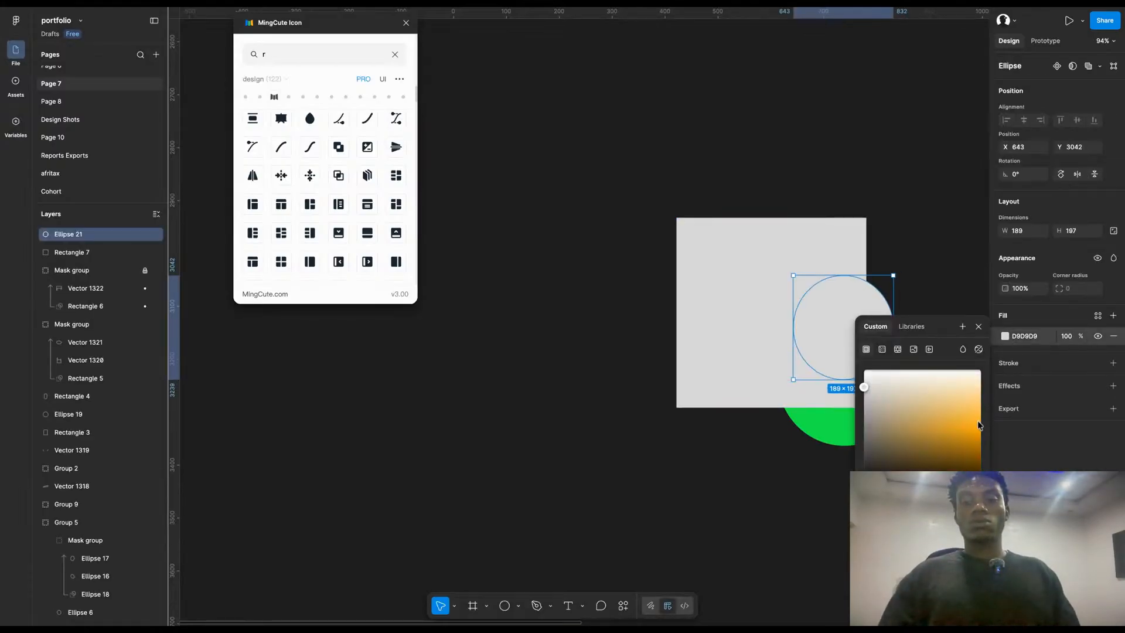
click(977, 381)
click(884, 185)
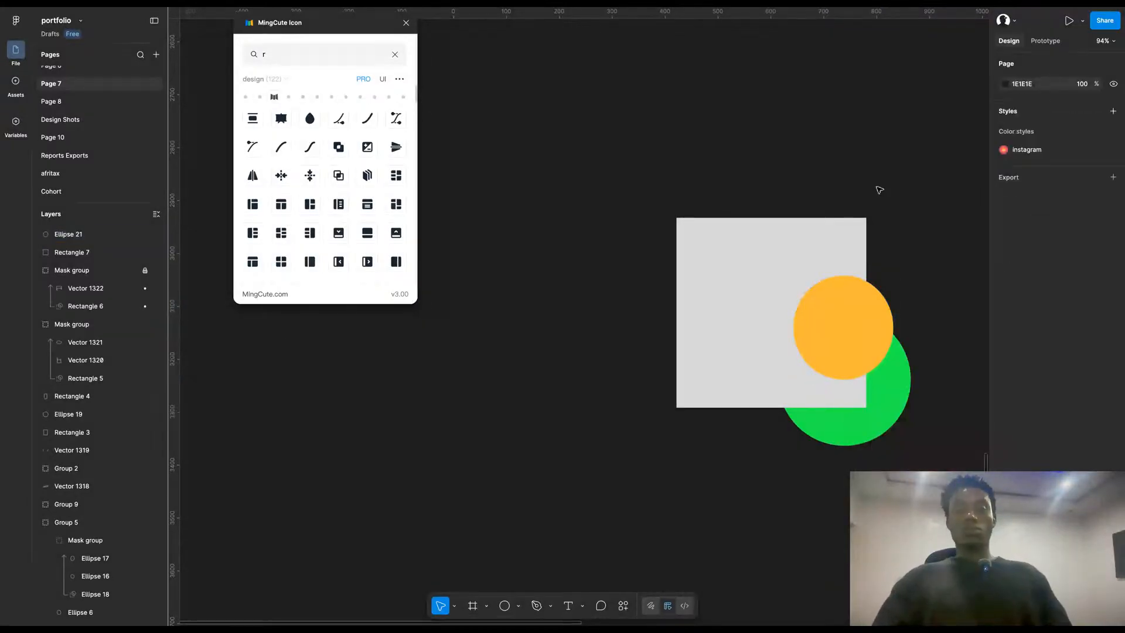
Step: Mask the grey square and yellow-orange ellipse together with the green circle, and undo that mask
drag(733, 171, 912, 427)
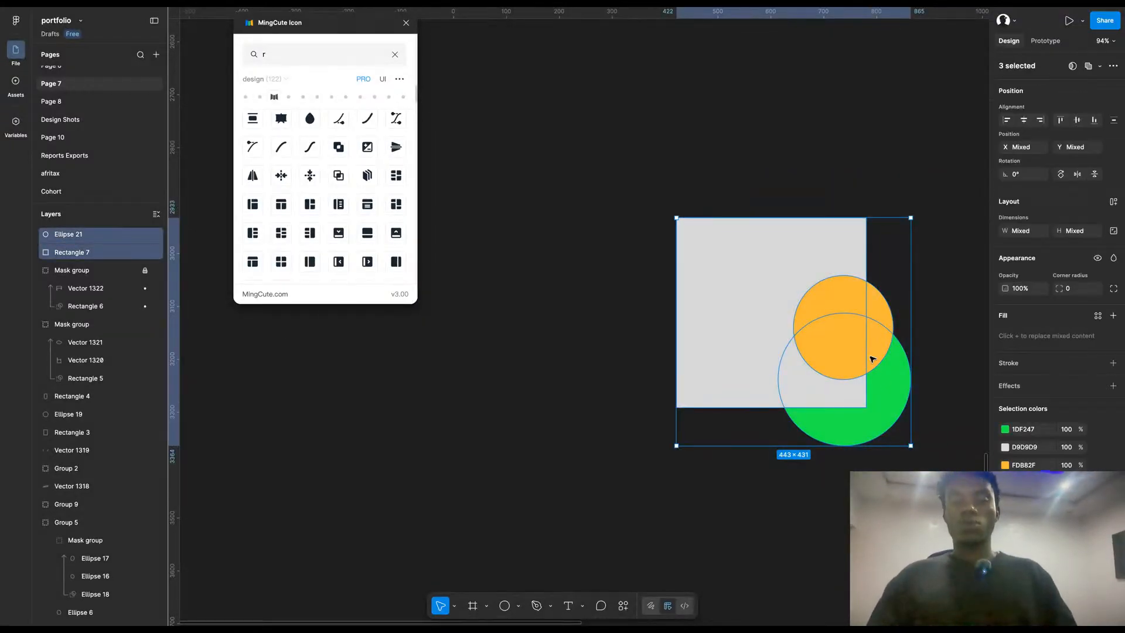
right_click(872, 357)
click(895, 427)
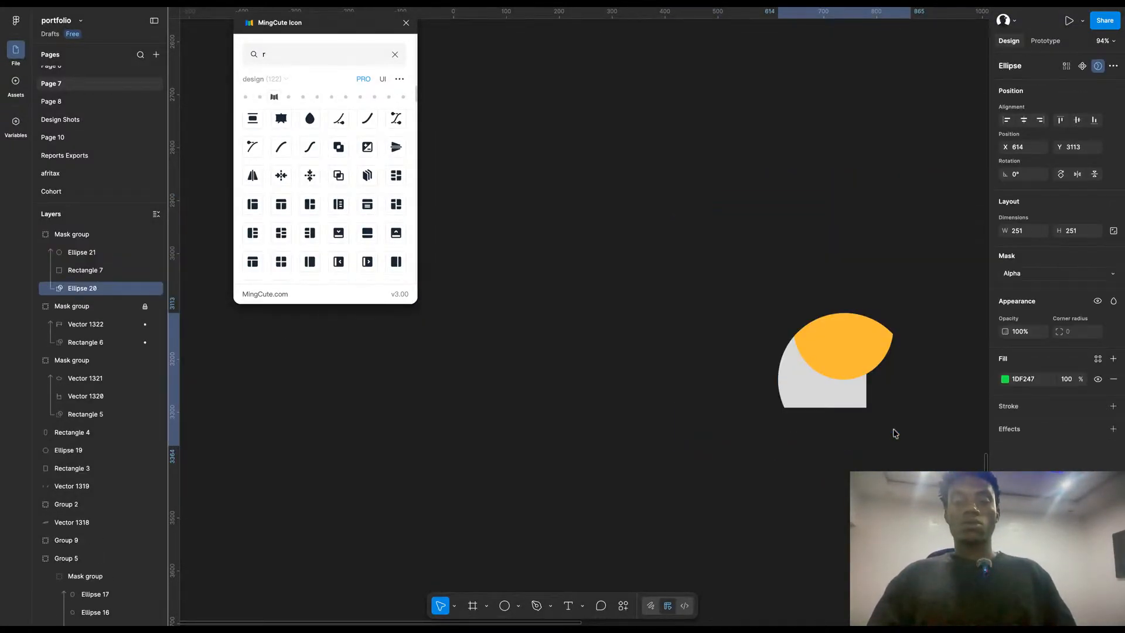
click(924, 456)
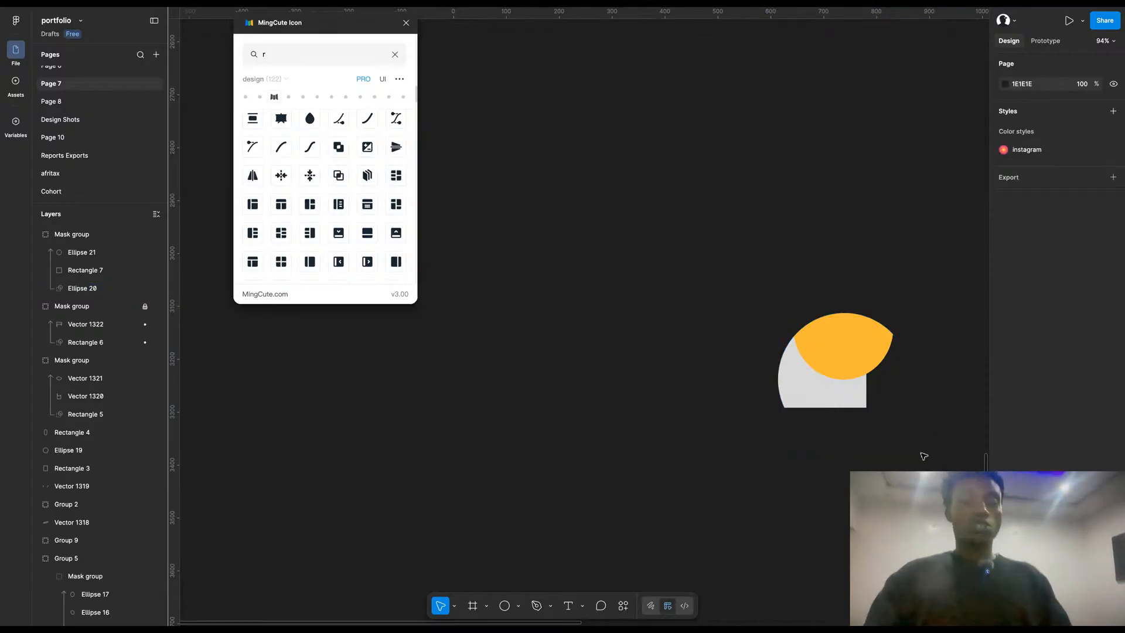
key(ctrl+z)
click(896, 447)
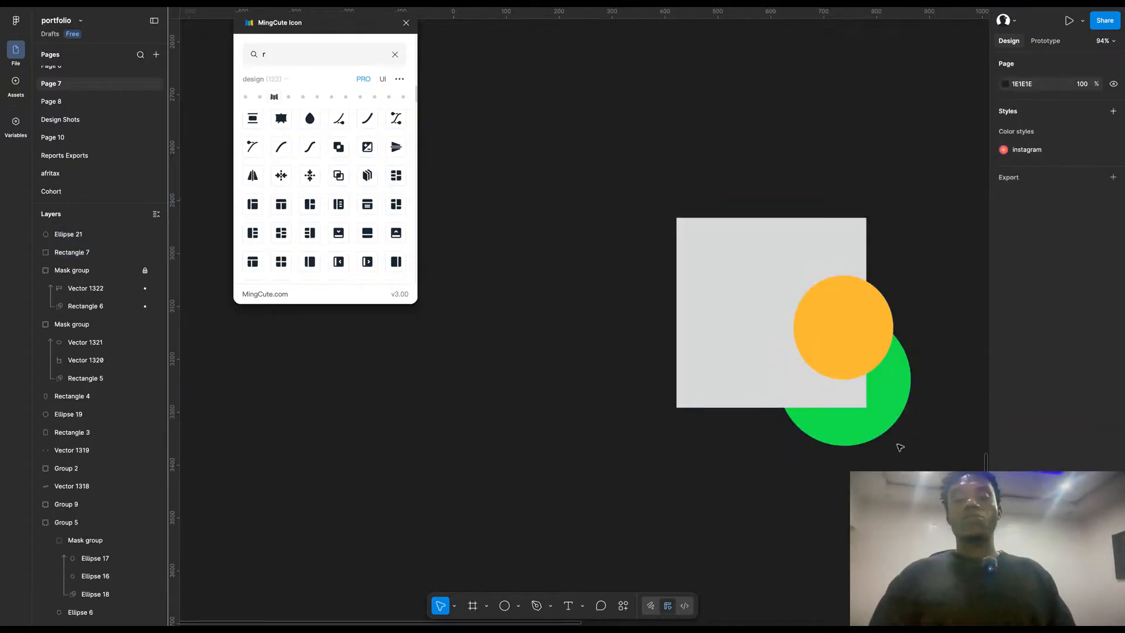
Step: Duplicate the yellow-orange ellipse slightly lower over the green circle and fill the copy with dark orange E16500
click(858, 360)
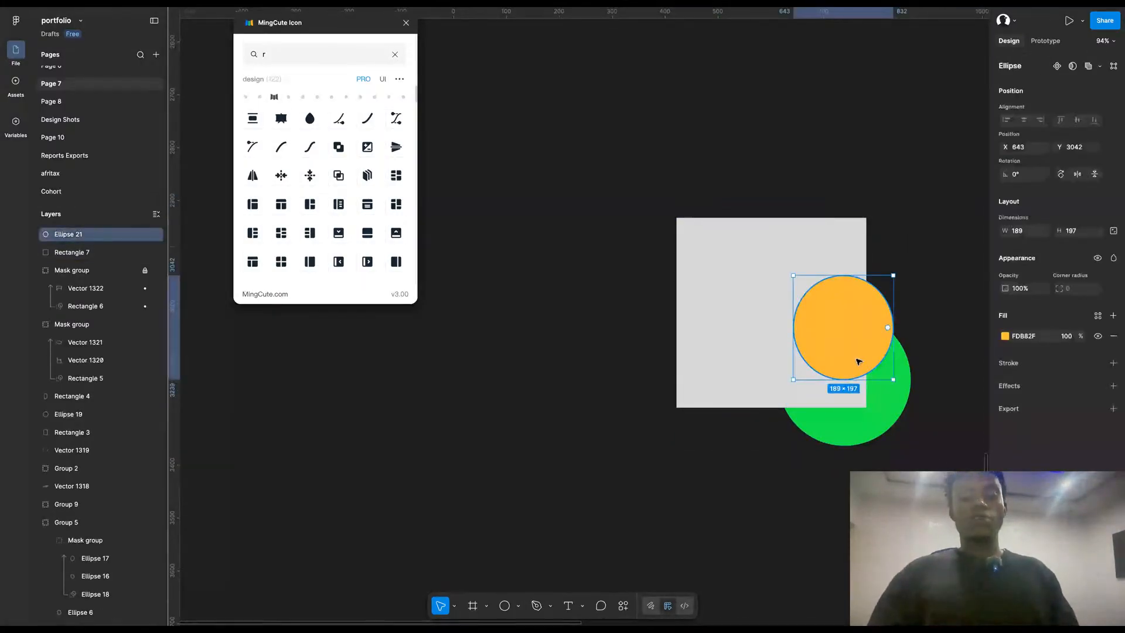
drag(849, 353, 837, 416)
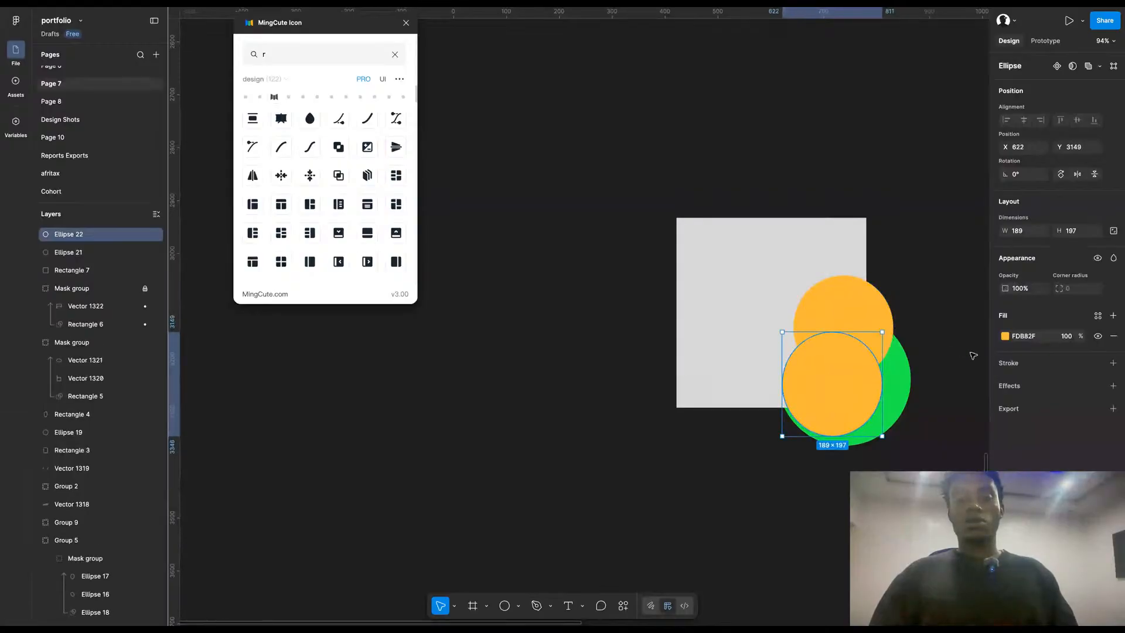
click(1005, 339)
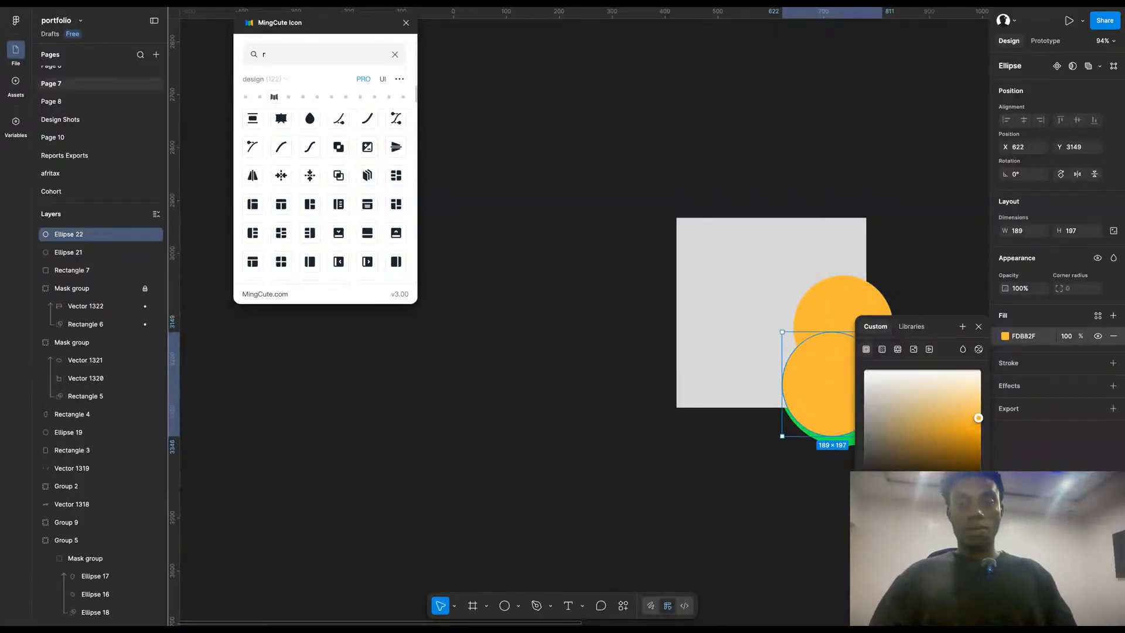
drag(900, 499, 897, 499)
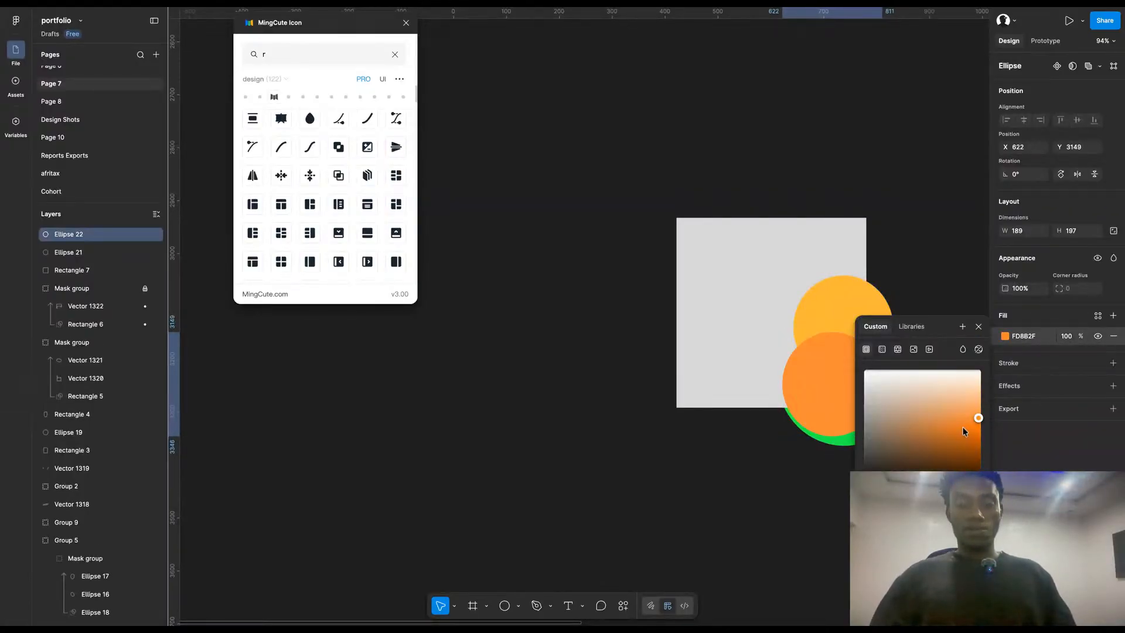
drag(962, 409, 992, 442)
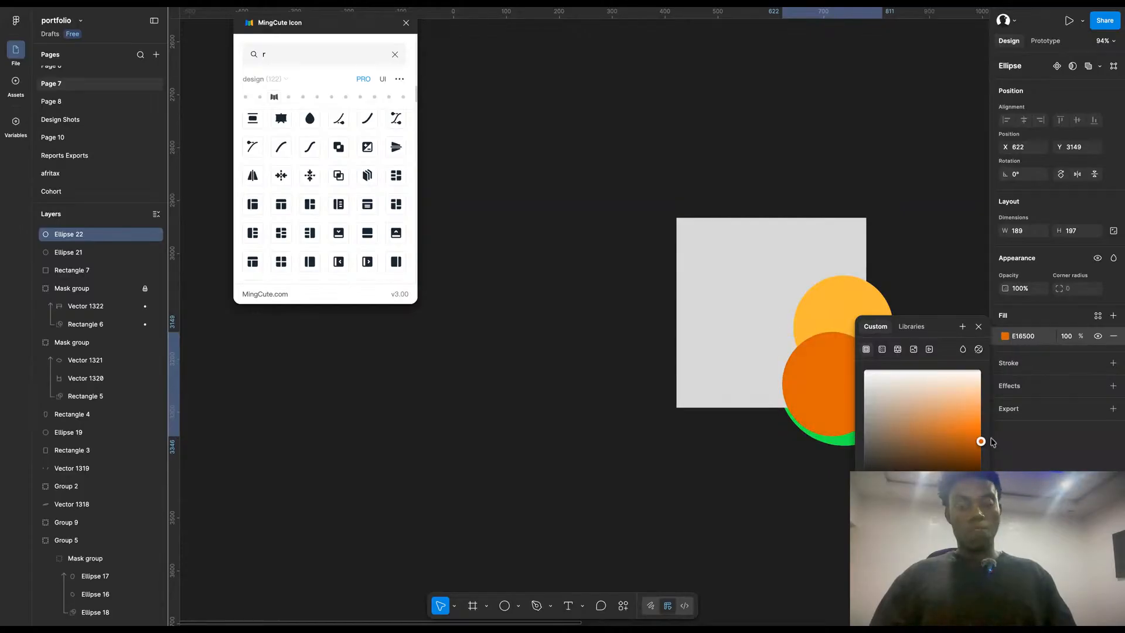
click(941, 421)
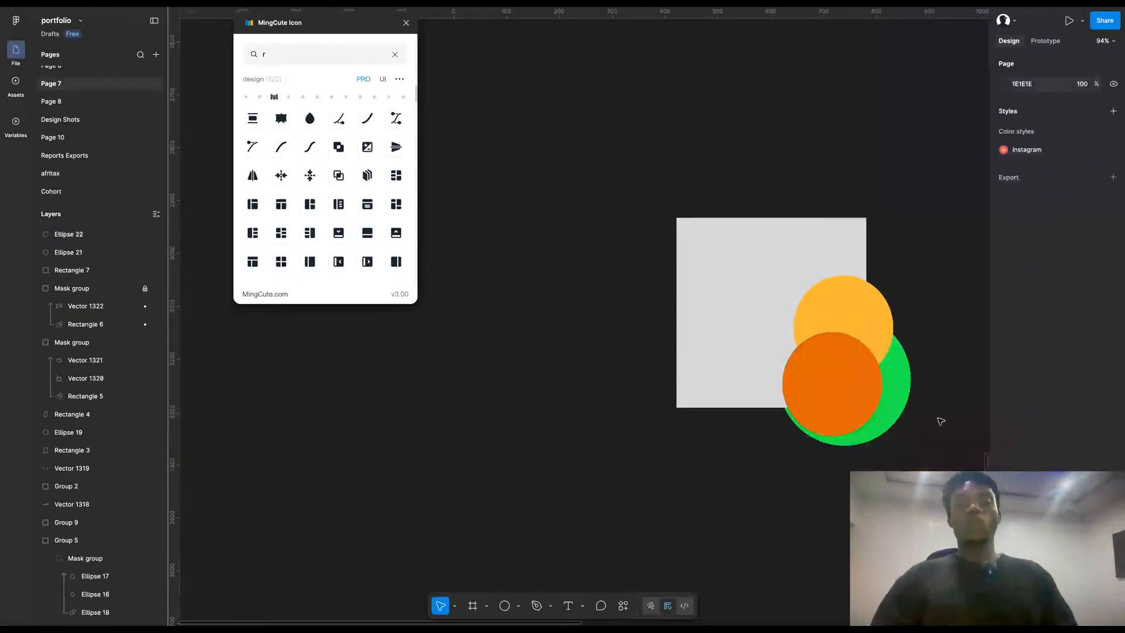
Step: Mask the grey square and both orange ellipses together with the green circle
drag(931, 462, 744, 287)
right_click(825, 377)
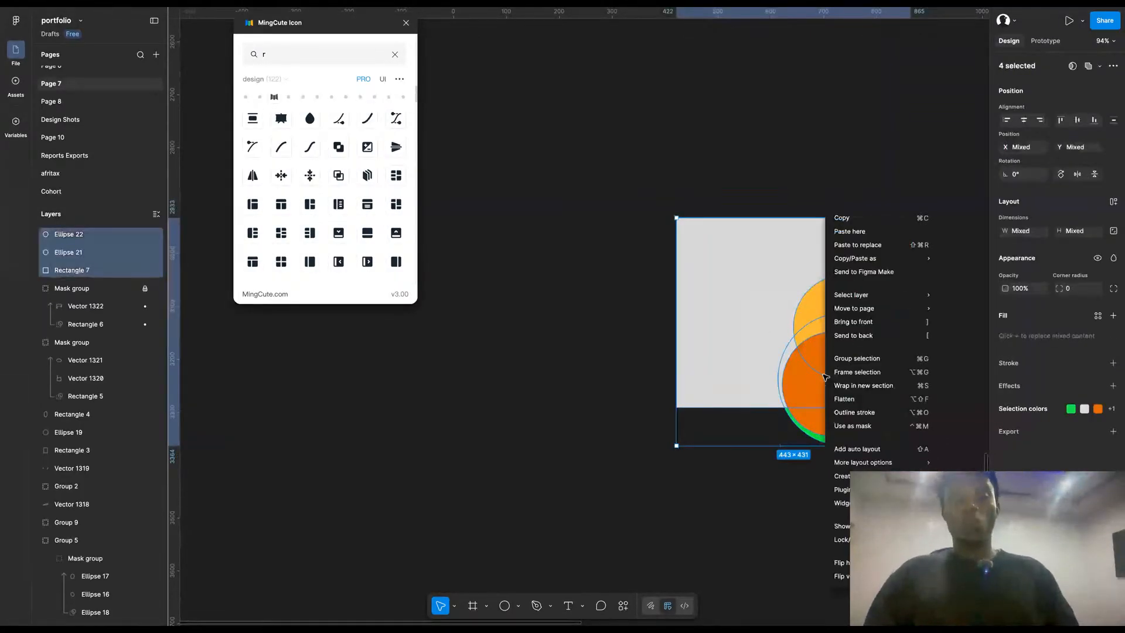
click(881, 427)
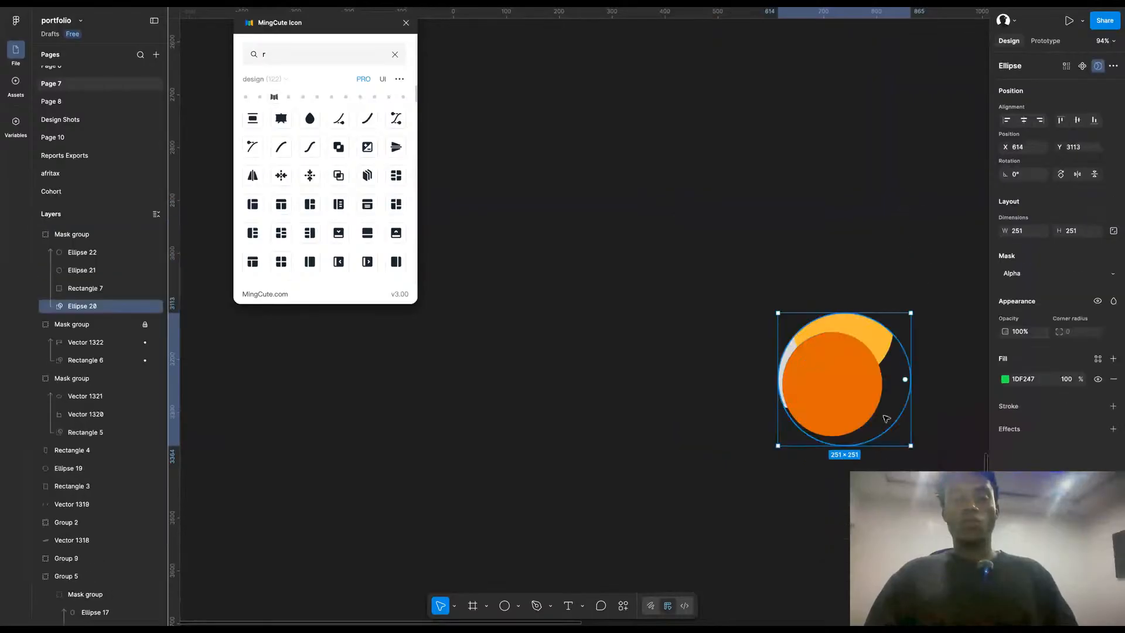
key(Escape)
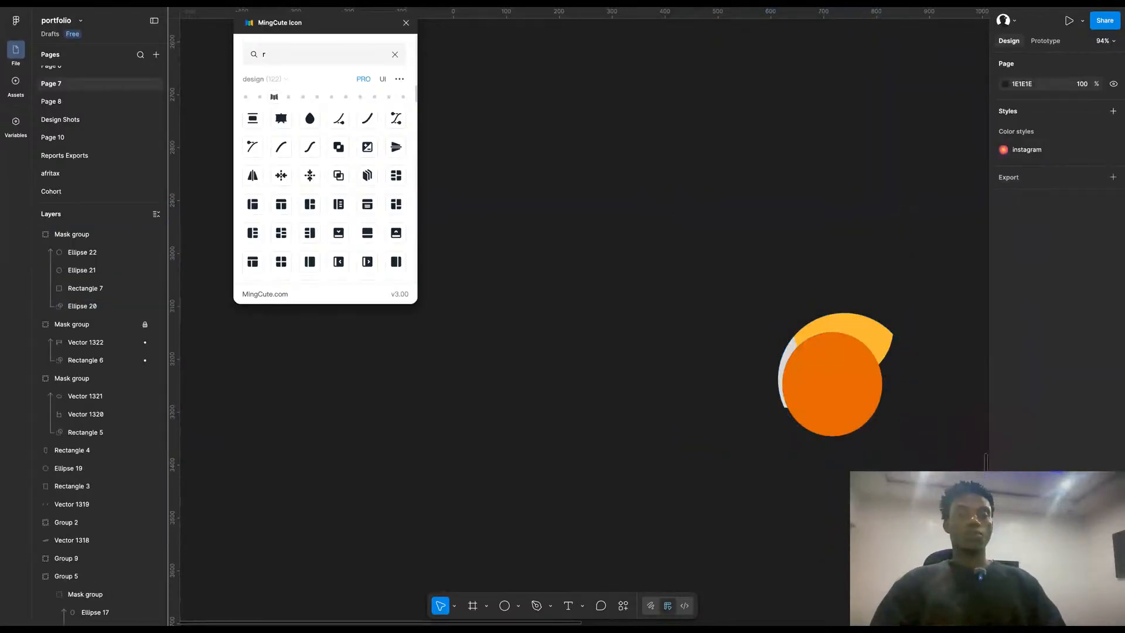
Step: Undo the mask and the duplicated dark orange ellipse
key(ctrl+z)
key(ctrl+z)
key(ctrl+z)
key(ctrl+z)
key(ctrl+z)
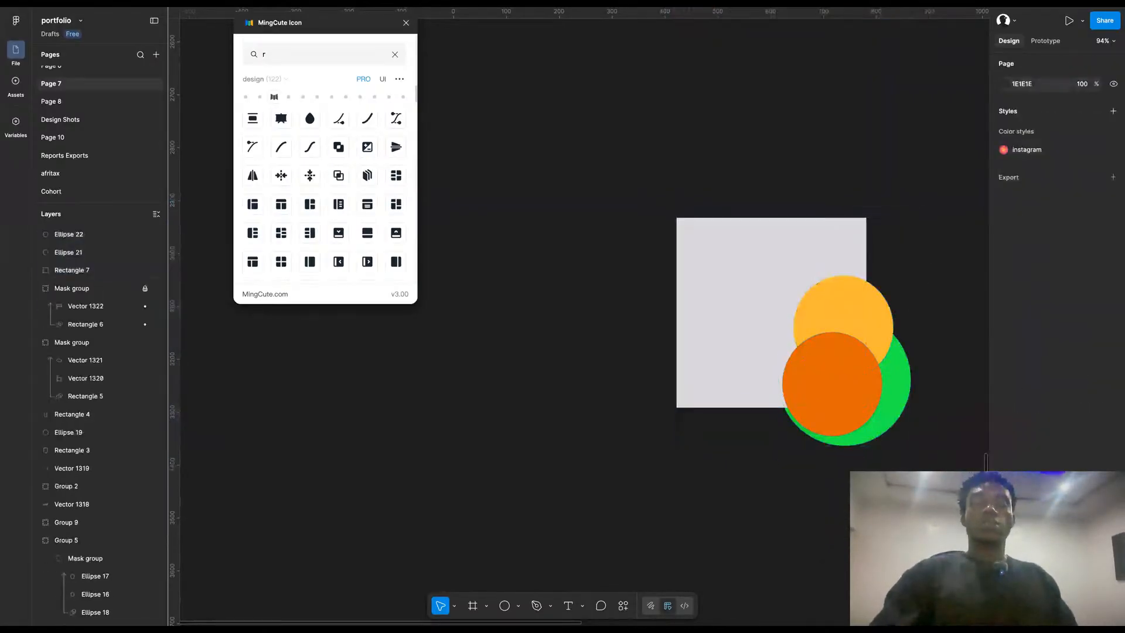
key(ctrl+z)
key(ctrl+z)
key(ctrl+z)
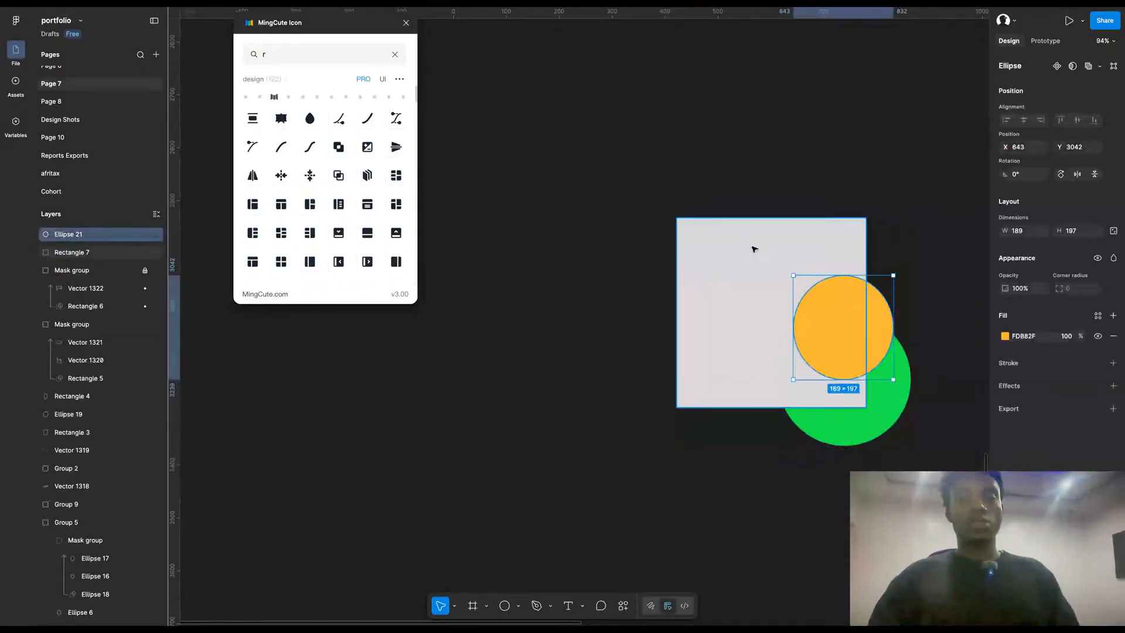
Step: Move the grey square to about X 119, Y 2811 and place the yellow-orange ellipse over its lower-right corner
click(741, 196)
click(779, 266)
drag(779, 266, 618, 204)
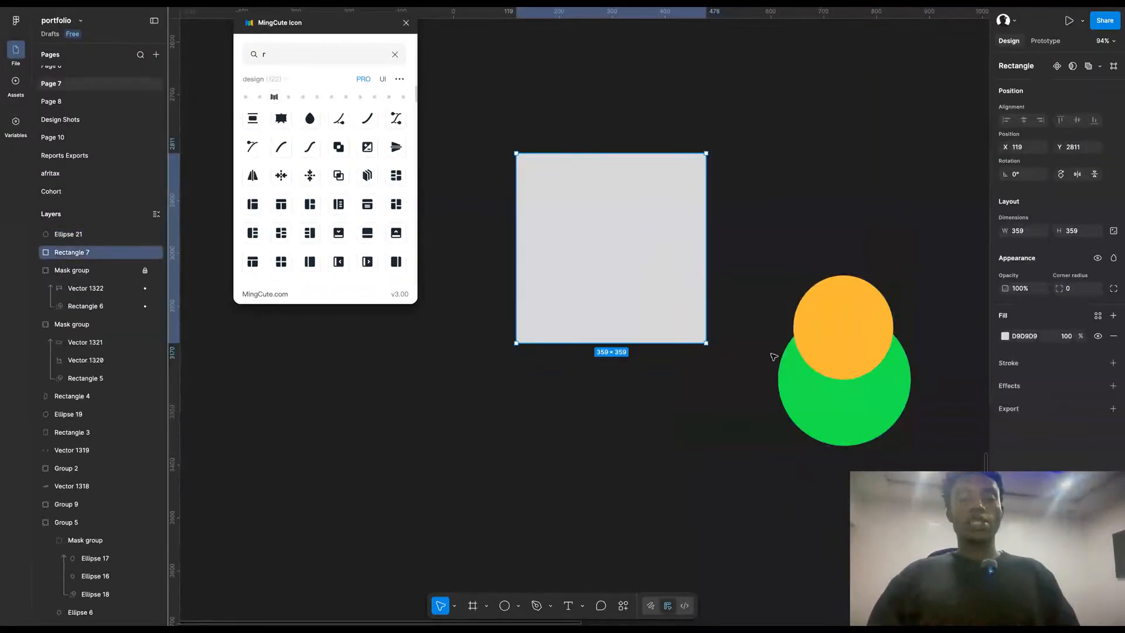
drag(837, 337, 674, 332)
Step: Mask the yellow-orange ellipse with the grey square
drag(727, 302, 656, 334)
right_click(657, 334)
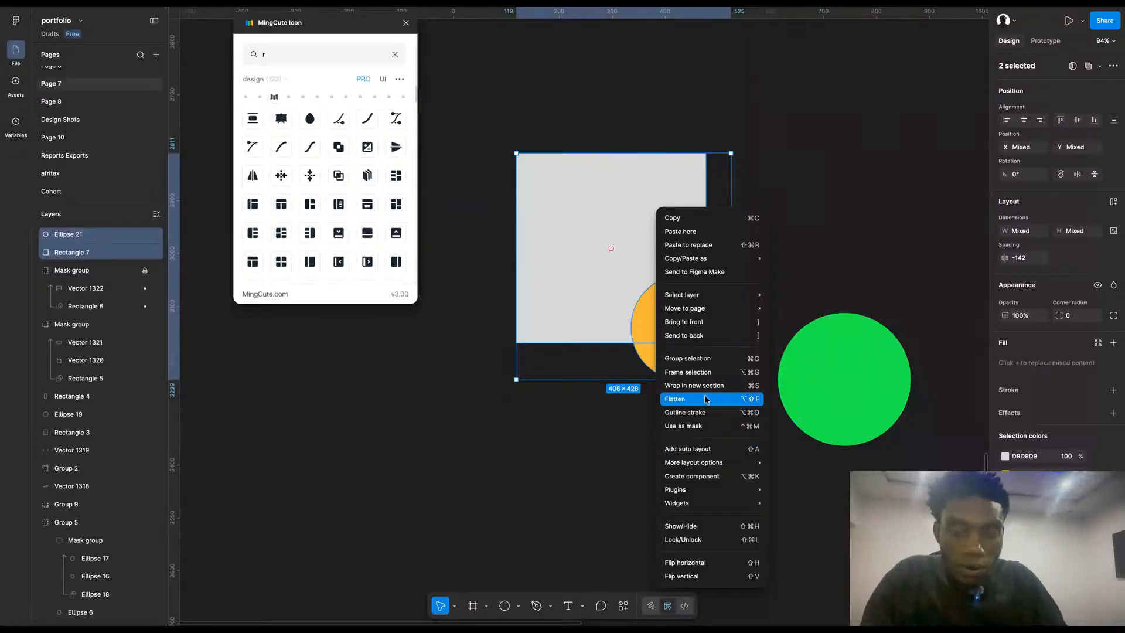
mouse_move(712, 467)
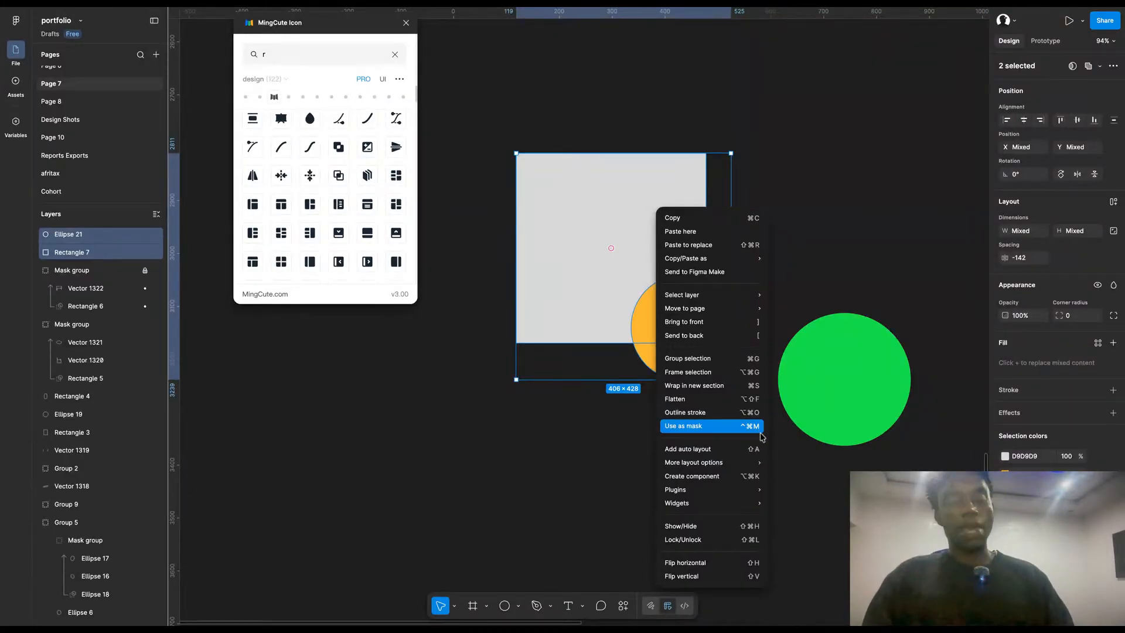
click(551, 472)
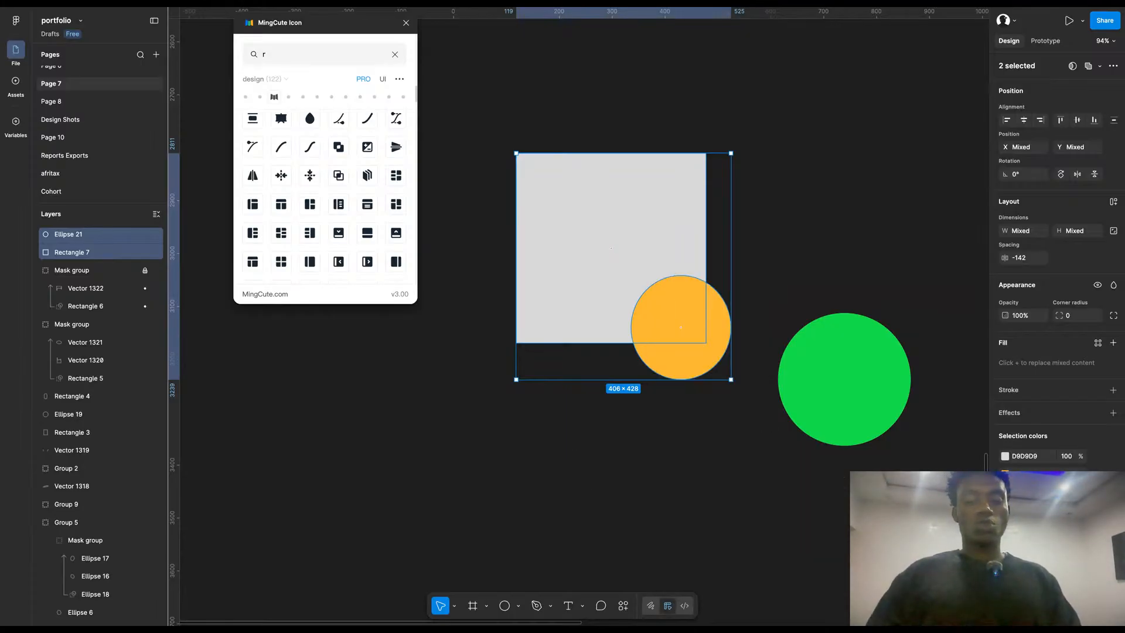
key(ctrl+alt+m)
click(732, 404)
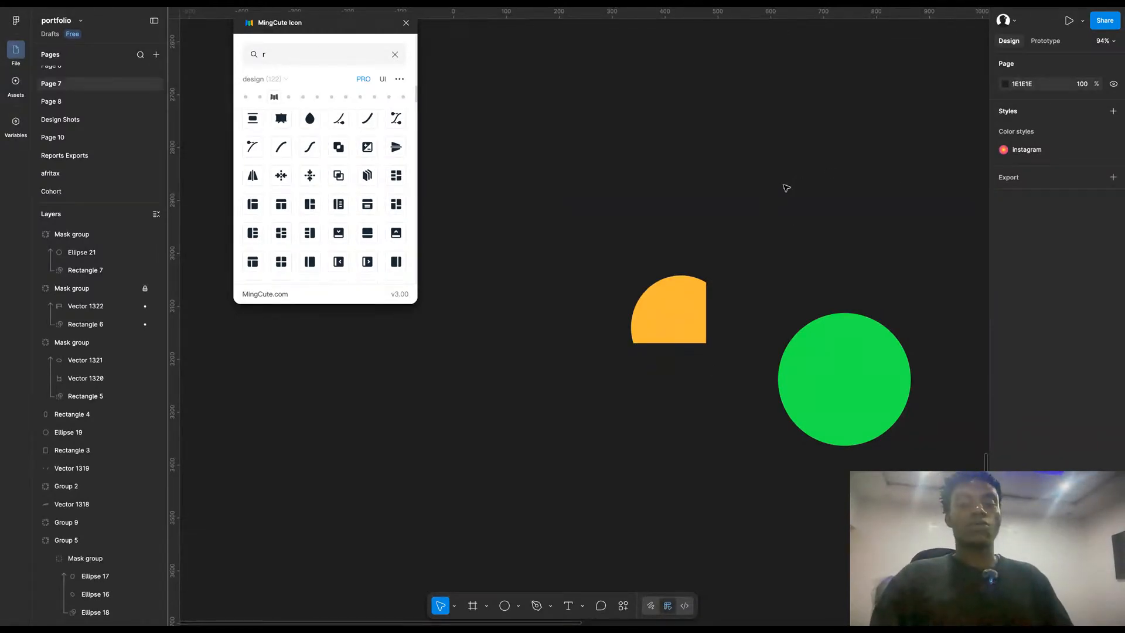
Step: Place the green circle in front of the masked yellow-orange shape and preview the Overlay blend mode on it
drag(833, 371, 695, 294)
key(])
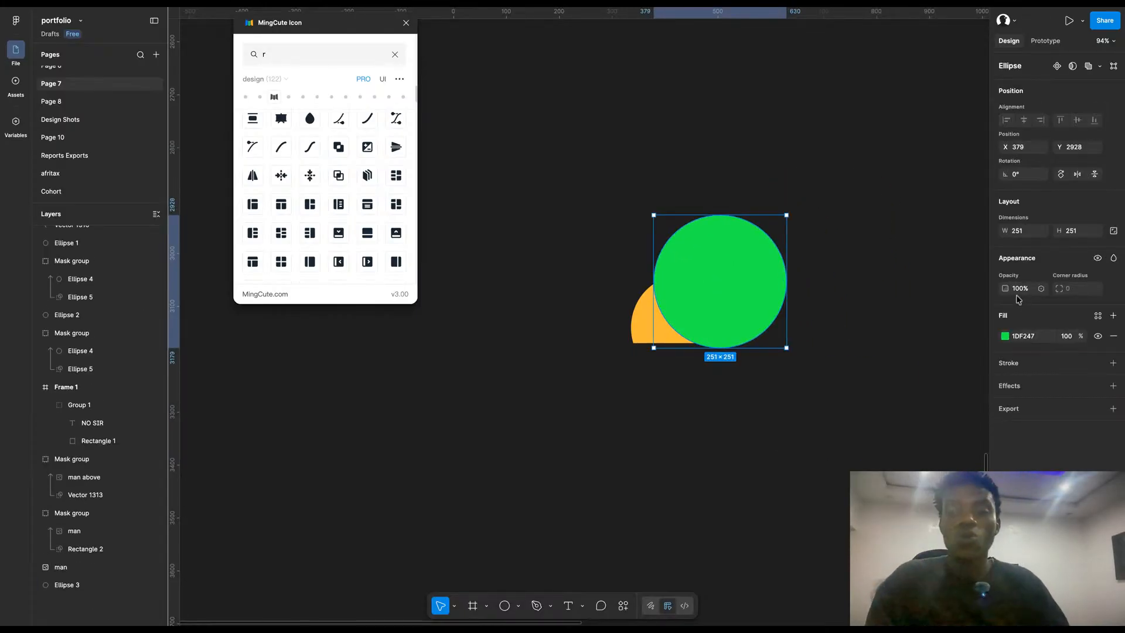
click(1115, 262)
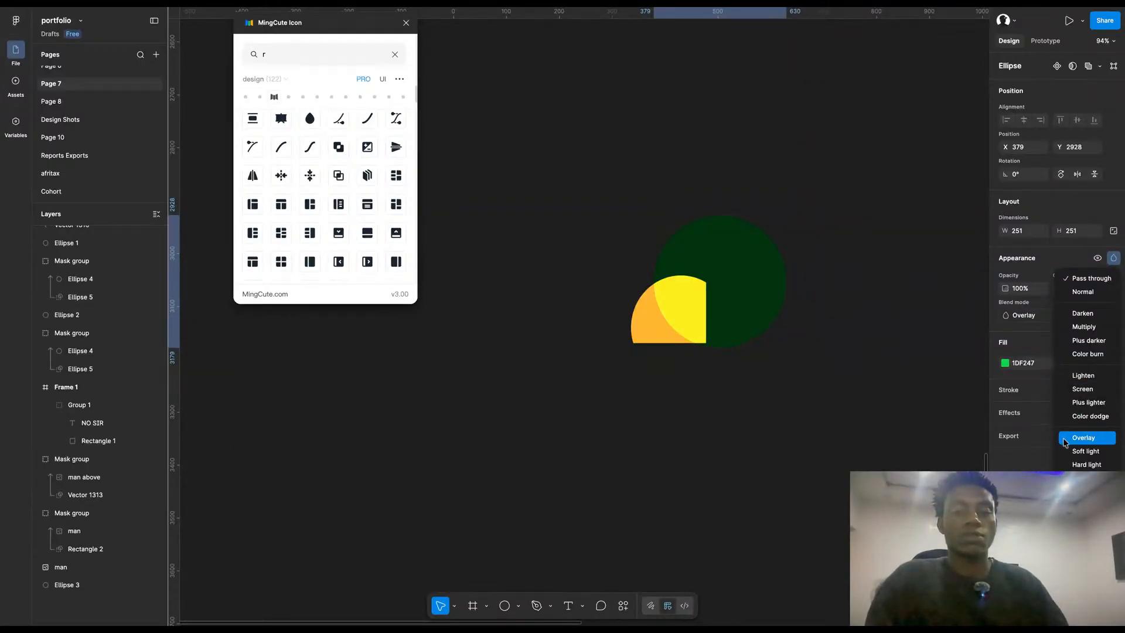
click(683, 338)
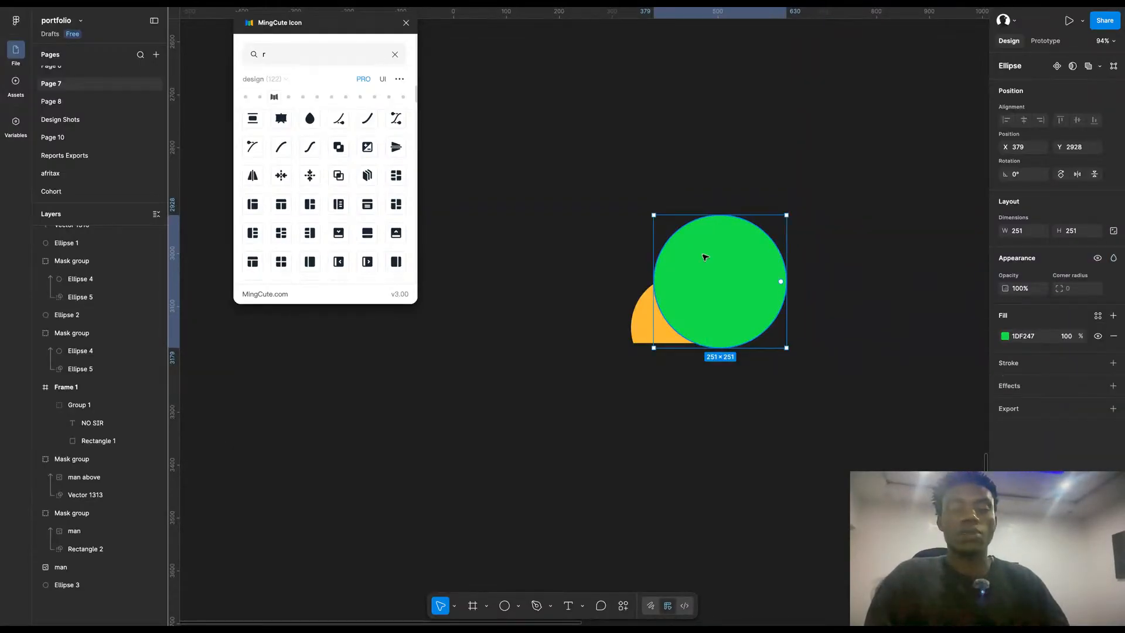
Step: Send the green circle behind the masked yellow-orange shape and preview the Plus lighter blend mode on it
click(789, 346)
click(750, 287)
key(ctrl+shift+bracketleft)
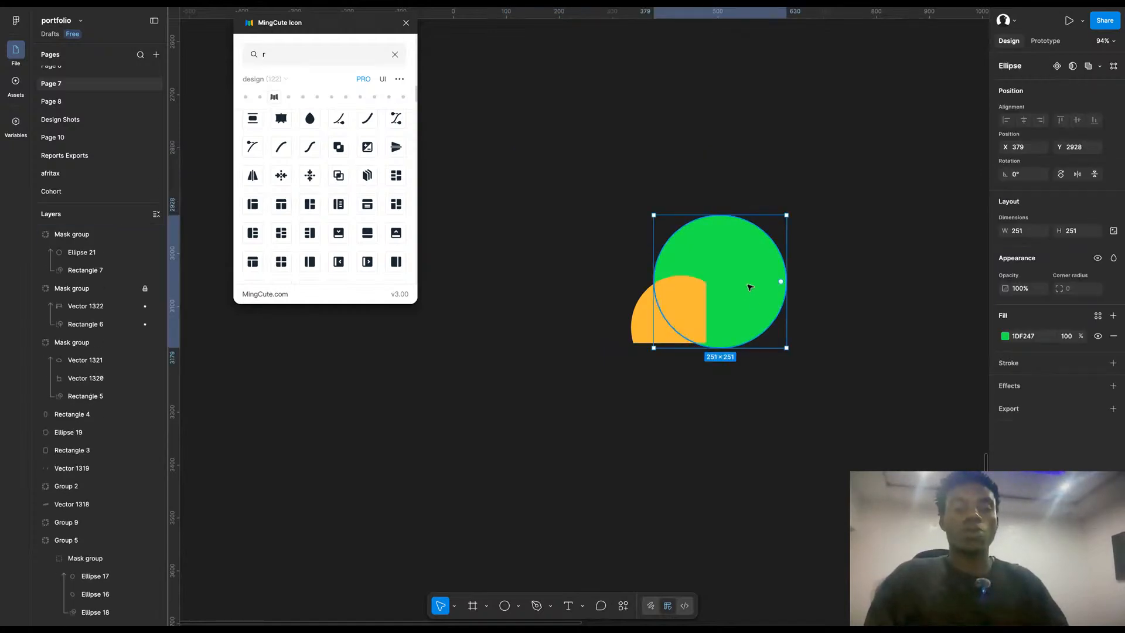
click(1113, 258)
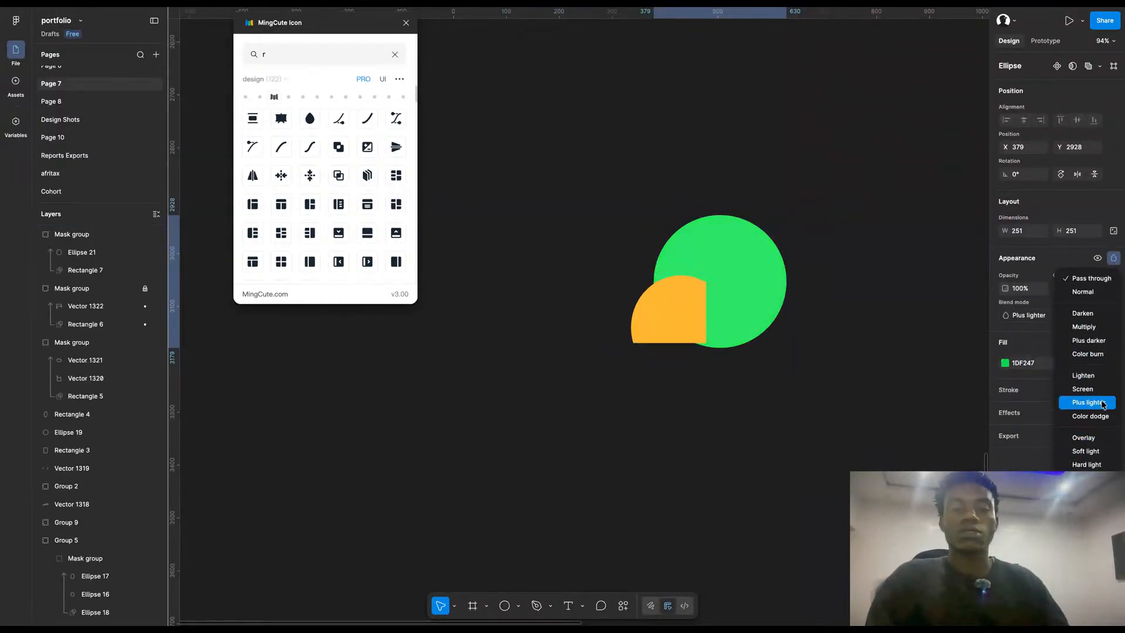
click(814, 421)
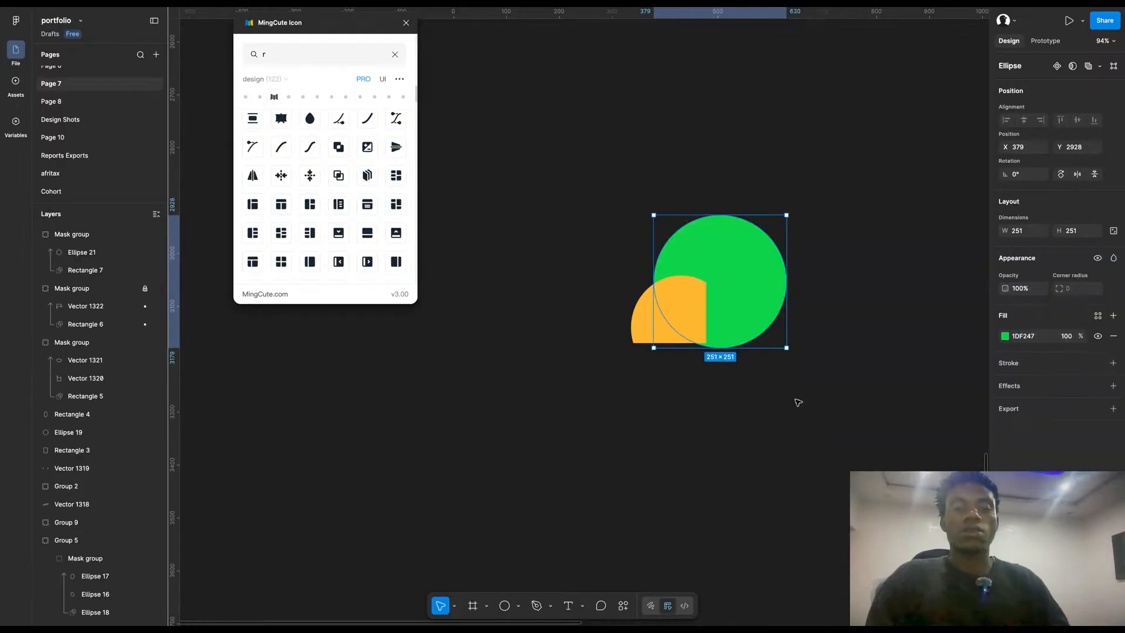
Step: Bring the green circle in front of the masked yellow-orange shape and preview the Soft light blend mode on it
click(808, 404)
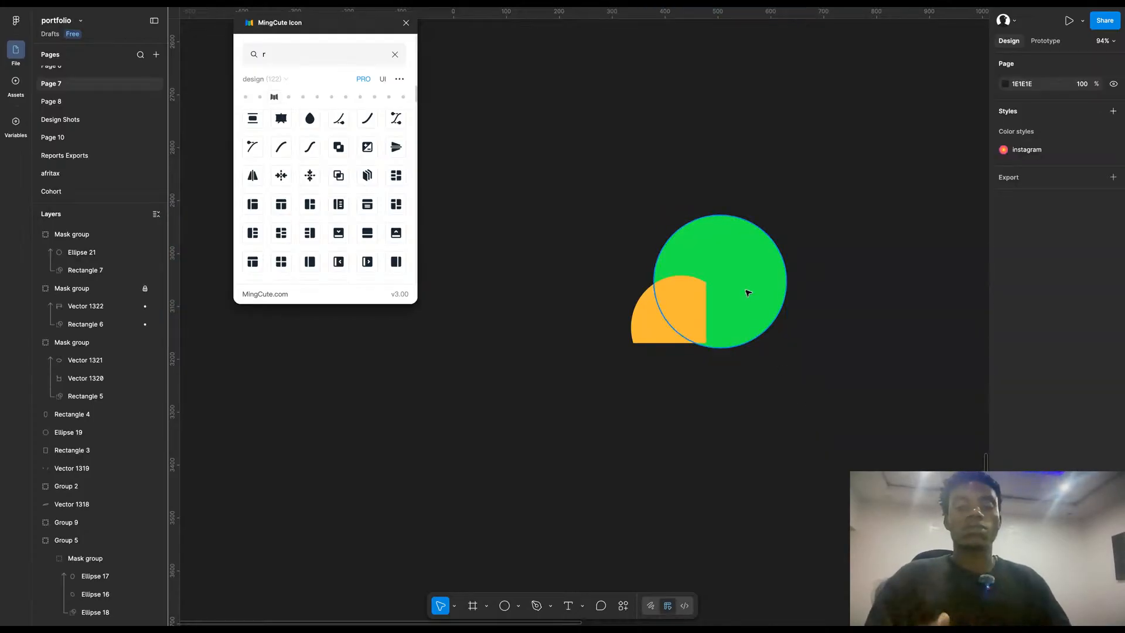
click(748, 292)
key(ctrl+bracketright)
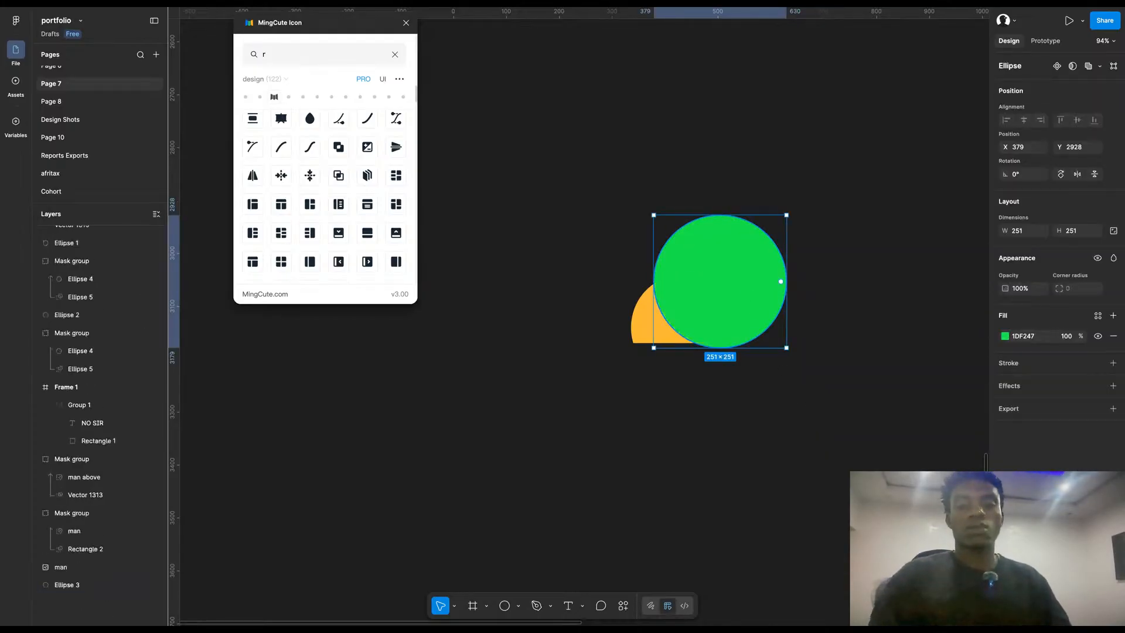
click(1114, 257)
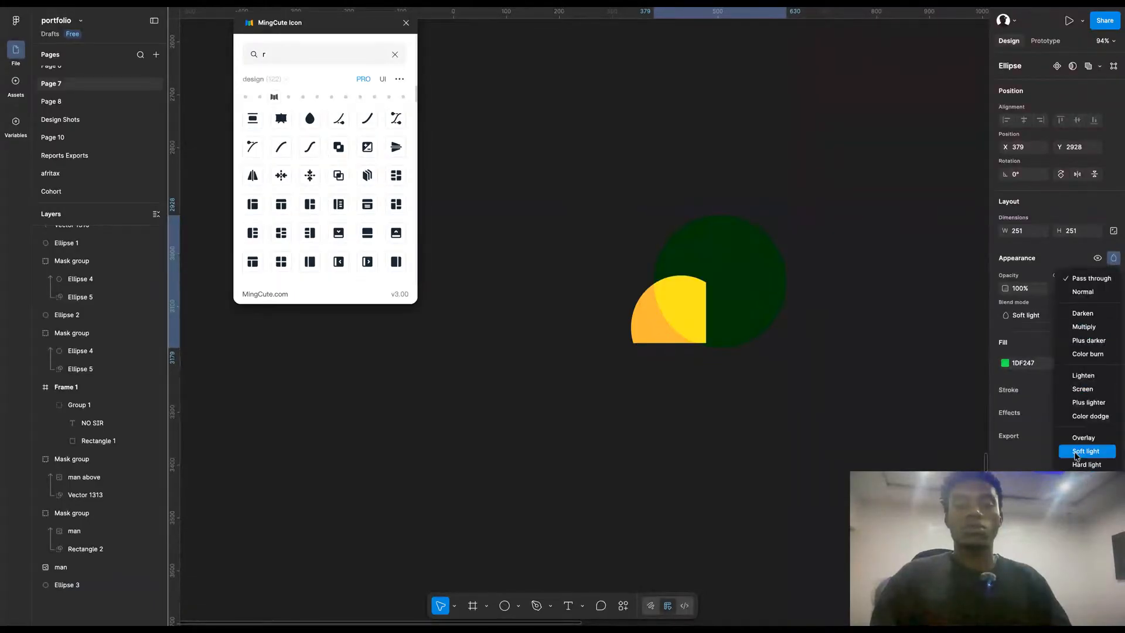
click(757, 282)
Step: Send the green circle behind the masked yellow-orange shape and preview the Color dodge blend mode on it
key(bracketleft)
click(1114, 260)
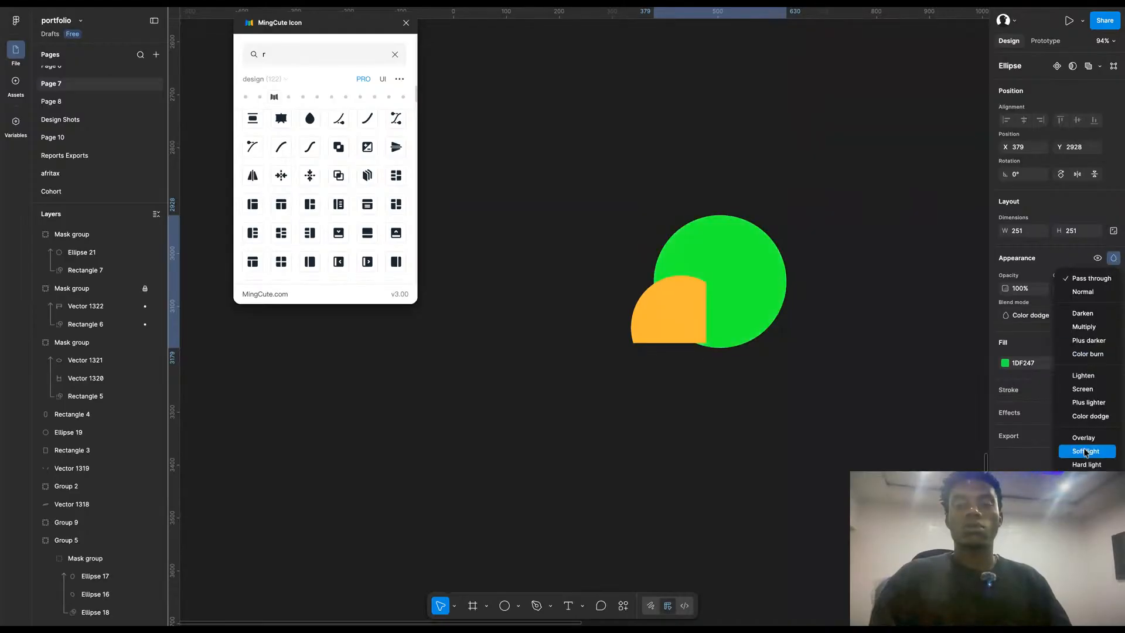
click(867, 395)
click(759, 456)
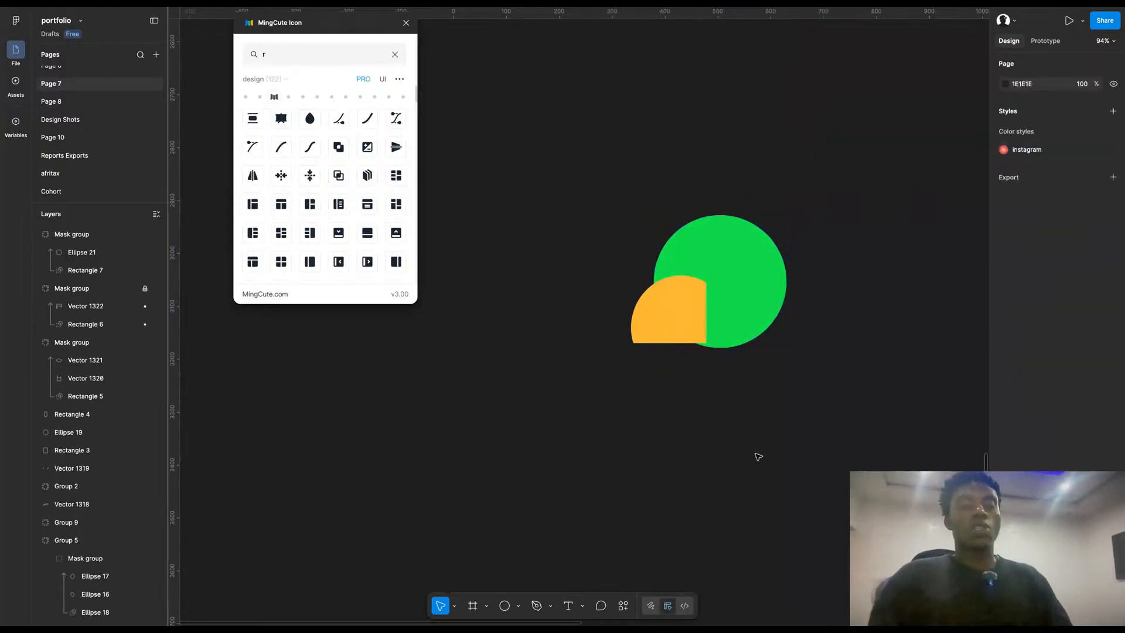
Step: Preview the Screen blend mode on the mask group containing the yellow-orange ellipse, leaving its blend mode unchanged
click(680, 329)
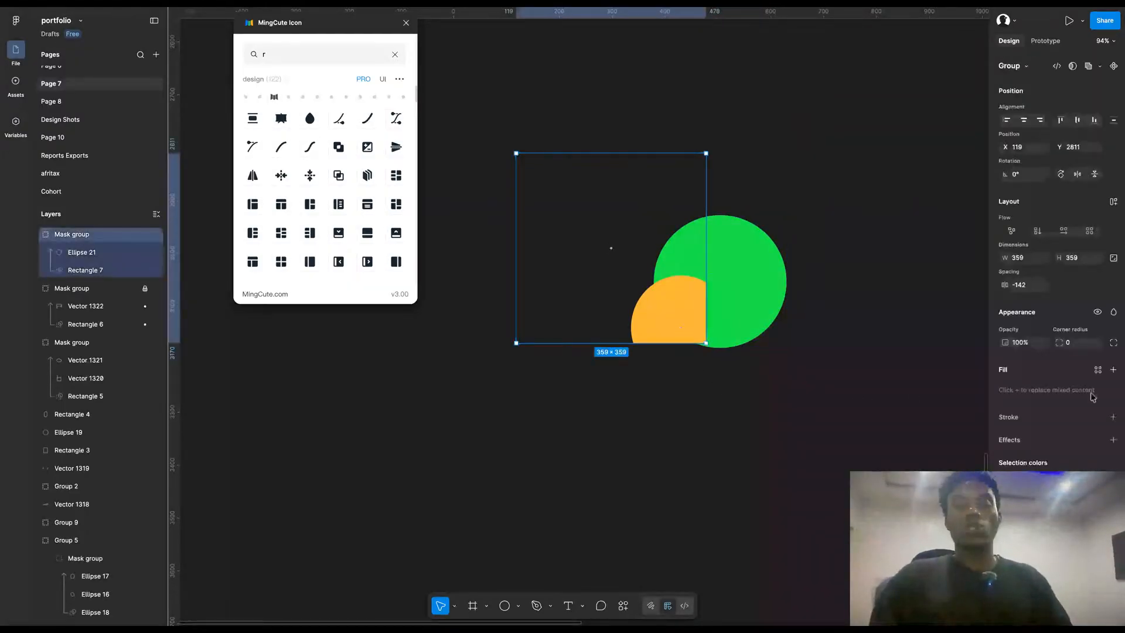
click(1114, 312)
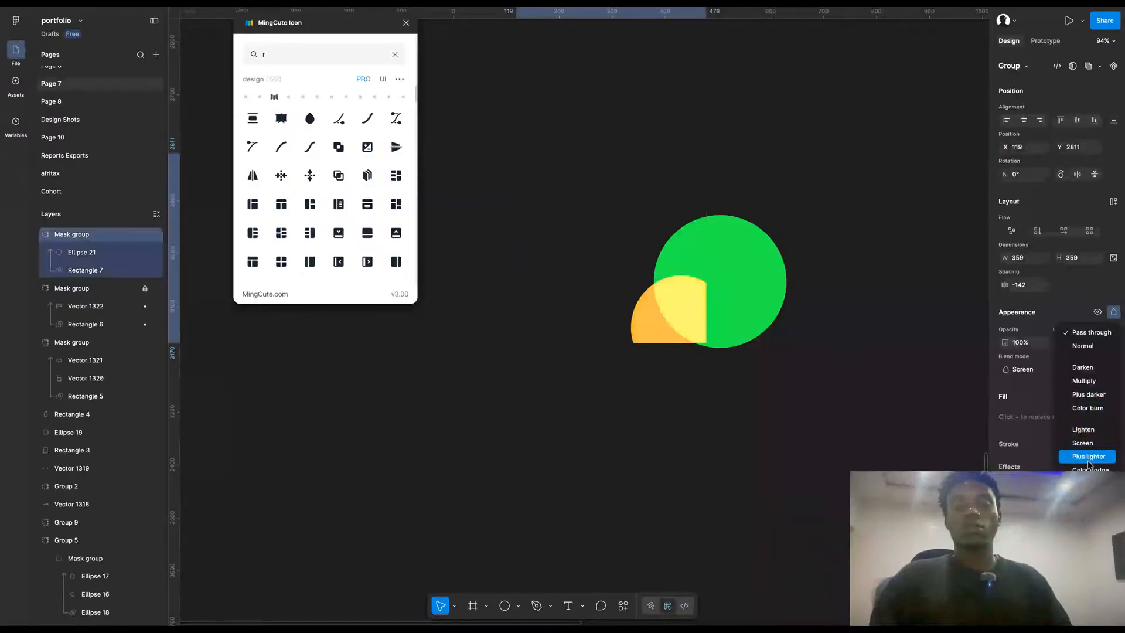
click(879, 434)
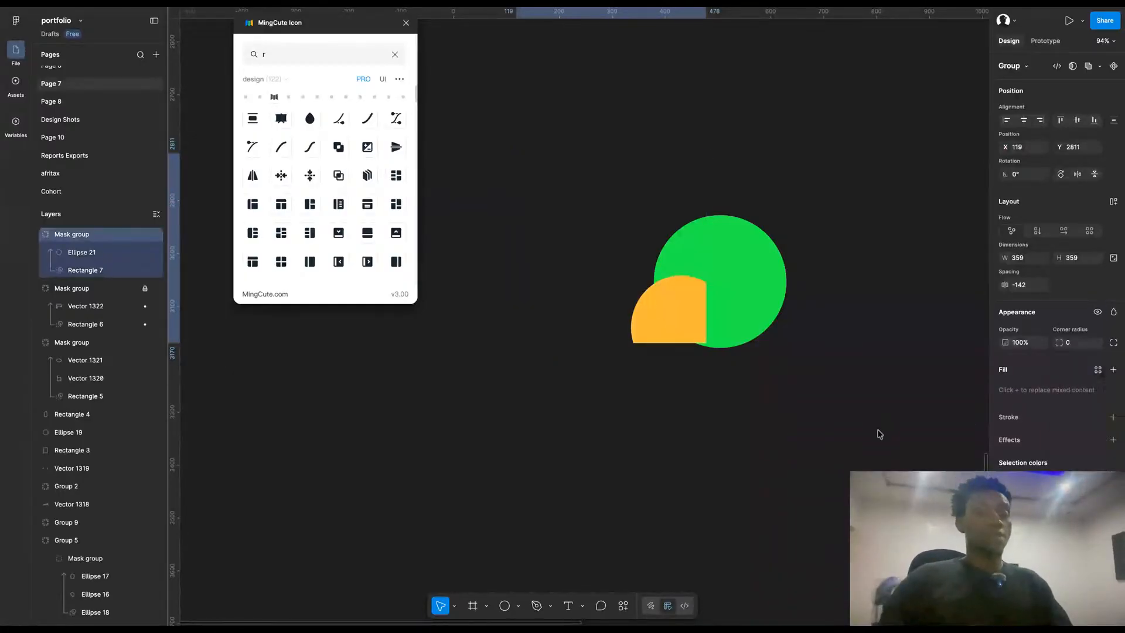
click(864, 431)
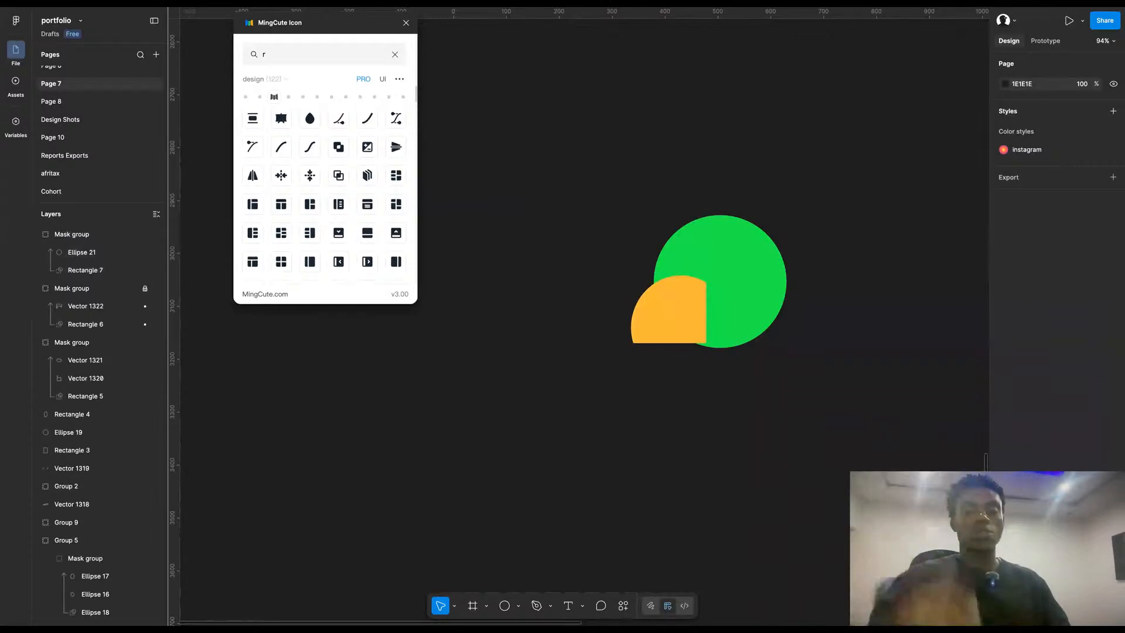
Step: Preview the Multiply and Plus darker blend modes on the green circle behind the masked yellow-orange shape
click(778, 300)
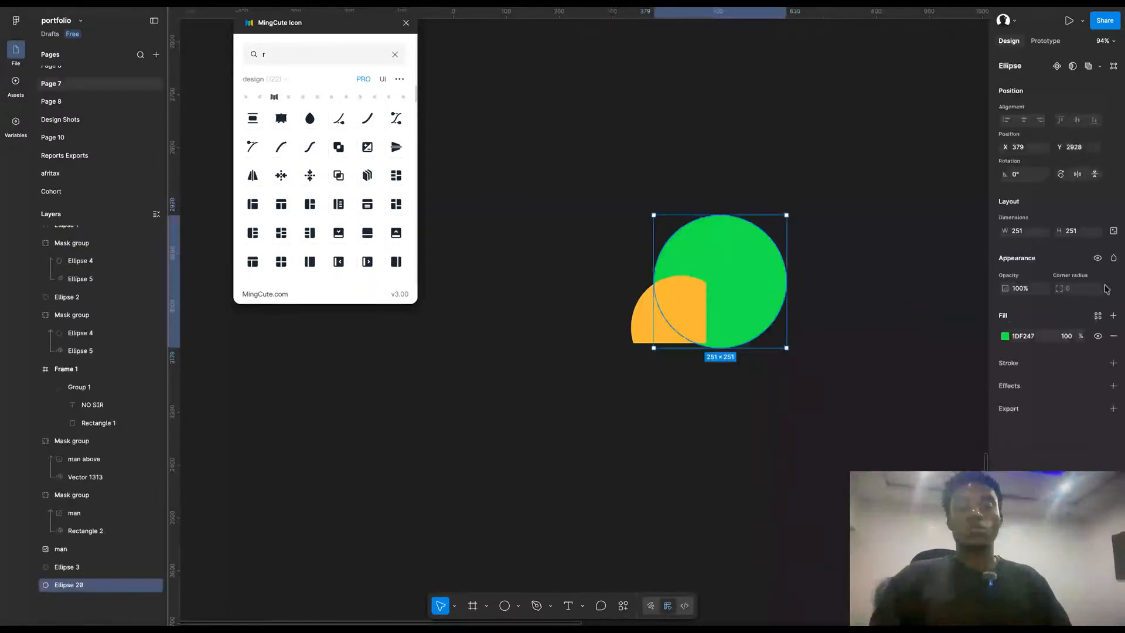
click(1113, 259)
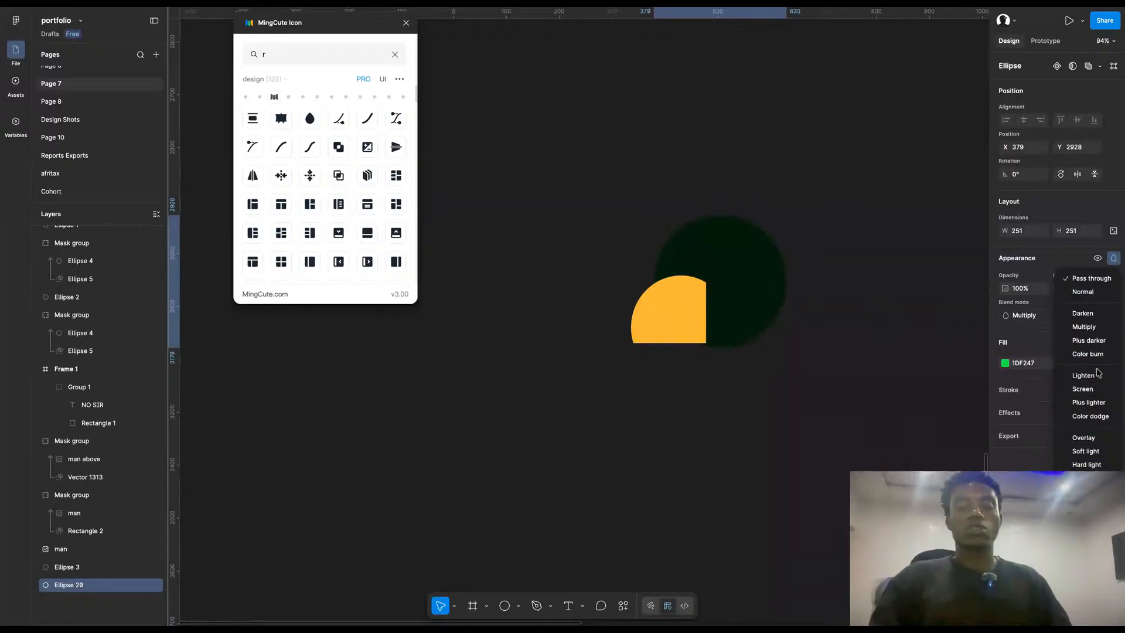
click(945, 282)
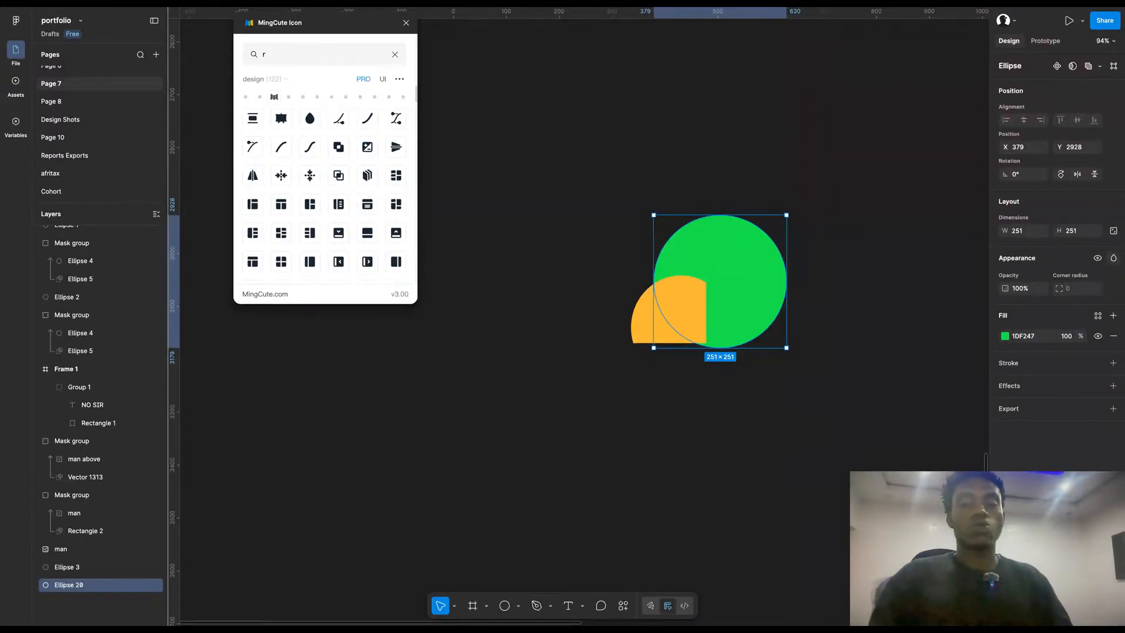
click(1113, 258)
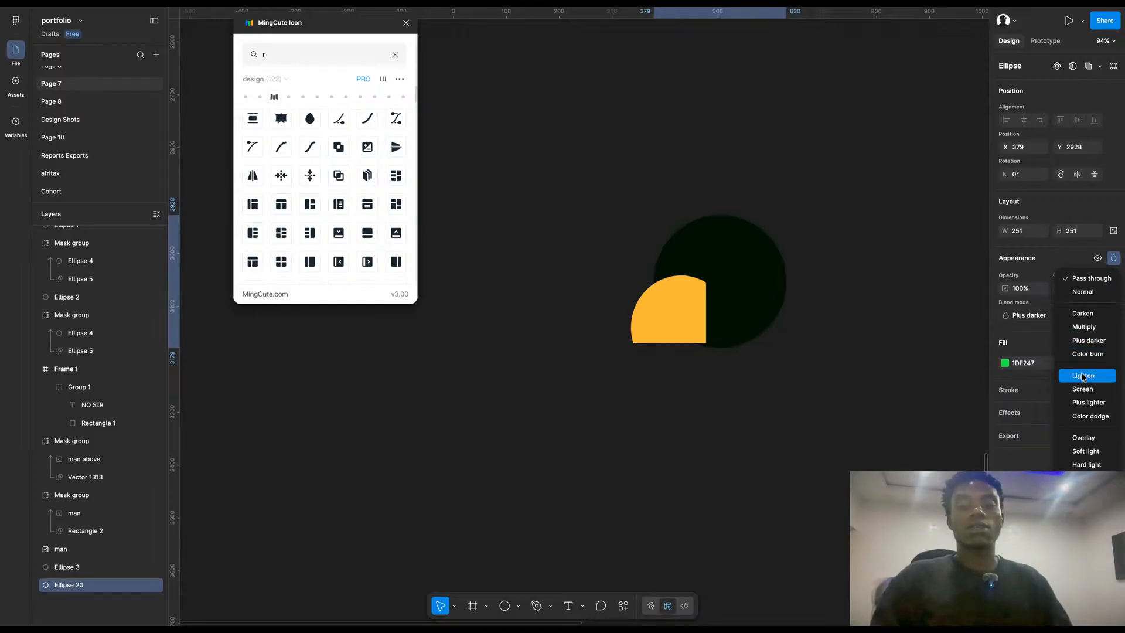
click(1076, 333)
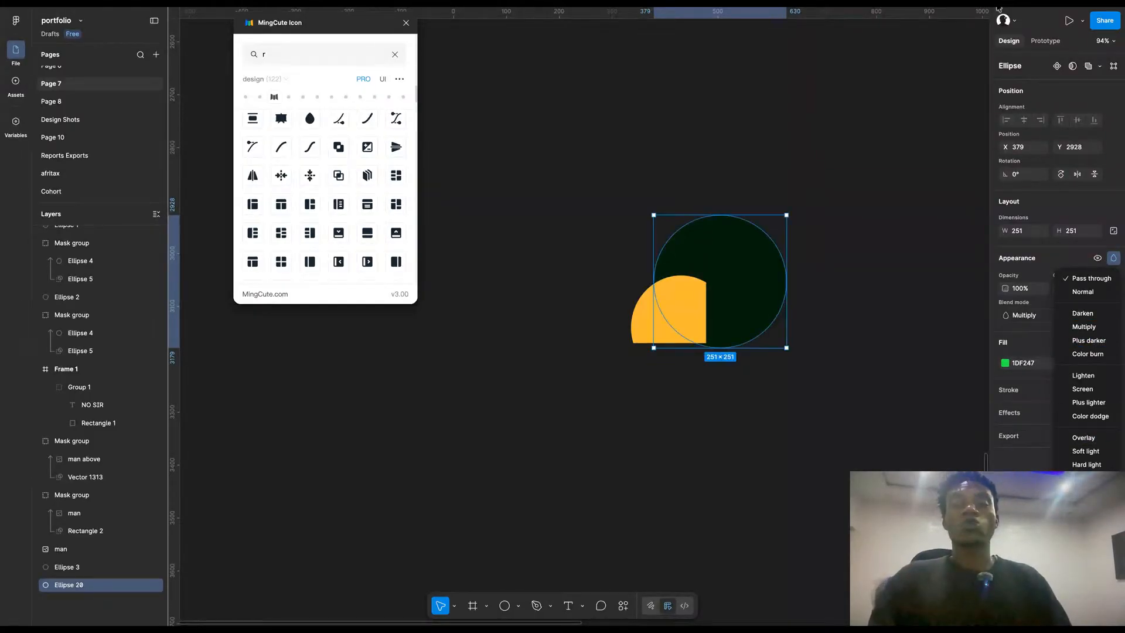